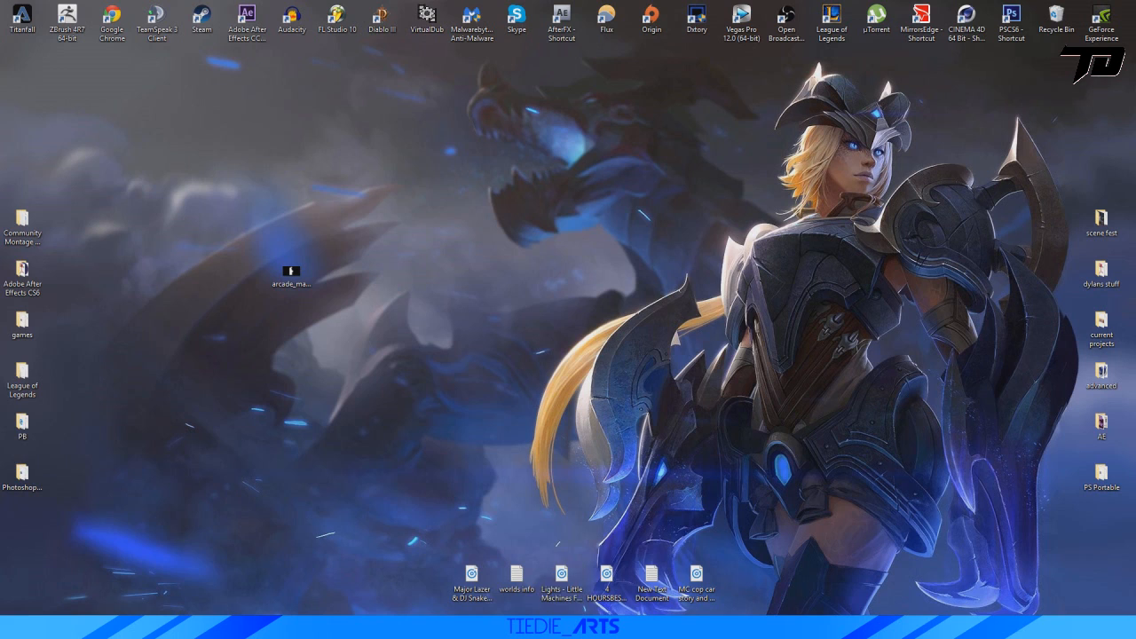
View the finished arcade machine render in Photos and minimize it.
{"action": "mouse_move", "coordinate": [593, 628]}
{"action": "left_click", "coordinate": [551, 582]}
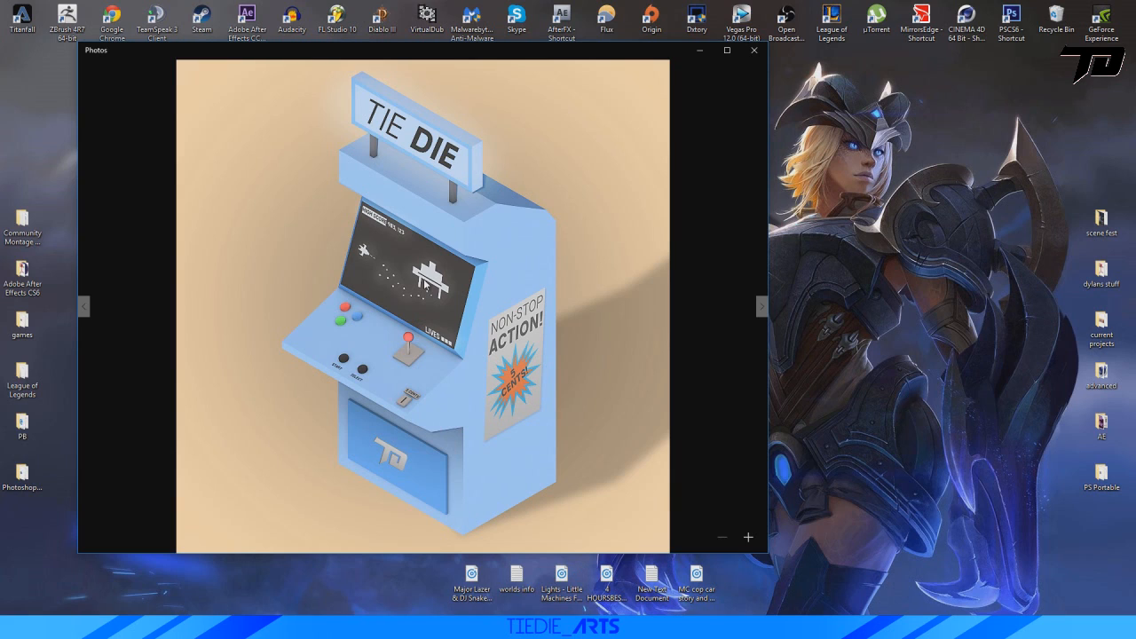
{"action": "left_click", "coordinate": [698, 52]}
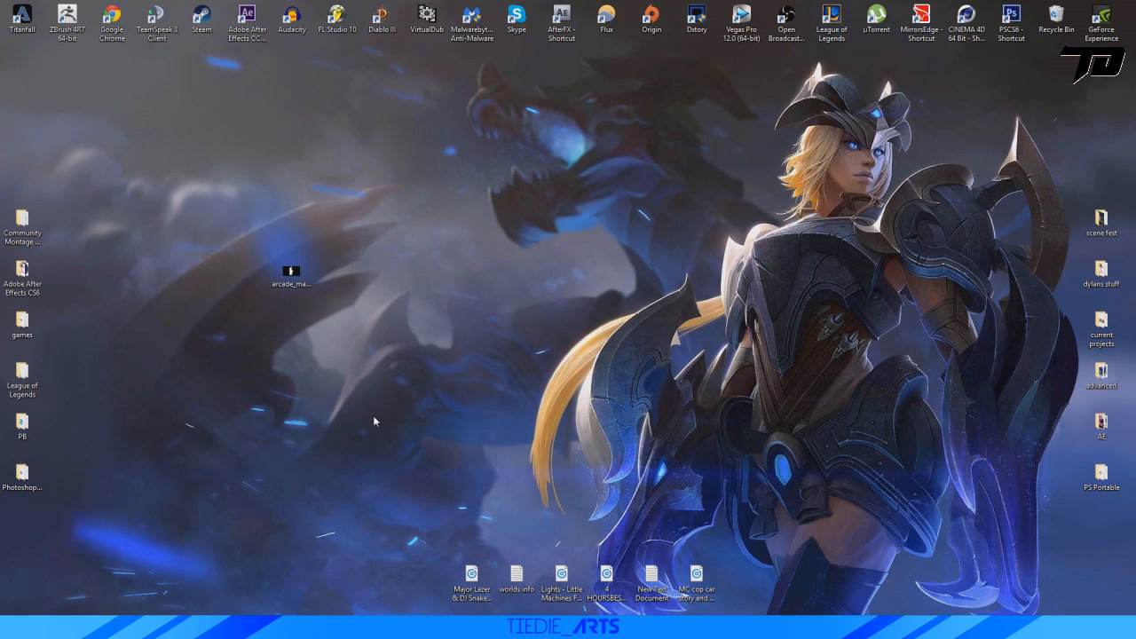
Move the arcade side-view image on the desktop, view its silhouette in Photos and minimize the viewer.
{"action": "left_click_drag", "start_coordinate": [294, 277], "coordinate": [568, 298]}
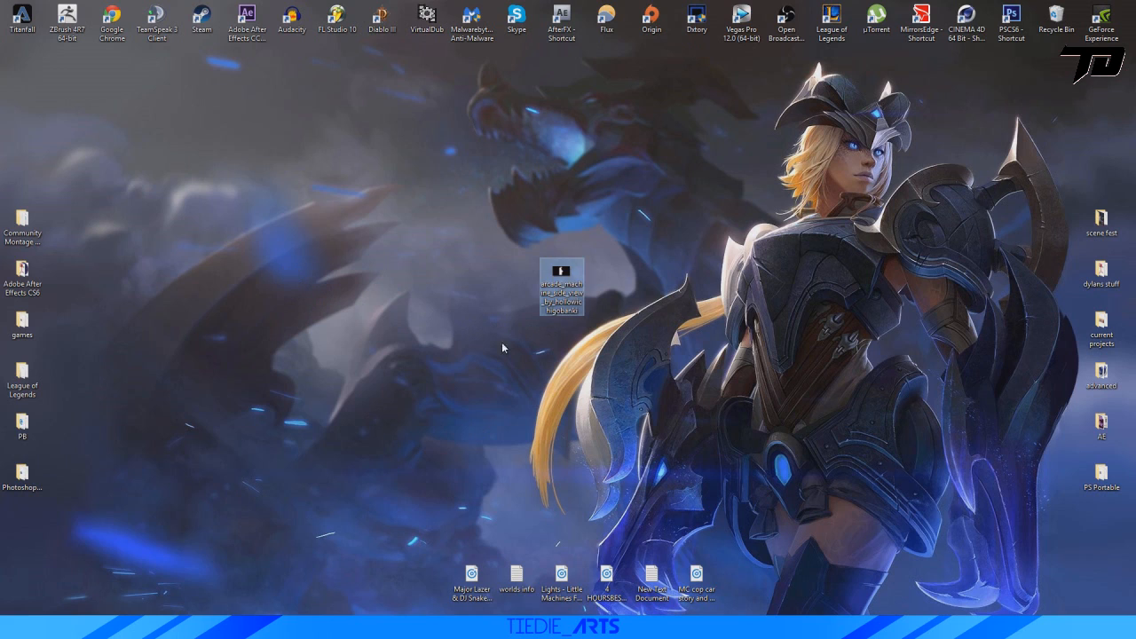
{"action": "double_click", "coordinate": [560, 292]}
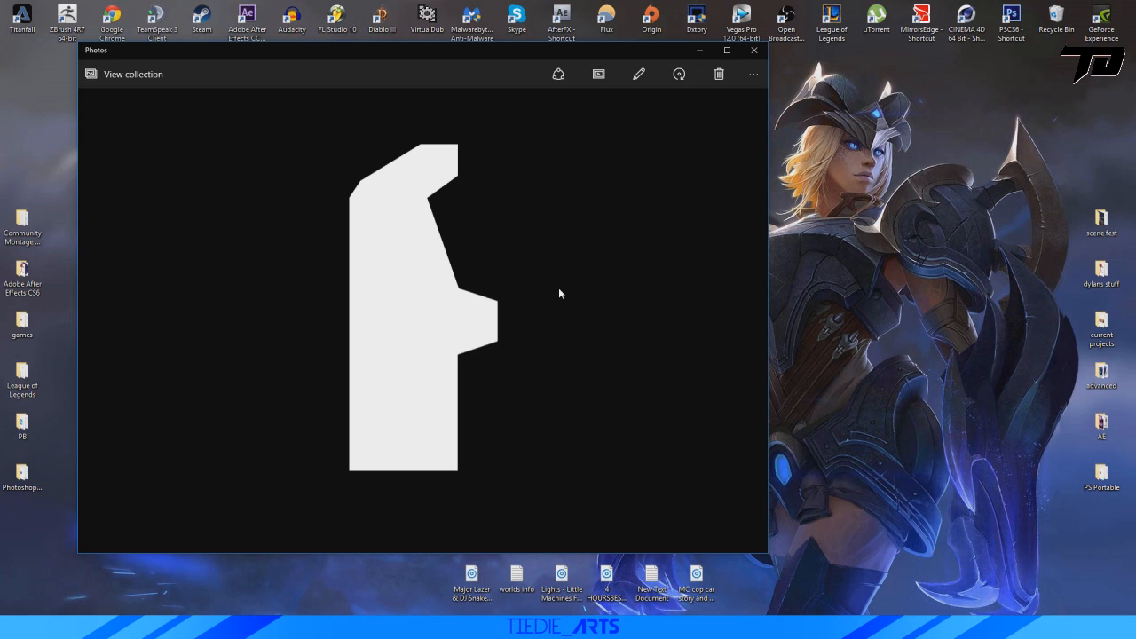
{"action": "left_click", "coordinate": [699, 51]}
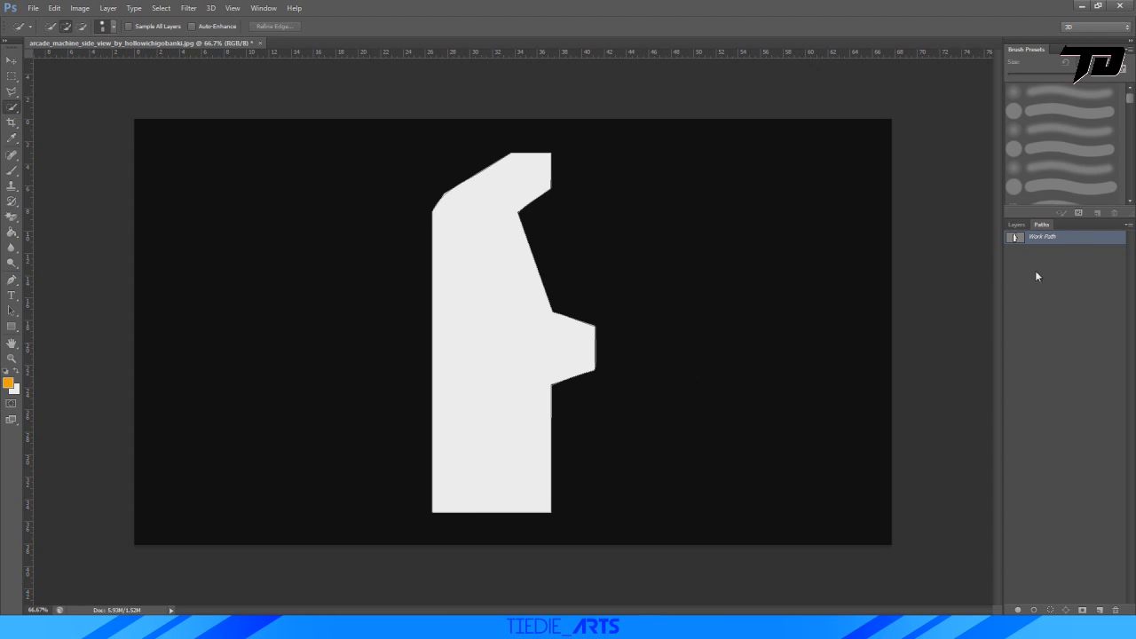
In Photoshop, replace the existing work path with one made from a Quick Selection of the white arcade silhouette.
{"action": "key", "text": "Delete"}
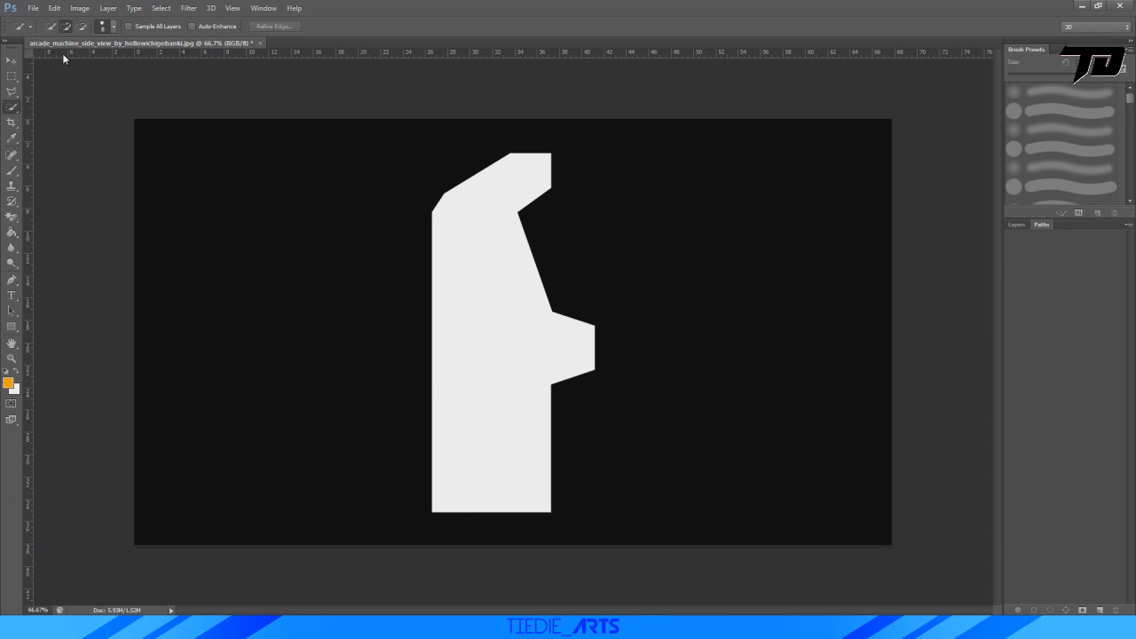
{"action": "left_click", "coordinate": [1011, 223]}
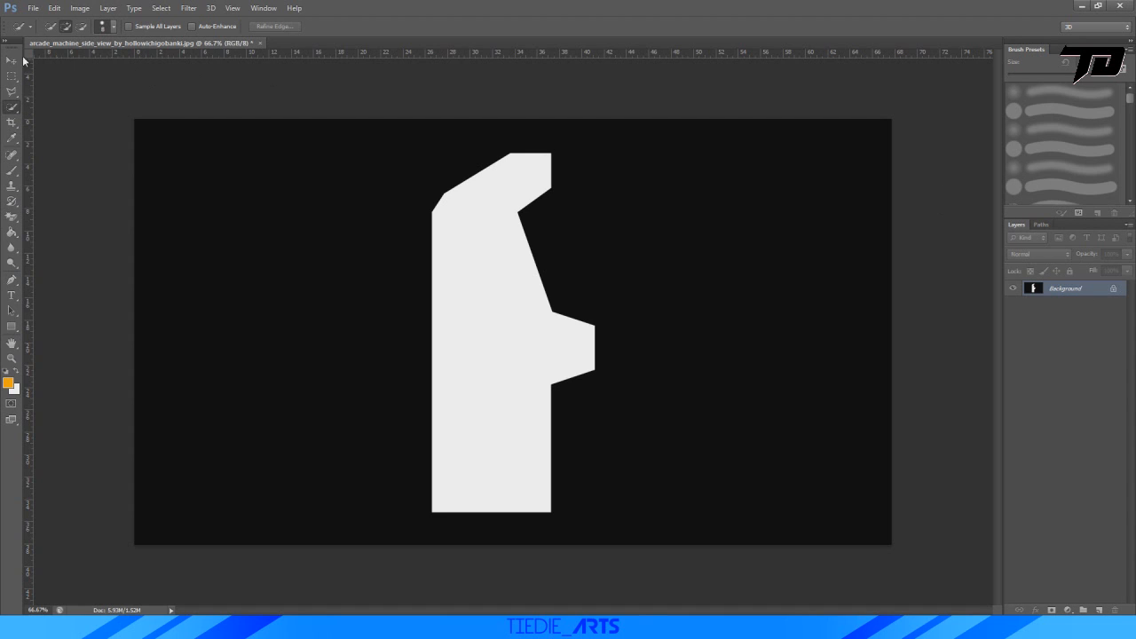
{"action": "right_click", "coordinate": [8, 111]}
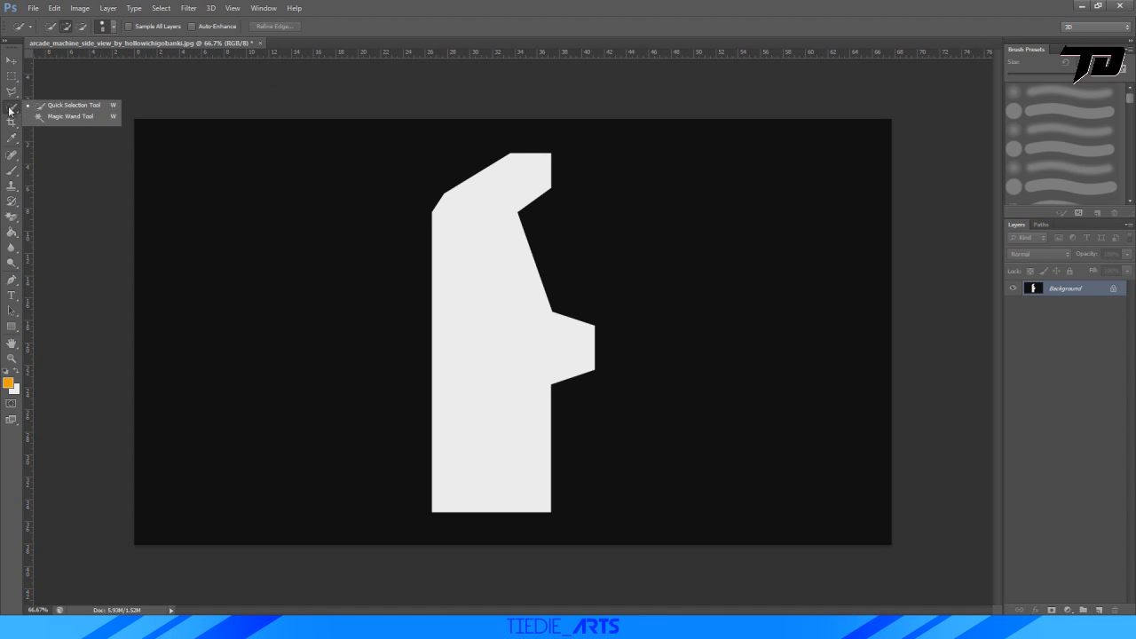
{"action": "left_click", "coordinate": [72, 106]}
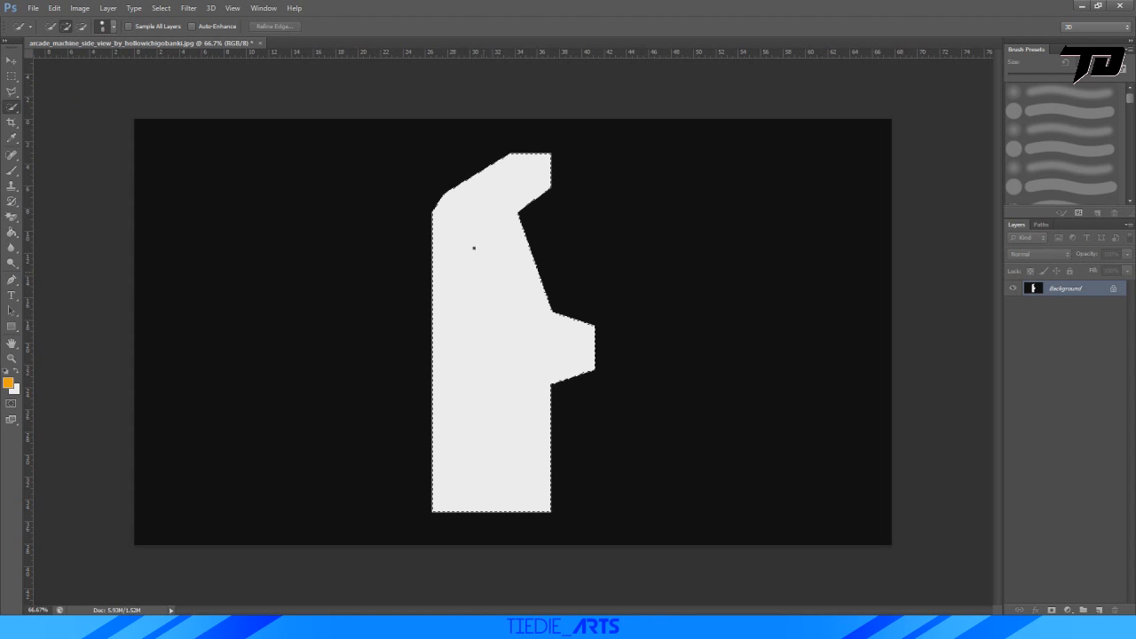
{"action": "left_click_drag", "start_coordinate": [471, 246], "coordinate": [525, 325]}
{"action": "left_click", "coordinate": [1042, 224]}
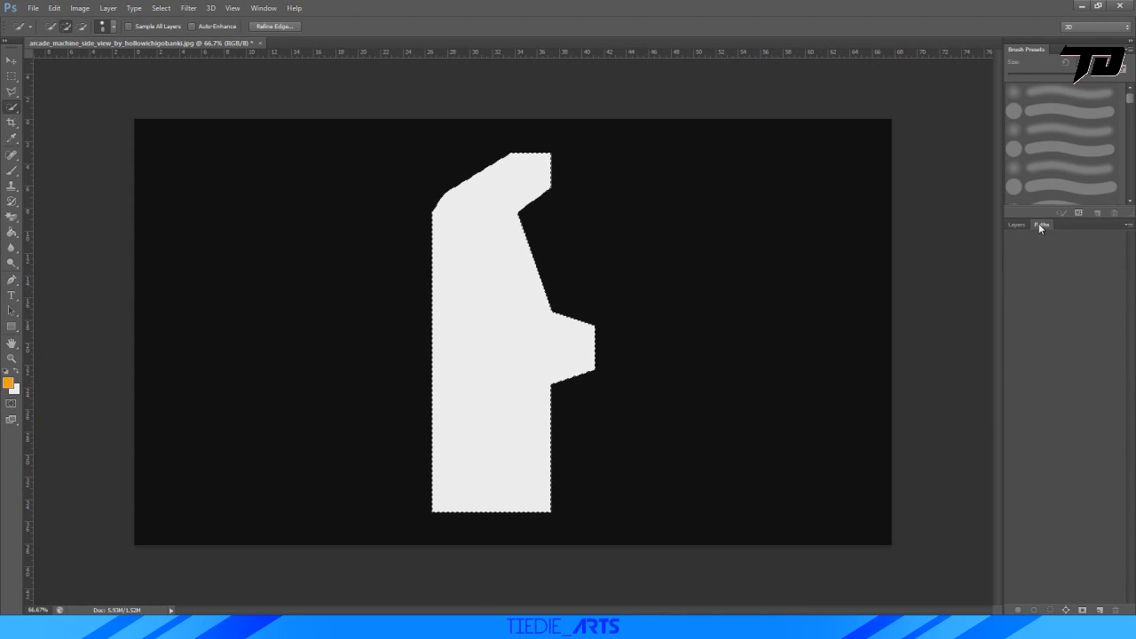
{"action": "left_click", "coordinate": [1068, 610]}
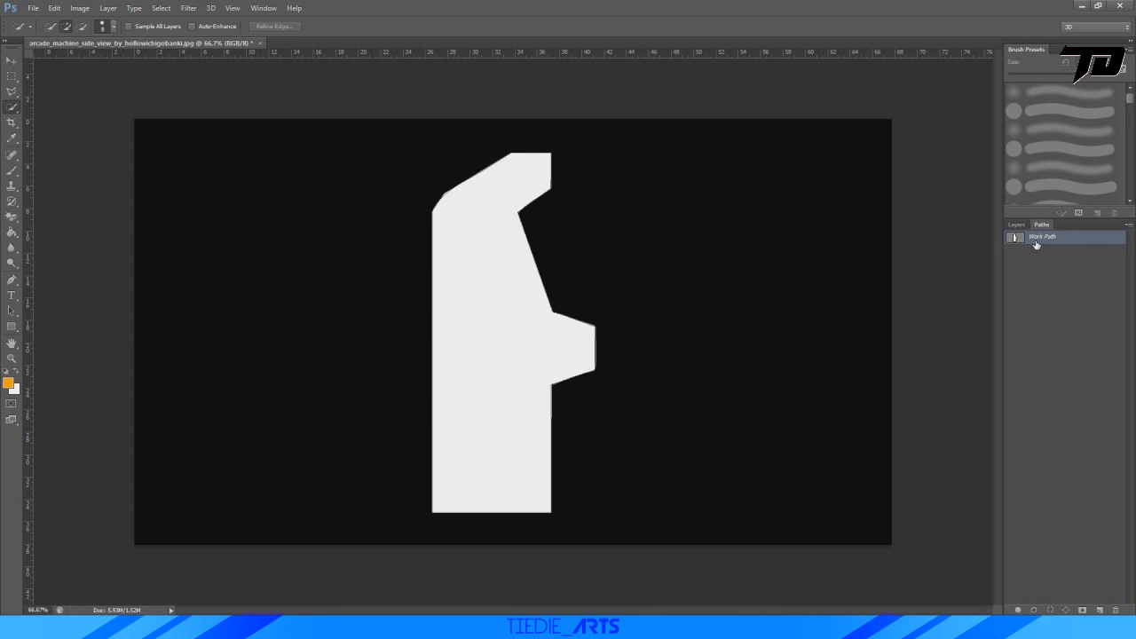
Export the work path as an Illustrator file named "work paths" on the desktop and move its icon into open desktop space.
{"action": "left_click", "coordinate": [27, 8]}
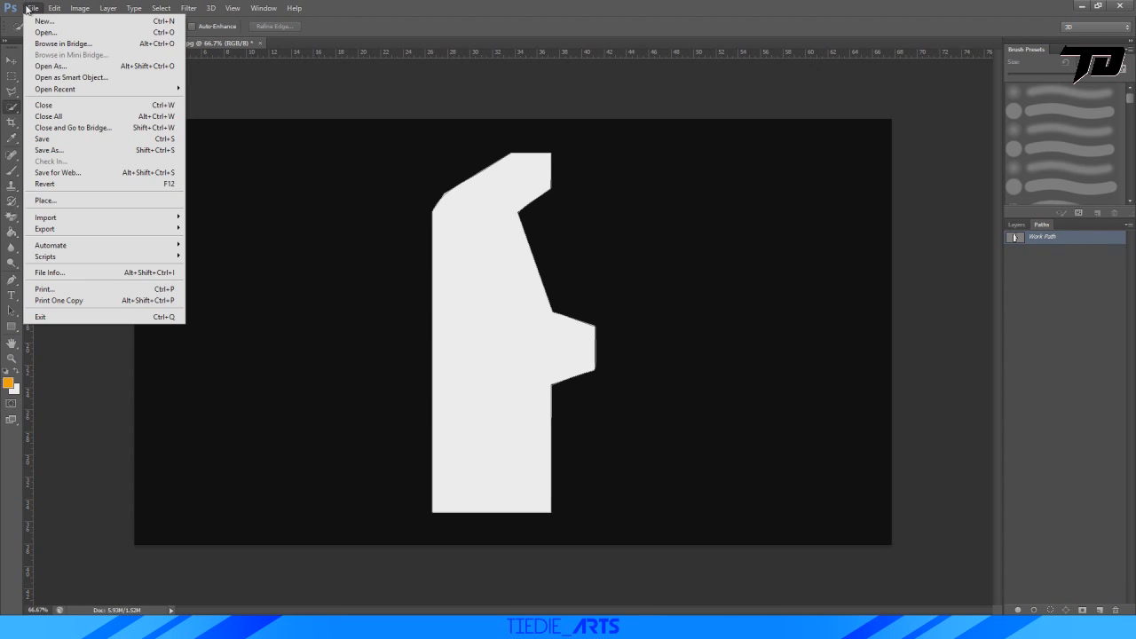
{"action": "mouse_move", "coordinate": [36, 229]}
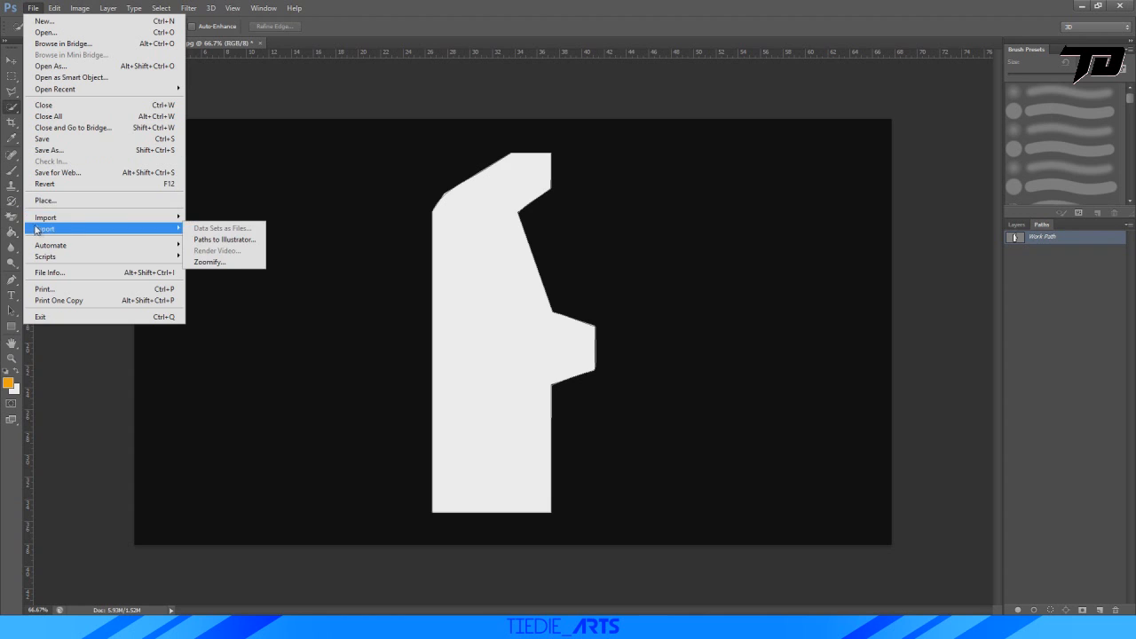
{"action": "left_click", "coordinate": [222, 239]}
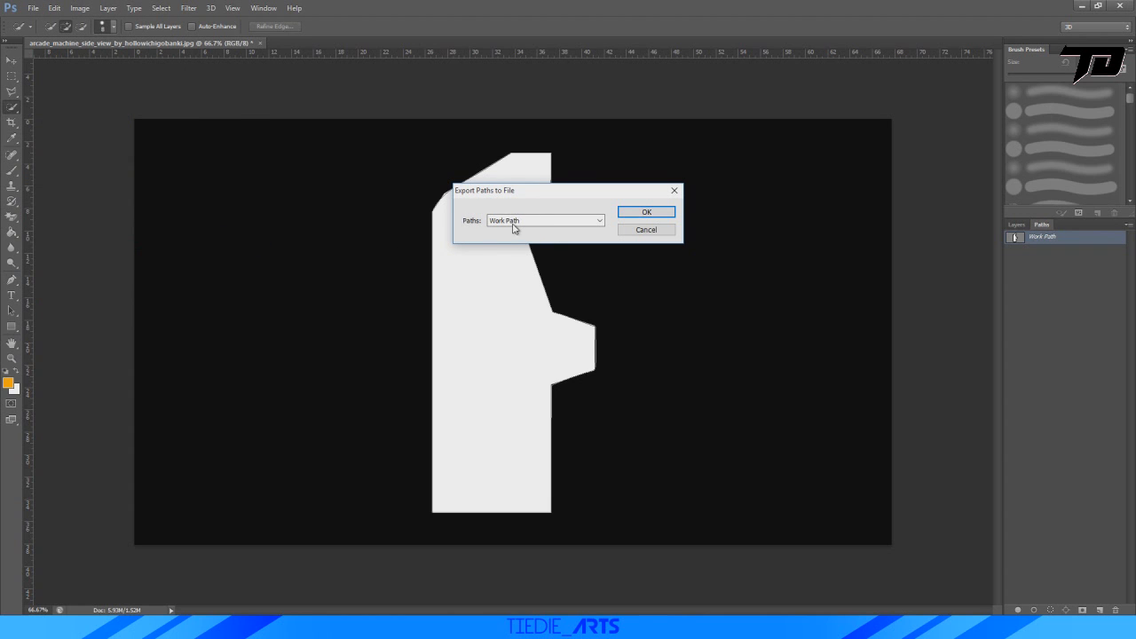
{"action": "left_click", "coordinate": [640, 213]}
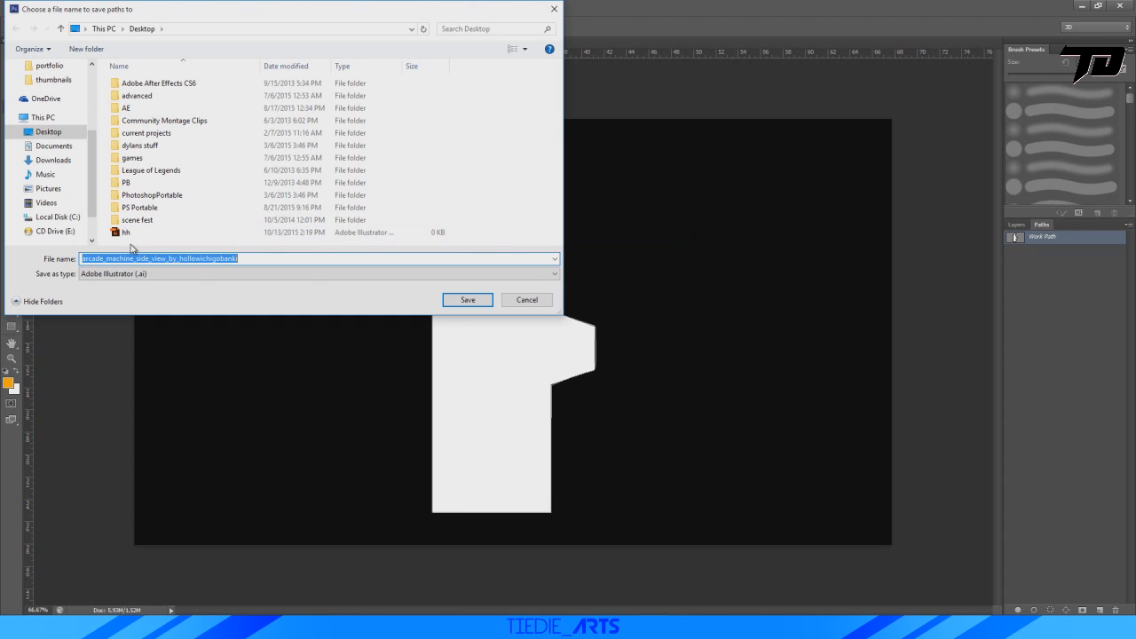
{"action": "type", "text": "work paths"}
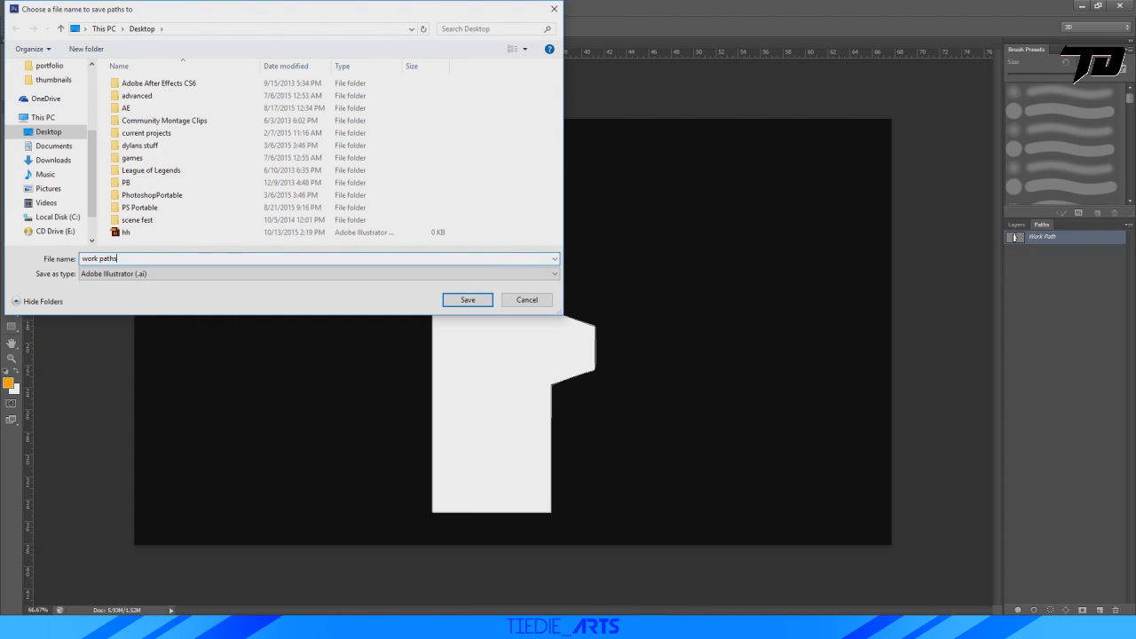
{"action": "left_click", "coordinate": [465, 299]}
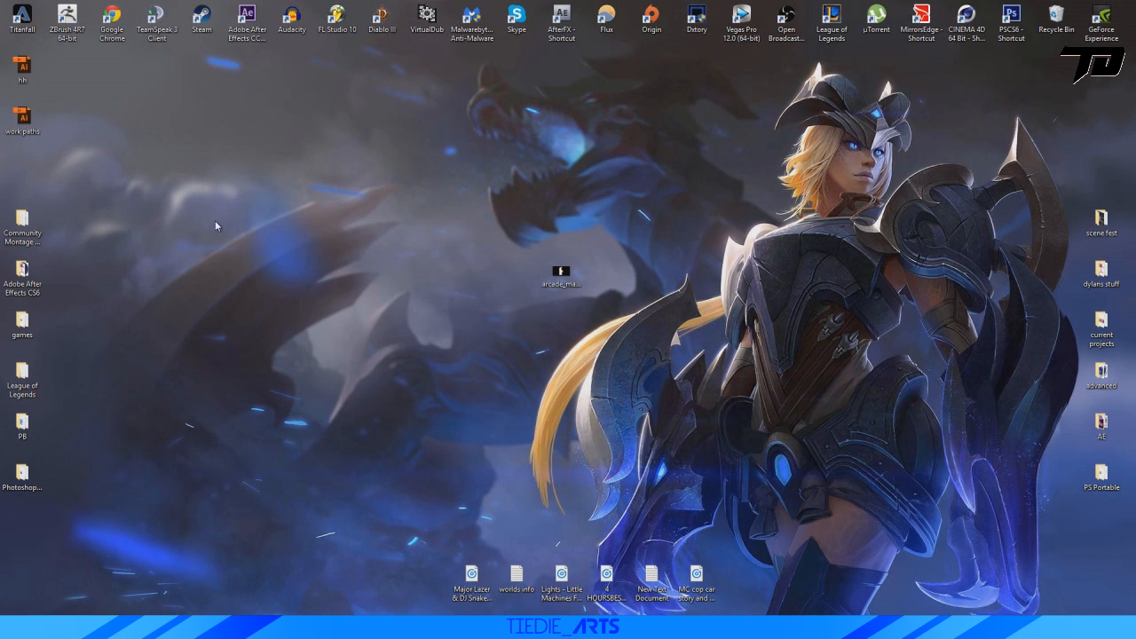
{"action": "left_click_drag", "start_coordinate": [22, 120], "coordinate": [337, 222]}
{"action": "left_click", "coordinate": [336, 359]}
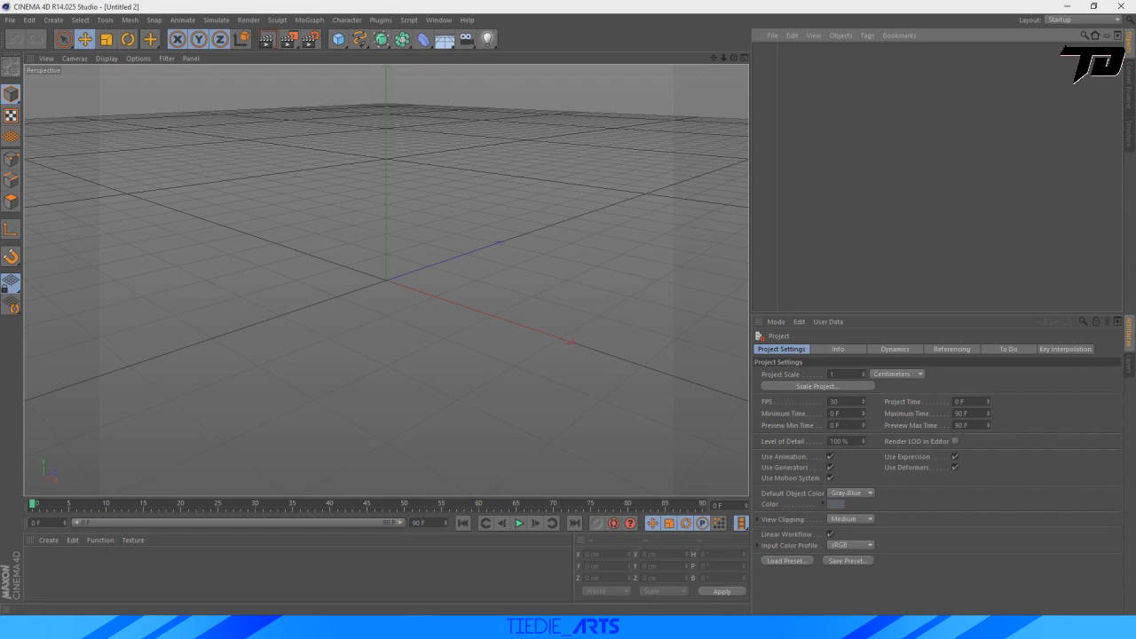
Switch to Cinema 4D and set the viewport camera to the axonometric Isometric projection.
{"action": "left_click", "coordinate": [47, 59]}
{"action": "mouse_move", "coordinate": [74, 59]}
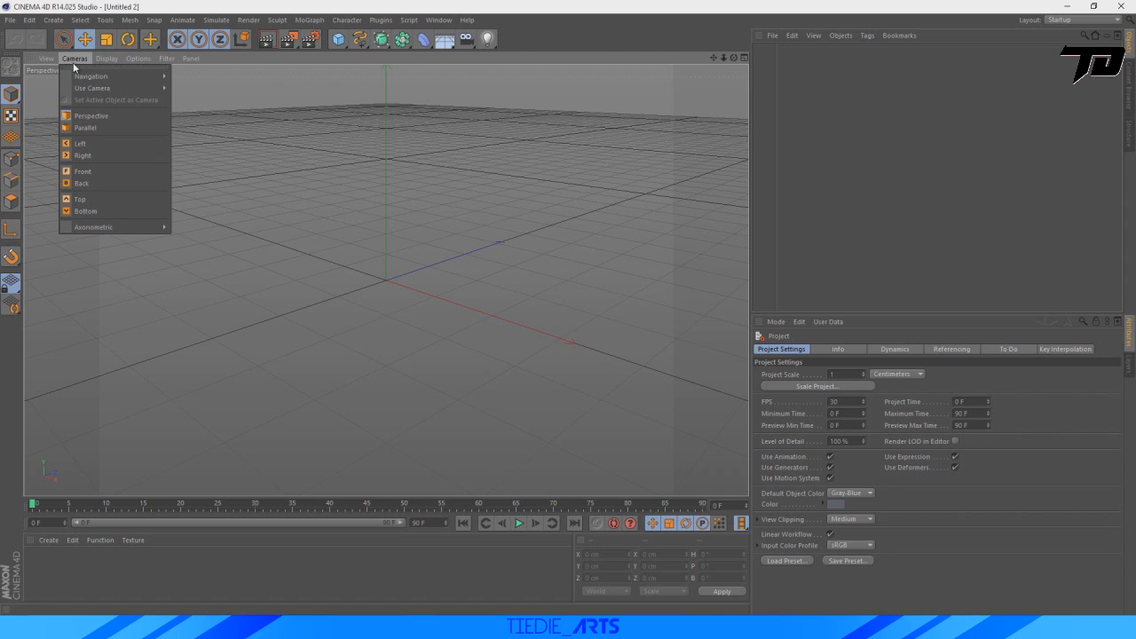
{"action": "mouse_move", "coordinate": [89, 228]}
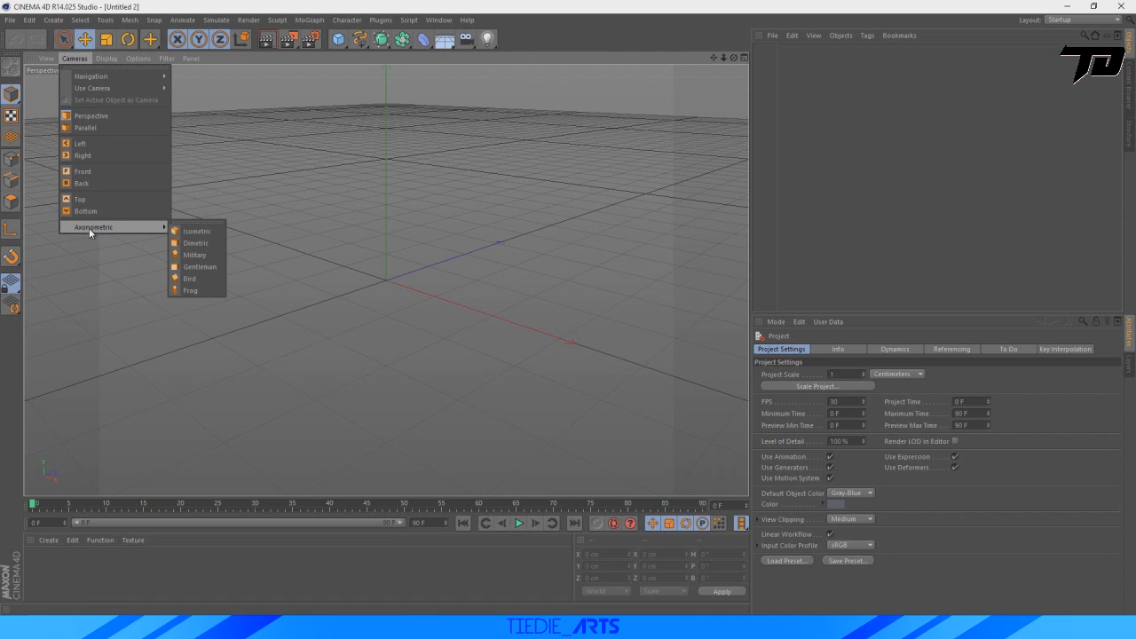
{"action": "left_click", "coordinate": [191, 231]}
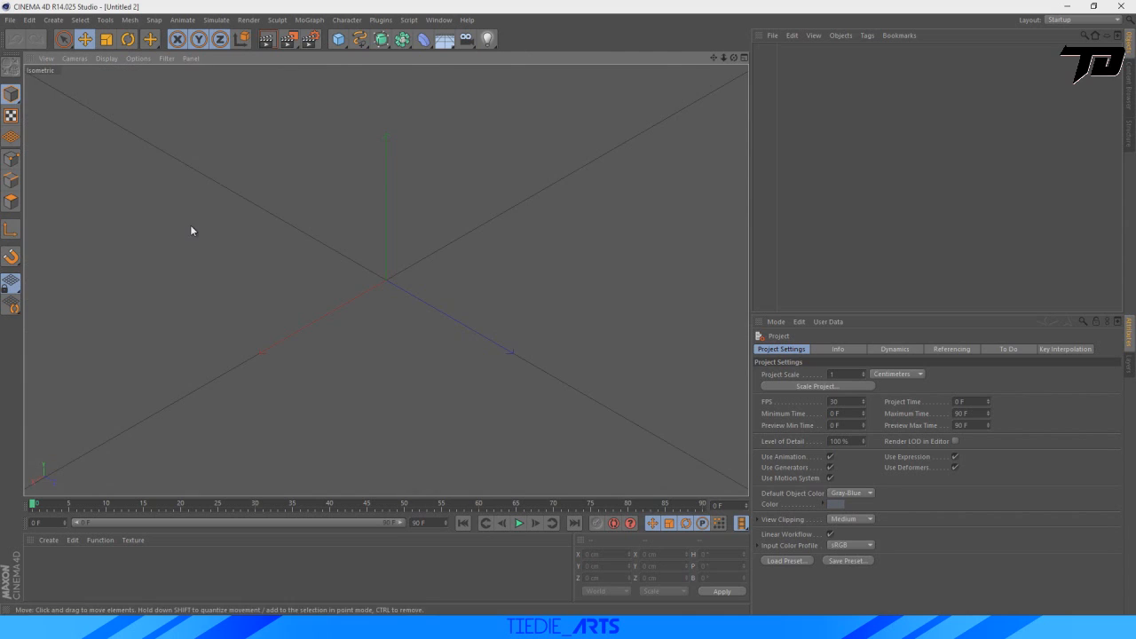
Close the two silhouette image windows, examine the finished arcade machine render in Photos and minimize it.
{"action": "left_click", "coordinate": [595, 628]}
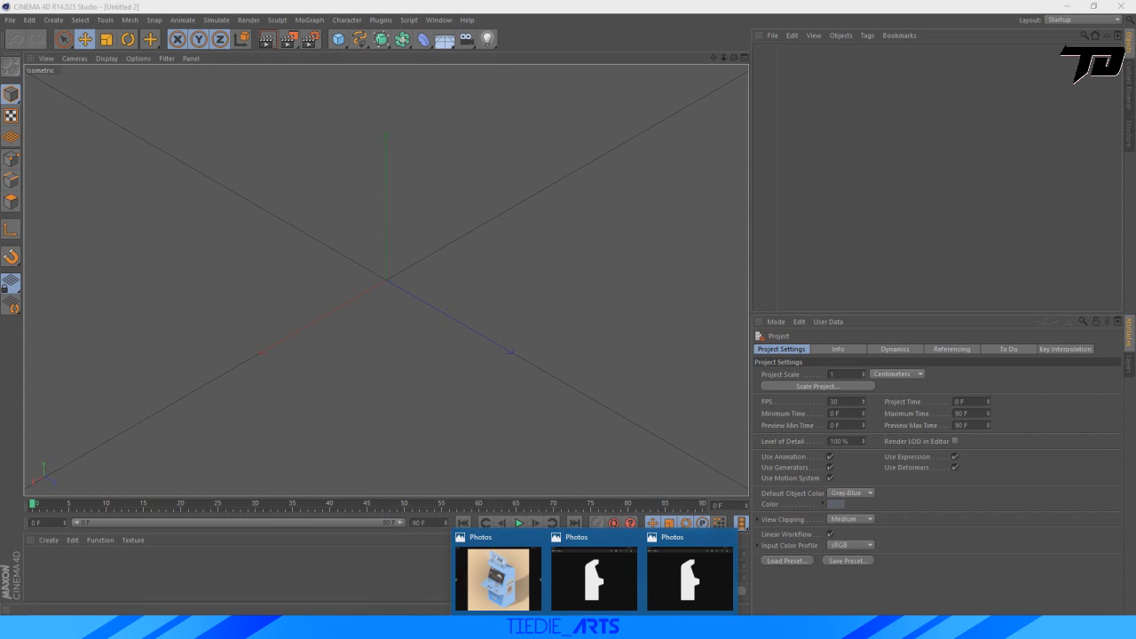
{"action": "left_click", "coordinate": [634, 538]}
{"action": "left_click", "coordinate": [681, 538]}
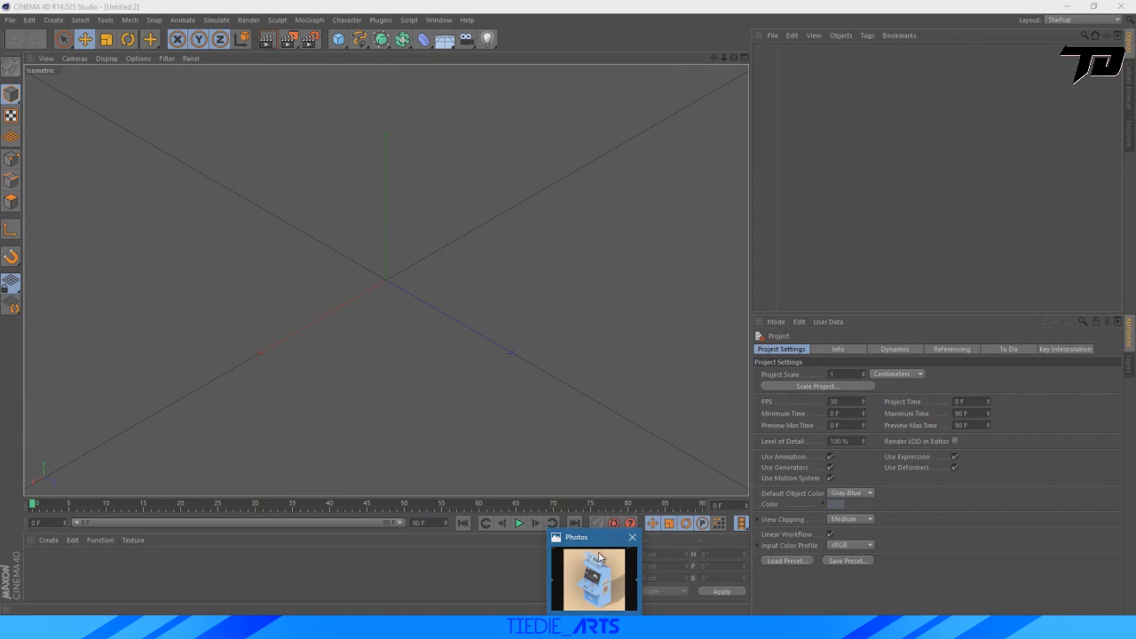
{"action": "left_click", "coordinate": [568, 577]}
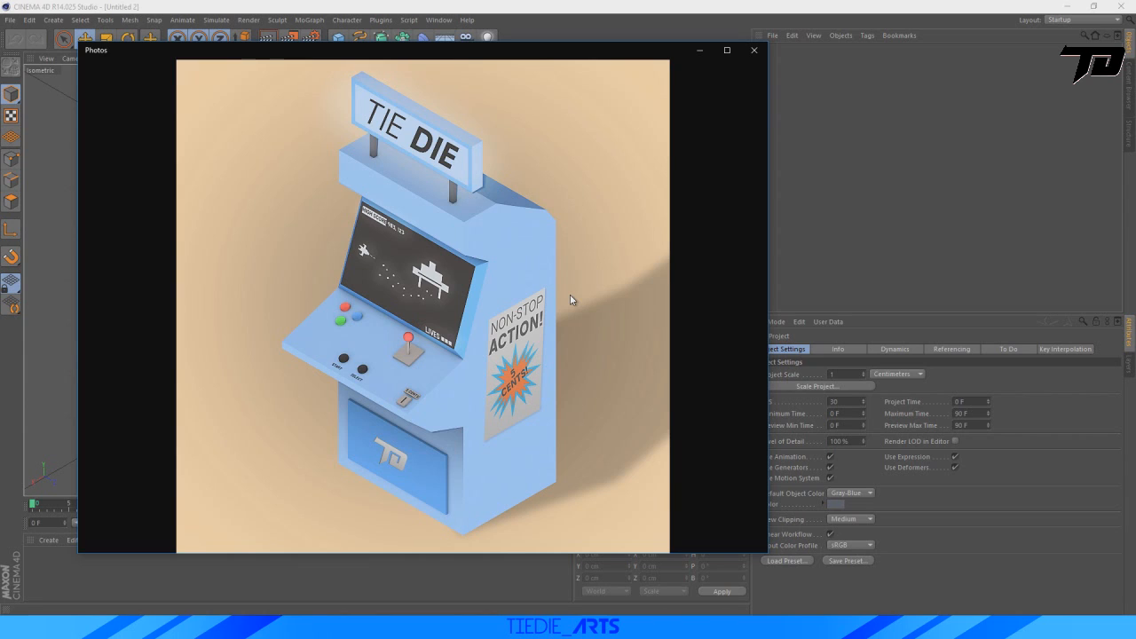
{"action": "left_click", "coordinate": [700, 51]}
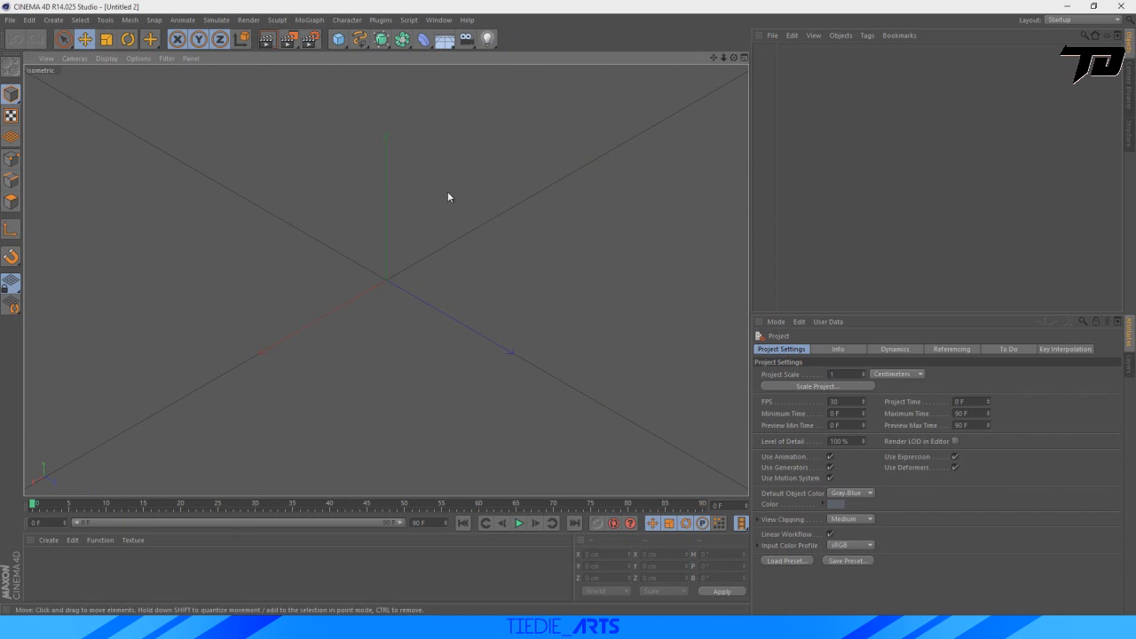
Import the "work paths" Illustrator file with default settings and move its spline to about X 628 cm, Z 483 cm.
{"action": "left_click", "coordinate": [10, 19]}
{"action": "left_click", "coordinate": [32, 62]}
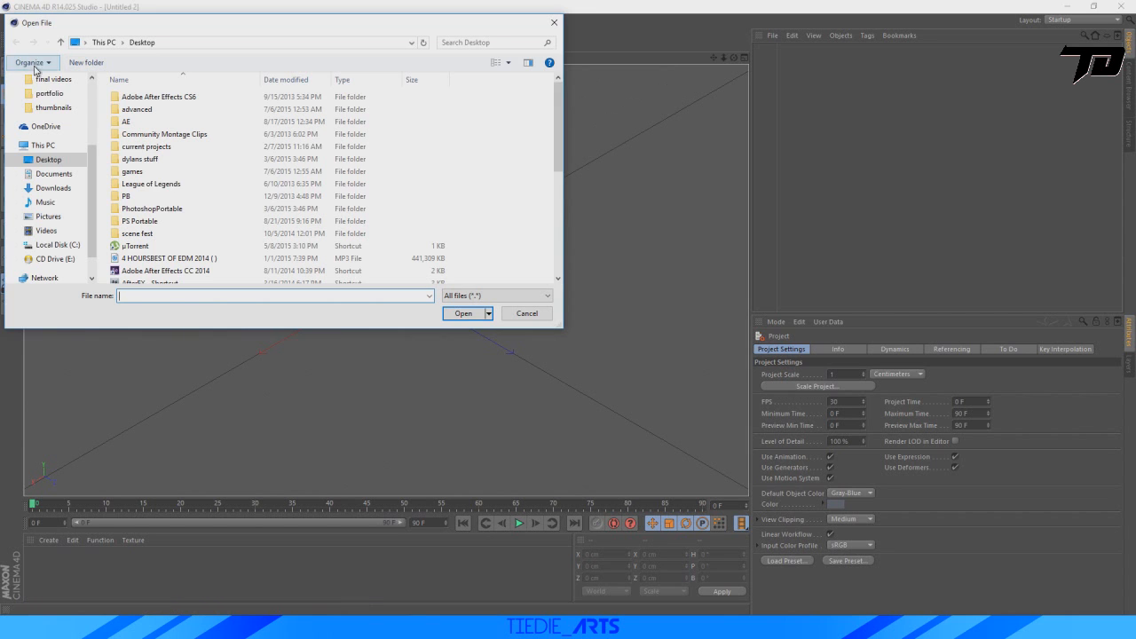
{"action": "left_click_drag", "start_coordinate": [560, 100], "coordinate": [548, 207]}
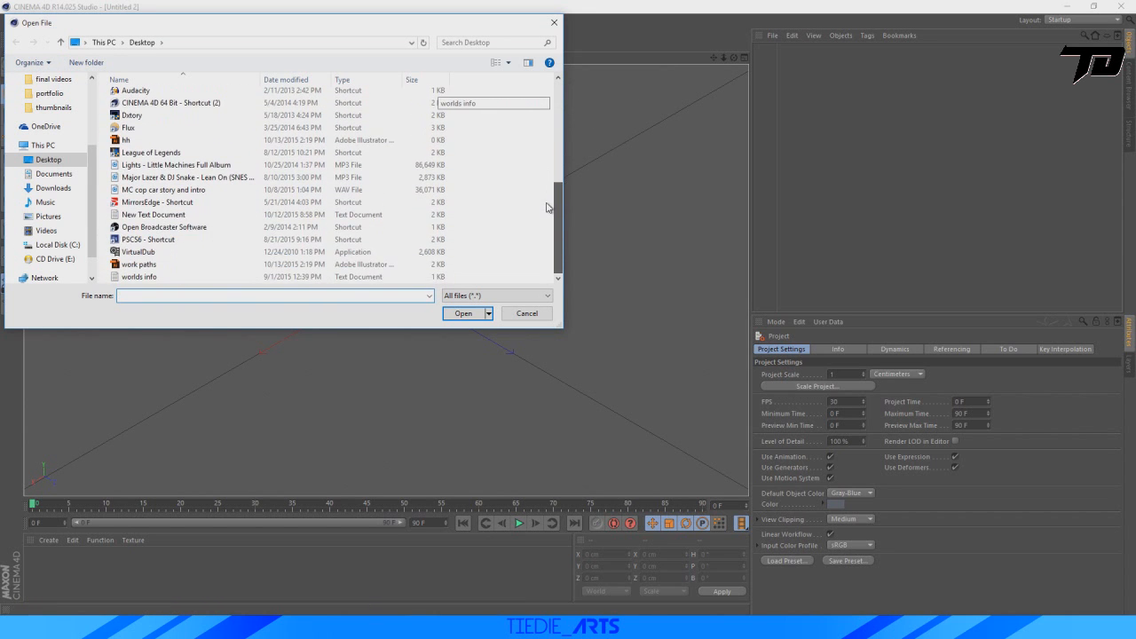
{"action": "double_click", "coordinate": [137, 265]}
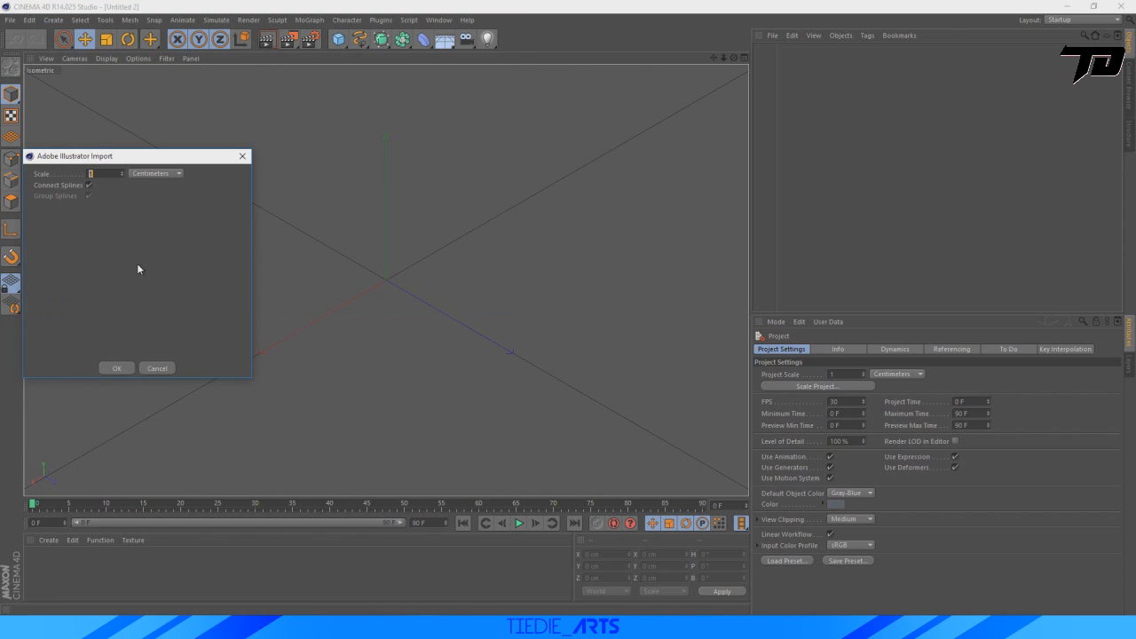
{"action": "left_click", "coordinate": [115, 369]}
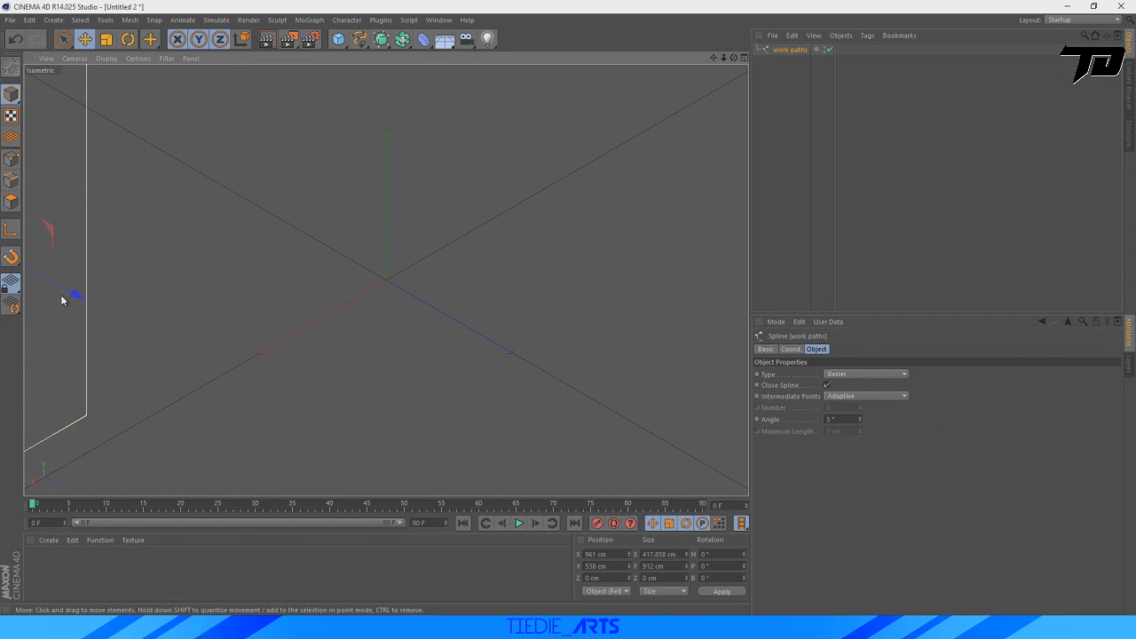
{"action": "left_click_drag", "start_coordinate": [74, 292], "coordinate": [277, 340]}
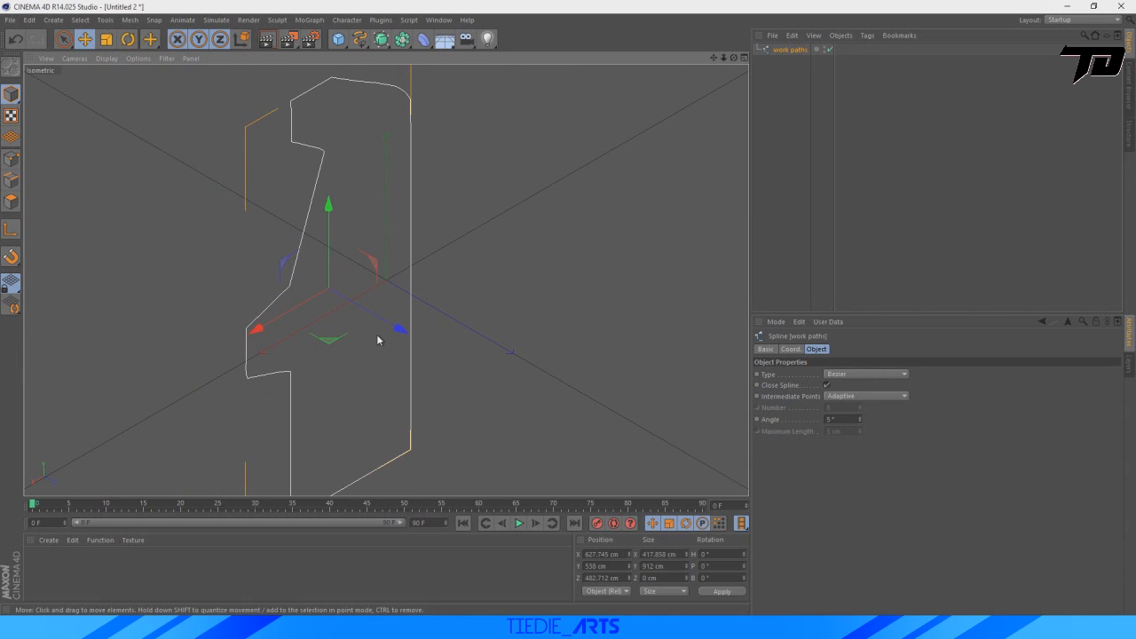
Add an Extrude NURBS object and make the work paths spline its child.
{"action": "left_click_drag", "start_coordinate": [722, 57], "coordinate": [725, 60]}
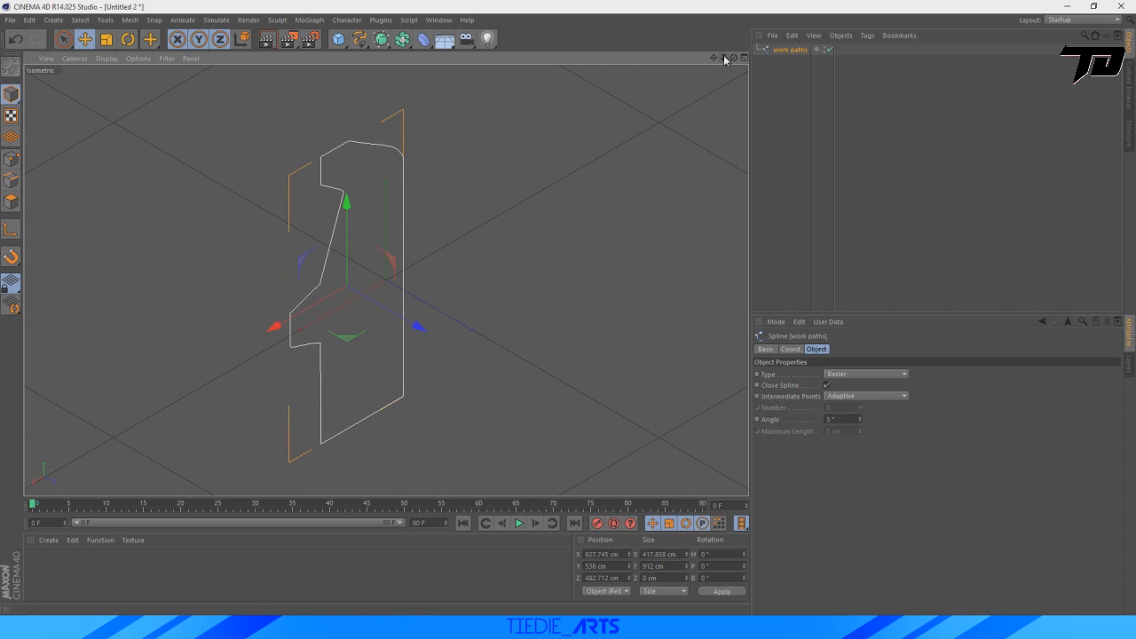
{"action": "left_click", "coordinate": [381, 43]}
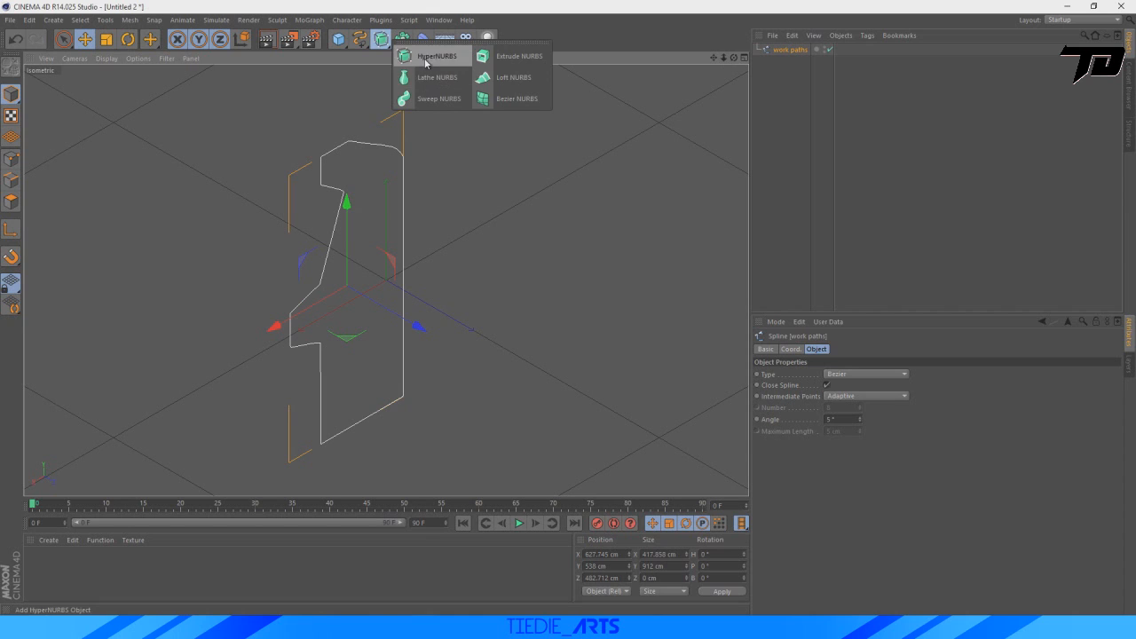
{"action": "left_click", "coordinate": [515, 59]}
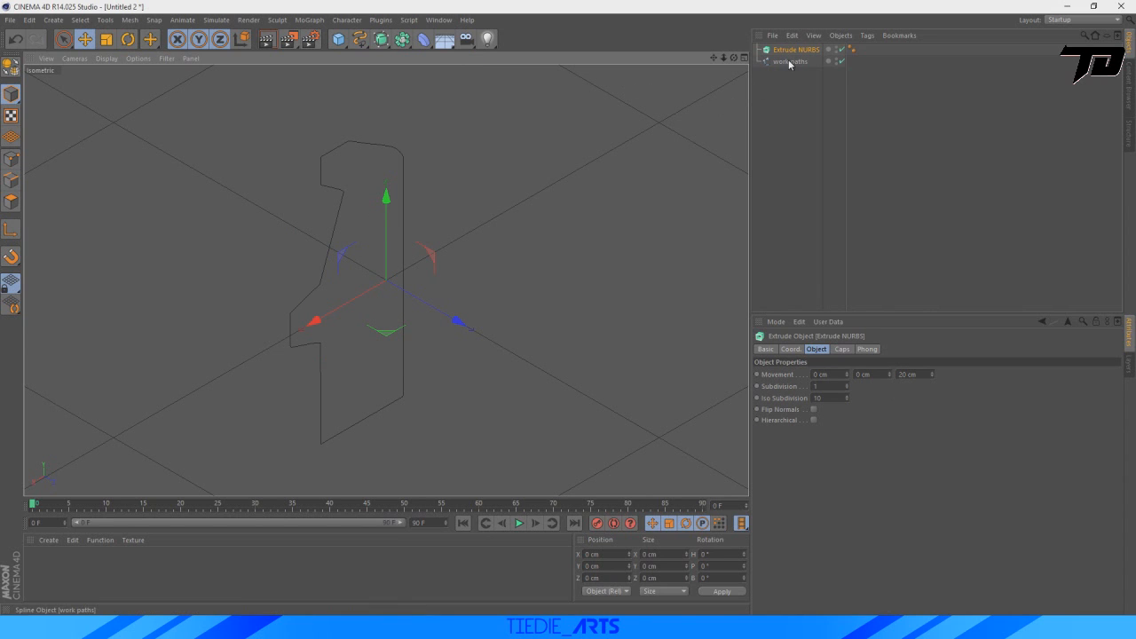
{"action": "mouse_move", "coordinate": [788, 61]}
{"action": "left_mouse_down"}
{"action": "mouse_move", "coordinate": [802, 56]}
{"action": "mouse_move", "coordinate": [792, 53]}
{"action": "left_mouse_up"}
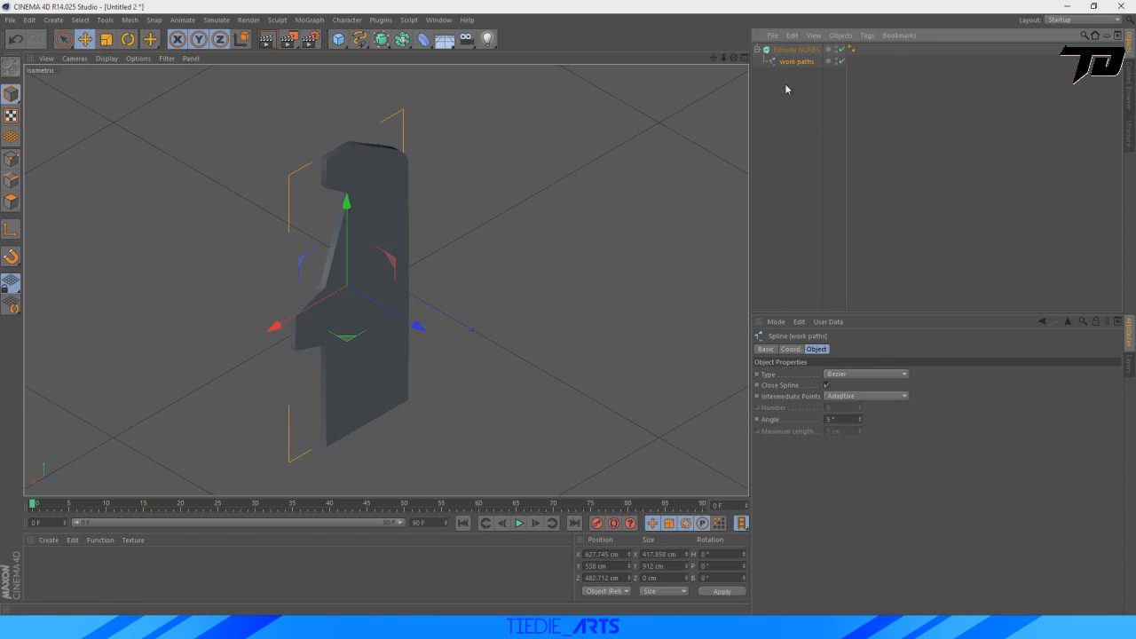
Set the Extrude NURBS Z movement to 400 cm and move the object to about X -160 cm, Z -73 cm.
{"action": "left_click", "coordinate": [793, 50]}
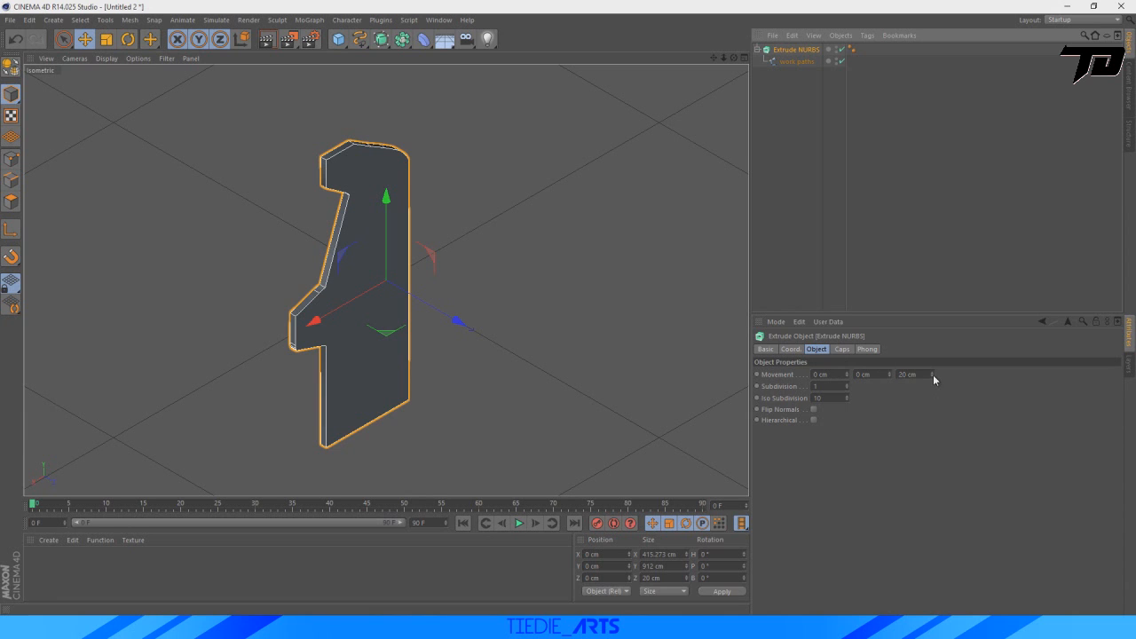
{"action": "left_click_drag", "start_coordinate": [933, 374], "coordinate": [933, 343]}
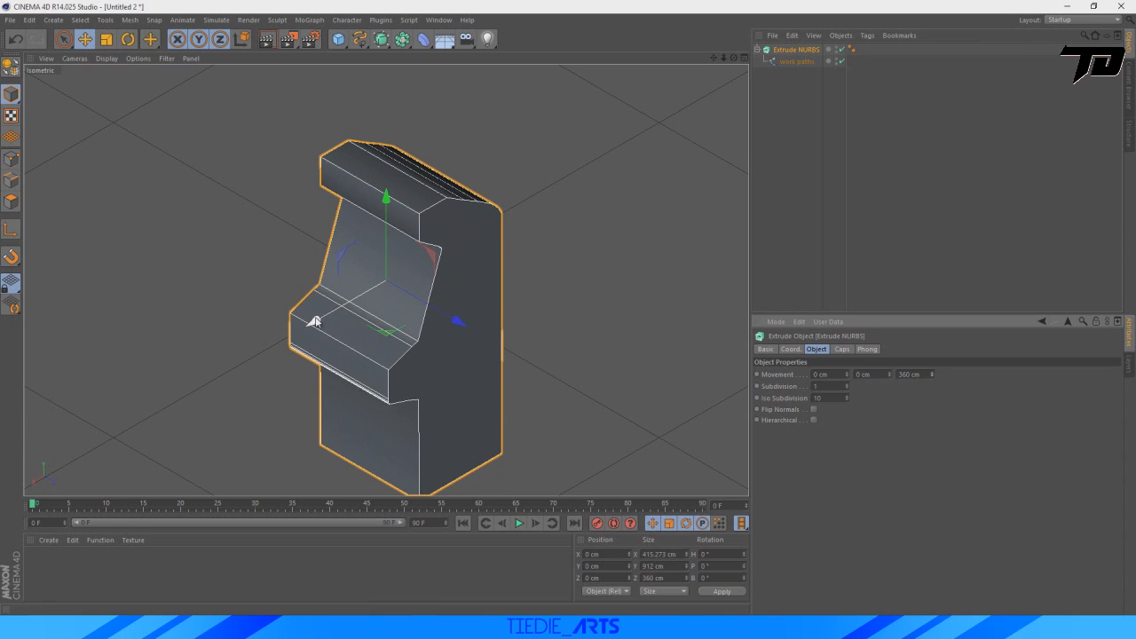
{"action": "left_click_drag", "start_coordinate": [315, 322], "coordinate": [346, 297]}
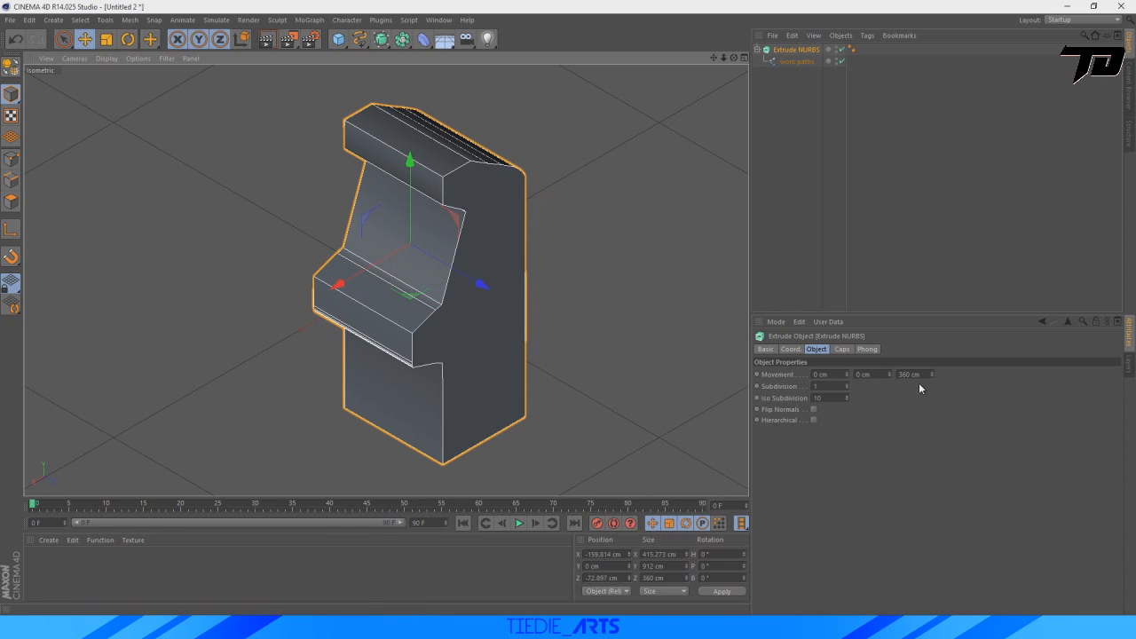
{"action": "left_click_drag", "start_coordinate": [931, 374], "coordinate": [932, 377]}
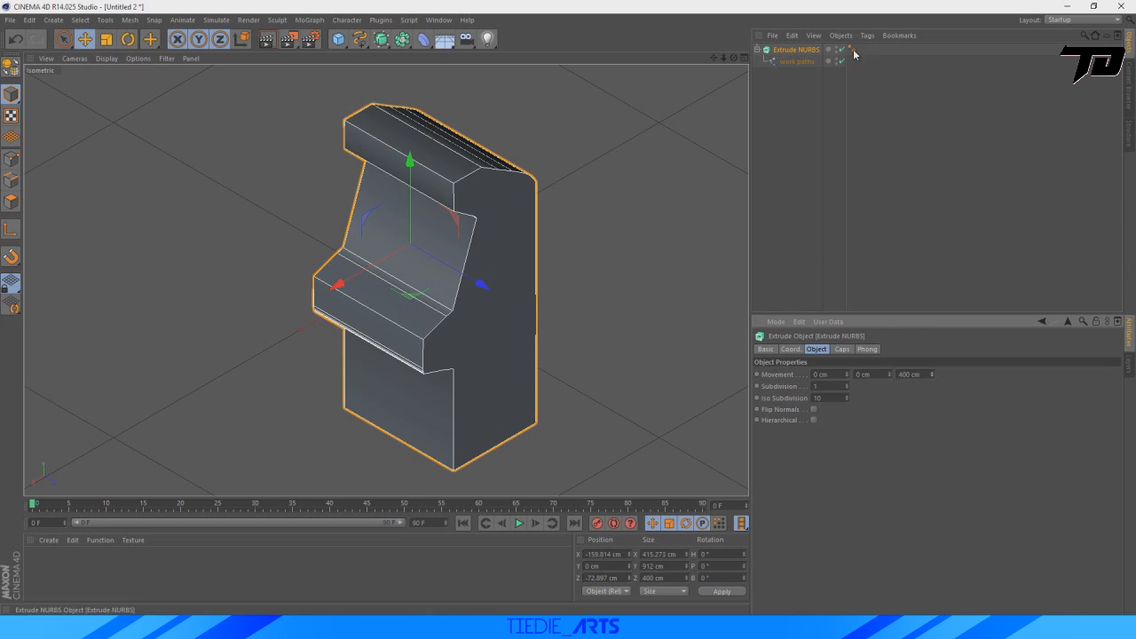
Delete the Phong tag from the Extrude NURBS object.
{"action": "left_click", "coordinate": [733, 153]}
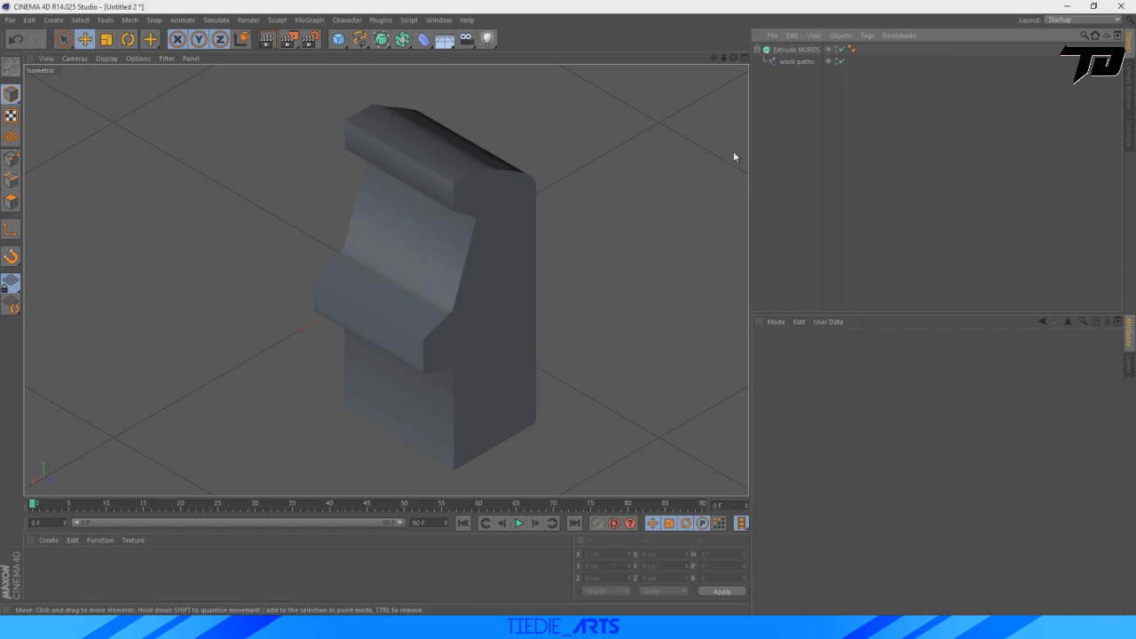
{"action": "left_click", "coordinate": [795, 50]}
{"action": "left_click", "coordinate": [852, 49]}
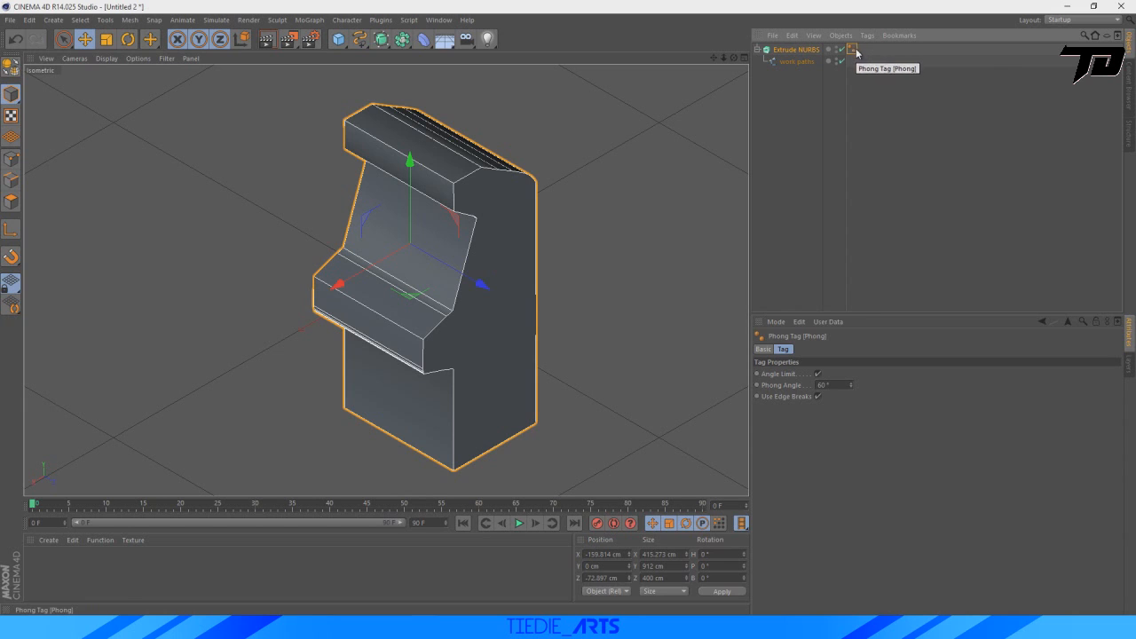
{"action": "key", "text": "Delete"}
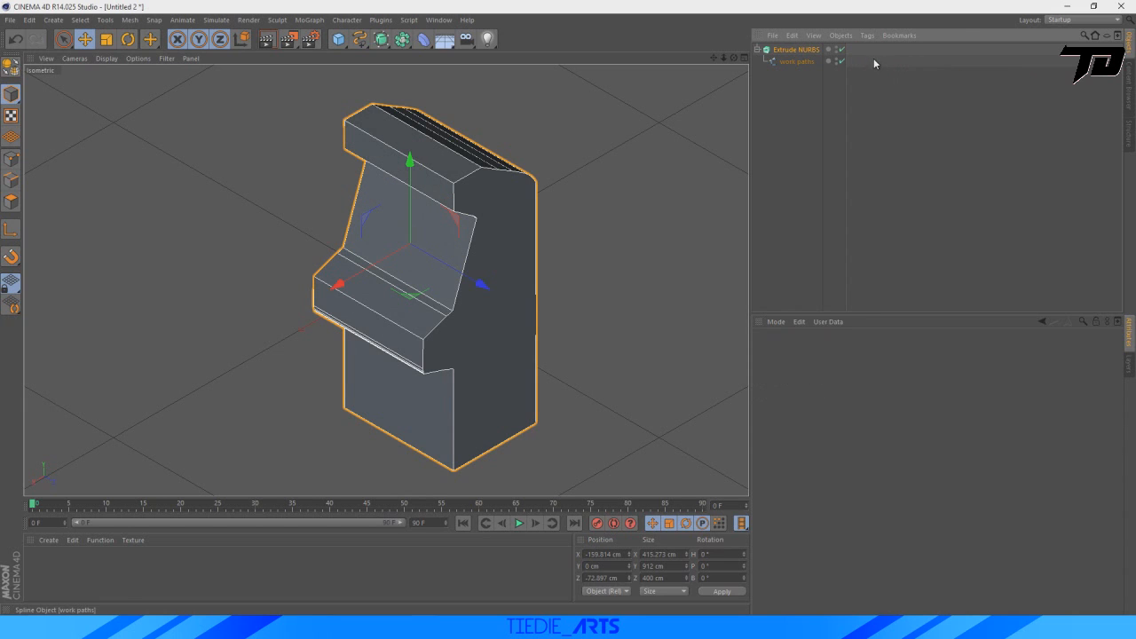
Make the Extrude NURBS object editable and move it along Z to about -85 cm.
{"action": "left_click", "coordinate": [793, 52]}
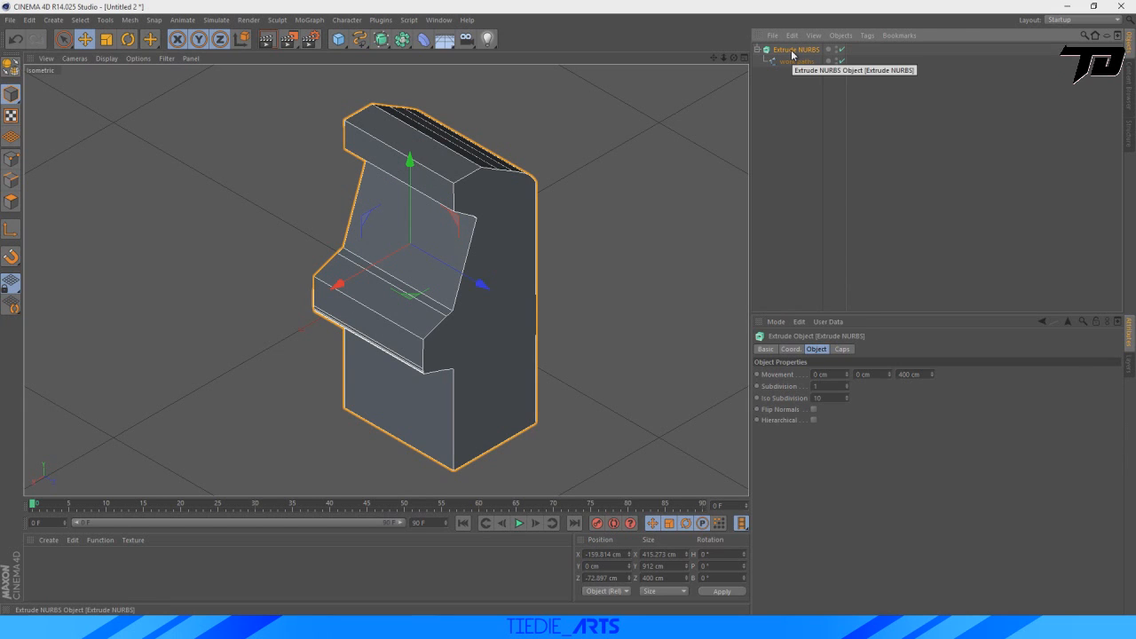
{"action": "key", "text": "c"}
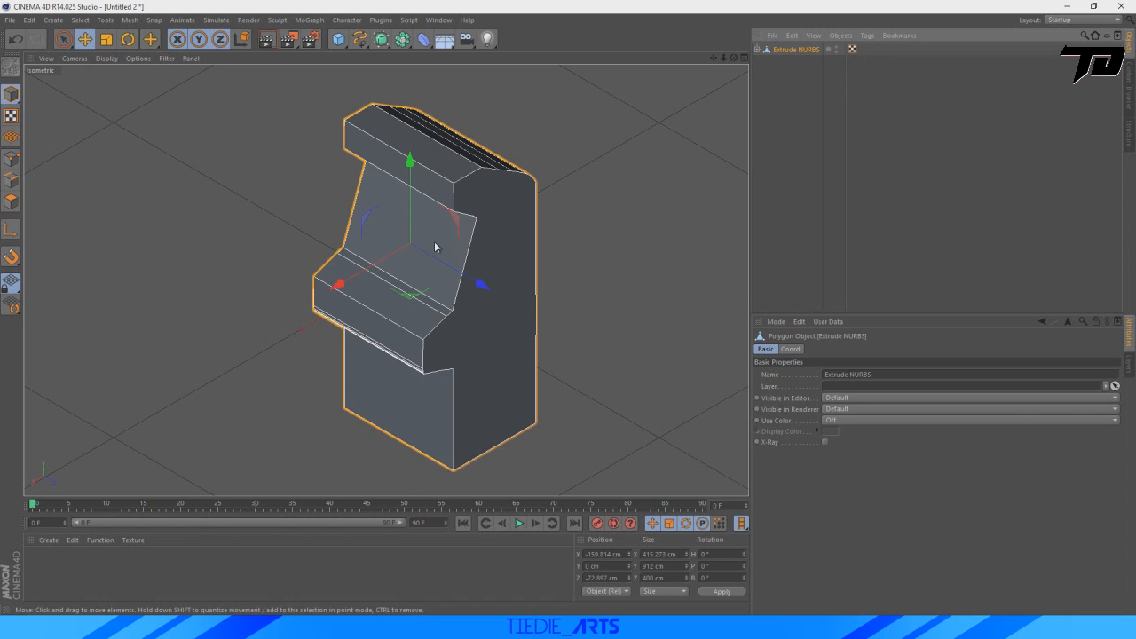
{"action": "left_click_drag", "start_coordinate": [474, 284], "coordinate": [470, 281]}
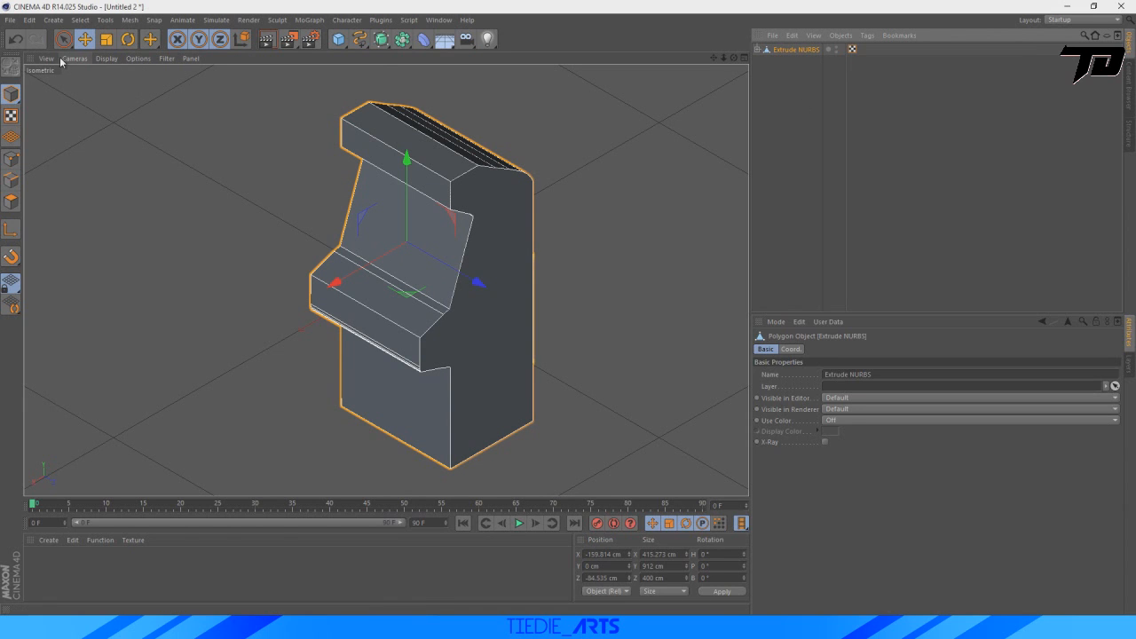
Bevel the cabinet's slanted screen polygon with an extrusion and inner offset of about 23 cm each.
{"action": "left_click", "coordinate": [12, 203]}
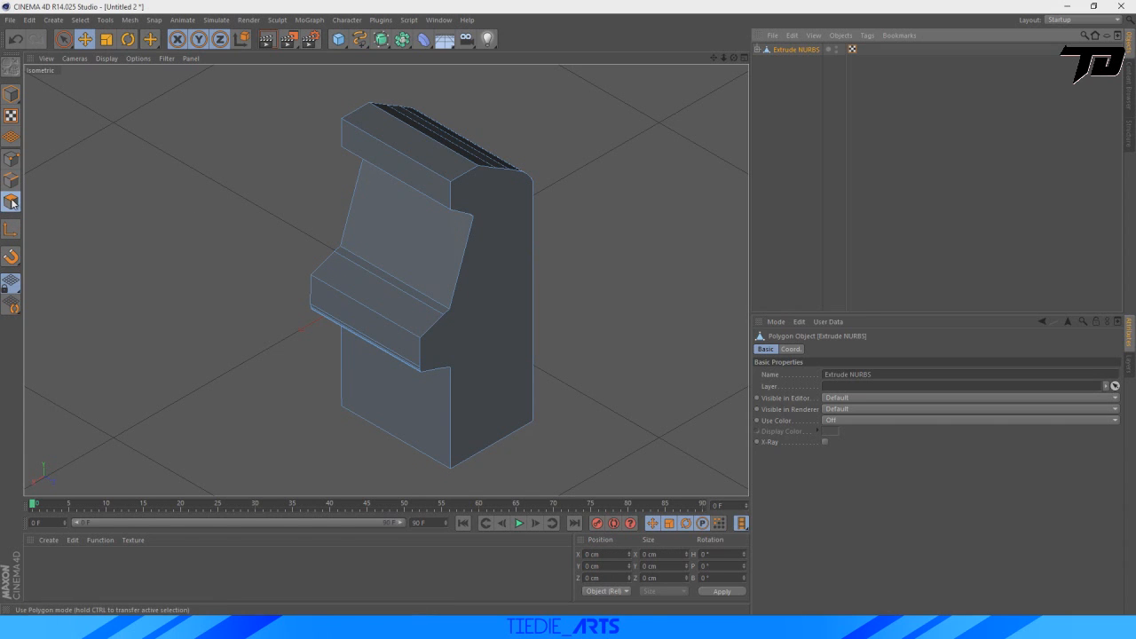
{"action": "left_click", "coordinate": [389, 246]}
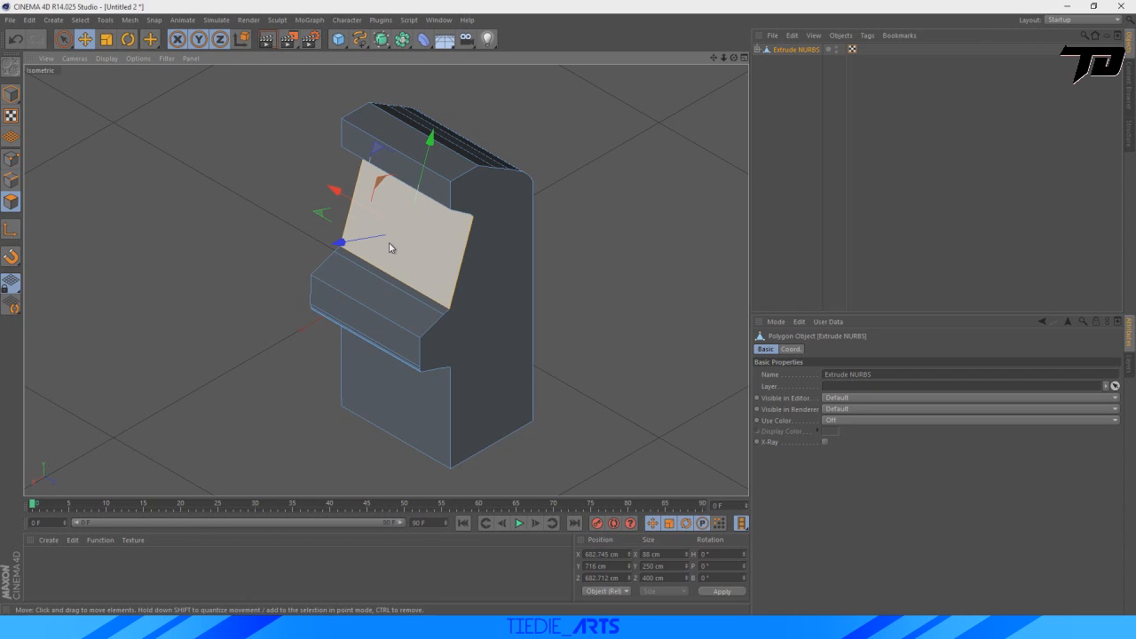
{"action": "right_click", "coordinate": [426, 246]}
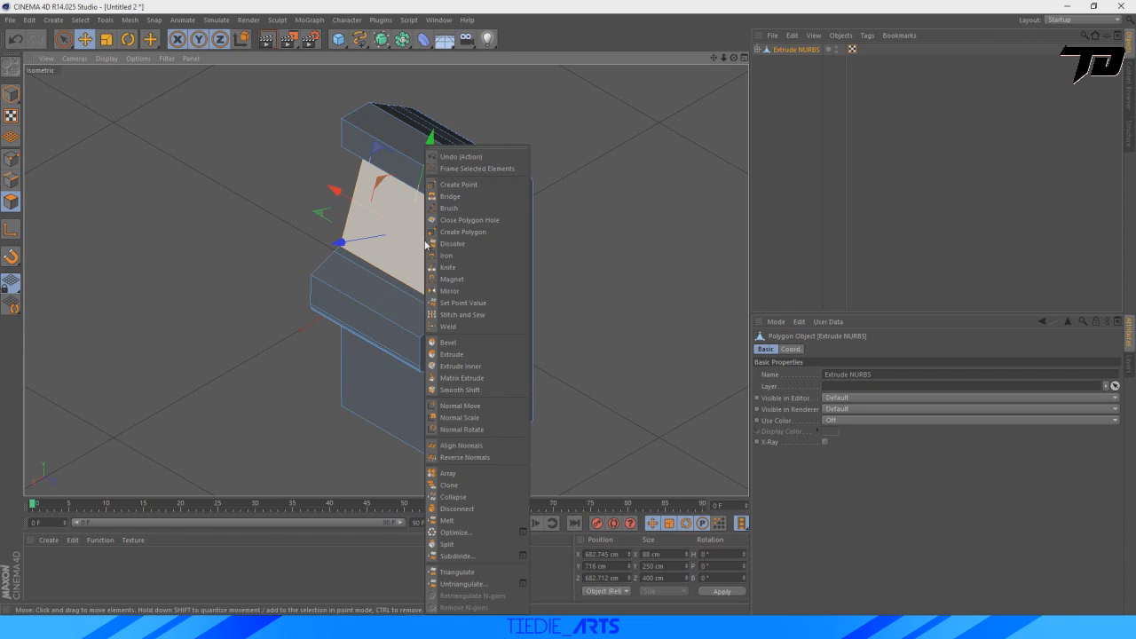
{"action": "left_click", "coordinate": [462, 342]}
{"action": "mouse_move", "coordinate": [413, 246]}
{"action": "left_mouse_down"}
{"action": "mouse_move", "coordinate": [297, 246]}
{"action": "mouse_move", "coordinate": [401, 247]}
{"action": "left_mouse_up"}
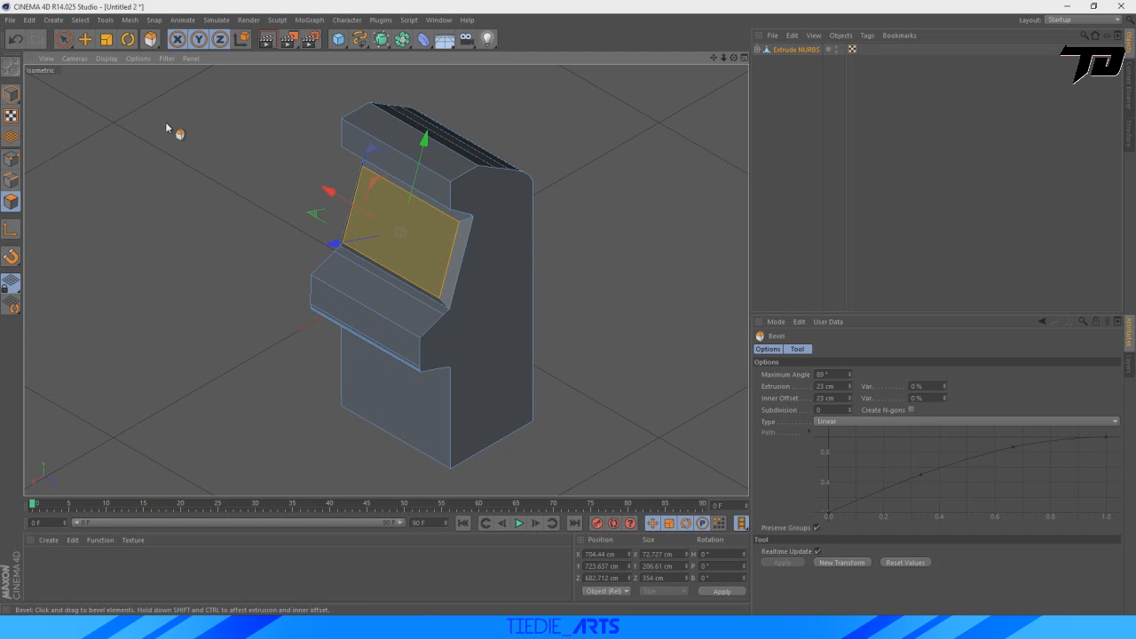
Move the inset screen polygon to about X 708 cm, Y 729 cm.
{"action": "left_click", "coordinate": [82, 41]}
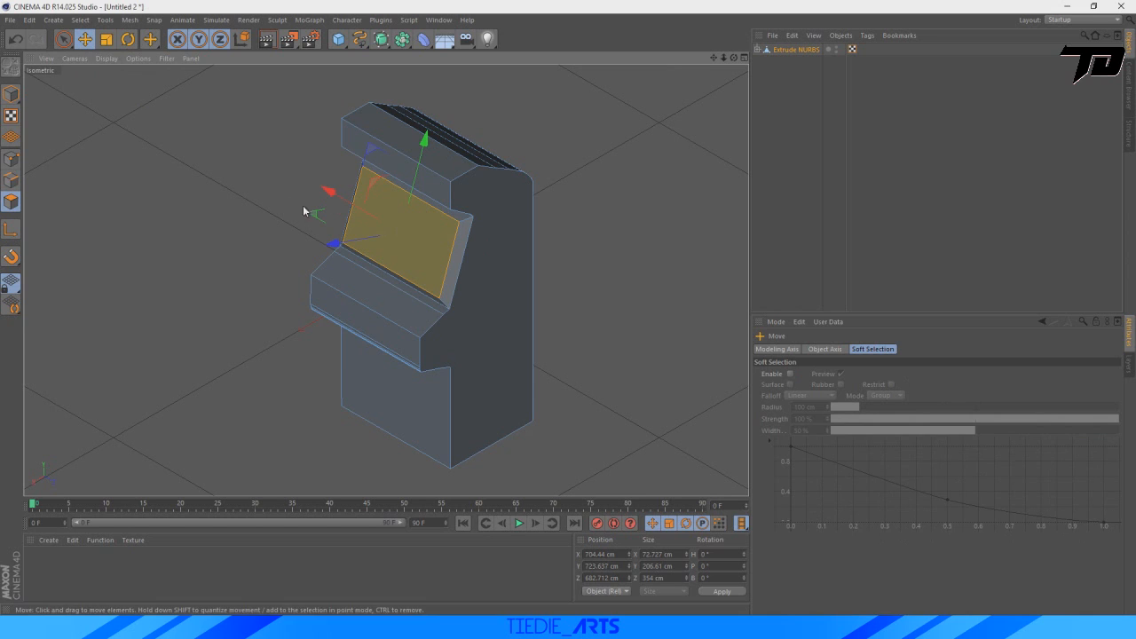
{"action": "left_click_drag", "start_coordinate": [334, 244], "coordinate": [338, 249]}
{"action": "left_click_drag", "start_coordinate": [420, 168], "coordinate": [420, 165]}
Switch to Photos, examine the screen recess and control panel in the finished arcade render, and return to Cinema 4D.
{"action": "left_click", "coordinate": [568, 627]}
{"action": "scroll", "coordinate": [496, 337], "scroll_direction": "up", "scroll_amount": 1}
{"action": "scroll", "coordinate": [561, 366], "scroll_direction": "down", "scroll_amount": 1}
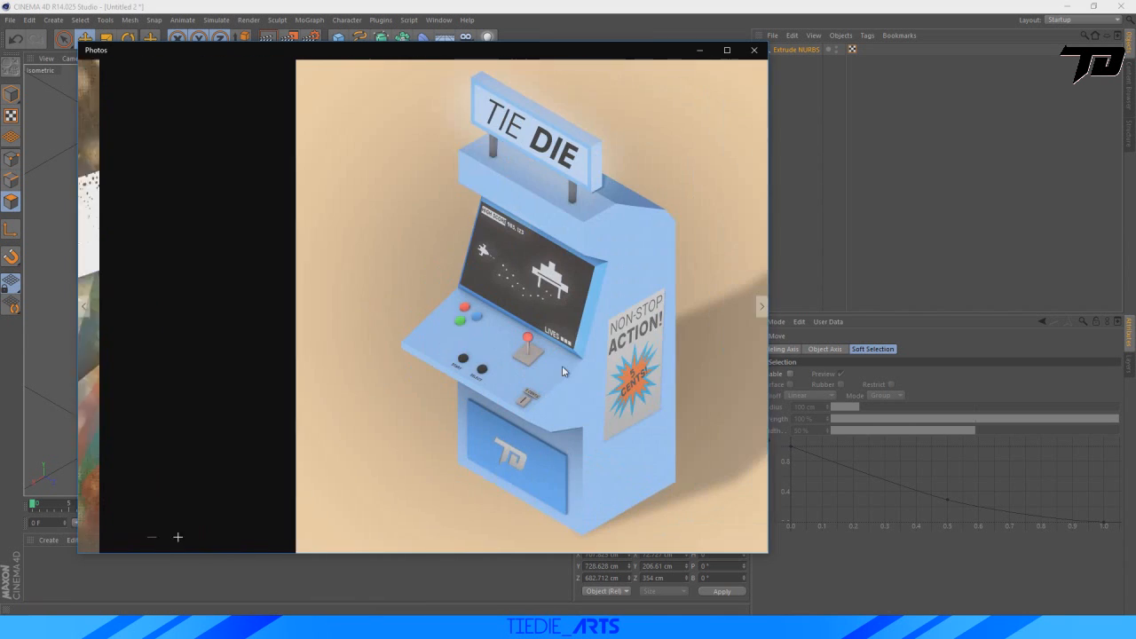
{"action": "left_click", "coordinate": [750, 539]}
{"action": "left_click", "coordinate": [750, 539]}
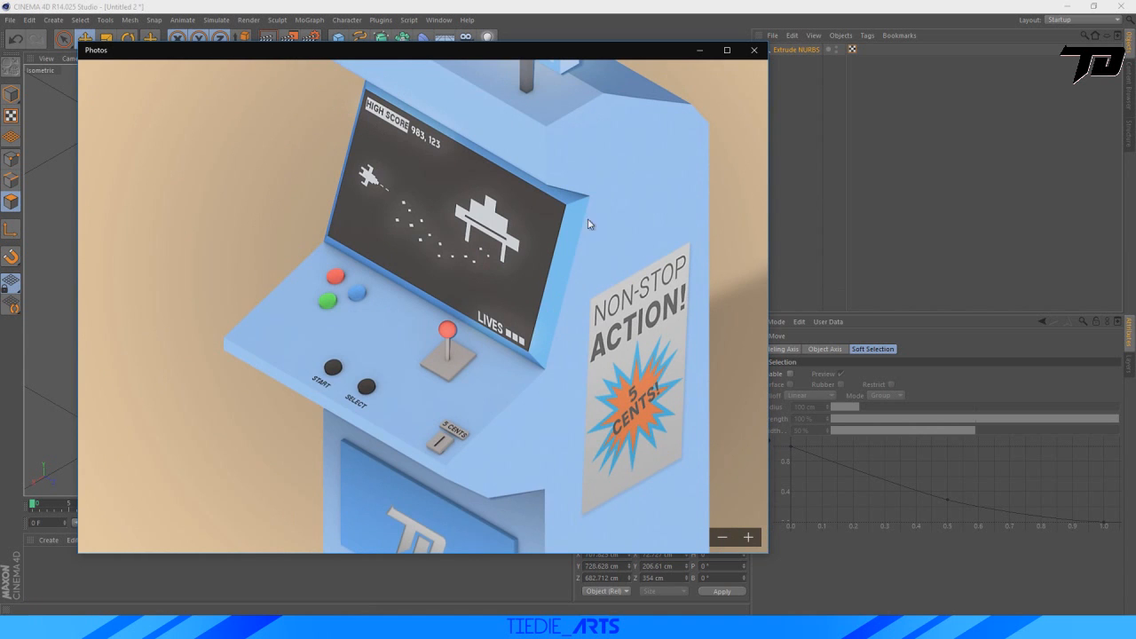
{"action": "left_click_drag", "start_coordinate": [531, 185], "coordinate": [539, 270]}
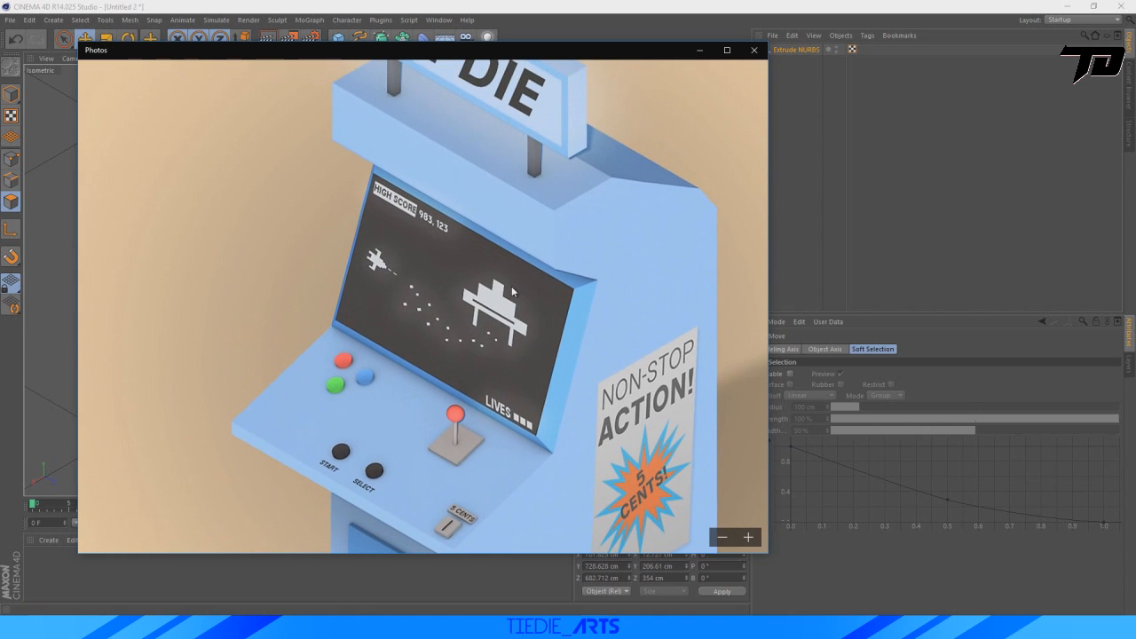
{"action": "left_click", "coordinate": [724, 539]}
{"action": "left_click", "coordinate": [723, 540]}
{"action": "left_click", "coordinate": [725, 541]}
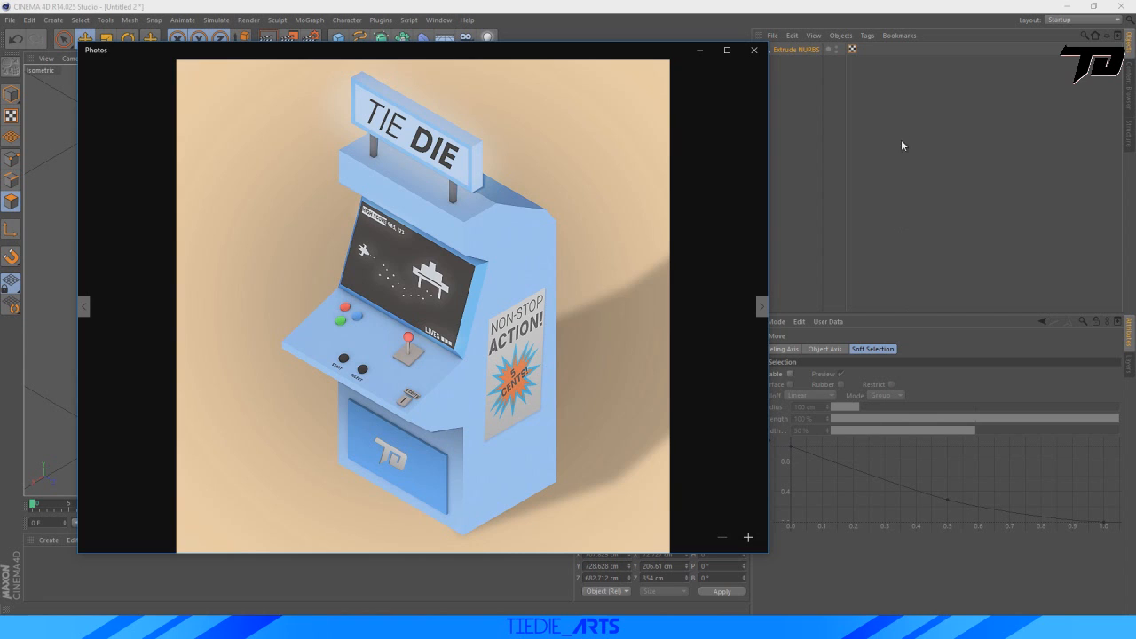
{"action": "left_click", "coordinate": [907, 21]}
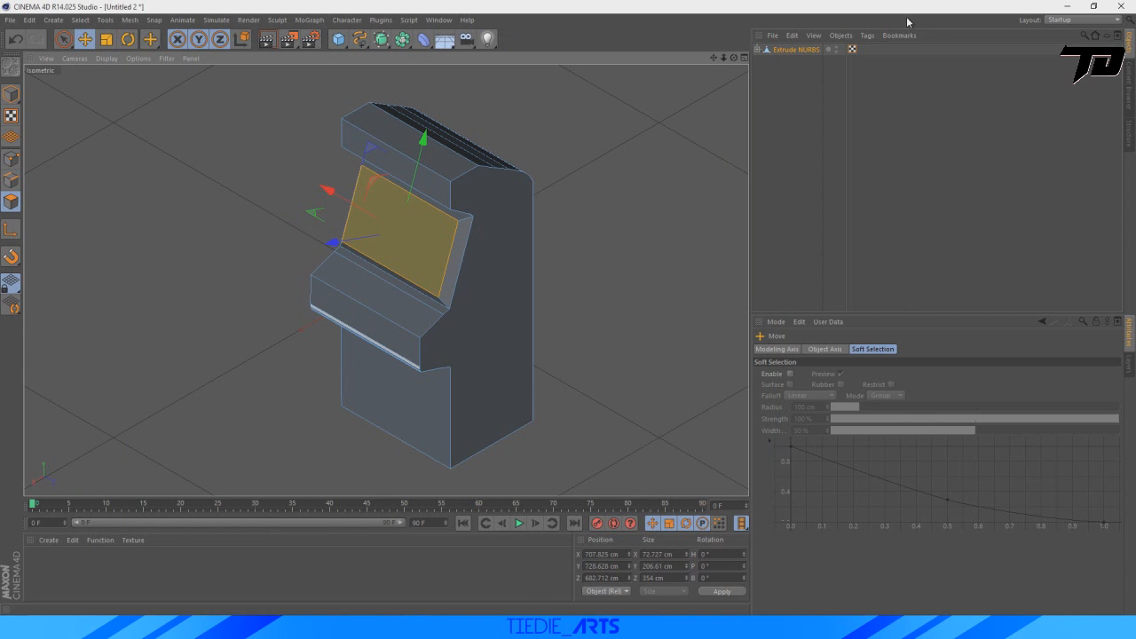
Deselect the screen polygon and select the vertical front polygon of the control panel ledge.
{"action": "left_click", "coordinate": [663, 275]}
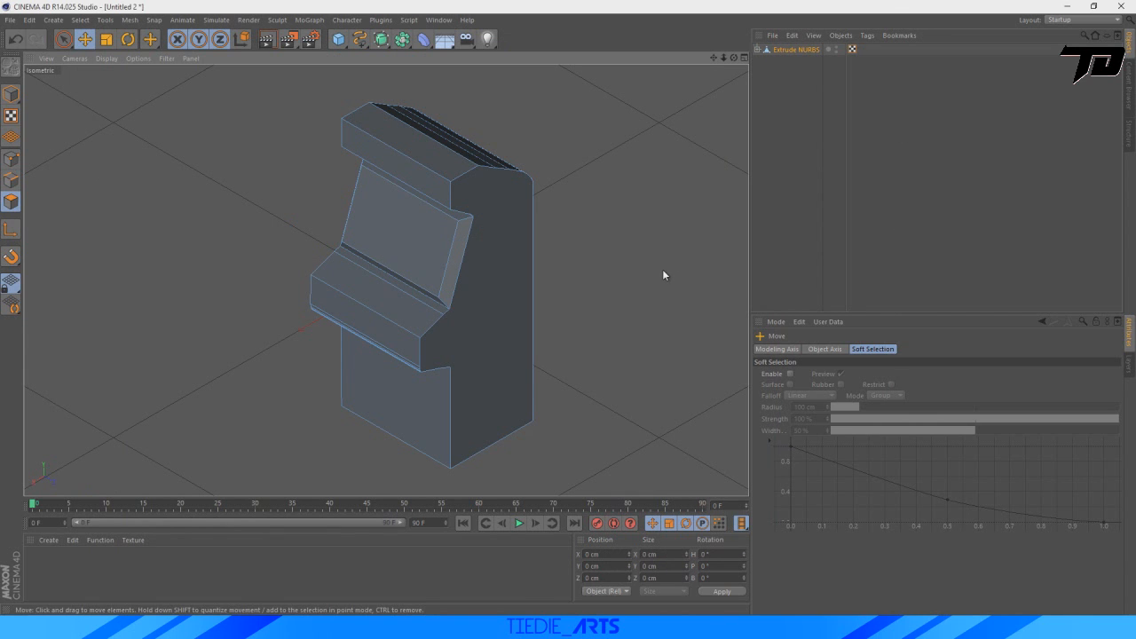
{"action": "left_click", "coordinate": [366, 334]}
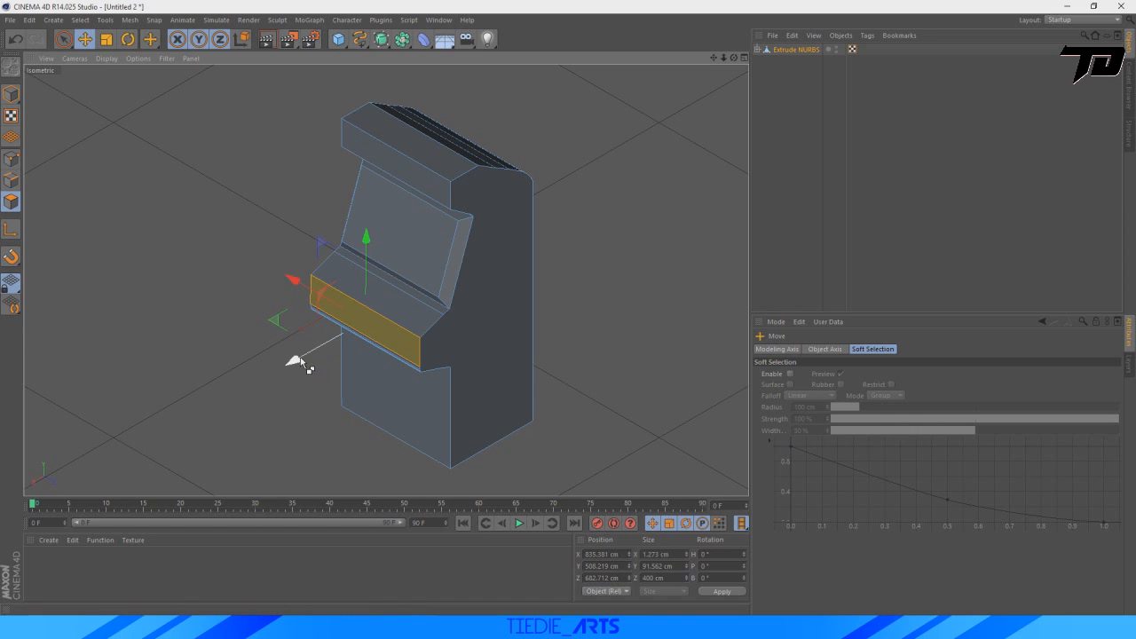
Try to bring the control panel's front polygon outward by moving it and with the Extrude tool, undoing each attempt.
{"action": "left_click_drag", "start_coordinate": [312, 362], "coordinate": [292, 369]}
{"action": "key", "text": "ctrl+z"}
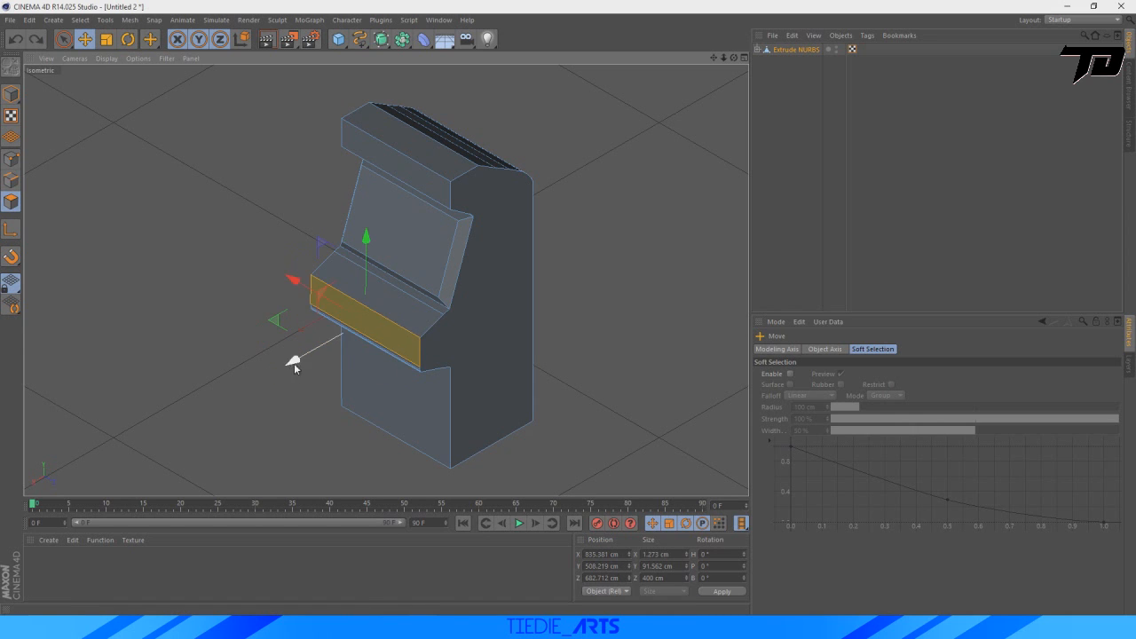
{"action": "right_click", "coordinate": [388, 336]}
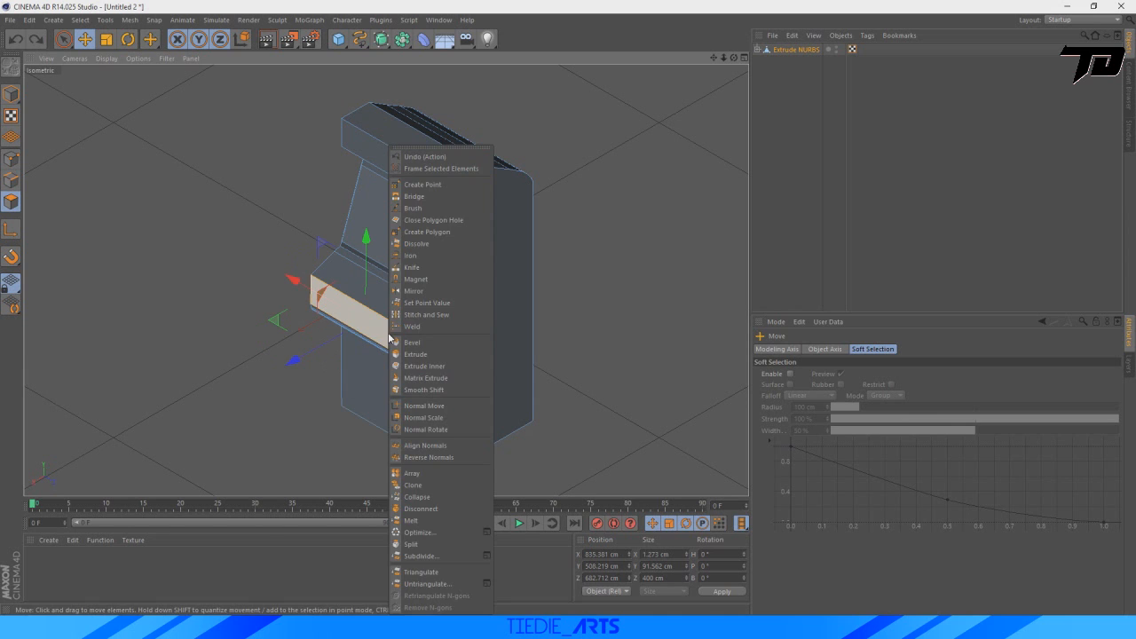
{"action": "left_click", "coordinate": [434, 355]}
{"action": "left_click_drag", "start_coordinate": [363, 327], "coordinate": [354, 330]}
{"action": "key", "text": "ctrl+z"}
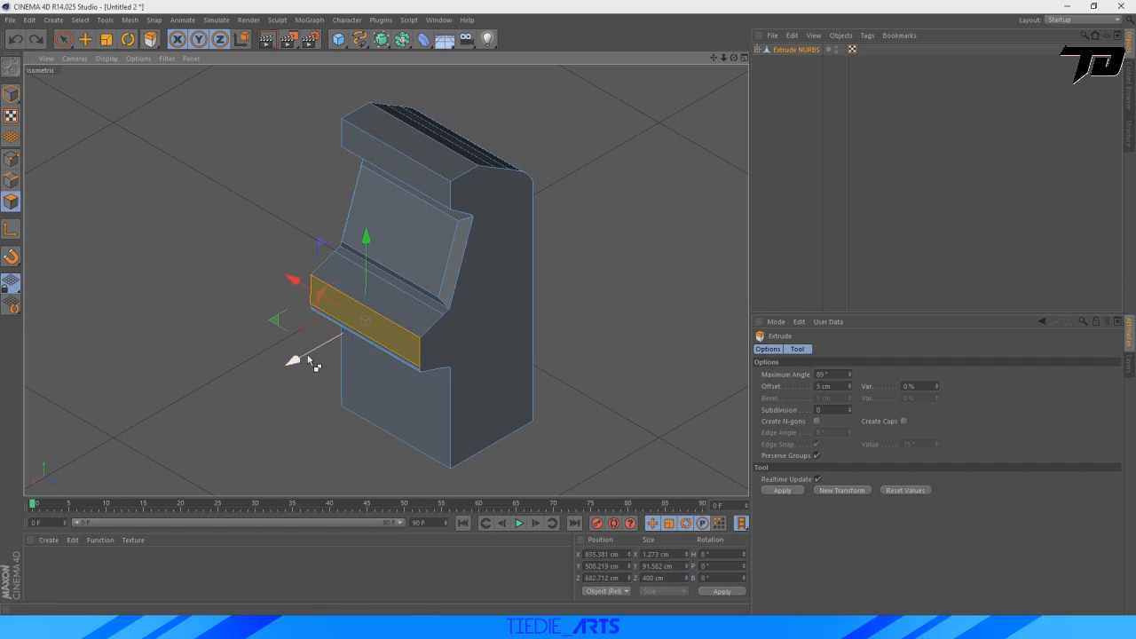
{"action": "right_click", "coordinate": [374, 337]}
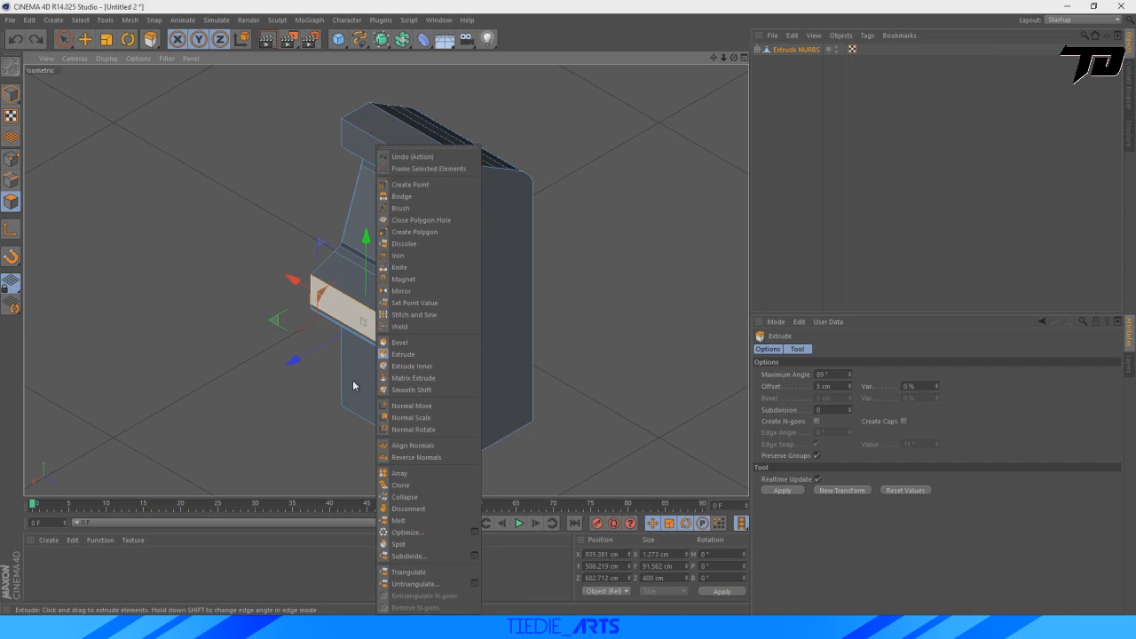
{"action": "left_click", "coordinate": [296, 418]}
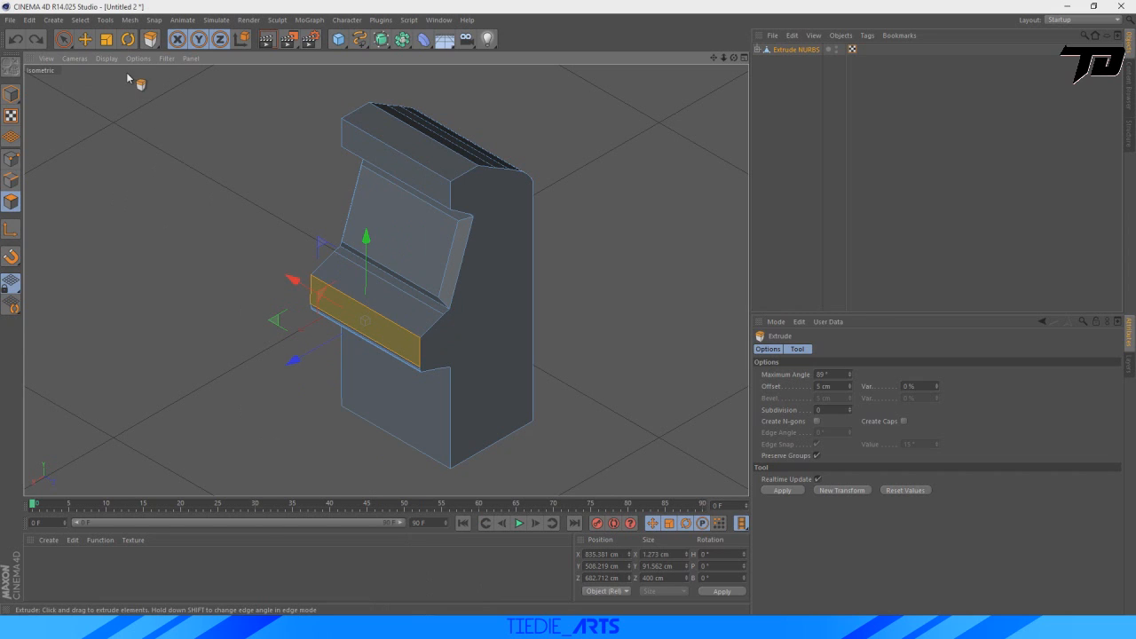
Extrude the control panel's front polygon outward by moving a copy of it to about X 908 cm, Y 478 cm.
{"action": "left_click", "coordinate": [84, 39]}
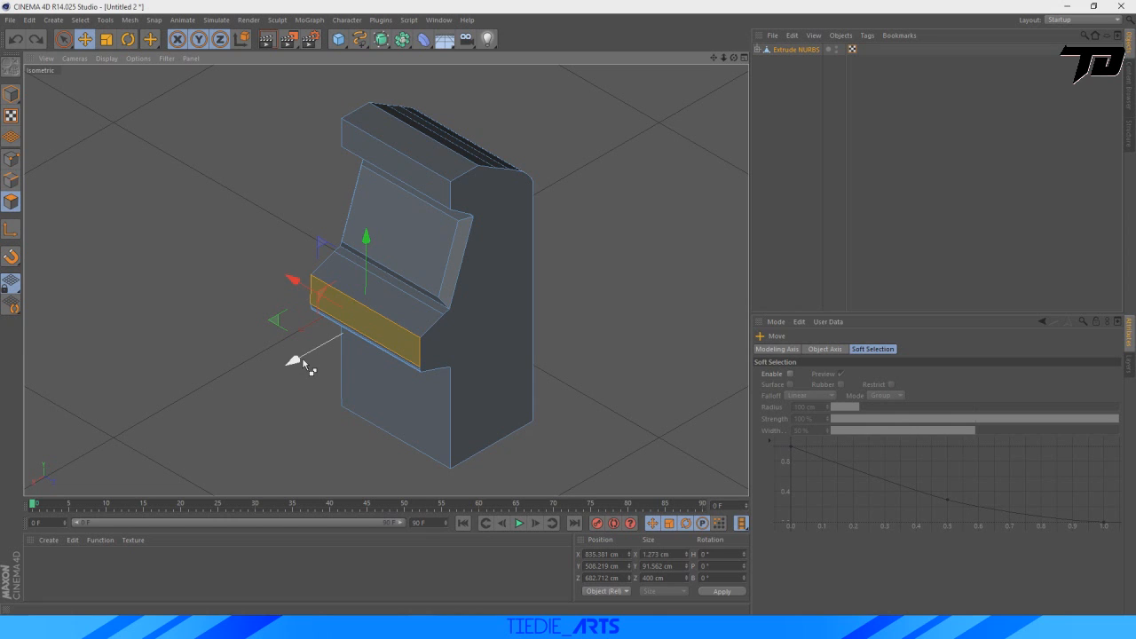
{"action": "mouse_move", "coordinate": [304, 364]}
{"action": "left_mouse_down"}
{"action": "mouse_move", "coordinate": [276, 371]}
{"action": "mouse_move", "coordinate": [287, 379]}
{"action": "left_mouse_up"}
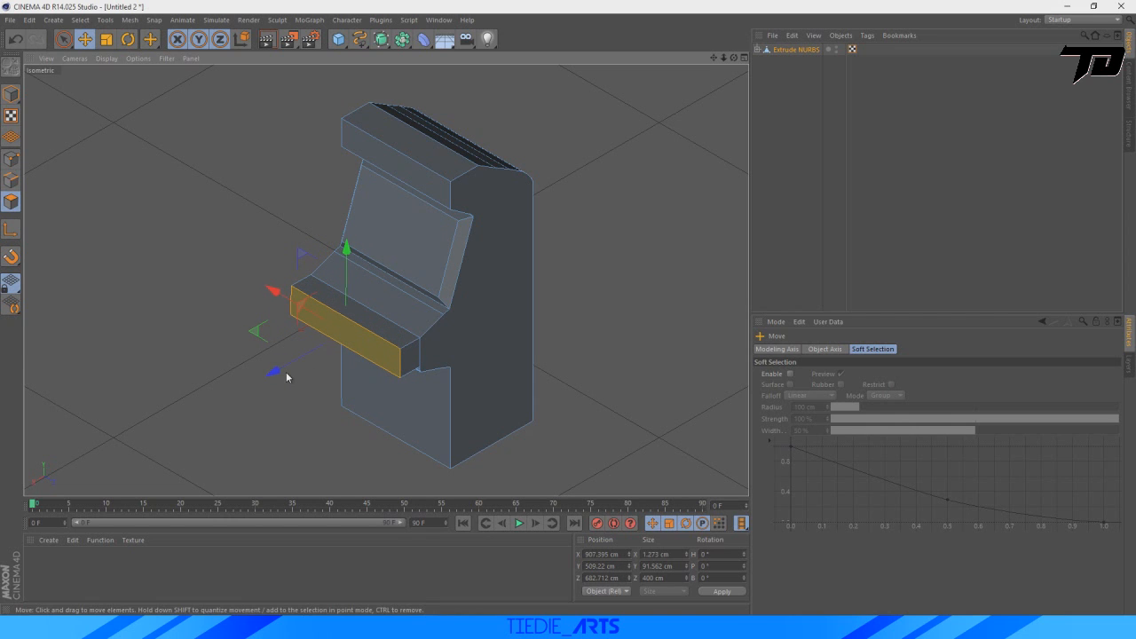
{"action": "left_click_drag", "start_coordinate": [347, 252], "coordinate": [349, 270]}
{"action": "scroll", "coordinate": [452, 371], "scroll_direction": "up", "scroll_amount": 3}
{"action": "scroll", "coordinate": [452, 367], "scroll_direction": "up", "scroll_amount": 5}
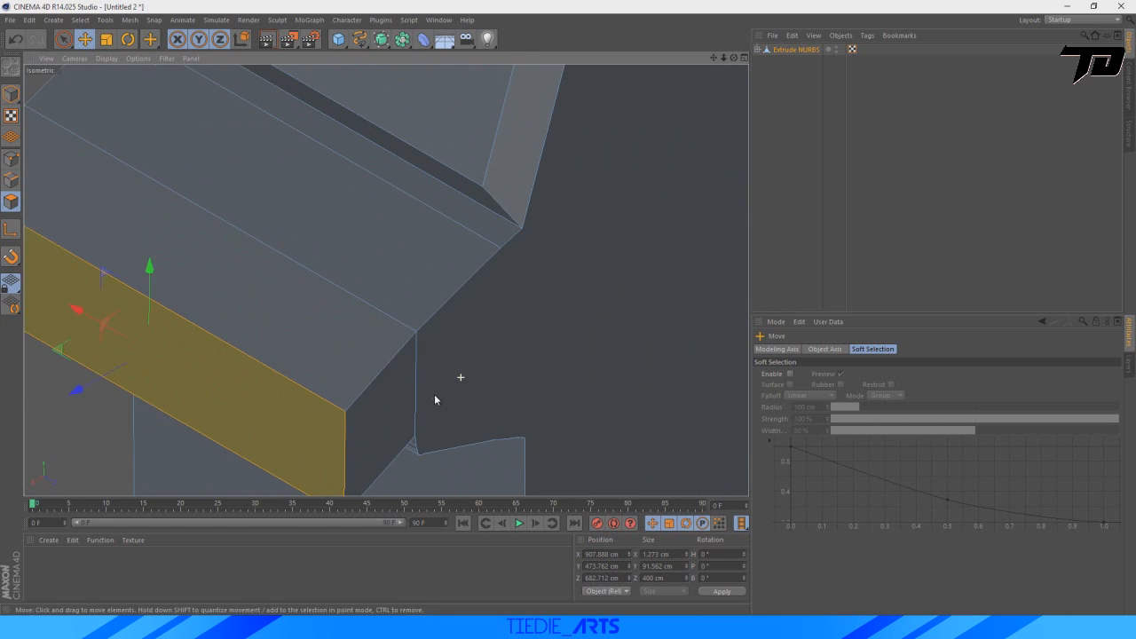
{"action": "scroll", "coordinate": [324, 378], "scroll_direction": "down", "scroll_amount": 10}
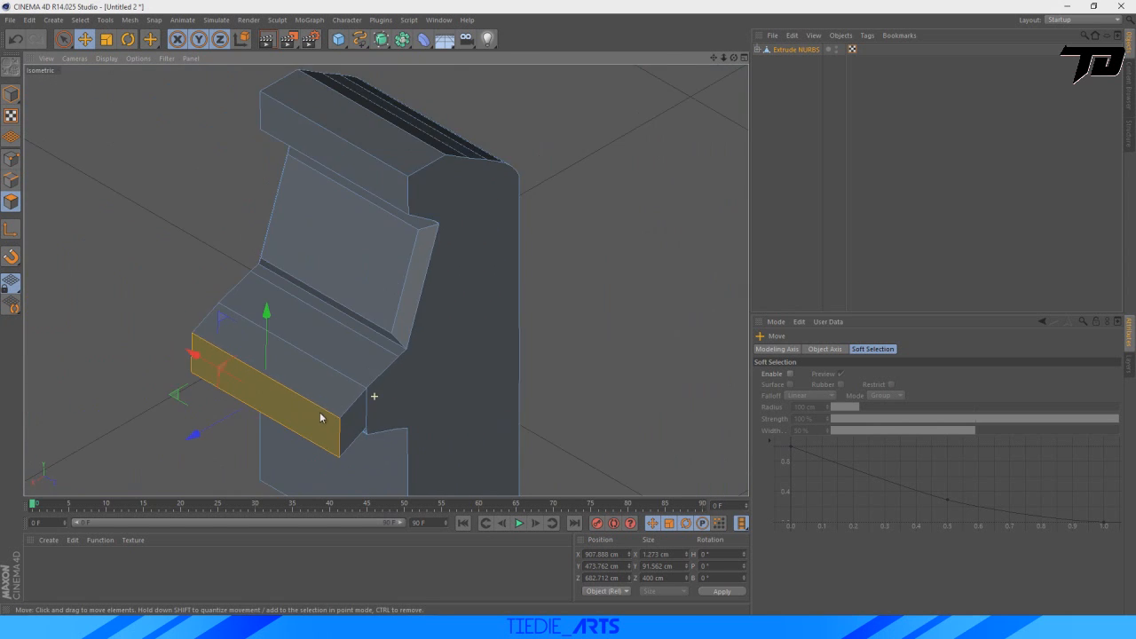
{"action": "left_click_drag", "start_coordinate": [286, 330], "coordinate": [285, 331]}
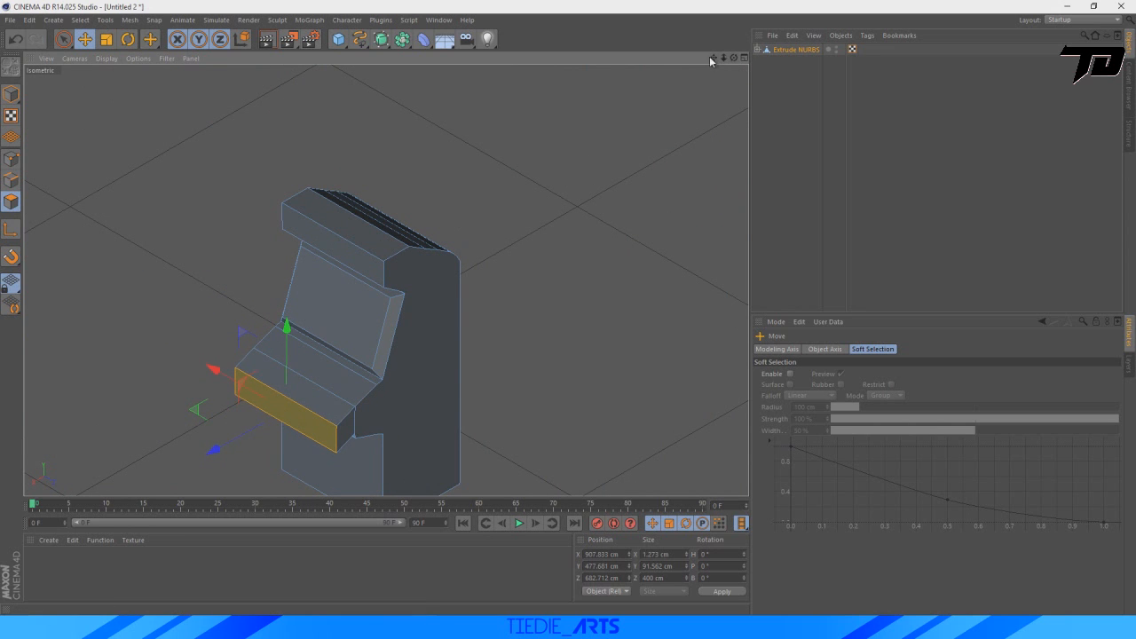
Scale the control panel's front polygon to about 53 cm high, move it slightly upward and deselect it.
{"action": "left_click_drag", "start_coordinate": [714, 59], "coordinate": [737, 0]}
{"action": "scroll", "coordinate": [107, 326], "scroll_direction": "up", "scroll_amount": 3}
{"action": "left_click", "coordinate": [105, 39]}
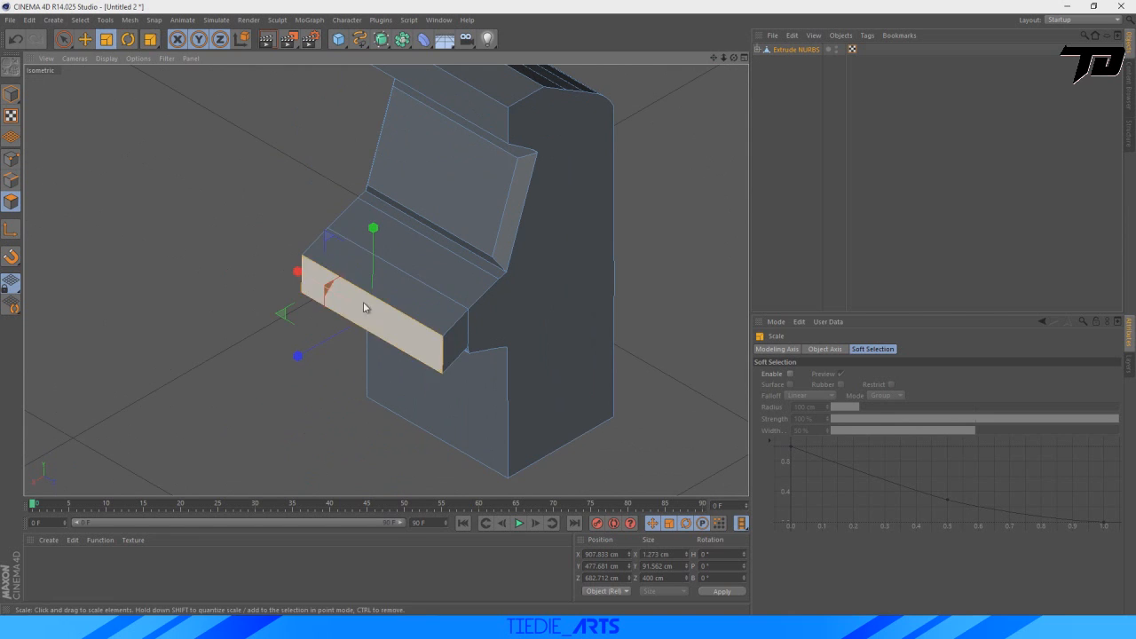
{"action": "left_click_drag", "start_coordinate": [373, 228], "coordinate": [362, 269]}
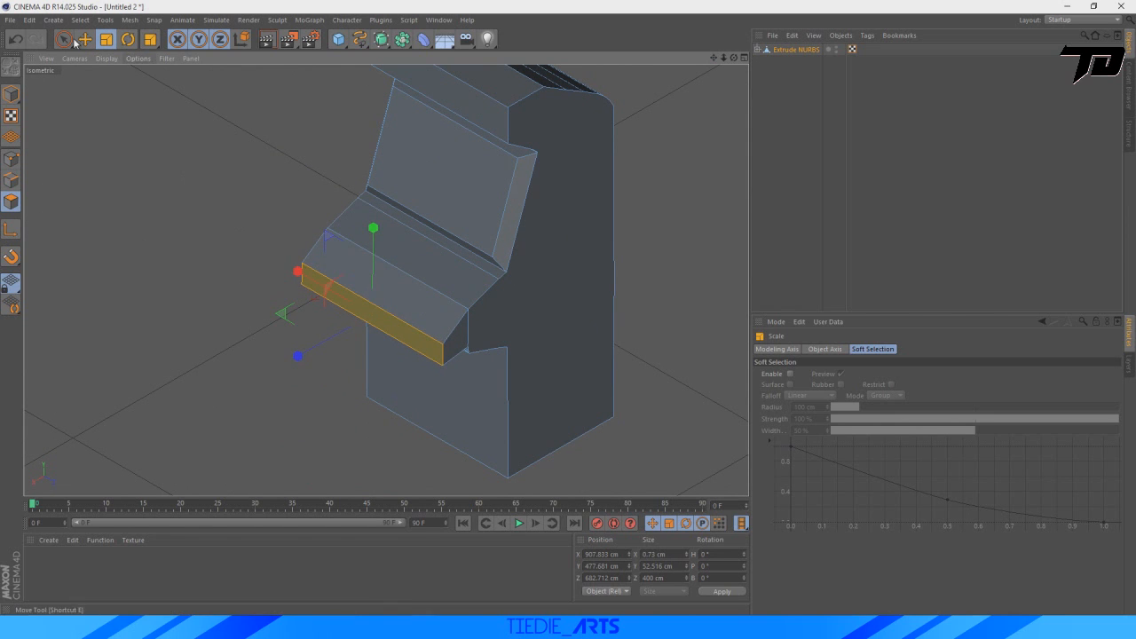
{"action": "key", "text": "e"}
{"action": "left_click_drag", "start_coordinate": [366, 230], "coordinate": [371, 220]}
{"action": "left_click", "coordinate": [172, 219]}
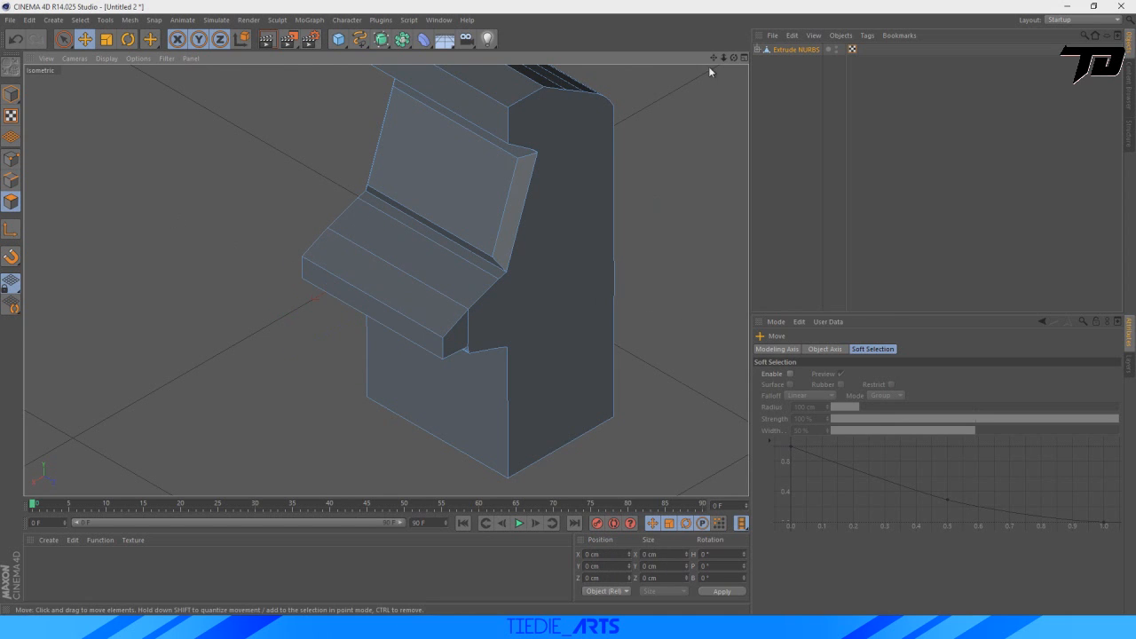
Raise the control panel's front polygon to about Y 502 cm, checking the ledge's slope with test renders, and deselect it.
{"action": "left_click_drag", "start_coordinate": [713, 58], "coordinate": [659, 122]}
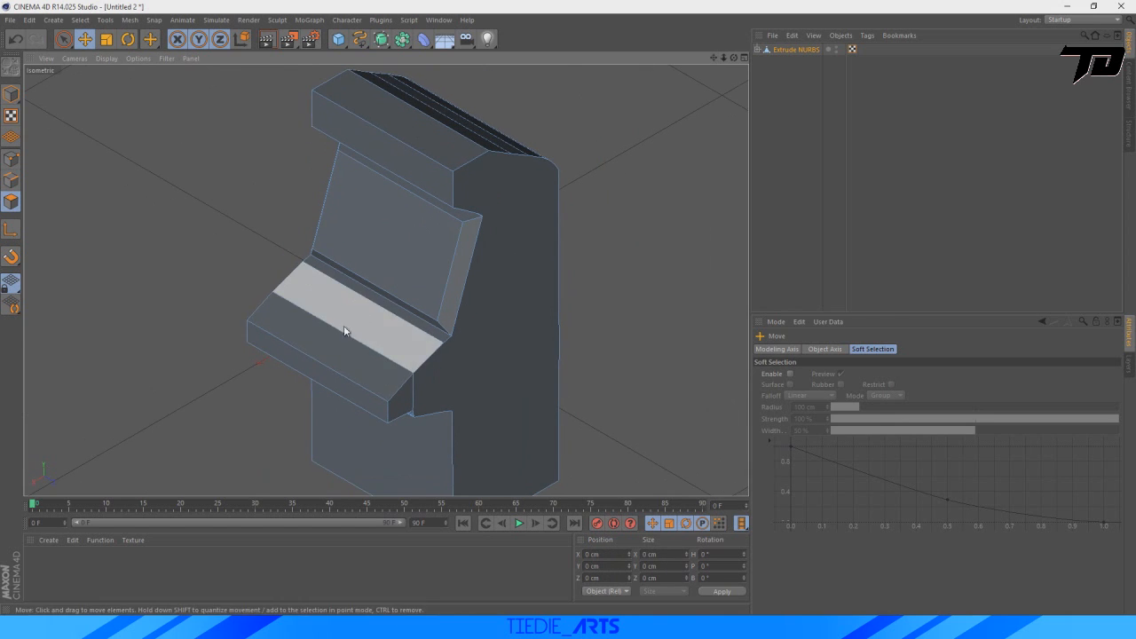
{"action": "left_click", "coordinate": [267, 40]}
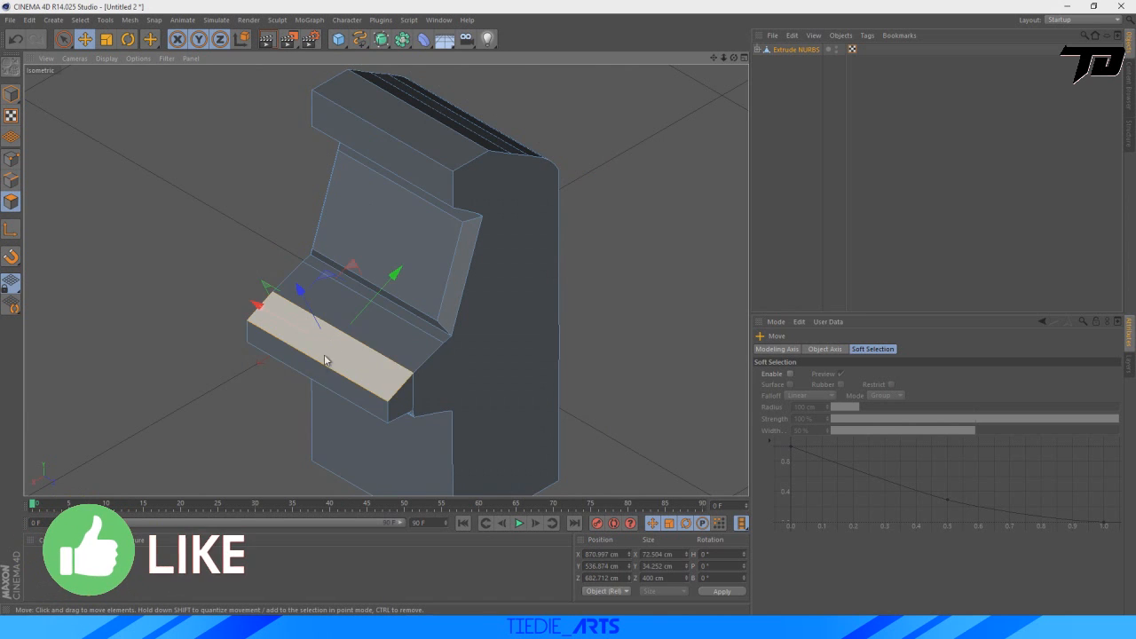
{"action": "left_click", "coordinate": [320, 359]}
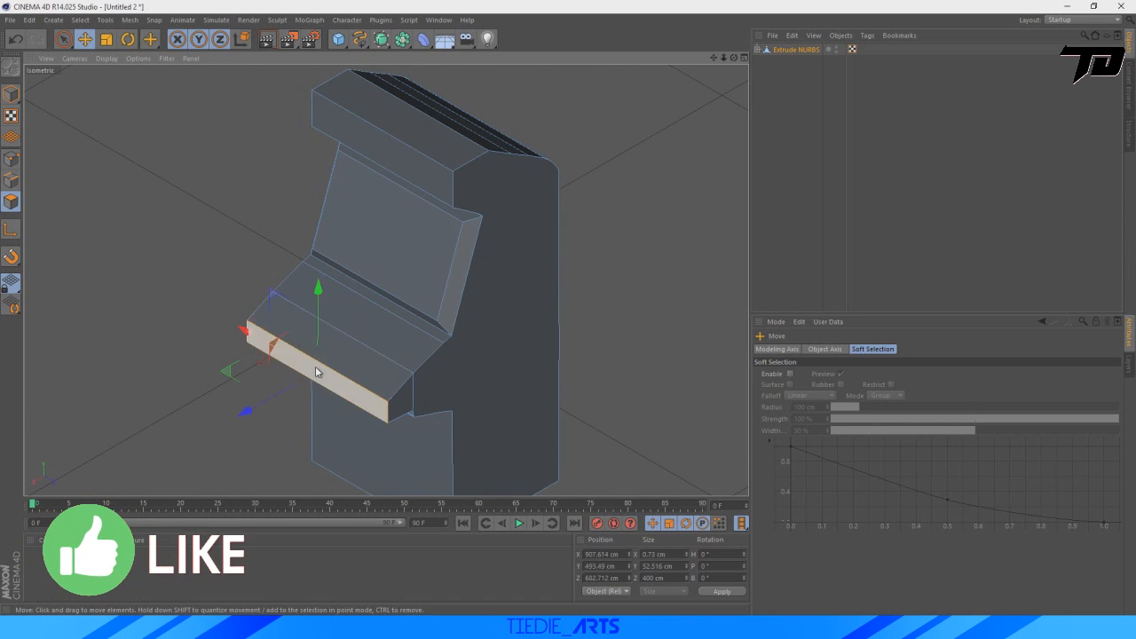
{"action": "left_click_drag", "start_coordinate": [319, 296], "coordinate": [319, 293]}
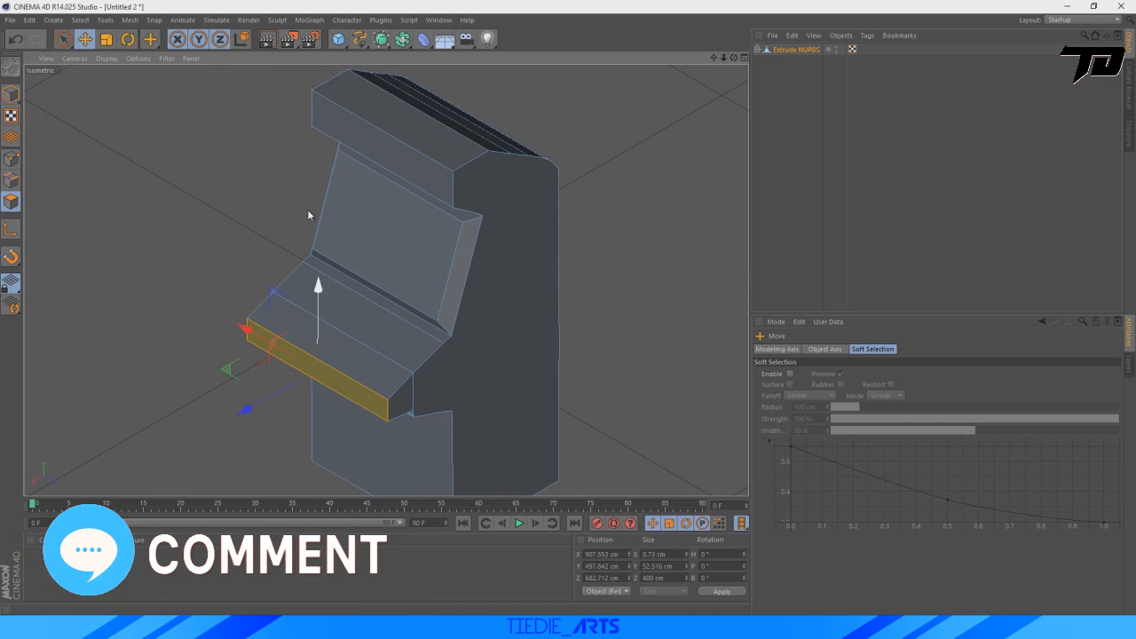
{"action": "left_click", "coordinate": [289, 41]}
{"action": "left_click", "coordinate": [724, 121]}
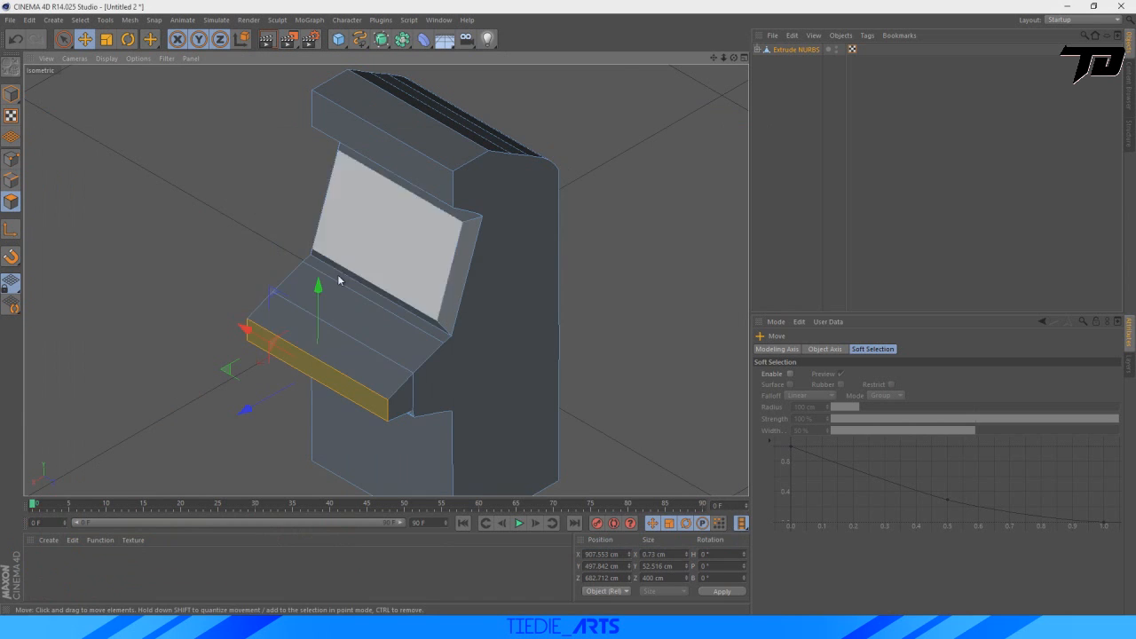
{"action": "left_click_drag", "start_coordinate": [317, 286], "coordinate": [317, 284]}
{"action": "left_click", "coordinate": [268, 41]}
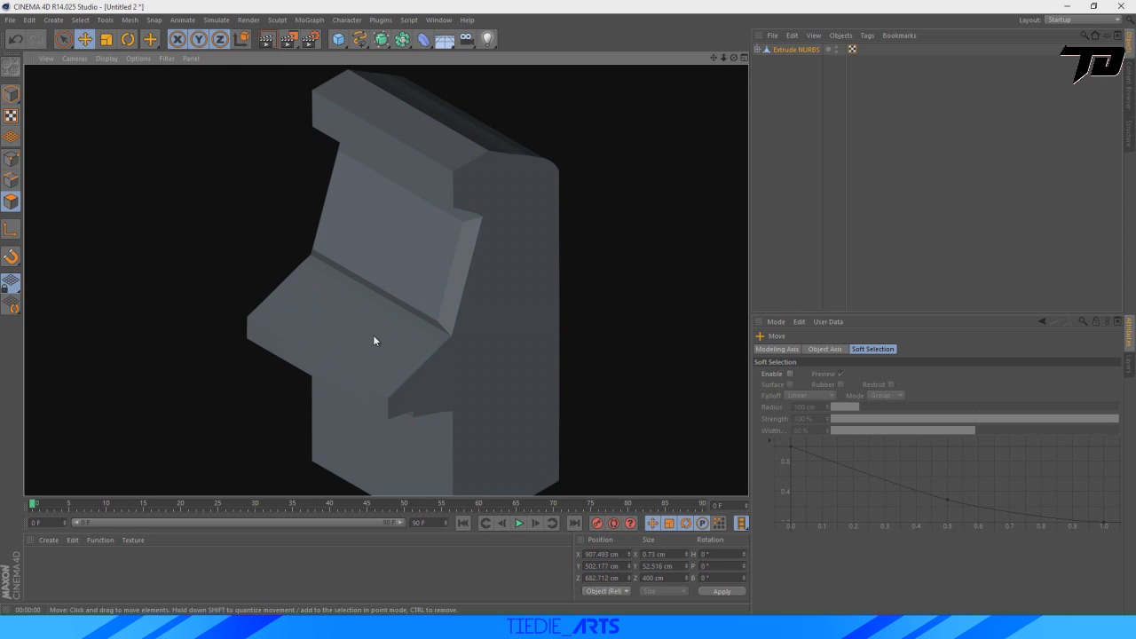
{"action": "left_click", "coordinate": [694, 136]}
Examine the control panel's side profile in the Front view and the whole cabinet in the isometric view.
{"action": "left_click", "coordinate": [744, 57]}
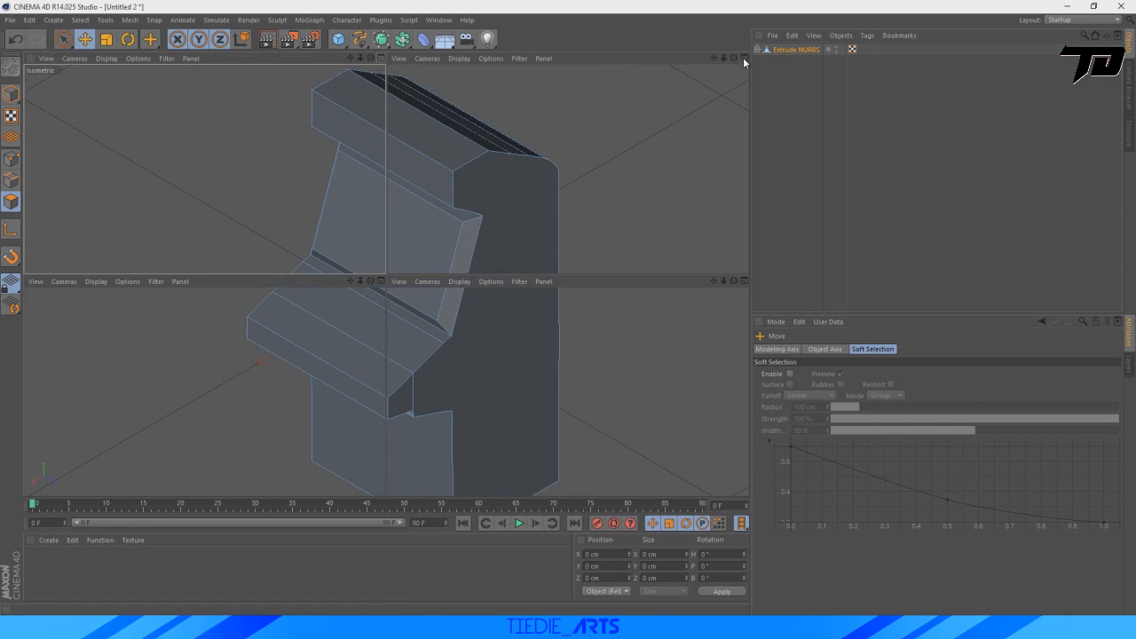
{"action": "scroll", "coordinate": [578, 342], "scroll_direction": "down", "scroll_amount": 10}
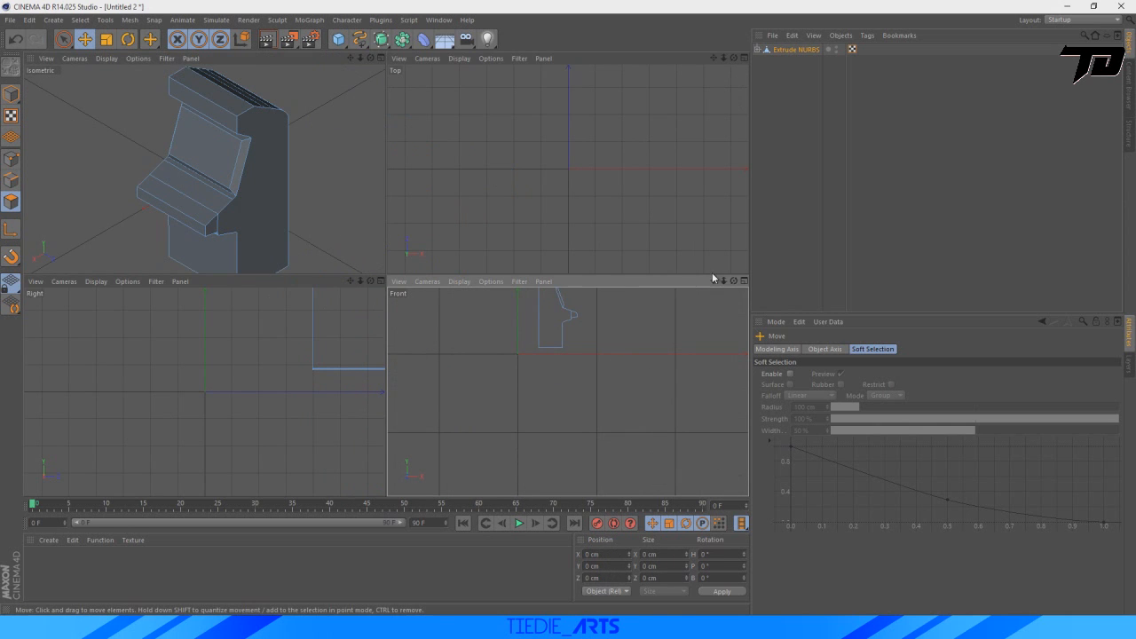
{"action": "left_click_drag", "start_coordinate": [712, 280], "coordinate": [713, 319]}
{"action": "scroll", "coordinate": [596, 379], "scroll_direction": "up", "scroll_amount": 8}
{"action": "middle_click_drag", "start_coordinate": [583, 303], "coordinate": [425, 358], "text": "alt"}
{"action": "scroll", "coordinate": [425, 358], "scroll_direction": "up", "scroll_amount": 3}
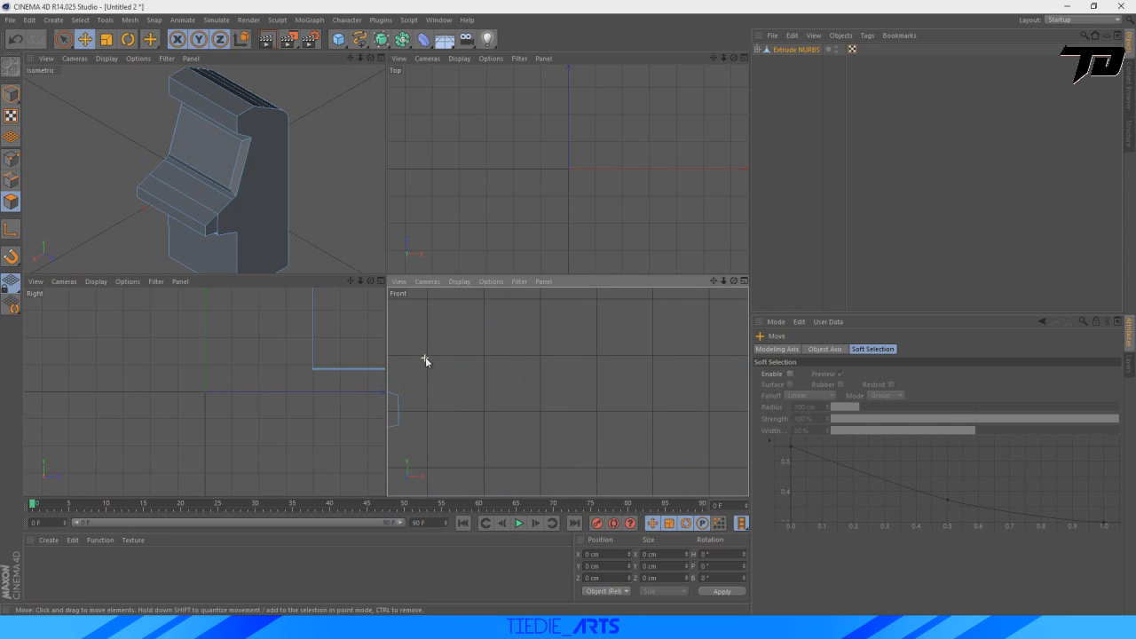
{"action": "scroll", "coordinate": [425, 357], "scroll_direction": "up", "scroll_amount": 1}
{"action": "left_click_drag", "start_coordinate": [714, 281], "coordinate": [939, 273]}
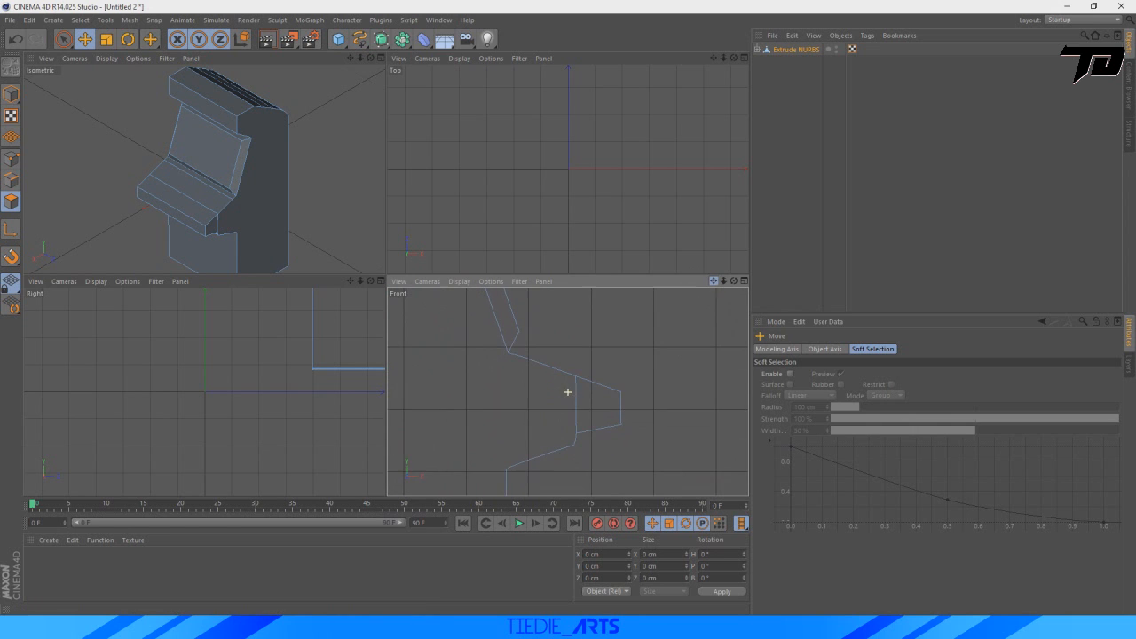
{"action": "scroll", "coordinate": [557, 370], "scroll_direction": "up", "scroll_amount": 4}
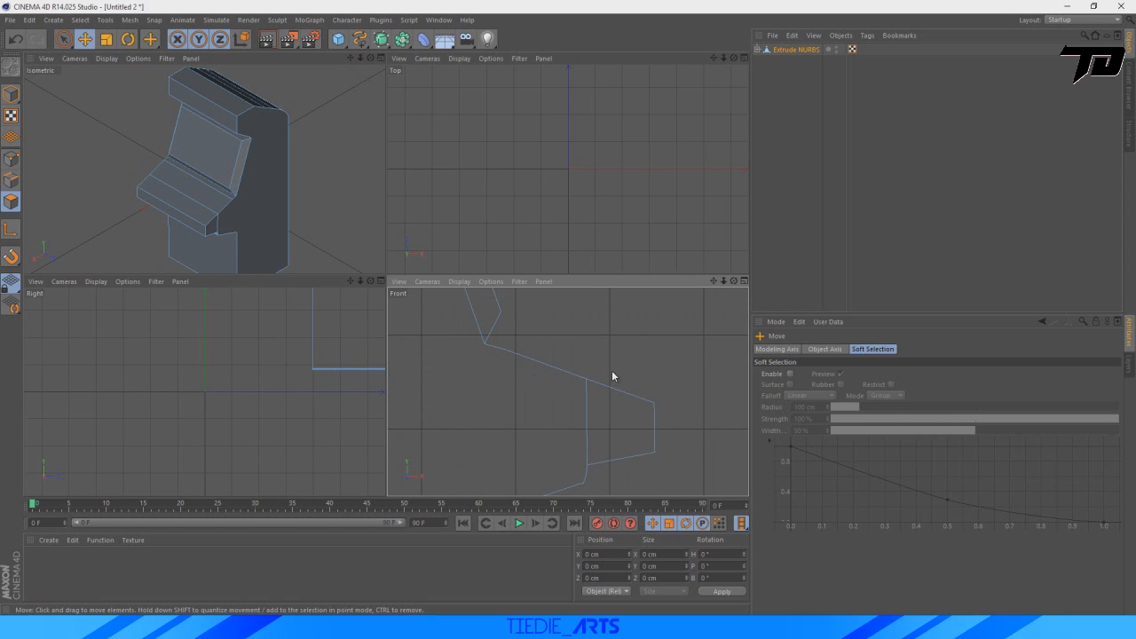
{"action": "left_click", "coordinate": [381, 58]}
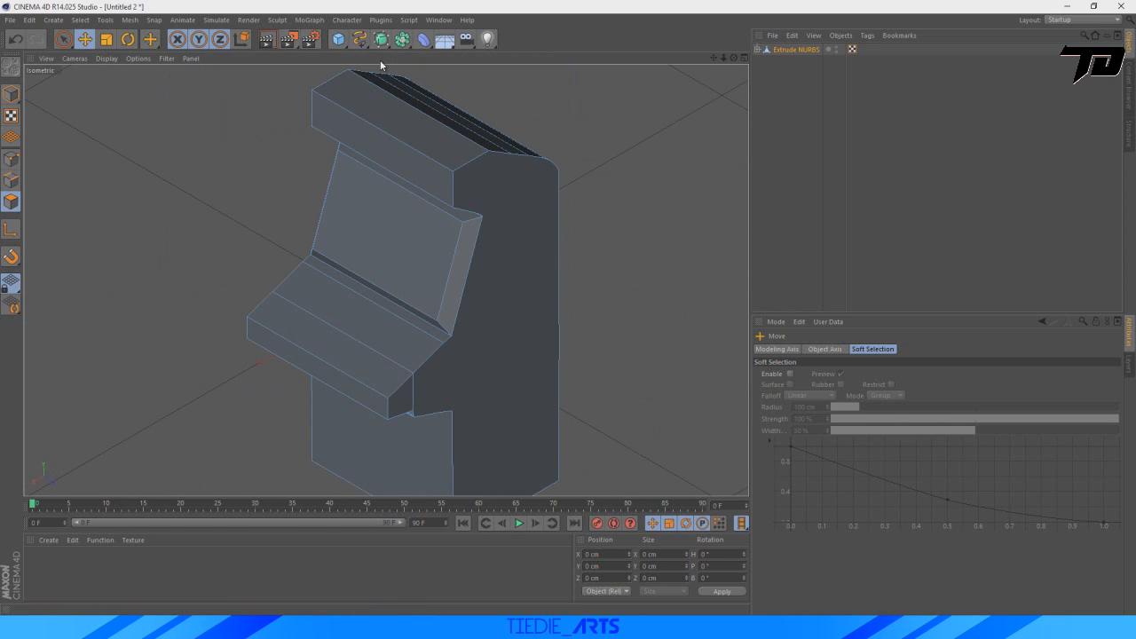
{"action": "scroll", "coordinate": [581, 263], "scroll_direction": "down", "scroll_amount": 4}
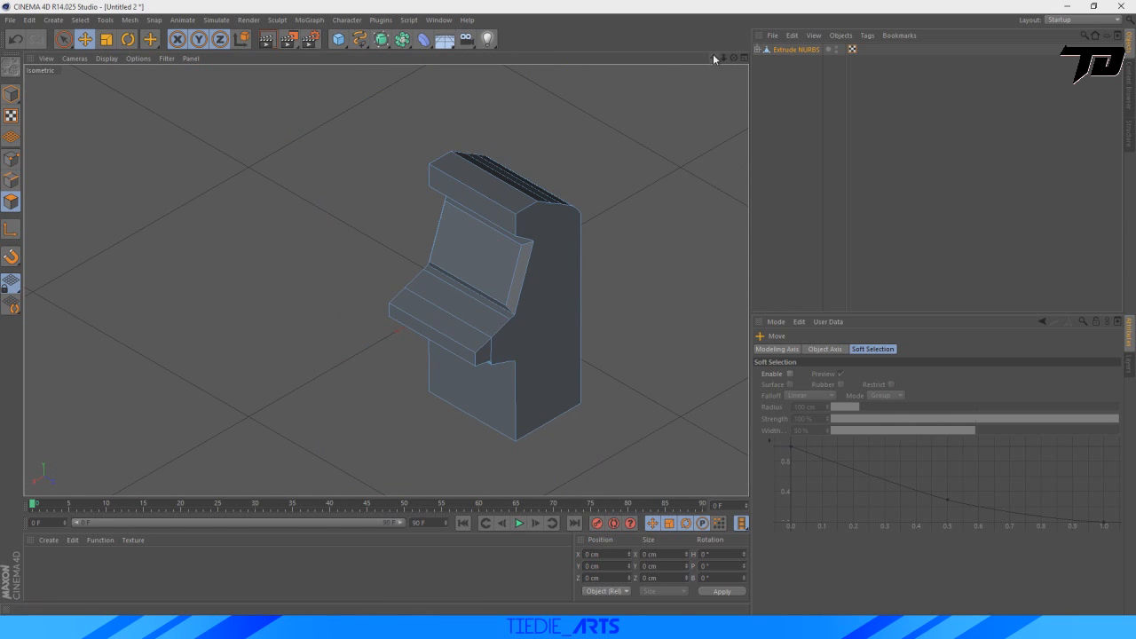
{"action": "left_click_drag", "start_coordinate": [713, 56], "coordinate": [632, 32]}
{"action": "scroll", "coordinate": [511, 295], "scroll_direction": "up", "scroll_amount": 2}
{"action": "scroll", "coordinate": [510, 294], "scroll_direction": "up", "scroll_amount": 1}
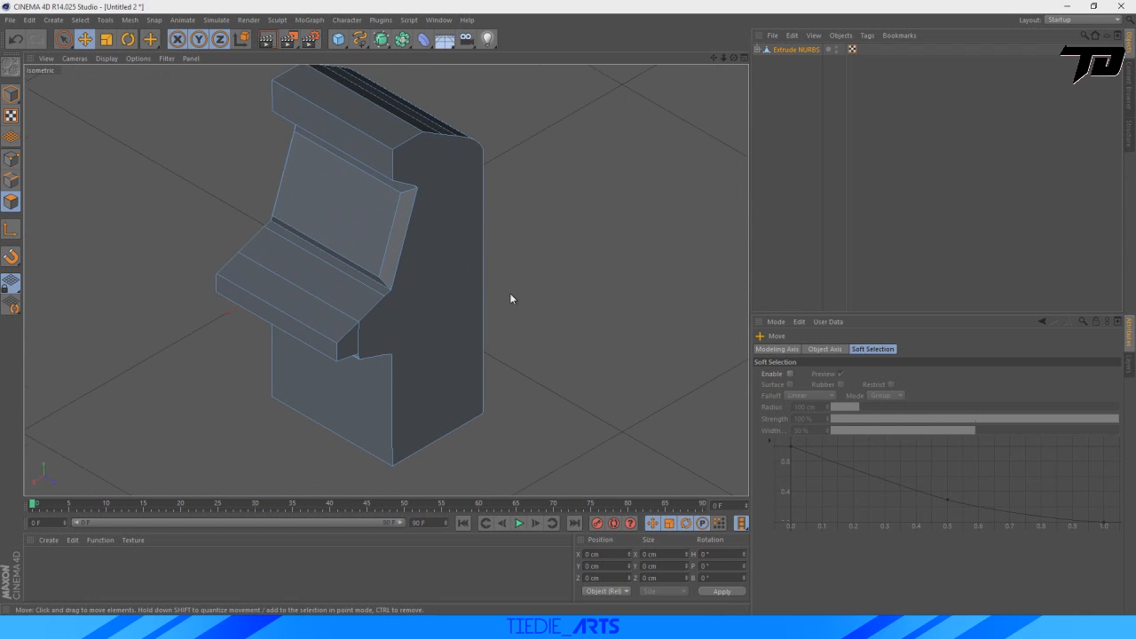
{"action": "scroll", "coordinate": [509, 294], "scroll_direction": "down", "scroll_amount": 1}
{"action": "left_click_drag", "start_coordinate": [710, 57], "coordinate": [739, 88]}
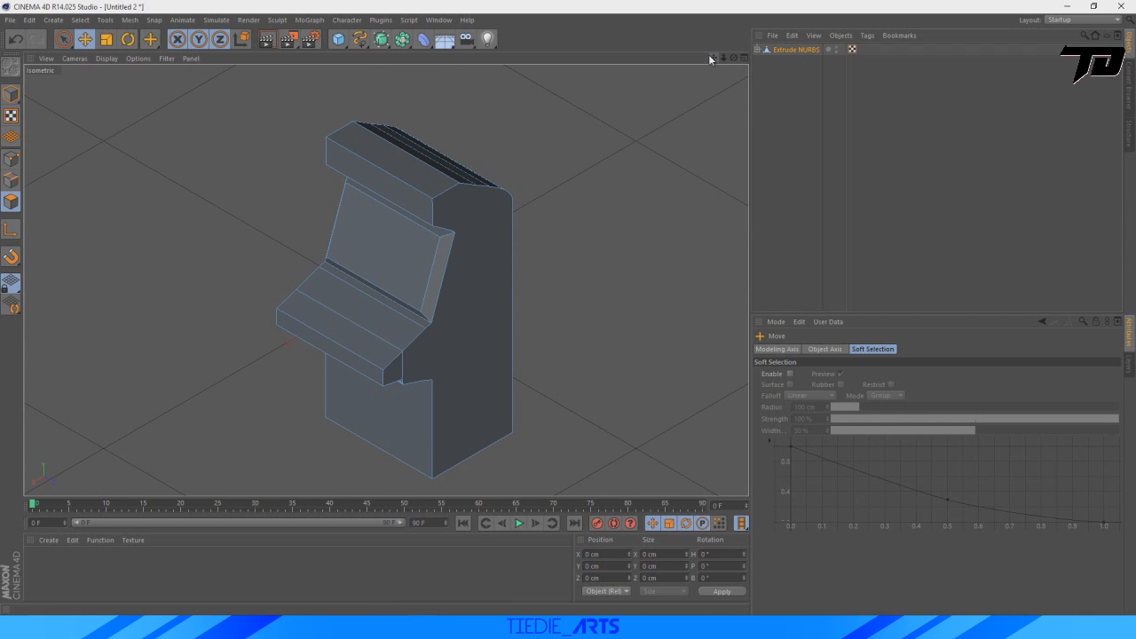
Create a new material and check the cabinet's colours in the reference render.
{"action": "double_click", "coordinate": [38, 583]}
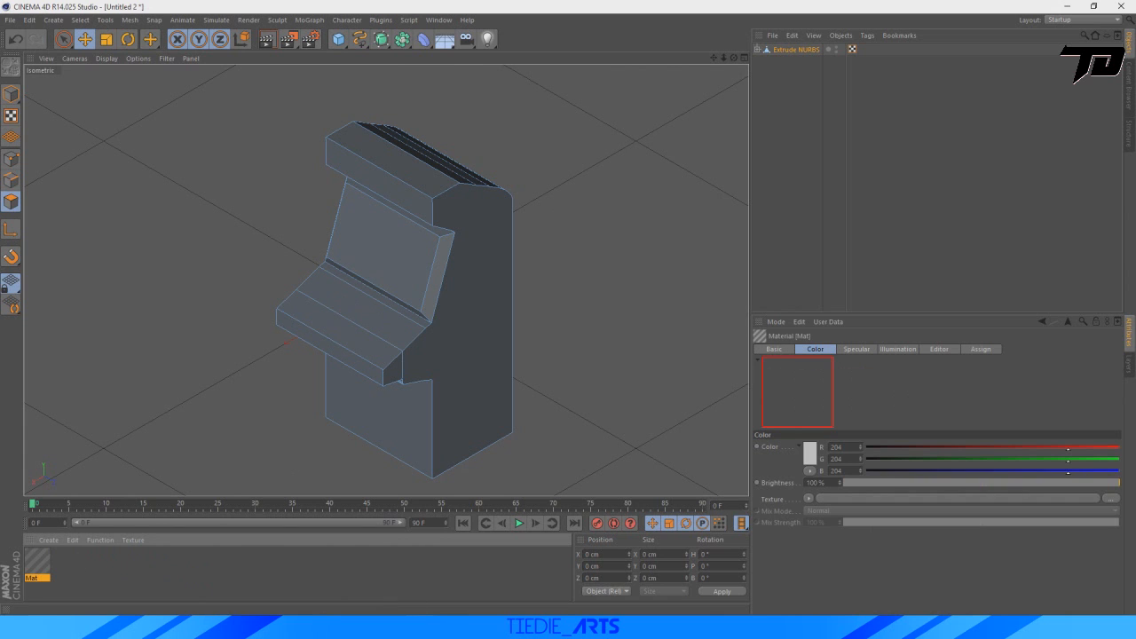
{"action": "key", "text": "alt+Tab"}
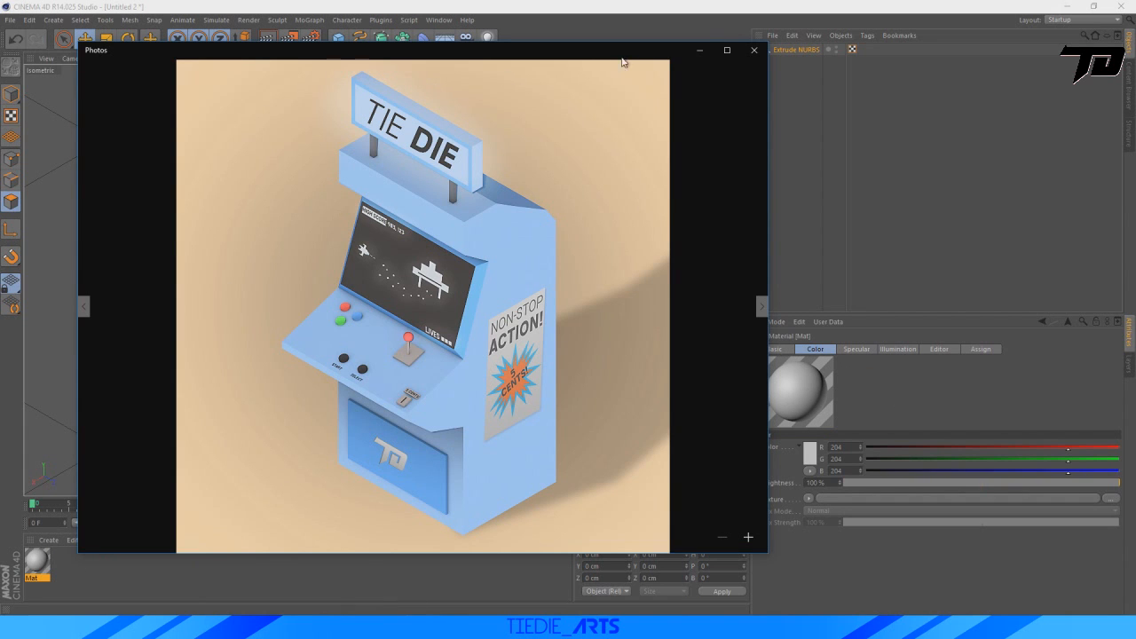
{"action": "left_click", "coordinate": [700, 50]}
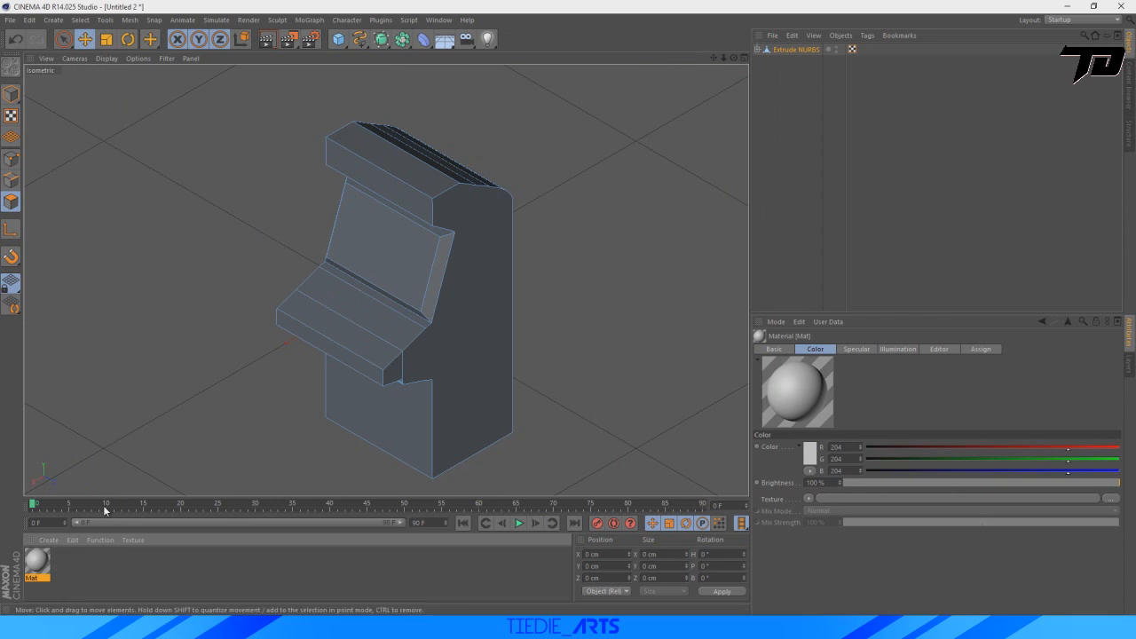
Turn off the new material's Specular channel, set its color to light blue (RGB 81, 186, 247) and apply it to the cabinet.
{"action": "double_click", "coordinate": [37, 563]}
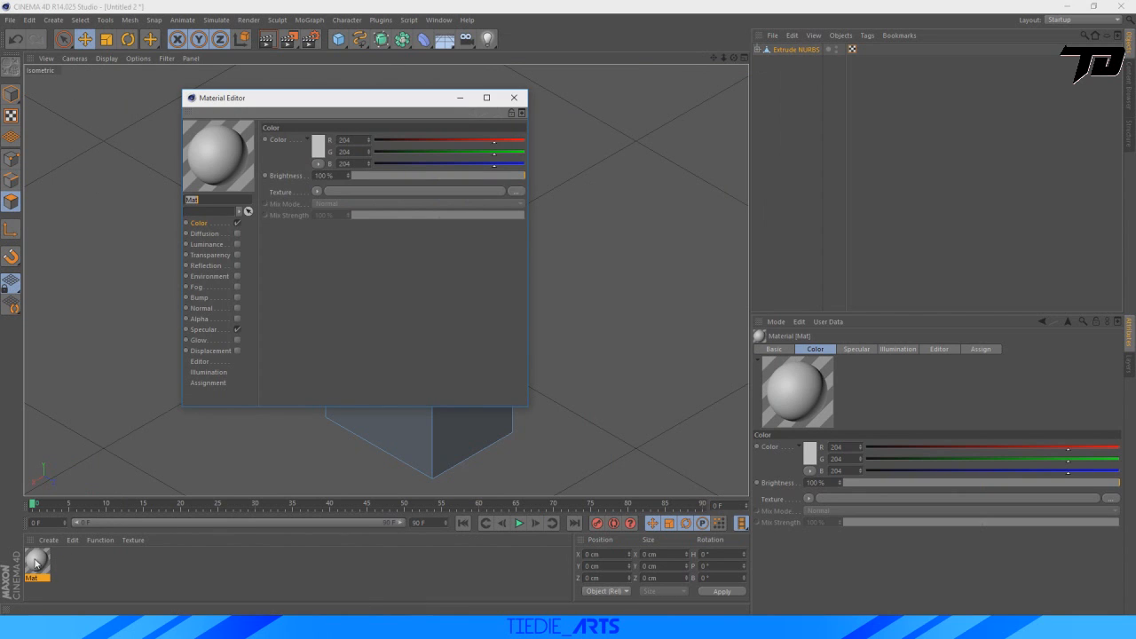
{"action": "left_click", "coordinate": [237, 330]}
{"action": "left_click", "coordinate": [323, 144]}
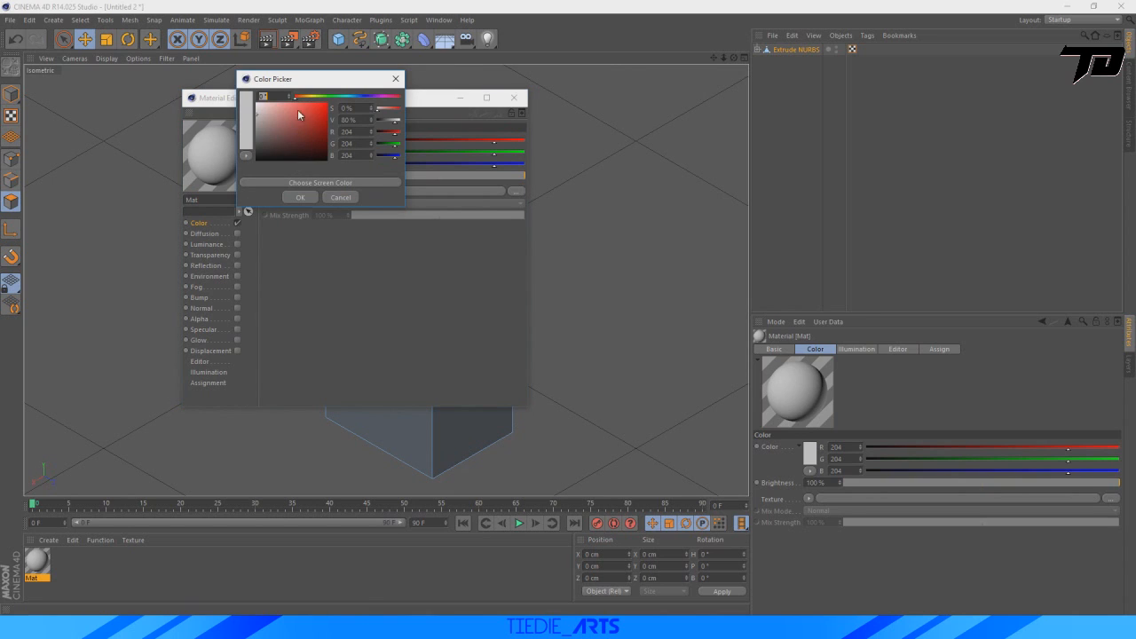
{"action": "left_click_drag", "start_coordinate": [322, 98], "coordinate": [354, 99]}
{"action": "left_click", "coordinate": [284, 104]}
{"action": "mouse_move", "coordinate": [290, 118]}
{"action": "left_mouse_down"}
{"action": "mouse_move", "coordinate": [306, 128]}
{"action": "mouse_move", "coordinate": [295, 116]}
{"action": "mouse_move", "coordinate": [304, 104]}
{"action": "left_mouse_up"}
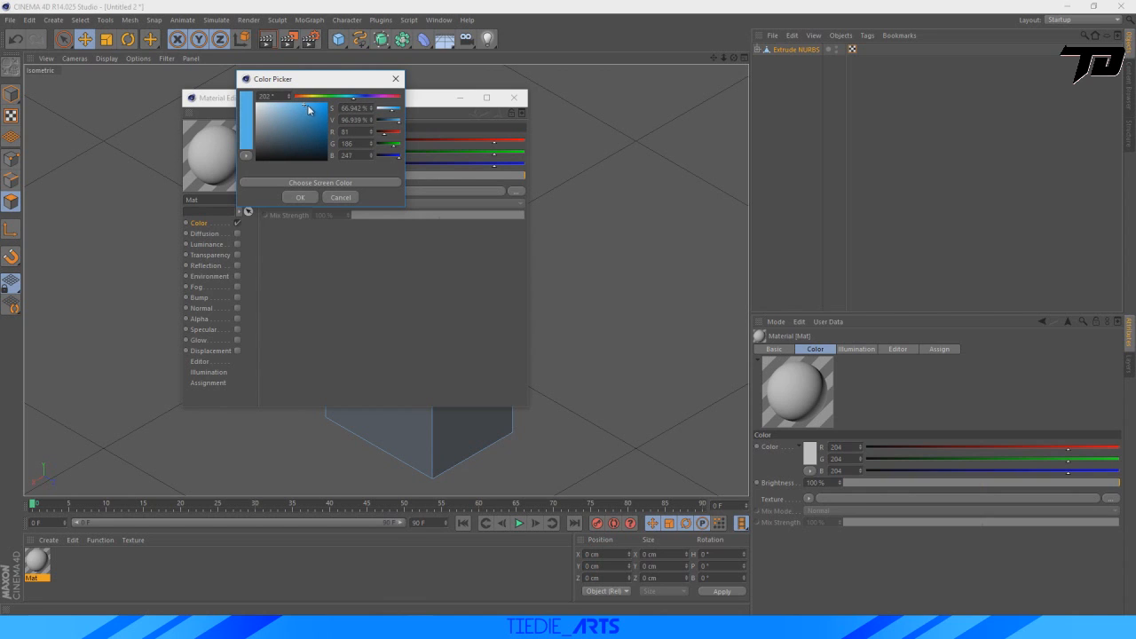
{"action": "left_click", "coordinate": [301, 197]}
{"action": "left_click", "coordinate": [513, 98]}
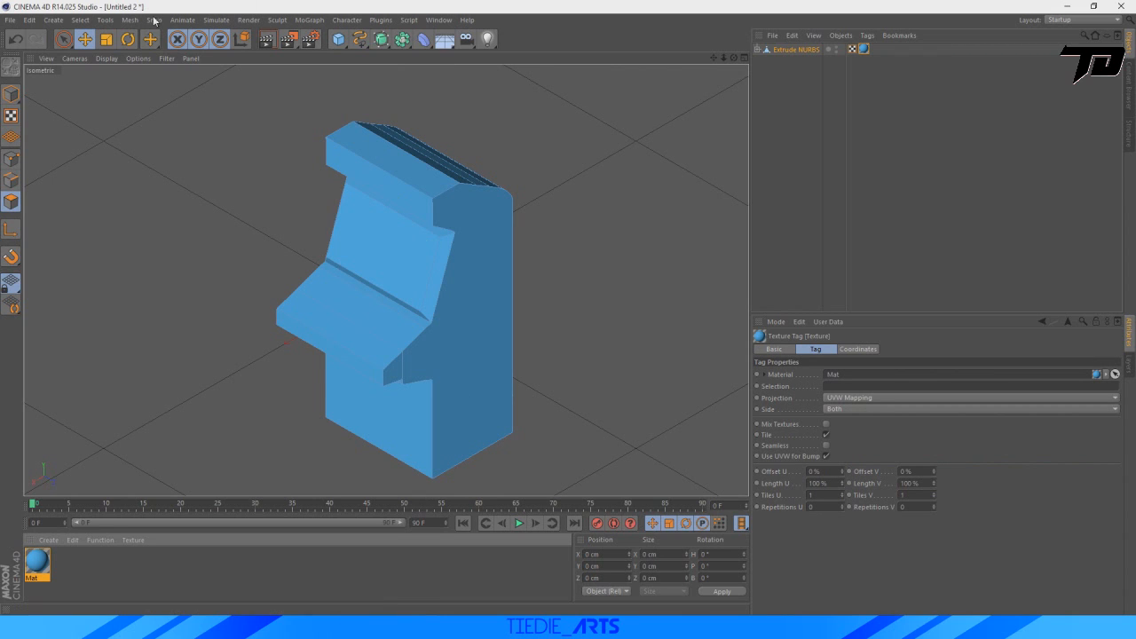
Select the inner side, bottom and top polygons of the screen recess with Live Selection in polygon mode.
{"action": "left_click", "coordinate": [63, 40]}
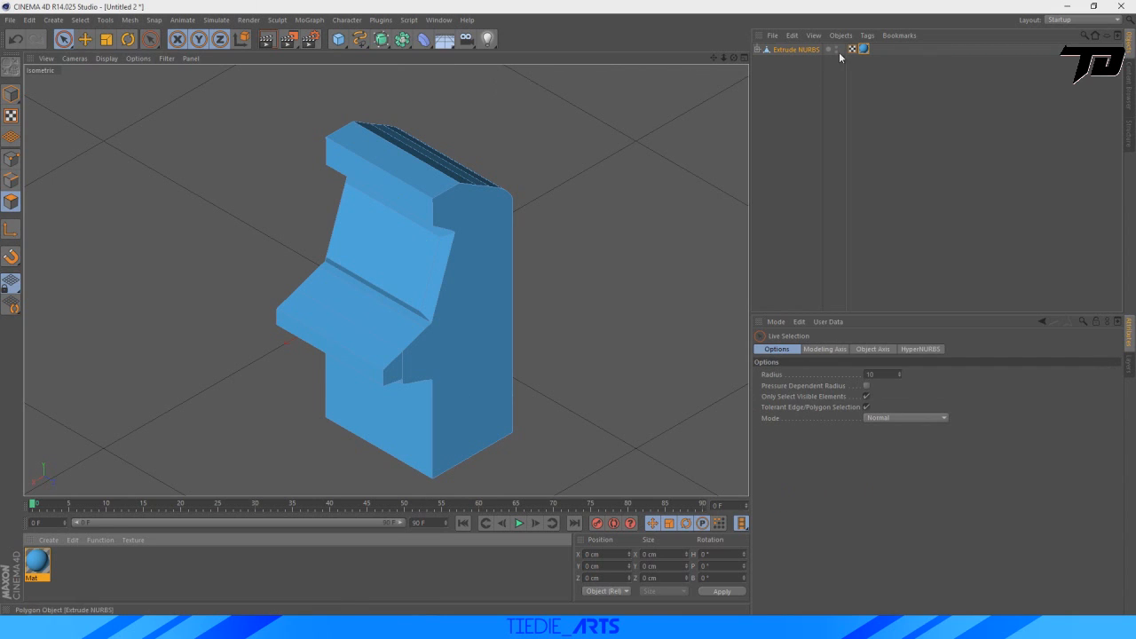
{"action": "left_click", "coordinate": [803, 50]}
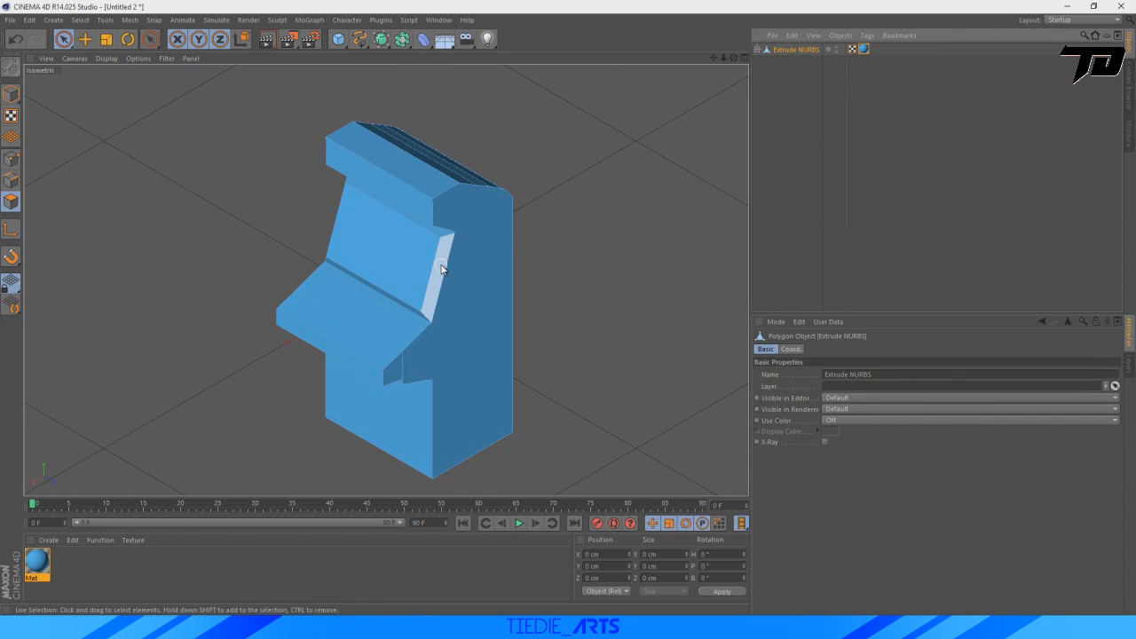
{"action": "left_click", "coordinate": [11, 203]}
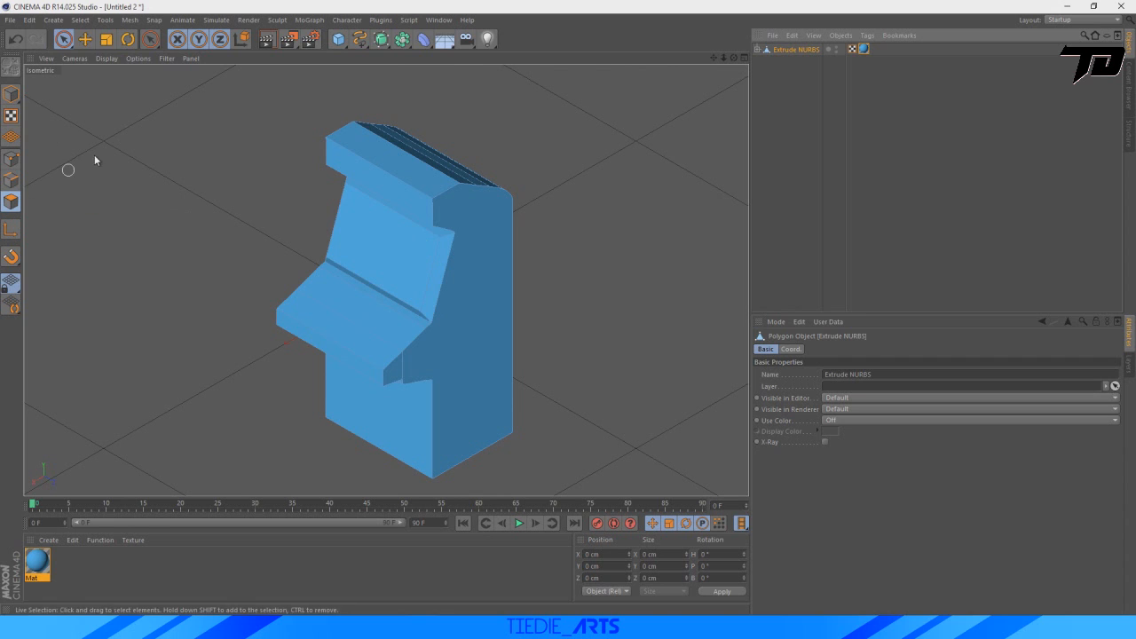
{"action": "left_click", "coordinate": [63, 39]}
{"action": "scroll", "coordinate": [343, 329], "scroll_direction": "up", "scroll_amount": 10}
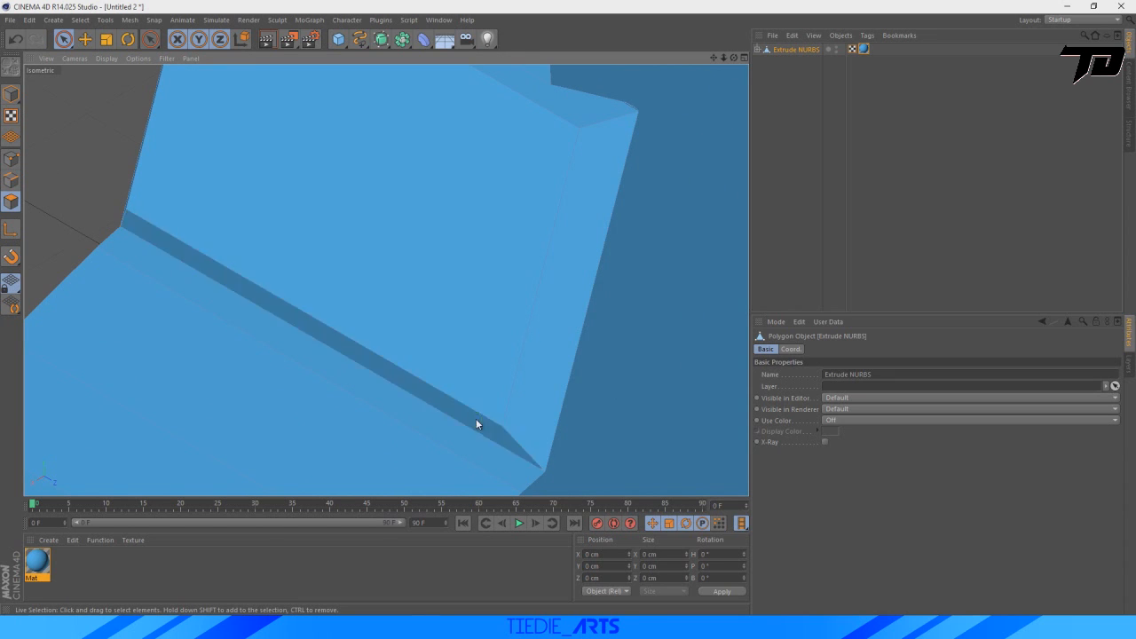
{"action": "left_click", "coordinate": [569, 334]}
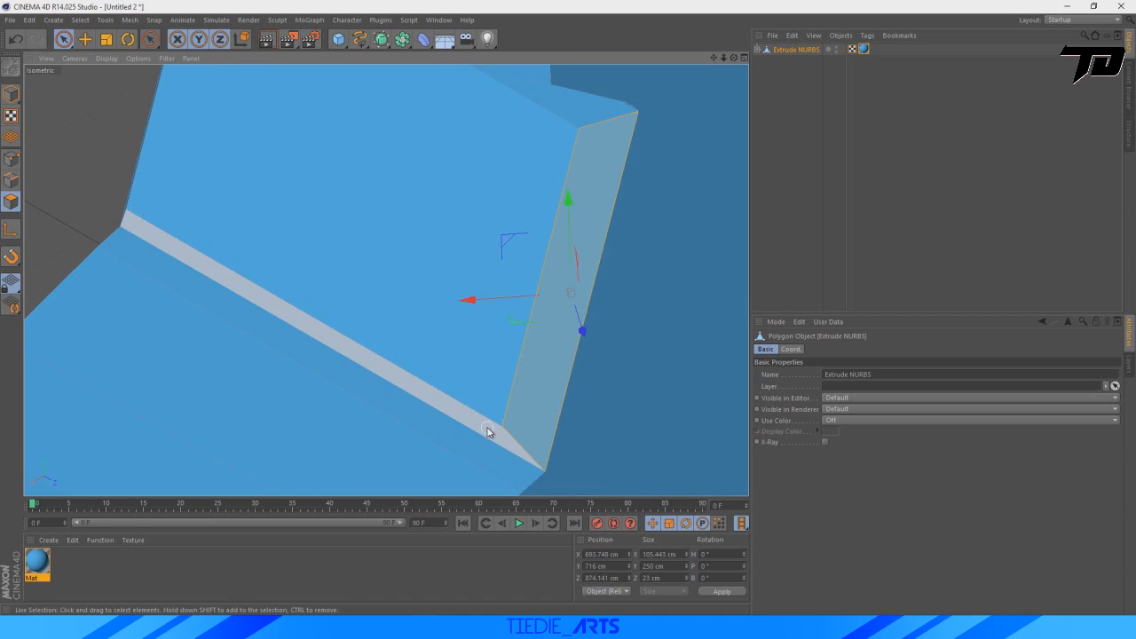
{"action": "left_click", "coordinate": [486, 432], "text": "shift"}
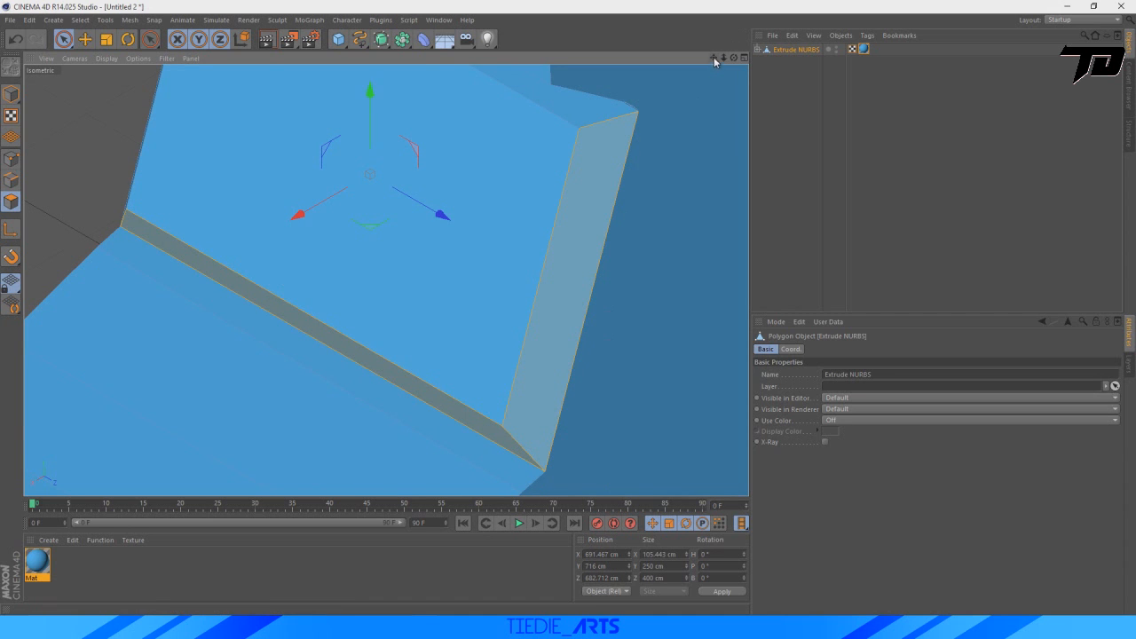
{"action": "left_click_drag", "start_coordinate": [716, 61], "coordinate": [675, 83]}
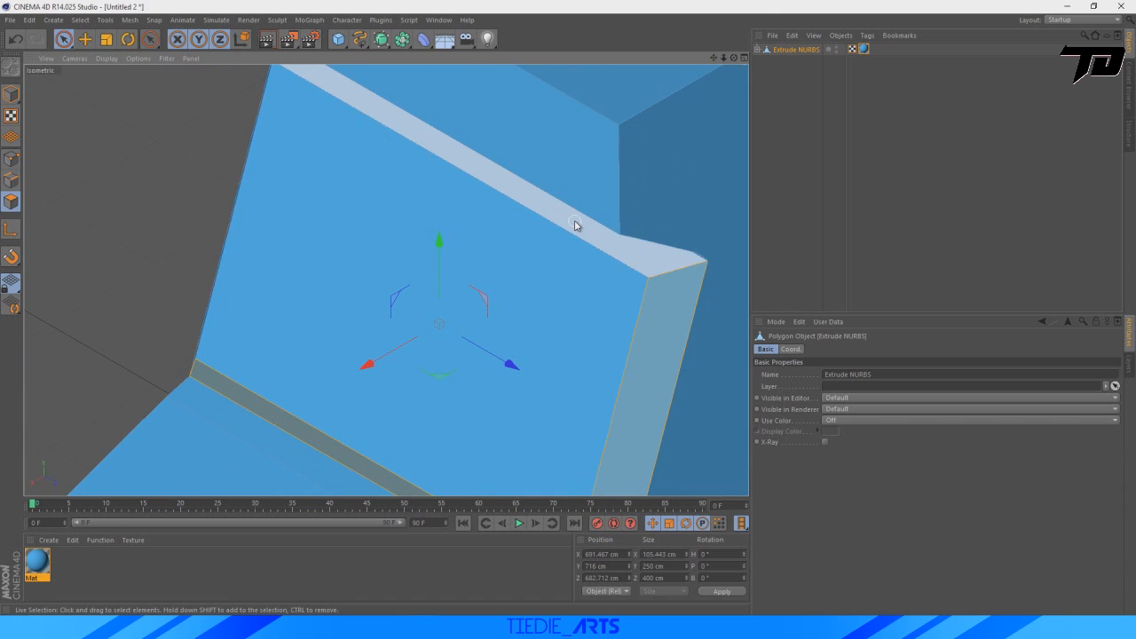
{"action": "left_click", "coordinate": [575, 222], "text": "shift"}
{"action": "left_click_drag", "start_coordinate": [713, 58], "coordinate": [641, 0]}
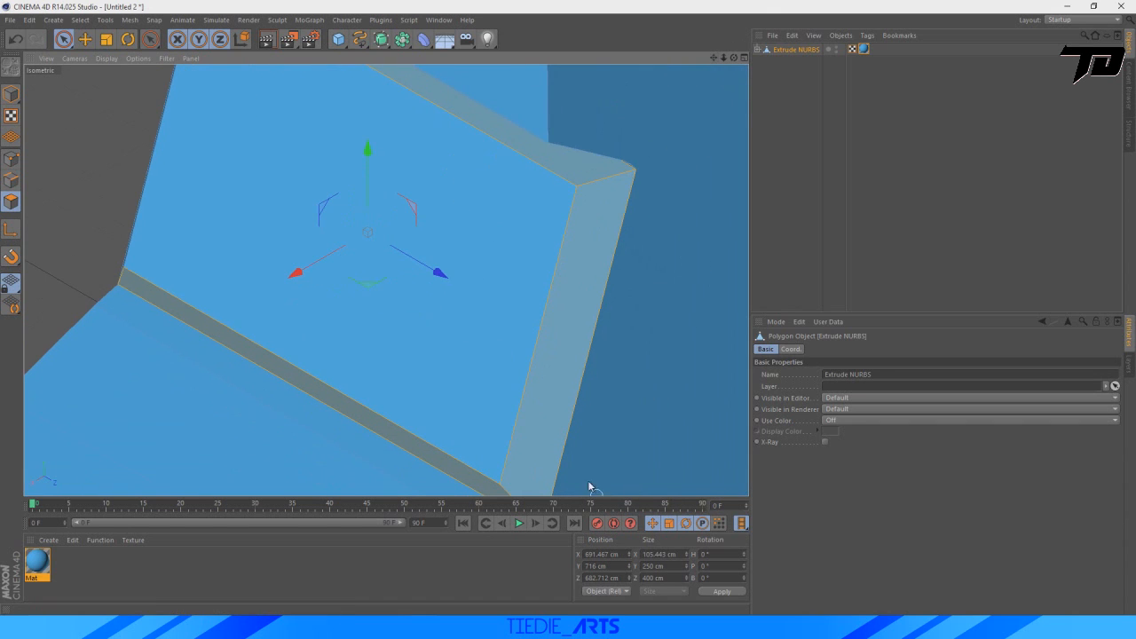
{"action": "left_click_drag", "start_coordinate": [727, 59], "coordinate": [613, 111]}
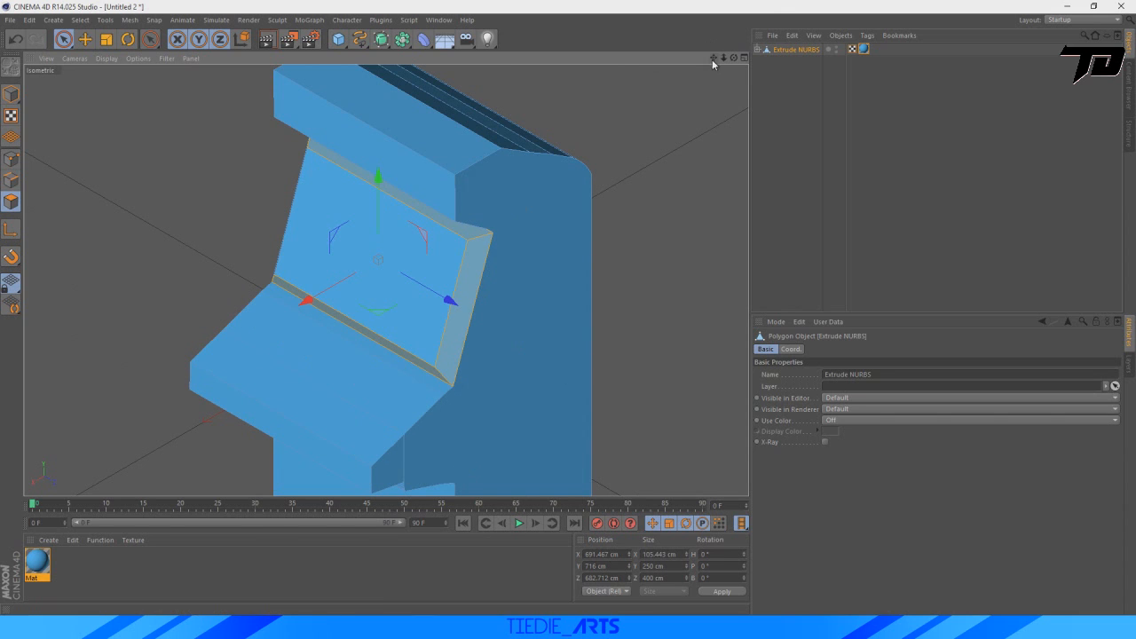
{"action": "left_click_drag", "start_coordinate": [713, 60], "coordinate": [726, 35]}
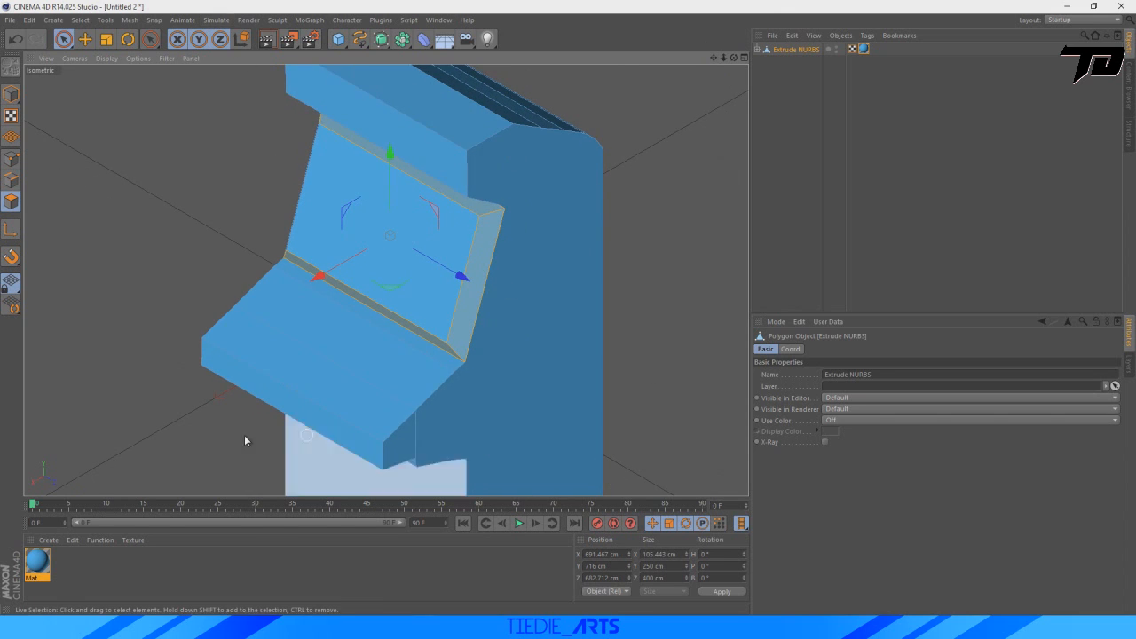
Create a second material with Specular turned off and a darker blue color, RGB 90, 144, 202.
{"action": "double_click", "coordinate": [71, 574]}
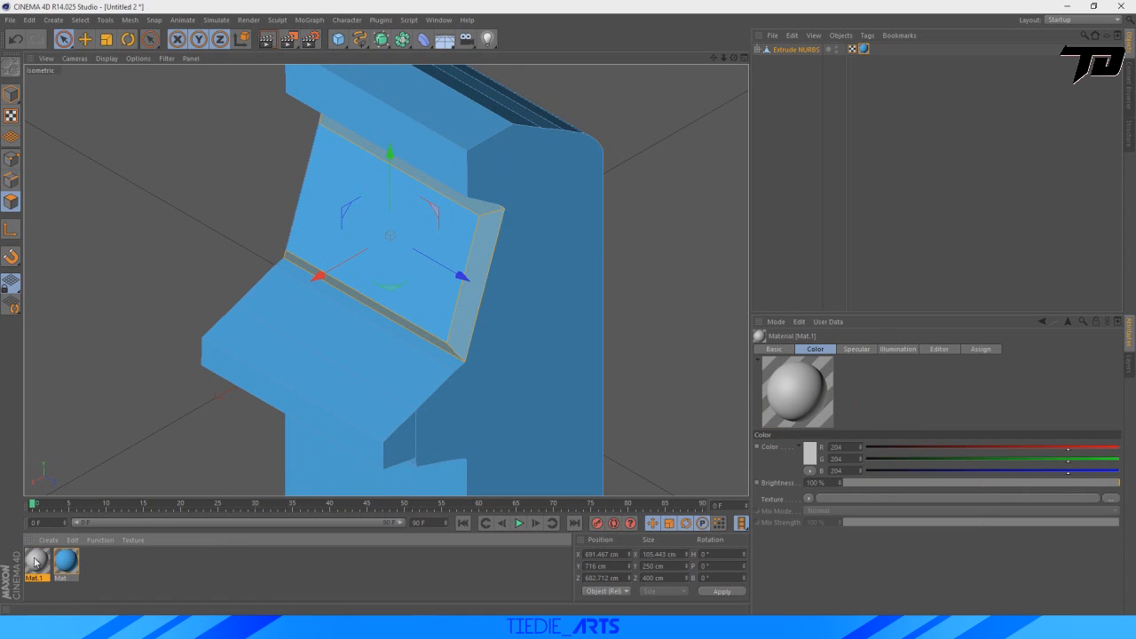
{"action": "double_click", "coordinate": [37, 561]}
{"action": "left_click", "coordinate": [313, 135]}
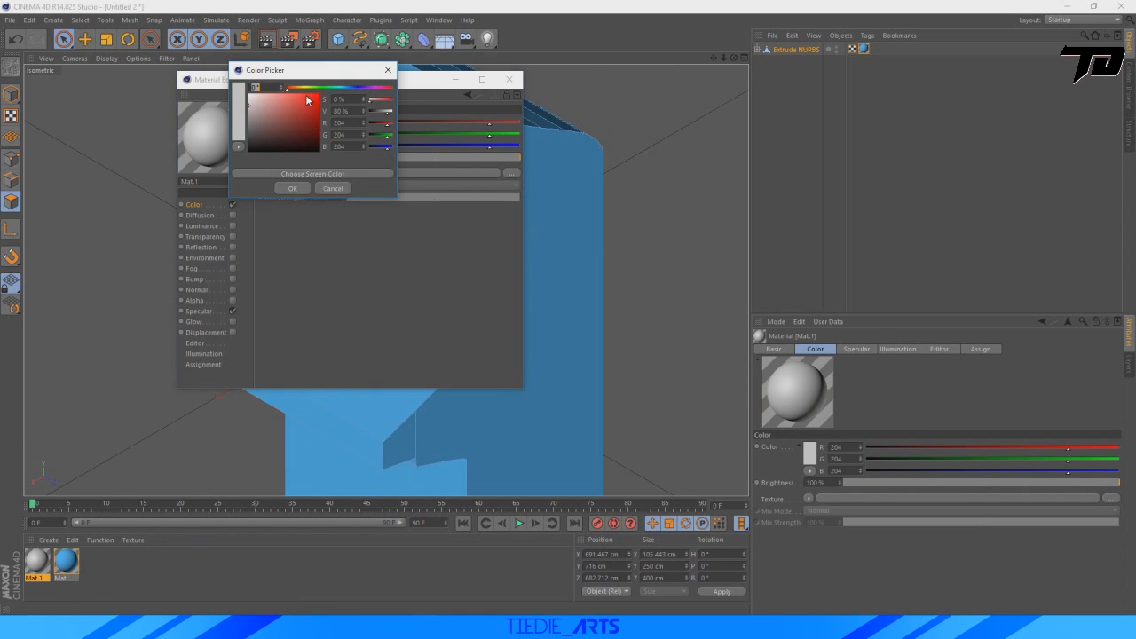
{"action": "mouse_move", "coordinate": [337, 87]}
{"action": "left_mouse_down"}
{"action": "mouse_move", "coordinate": [348, 87]}
{"action": "mouse_move", "coordinate": [289, 110]}
{"action": "left_mouse_up"}
{"action": "left_click", "coordinate": [292, 188]}
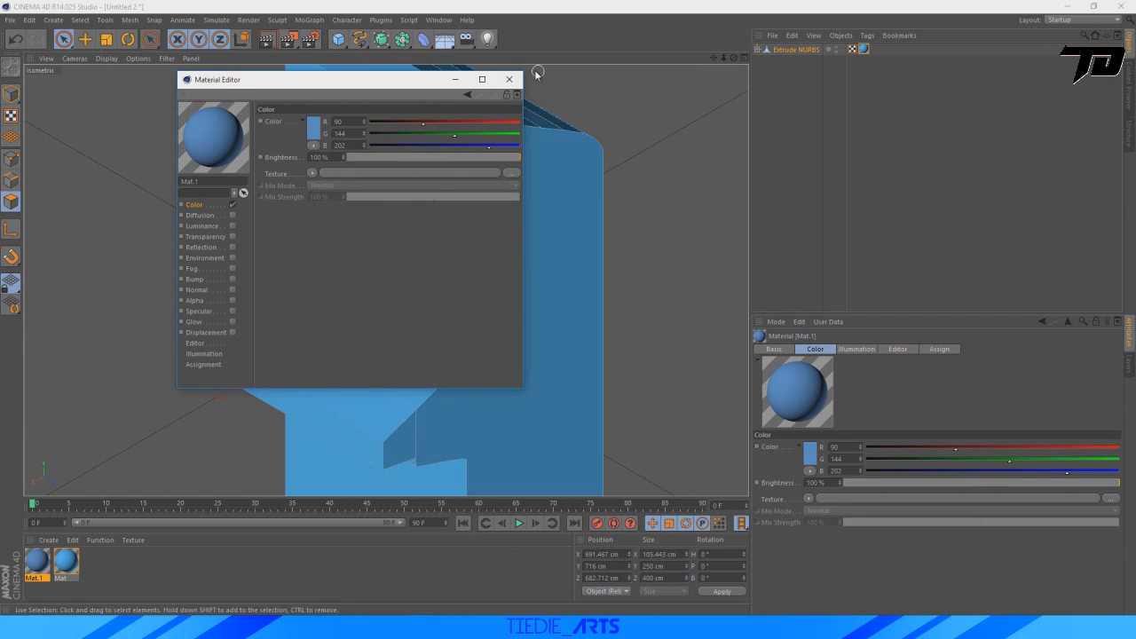
Apply the darker blue material Mat.1 to the selected inner polygons of the screen recess.
{"action": "left_click", "coordinate": [510, 79]}
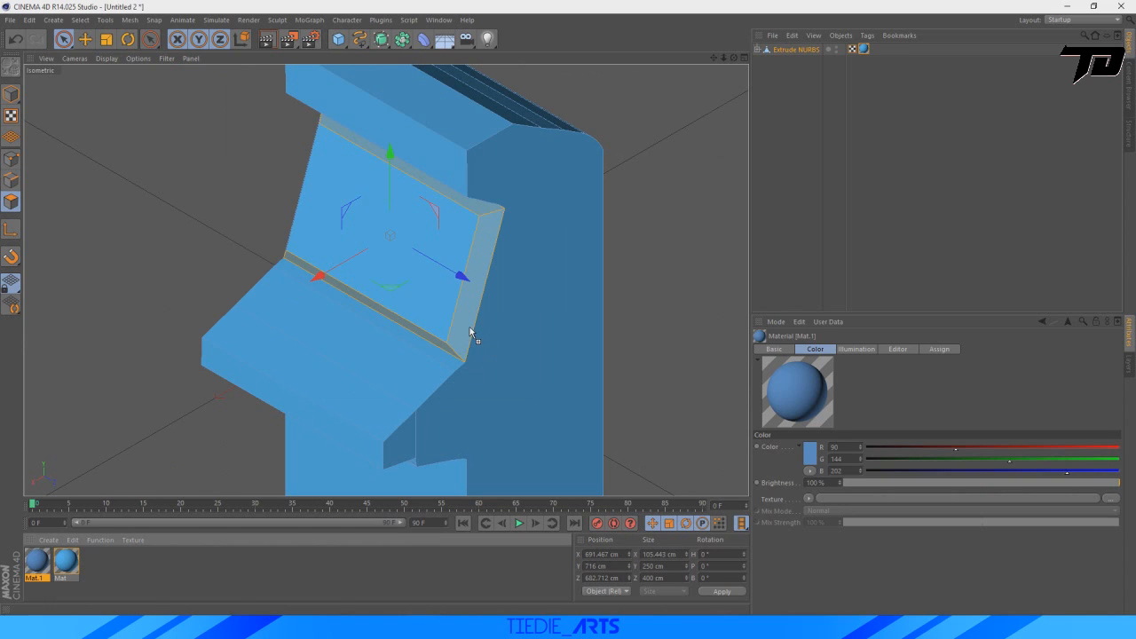
{"action": "left_click_drag", "start_coordinate": [470, 333], "coordinate": [471, 334]}
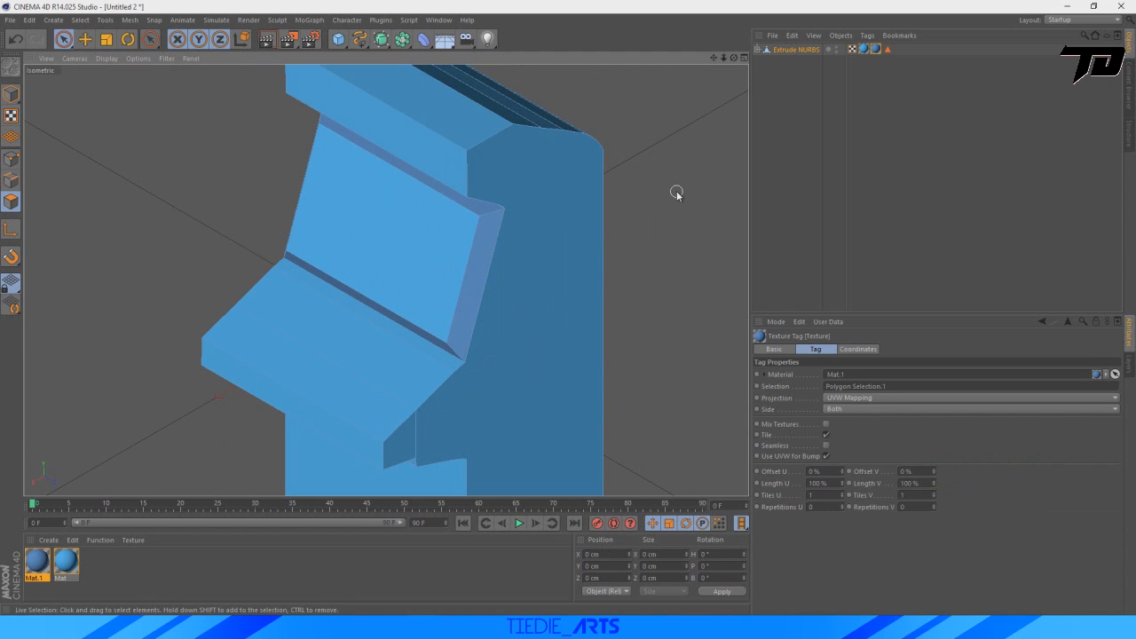
Rotate the whole cabinet about 29° around its vertical axis to expose the hidden inner side of the screen recess.
{"action": "left_click", "coordinate": [128, 39]}
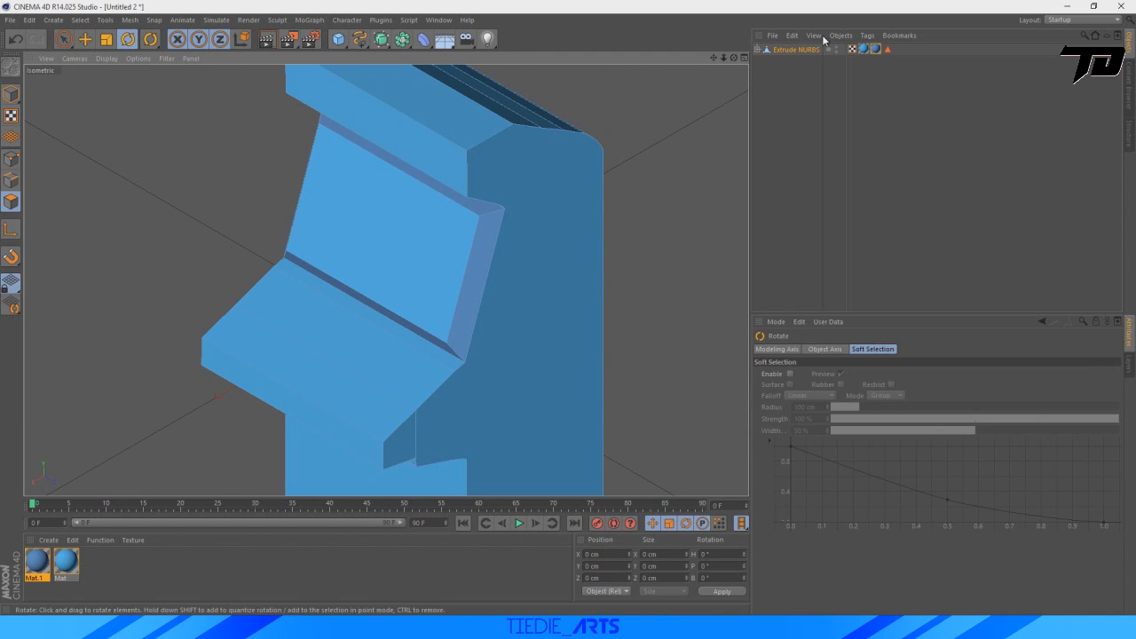
{"action": "left_click", "coordinate": [795, 50]}
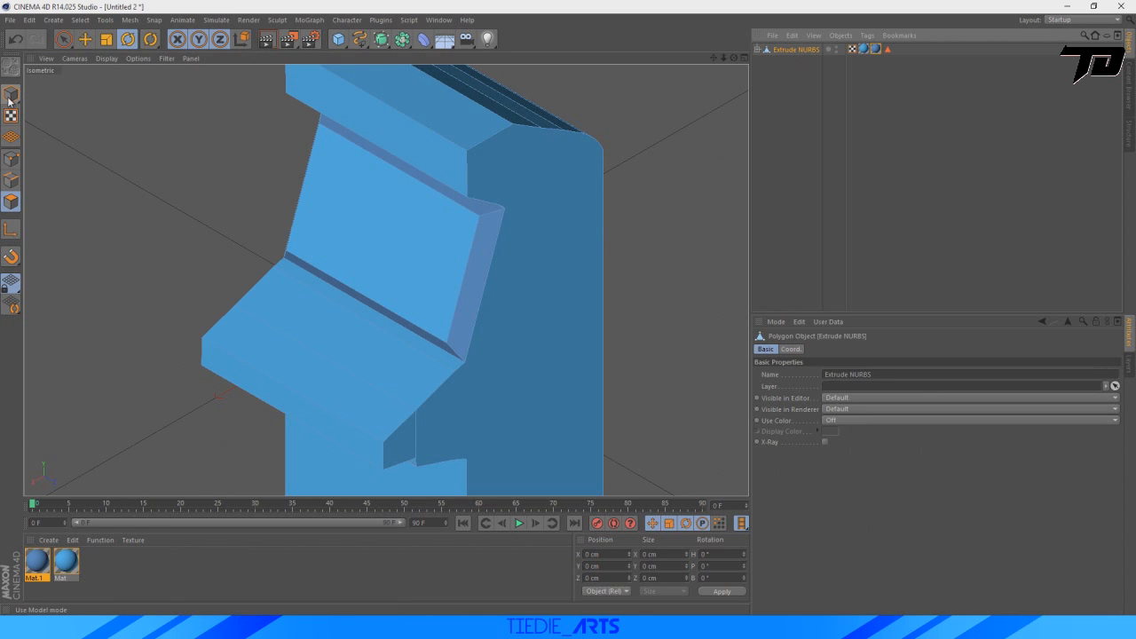
{"action": "left_click", "coordinate": [10, 97]}
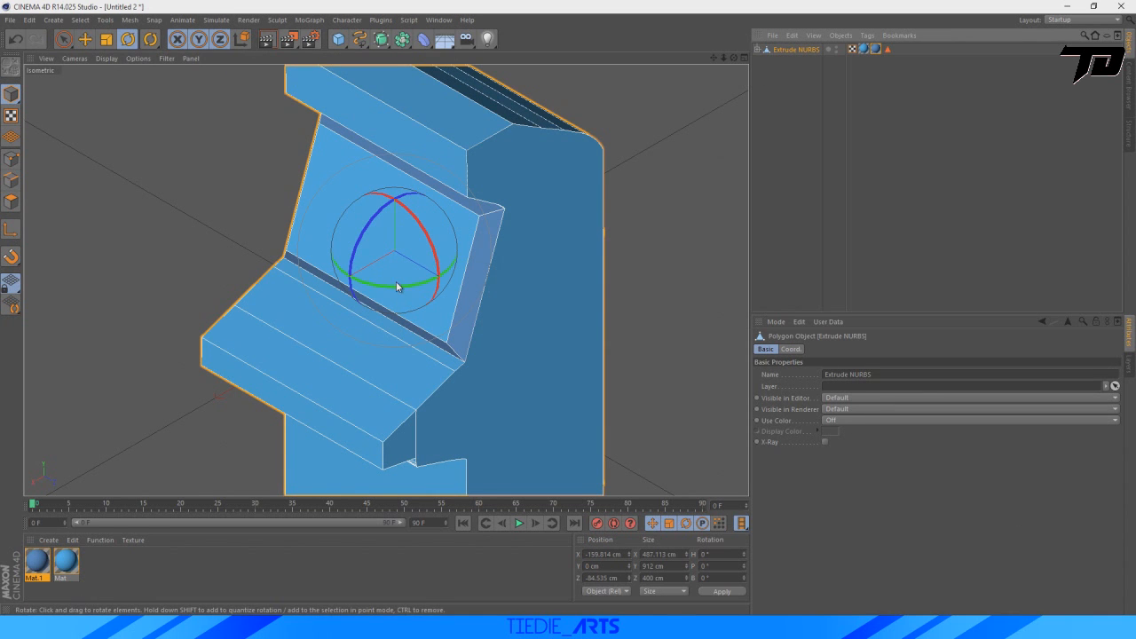
{"action": "left_click_drag", "start_coordinate": [397, 286], "coordinate": [575, 223]}
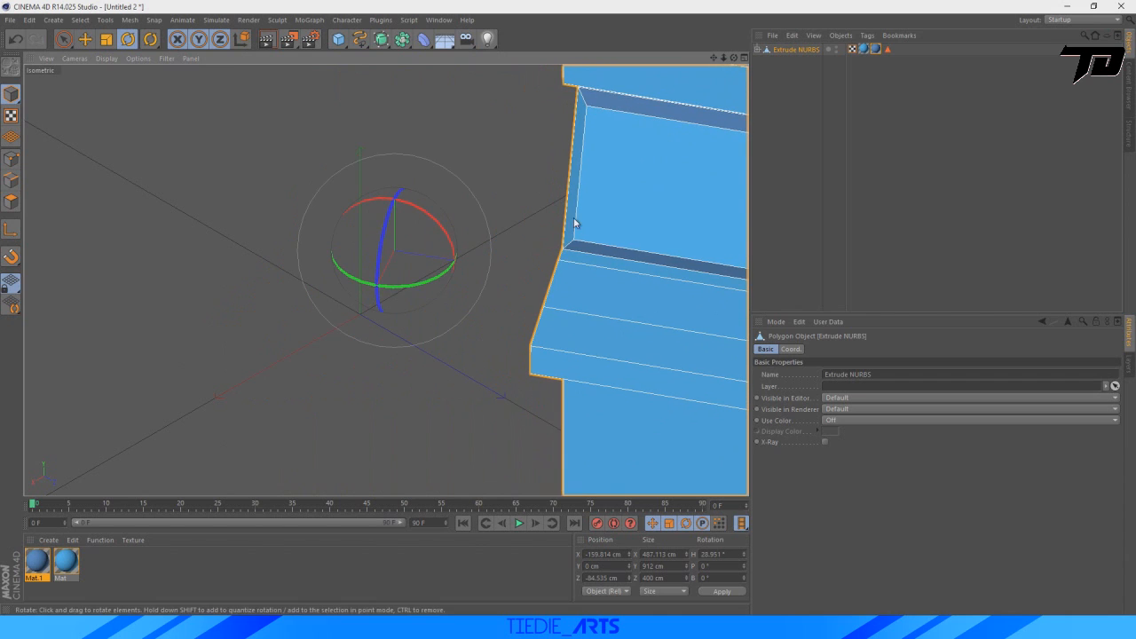
Select the remaining inner side polygon of the screen recess with Live Selection and apply Mat.1 to it.
{"action": "left_click", "coordinate": [11, 202]}
{"action": "left_click", "coordinate": [64, 40]}
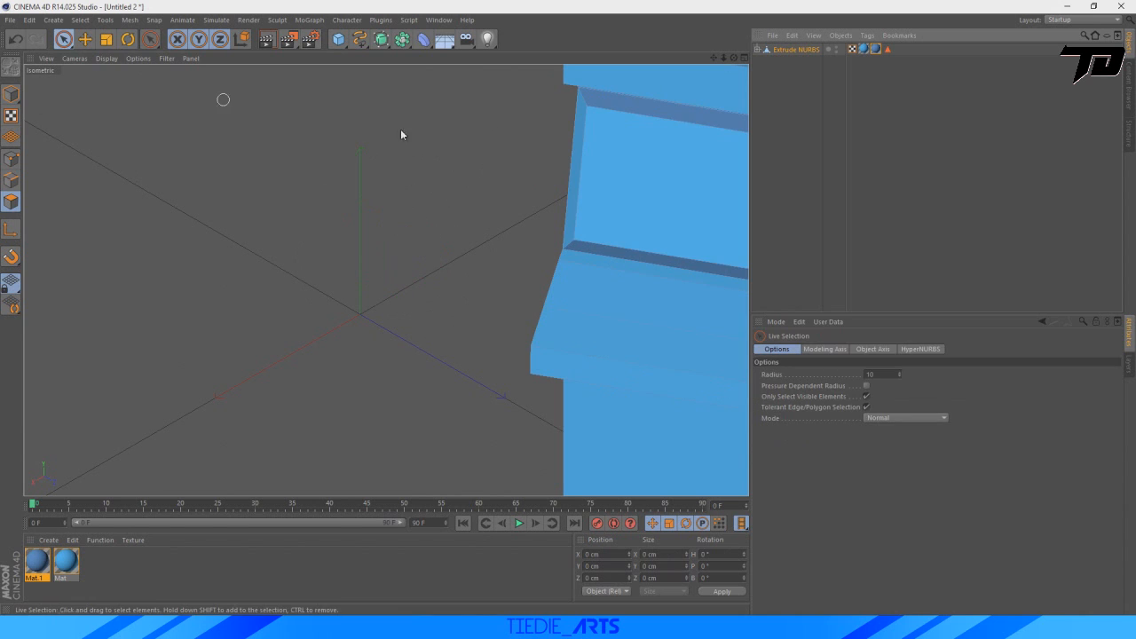
{"action": "left_click", "coordinate": [577, 170]}
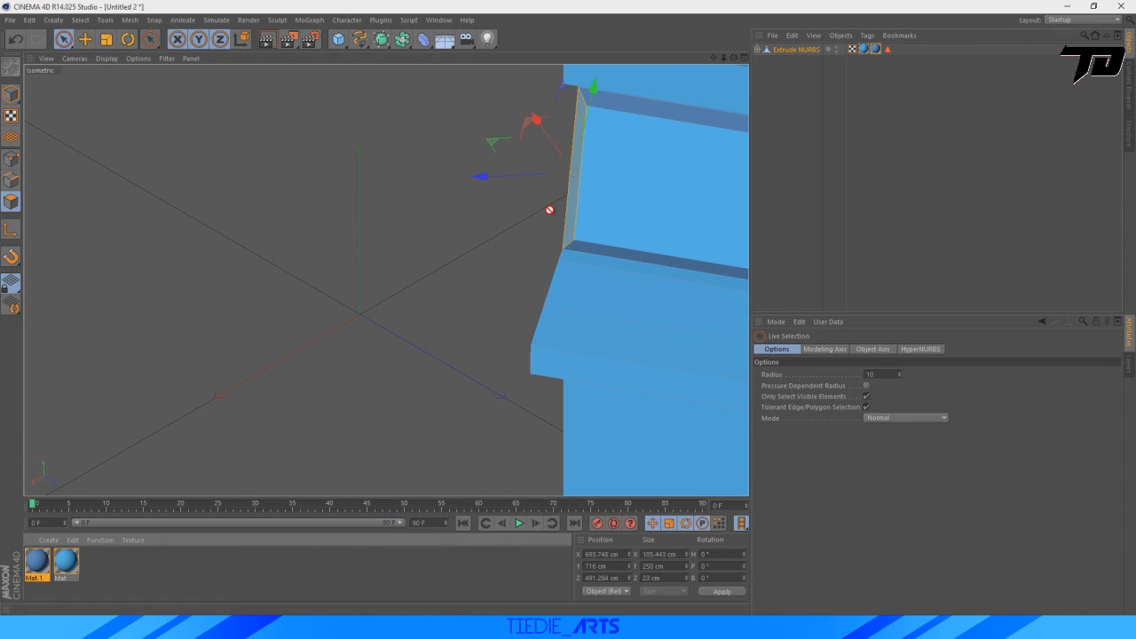
{"action": "left_click_drag", "start_coordinate": [572, 210], "coordinate": [573, 211]}
{"action": "left_click", "coordinate": [124, 103]}
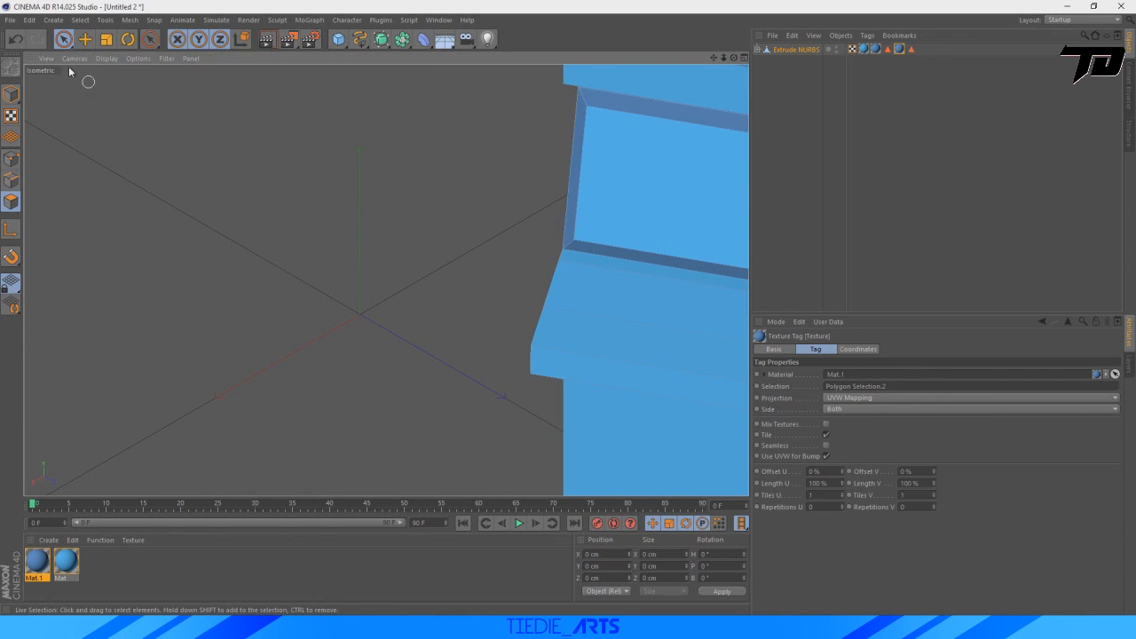
Rotate the whole cabinet back around its vertical axis to a heading of about -1°.
{"action": "left_click", "coordinate": [12, 96]}
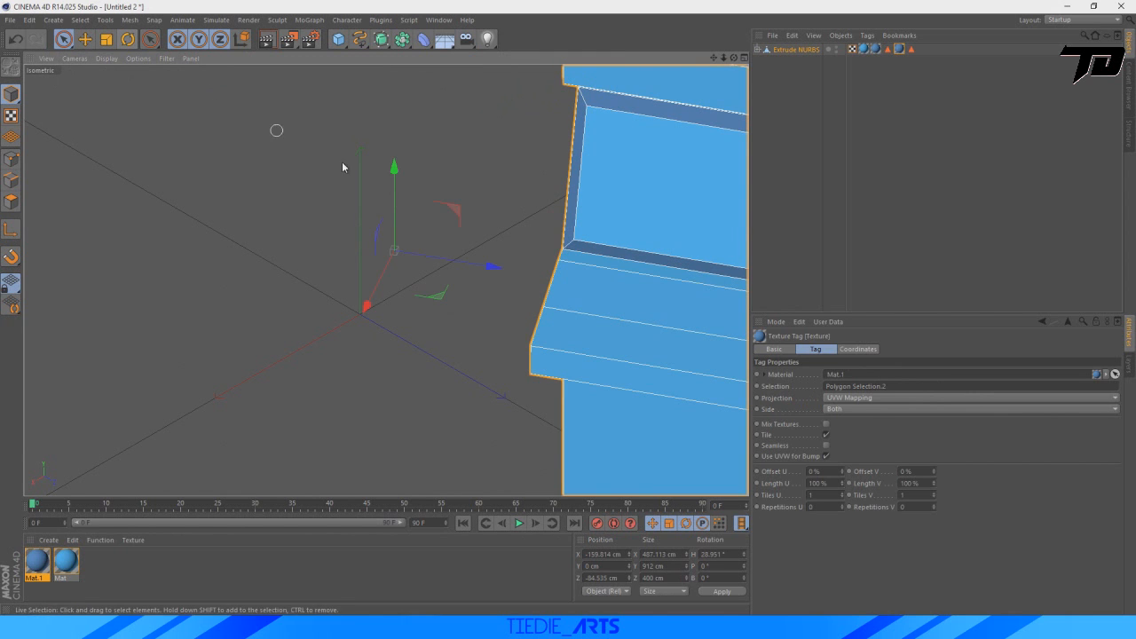
{"action": "left_click", "coordinate": [128, 39]}
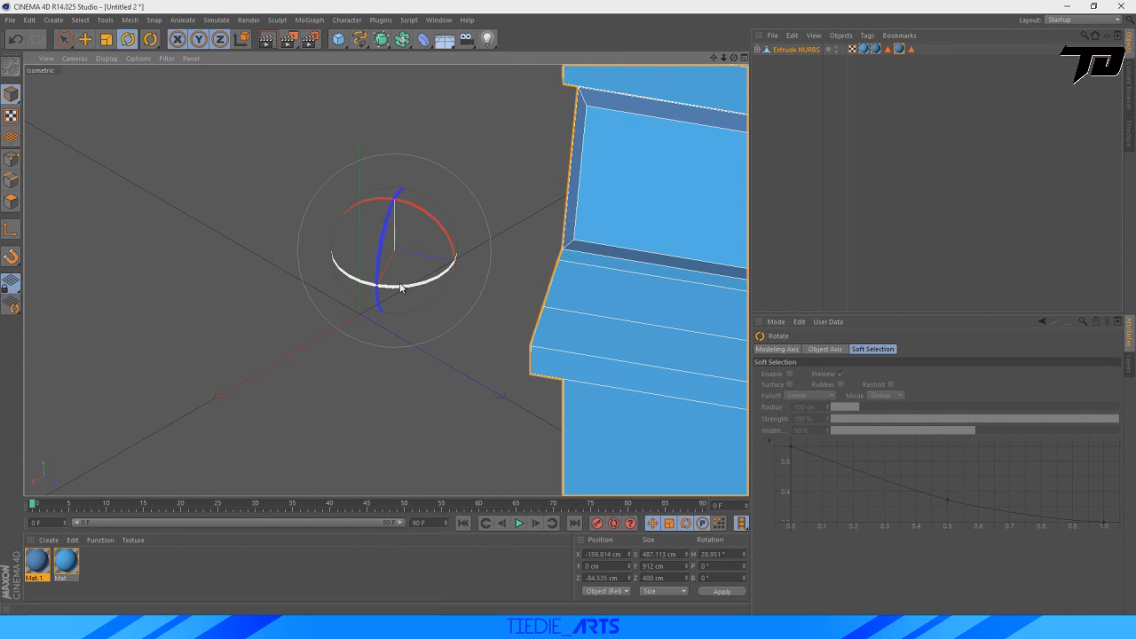
{"action": "left_click_drag", "start_coordinate": [402, 288], "coordinate": [370, 297]}
{"action": "left_click", "coordinate": [12, 68]}
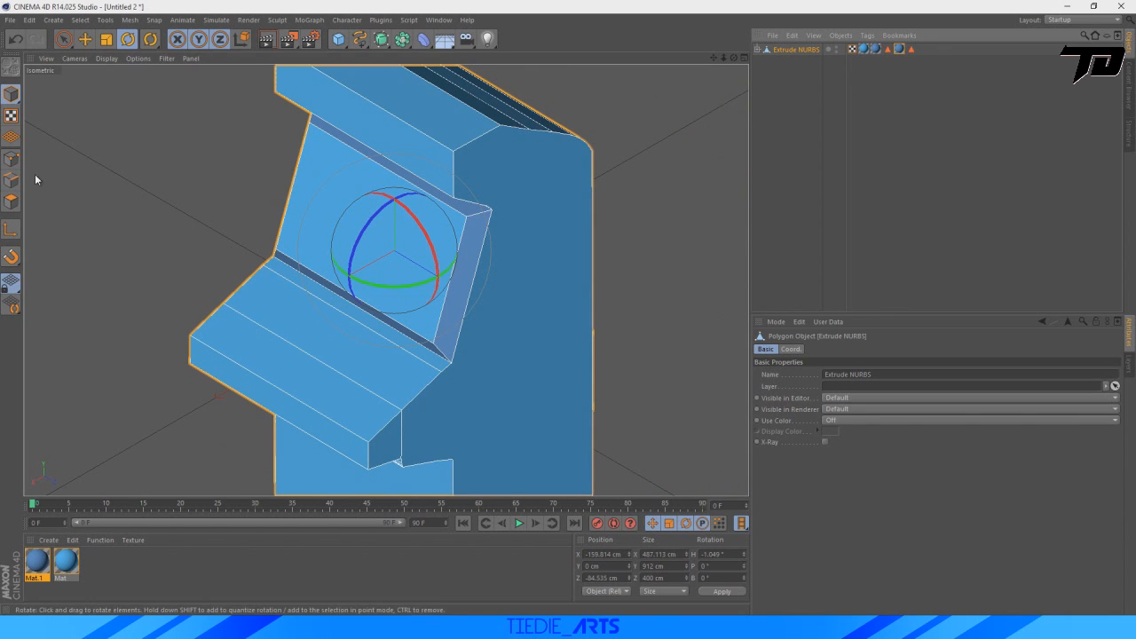
Select the screen polygon inside the recess in polygon mode and create a new material for it.
{"action": "left_click", "coordinate": [11, 202]}
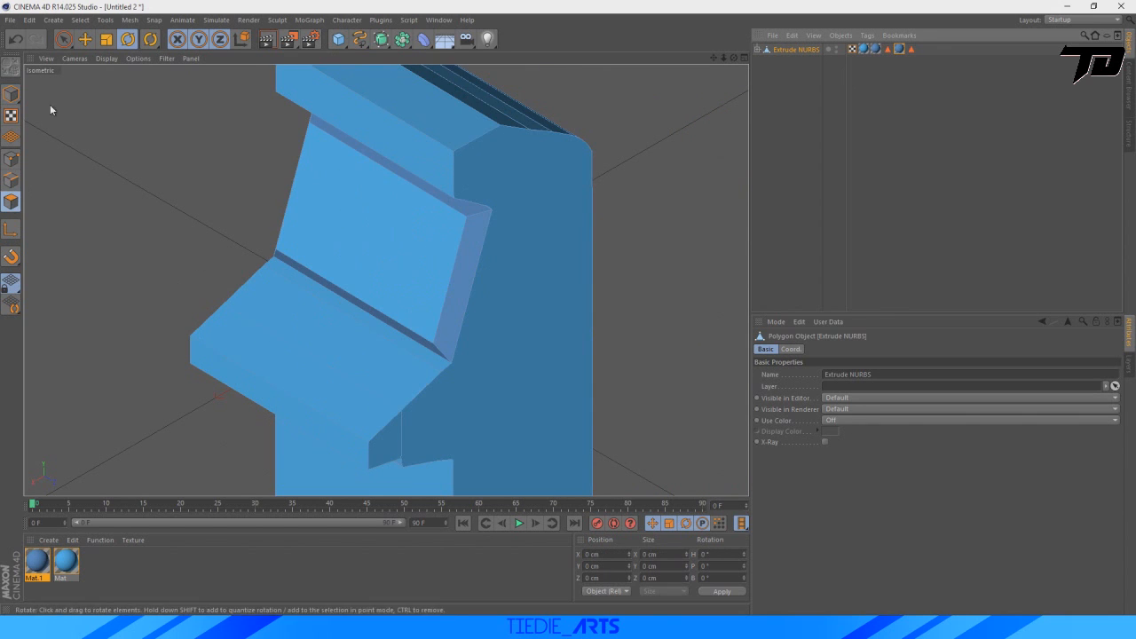
{"action": "left_click", "coordinate": [63, 39]}
{"action": "left_click", "coordinate": [362, 222]}
{"action": "double_click", "coordinate": [85, 572]}
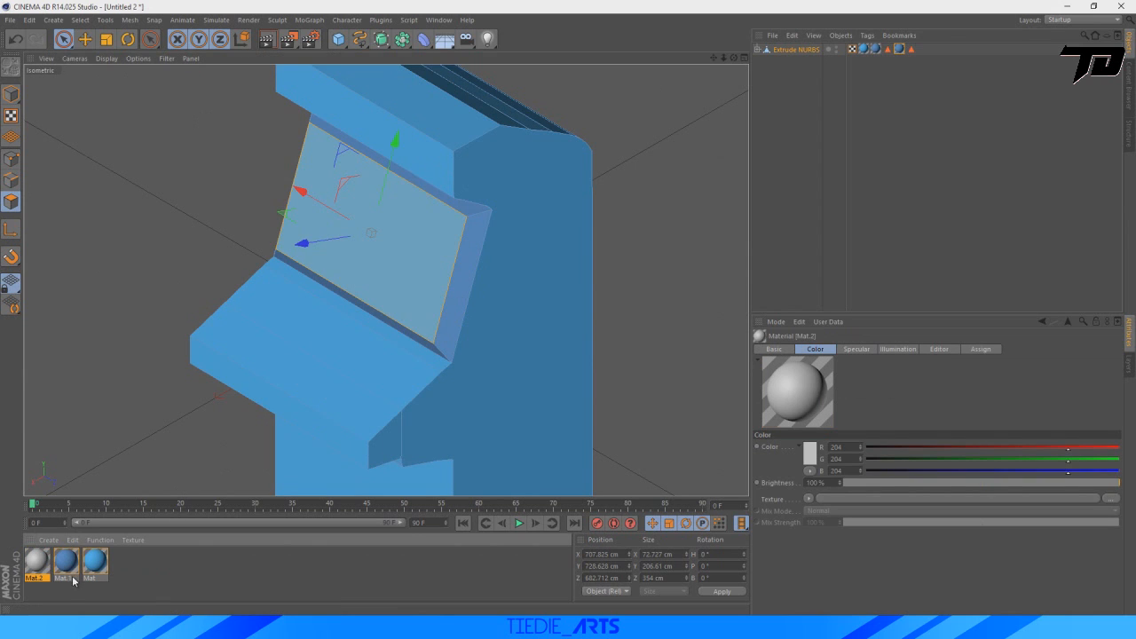
Turn off the new material's Specular channel, set its color to near-black (about RGB 38, 38, 38) and apply it to the screen.
{"action": "double_click", "coordinate": [35, 561]}
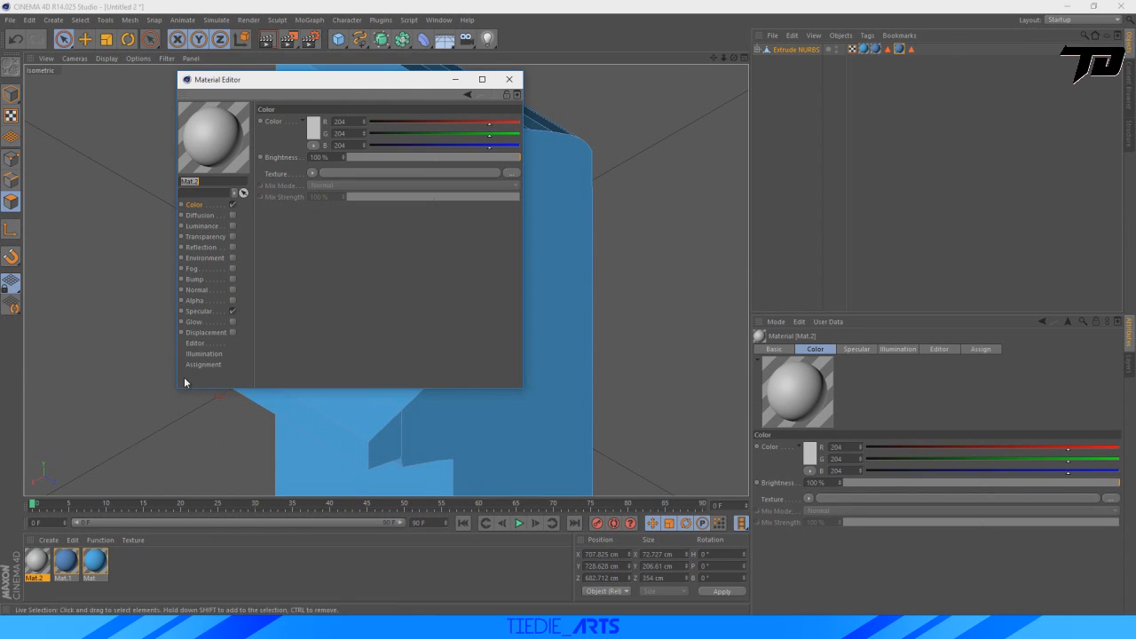
{"action": "left_click", "coordinate": [232, 313]}
{"action": "left_click", "coordinate": [314, 128]}
{"action": "left_click", "coordinate": [281, 143]}
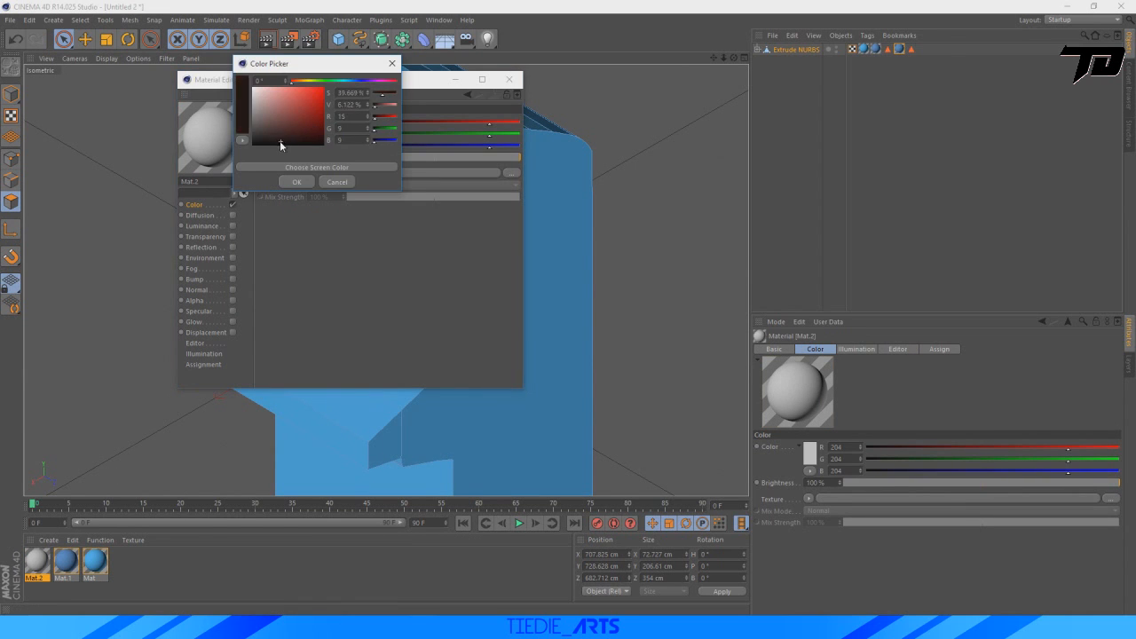
{"action": "left_click_drag", "start_coordinate": [281, 144], "coordinate": [255, 139]}
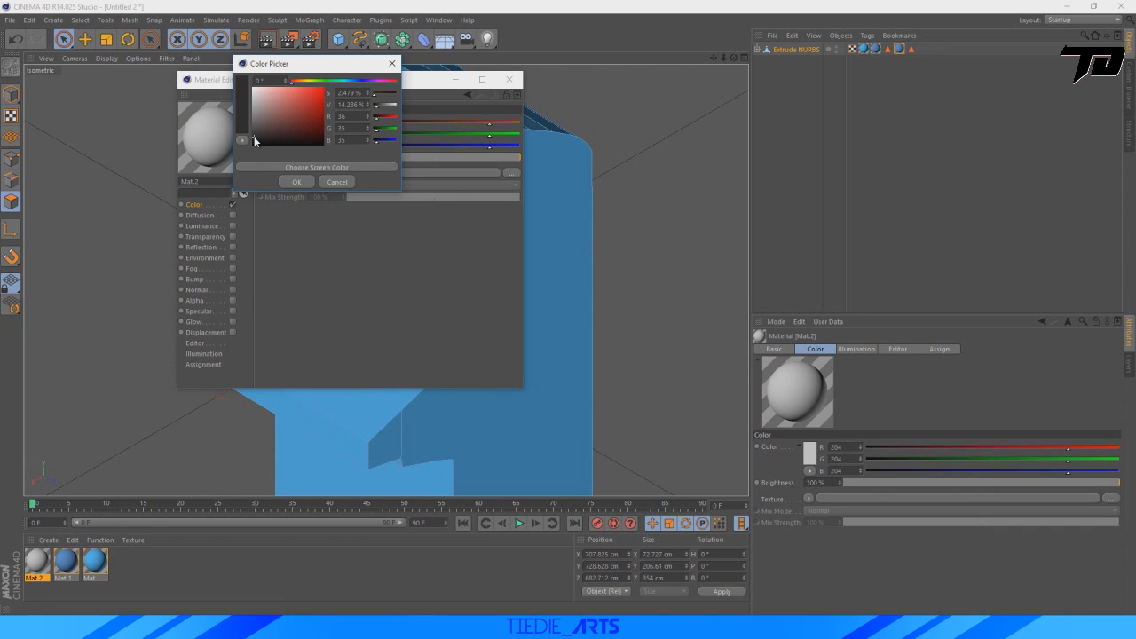
{"action": "left_click", "coordinate": [295, 182]}
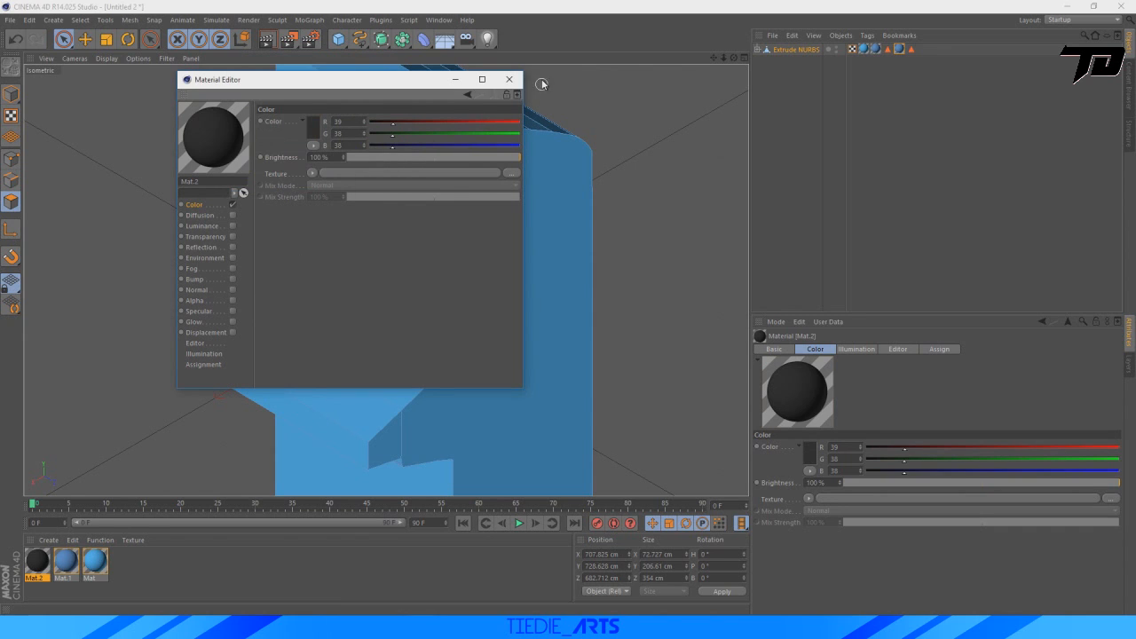
{"action": "left_click", "coordinate": [509, 79]}
{"action": "left_click_drag", "start_coordinate": [393, 266], "coordinate": [395, 268]}
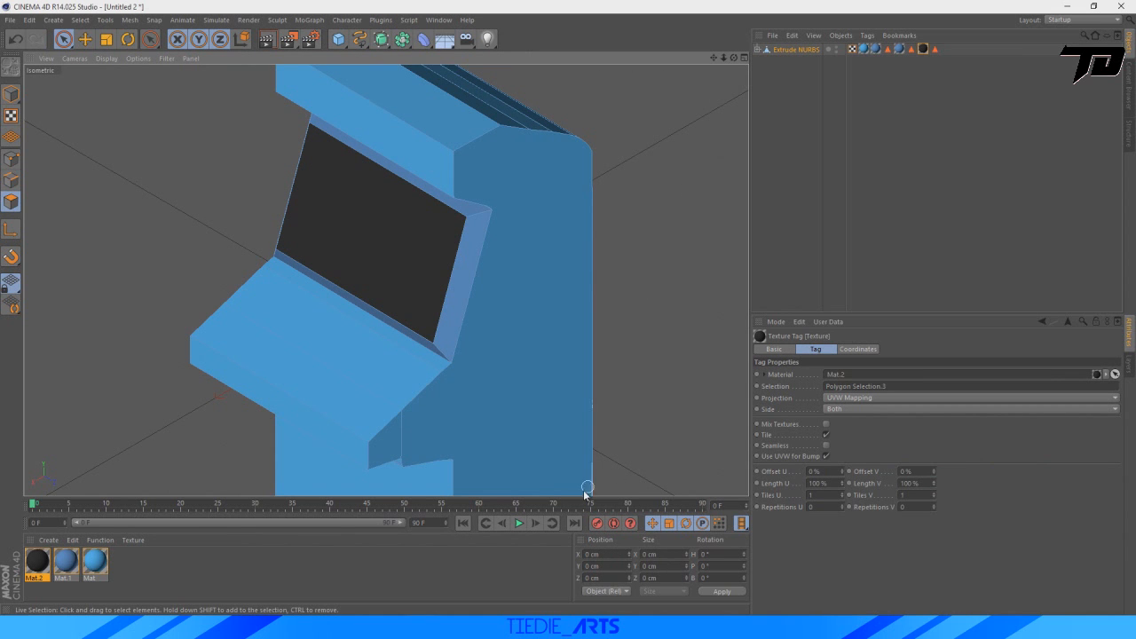
Switch to Photos and examine the screen, control panel and buttons of the arcade machine in the reference render.
{"action": "left_click", "coordinate": [593, 625]}
{"action": "scroll", "coordinate": [502, 292], "scroll_direction": "up", "scroll_amount": 1}
{"action": "scroll", "coordinate": [522, 341], "scroll_direction": "down", "scroll_amount": 1}
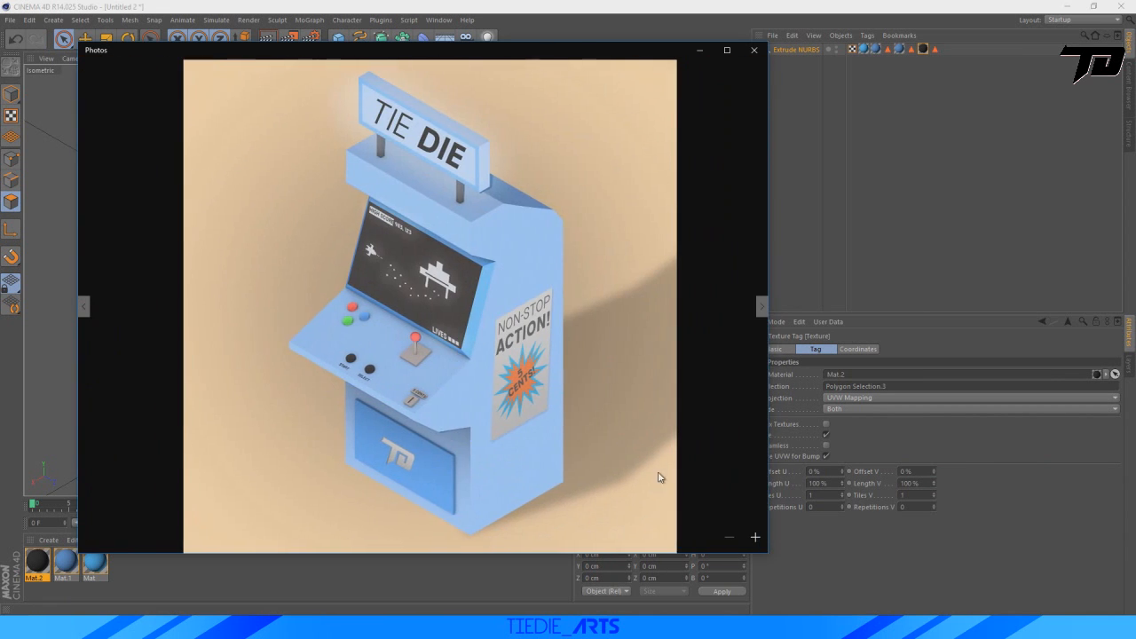
{"action": "left_click", "coordinate": [755, 537]}
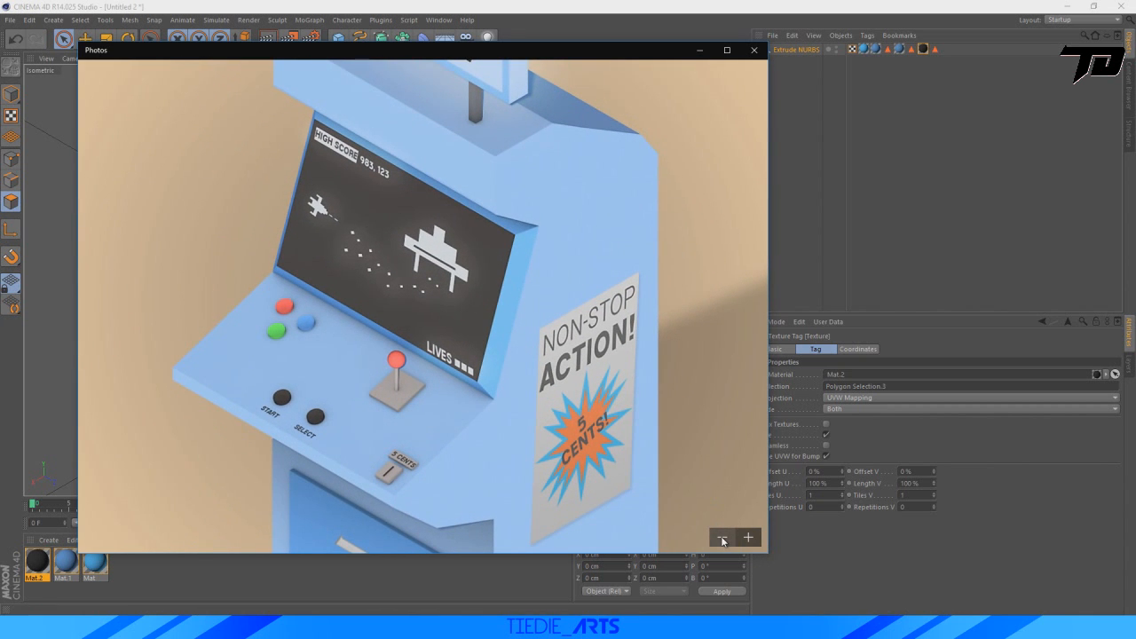
{"action": "left_click", "coordinate": [723, 538]}
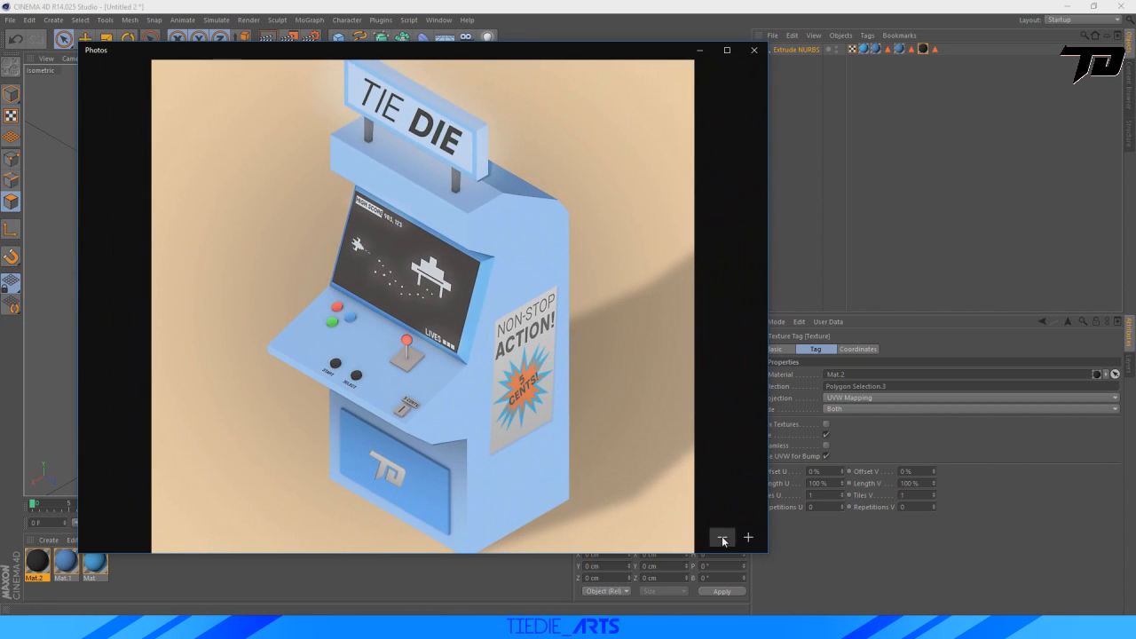
{"action": "left_click", "coordinate": [722, 538]}
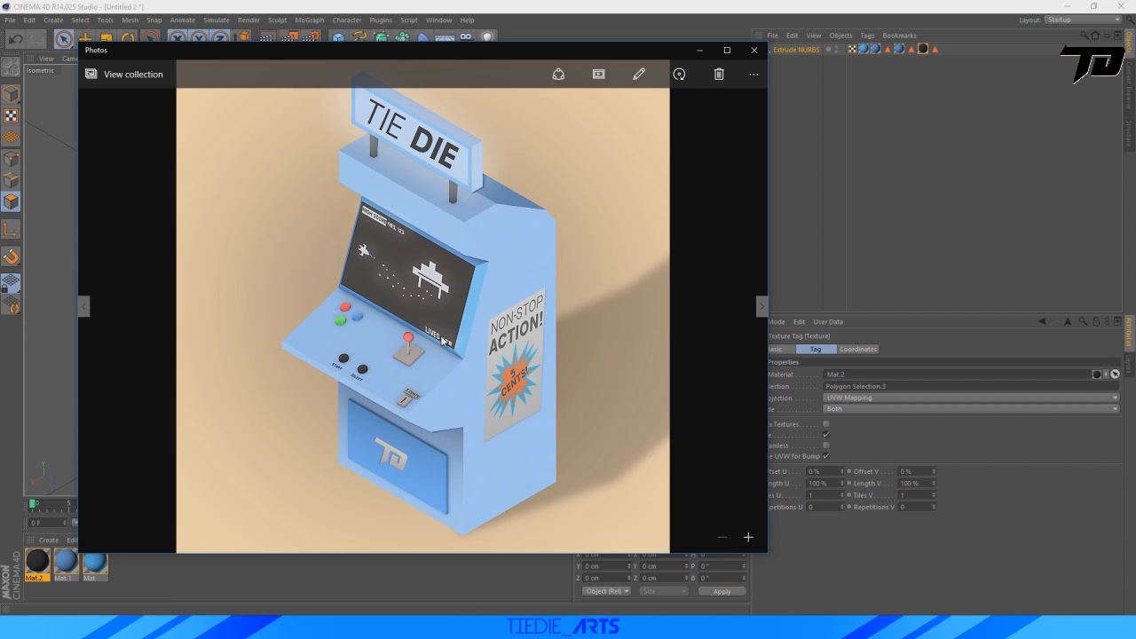
{"action": "left_click", "coordinate": [840, 210]}
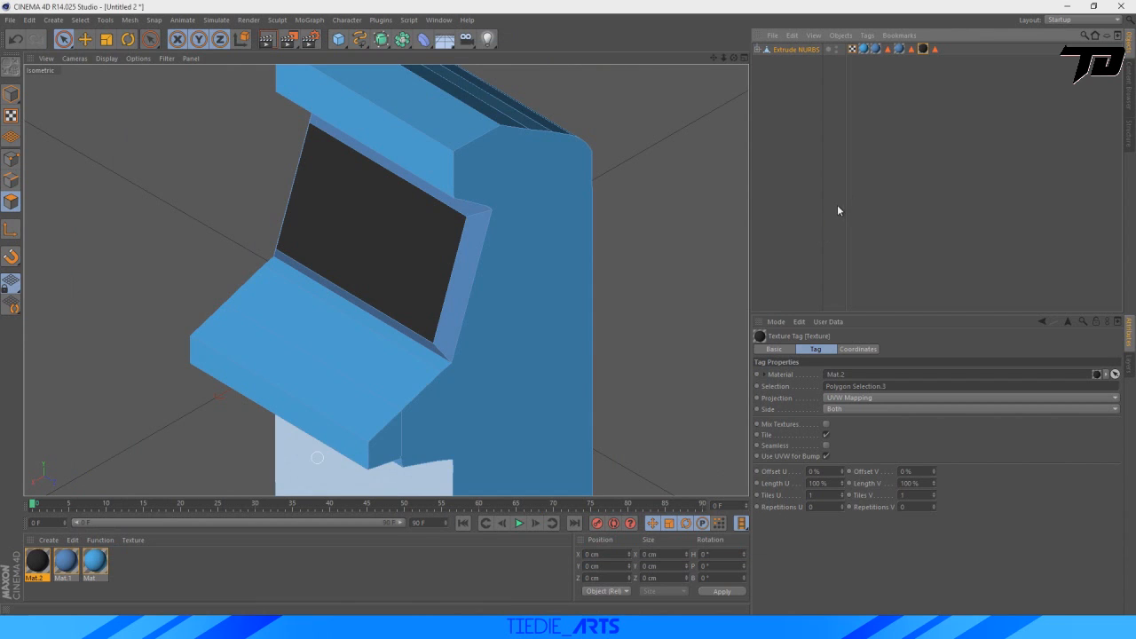
Add a cylinder primitive to the scene for a control panel button.
{"action": "left_click_drag", "start_coordinate": [723, 59], "coordinate": [386, 280]}
{"action": "left_click_drag", "start_coordinate": [714, 58], "coordinate": [382, 278]}
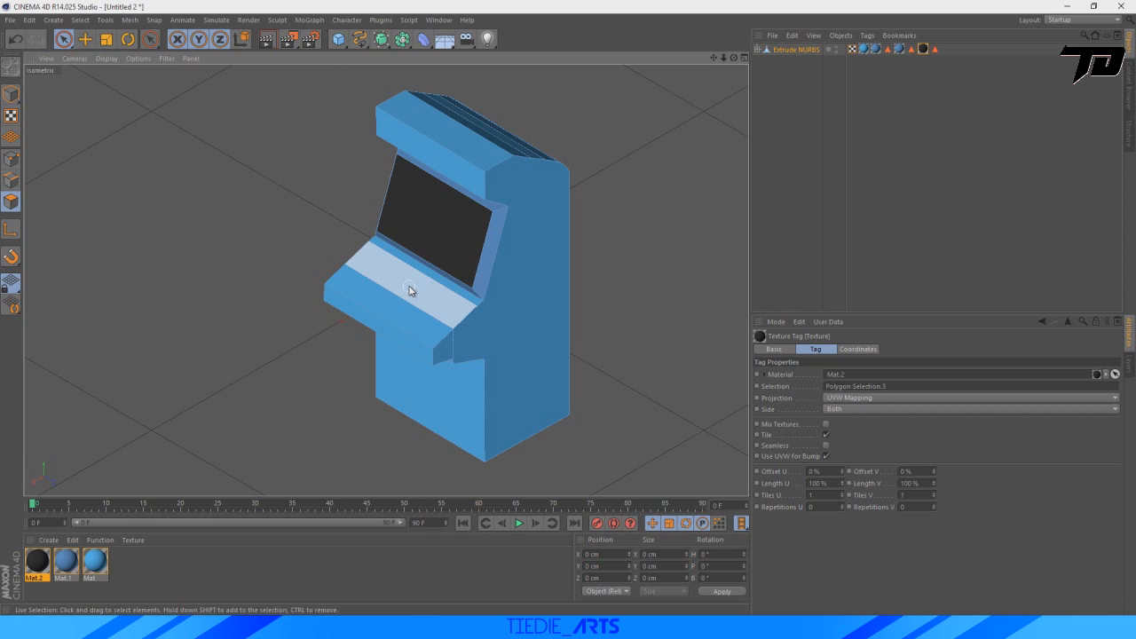
{"action": "left_click", "coordinate": [338, 40]}
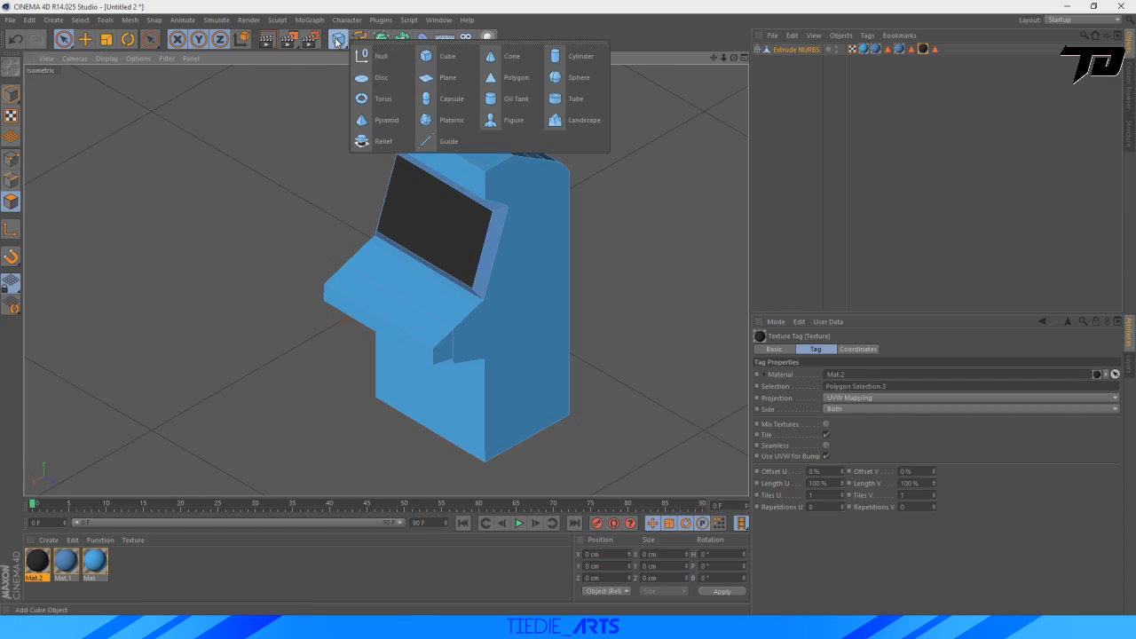
{"action": "left_click", "coordinate": [582, 58]}
{"action": "key", "text": "e"}
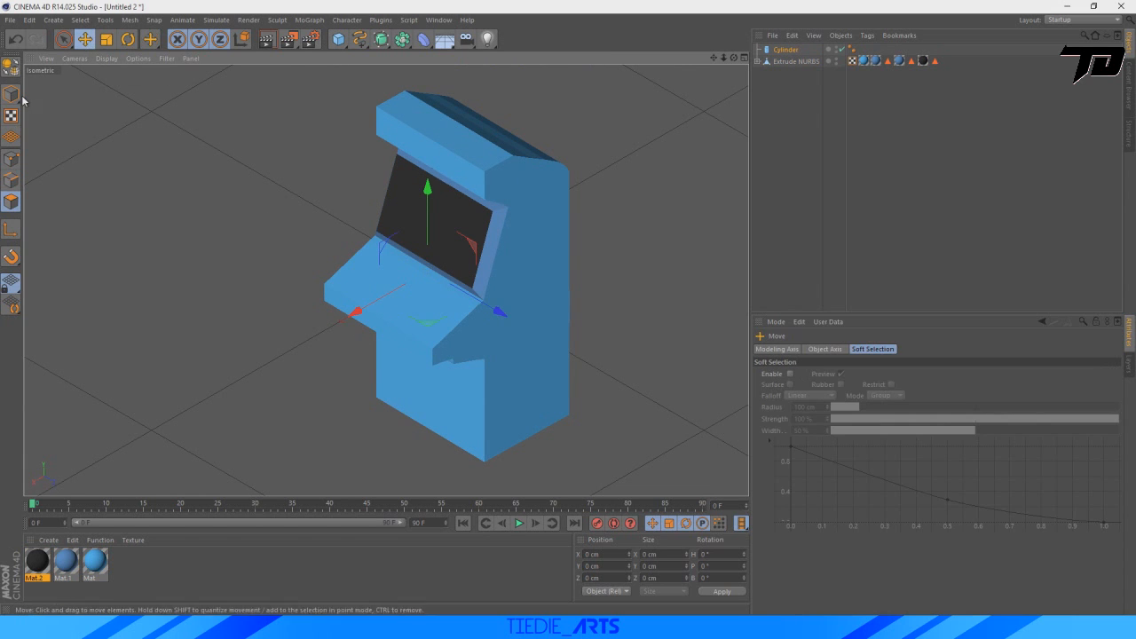
Move the cylinder onto the control panel below the screen, at about X 641, Y 578, Z 562 cm.
{"action": "left_click_drag", "start_coordinate": [353, 314], "coordinate": [276, 357]}
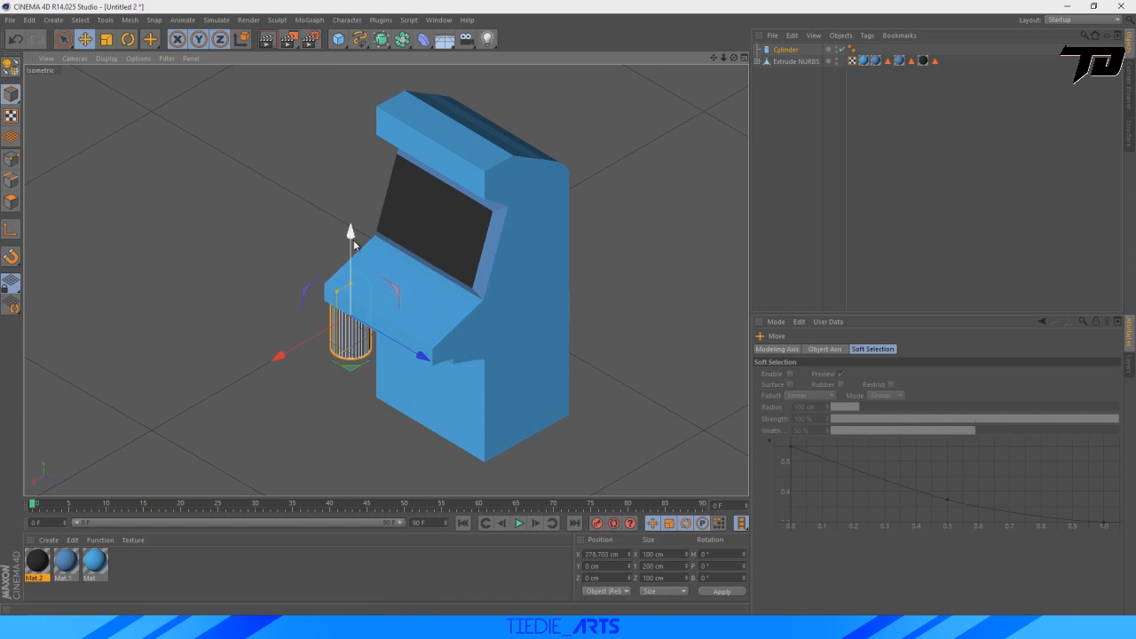
{"action": "left_click_drag", "start_coordinate": [353, 240], "coordinate": [353, 182]}
{"action": "left_click_drag", "start_coordinate": [430, 304], "coordinate": [524, 353]}
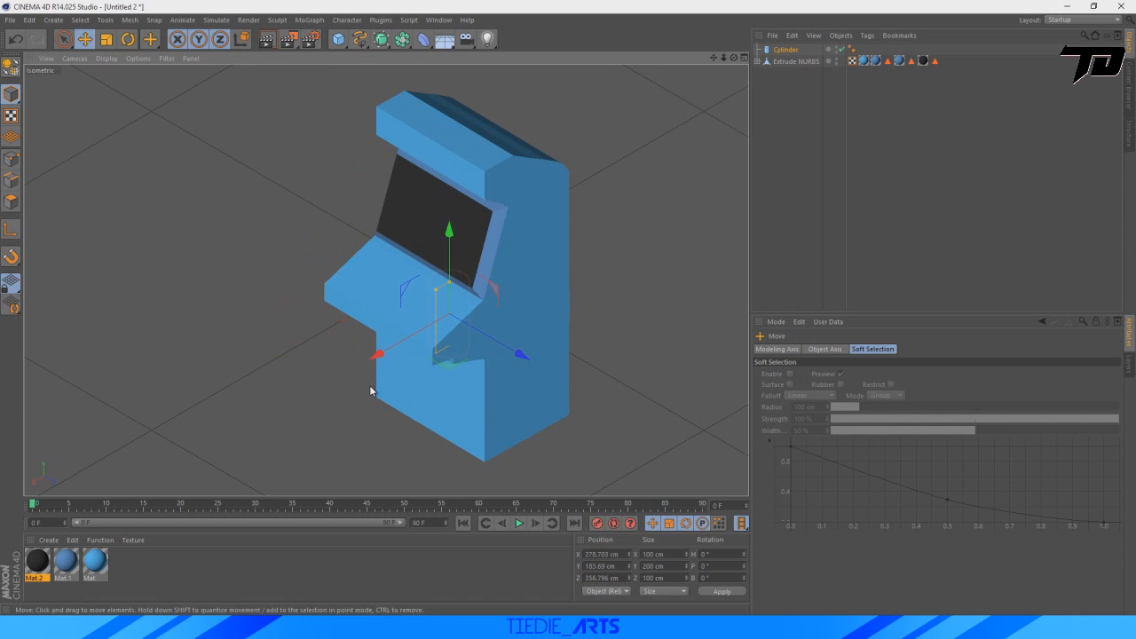
{"action": "left_click_drag", "start_coordinate": [381, 353], "coordinate": [330, 386]}
{"action": "left_click_drag", "start_coordinate": [401, 267], "coordinate": [523, 120]}
{"action": "left_click_drag", "start_coordinate": [478, 233], "coordinate": [577, 292]}
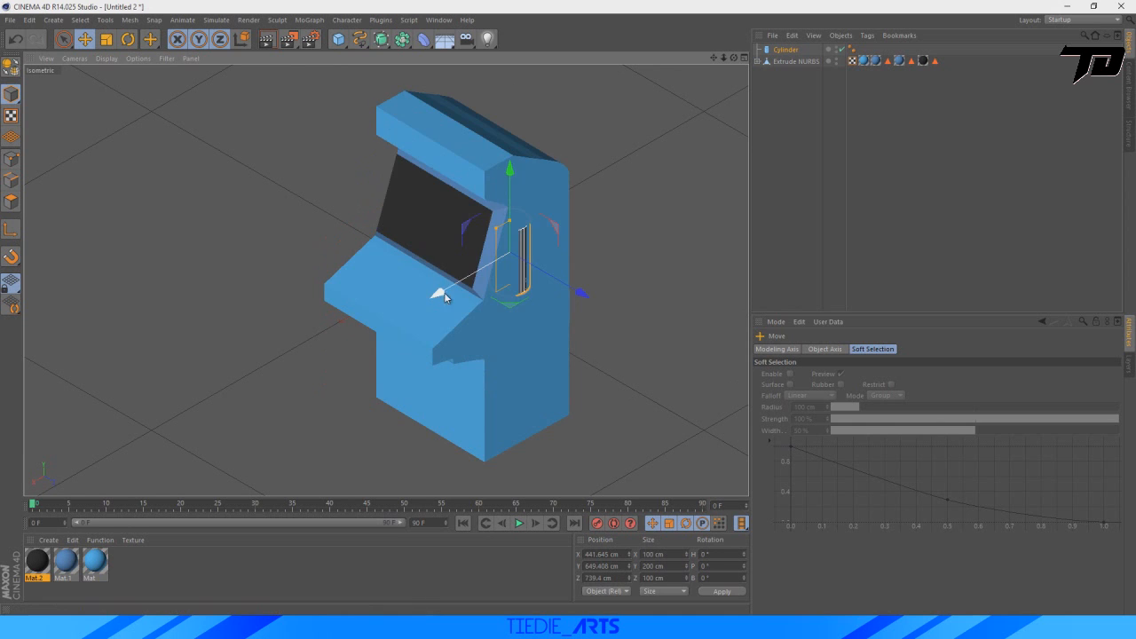
{"action": "left_click_drag", "start_coordinate": [436, 296], "coordinate": [350, 342]}
{"action": "left_click_drag", "start_coordinate": [490, 347], "coordinate": [431, 327]}
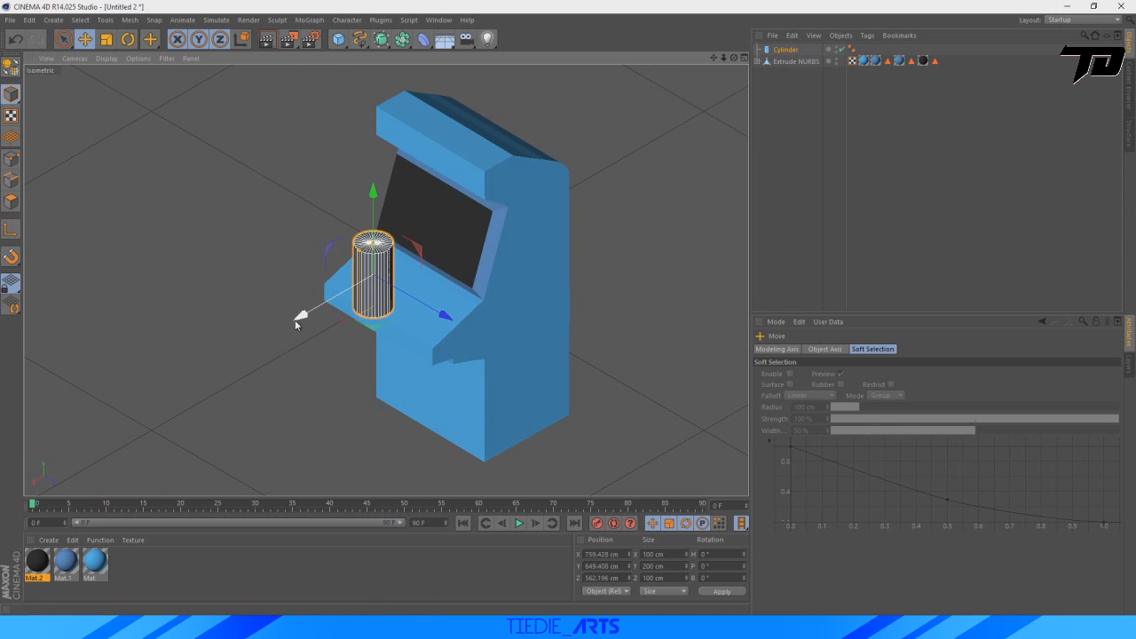
{"action": "left_click_drag", "start_coordinate": [298, 321], "coordinate": [332, 303]}
{"action": "left_click_drag", "start_coordinate": [408, 168], "coordinate": [409, 188]}
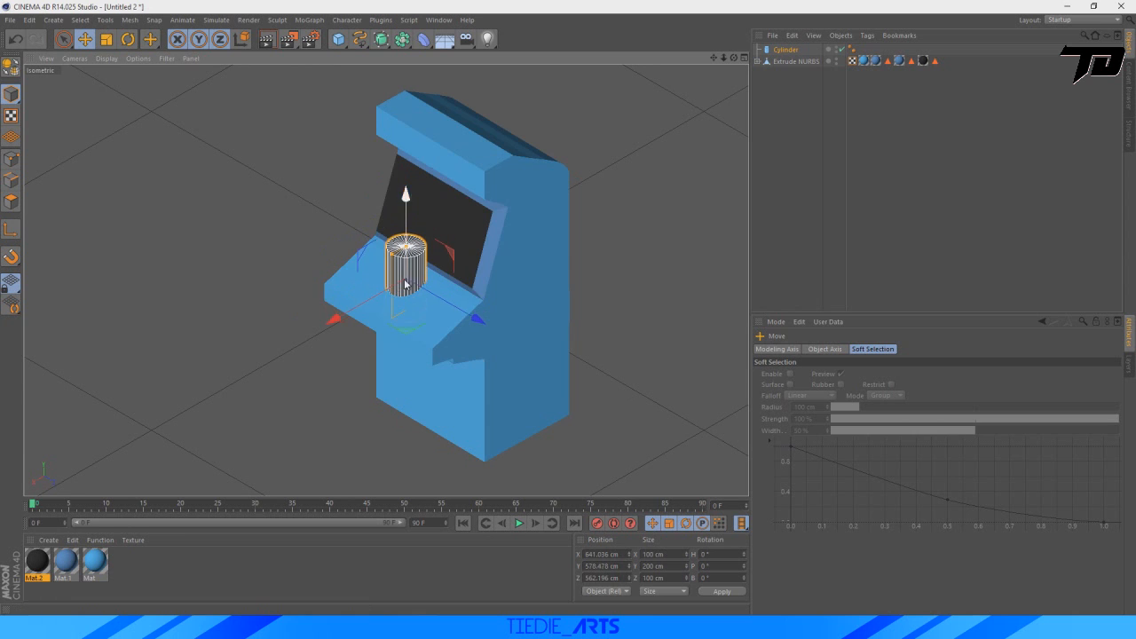
Shrink the cylinder to a radius of about 8.5 cm and height of about 12.4 cm, and lower it to the panel surface.
{"action": "scroll", "coordinate": [471, 249], "scroll_direction": "up", "scroll_amount": 5}
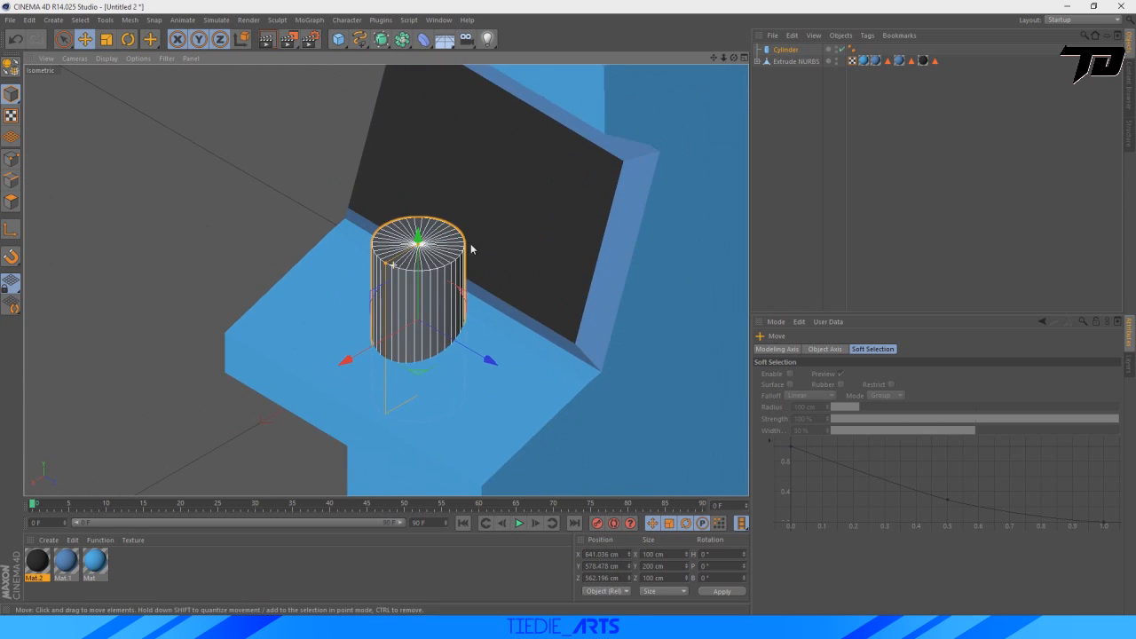
{"action": "scroll", "coordinate": [471, 249], "scroll_direction": "up", "scroll_amount": 4}
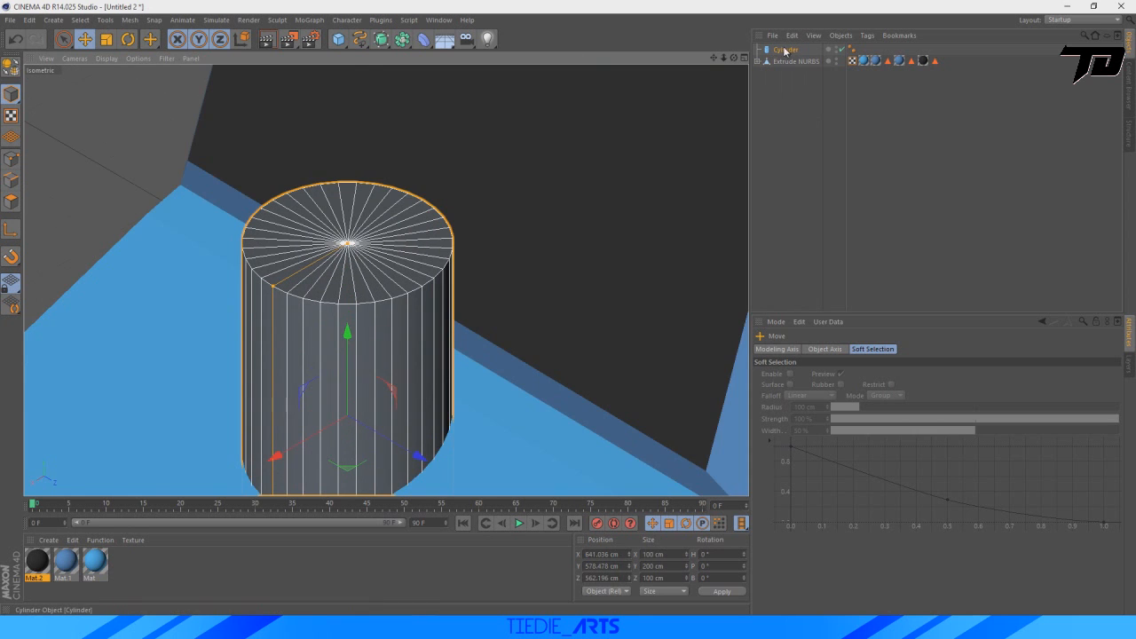
{"action": "left_click", "coordinate": [786, 49]}
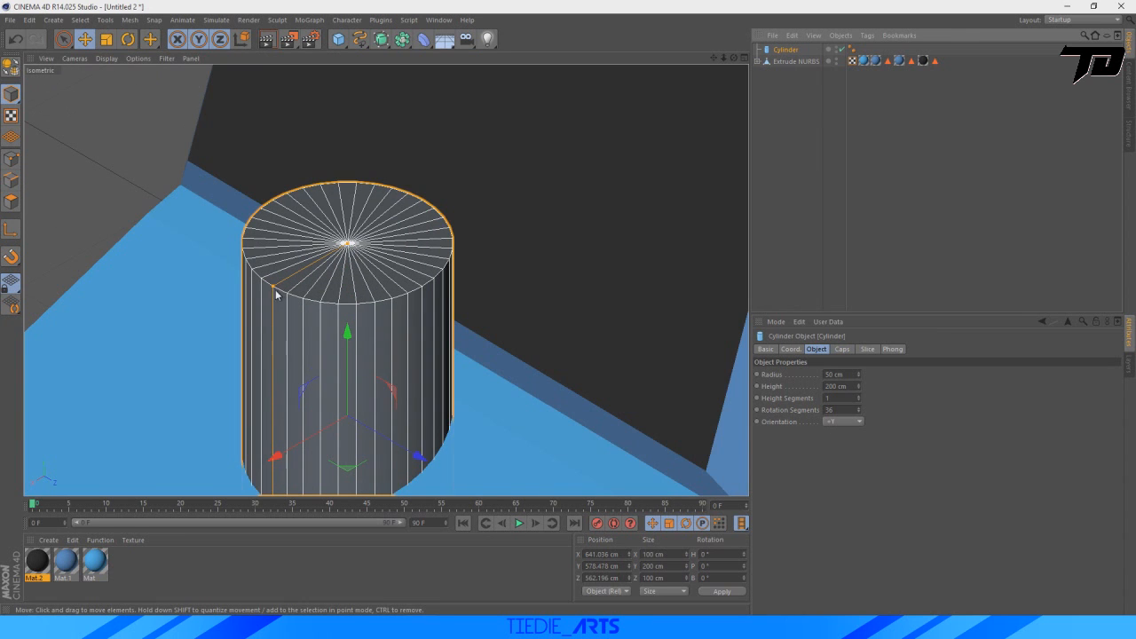
{"action": "left_click_drag", "start_coordinate": [275, 288], "coordinate": [344, 418]}
{"action": "left_click_drag", "start_coordinate": [714, 58], "coordinate": [804, 0]}
{"action": "left_click_drag", "start_coordinate": [439, 216], "coordinate": [445, 151]}
{"action": "scroll", "coordinate": [453, 229], "scroll_direction": "up", "scroll_amount": 4}
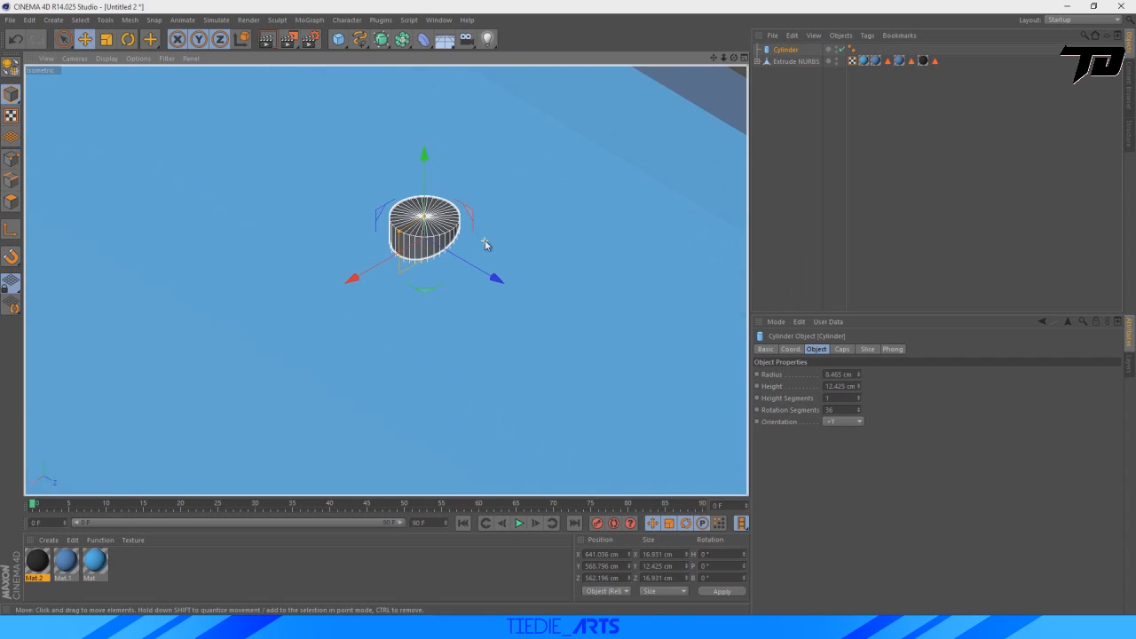
Convert the button cylinder on the control panel to an editable polygon object.
{"action": "scroll", "coordinate": [452, 145], "scroll_direction": "up", "scroll_amount": 4}
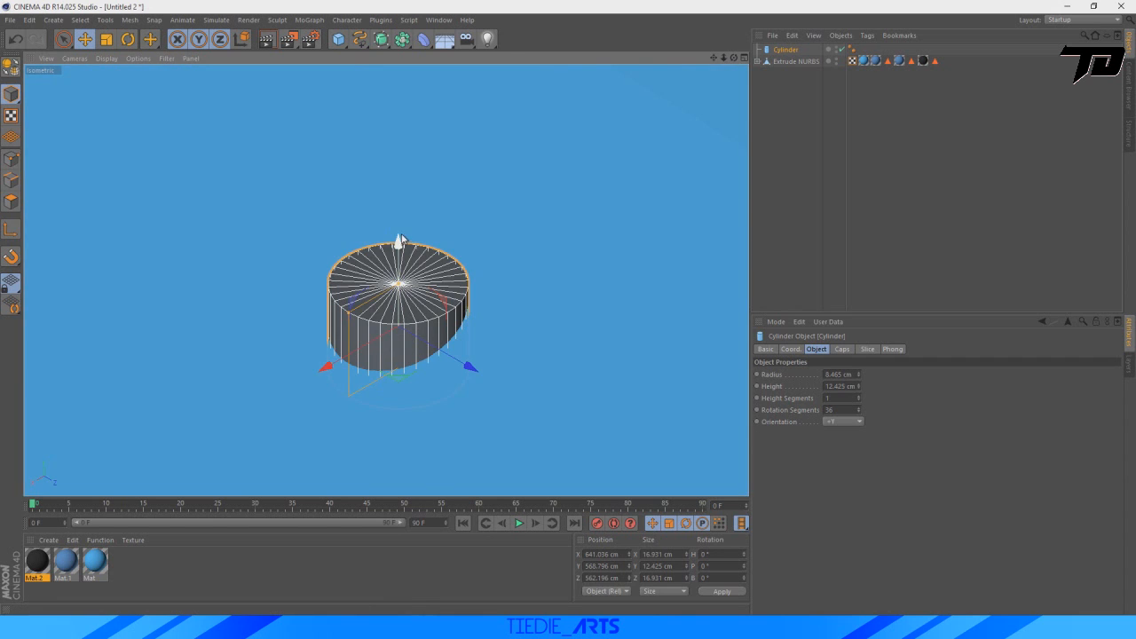
{"action": "scroll", "coordinate": [577, 153], "scroll_direction": "down", "scroll_amount": 4}
{"action": "left_click", "coordinate": [782, 51]}
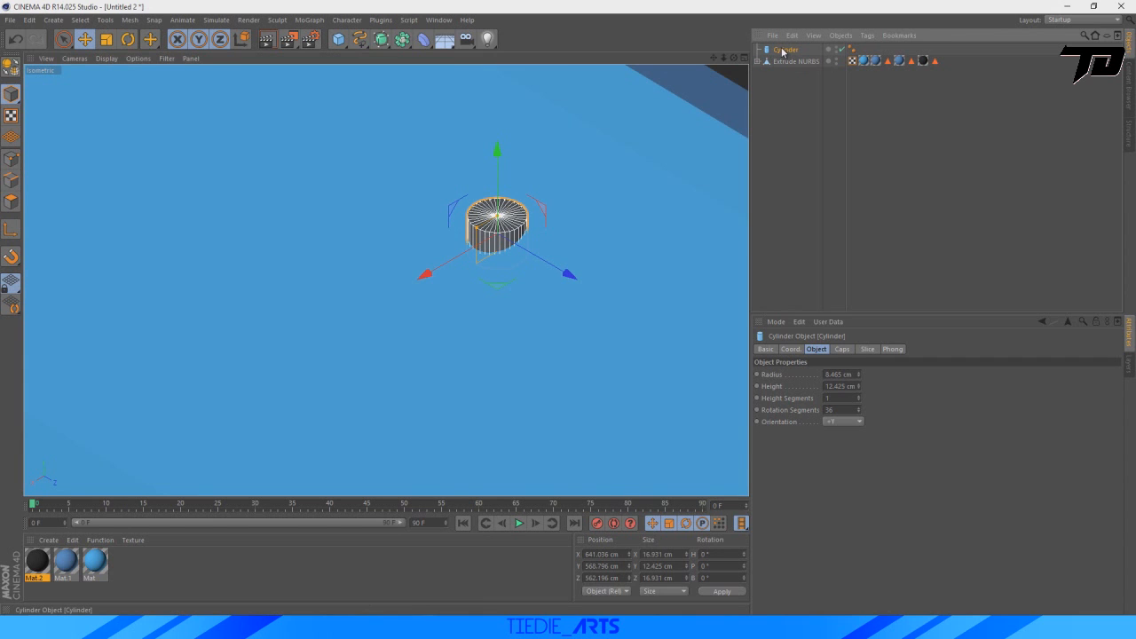
{"action": "key", "text": "c"}
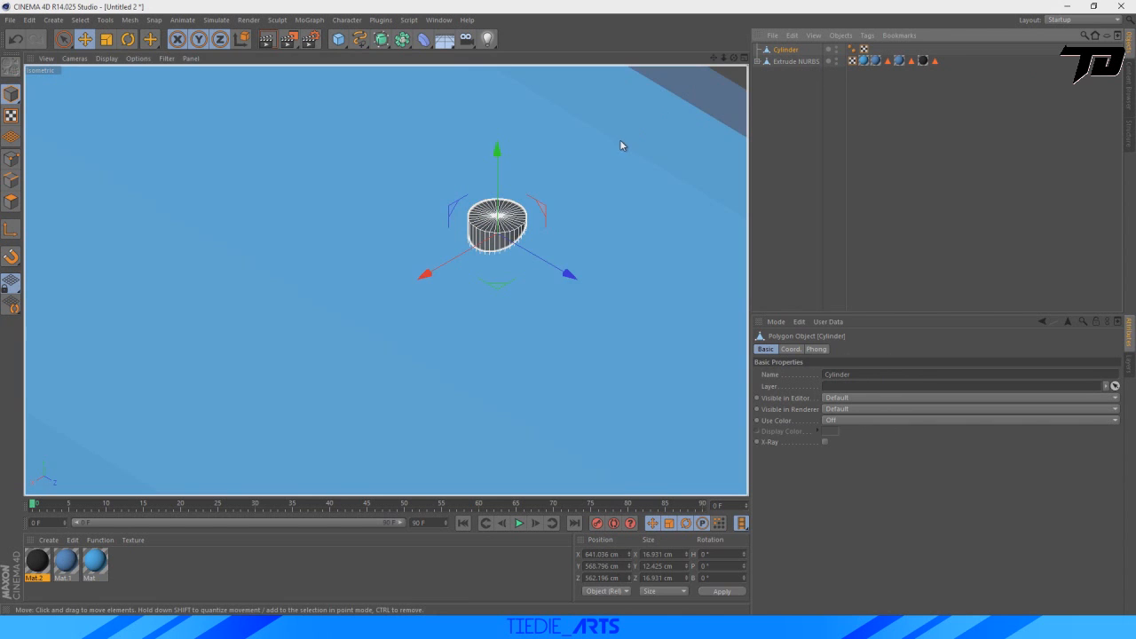
Select all polygons of the cylinder's top face with Live Selection in polygon mode.
{"action": "scroll", "coordinate": [619, 140], "scroll_direction": "up", "scroll_amount": 4}
{"action": "middle_click_drag", "start_coordinate": [620, 139], "coordinate": [460, 228], "text": "alt"}
{"action": "left_click_drag", "start_coordinate": [712, 57], "coordinate": [790, 1]}
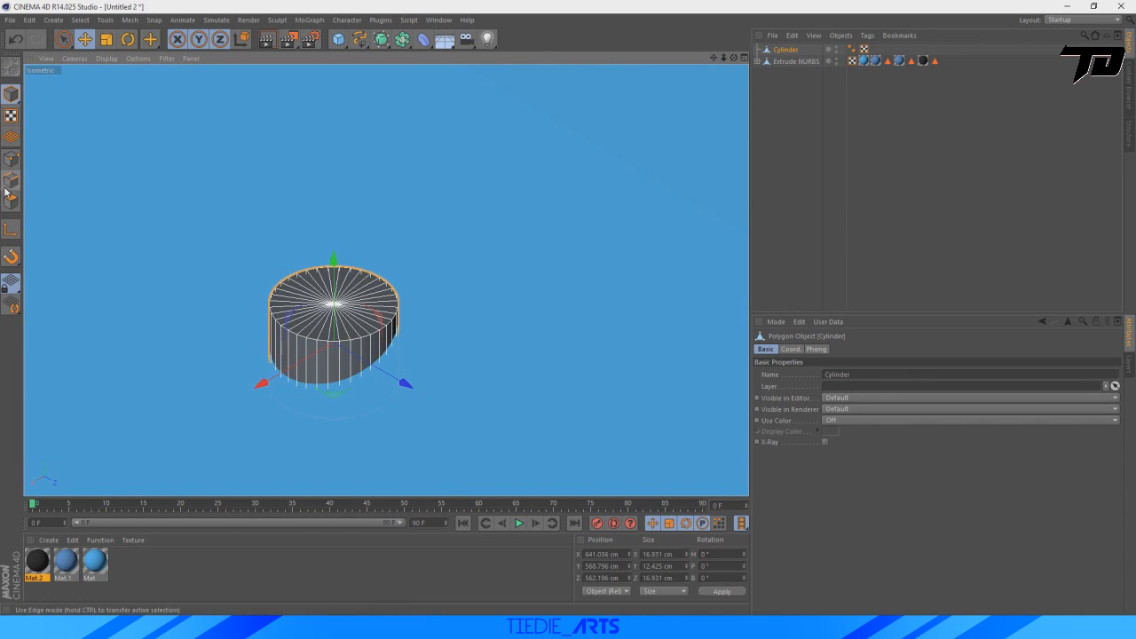
{"action": "left_click", "coordinate": [9, 203]}
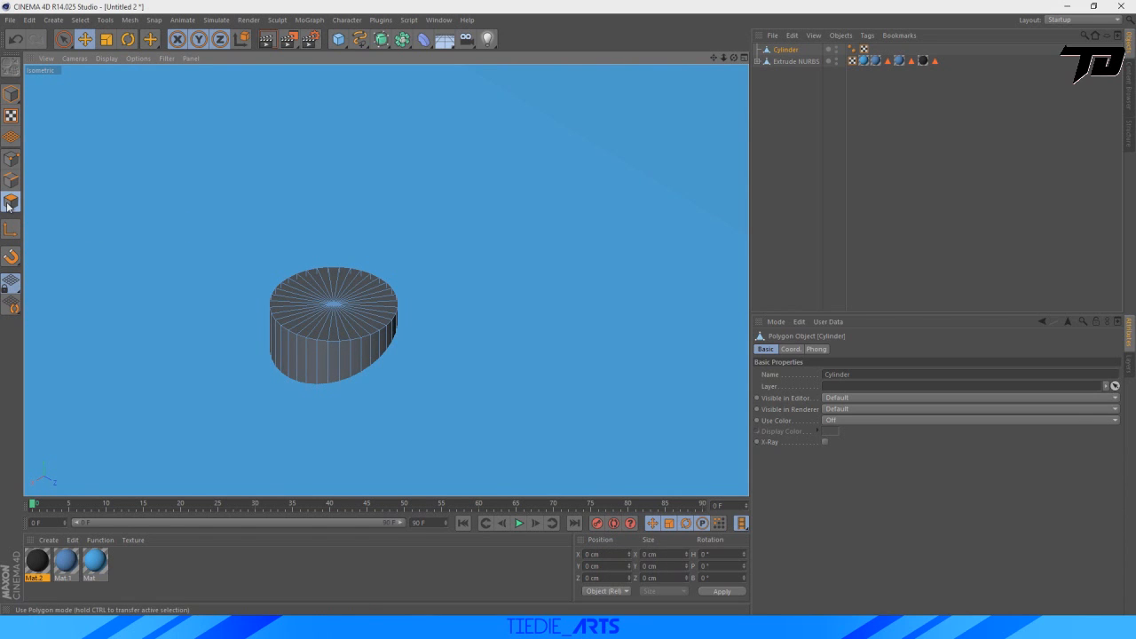
{"action": "left_click", "coordinate": [68, 43]}
{"action": "mouse_move", "coordinate": [336, 270]}
{"action": "left_mouse_down"}
{"action": "mouse_move", "coordinate": [326, 298]}
{"action": "mouse_move", "coordinate": [391, 299]}
{"action": "mouse_move", "coordinate": [324, 336]}
{"action": "mouse_move", "coordinate": [293, 280]}
{"action": "mouse_move", "coordinate": [389, 313]}
{"action": "left_mouse_up"}
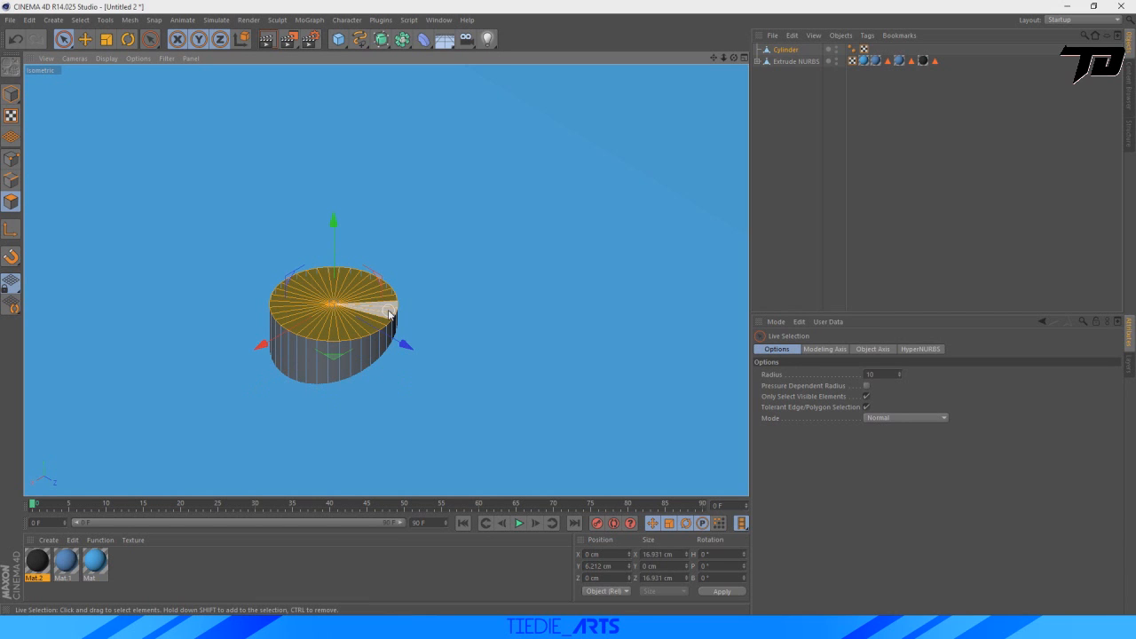
Bevel the cylinder's top face by 1.9 cm and lower the inner faces to about Y 5.6 cm.
{"action": "right_click", "coordinate": [328, 306]}
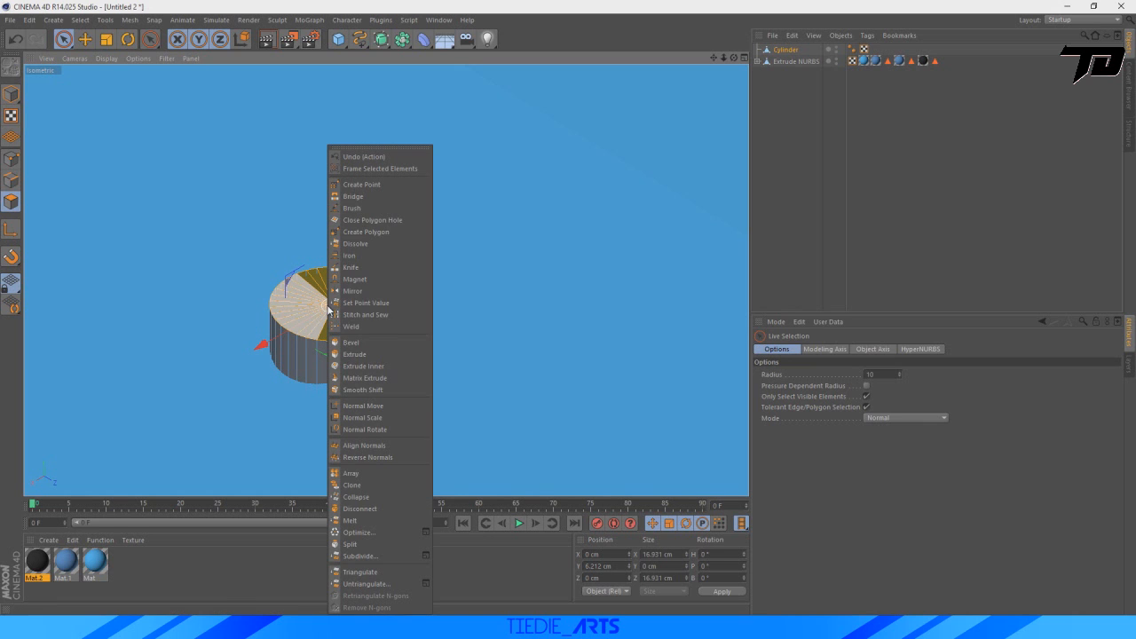
{"action": "left_click", "coordinate": [365, 345]}
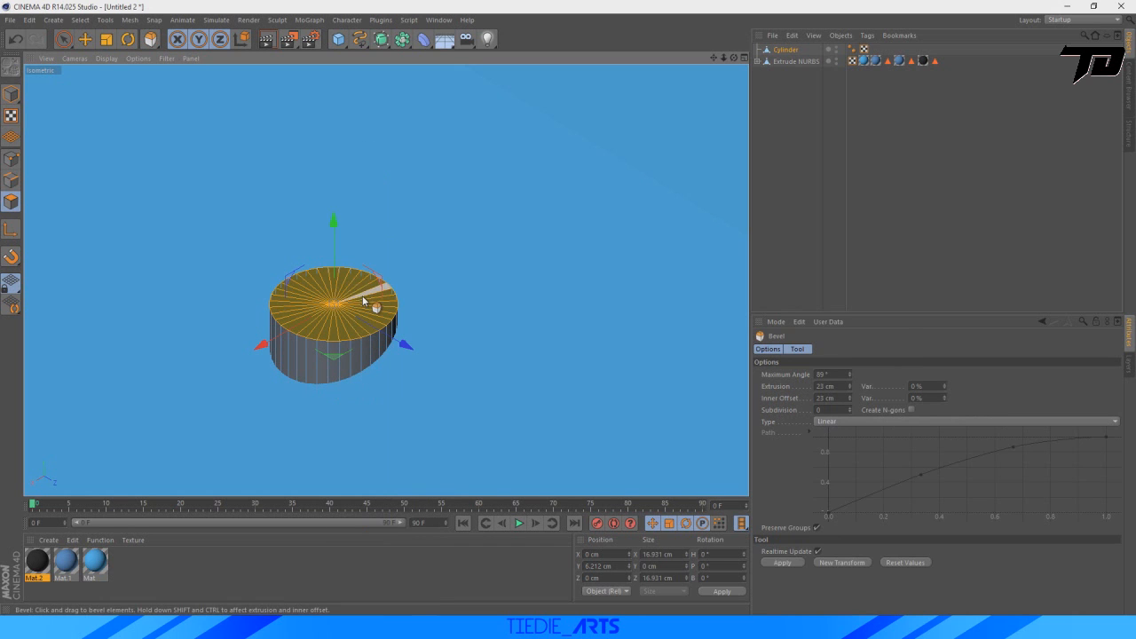
{"action": "left_click_drag", "start_coordinate": [362, 296], "coordinate": [374, 295]}
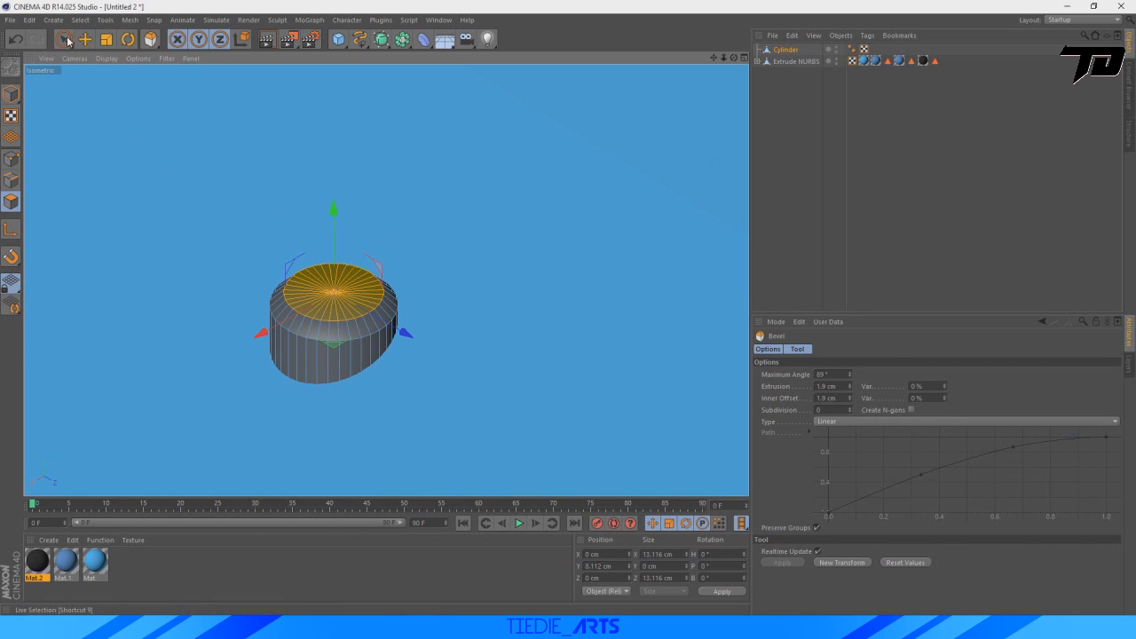
{"action": "left_click", "coordinate": [84, 40]}
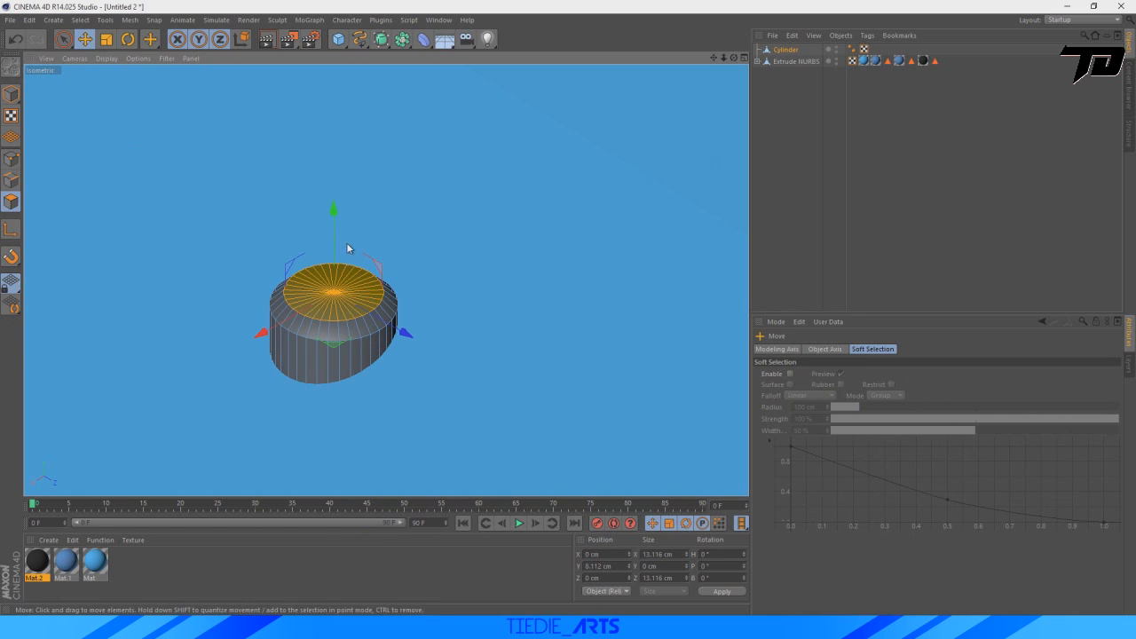
{"action": "mouse_move", "coordinate": [337, 212]}
{"action": "left_mouse_down"}
{"action": "mouse_move", "coordinate": [339, 228]}
{"action": "mouse_move", "coordinate": [341, 203]}
{"action": "mouse_move", "coordinate": [344, 221]}
{"action": "mouse_move", "coordinate": [335, 219]}
{"action": "left_mouse_up"}
{"action": "key", "text": "ctrl+z"}
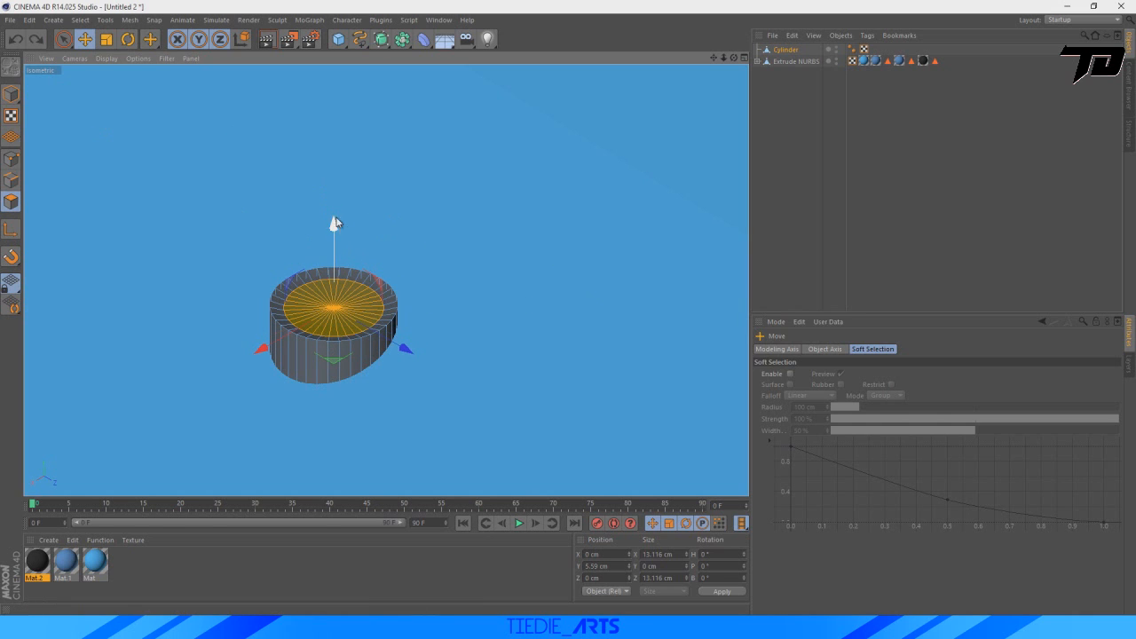
Bevel the button's sunken inner faces by 0.9 cm and deselect the cylinder to check its shape.
{"action": "right_click", "coordinate": [352, 309]}
{"action": "left_click", "coordinate": [398, 341]}
{"action": "left_click_drag", "start_coordinate": [352, 308], "coordinate": [367, 308]}
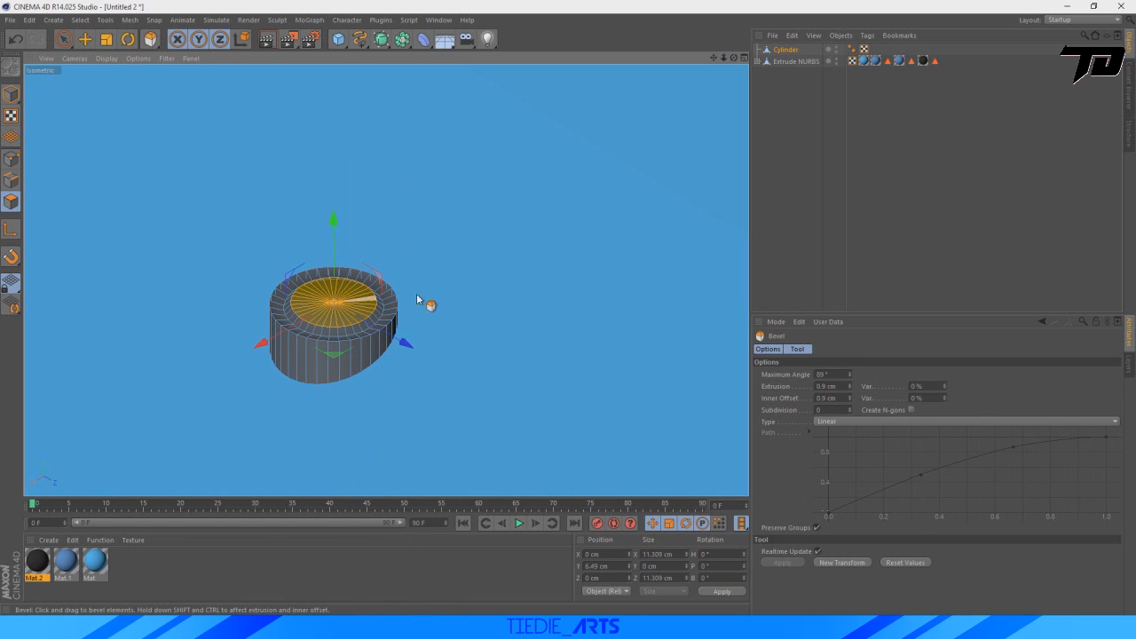
{"action": "left_click", "coordinate": [790, 232]}
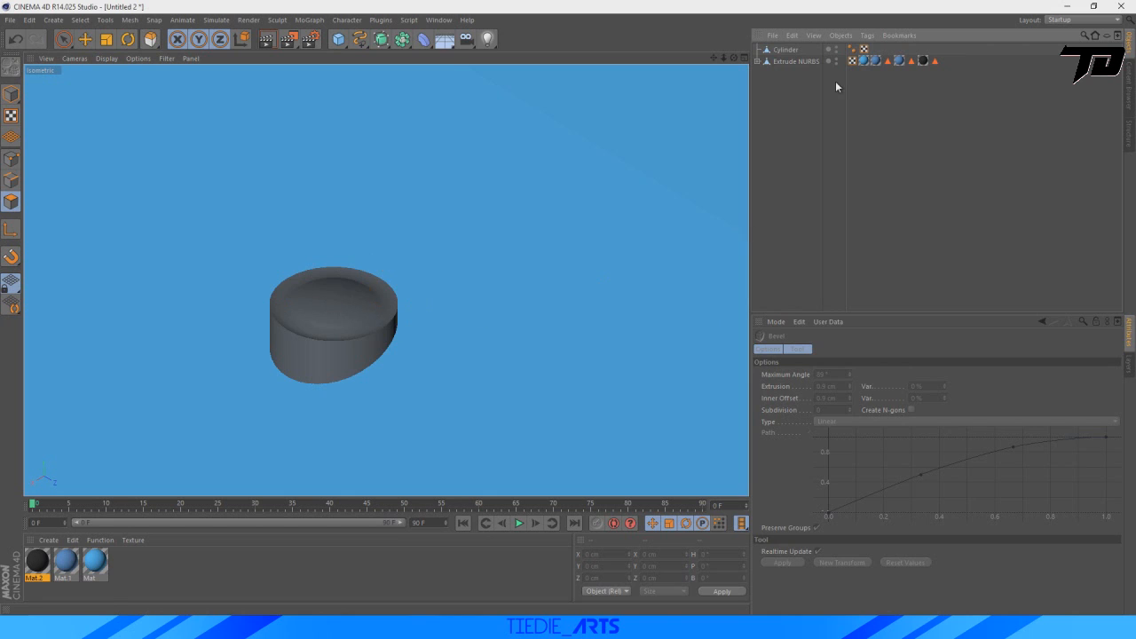
{"action": "left_click", "coordinate": [779, 53]}
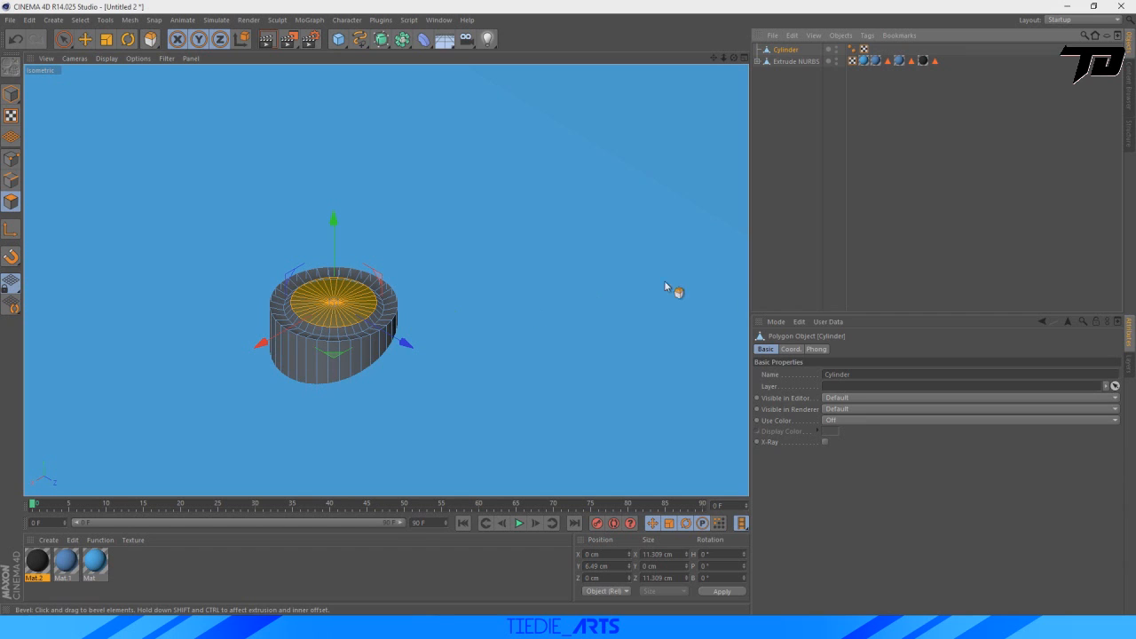
{"action": "left_click", "coordinate": [580, 279]}
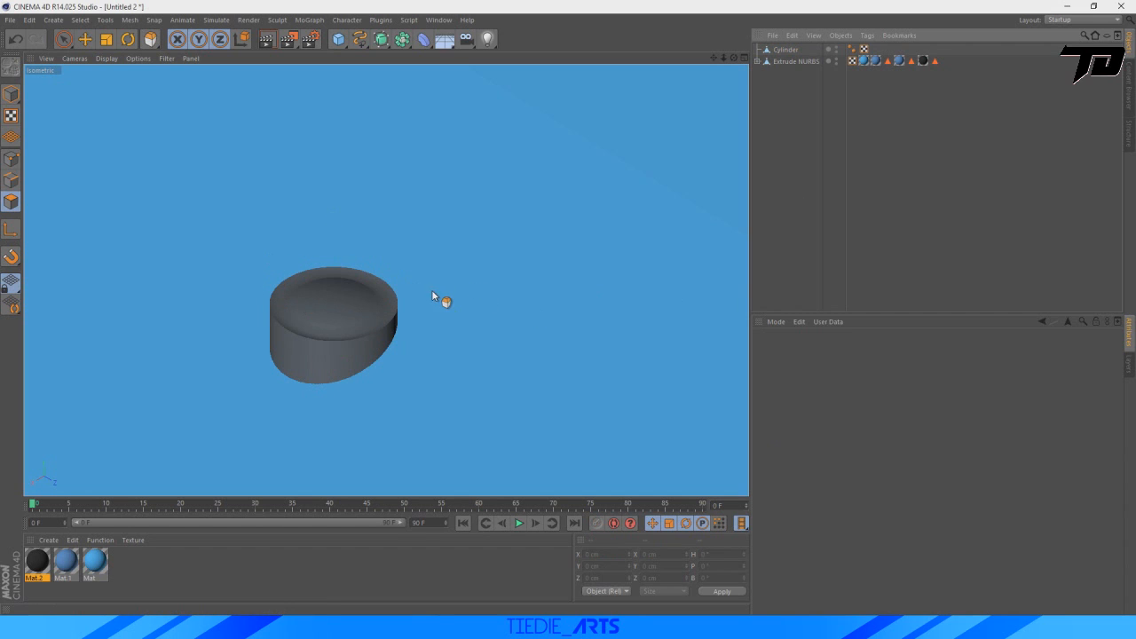
Create a material without specular and set its color to light red, RGB 255, 101, 101.
{"action": "double_click", "coordinate": [142, 573]}
{"action": "double_click", "coordinate": [37, 562]}
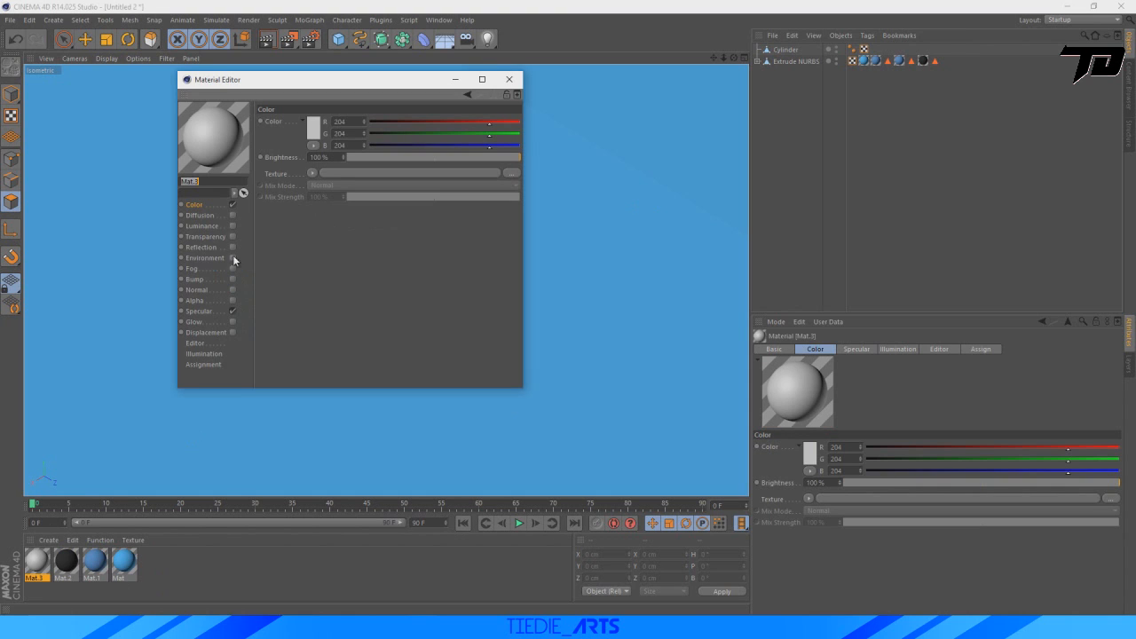
{"action": "left_click", "coordinate": [233, 311]}
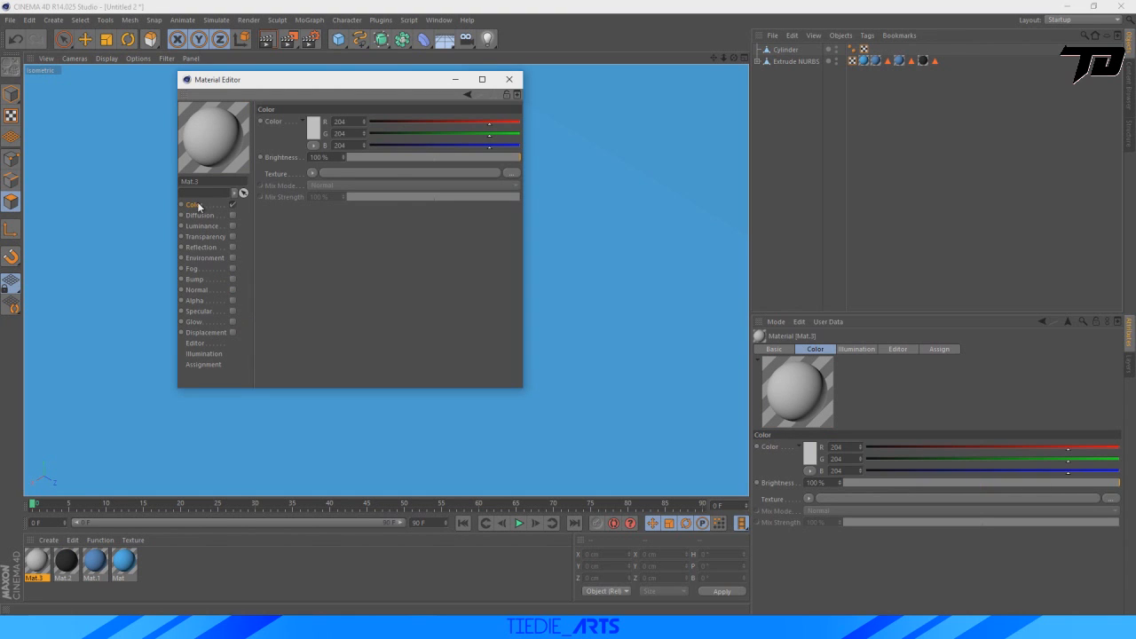
{"action": "left_click", "coordinate": [315, 138]}
{"action": "left_click", "coordinate": [307, 98]}
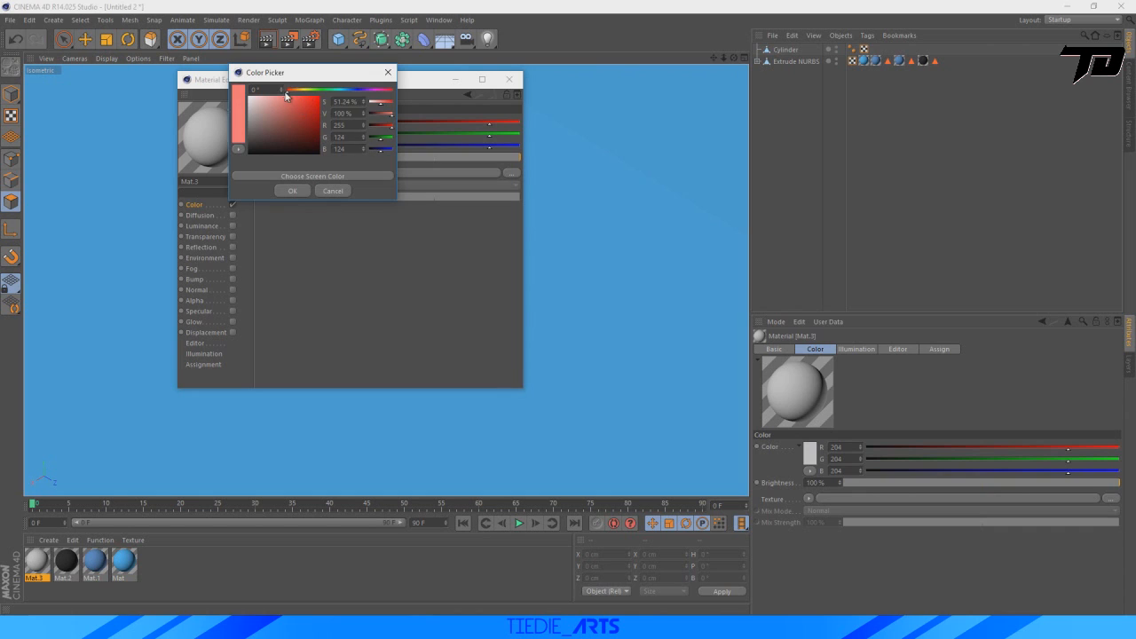
{"action": "left_click", "coordinate": [291, 94]}
{"action": "left_click", "coordinate": [292, 190]}
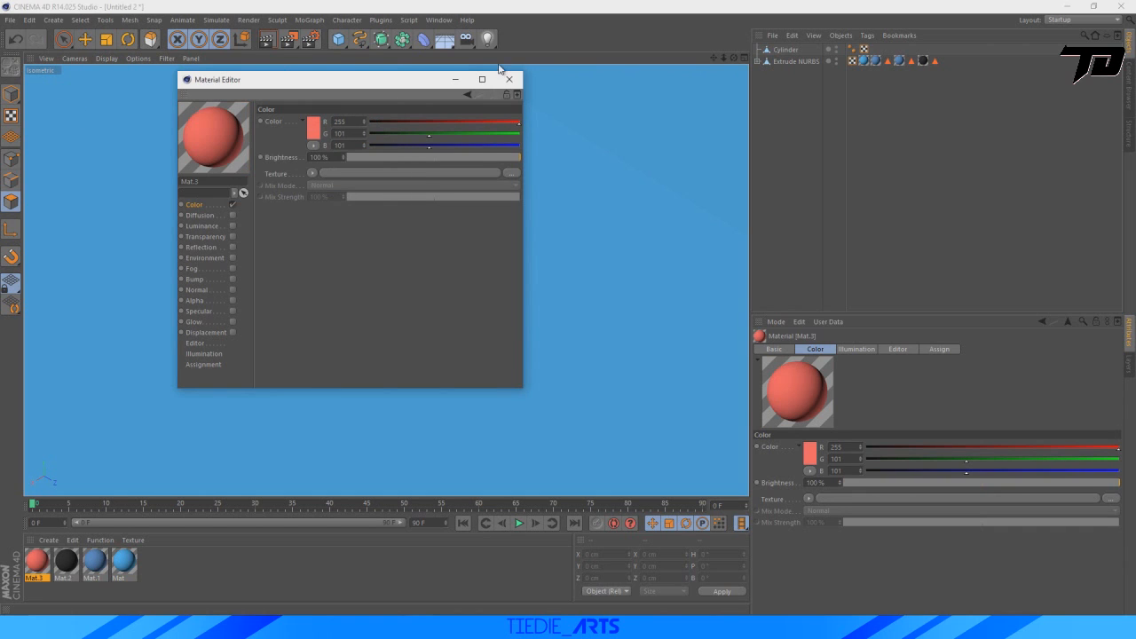
{"action": "left_click", "coordinate": [503, 79]}
Apply the light red material to the button cylinder.
{"action": "left_click_drag", "start_coordinate": [344, 344], "coordinate": [348, 346]}
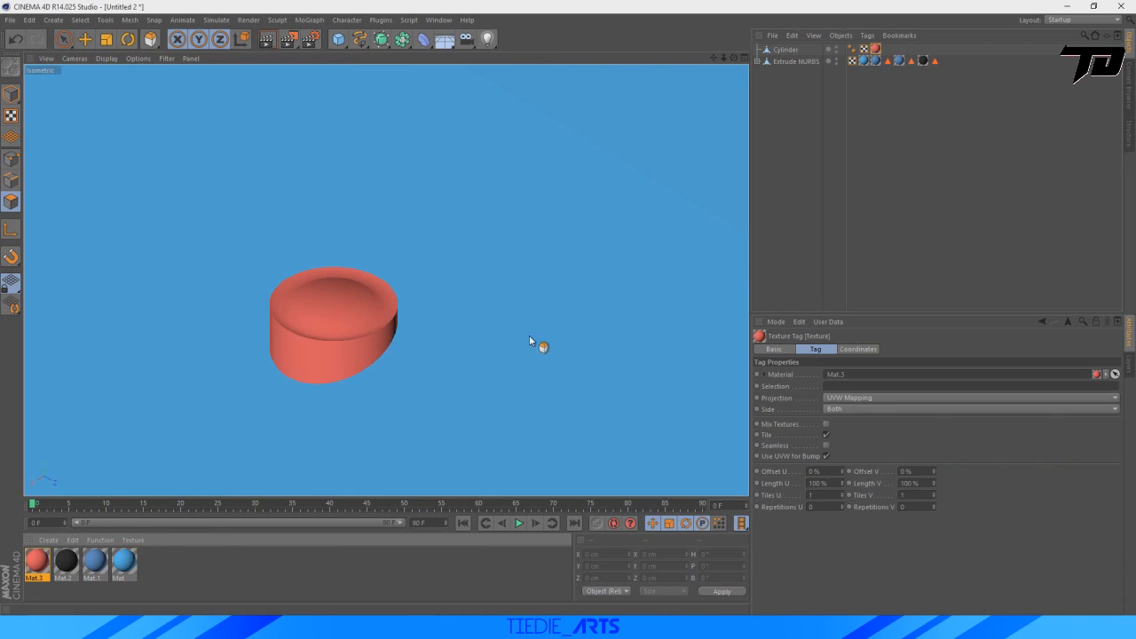
{"action": "left_click", "coordinate": [735, 255]}
{"action": "scroll", "coordinate": [675, 310], "scroll_direction": "down", "scroll_amount": 6}
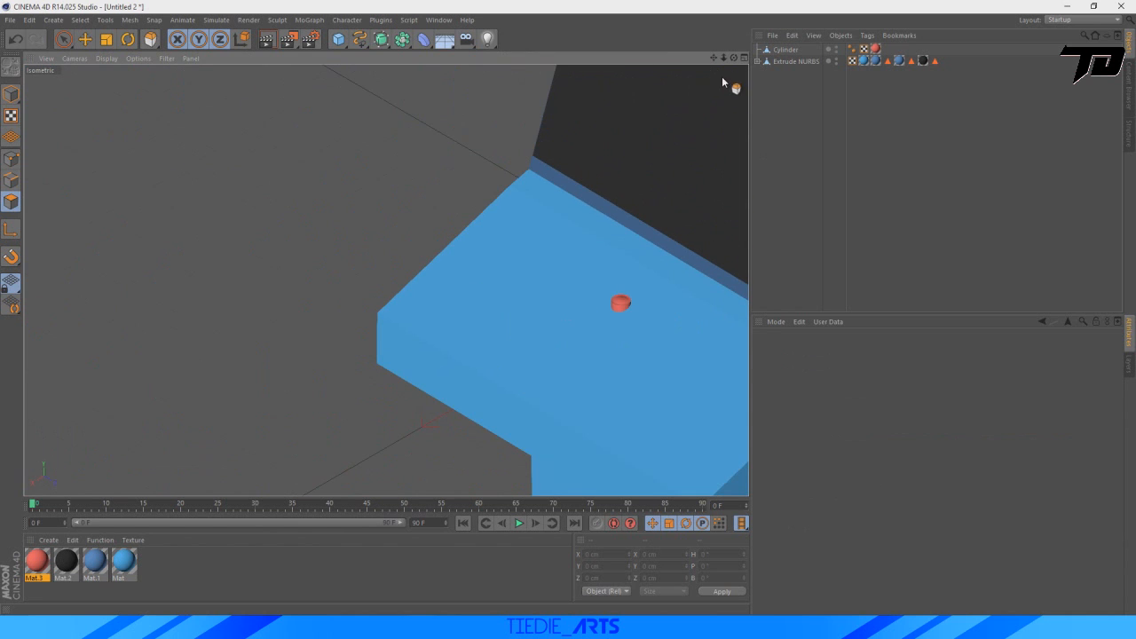
{"action": "middle_click_drag", "start_coordinate": [610, 297], "coordinate": [412, 298], "text": "alt"}
Tilt the whole button to a bank angle of about 17.6° to follow the control panel's slope.
{"action": "left_click", "coordinate": [777, 51]}
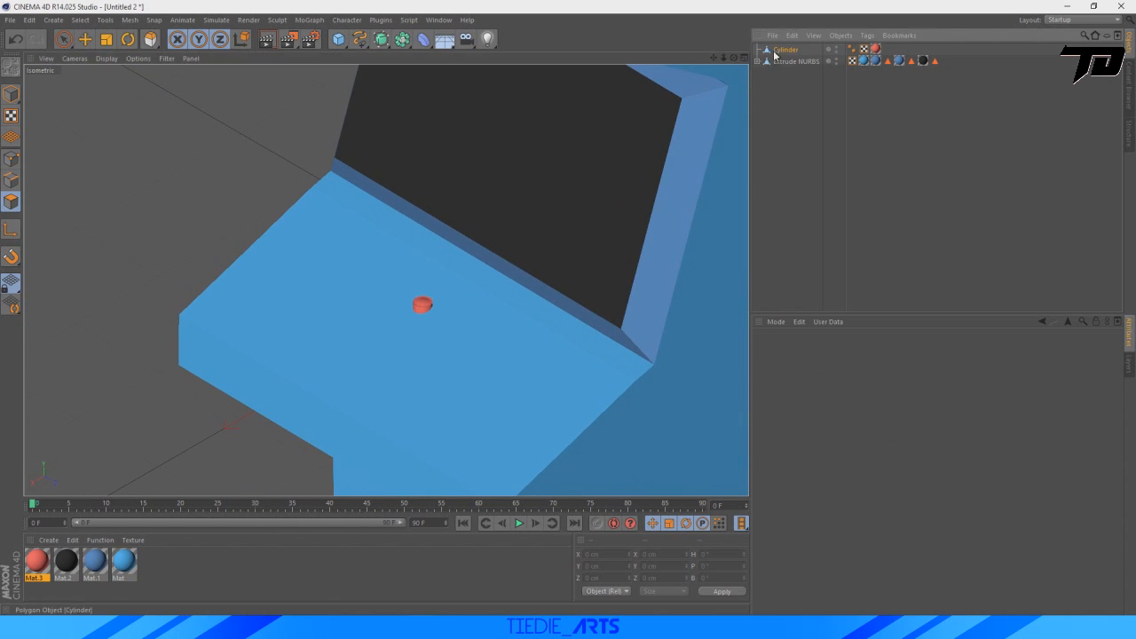
{"action": "scroll", "coordinate": [535, 297], "scroll_direction": "up", "scroll_amount": 8}
{"action": "key", "text": "r"}
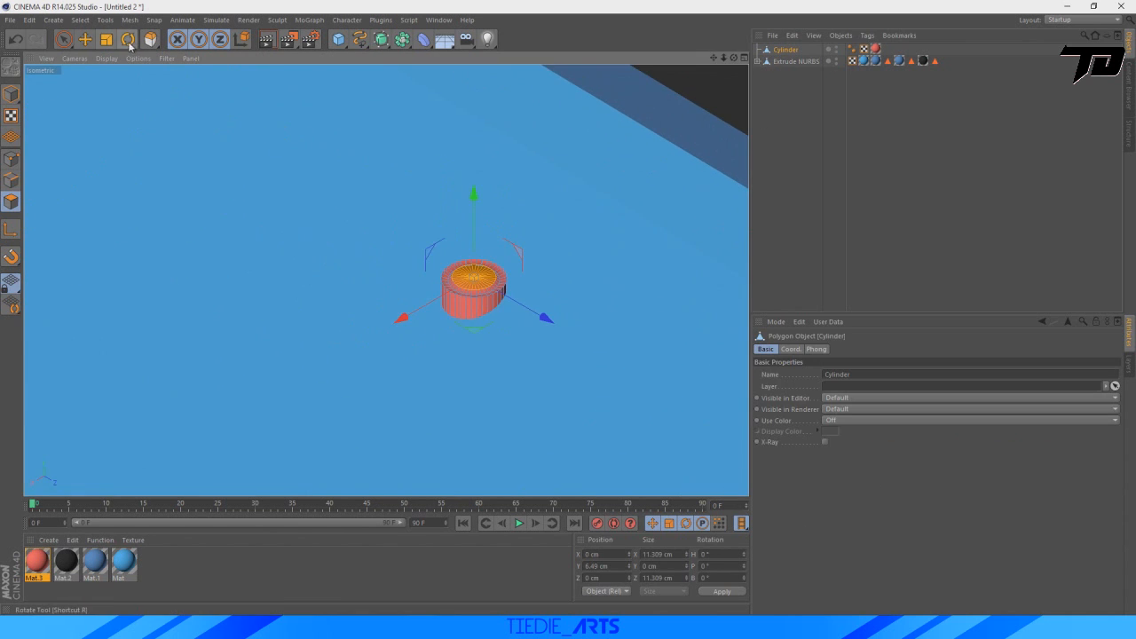
{"action": "left_click_drag", "start_coordinate": [435, 270], "coordinate": [441, 316]}
{"action": "left_click", "coordinate": [11, 94]}
{"action": "key", "text": "e"}
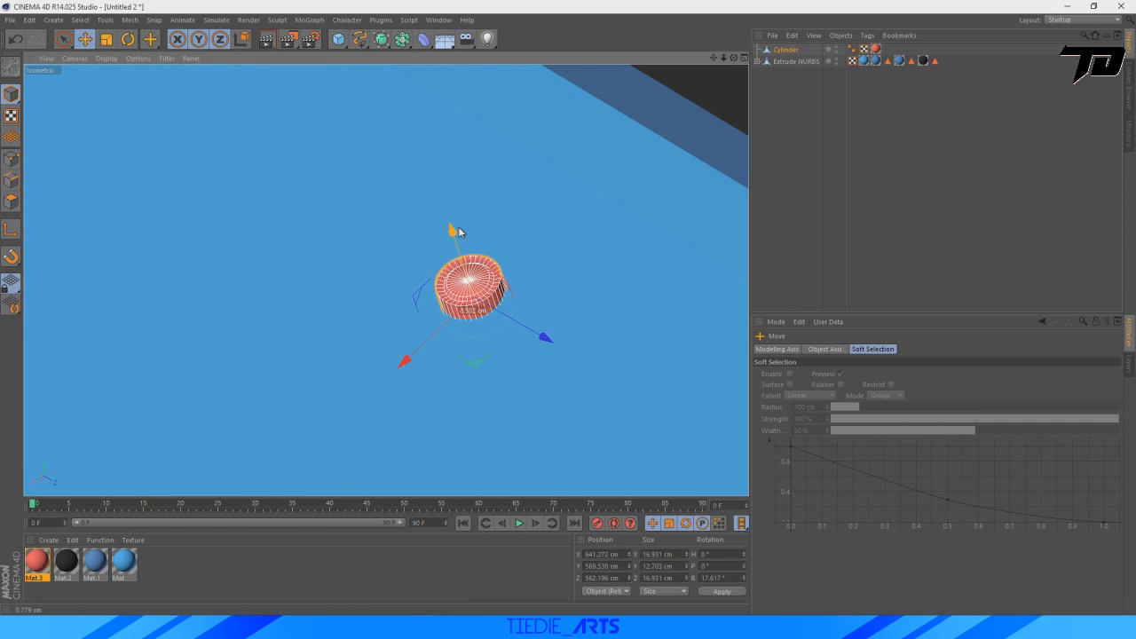
Move the tilted button along the control panel toward its outer left corner, at about X 721, Y 543, Z 420 cm.
{"action": "mouse_move", "coordinate": [458, 228]}
{"action": "left_mouse_down"}
{"action": "mouse_move", "coordinate": [464, 242]}
{"action": "mouse_move", "coordinate": [454, 231]}
{"action": "left_mouse_up"}
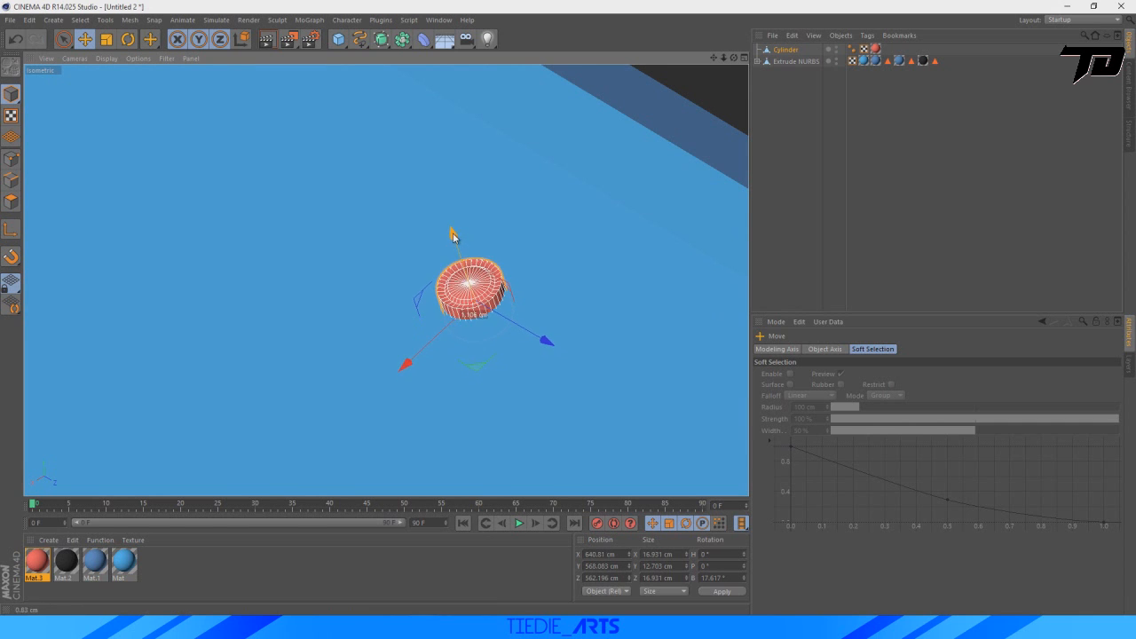
{"action": "scroll", "coordinate": [509, 318], "scroll_direction": "down", "scroll_amount": 7}
{"action": "left_click_drag", "start_coordinate": [713, 59], "coordinate": [637, 17]}
{"action": "left_click_drag", "start_coordinate": [516, 327], "coordinate": [429, 284]}
{"action": "left_click_drag", "start_coordinate": [291, 302], "coordinate": [264, 320]}
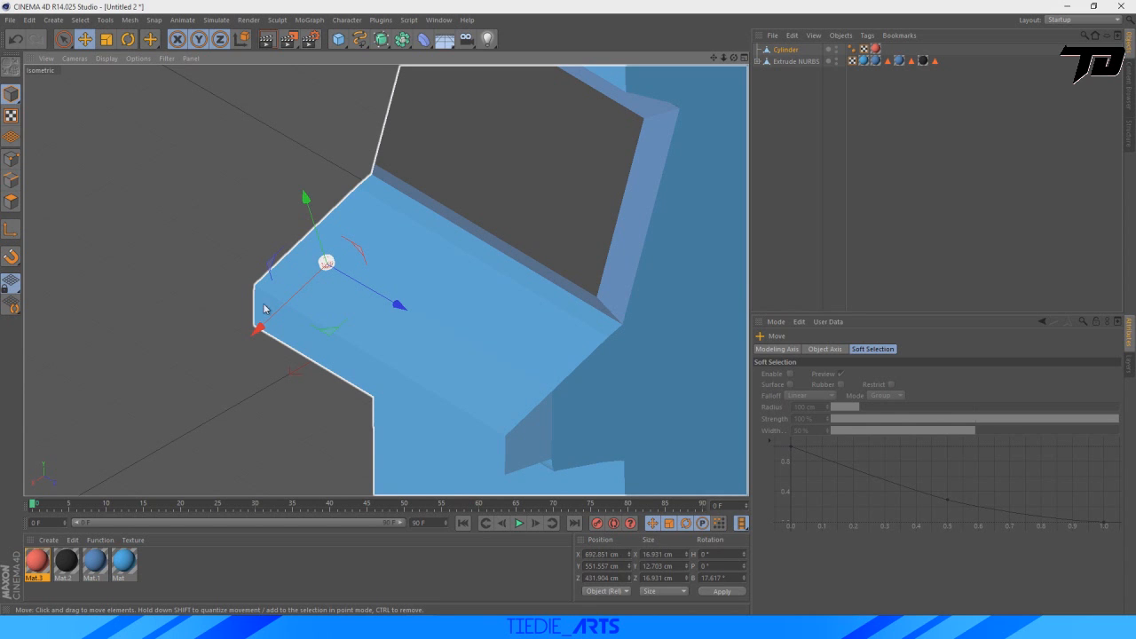
{"action": "left_click_drag", "start_coordinate": [390, 308], "coordinate": [231, 342]}
Sink the button into the panel surface and shift it closer to the corner, at about X 729, Y 535, Z 412 cm.
{"action": "scroll", "coordinate": [197, 341], "scroll_direction": "up", "scroll_amount": 3}
{"action": "scroll", "coordinate": [367, 247], "scroll_direction": "up", "scroll_amount": 8}
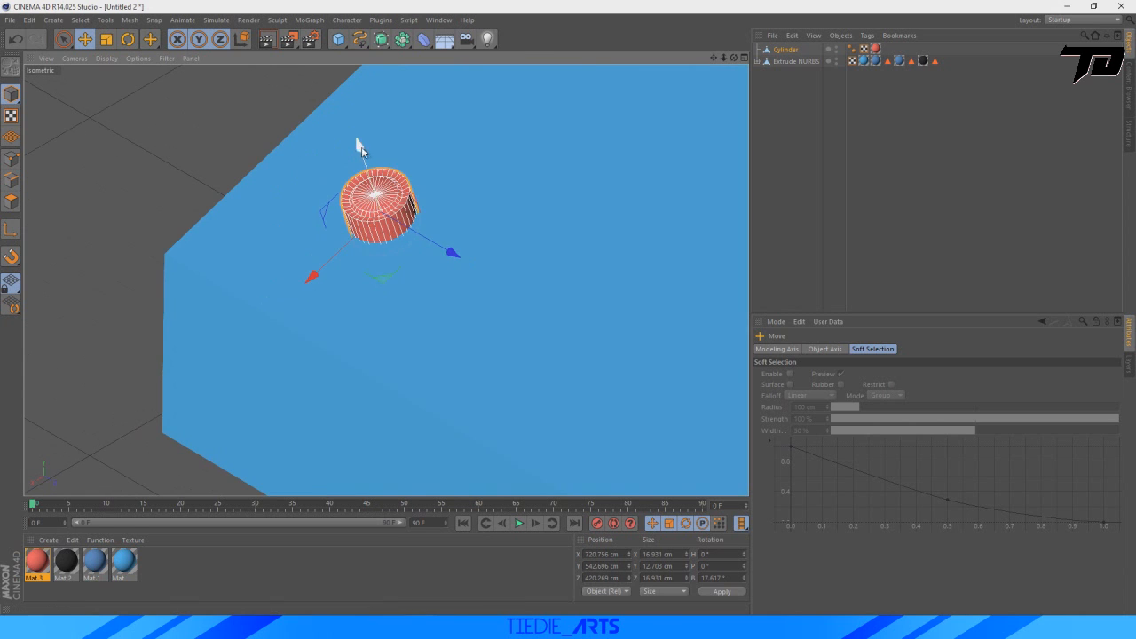
{"action": "left_click_drag", "start_coordinate": [360, 147], "coordinate": [378, 164]}
{"action": "left_click_drag", "start_coordinate": [334, 295], "coordinate": [284, 316]}
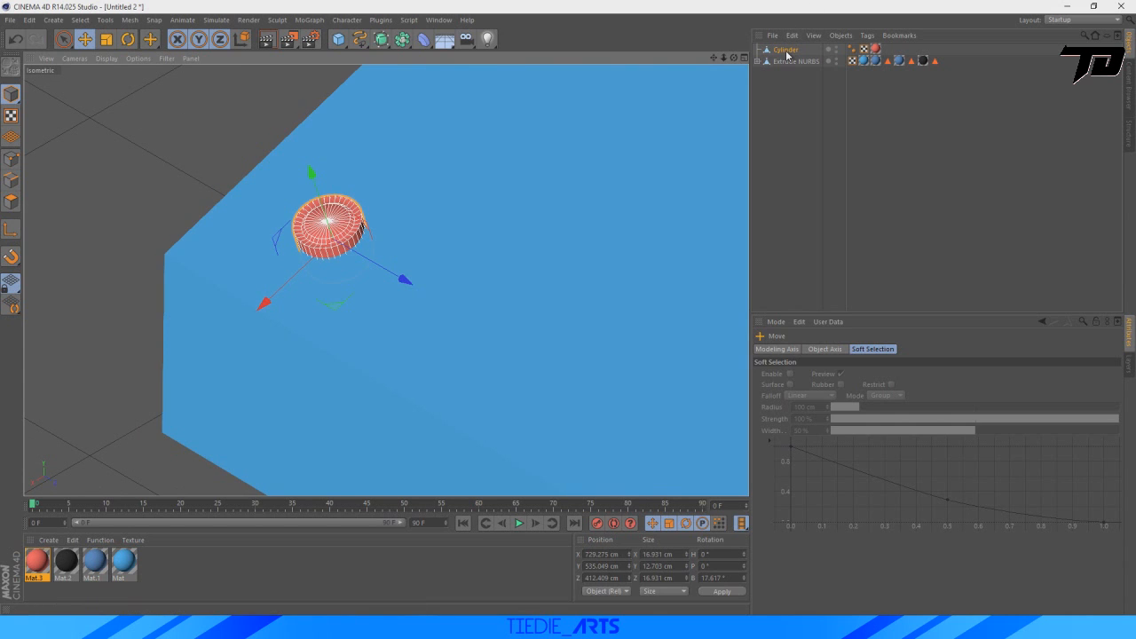
Duplicate the red button and place the copy beside it on the panel, at about X 711, Y 541, Z 430 cm.
{"action": "left_click", "coordinate": [785, 50]}
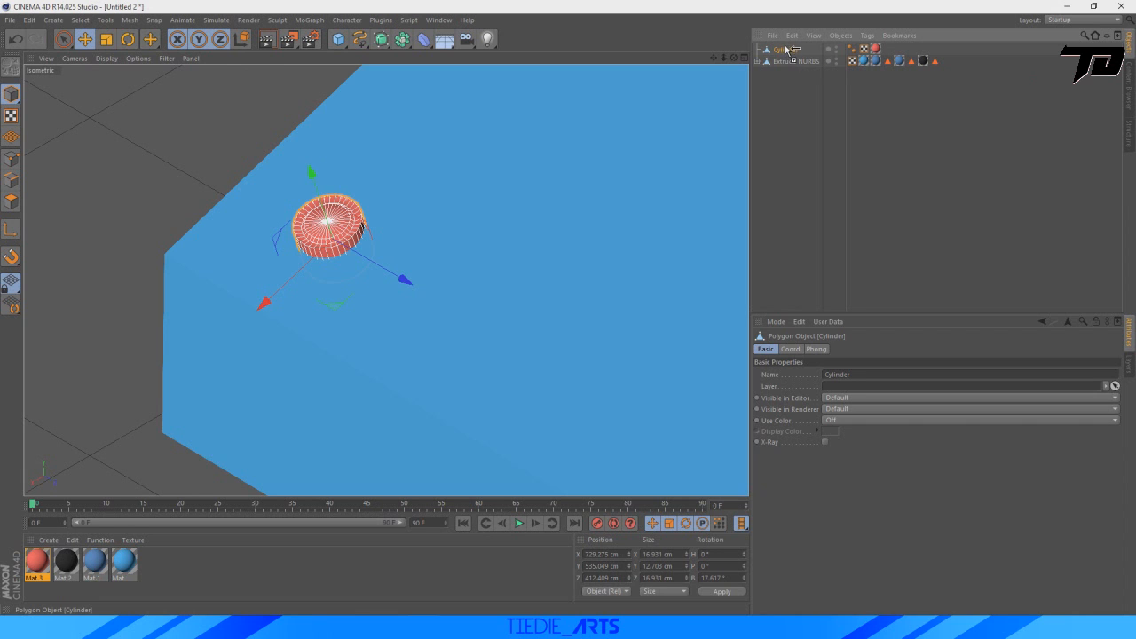
{"action": "left_click_drag", "start_coordinate": [786, 49], "coordinate": [785, 46], "text": "ctrl"}
{"action": "left_click_drag", "start_coordinate": [396, 282], "coordinate": [482, 332]}
{"action": "left_click_drag", "start_coordinate": [349, 353], "coordinate": [396, 298]}
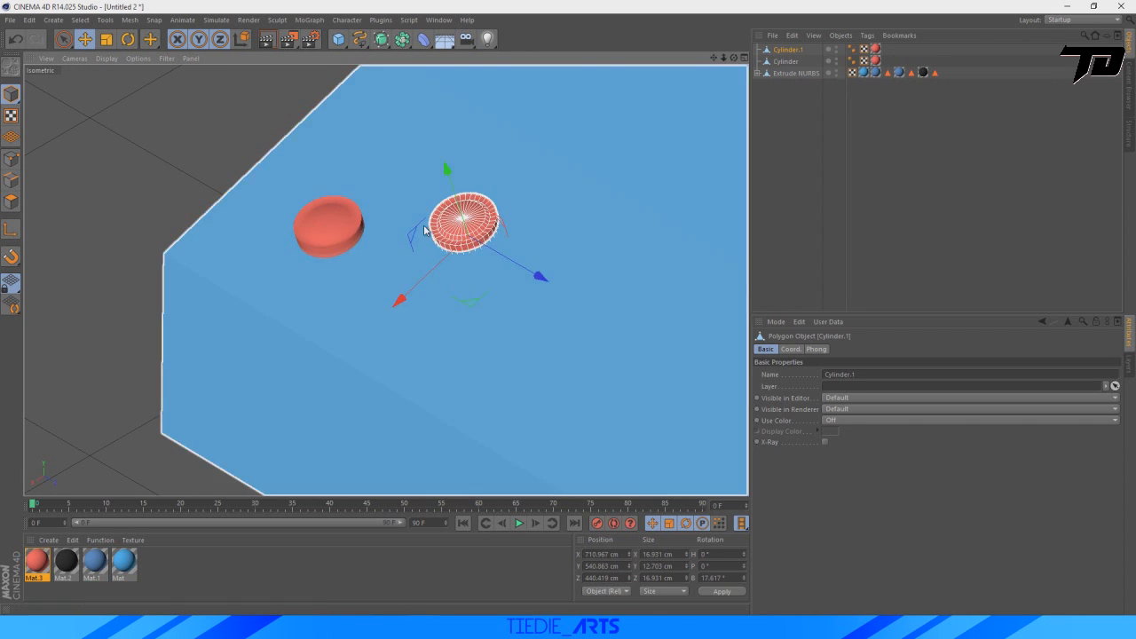
{"action": "left_click_drag", "start_coordinate": [539, 269], "coordinate": [505, 253]}
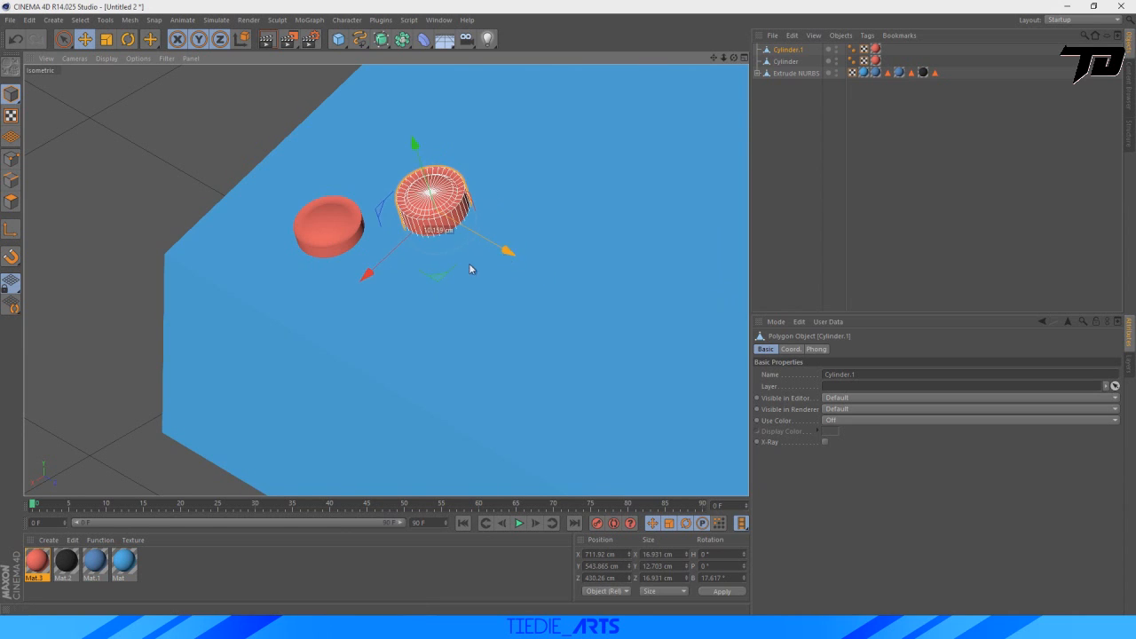
{"action": "left_click_drag", "start_coordinate": [415, 145], "coordinate": [421, 157]}
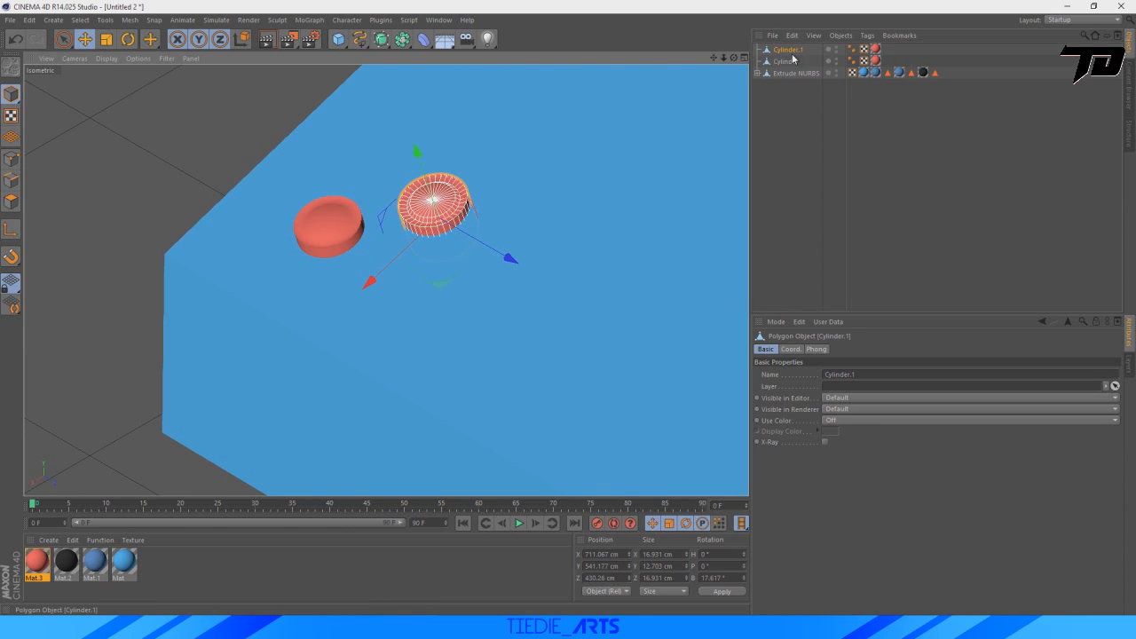
Duplicate the second button and place the third one in line on the panel, at about X 694, Y 547, Z 449 cm.
{"action": "left_click_drag", "start_coordinate": [789, 48], "coordinate": [786, 46], "text": "ctrl"}
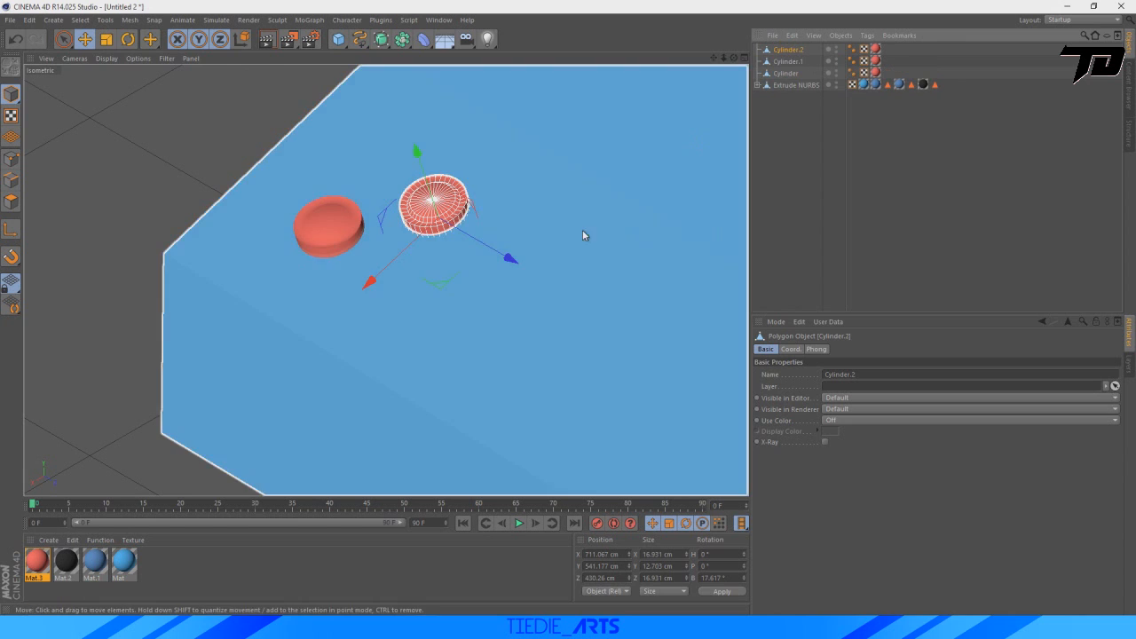
{"action": "left_click_drag", "start_coordinate": [510, 257], "coordinate": [581, 297]}
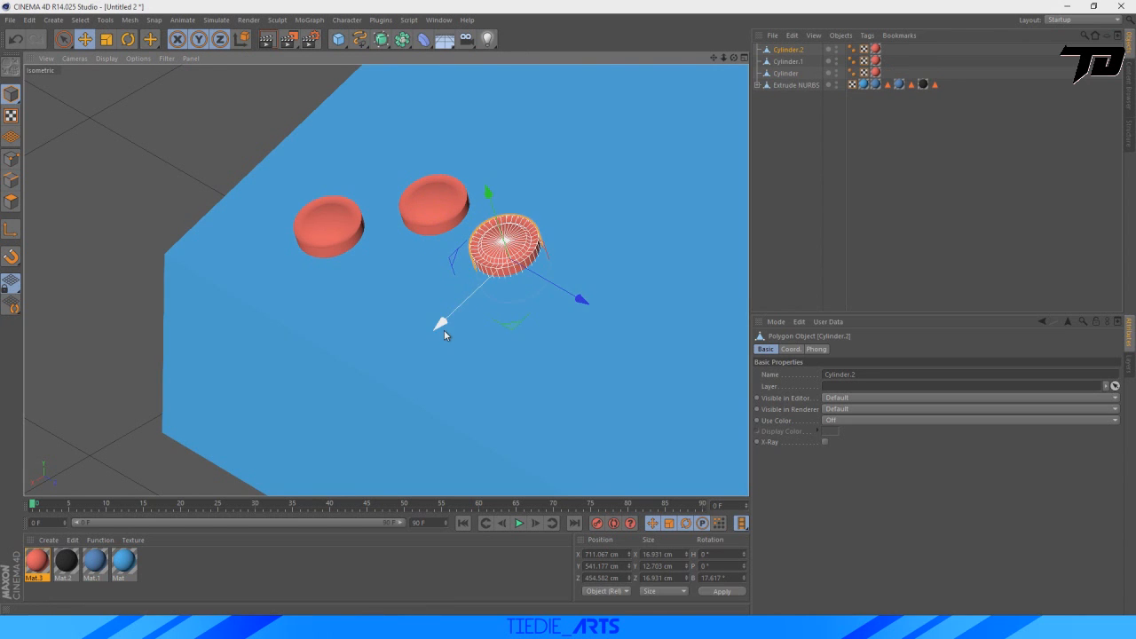
{"action": "left_click_drag", "start_coordinate": [444, 329], "coordinate": [543, 271]}
{"action": "left_click_drag", "start_coordinate": [643, 256], "coordinate": [627, 248]}
{"action": "left_click_drag", "start_coordinate": [523, 139], "coordinate": [521, 135]}
{"action": "scroll", "coordinate": [506, 181], "scroll_direction": "down", "scroll_amount": 8}
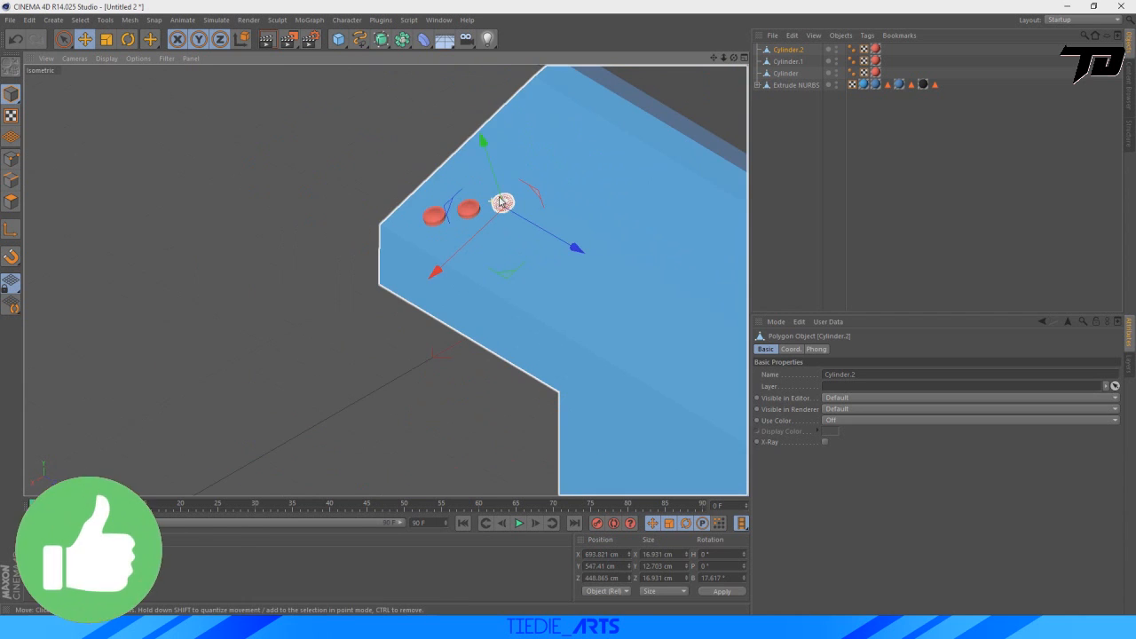
Duplicate the third red button and place the copy below the row on the panel, at about X 732, Y 535, Z 468 cm.
{"action": "left_click_drag", "start_coordinate": [713, 57], "coordinate": [683, 89]}
{"action": "scroll", "coordinate": [348, 262], "scroll_direction": "up", "scroll_amount": 10}
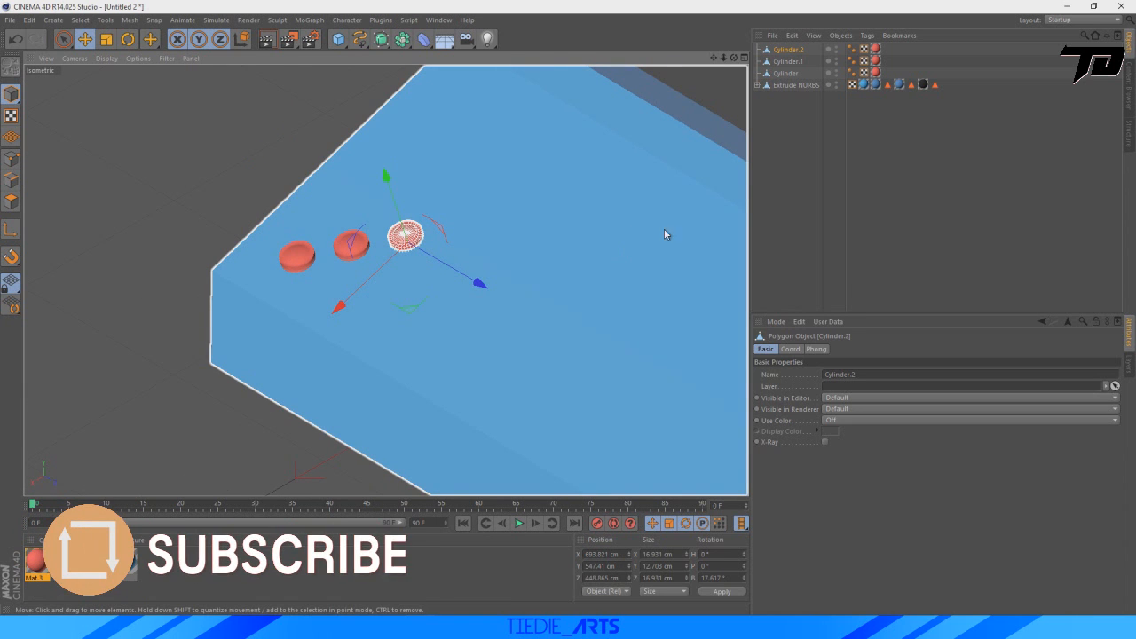
{"action": "left_click", "coordinate": [789, 50]}
{"action": "key", "text": "ctrl+c"}
{"action": "key", "text": "ctrl+v"}
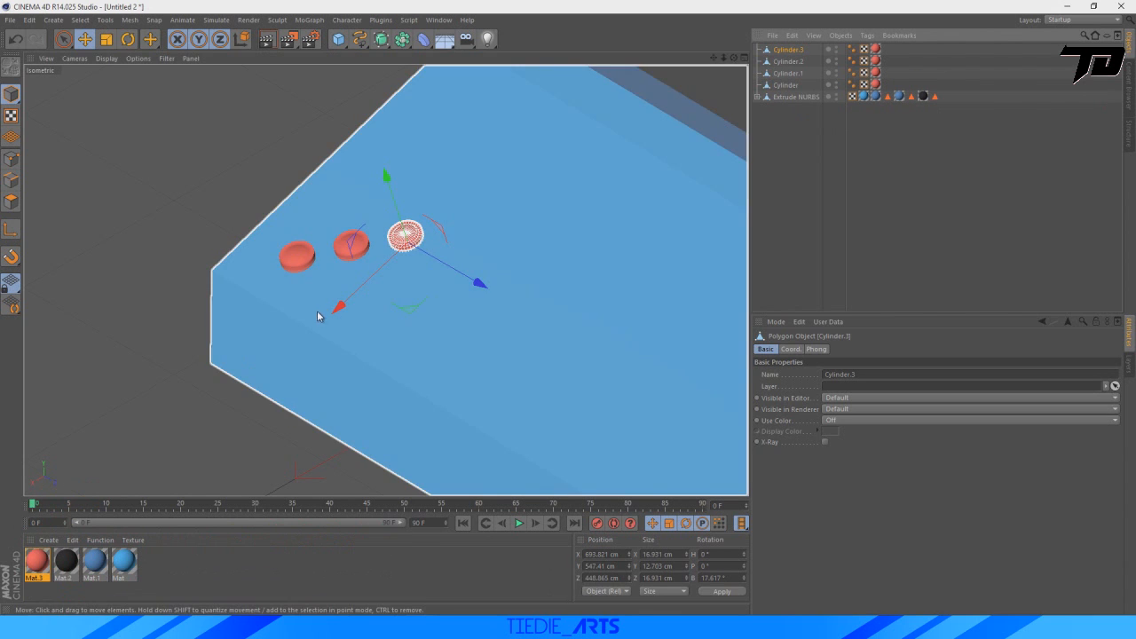
{"action": "left_click_drag", "start_coordinate": [340, 307], "coordinate": [286, 366]}
{"action": "left_click_drag", "start_coordinate": [427, 344], "coordinate": [458, 359]}
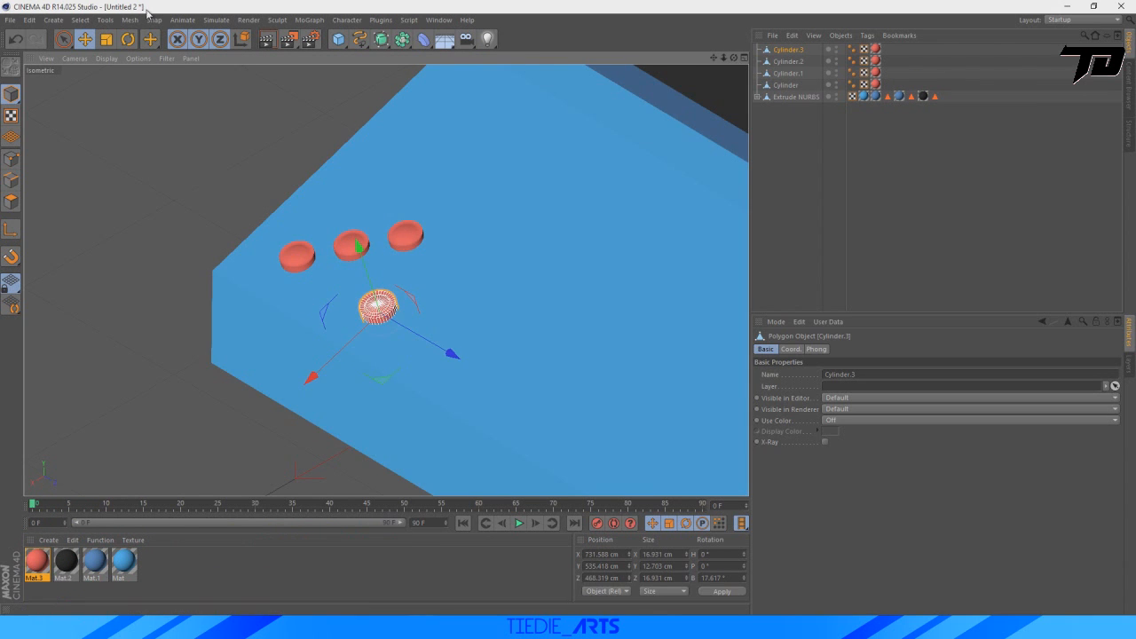
Enlarge the fourth button to about 27 cm across and sink it into the panel at about X 730, Y 531, Z 456 cm.
{"action": "left_click", "coordinate": [106, 39]}
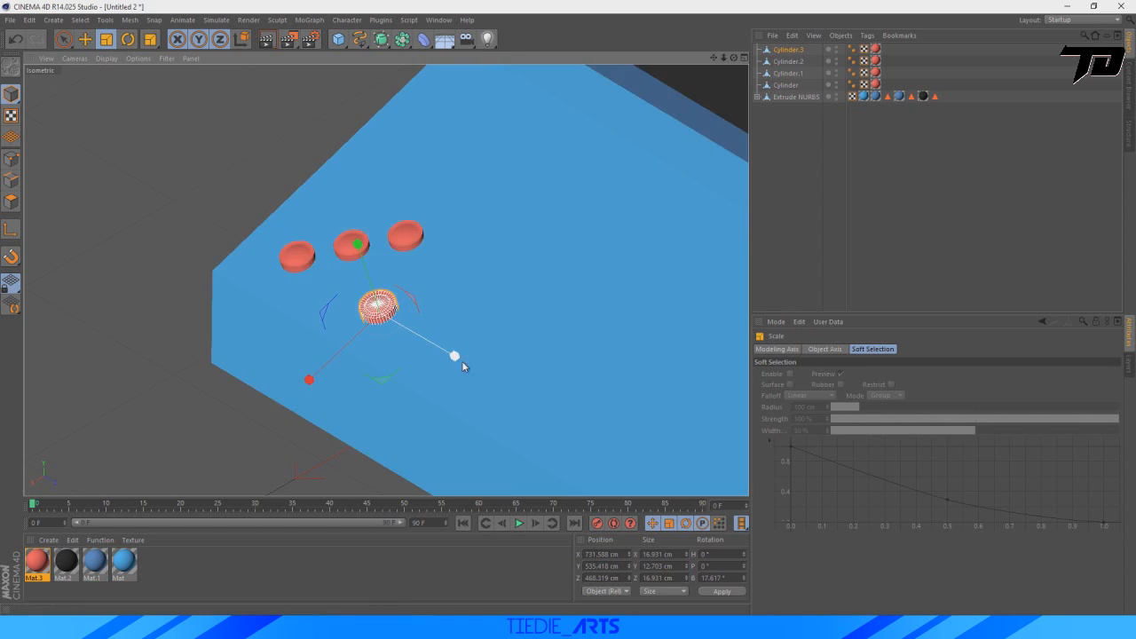
{"action": "left_click_drag", "start_coordinate": [380, 398], "coordinate": [649, 294]}
{"action": "left_click", "coordinate": [85, 39]}
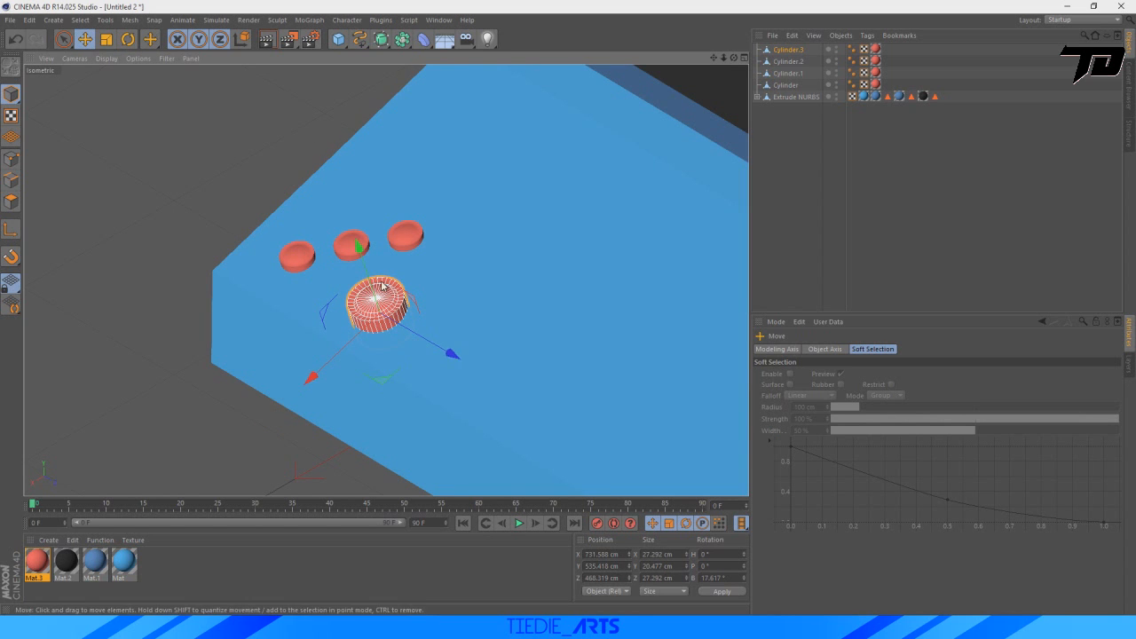
{"action": "left_click_drag", "start_coordinate": [364, 246], "coordinate": [368, 257]}
{"action": "left_click_drag", "start_coordinate": [453, 360], "coordinate": [440, 355]}
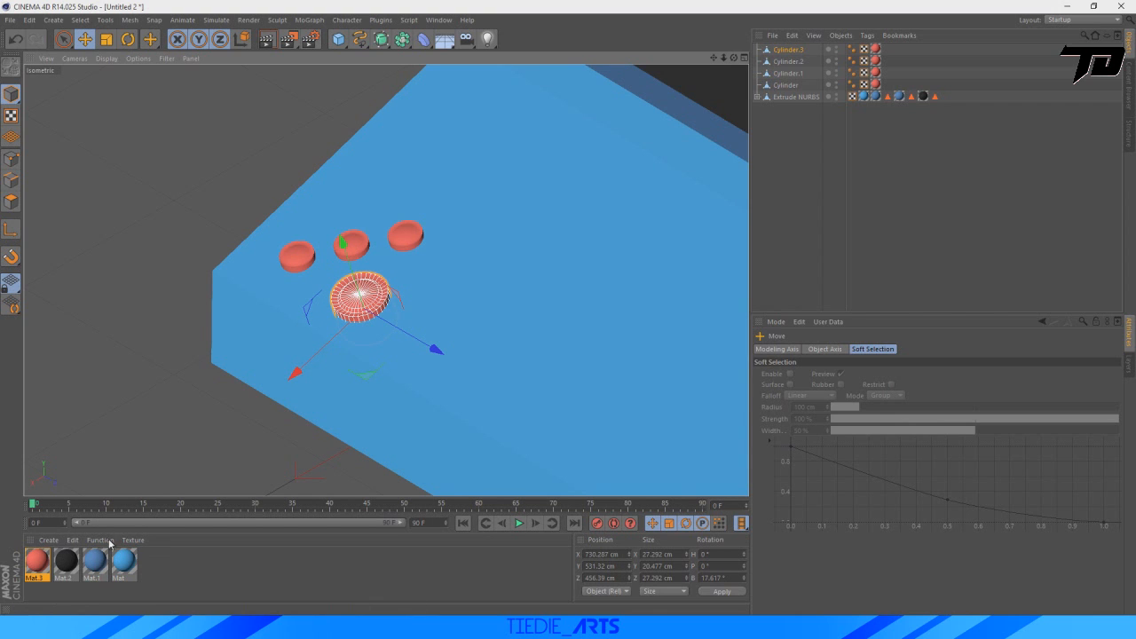
Duplicate the red material, recolor the copy light orange (RGB 255, 193, 101) and apply it to the large button.
{"action": "left_click_drag", "start_coordinate": [34, 559], "coordinate": [82, 580], "text": "ctrl"}
{"action": "double_click", "coordinate": [147, 562]}
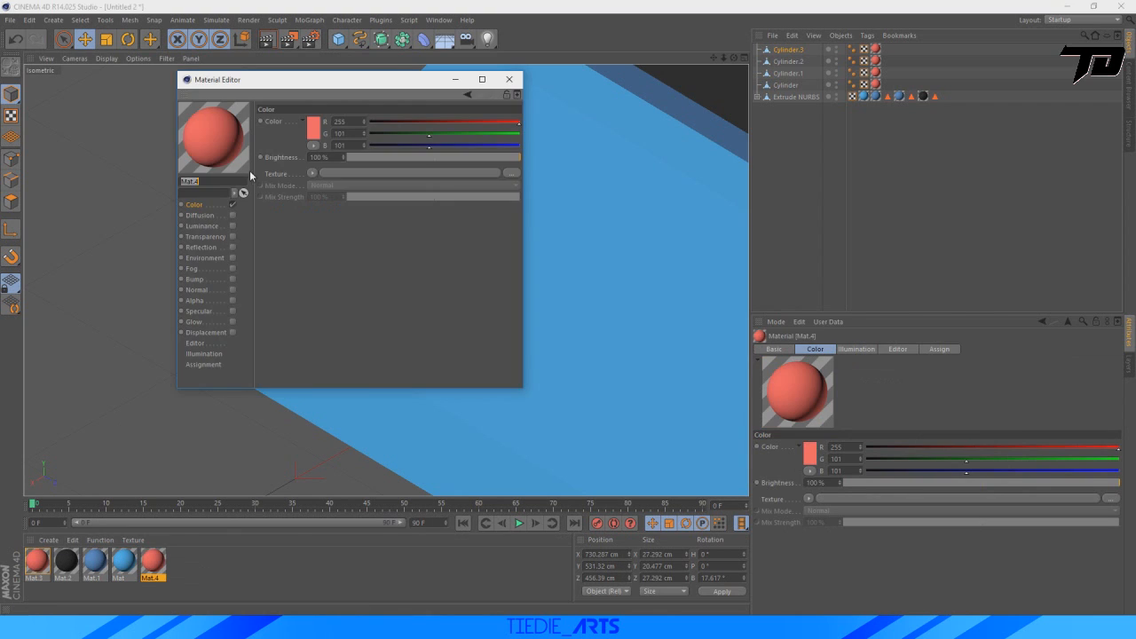
{"action": "left_click", "coordinate": [314, 129]}
{"action": "left_click", "coordinate": [301, 82]}
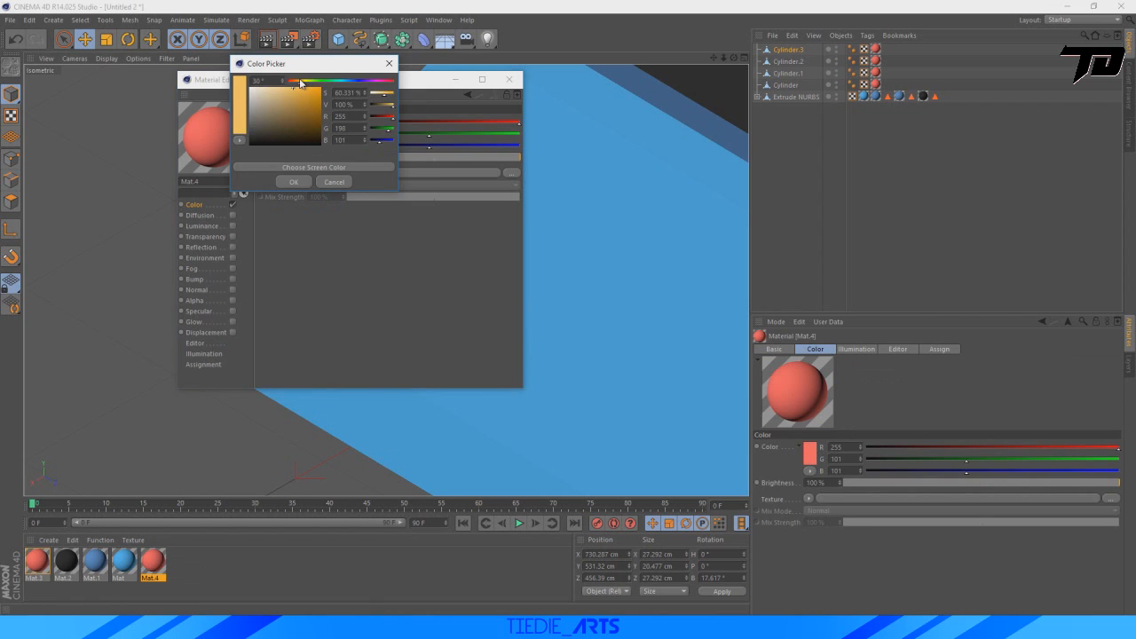
{"action": "left_click", "coordinate": [293, 182]}
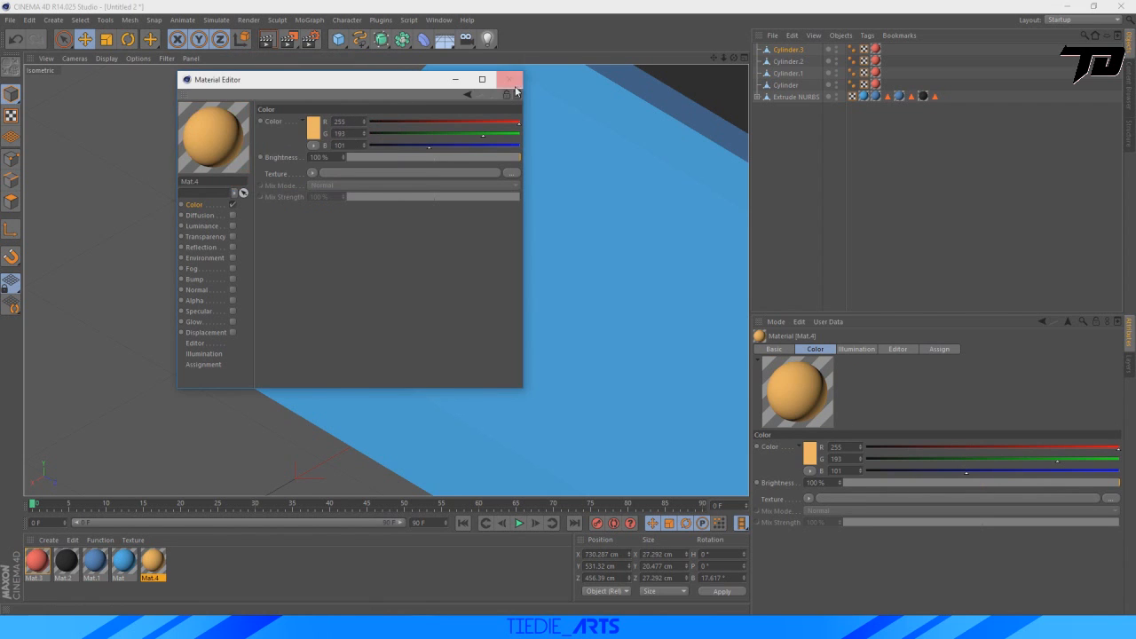
{"action": "left_click", "coordinate": [509, 79]}
{"action": "left_click_drag", "start_coordinate": [158, 565], "coordinate": [787, 51]}
{"action": "left_click", "coordinate": [825, 186]}
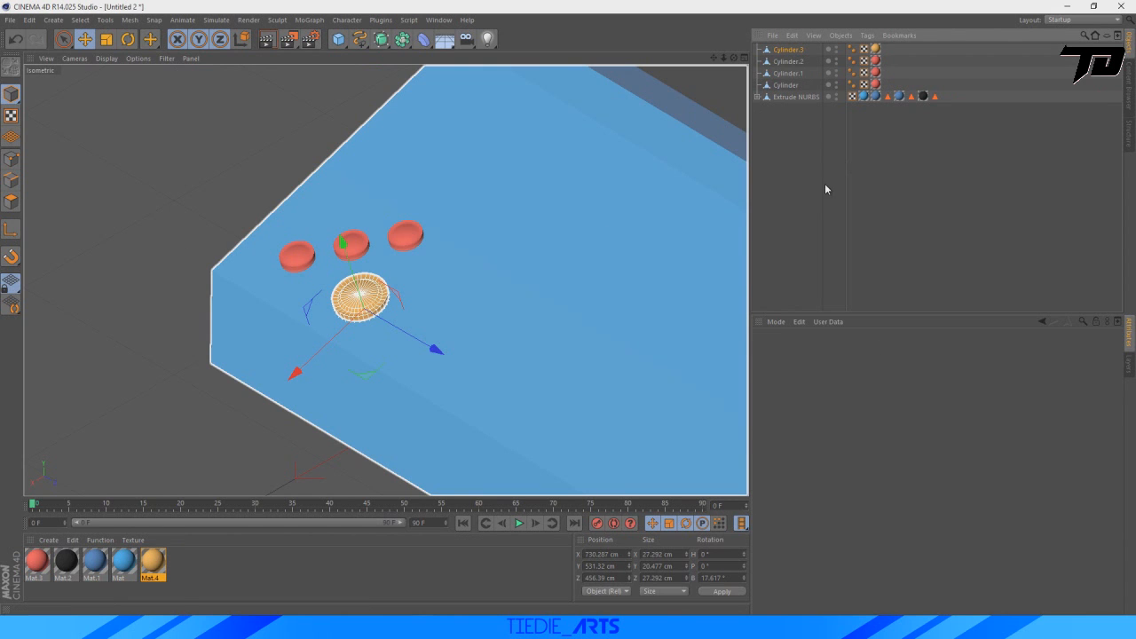
Select all four buttons and shift them together slightly up the panel, to about X 697, Y 544, Z 427 cm.
{"action": "scroll", "coordinate": [439, 332], "scroll_direction": "down", "scroll_amount": 5}
{"action": "scroll", "coordinate": [634, 223], "scroll_direction": "up", "scroll_amount": 4}
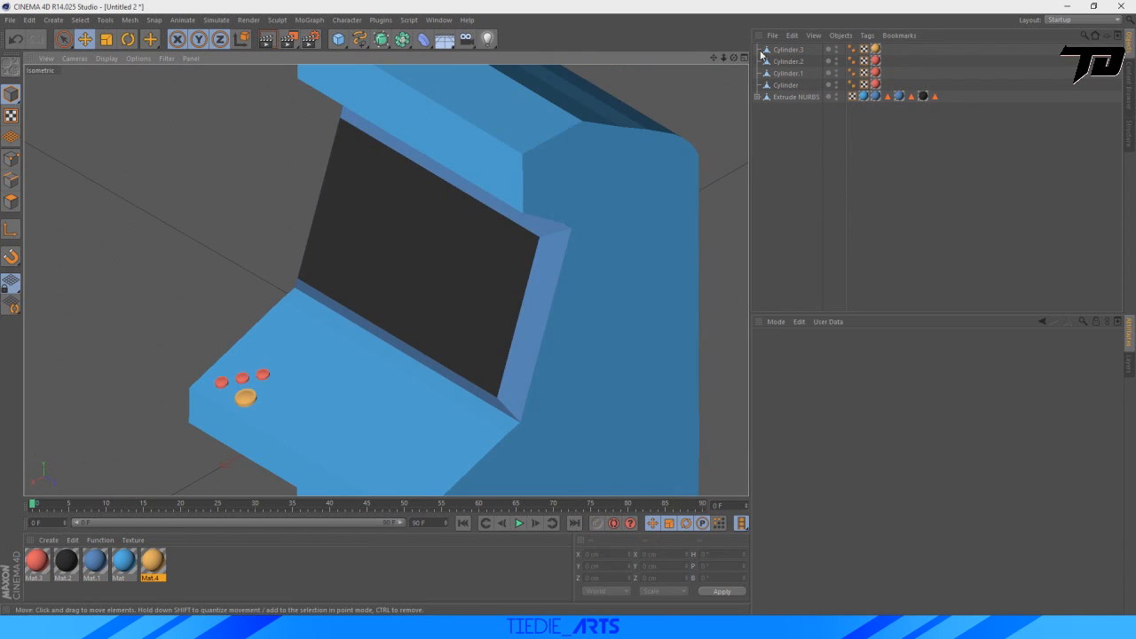
{"action": "mouse_move", "coordinate": [714, 58]}
{"action": "left_mouse_down"}
{"action": "mouse_move", "coordinate": [813, 0]}
{"action": "mouse_move", "coordinate": [728, 50]}
{"action": "left_mouse_up"}
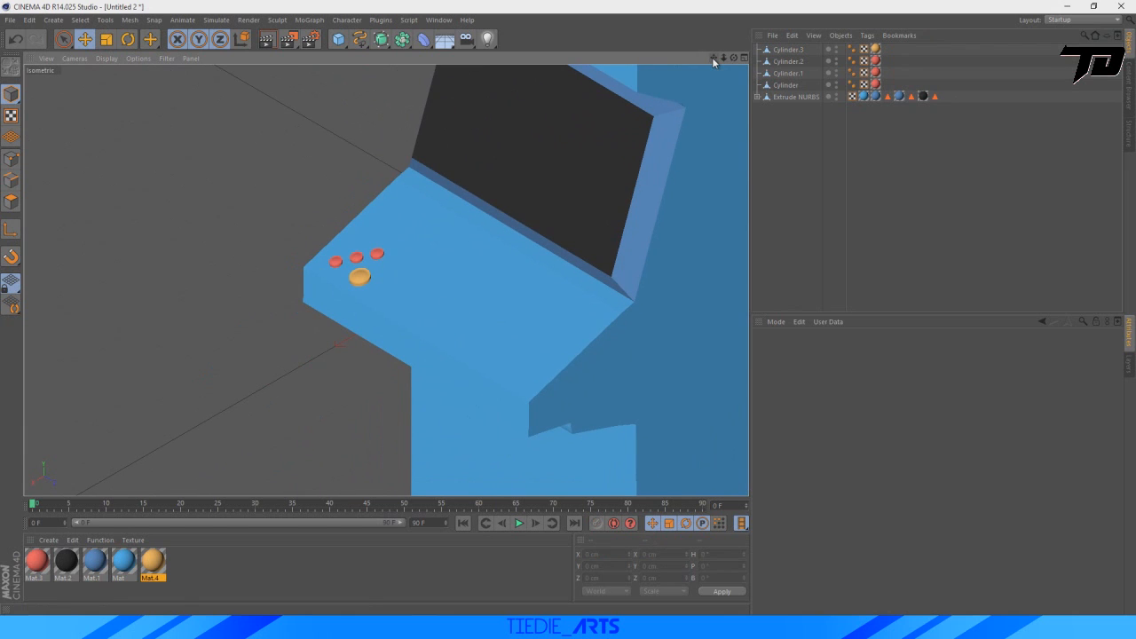
{"action": "left_click", "coordinate": [782, 86]}
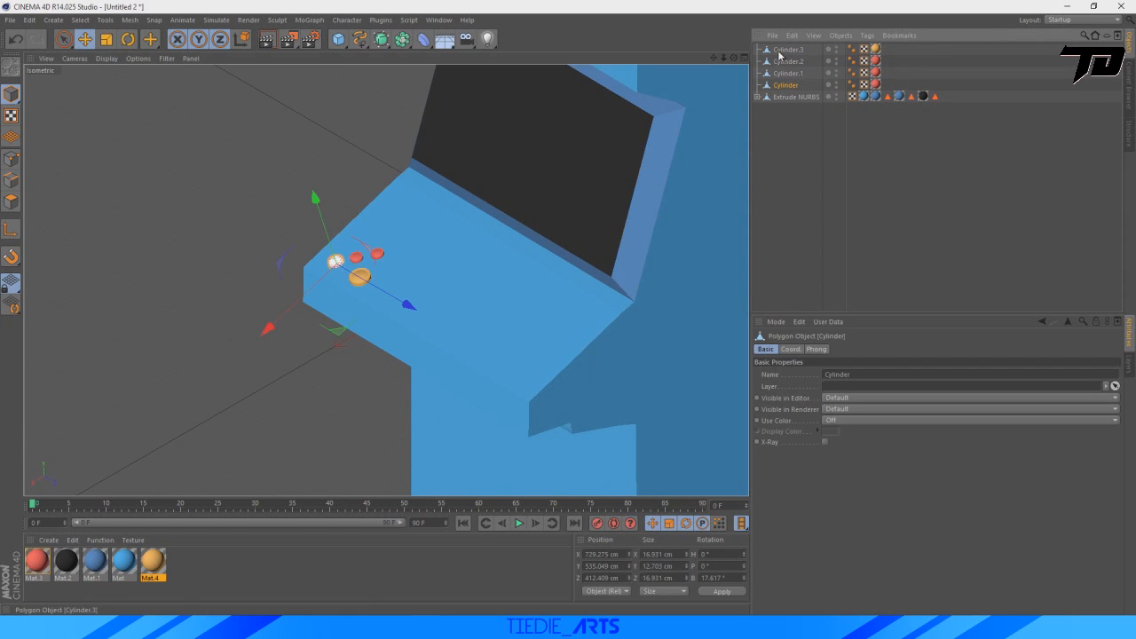
{"action": "left_click", "coordinate": [780, 52], "text": "shift"}
{"action": "scroll", "coordinate": [286, 267], "scroll_direction": "up", "scroll_amount": 7}
{"action": "left_click_drag", "start_coordinate": [364, 345], "coordinate": [385, 312]}
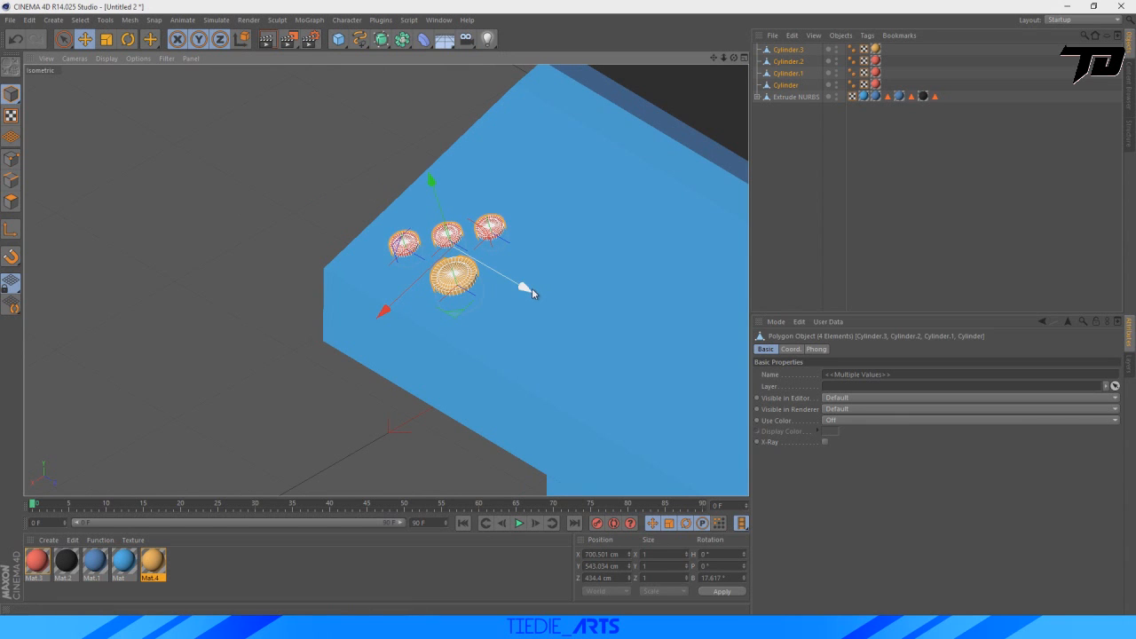
{"action": "left_click_drag", "start_coordinate": [532, 287], "coordinate": [519, 282]}
{"action": "left_click_drag", "start_coordinate": [376, 312], "coordinate": [379, 307]}
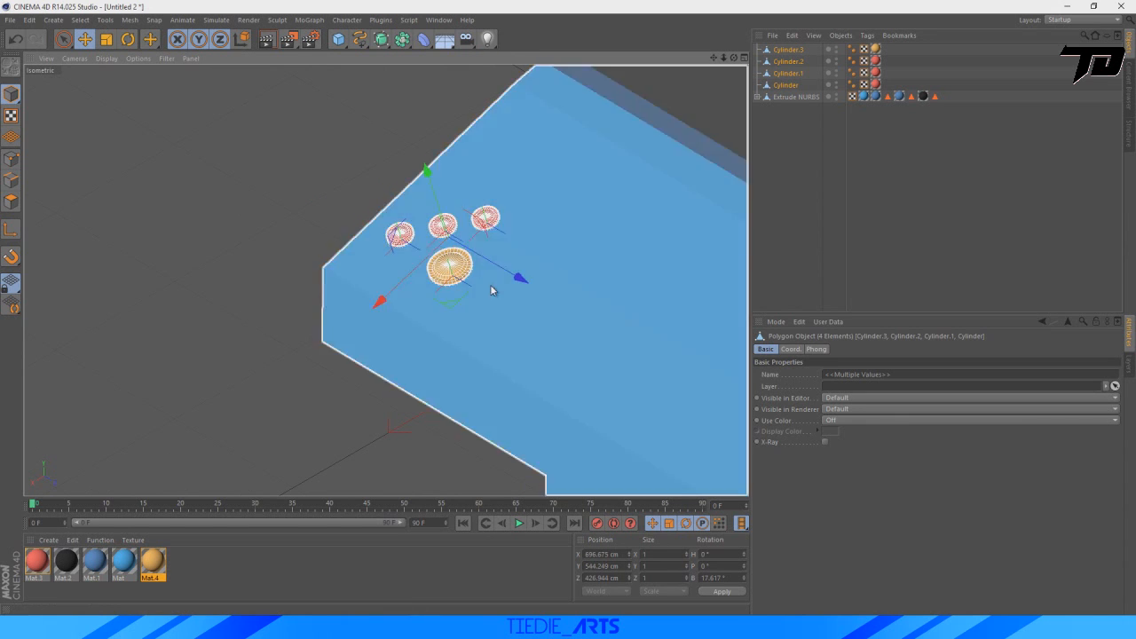
{"action": "left_click", "coordinate": [799, 216]}
Add a cylinder for the joystick shaft and move it toward the control panel, at about X 323, Y 355, Z 233 cm.
{"action": "left_click_drag", "start_coordinate": [714, 57], "coordinate": [538, 95]}
{"action": "left_click_drag", "start_coordinate": [336, 44], "coordinate": [567, 59]}
{"action": "scroll", "coordinate": [550, 202], "scroll_direction": "down", "scroll_amount": 6}
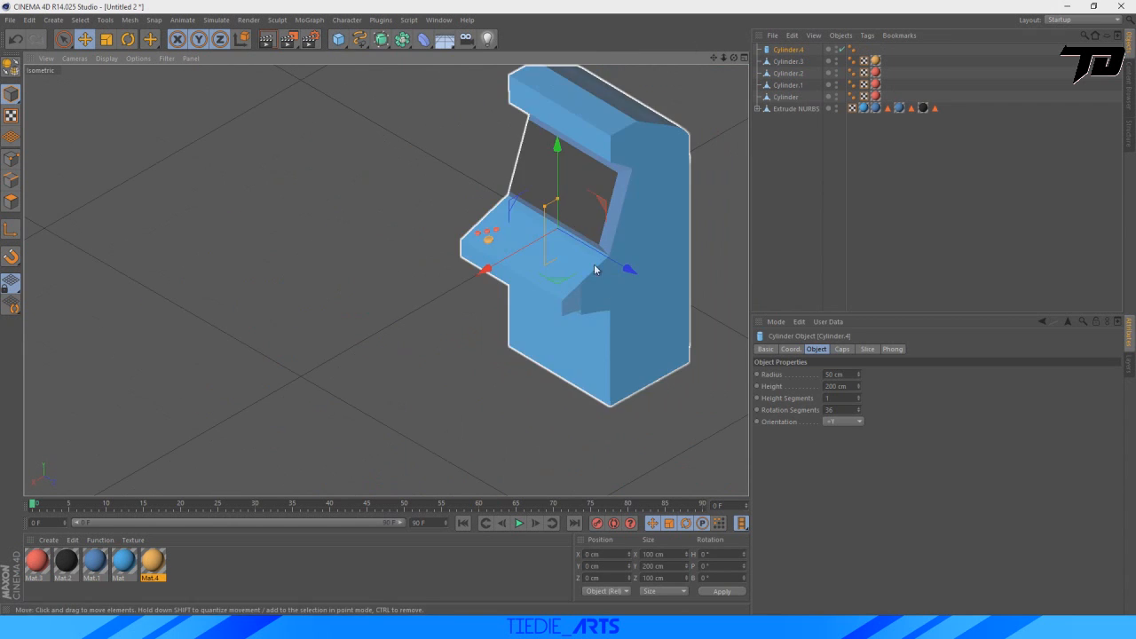
{"action": "left_click_drag", "start_coordinate": [625, 265], "coordinate": [688, 298]}
{"action": "left_click_drag", "start_coordinate": [544, 304], "coordinate": [464, 349]}
{"action": "left_click_drag", "start_coordinate": [537, 225], "coordinate": [540, 121]}
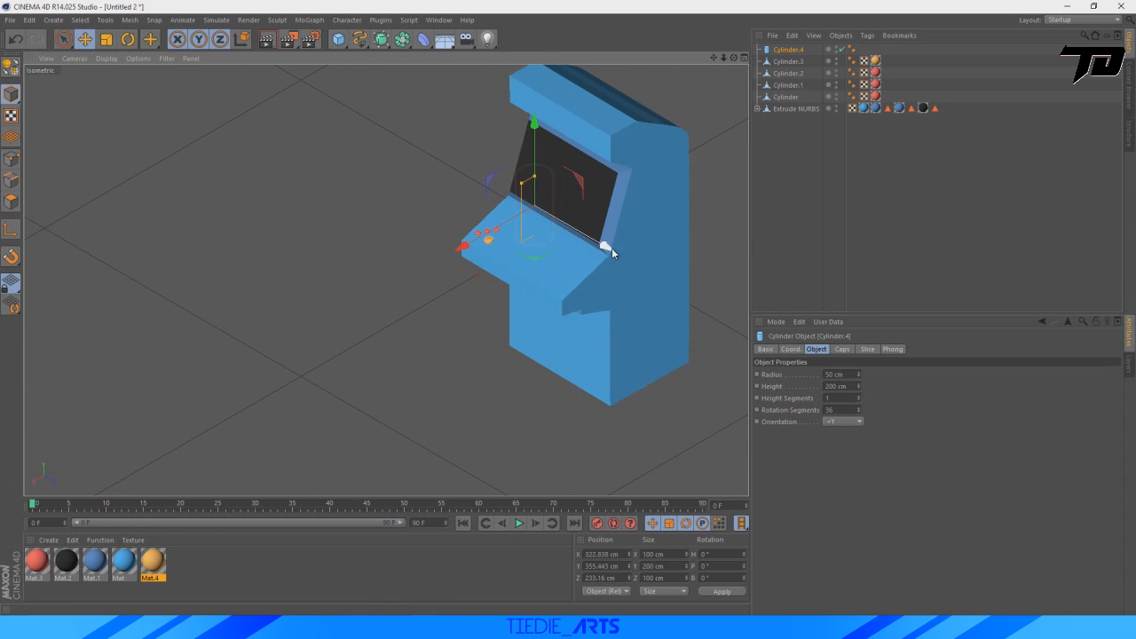
Move the cylinder onto the control panel at about X 685, Y 541, Z 587 cm and shrink it to radius 3.14 cm, height about 82 cm.
{"action": "left_click_drag", "start_coordinate": [614, 251], "coordinate": [686, 283]}
{"action": "left_click_drag", "start_coordinate": [535, 294], "coordinate": [459, 312]}
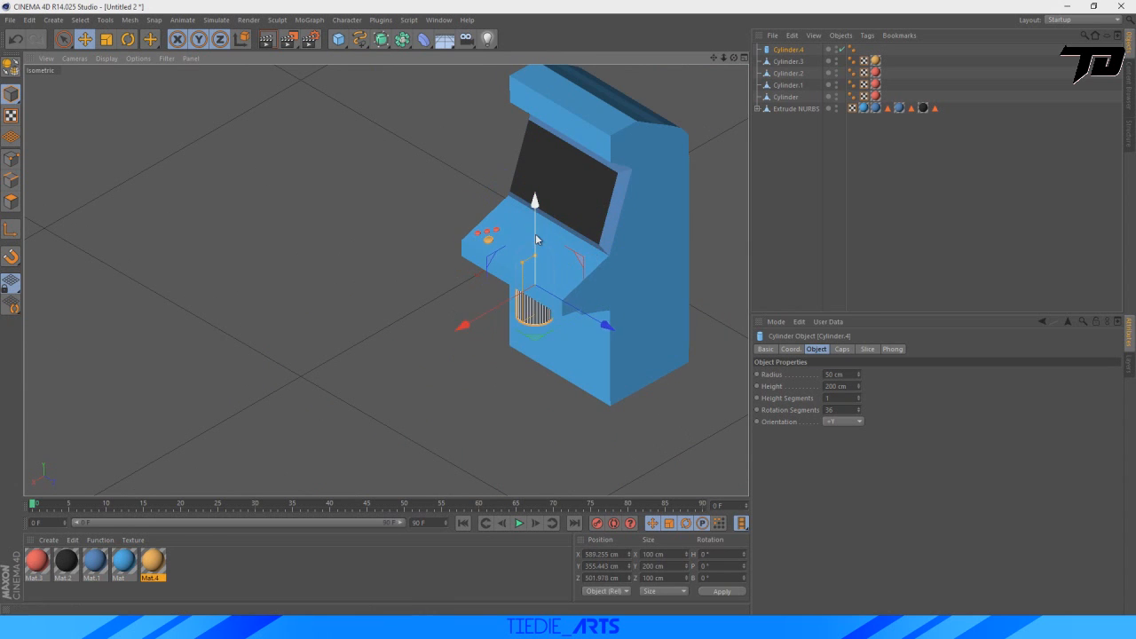
{"action": "left_click_drag", "start_coordinate": [536, 203], "coordinate": [535, 110]}
{"action": "left_click_drag", "start_coordinate": [609, 266], "coordinate": [629, 281]}
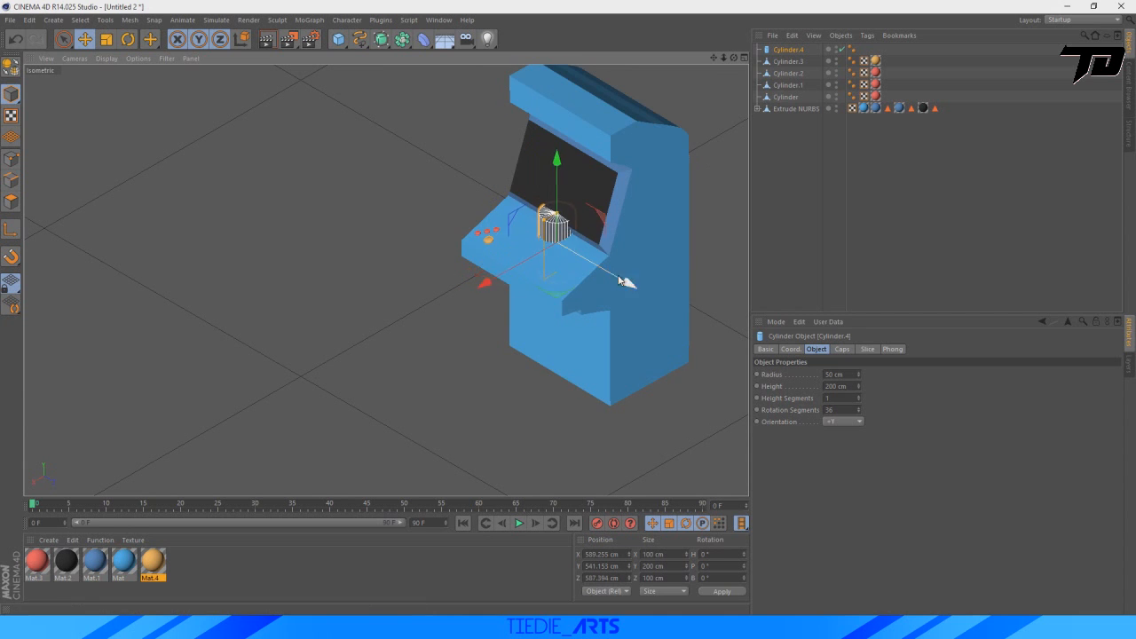
{"action": "mouse_move", "coordinate": [482, 290]}
{"action": "left_mouse_down"}
{"action": "mouse_move", "coordinate": [459, 297]}
{"action": "mouse_move", "coordinate": [451, 251]}
{"action": "mouse_move", "coordinate": [488, 226]}
{"action": "mouse_move", "coordinate": [484, 308]}
{"action": "left_mouse_up"}
{"action": "scroll", "coordinate": [532, 231], "scroll_direction": "up", "scroll_amount": 8}
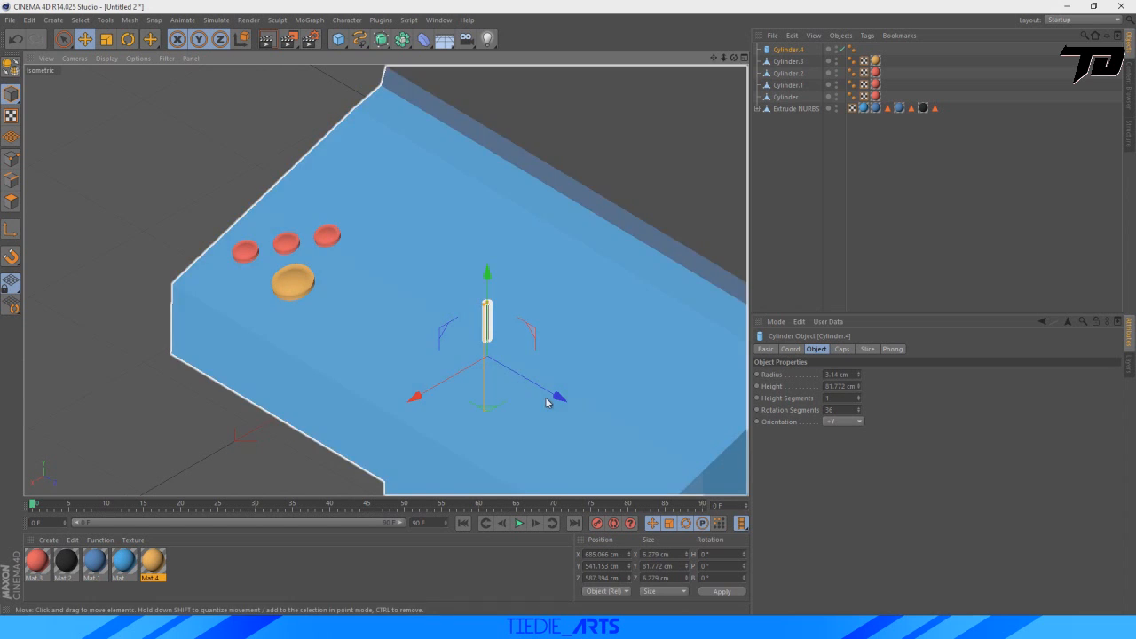
Bring the shaft near the buttons, at about X 715, Y 541, Z 510 cm, and resize it to radius 2.11 cm, height about 97 cm.
{"action": "left_click_drag", "start_coordinate": [558, 395], "coordinate": [543, 356]}
{"action": "scroll", "coordinate": [461, 327], "scroll_direction": "up", "scroll_amount": 2}
{"action": "left_click_drag", "start_coordinate": [397, 355], "coordinate": [366, 373]}
{"action": "left_click_drag", "start_coordinate": [515, 379], "coordinate": [488, 364]}
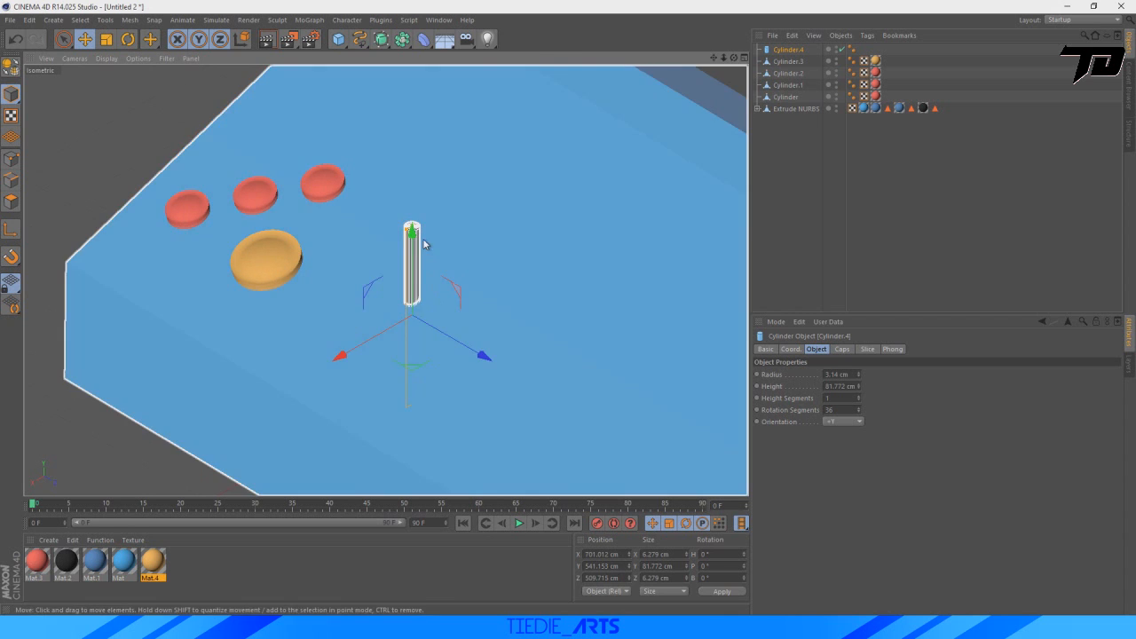
{"action": "left_click_drag", "start_coordinate": [407, 235], "coordinate": [409, 232]}
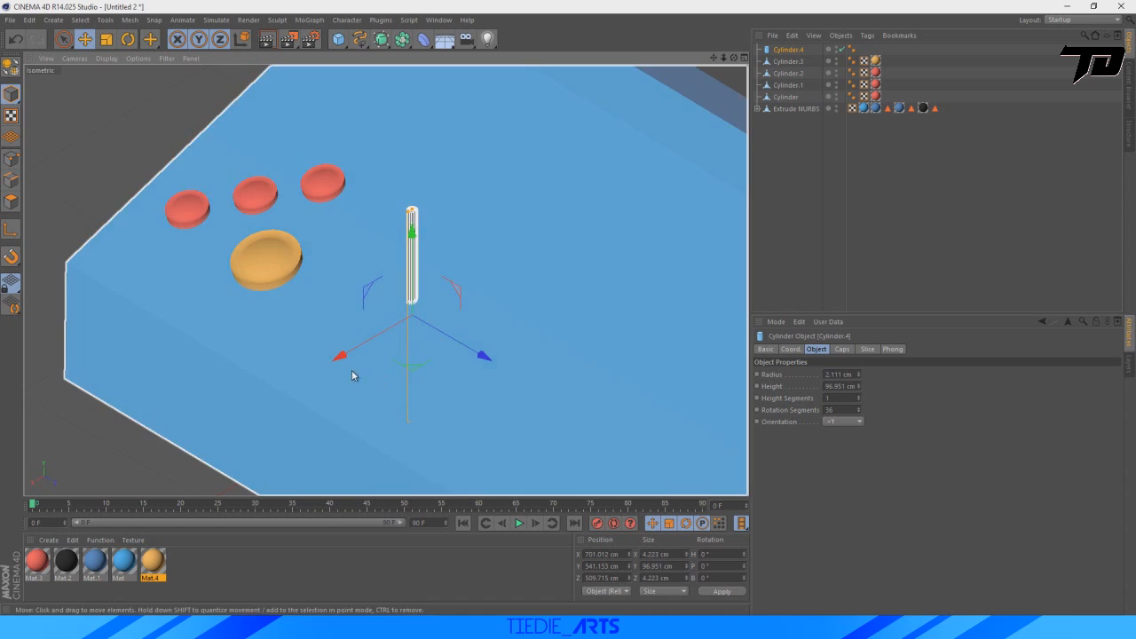
{"action": "left_click_drag", "start_coordinate": [341, 356], "coordinate": [315, 371]}
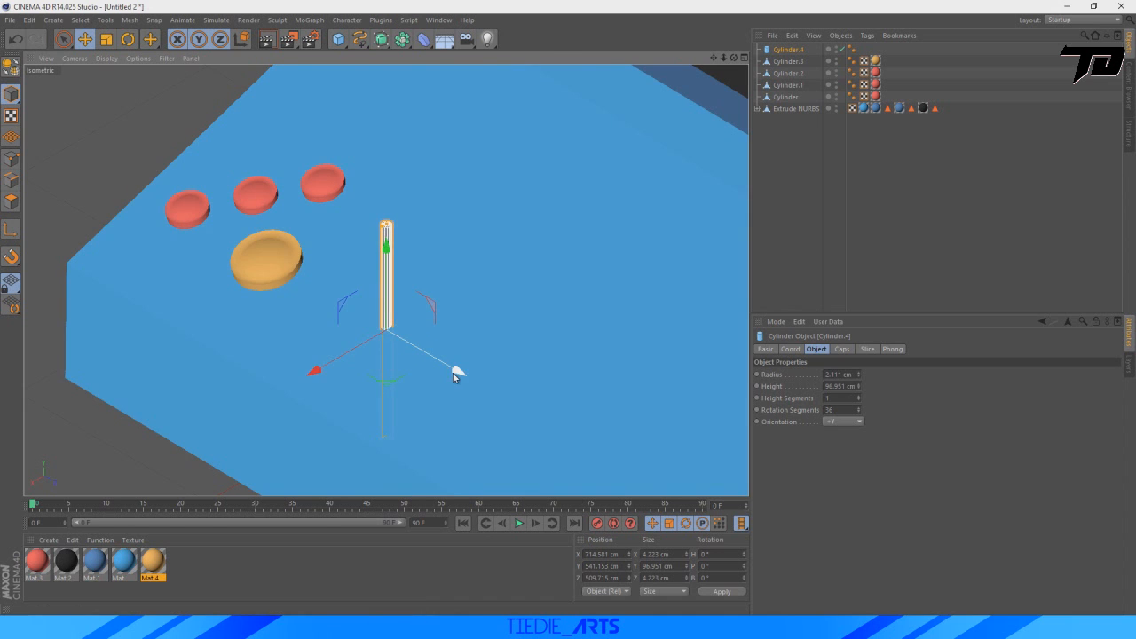
Sink the shaft deeper into the panel beside the orange button, at about X 717, Y 528, Z 518 cm.
{"action": "left_click_drag", "start_coordinate": [458, 372], "coordinate": [481, 384]}
{"action": "left_click_drag", "start_coordinate": [334, 384], "coordinate": [355, 372]}
{"action": "left_click_drag", "start_coordinate": [504, 374], "coordinate": [500, 372]}
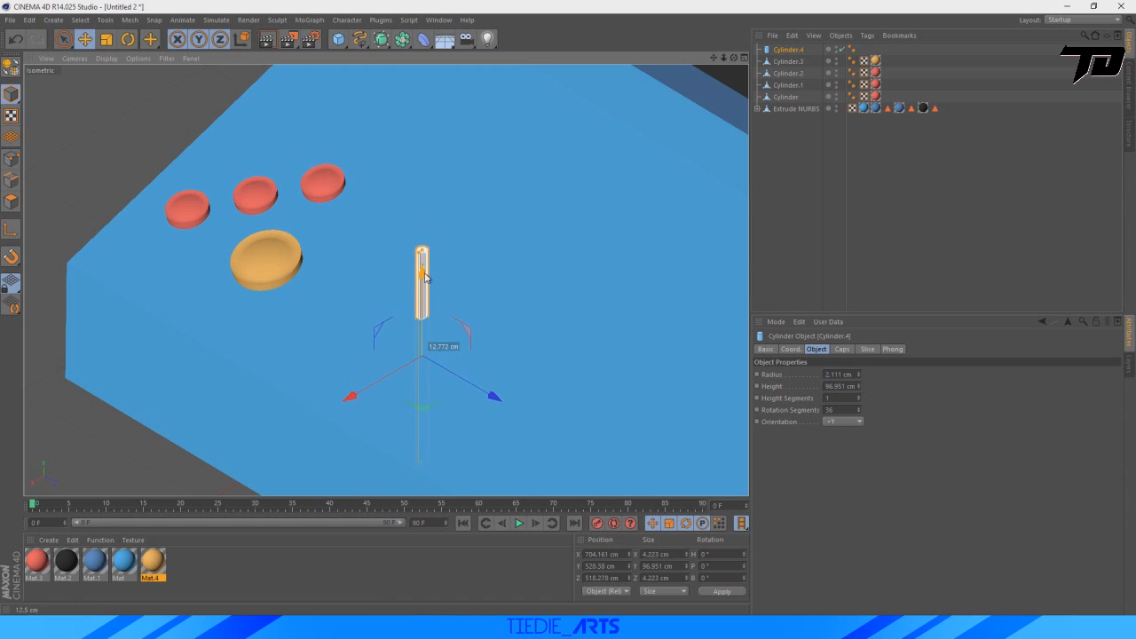
{"action": "scroll", "coordinate": [468, 249], "scroll_direction": "down", "scroll_amount": 6}
{"action": "scroll", "coordinate": [479, 300], "scroll_direction": "up", "scroll_amount": 1}
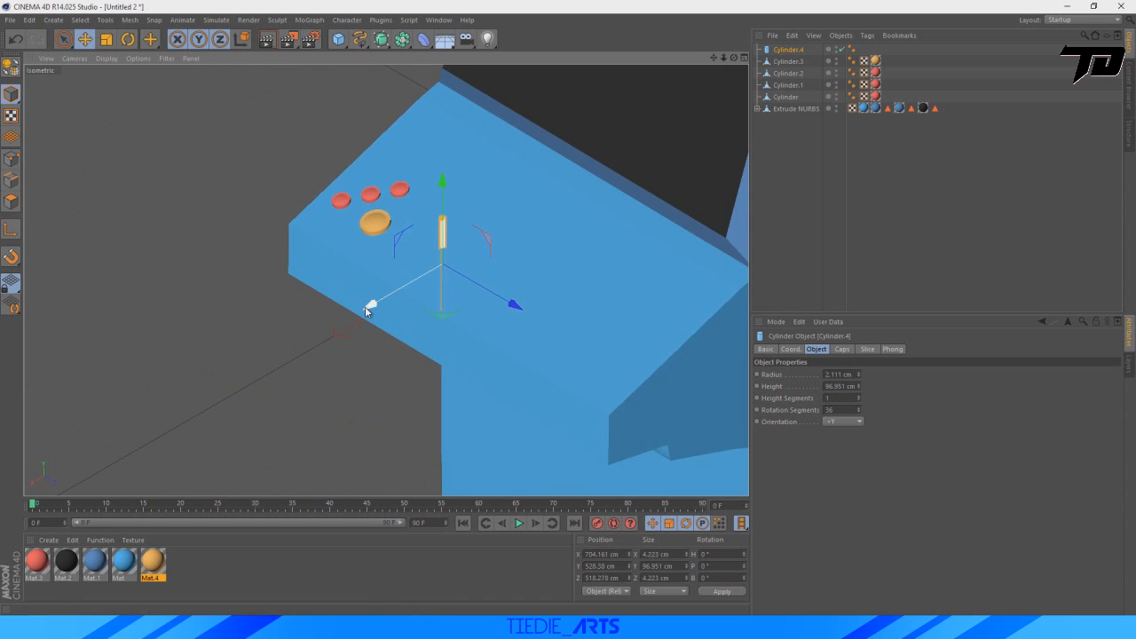
{"action": "left_click_drag", "start_coordinate": [368, 309], "coordinate": [359, 316]}
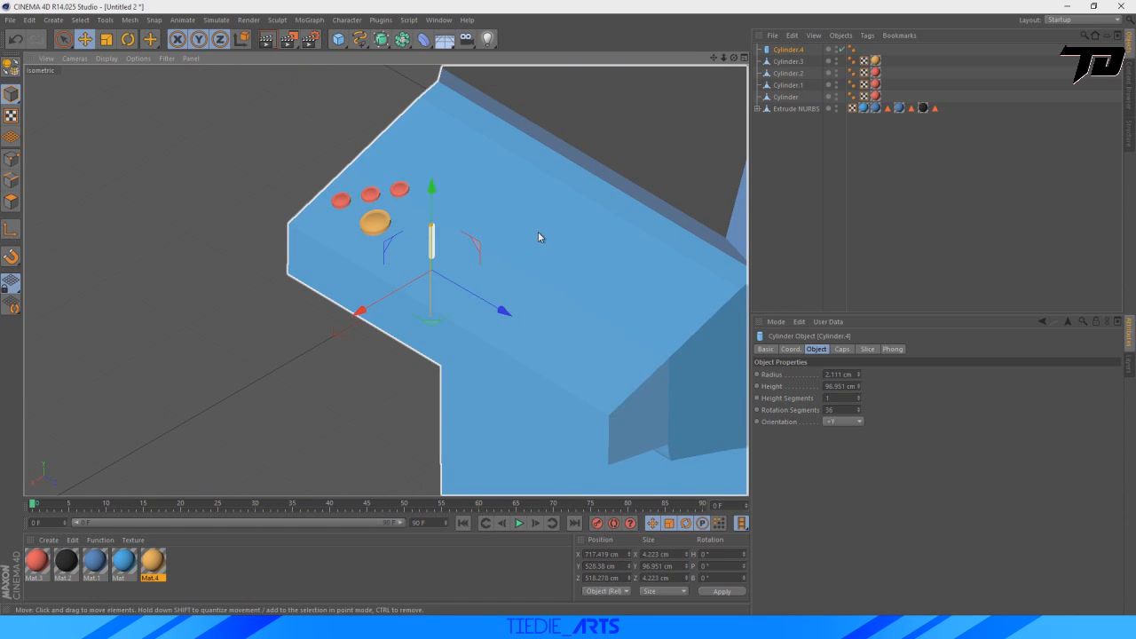
Duplicate the orange material, recolor the copy gray (RGB 184, 184, 184) and apply it to the joystick shaft.
{"action": "key", "text": "ctrl+c"}
{"action": "key", "text": "ctrl+v"}
{"action": "double_click", "coordinate": [189, 561]}
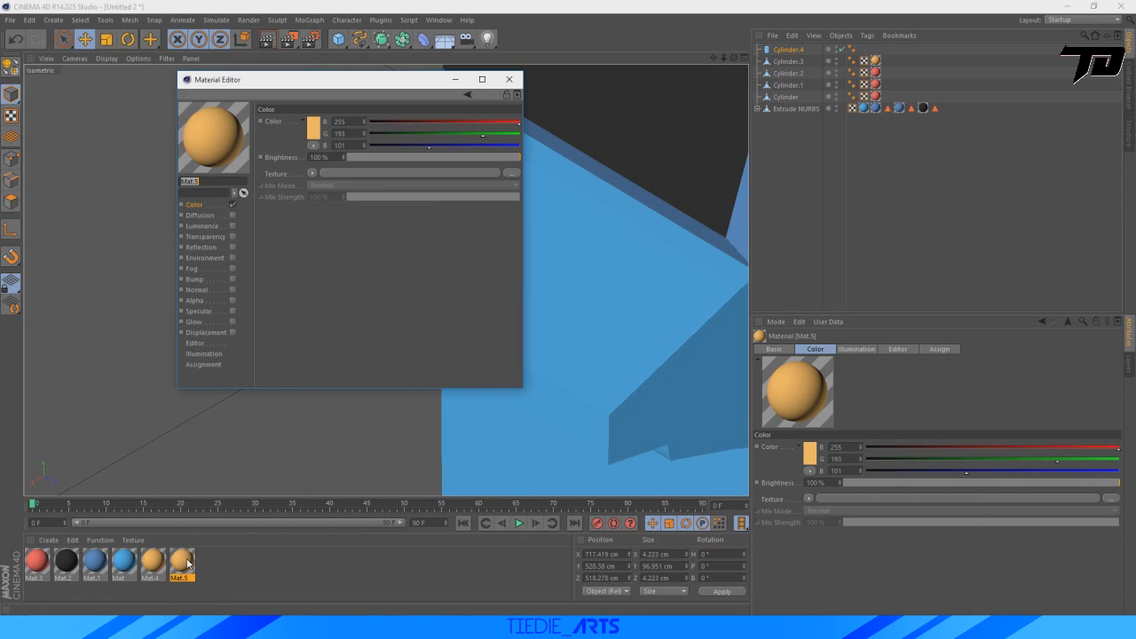
{"action": "left_click", "coordinate": [309, 122]}
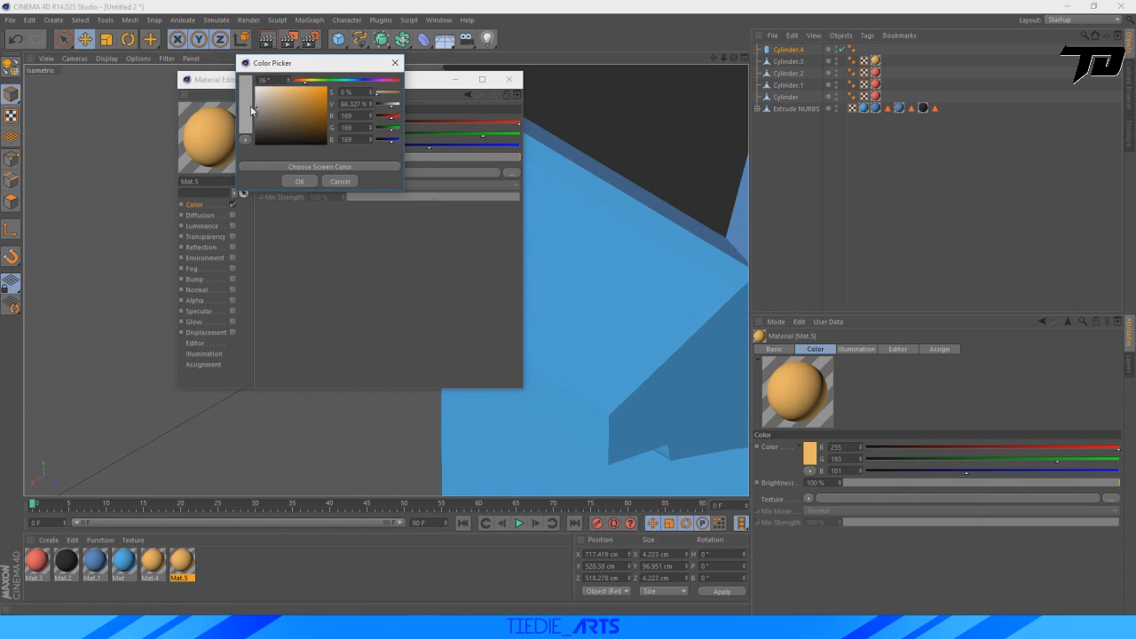
{"action": "left_click", "coordinate": [298, 182]}
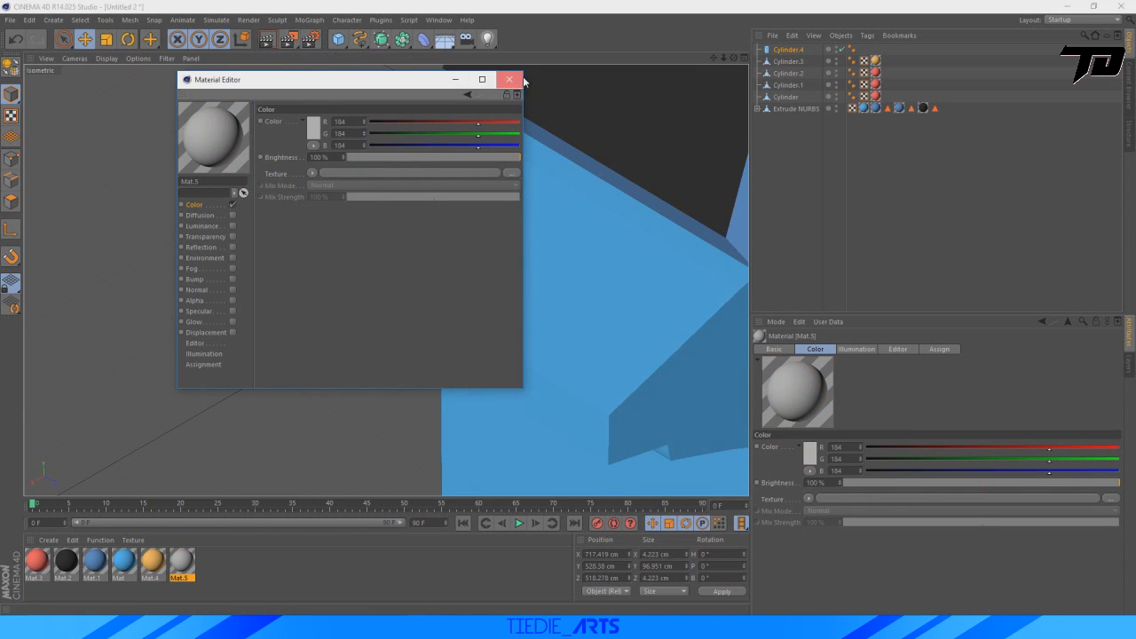
{"action": "left_click", "coordinate": [509, 79]}
{"action": "left_click_drag", "start_coordinate": [182, 563], "coordinate": [435, 246]}
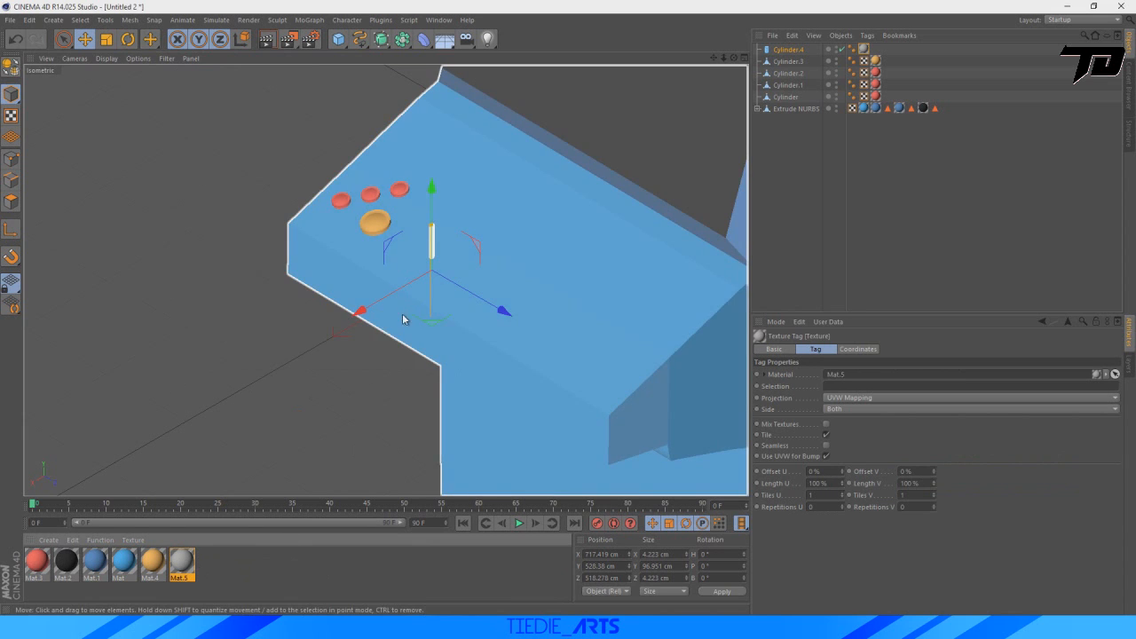
{"action": "left_click_drag", "start_coordinate": [358, 313], "coordinate": [355, 318]}
{"action": "left_click", "coordinate": [795, 242]}
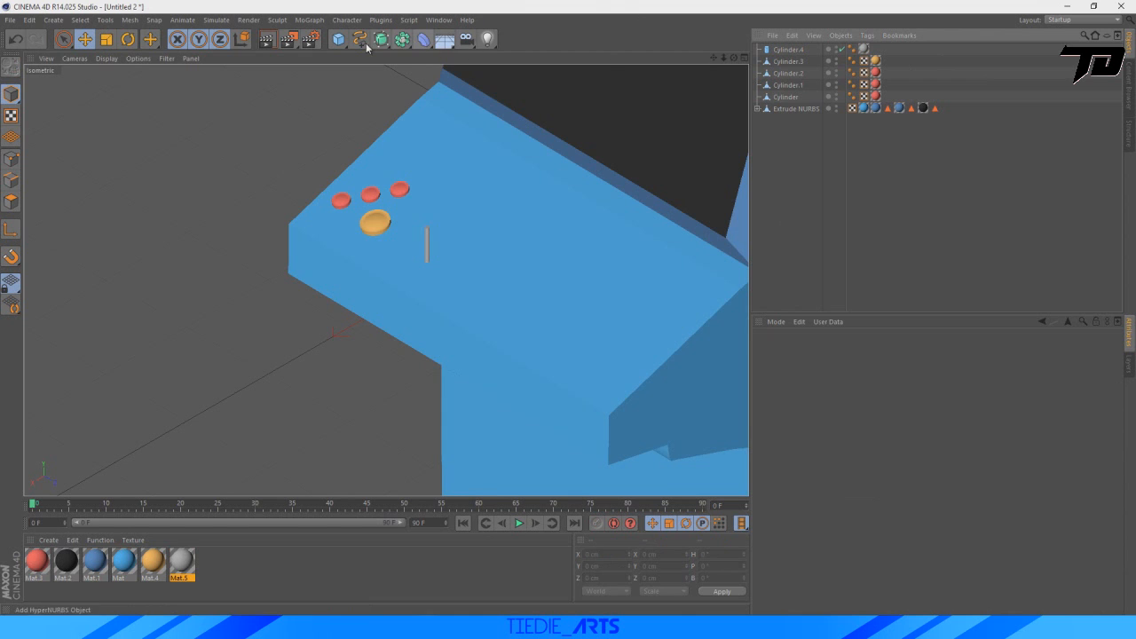
Add a sphere primitive and move it over the control panel at about X 751, Y 600, Z 540 cm.
{"action": "left_click_drag", "start_coordinate": [339, 43], "coordinate": [579, 78]}
{"action": "scroll", "coordinate": [544, 294], "scroll_direction": "down", "scroll_amount": 5}
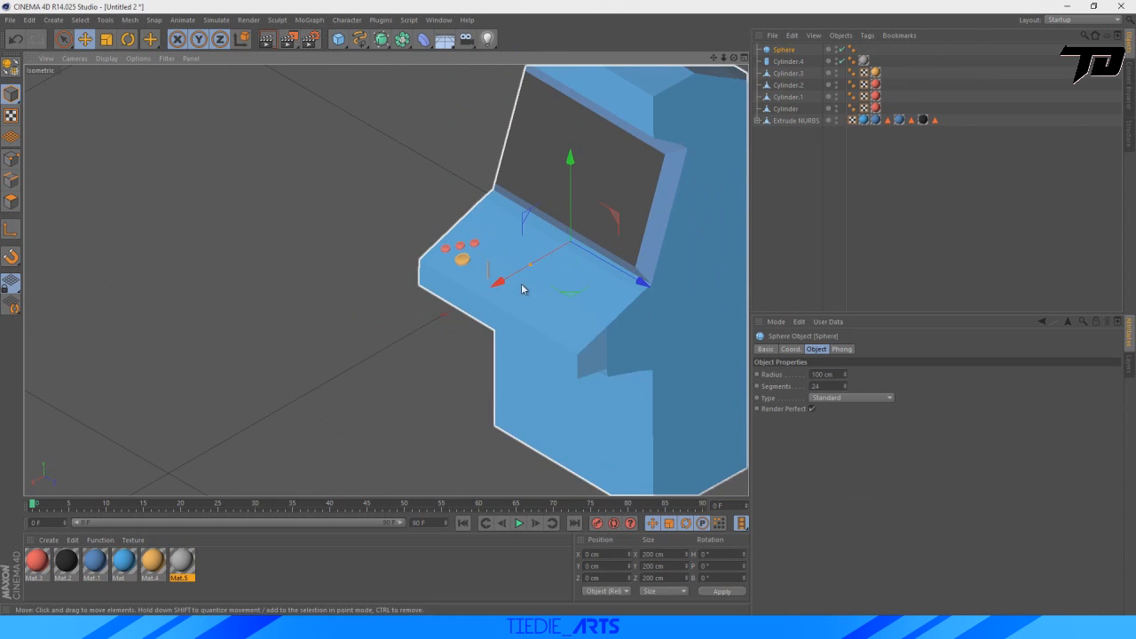
{"action": "left_click_drag", "start_coordinate": [498, 284], "coordinate": [408, 354]}
{"action": "left_click", "coordinate": [742, 62]}
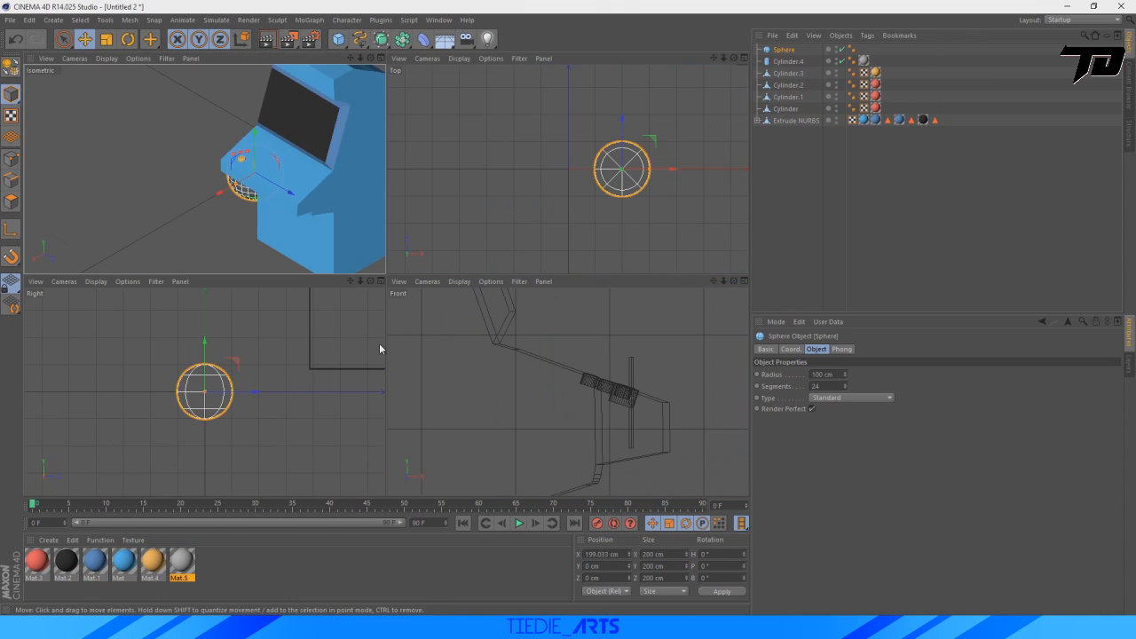
{"action": "scroll", "coordinate": [520, 460], "scroll_direction": "down", "scroll_amount": 6}
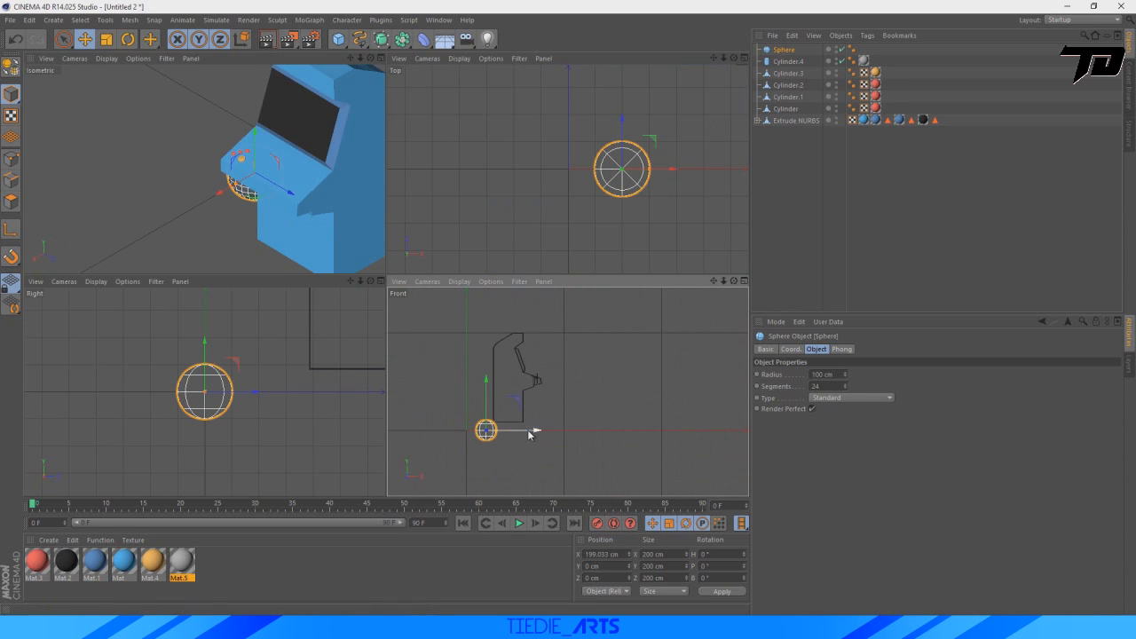
{"action": "left_click_drag", "start_coordinate": [528, 434], "coordinate": [585, 429]}
{"action": "left_click_drag", "start_coordinate": [540, 387], "coordinate": [539, 326]}
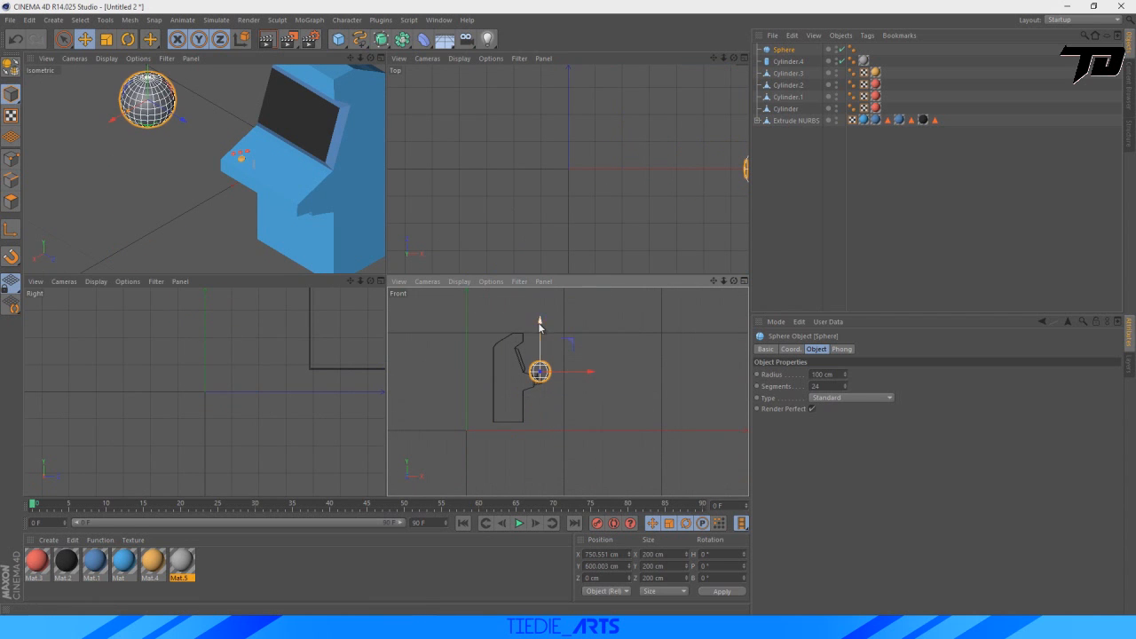
{"action": "scroll", "coordinate": [277, 320], "scroll_direction": "down", "scroll_amount": 6}
{"action": "left_click_drag", "start_coordinate": [350, 282], "coordinate": [337, 426]}
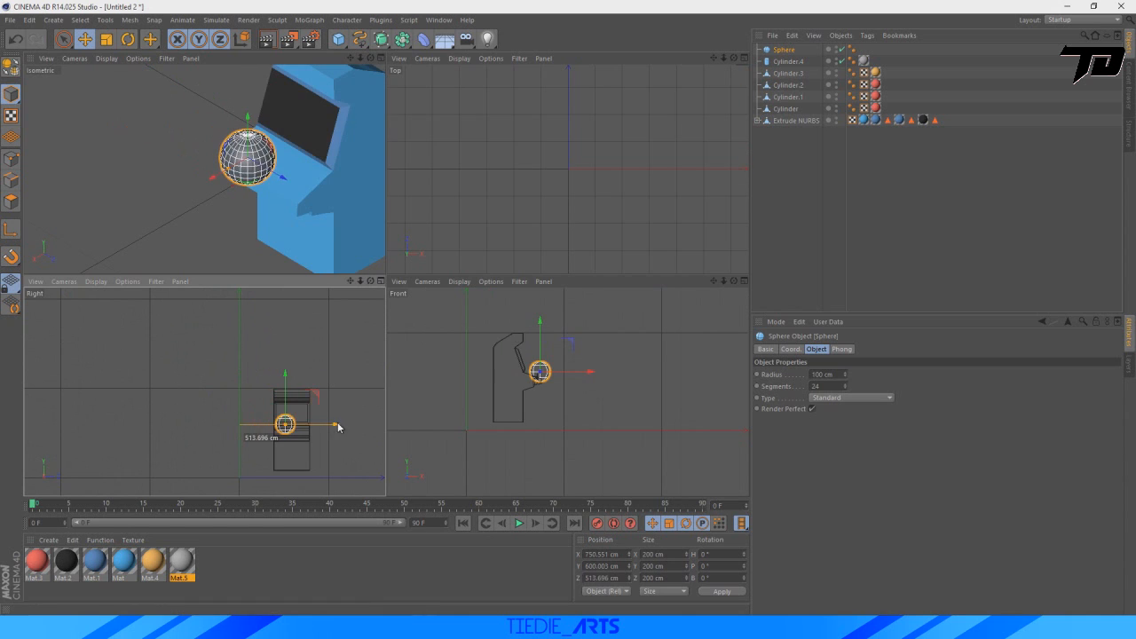
Scale the sphere down uniformly to about 14.6 cm across.
{"action": "left_click", "coordinate": [106, 39]}
{"action": "left_click_drag", "start_coordinate": [292, 188], "coordinate": [253, 178]}
{"action": "scroll", "coordinate": [586, 395], "scroll_direction": "up", "scroll_amount": 8}
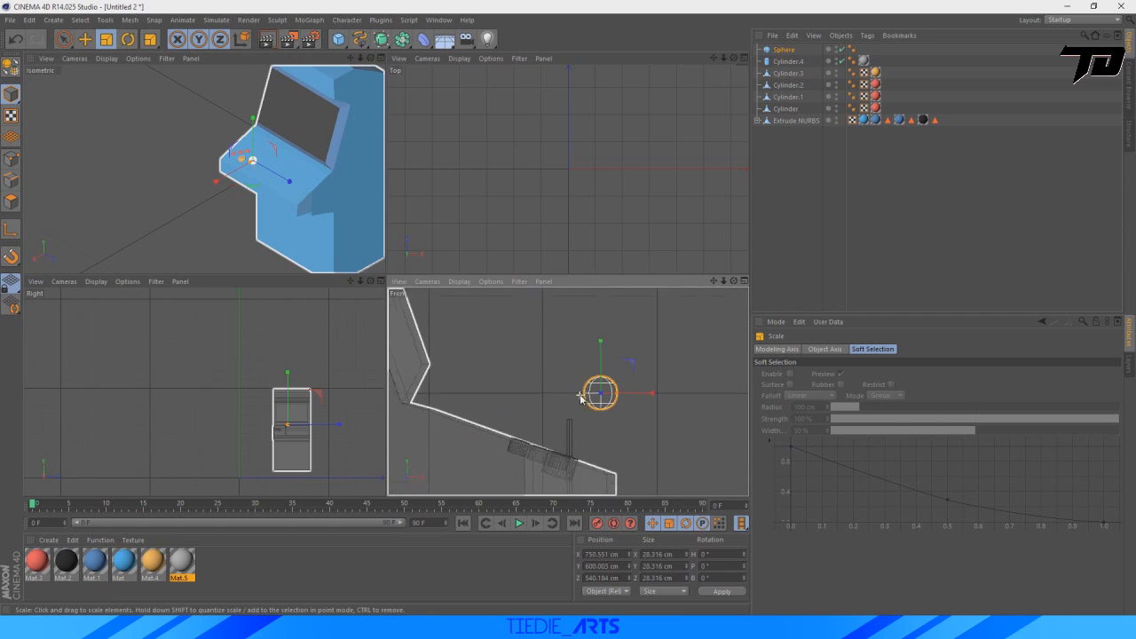
{"action": "left_click_drag", "start_coordinate": [639, 395], "coordinate": [627, 395]}
Place the sphere on top of the joystick shaft, at about X 722, Y 577, Z 518 cm.
{"action": "key", "text": "e"}
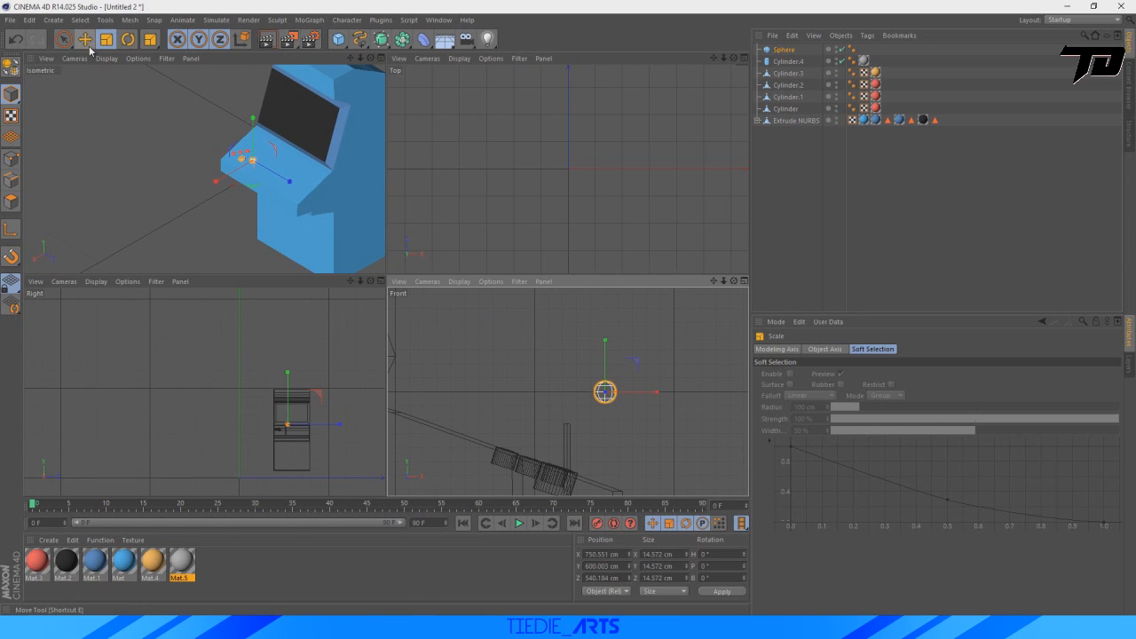
{"action": "left_click_drag", "start_coordinate": [605, 348], "coordinate": [605, 381]}
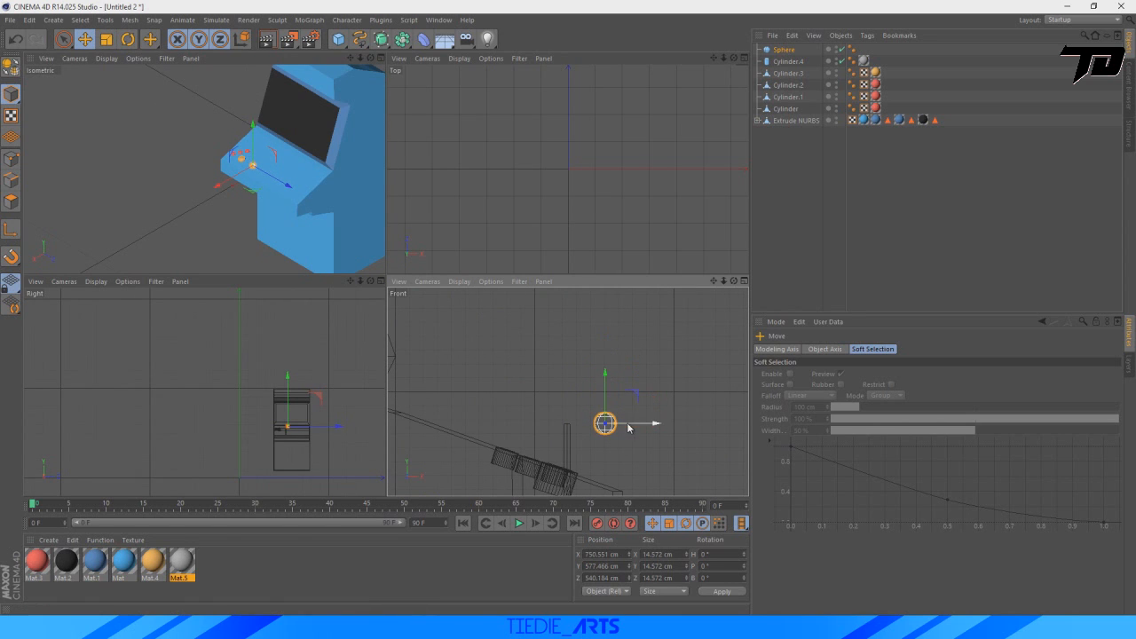
{"action": "left_click_drag", "start_coordinate": [628, 428], "coordinate": [595, 427]}
{"action": "scroll", "coordinate": [377, 431], "scroll_direction": "up", "scroll_amount": 13}
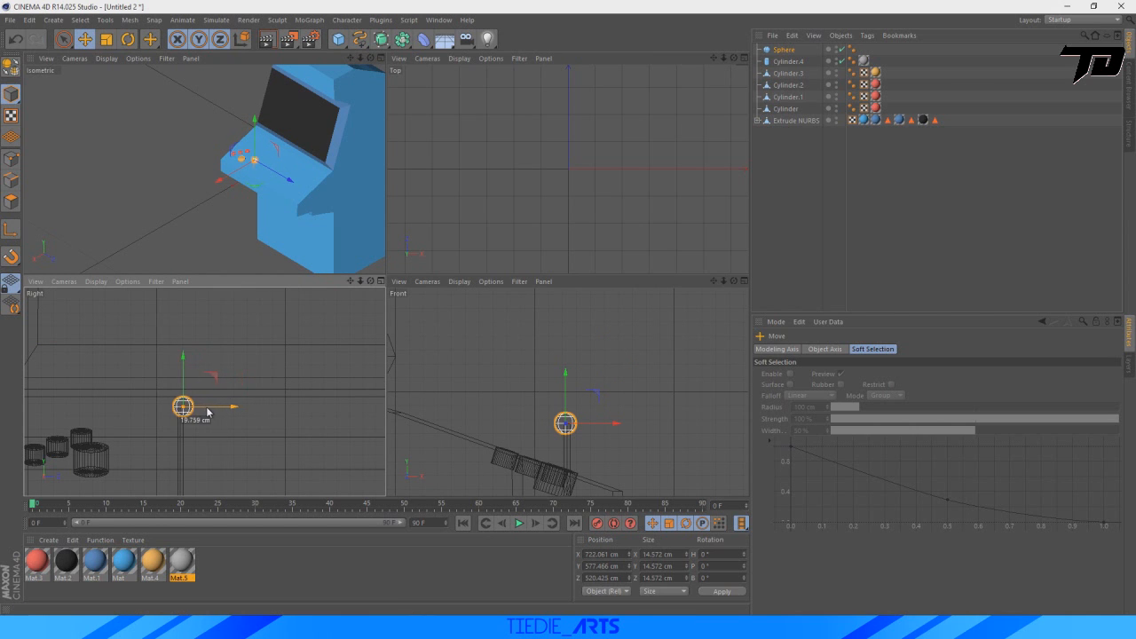
{"action": "left_click", "coordinate": [381, 58]}
{"action": "scroll", "coordinate": [535, 353], "scroll_direction": "up", "scroll_amount": 5}
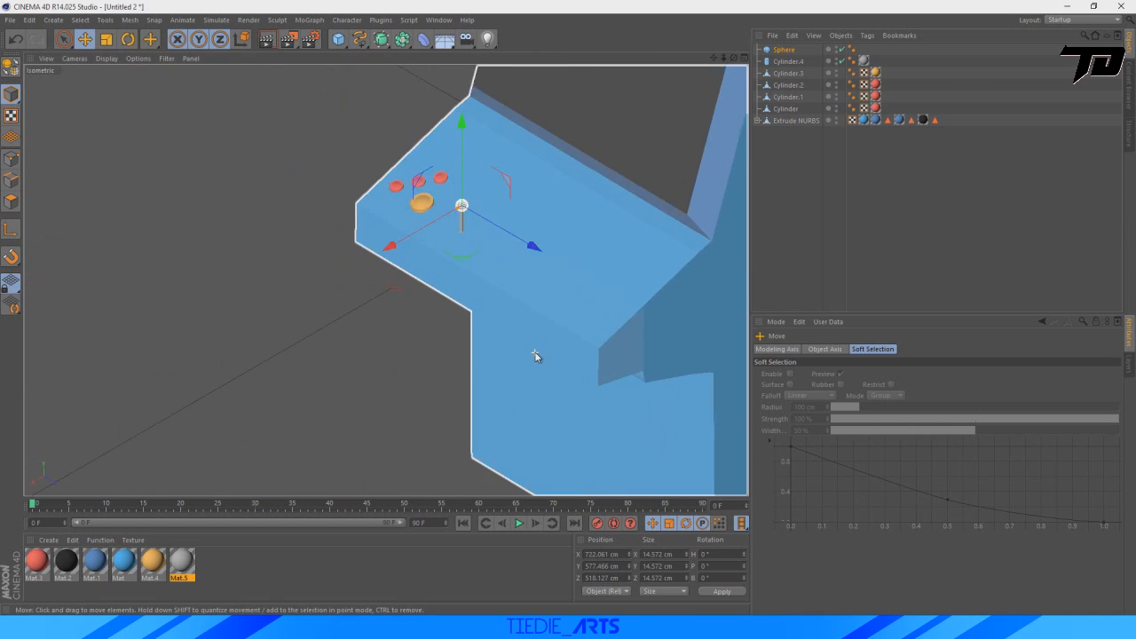
{"action": "scroll", "coordinate": [462, 142], "scroll_direction": "up", "scroll_amount": 2}
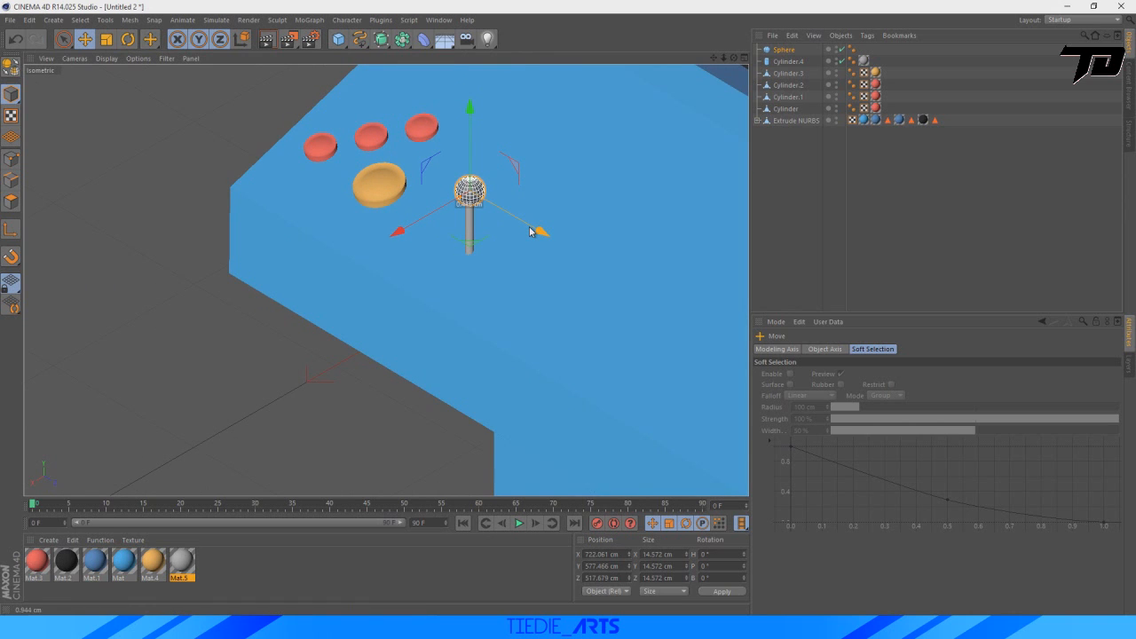
Apply the red material to the joystick's ball.
{"action": "left_click_drag", "start_coordinate": [36, 562], "coordinate": [469, 190]}
{"action": "scroll", "coordinate": [422, 176], "scroll_direction": "down", "scroll_amount": 5}
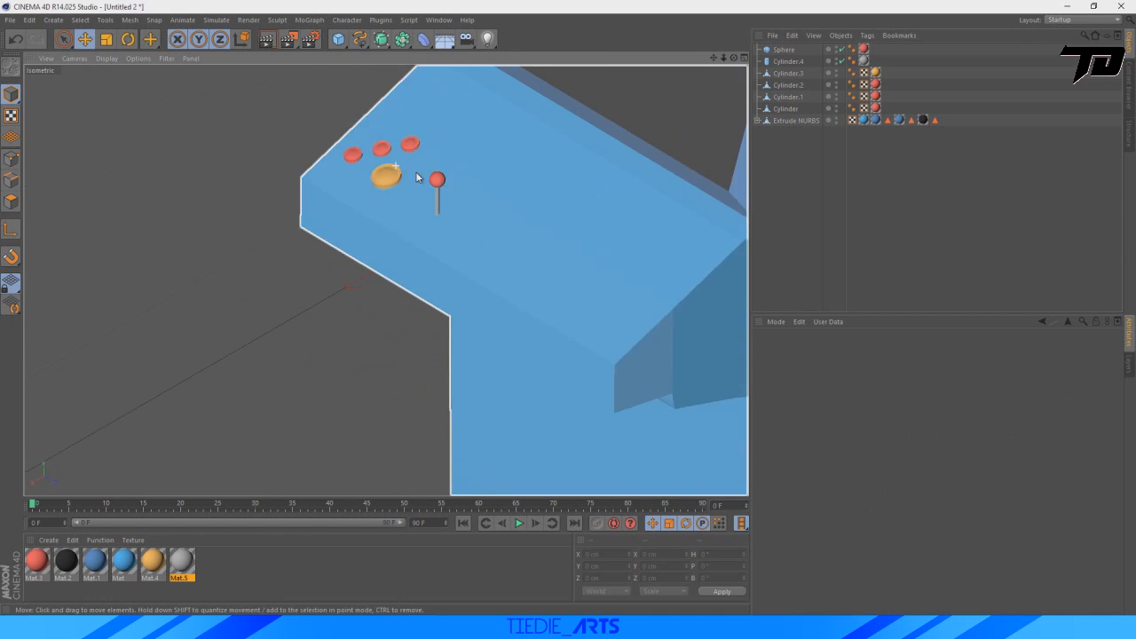
{"action": "left_click_drag", "start_coordinate": [715, 58], "coordinate": [690, 282]}
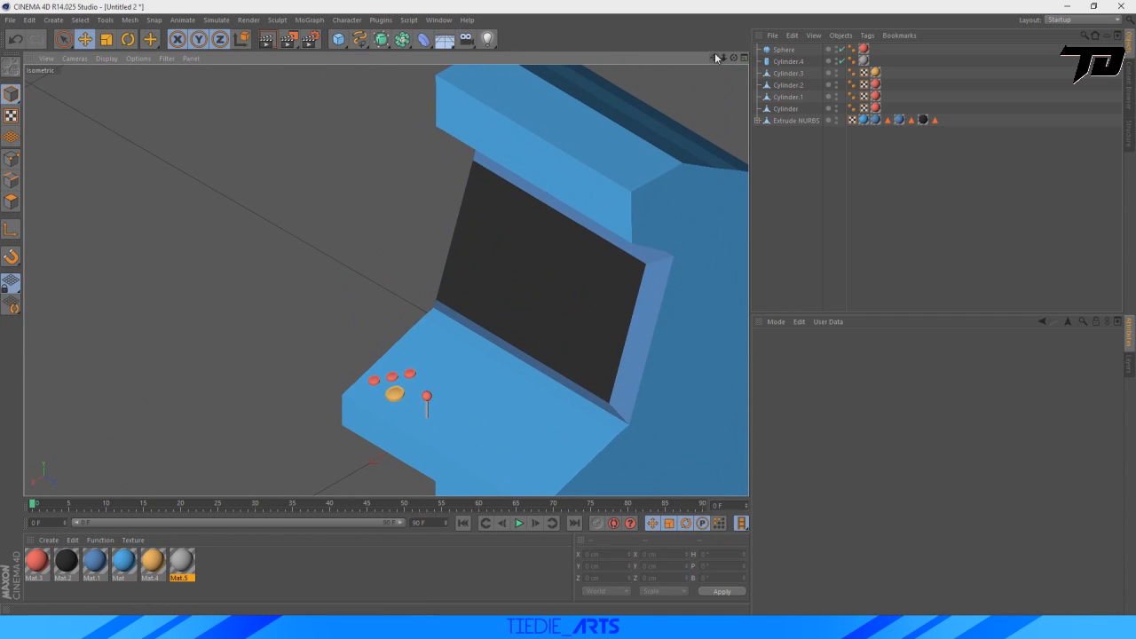
{"action": "scroll", "coordinate": [390, 329], "scroll_direction": "up", "scroll_amount": 10}
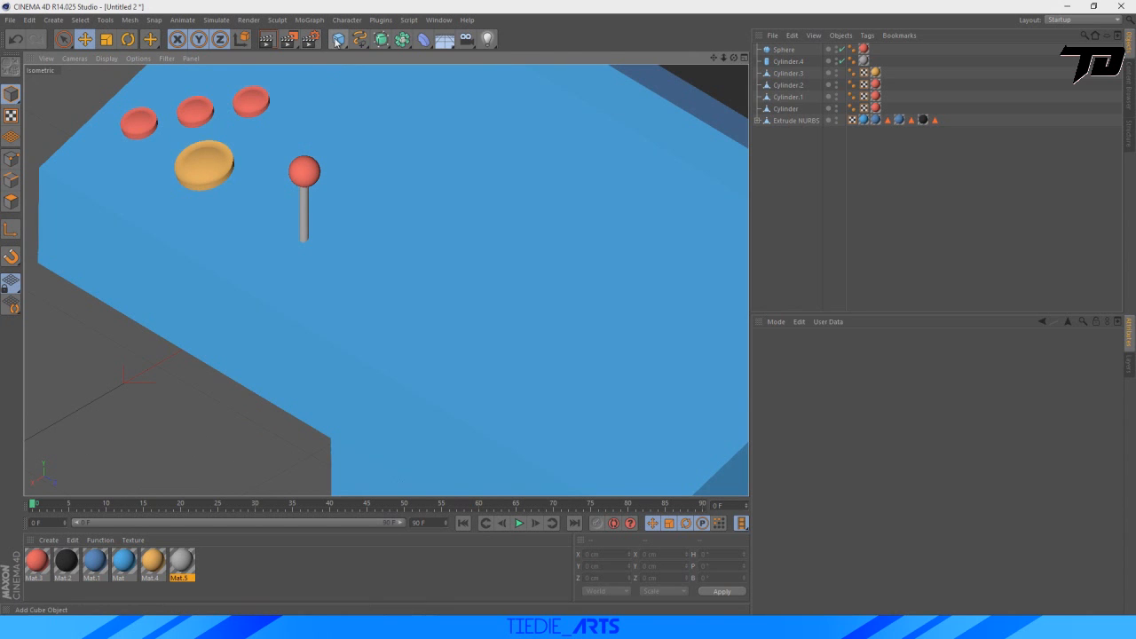
Add a cube primitive and move it to the control panel, at about X 671, Y 466, Z 559 cm.
{"action": "left_click", "coordinate": [337, 42]}
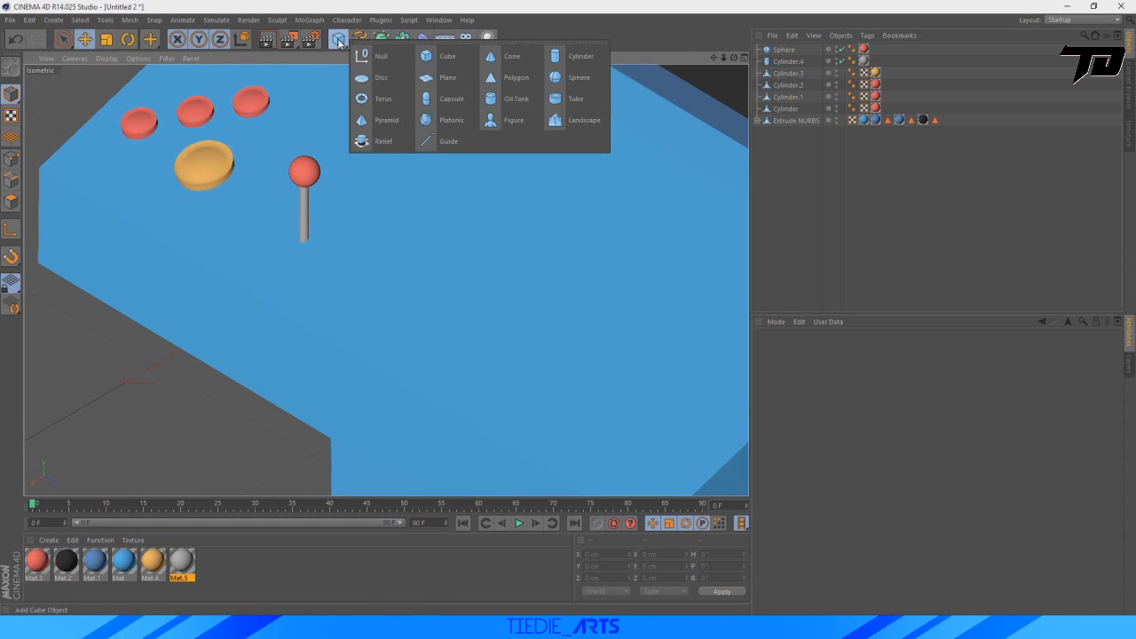
{"action": "left_click", "coordinate": [378, 57]}
{"action": "scroll", "coordinate": [435, 213], "scroll_direction": "down", "scroll_amount": 8}
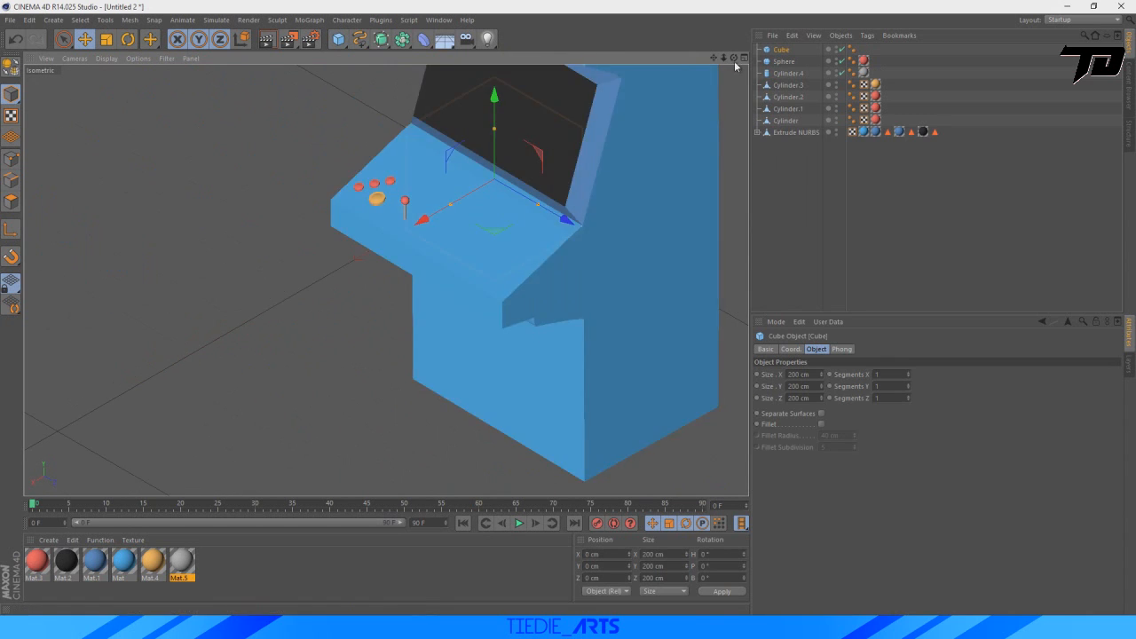
{"action": "middle_click", "coordinate": [453, 225]}
{"action": "scroll", "coordinate": [297, 393], "scroll_direction": "down", "scroll_amount": 6}
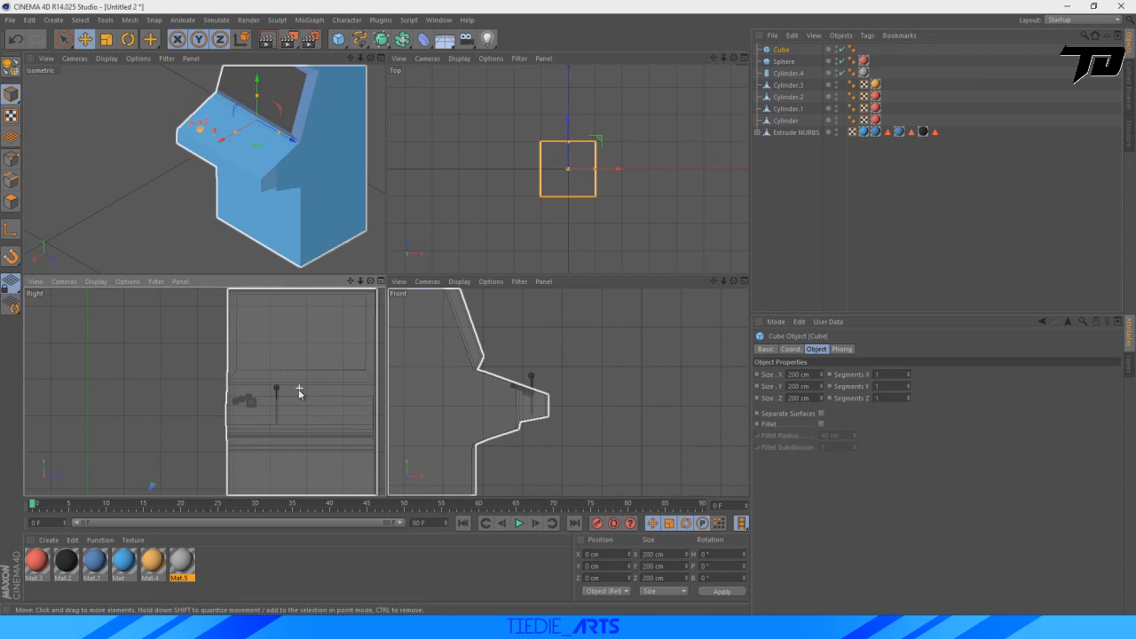
{"action": "left_click_drag", "start_coordinate": [231, 400], "coordinate": [235, 366]}
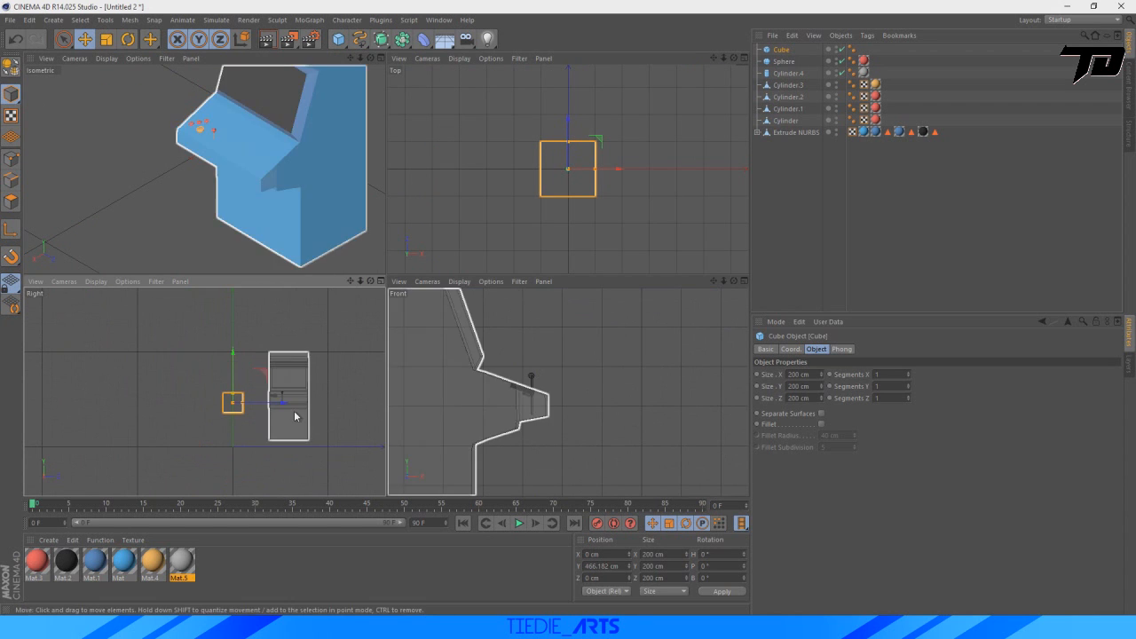
{"action": "left_click_drag", "start_coordinate": [283, 403], "coordinate": [334, 403]}
{"action": "scroll", "coordinate": [570, 406], "scroll_direction": "down", "scroll_amount": 5}
{"action": "scroll", "coordinate": [570, 406], "scroll_direction": "down", "scroll_amount": 4}
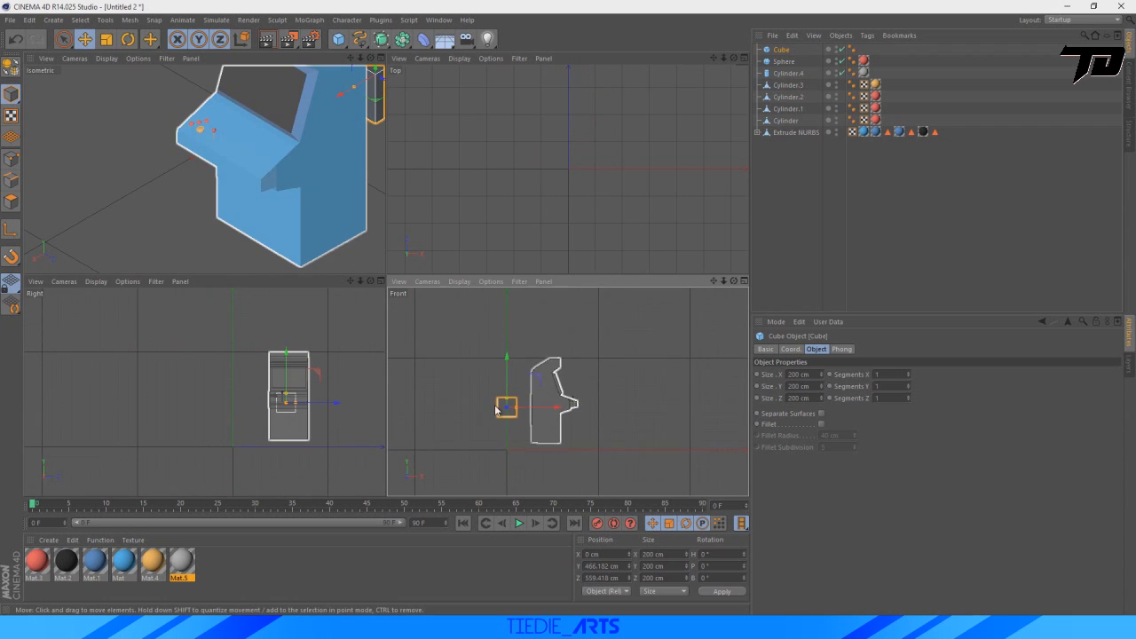
{"action": "left_click_drag", "start_coordinate": [534, 409], "coordinate": [599, 412]}
Flatten the cube to about 0.6 cm high and 57 cm in Z, and raise it to about Y 546 cm.
{"action": "scroll", "coordinate": [210, 381], "scroll_direction": "up", "scroll_amount": 8}
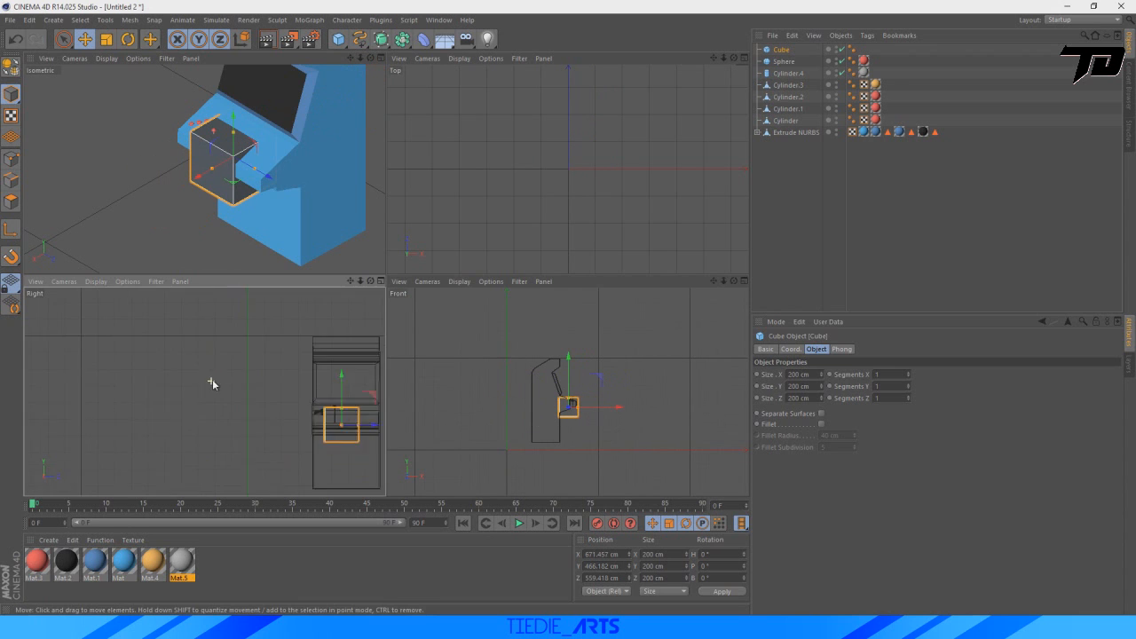
{"action": "left_click_drag", "start_coordinate": [350, 281], "coordinate": [110, 313]}
{"action": "scroll", "coordinate": [298, 456], "scroll_direction": "up", "scroll_amount": 4}
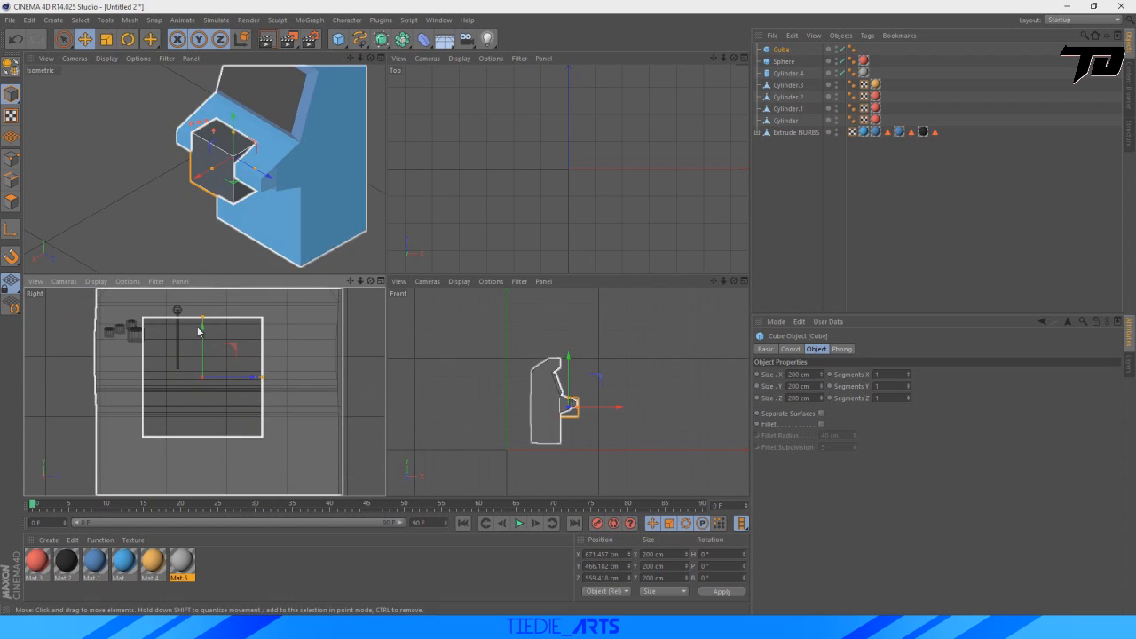
{"action": "left_click_drag", "start_coordinate": [202, 321], "coordinate": [224, 374]}
{"action": "left_click_drag", "start_coordinate": [235, 130], "coordinate": [234, 109]}
{"action": "scroll", "coordinate": [258, 330], "scroll_direction": "up", "scroll_amount": 5}
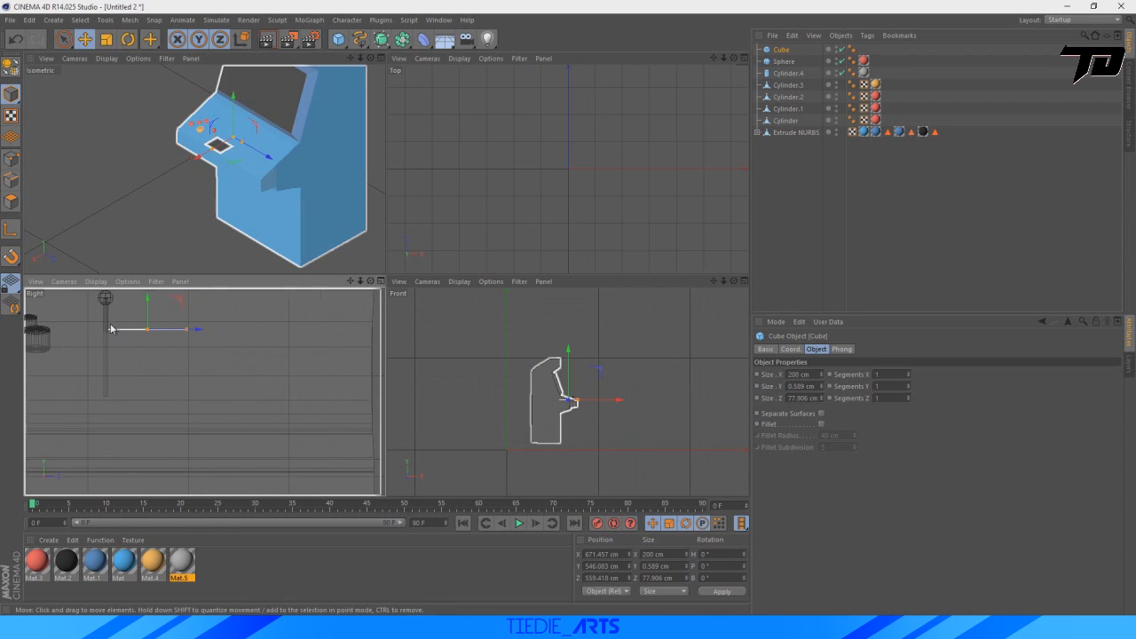
{"action": "left_click_drag", "start_coordinate": [194, 329], "coordinate": [195, 329]}
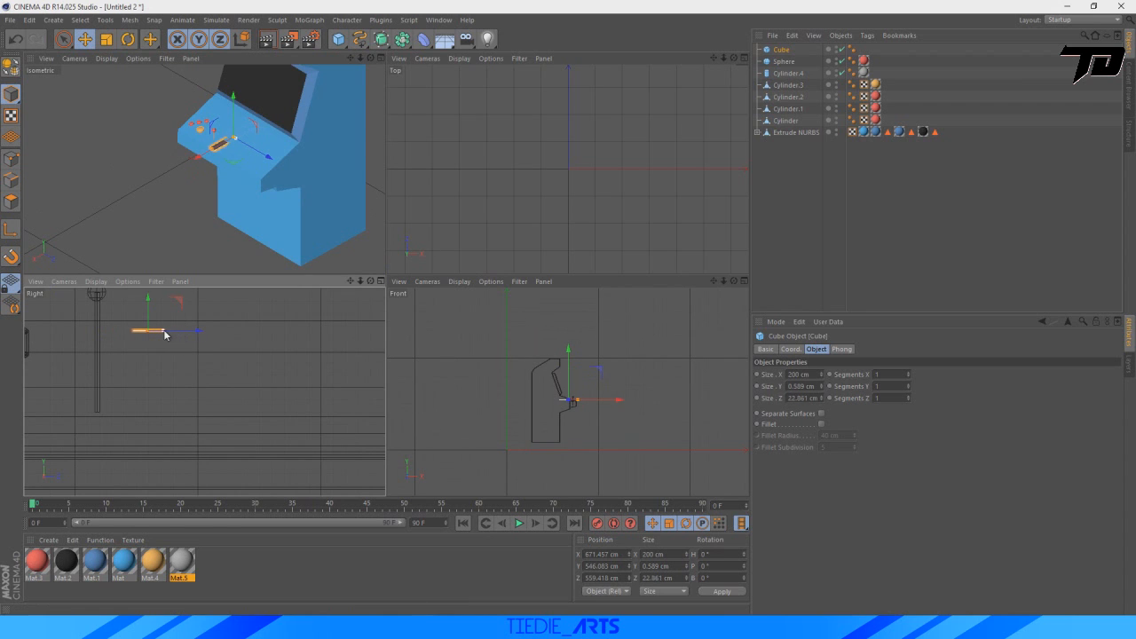
{"action": "scroll", "coordinate": [575, 405], "scroll_direction": "up", "scroll_amount": 8}
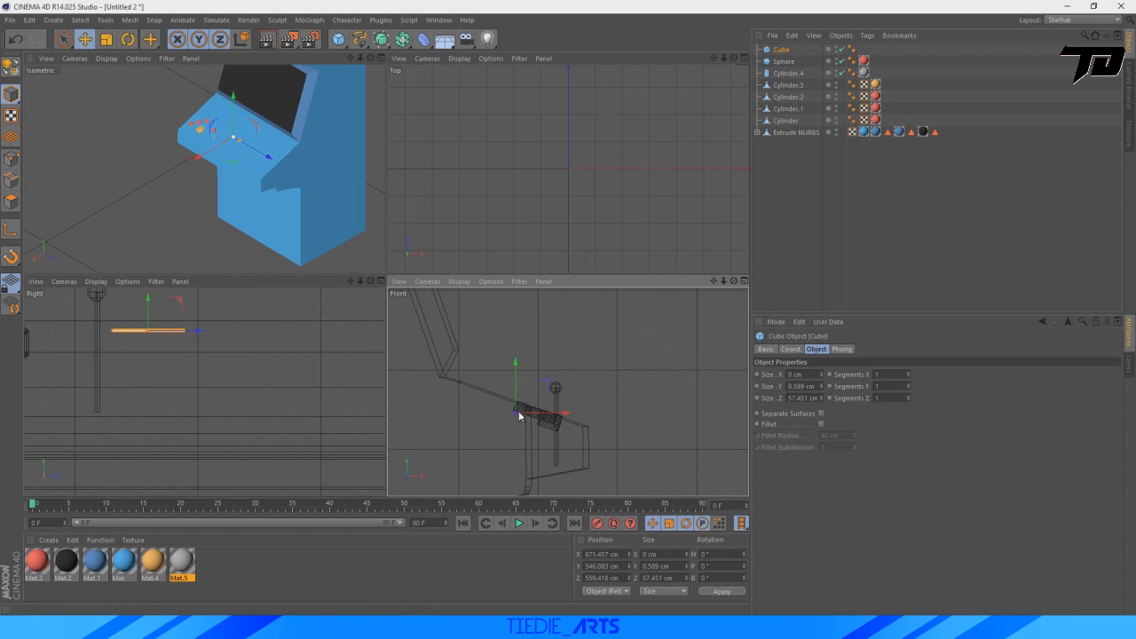
Center the plate on the joystick shaft at about X 724, Z 522 cm and resize it to about 27.8 × 2.9 × 25 cm.
{"action": "left_click_drag", "start_coordinate": [574, 416], "coordinate": [604, 417]}
{"action": "scroll", "coordinate": [152, 138], "scroll_direction": "up", "scroll_amount": 9}
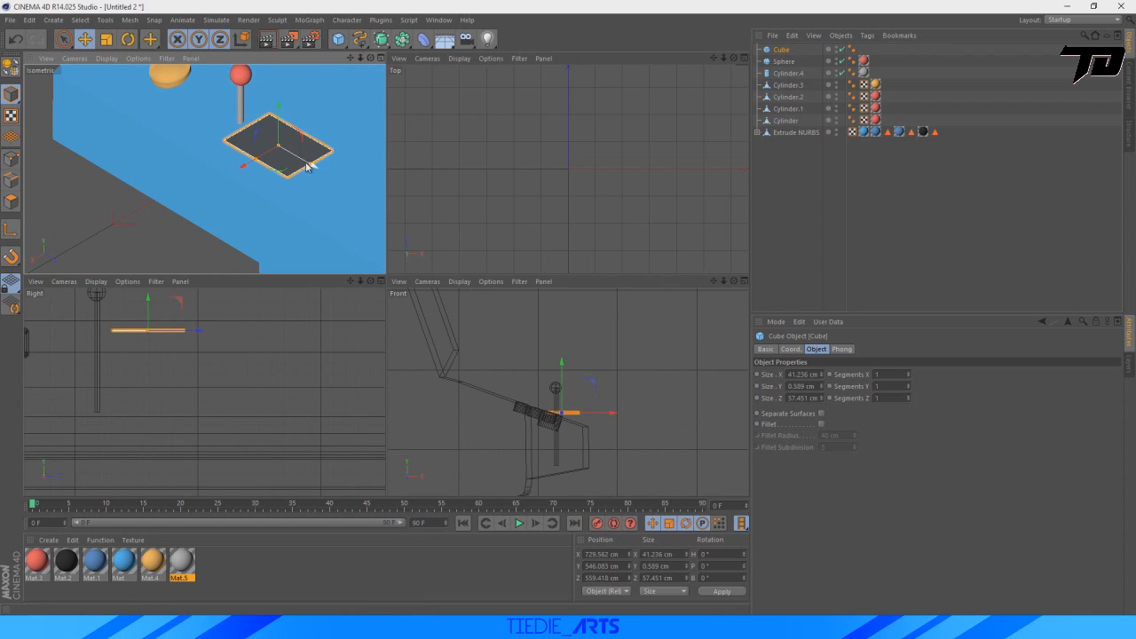
{"action": "left_click_drag", "start_coordinate": [312, 167], "coordinate": [266, 145]}
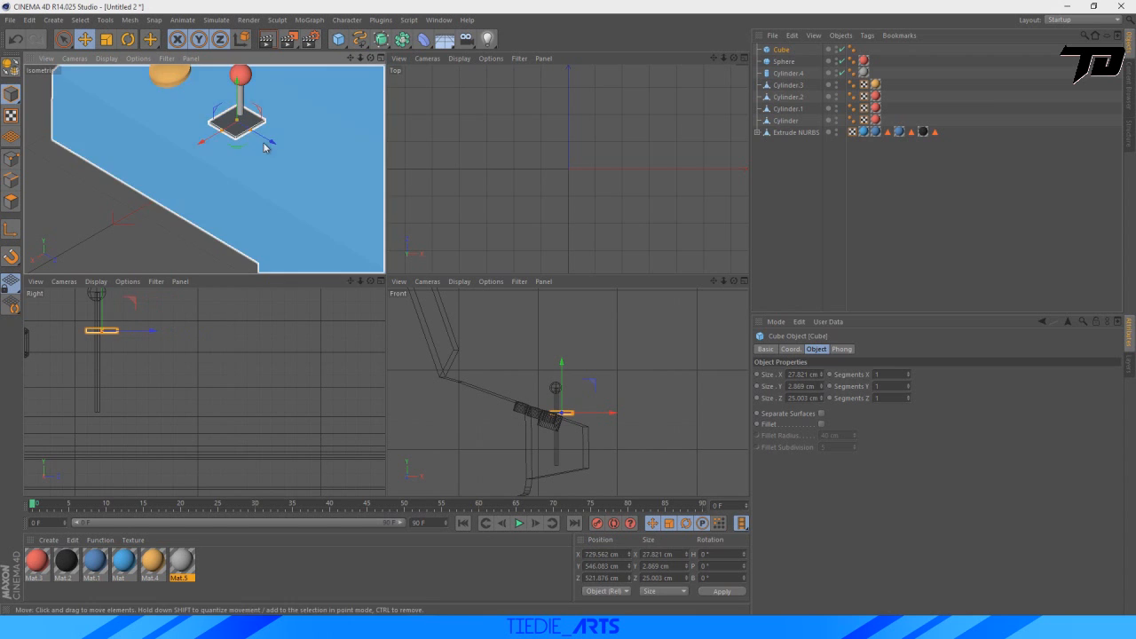
{"action": "scroll", "coordinate": [546, 418], "scroll_direction": "up", "scroll_amount": 10}
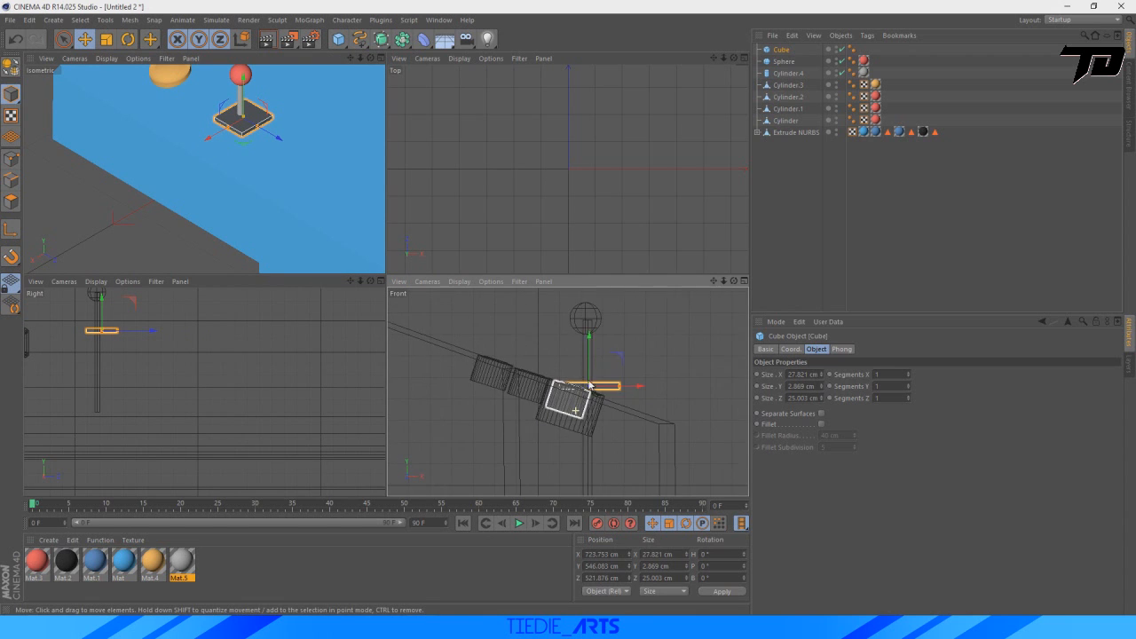
Tilt the joystick's base plate about 21.6° in bank and sink it into the sloped panel, at about X 723, Y 542 cm.
{"action": "key", "text": "r"}
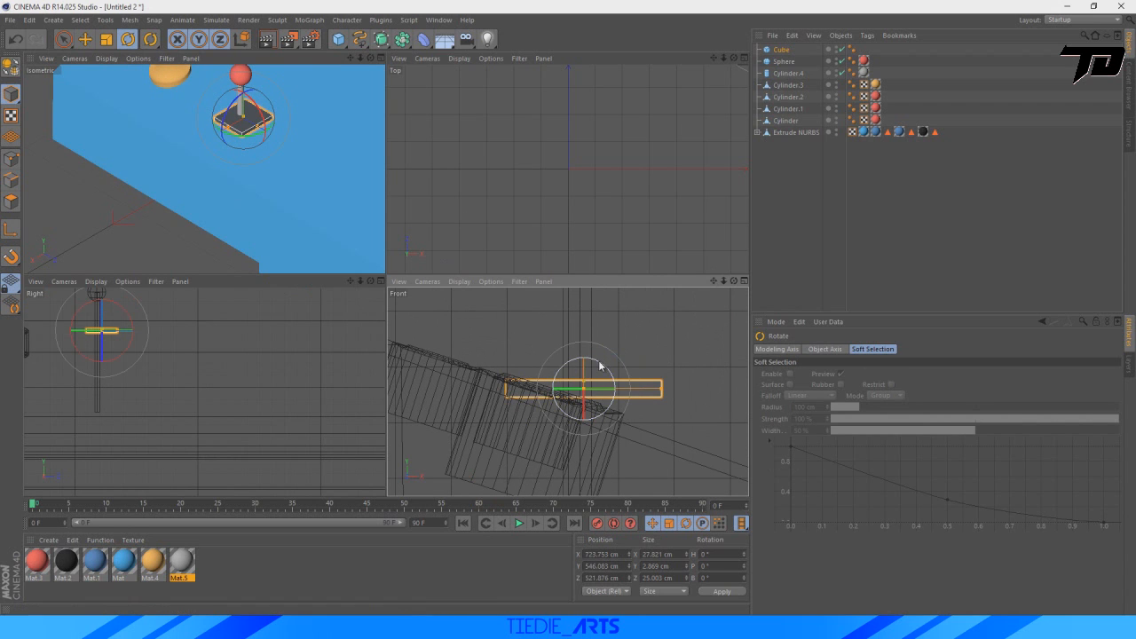
{"action": "left_click_drag", "start_coordinate": [603, 367], "coordinate": [614, 370]}
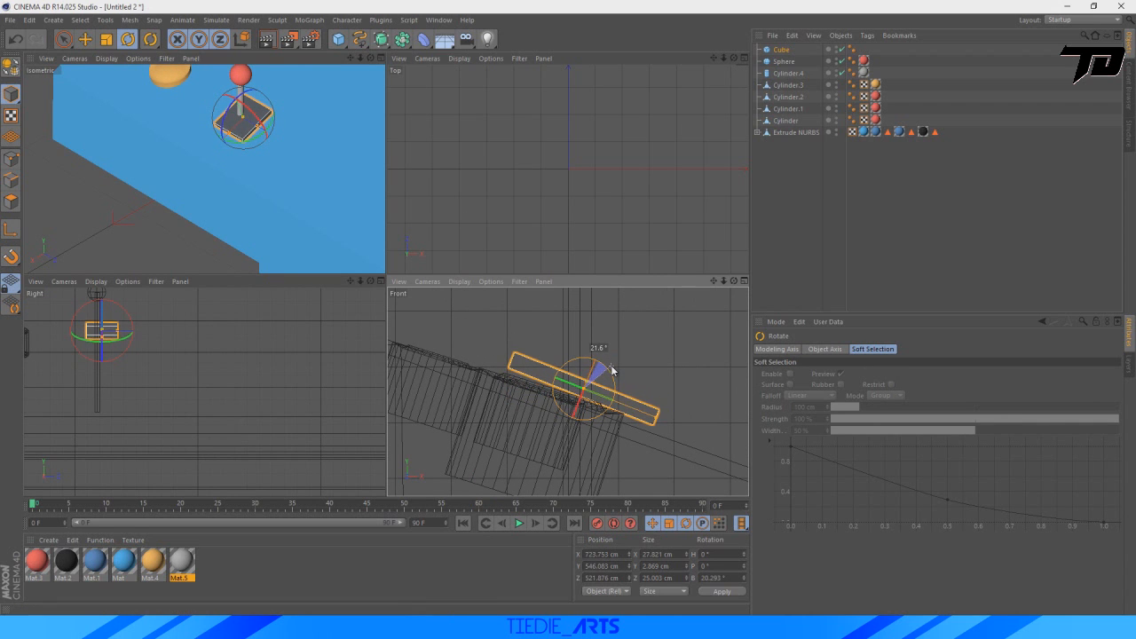
{"action": "left_click", "coordinate": [86, 39]}
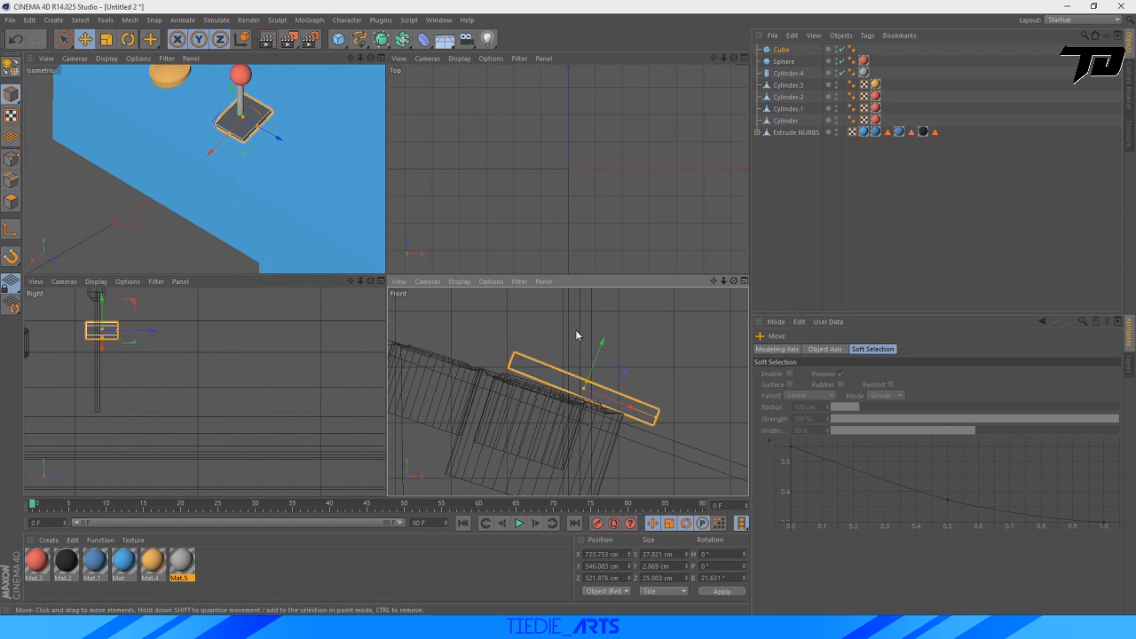
{"action": "left_click_drag", "start_coordinate": [601, 343], "coordinate": [594, 377]}
{"action": "scroll", "coordinate": [646, 435], "scroll_direction": "up", "scroll_amount": 4}
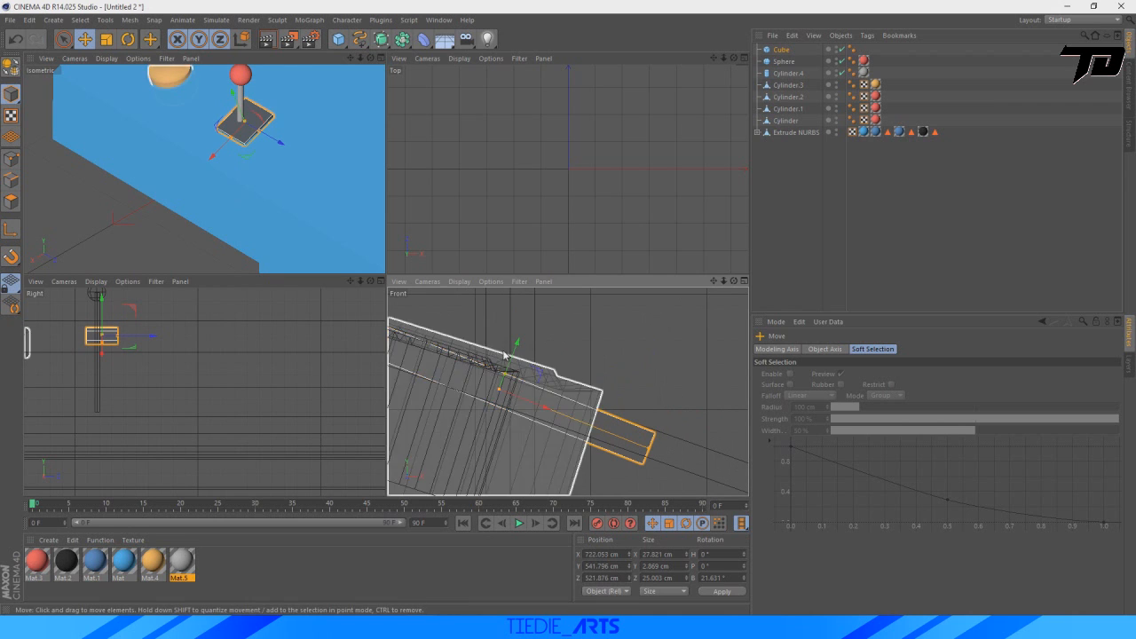
{"action": "left_click_drag", "start_coordinate": [510, 357], "coordinate": [520, 355]}
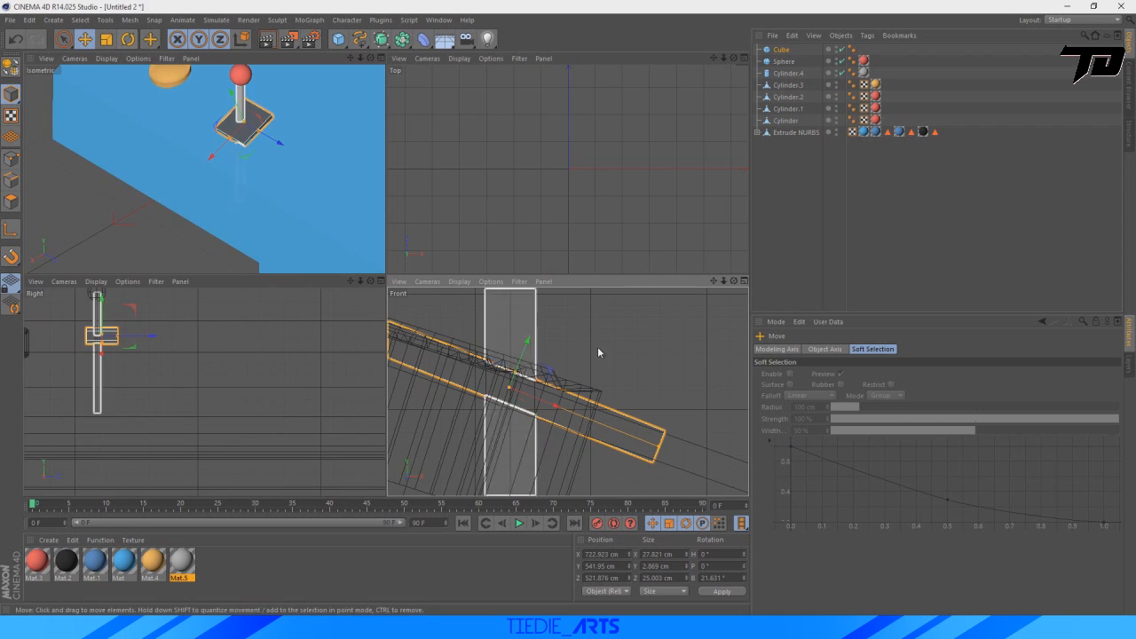
Fine-tune the base plate's bank rotation to about 20.9° so it lies parallel to the control panel's slope.
{"action": "left_click", "coordinate": [129, 40]}
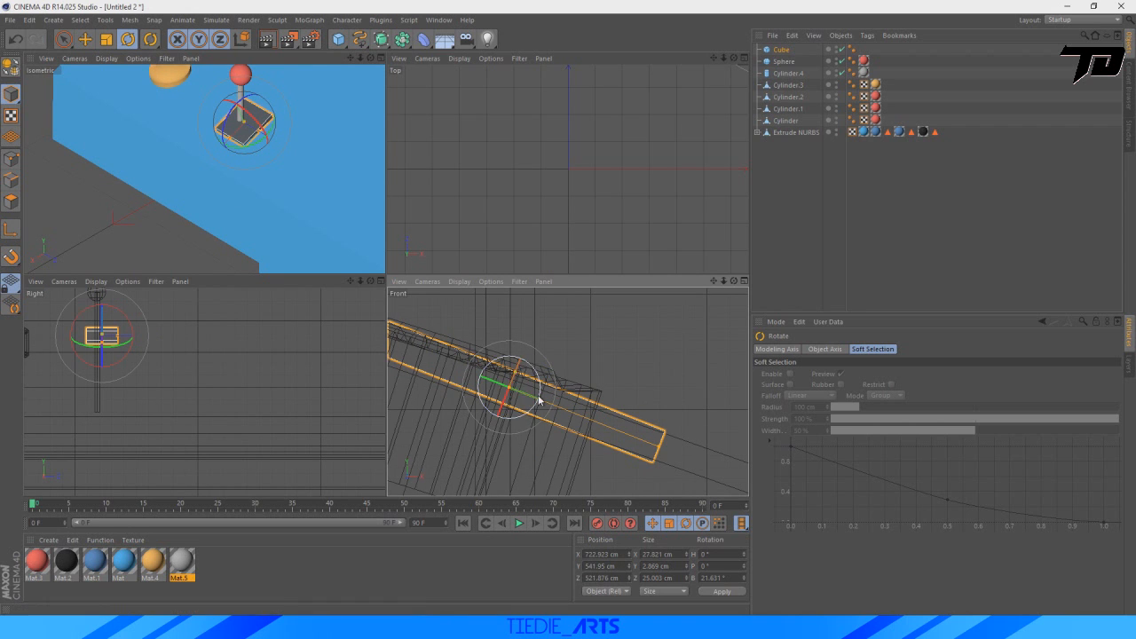
{"action": "left_click_drag", "start_coordinate": [539, 393], "coordinate": [541, 383]}
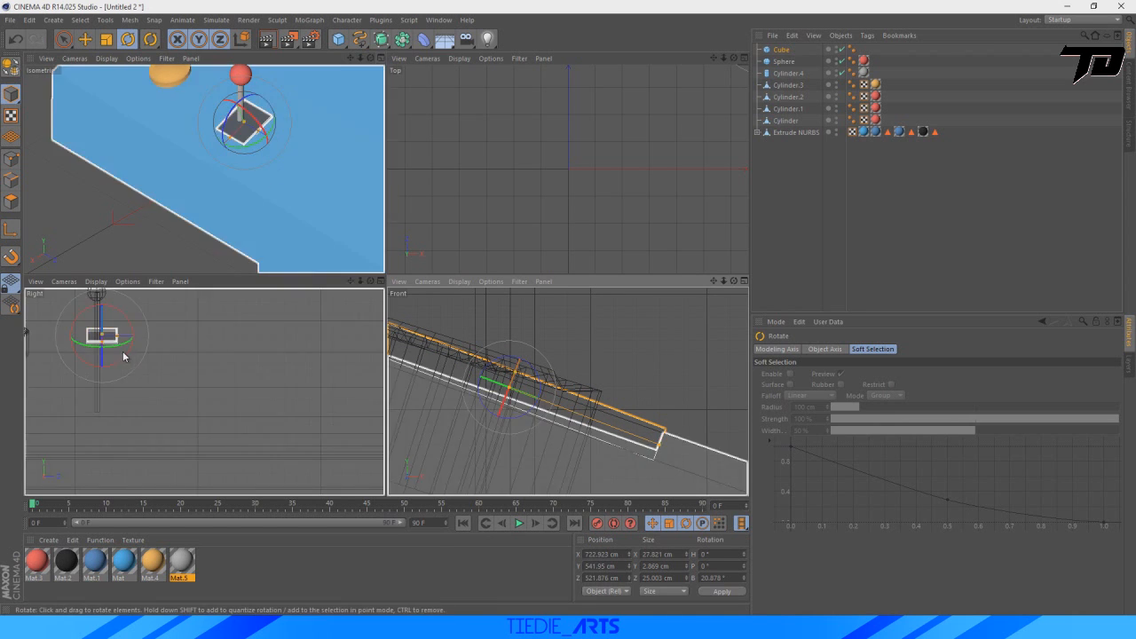
{"action": "scroll", "coordinate": [154, 350], "scroll_direction": "down", "scroll_amount": 2}
{"action": "scroll", "coordinate": [156, 349], "scroll_direction": "down", "scroll_amount": 2}
{"action": "left_click_drag", "start_coordinate": [351, 281], "coordinate": [394, 284]}
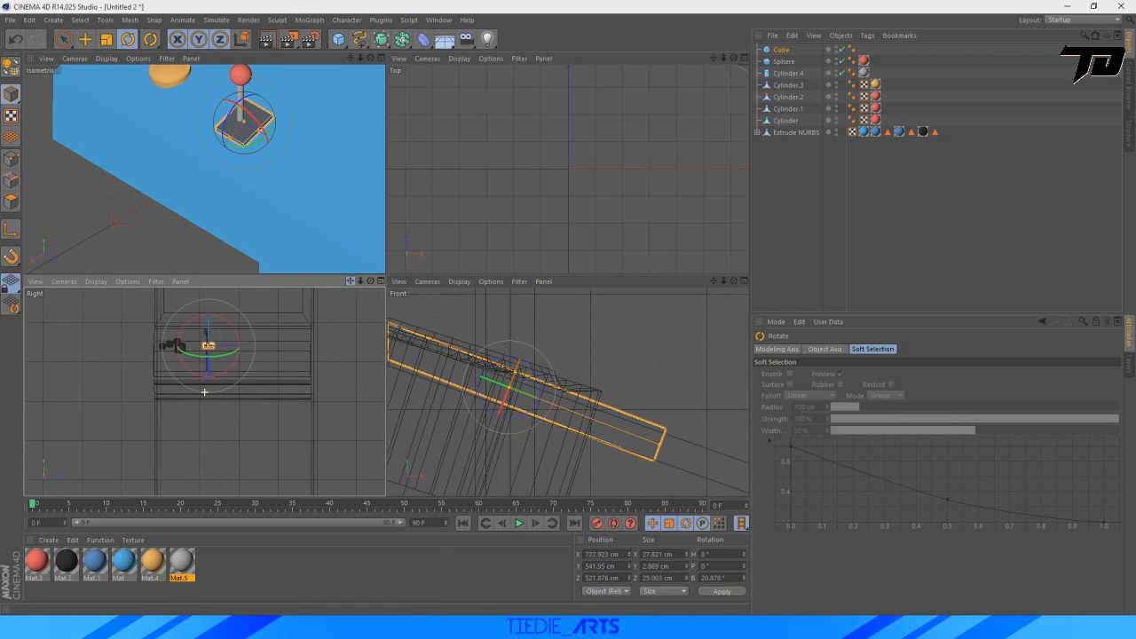
Shift the joystick's base plate along Z to about 518 cm so it is centered under the shaft.
{"action": "scroll", "coordinate": [169, 363], "scroll_direction": "up", "scroll_amount": 3}
{"action": "scroll", "coordinate": [232, 310], "scroll_direction": "up", "scroll_amount": 3}
{"action": "scroll", "coordinate": [236, 321], "scroll_direction": "up", "scroll_amount": 3}
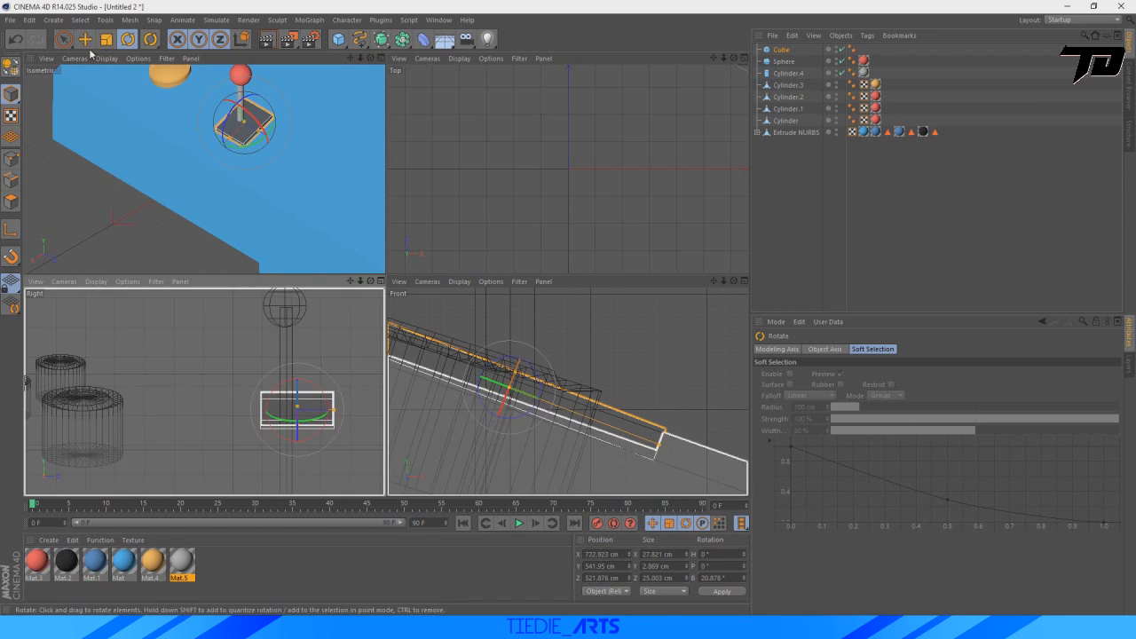
{"action": "key", "text": "e"}
{"action": "left_click_drag", "start_coordinate": [345, 411], "coordinate": [332, 406]}
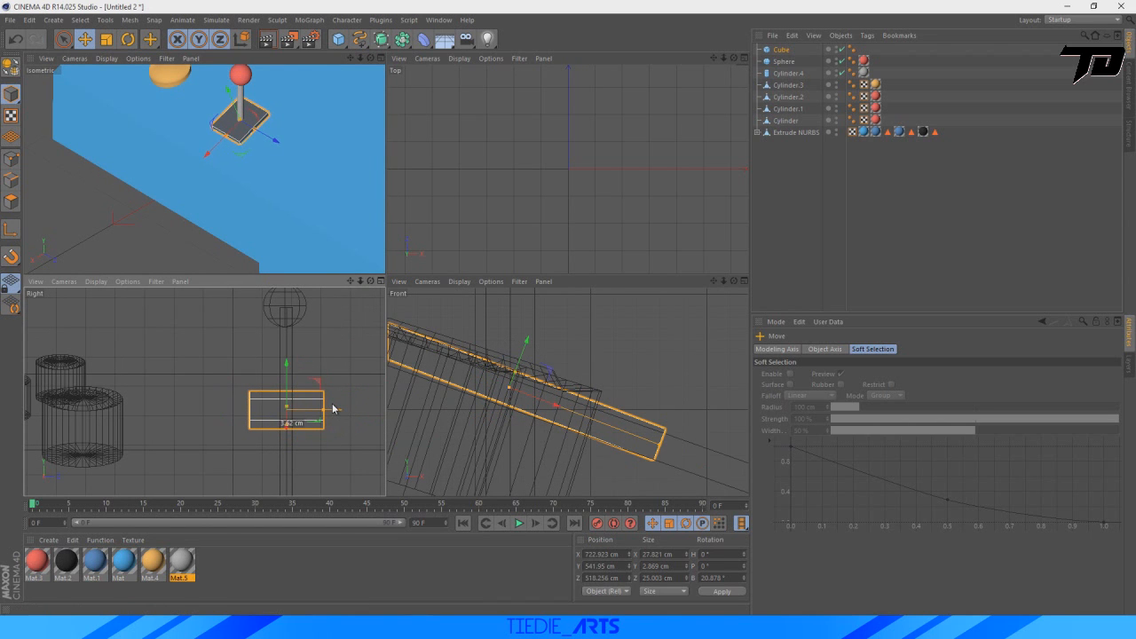
Apply the grey material Mat.5 to the joystick's base plate.
{"action": "left_click_drag", "start_coordinate": [182, 561], "coordinate": [234, 130]}
{"action": "scroll", "coordinate": [226, 203], "scroll_direction": "down", "scroll_amount": 5}
{"action": "left_click", "coordinate": [87, 195]}
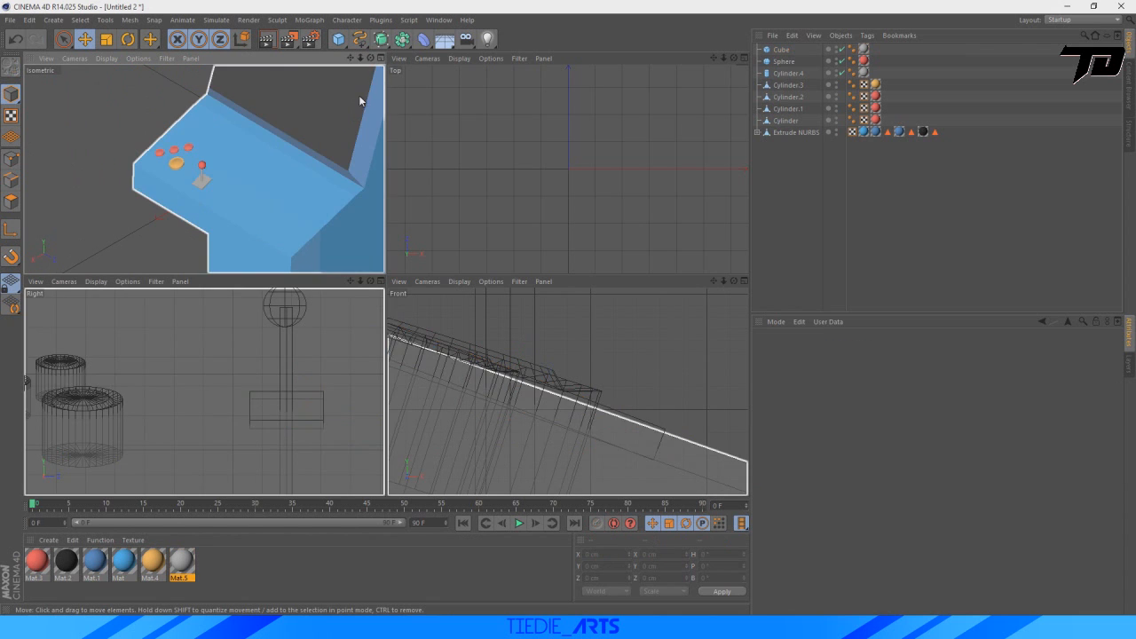
Duplicate all four buttons and the joystick parts together and move the copies along Z to about 672 cm on the control panel.
{"action": "left_click", "coordinate": [385, 58]}
{"action": "scroll", "coordinate": [386, 281], "scroll_direction": "down", "scroll_amount": 10}
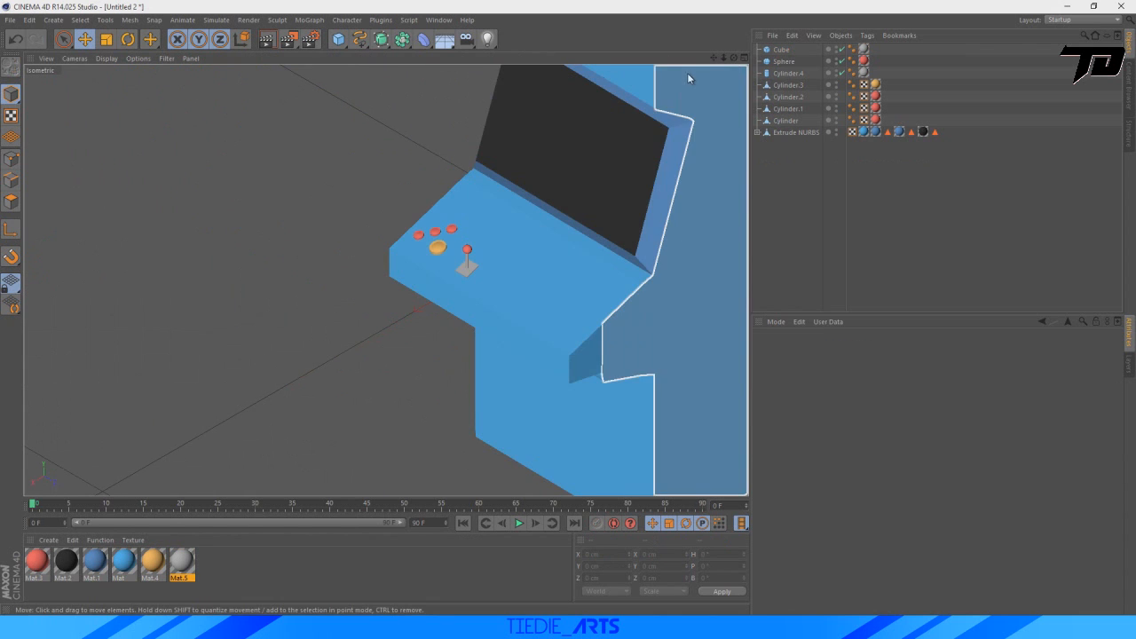
{"action": "left_click_drag", "start_coordinate": [723, 58], "coordinate": [556, 104]}
{"action": "scroll", "coordinate": [346, 299], "scroll_direction": "up", "scroll_amount": 2}
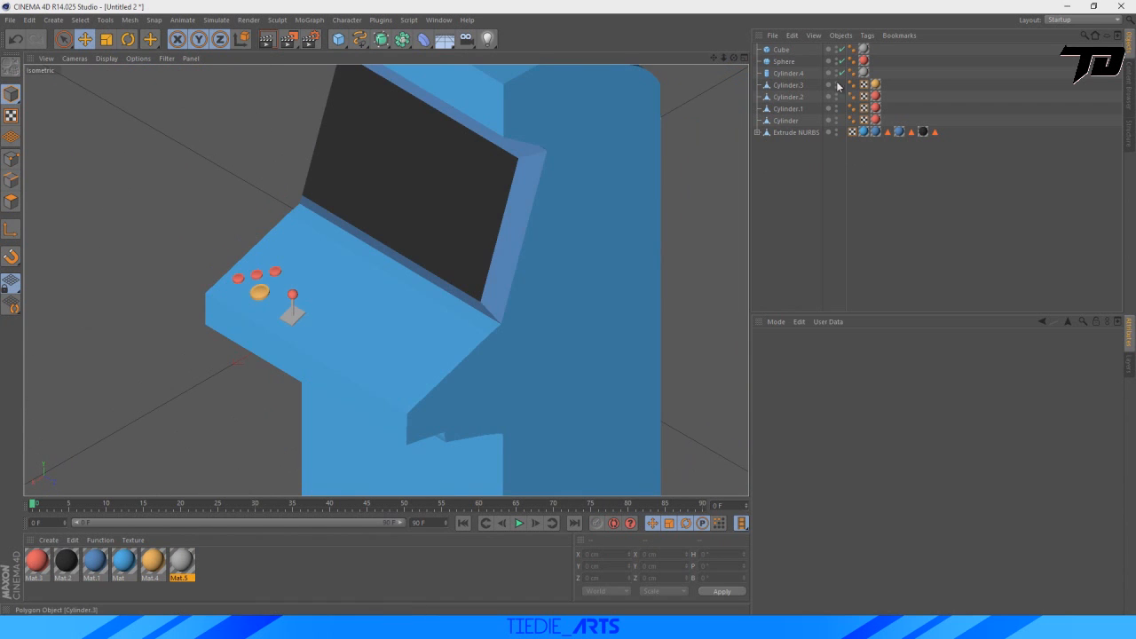
{"action": "left_click", "coordinate": [785, 120]}
{"action": "left_click", "coordinate": [780, 50], "text": "shift"}
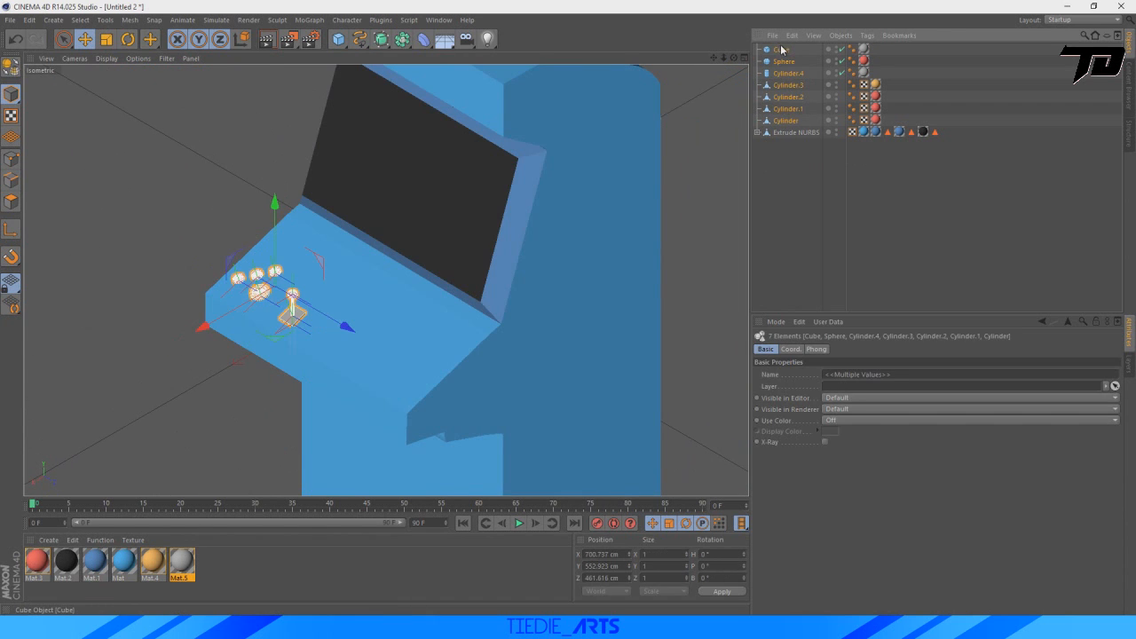
{"action": "key", "text": "ctrl+c"}
{"action": "key", "text": "ctrl+v"}
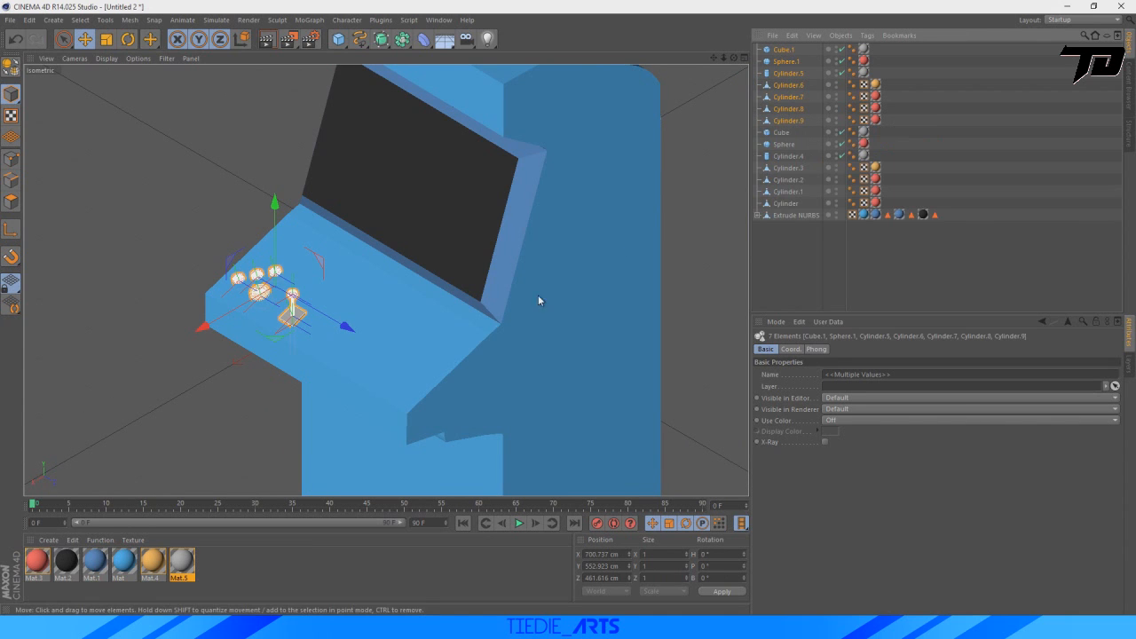
{"action": "left_click_drag", "start_coordinate": [344, 326], "coordinate": [461, 386]}
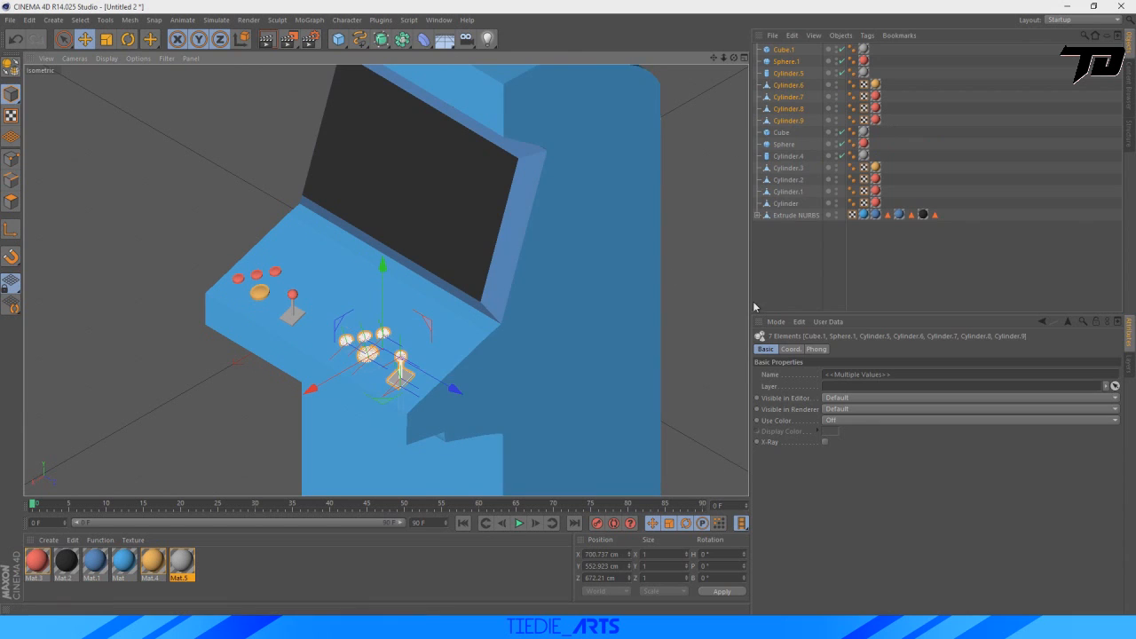
Create a green material with RGB 126, 255, 109 and its specular channel turned off.
{"action": "left_click", "coordinate": [812, 287]}
{"action": "double_click", "coordinate": [246, 567]}
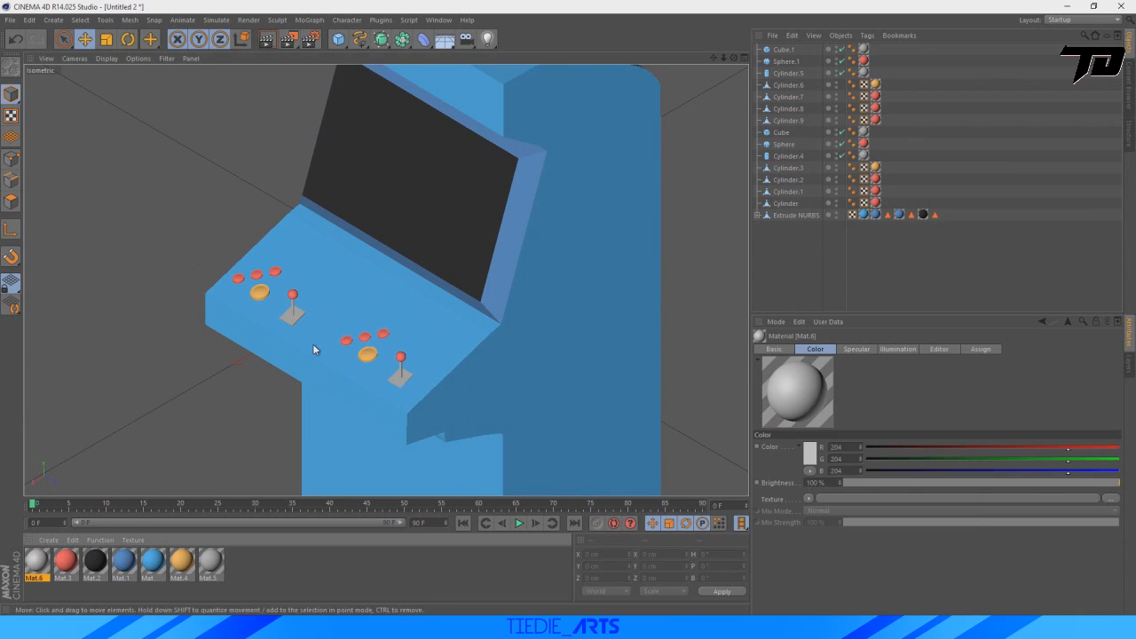
{"action": "double_click", "coordinate": [38, 566]}
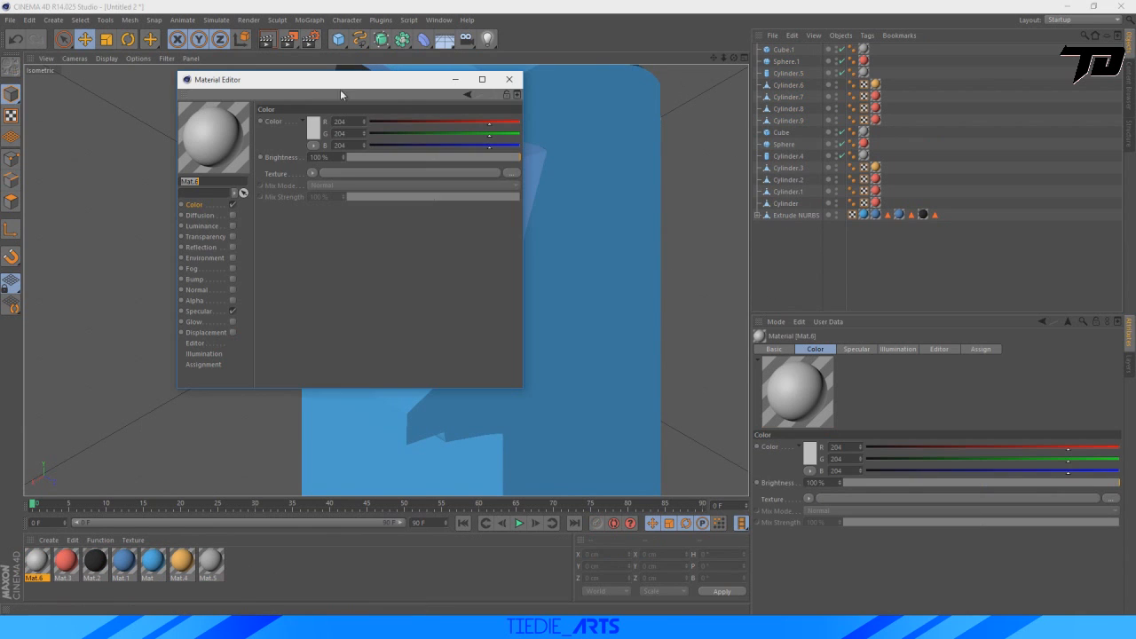
{"action": "left_click", "coordinate": [232, 311]}
{"action": "left_click", "coordinate": [313, 127]}
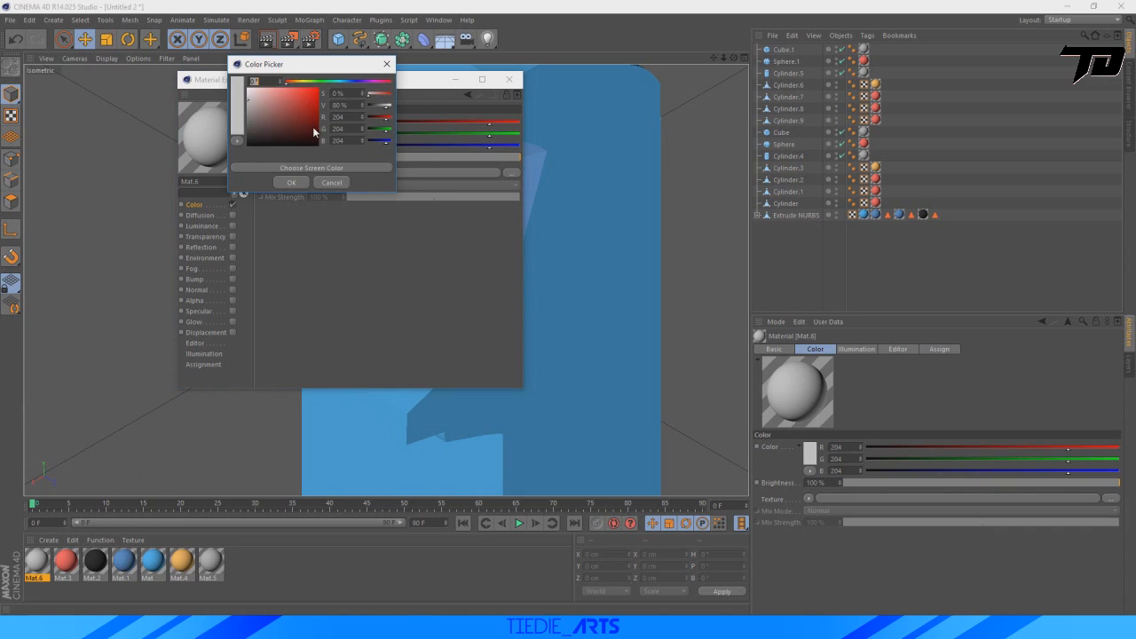
{"action": "left_click_drag", "start_coordinate": [300, 82], "coordinate": [325, 85]}
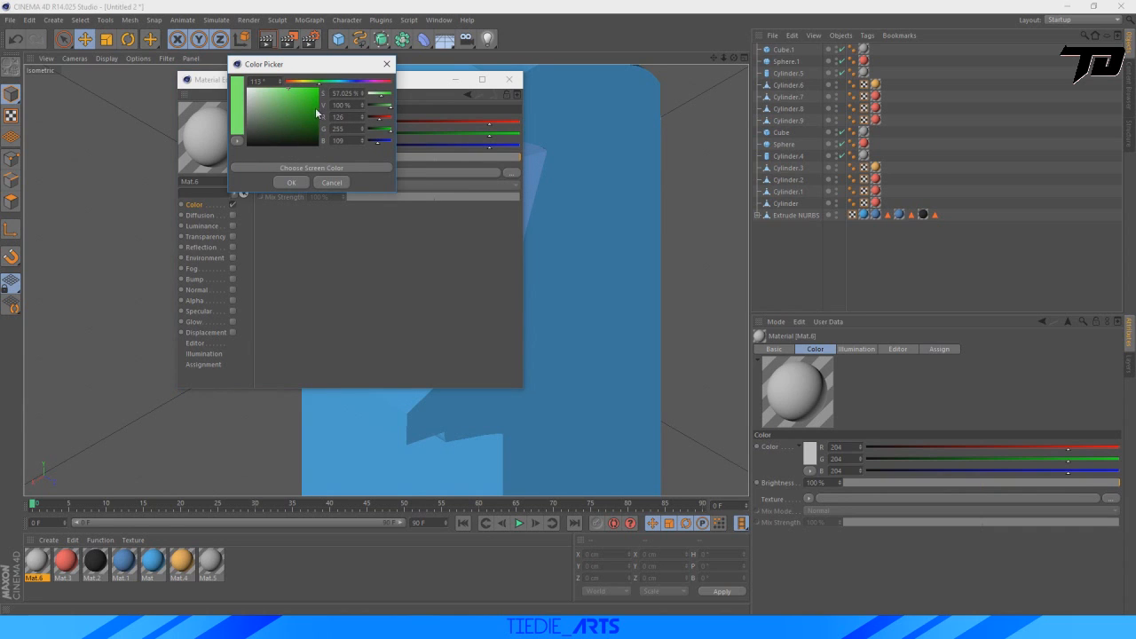
{"action": "left_click", "coordinate": [291, 182]}
{"action": "left_click", "coordinate": [508, 79]}
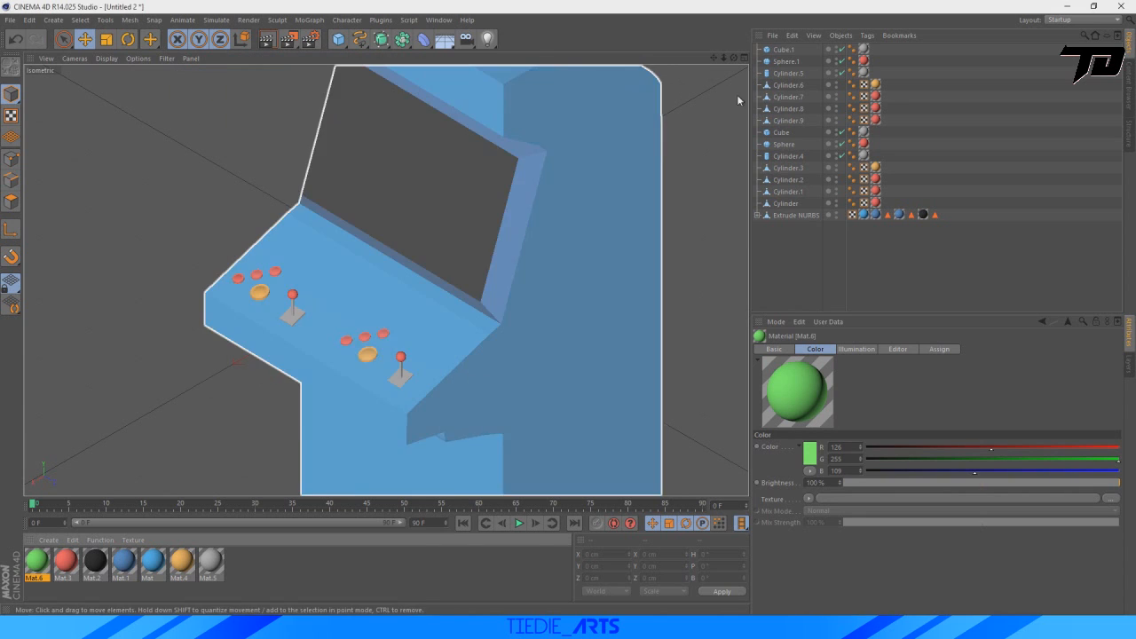
Replace the red material on the three duplicated small buttons with the green material Mat.6.
{"action": "left_click", "coordinate": [875, 120]}
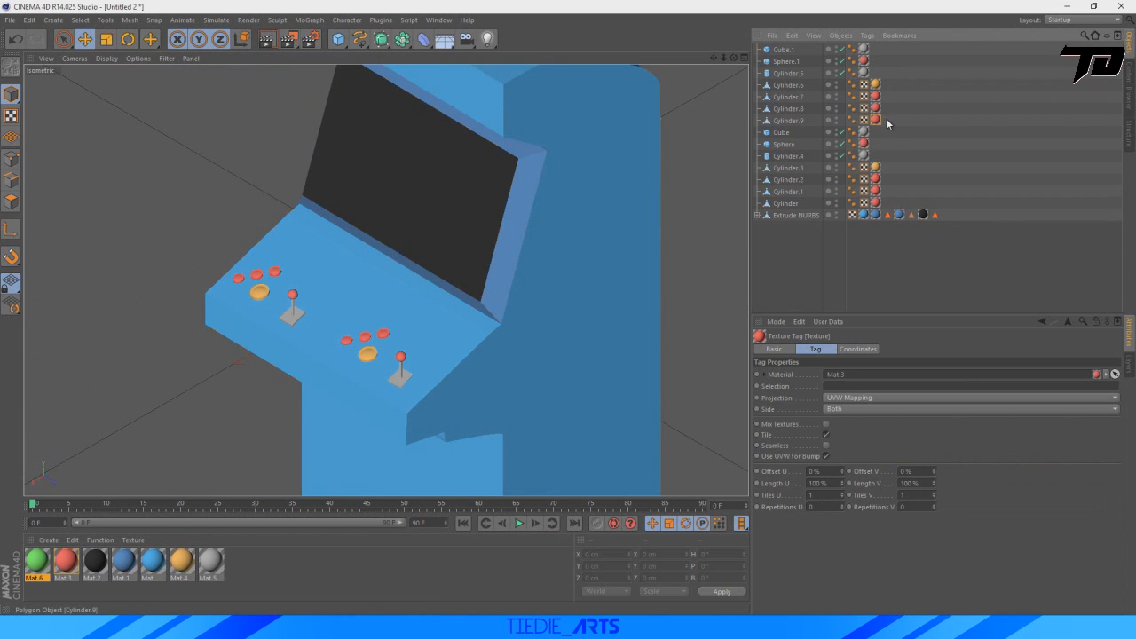
{"action": "key", "text": "Delete"}
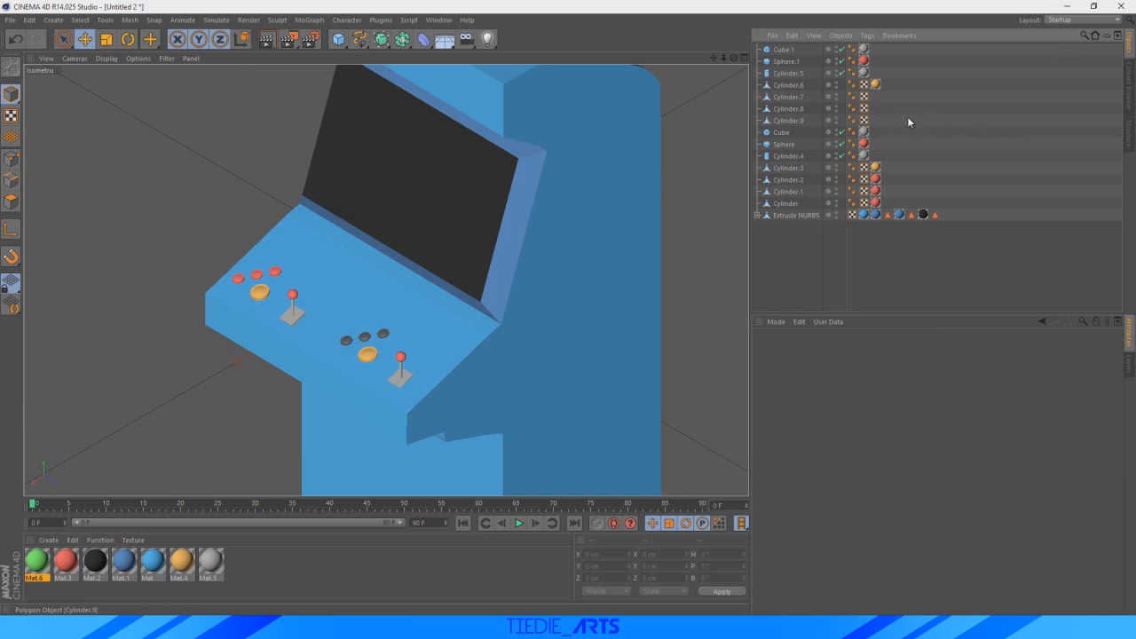
{"action": "left_click_drag", "start_coordinate": [35, 562], "coordinate": [861, 120]}
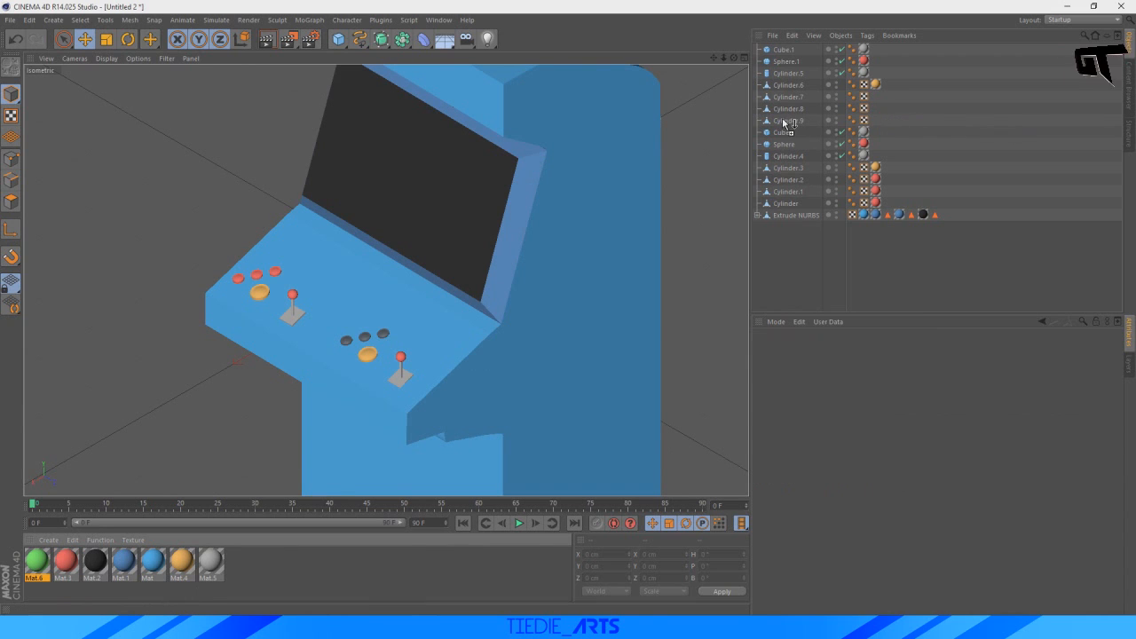
{"action": "left_click_drag", "start_coordinate": [785, 125], "coordinate": [875, 119]}
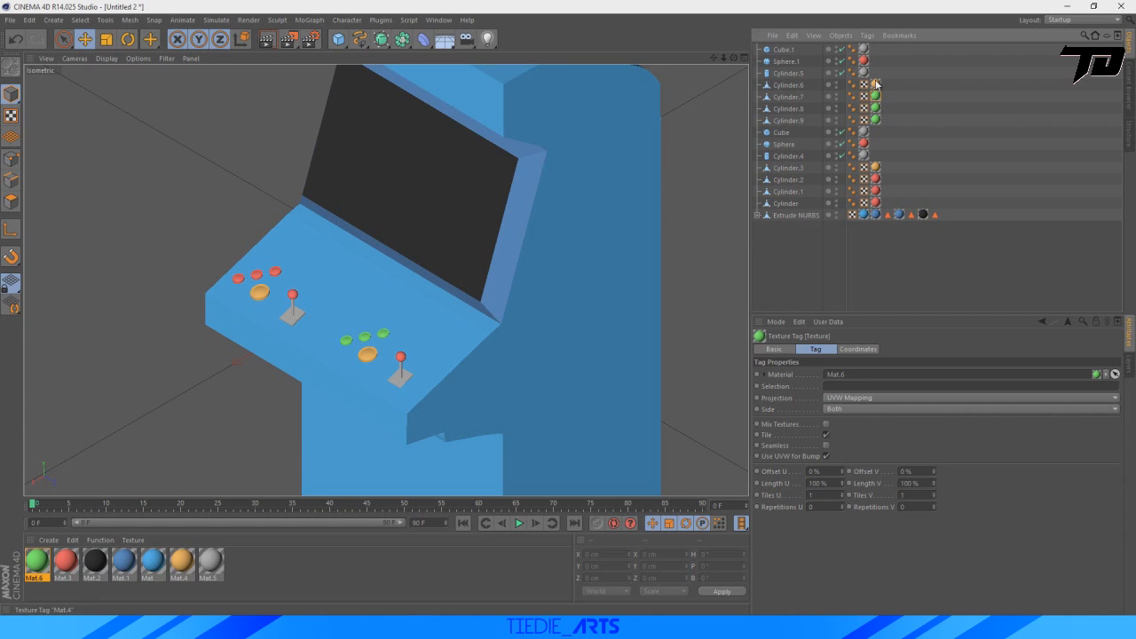
Replace the orange material on the duplicated large button with a new purple material, RGB 129, 90, 202.
{"action": "key", "text": "Delete"}
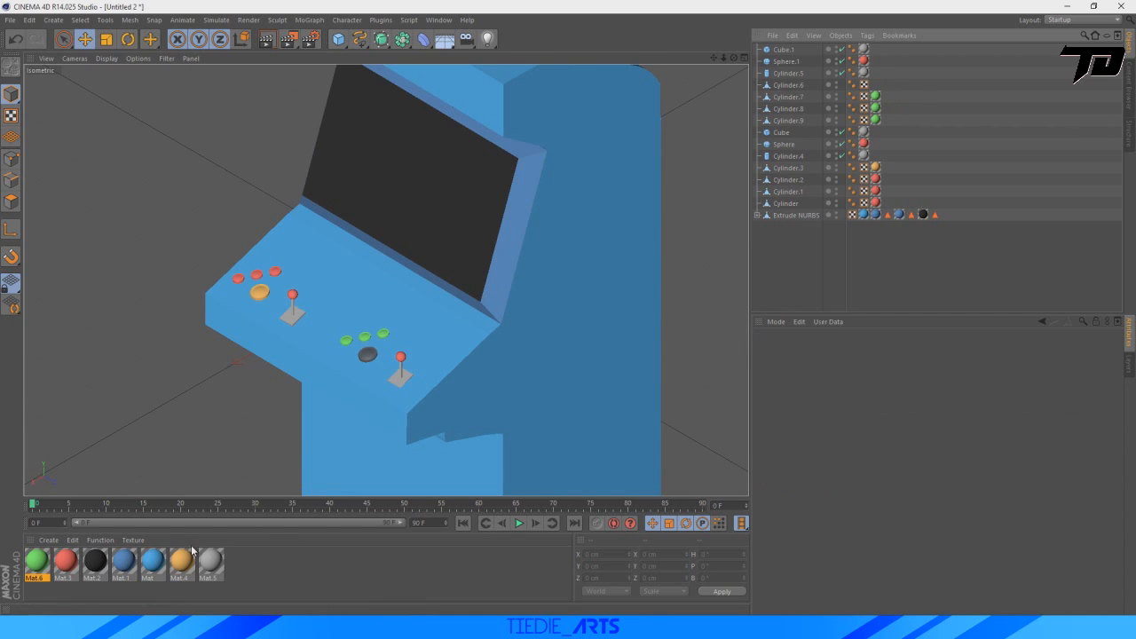
{"action": "double_click", "coordinate": [241, 564]}
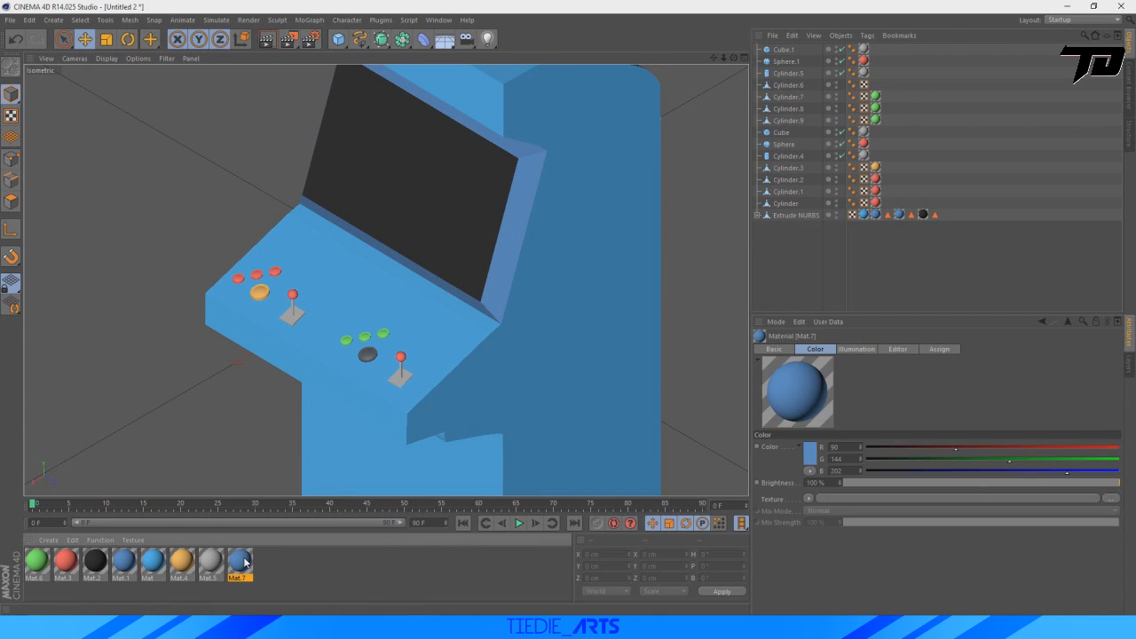
{"action": "double_click", "coordinate": [241, 565]}
{"action": "left_click", "coordinate": [314, 128]}
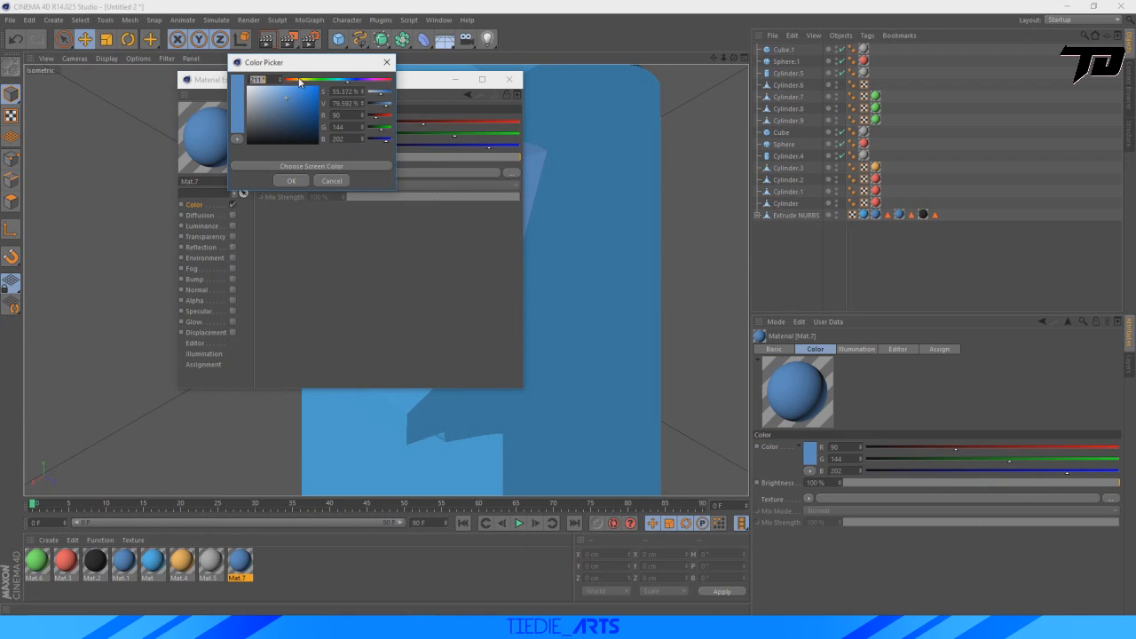
{"action": "left_click_drag", "start_coordinate": [355, 81], "coordinate": [363, 84]}
{"action": "left_click", "coordinate": [289, 181]}
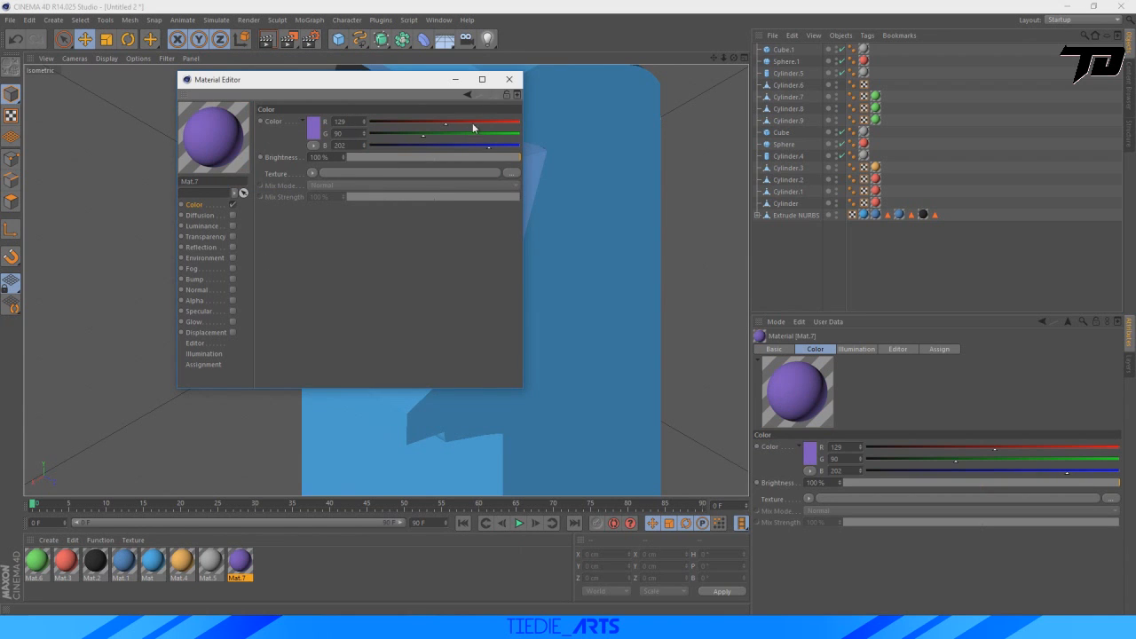
{"action": "left_click", "coordinate": [507, 80]}
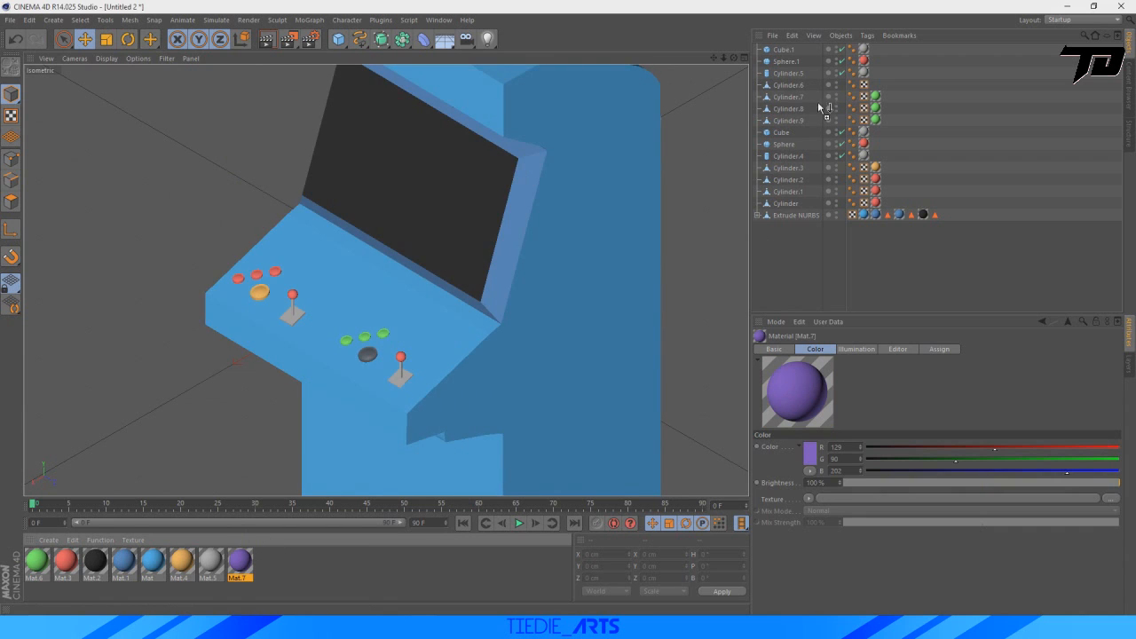
{"action": "left_click_drag", "start_coordinate": [795, 86], "coordinate": [796, 86]}
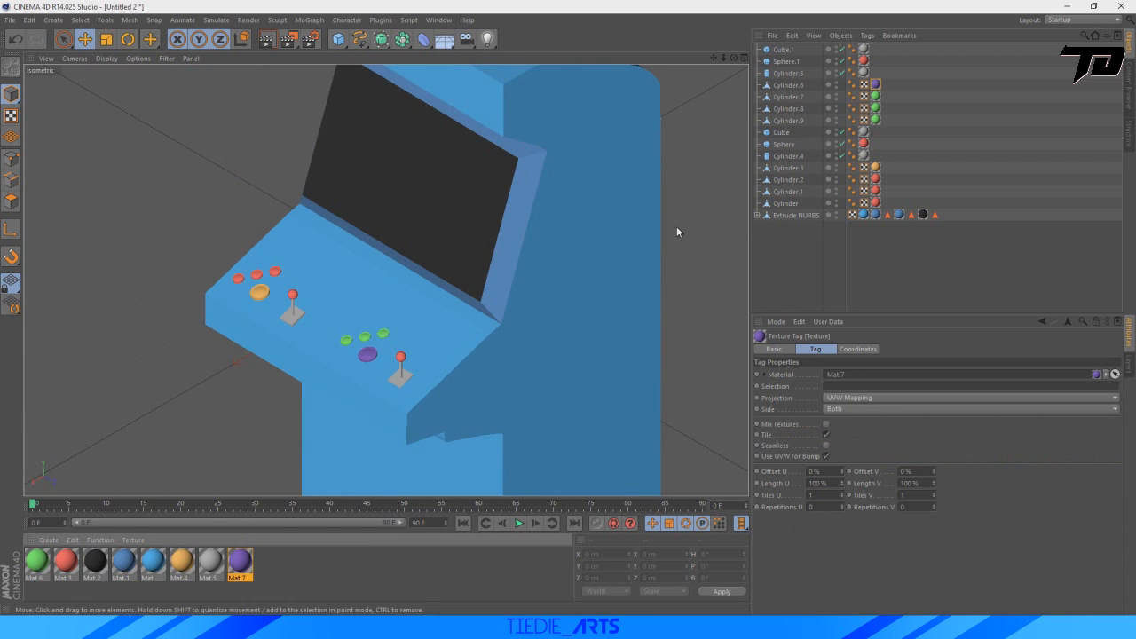
{"action": "left_click", "coordinate": [783, 246]}
Select the front polygon of the cabinet's overhanging top section above the screen.
{"action": "scroll", "coordinate": [441, 289], "scroll_direction": "down", "scroll_amount": 6}
{"action": "scroll", "coordinate": [426, 320], "scroll_direction": "up", "scroll_amount": 3}
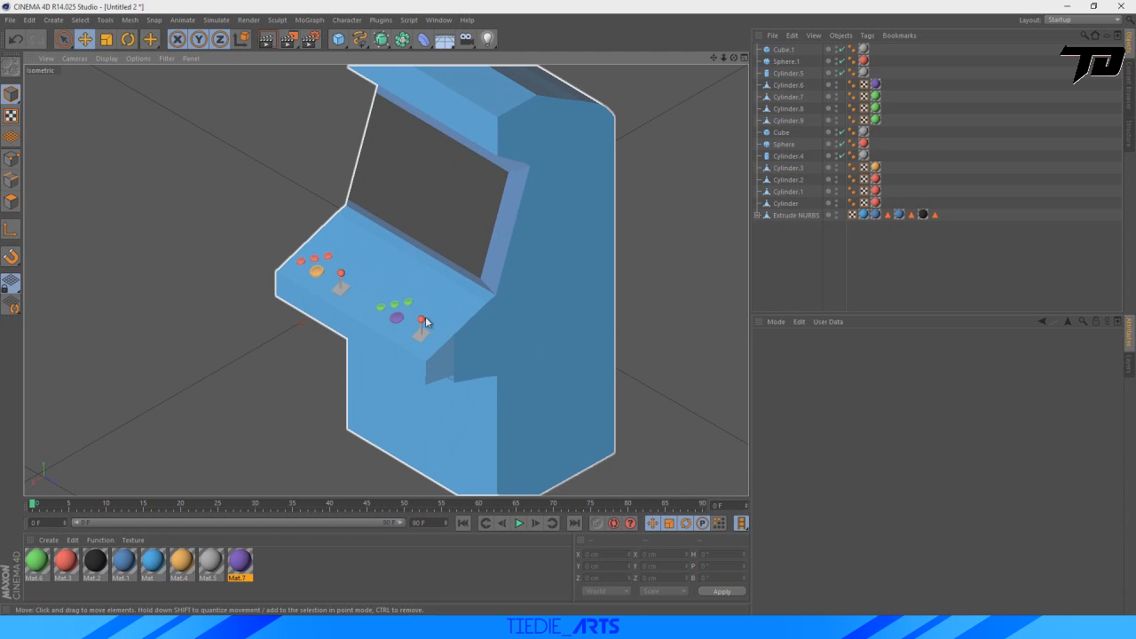
{"action": "left_click", "coordinate": [573, 79]}
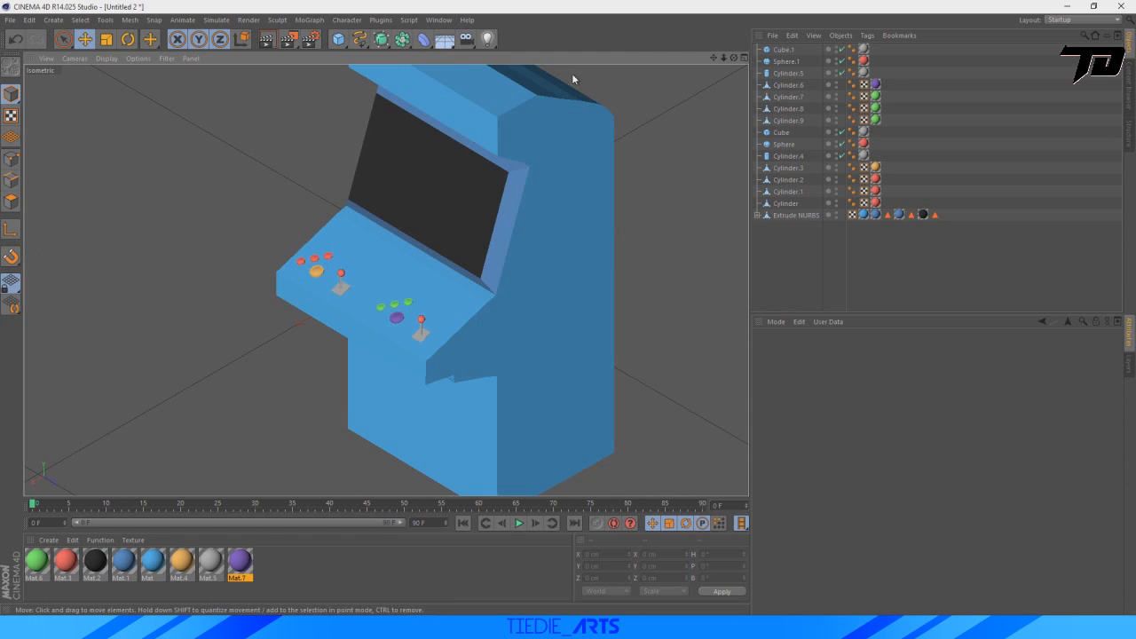
{"action": "left_click_drag", "start_coordinate": [727, 59], "coordinate": [728, 60]}
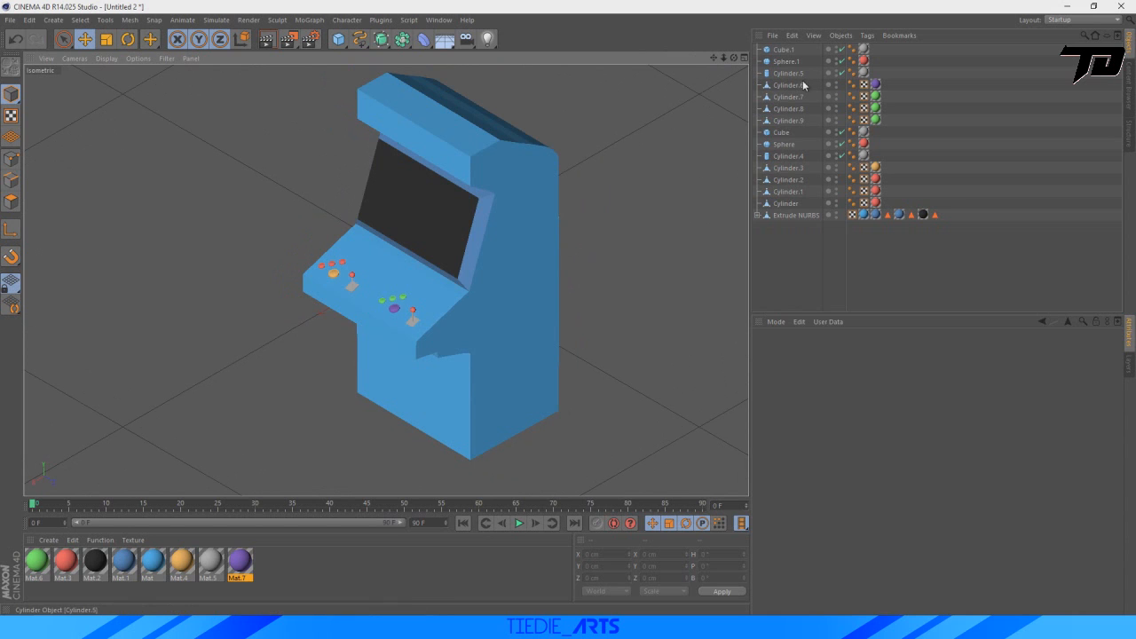
{"action": "left_click", "coordinate": [792, 217]}
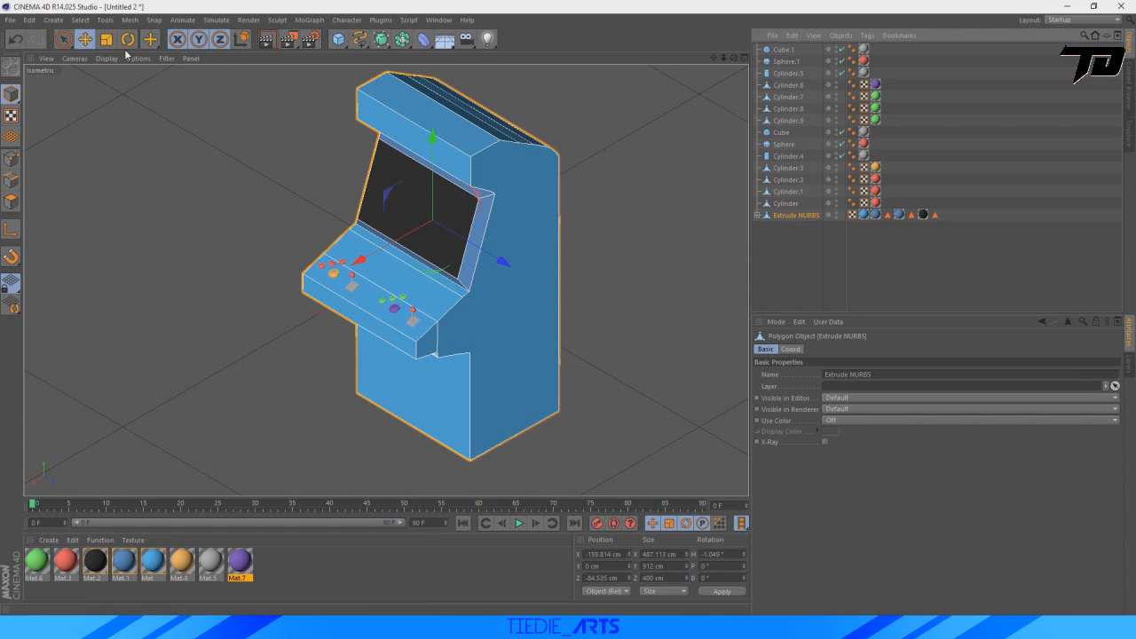
{"action": "left_click", "coordinate": [71, 41]}
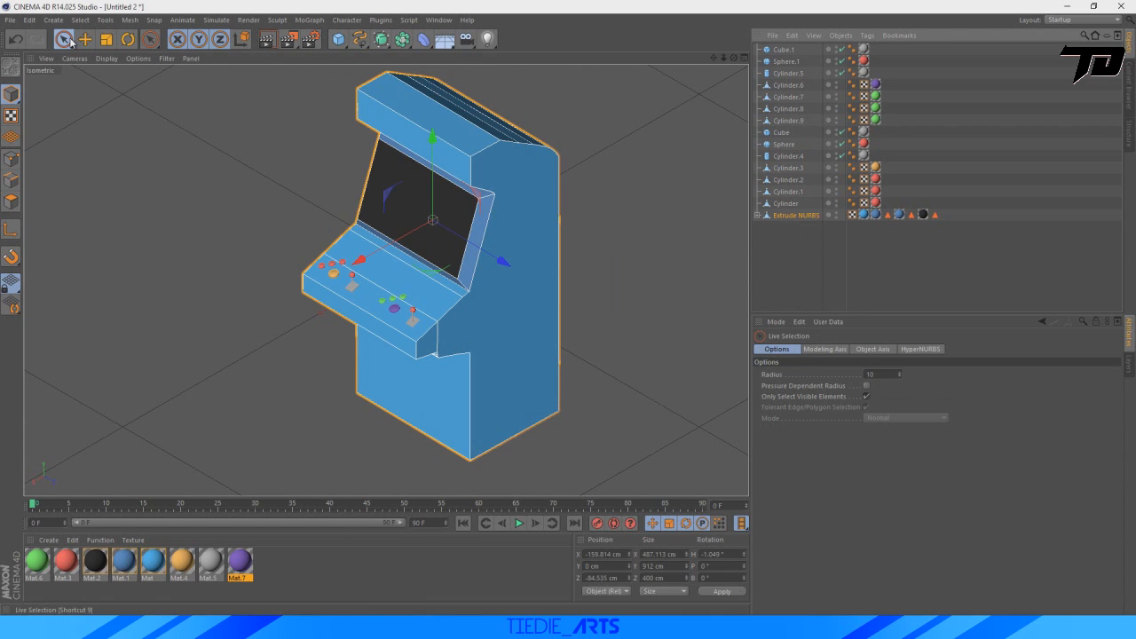
{"action": "left_click", "coordinate": [10, 203]}
{"action": "left_click", "coordinate": [435, 157]}
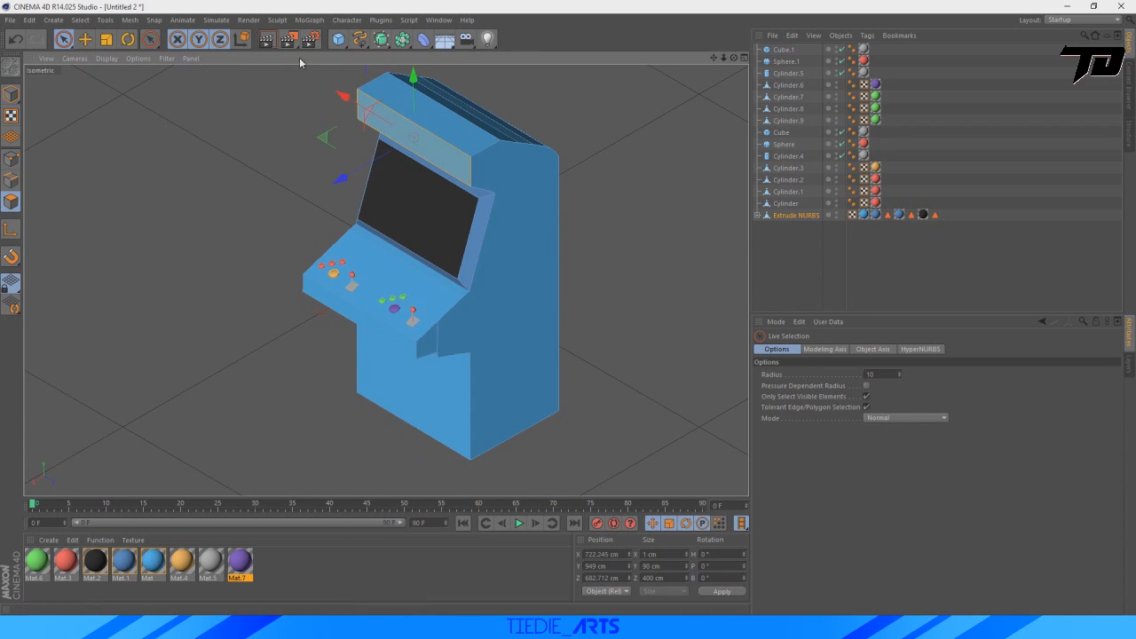
{"action": "left_click", "coordinate": [106, 39]}
{"action": "left_click_drag", "start_coordinate": [413, 79], "coordinate": [416, 85]}
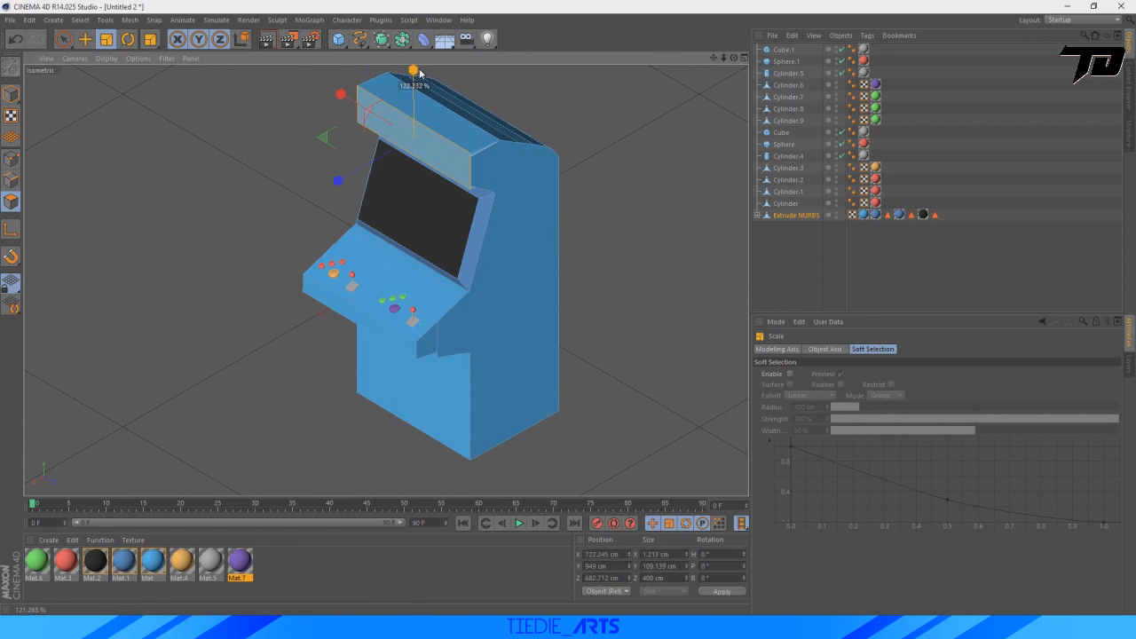
{"action": "key", "text": "ctrl+z"}
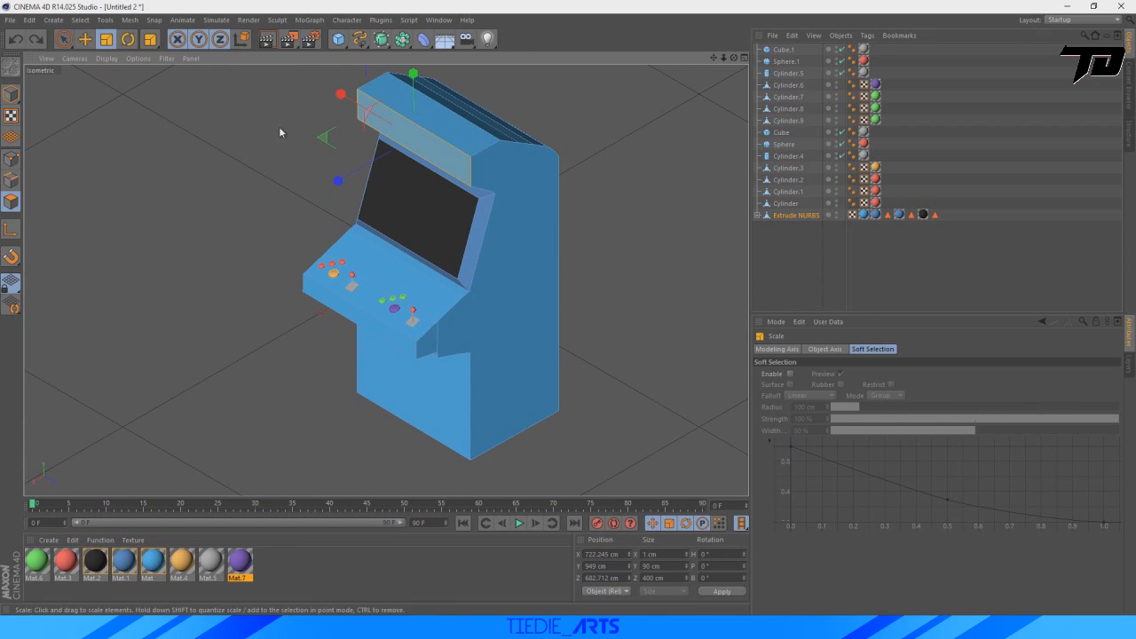
{"action": "left_click", "coordinate": [85, 42]}
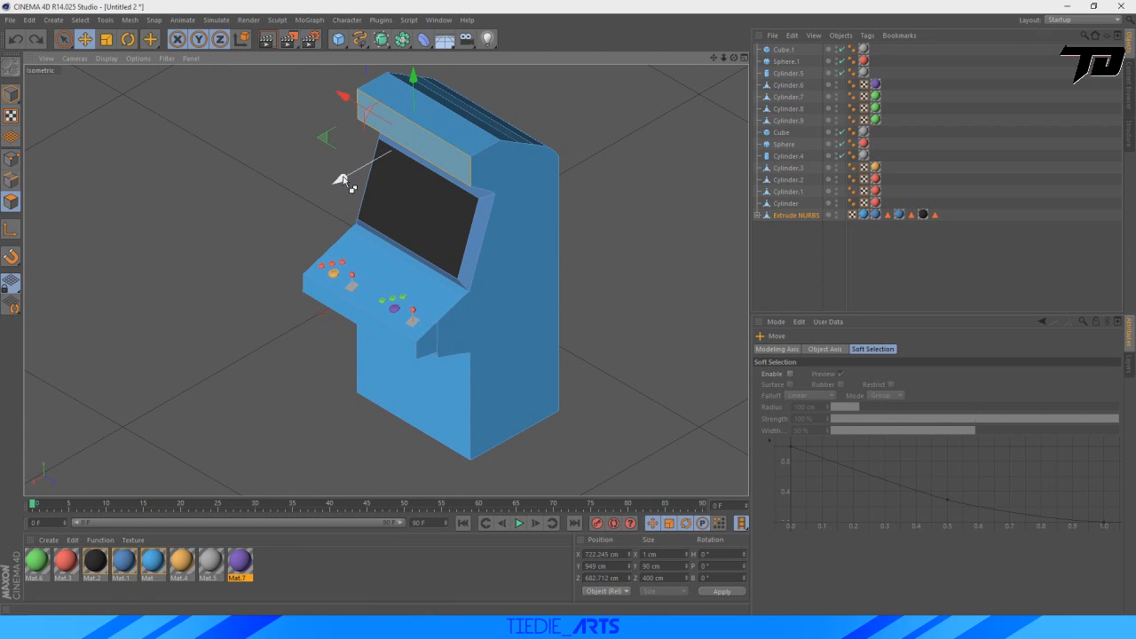
{"action": "left_click_drag", "start_coordinate": [415, 93], "coordinate": [417, 86]}
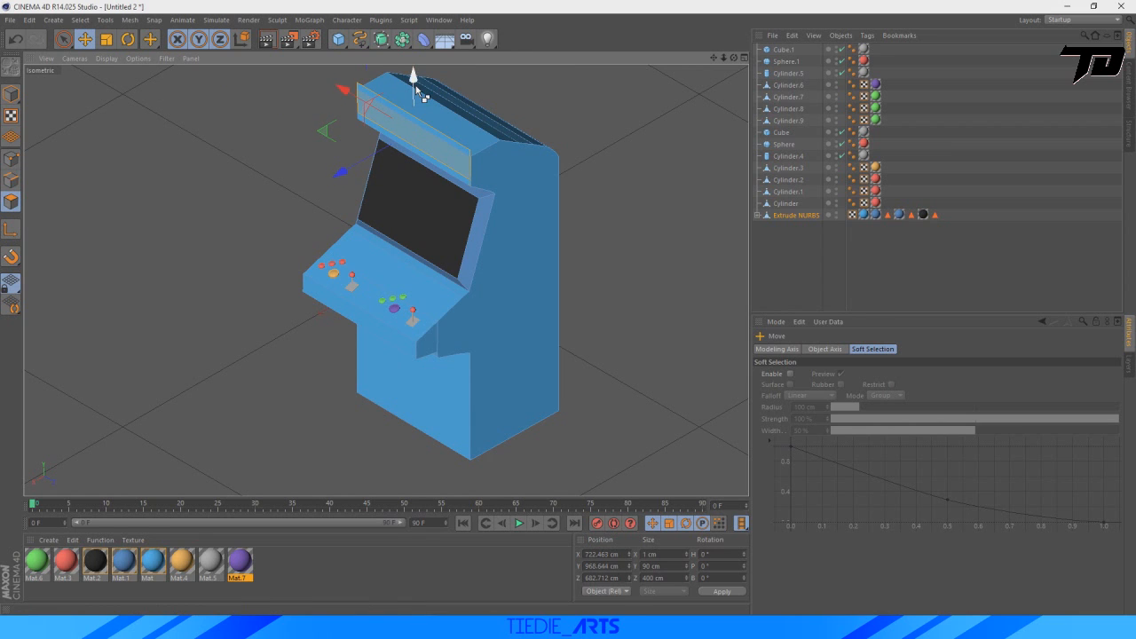
{"action": "key", "text": "ctrl+z"}
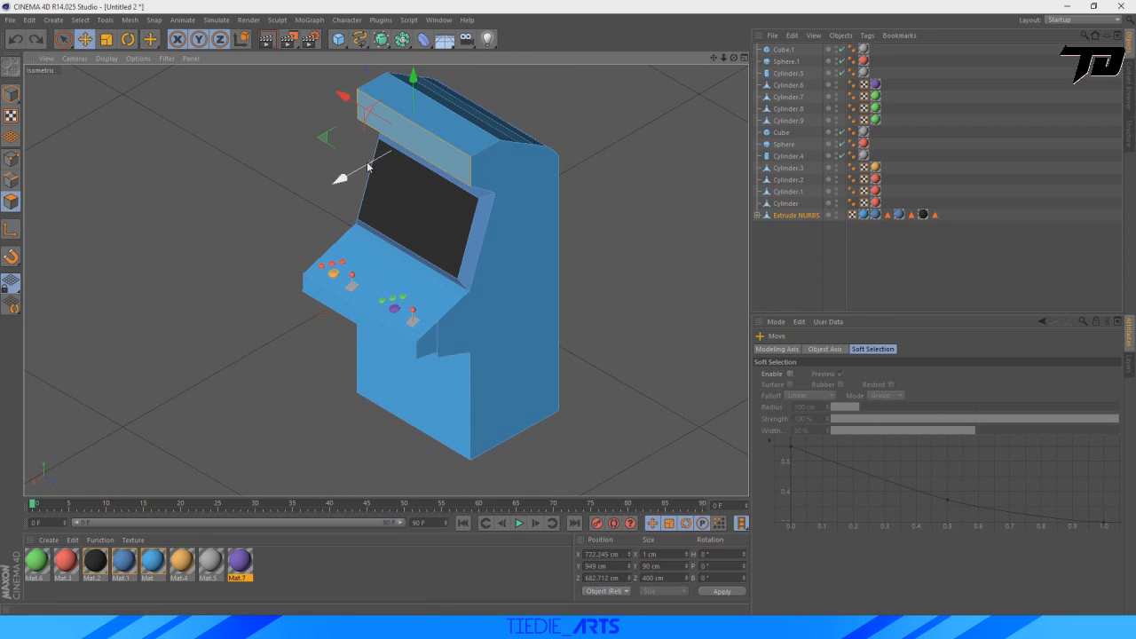
Bevel the selected front polygon above the screen with an 8 cm extrusion and 8 cm inner offset.
{"action": "right_click", "coordinate": [433, 149]}
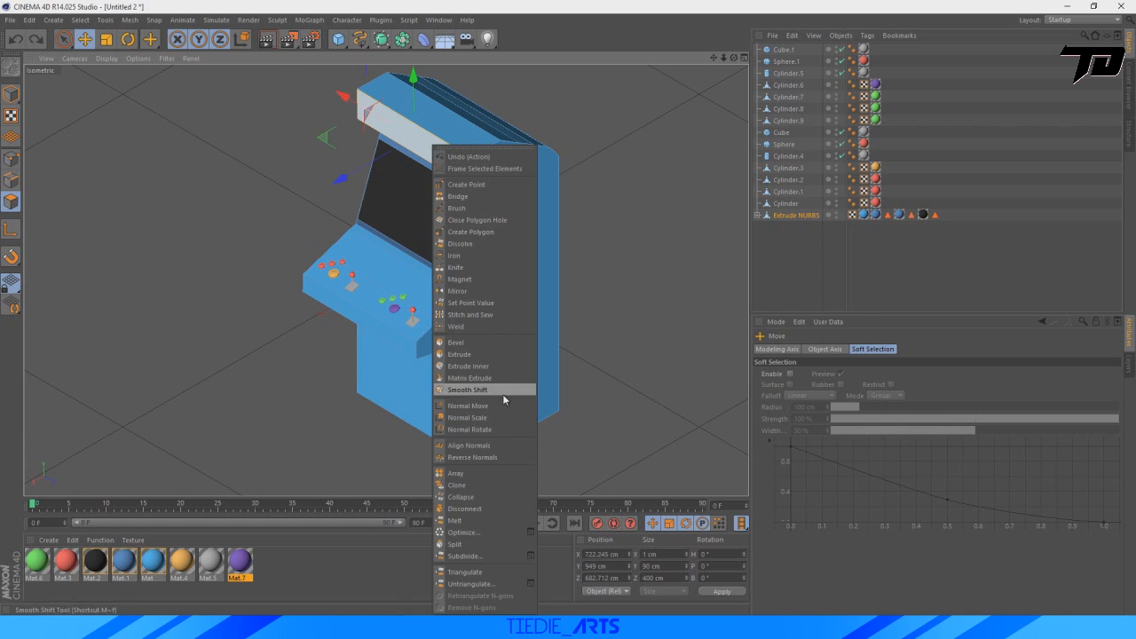
{"action": "left_click", "coordinate": [474, 345]}
{"action": "left_click_drag", "start_coordinate": [423, 137], "coordinate": [447, 167]}
{"action": "key", "text": "ctrl+z"}
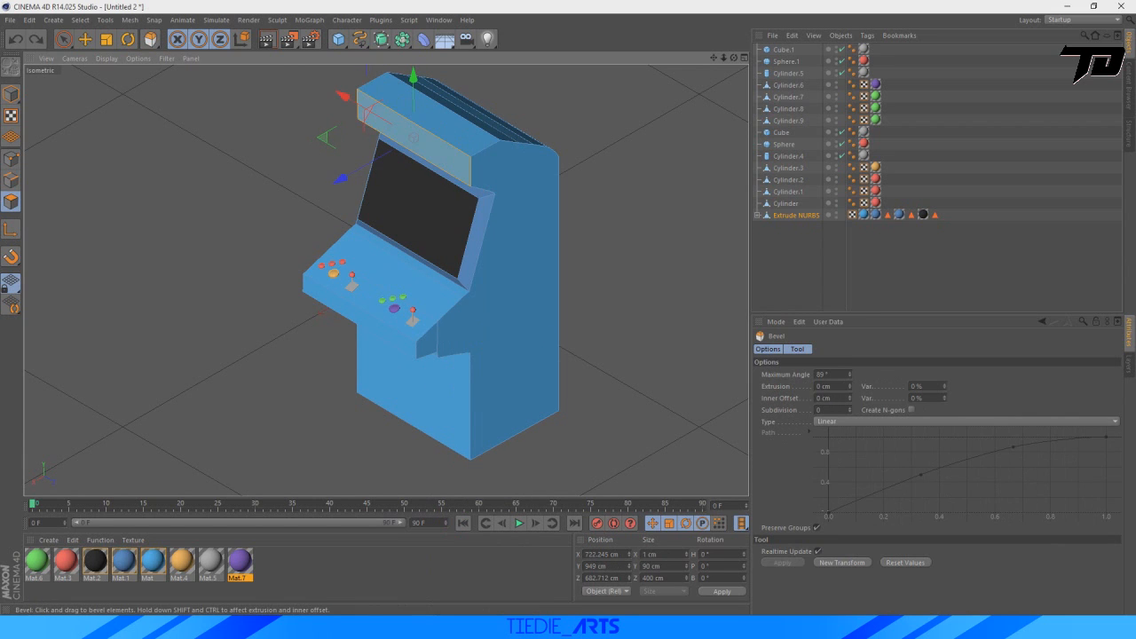
{"action": "left_click", "coordinate": [411, 140]}
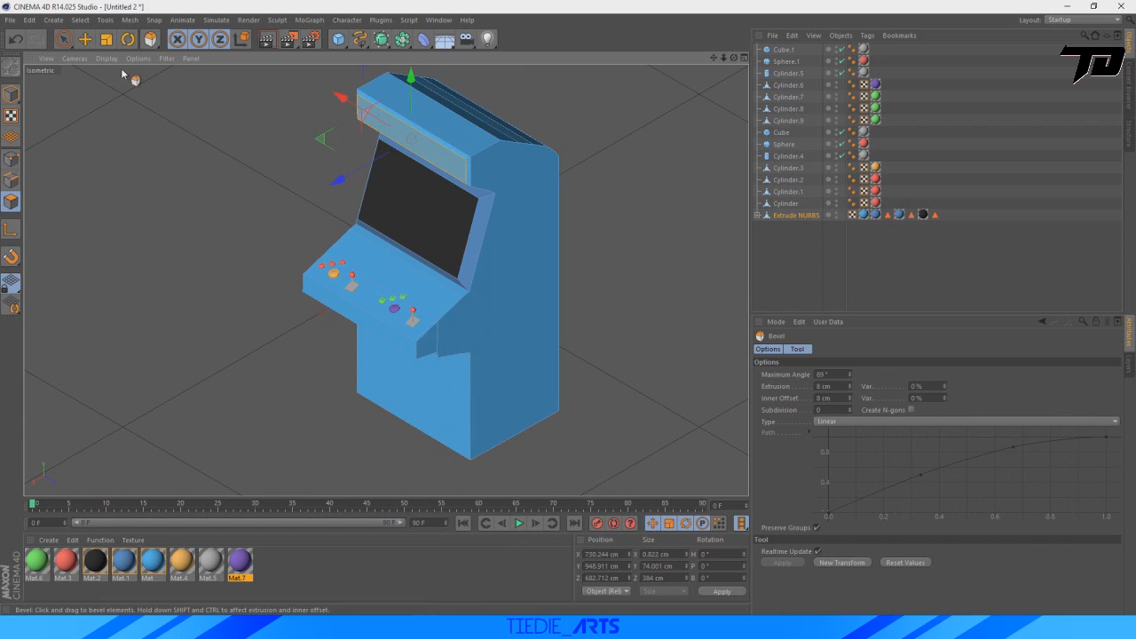
{"action": "left_click", "coordinate": [84, 39]}
{"action": "left_click_drag", "start_coordinate": [411, 78], "coordinate": [455, 105]}
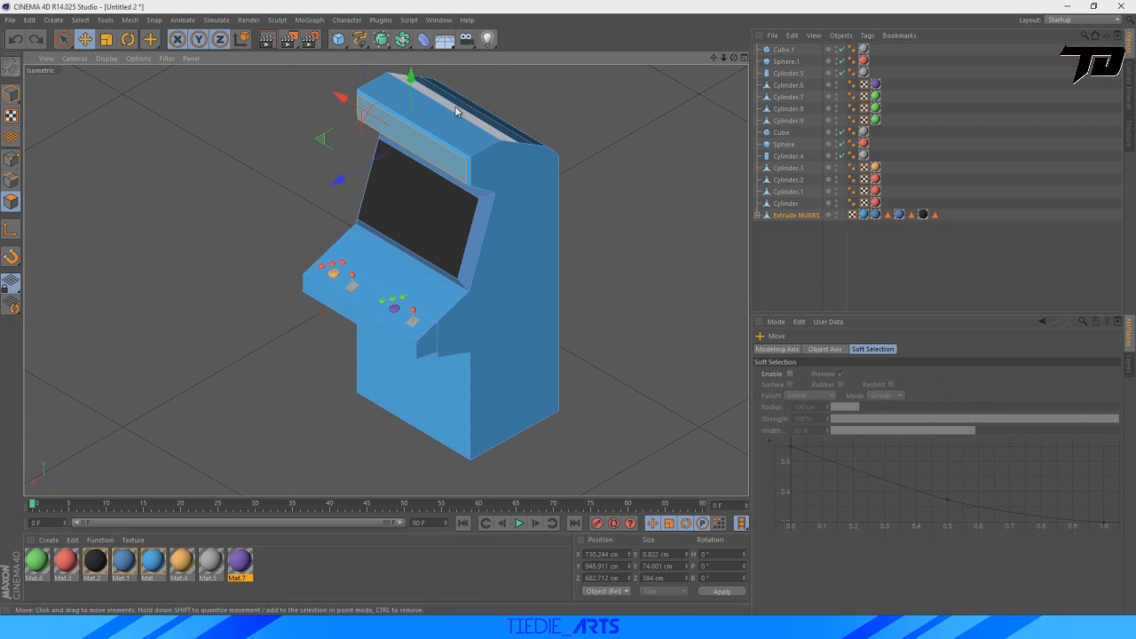
{"action": "key", "text": "ctrl+z"}
{"action": "scroll", "coordinate": [465, 94], "scroll_direction": "up", "scroll_amount": 2}
{"action": "scroll", "coordinate": [146, 142], "scroll_direction": "up", "scroll_amount": 4}
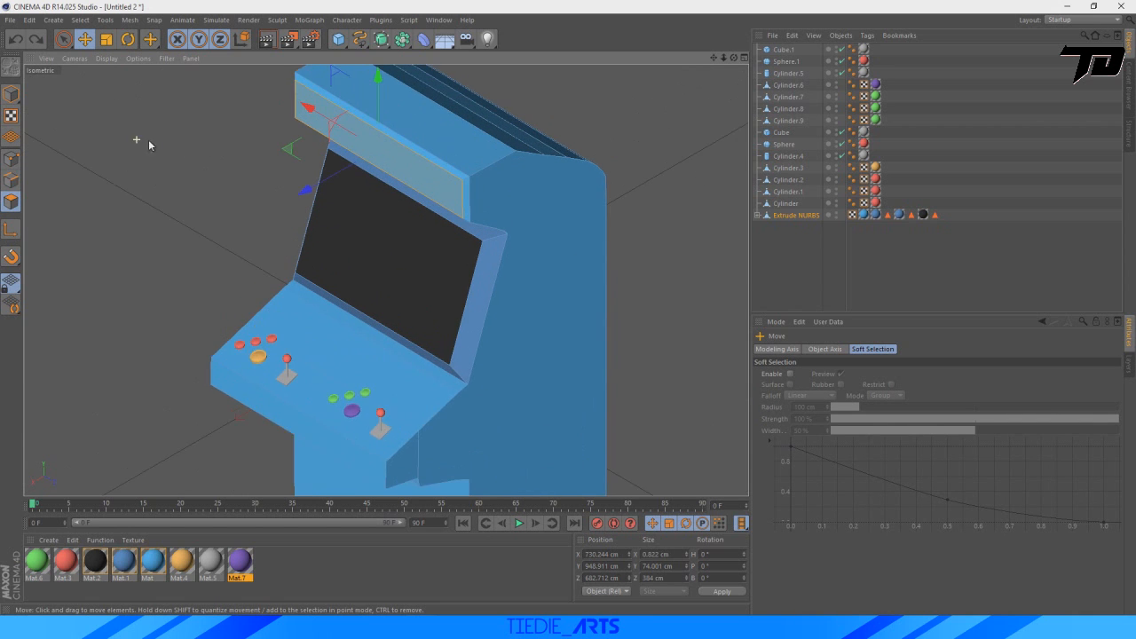
{"action": "left_click_drag", "start_coordinate": [714, 58], "coordinate": [391, 291]}
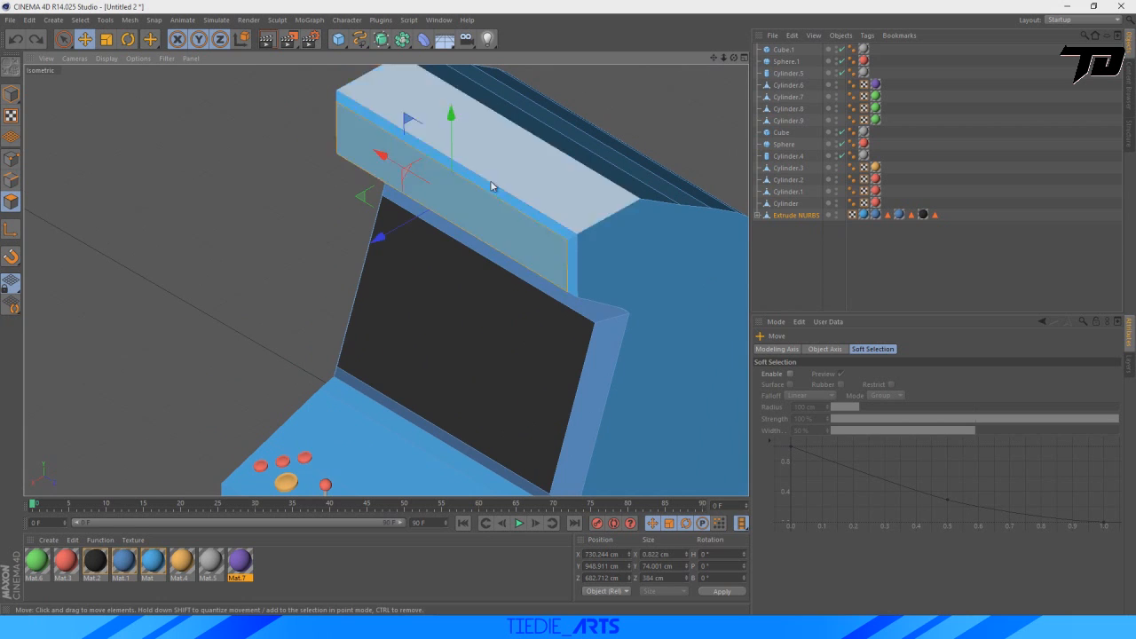
Select the beveled rim polygons around the recessed panel above the screen and apply the darker blue material Mat.1 to them.
{"action": "left_click", "coordinate": [62, 39]}
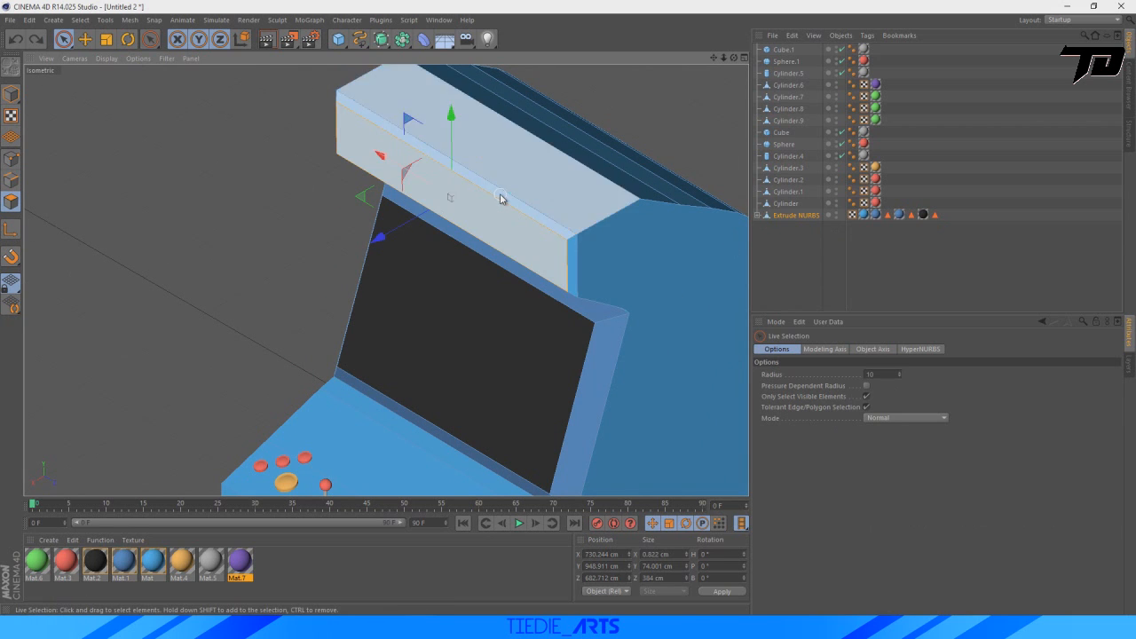
{"action": "left_click", "coordinate": [224, 179]}
{"action": "scroll", "coordinate": [635, 191], "scroll_direction": "up", "scroll_amount": 6}
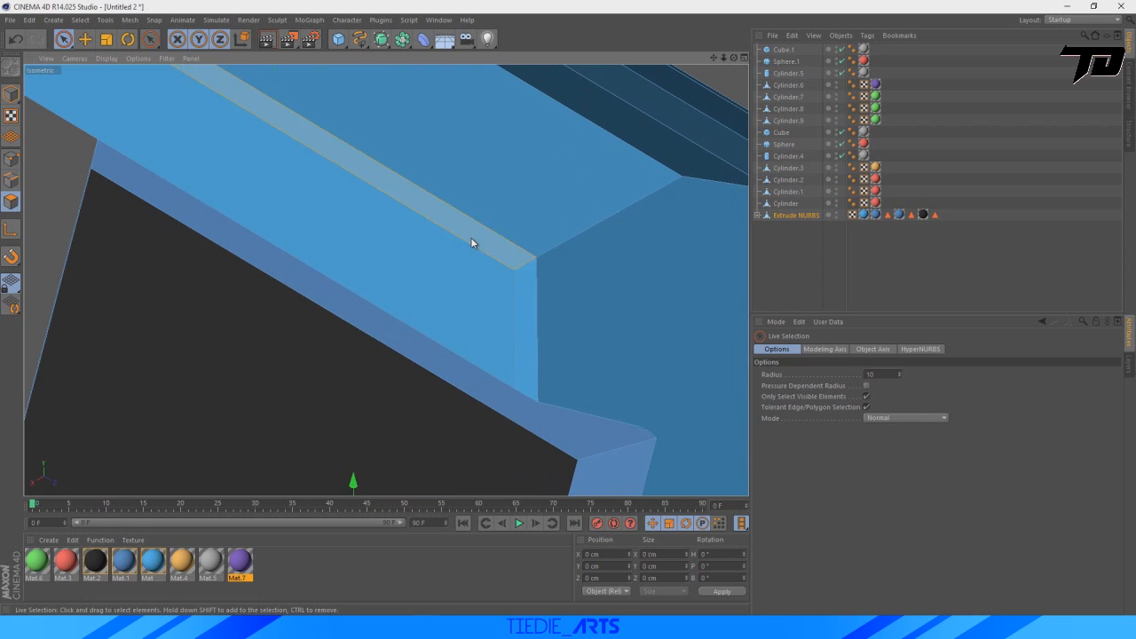
{"action": "left_click", "coordinate": [527, 320]}
{"action": "scroll", "coordinate": [527, 320], "scroll_direction": "down", "scroll_amount": 3}
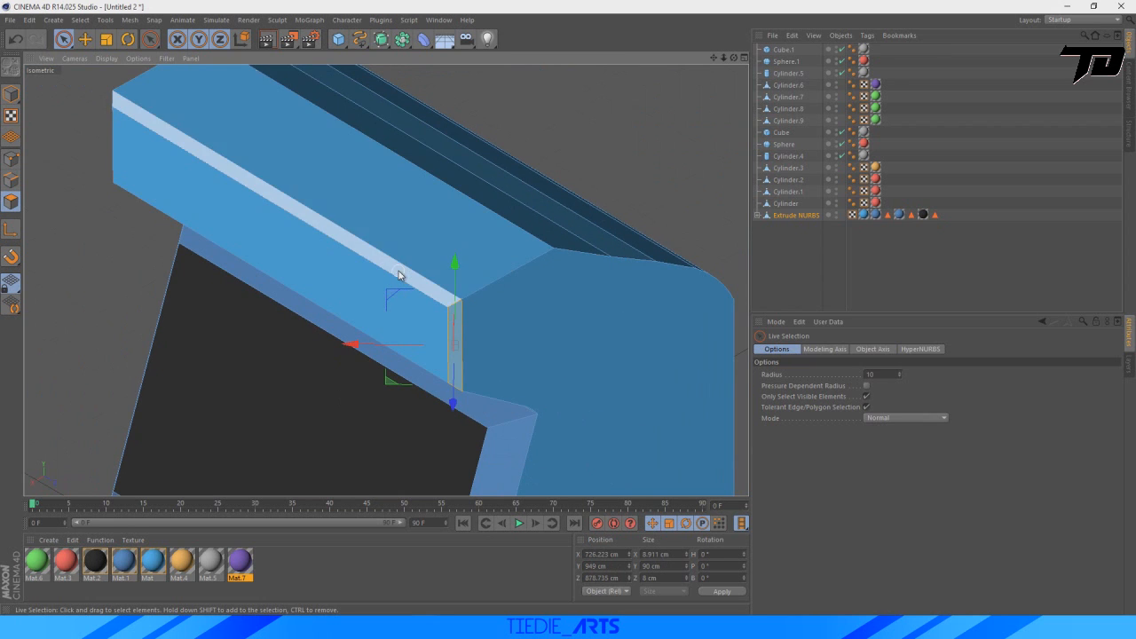
{"action": "left_click", "coordinate": [391, 278]}
{"action": "scroll", "coordinate": [320, 352], "scroll_direction": "down", "scroll_amount": 3}
{"action": "left_click_drag", "start_coordinate": [126, 569], "coordinate": [377, 328]}
{"action": "scroll", "coordinate": [508, 398], "scroll_direction": "down", "scroll_amount": 3}
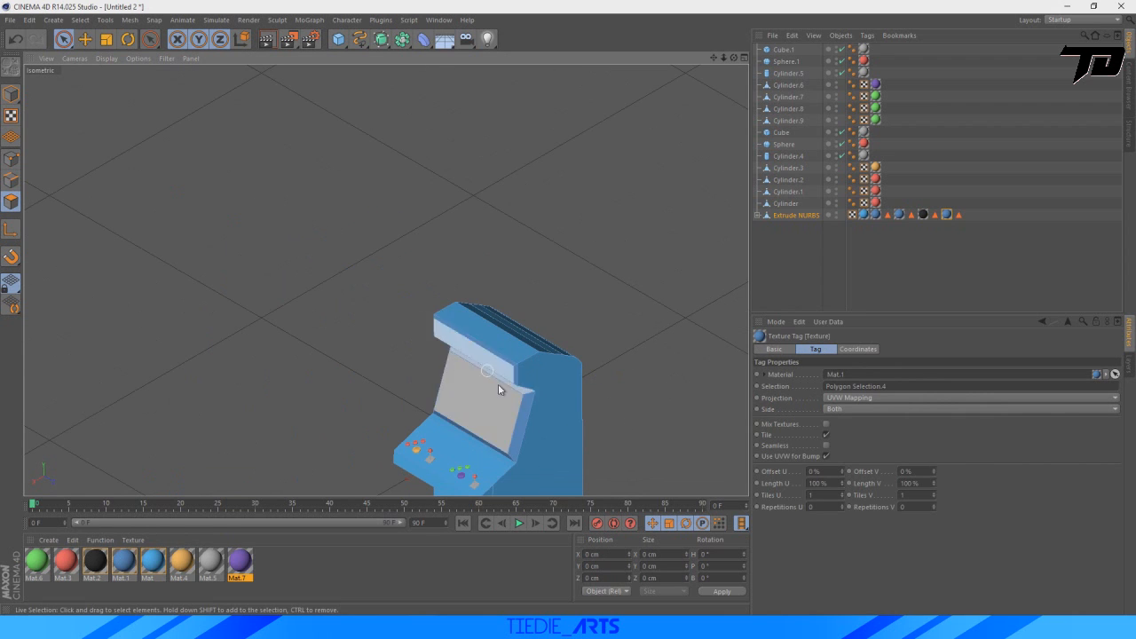
Select the recessed front polygon above the screen and apply the black material Mat.2 to it.
{"action": "left_click_drag", "start_coordinate": [714, 58], "coordinate": [382, 272]}
{"action": "scroll", "coordinate": [495, 233], "scroll_direction": "up", "scroll_amount": 4}
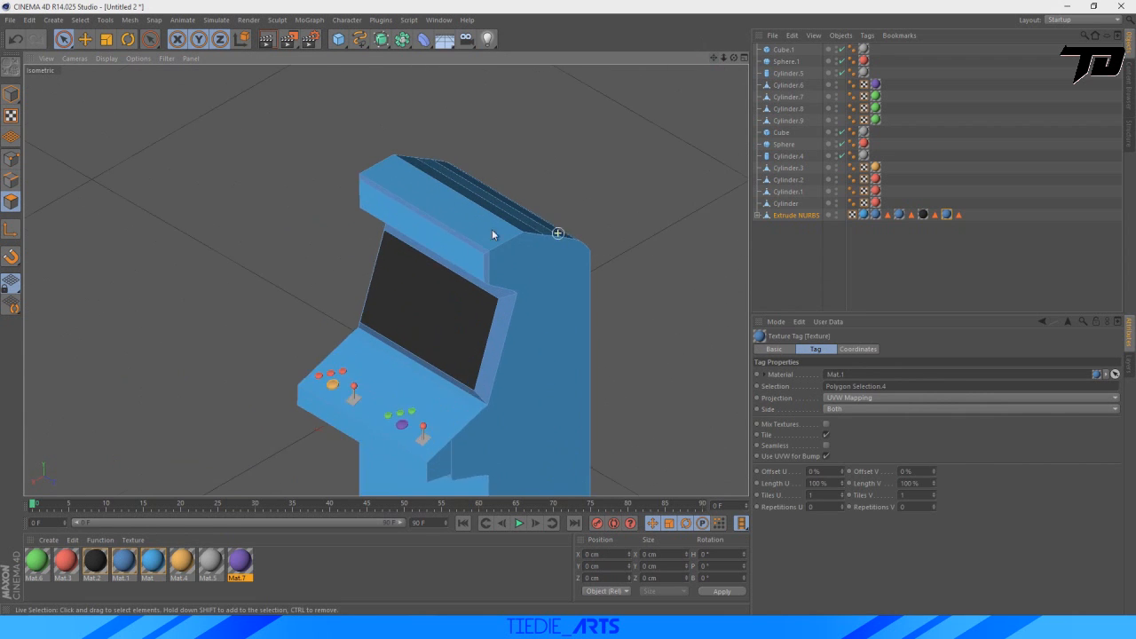
{"action": "left_click", "coordinate": [268, 261]}
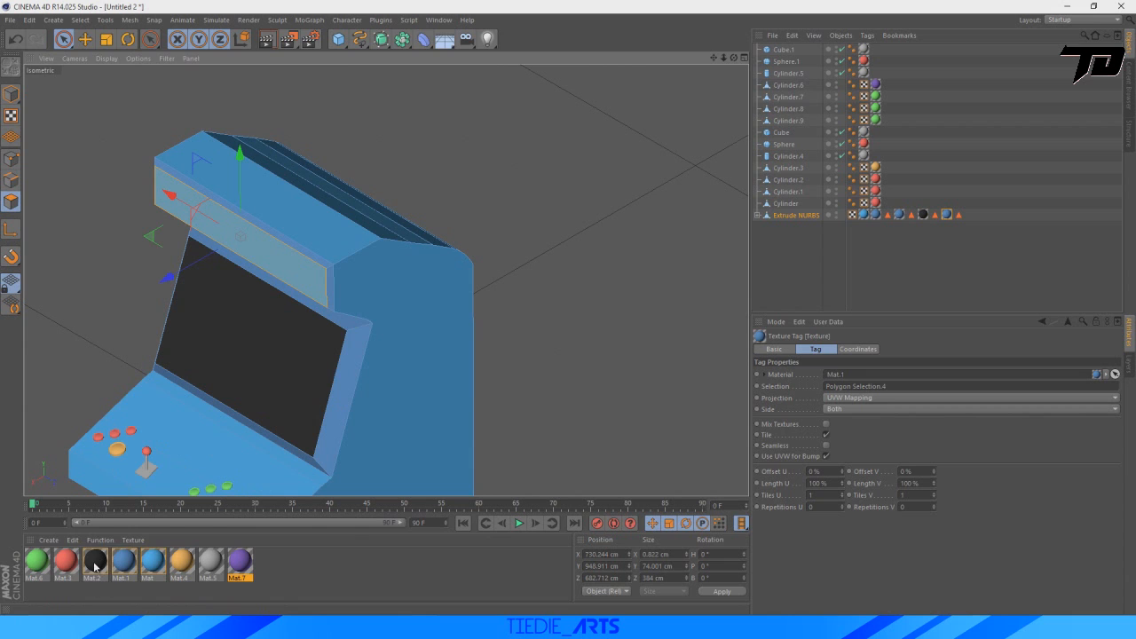
{"action": "left_click_drag", "start_coordinate": [95, 566], "coordinate": [271, 266]}
{"action": "scroll", "coordinate": [562, 307], "scroll_direction": "down", "scroll_amount": 3}
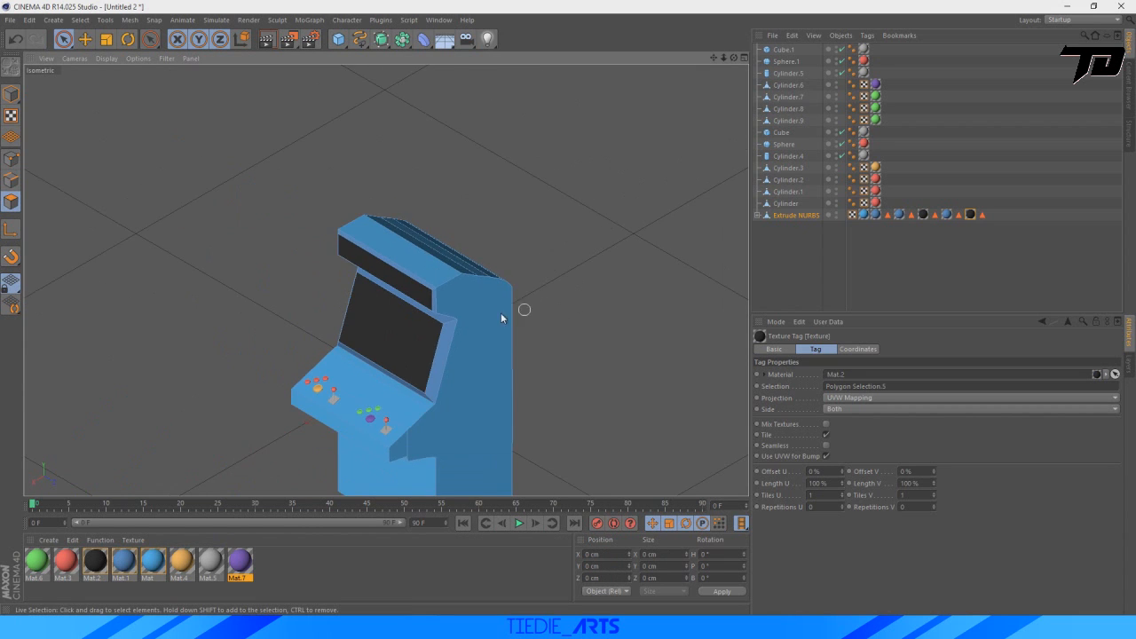
Apply the grey material Mat.5 to the selected marquee polygon over the black one.
{"action": "scroll", "coordinate": [501, 313], "scroll_direction": "up", "scroll_amount": 4}
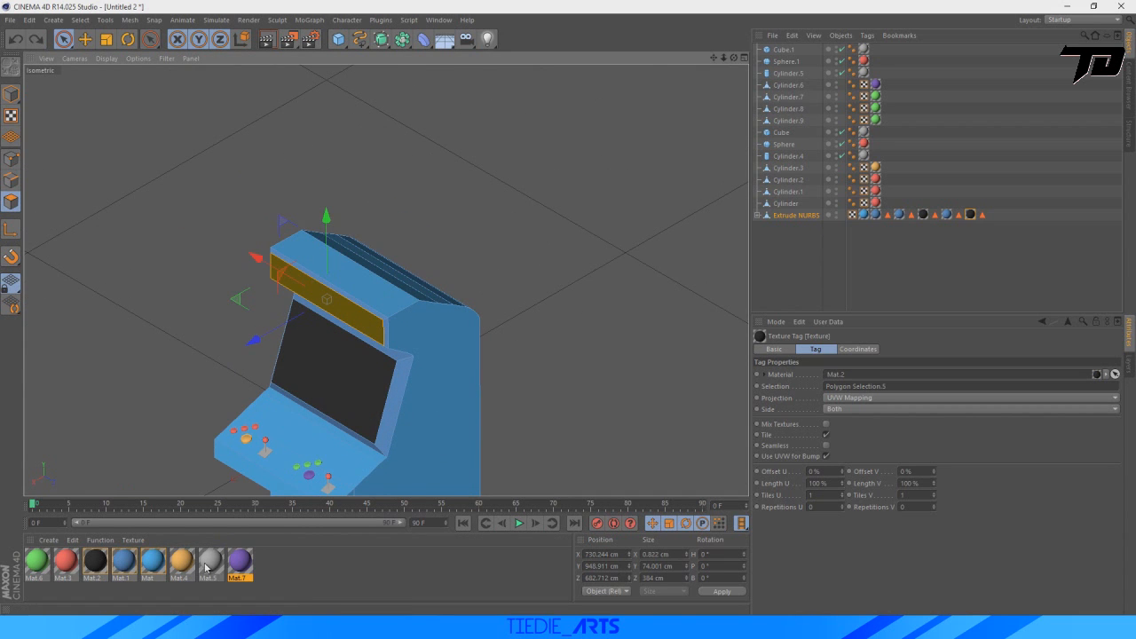
{"action": "left_click_drag", "start_coordinate": [202, 561], "coordinate": [342, 313]}
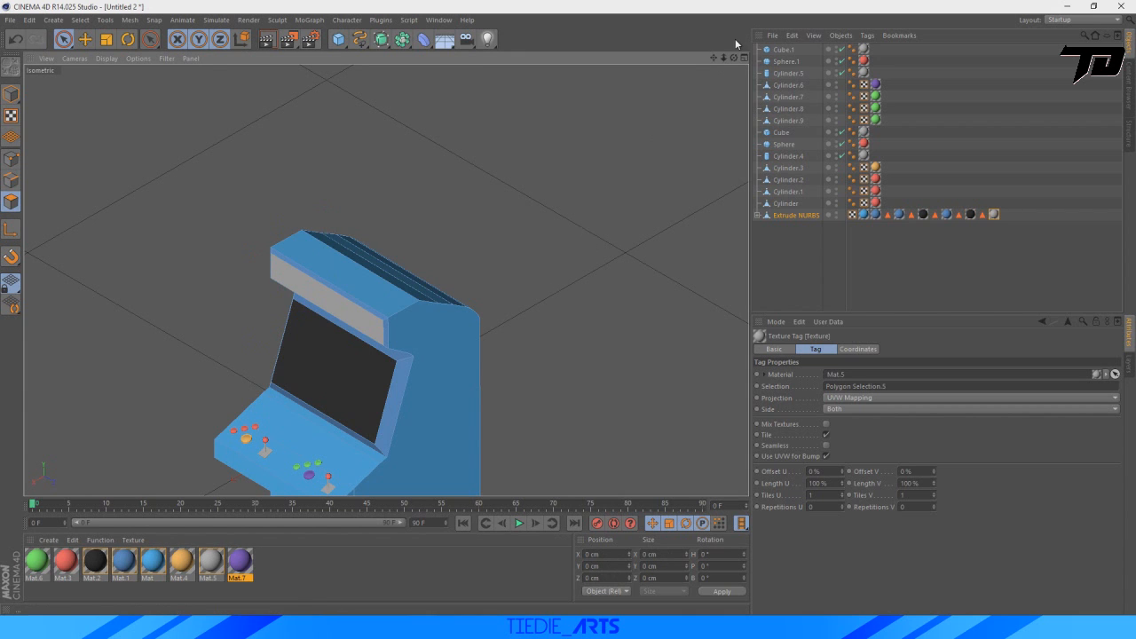
{"action": "left_click_drag", "start_coordinate": [717, 60], "coordinate": [717, 60]}
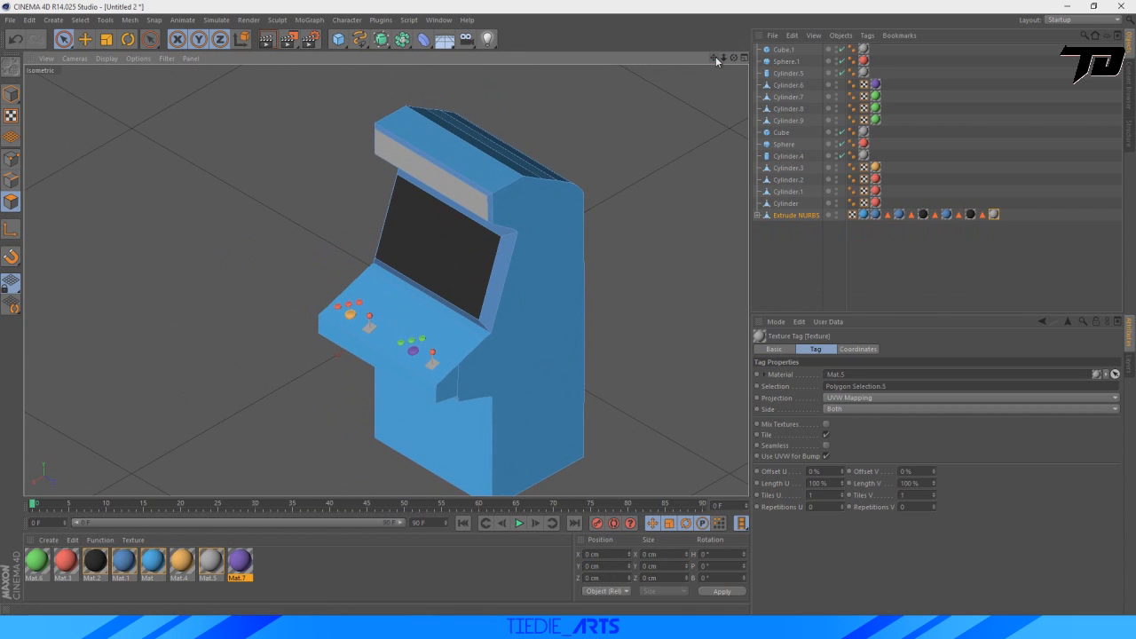
Check the reference render of the arcade machine, and return to the model.
{"action": "left_click", "coordinate": [416, 627]}
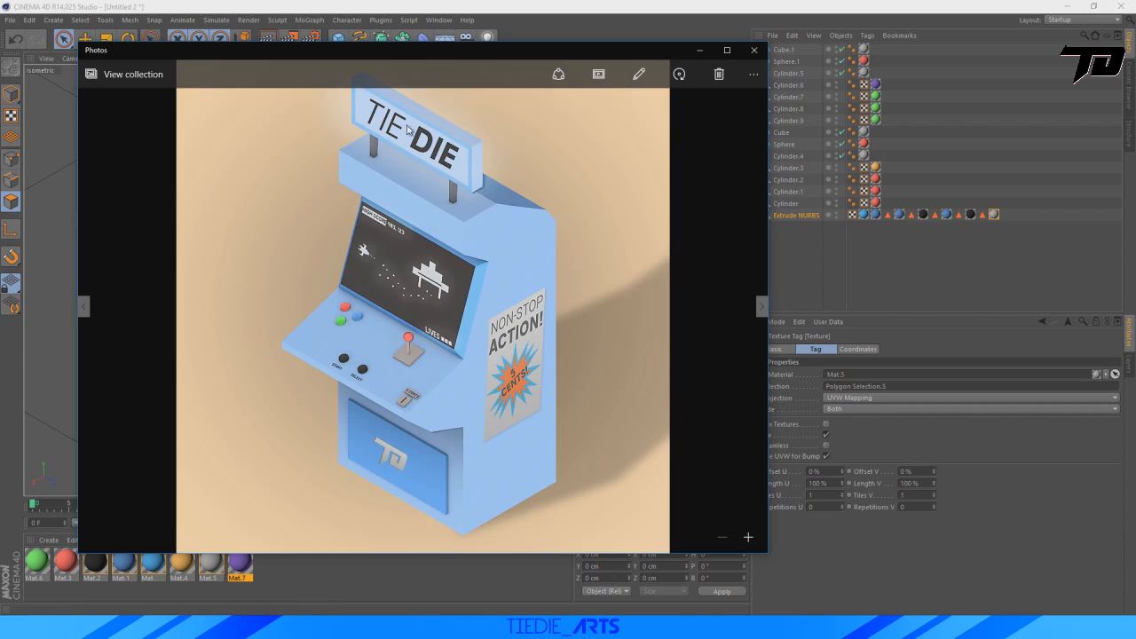
{"action": "left_click", "coordinate": [756, 5]}
{"action": "scroll", "coordinate": [621, 253], "scroll_direction": "down", "scroll_amount": 2}
{"action": "middle_click_drag", "start_coordinate": [609, 262], "coordinate": [589, 310], "text": "alt"}
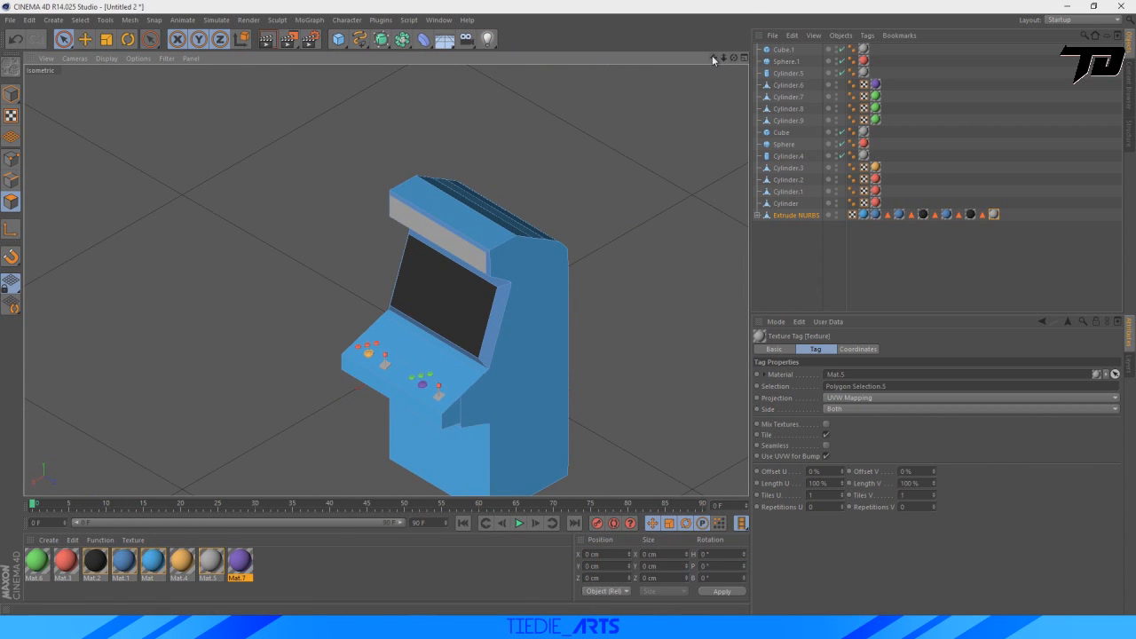
Add a cube primitive to the scene.
{"action": "left_click_drag", "start_coordinate": [714, 57], "coordinate": [723, 2]}
{"action": "scroll", "coordinate": [391, 345], "scroll_direction": "up", "scroll_amount": 3}
{"action": "scroll", "coordinate": [496, 312], "scroll_direction": "down", "scroll_amount": 3}
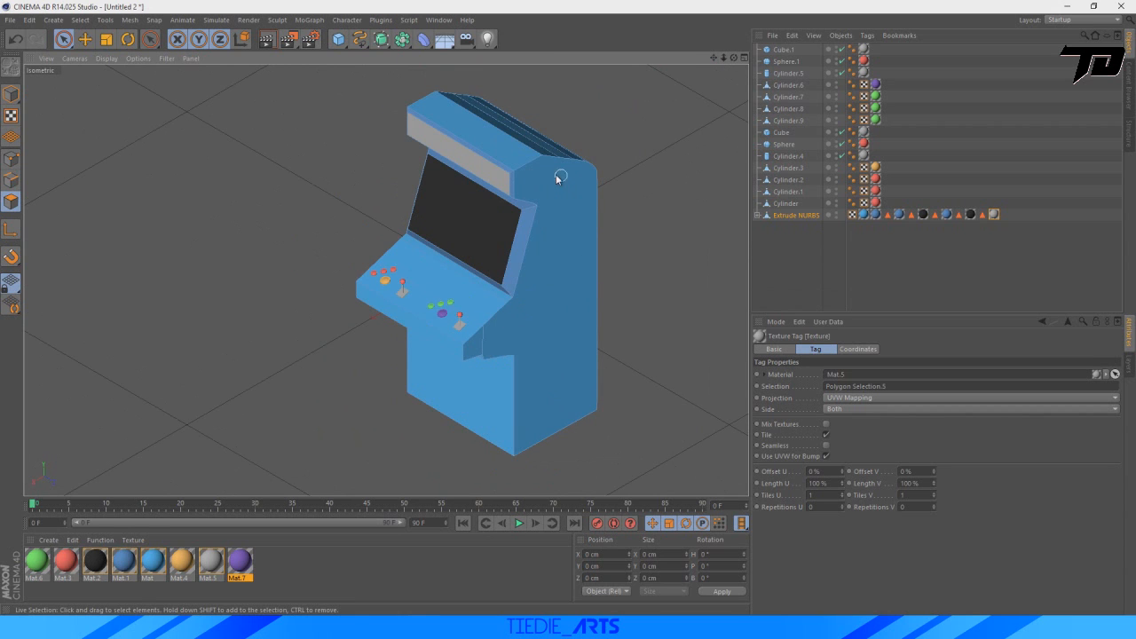
{"action": "left_click", "coordinate": [338, 40]}
{"action": "left_click", "coordinate": [448, 57]}
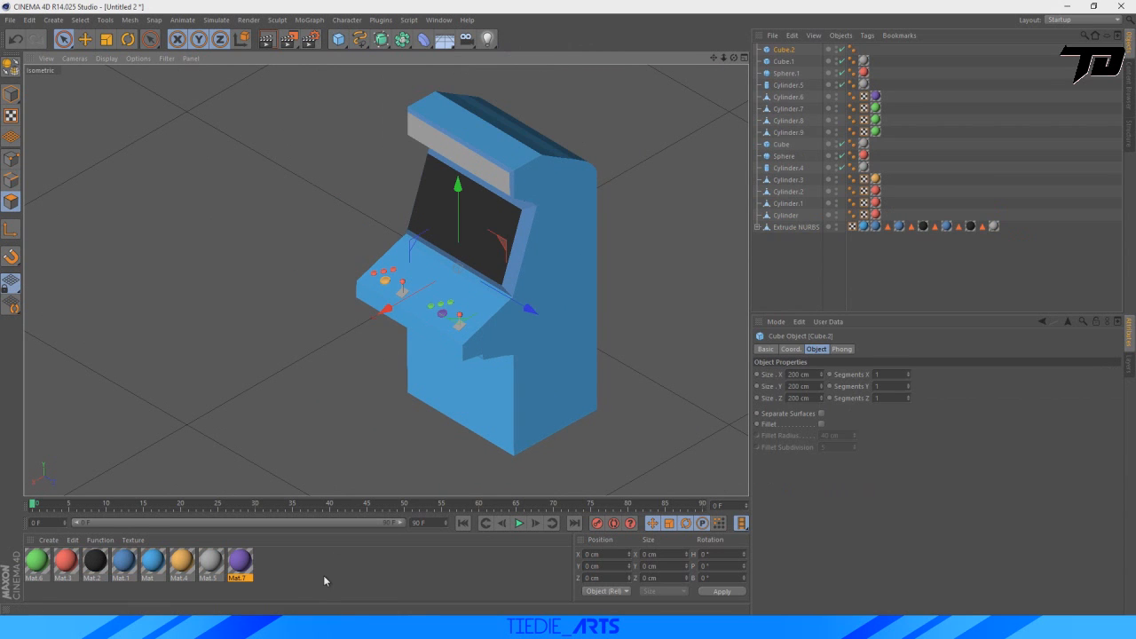
Switch to Chrome and examine arcade machine photos in the Google image results, previewing several cabinets.
{"action": "left_click", "coordinate": [274, 627]}
{"action": "left_click", "coordinate": [411, 7]}
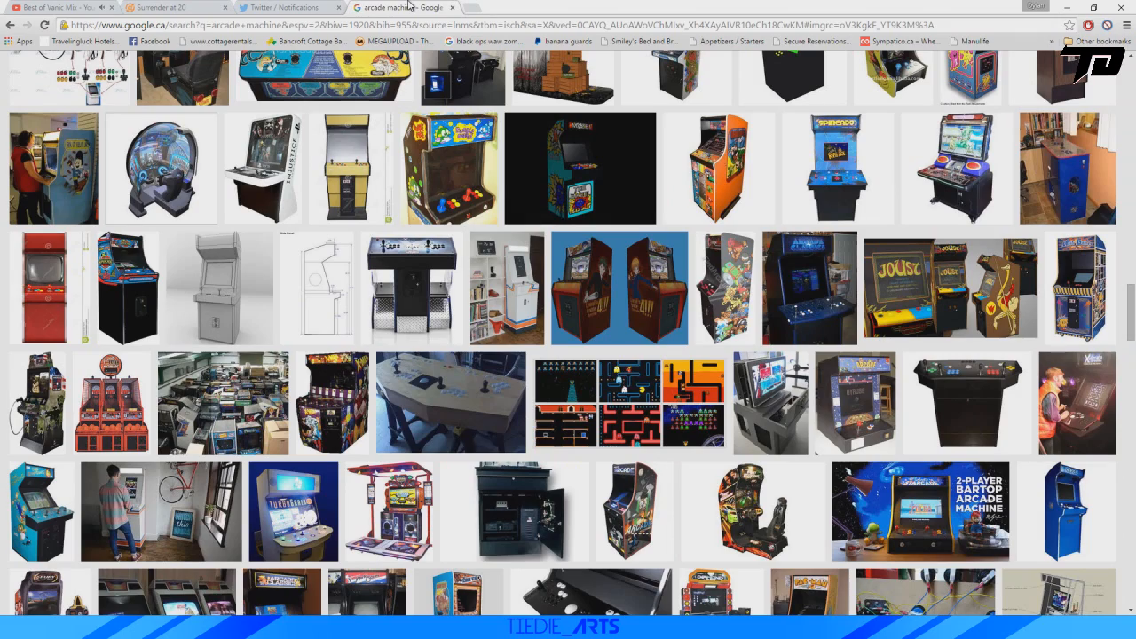
{"action": "scroll", "coordinate": [530, 357], "scroll_direction": "up", "scroll_amount": 5}
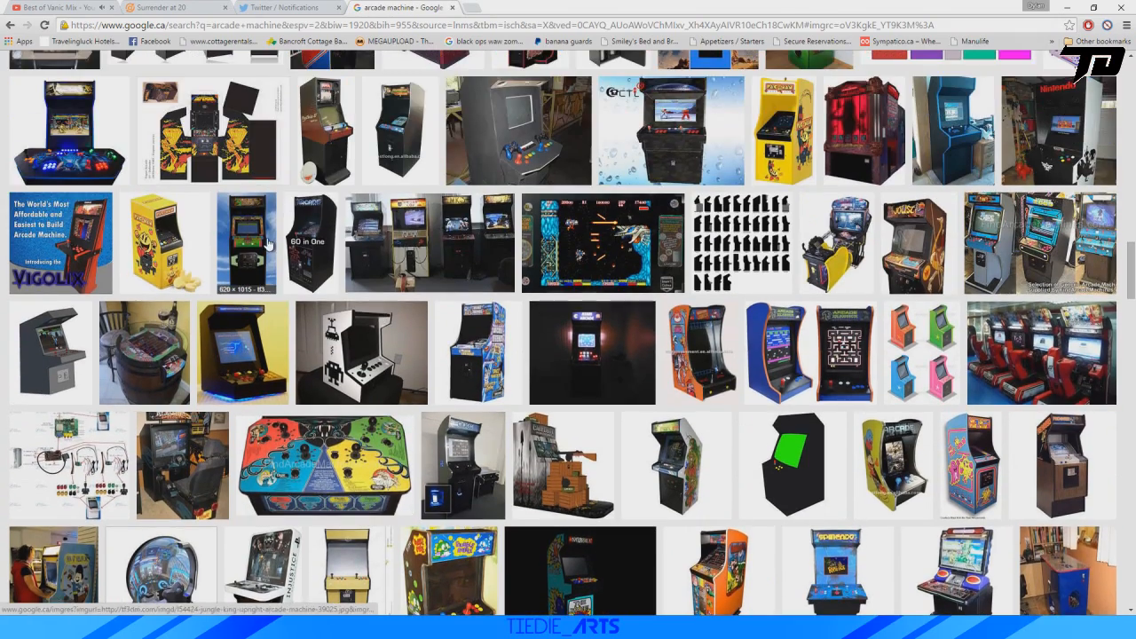
{"action": "left_click", "coordinate": [247, 258]}
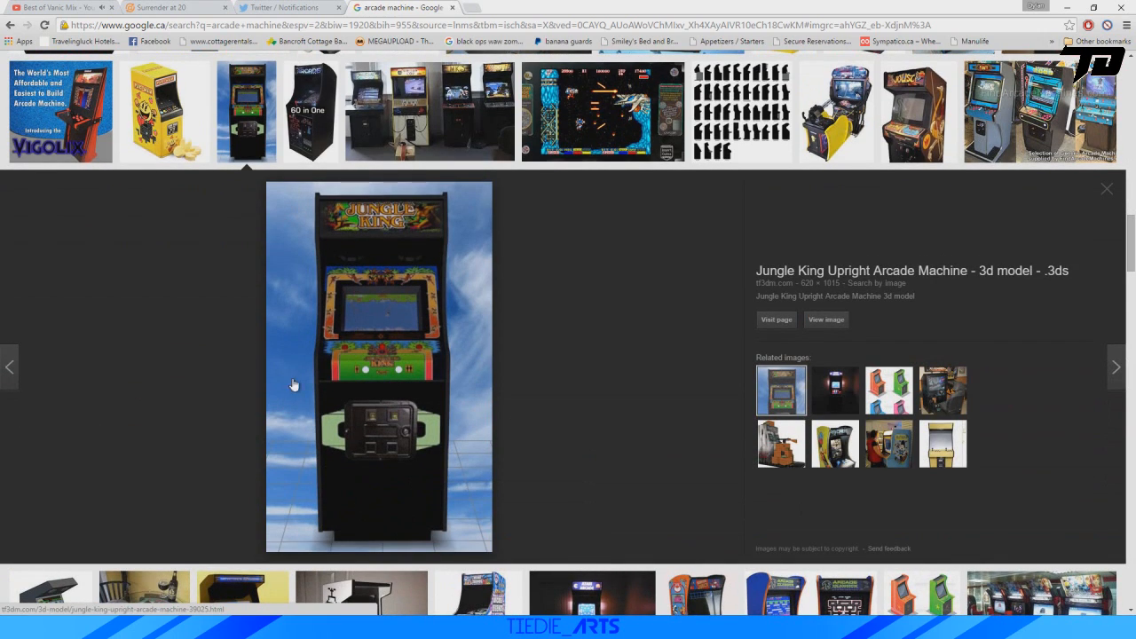
{"action": "left_click", "coordinate": [164, 115]}
{"action": "scroll", "coordinate": [949, 144], "scroll_direction": "up", "scroll_amount": 2}
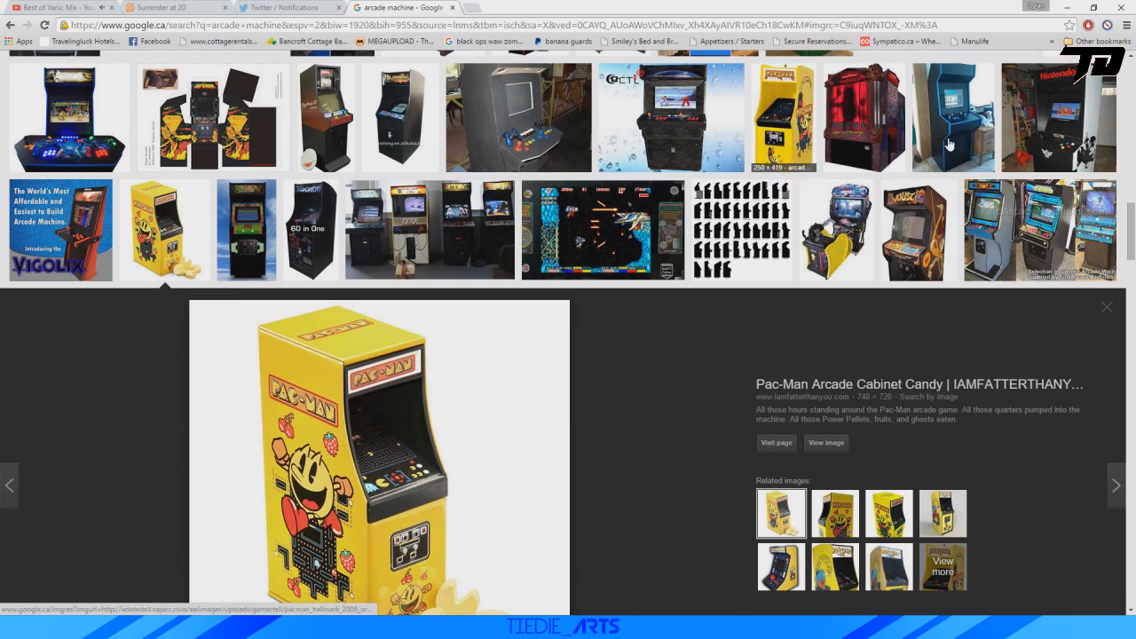
{"action": "left_click", "coordinate": [996, 241]}
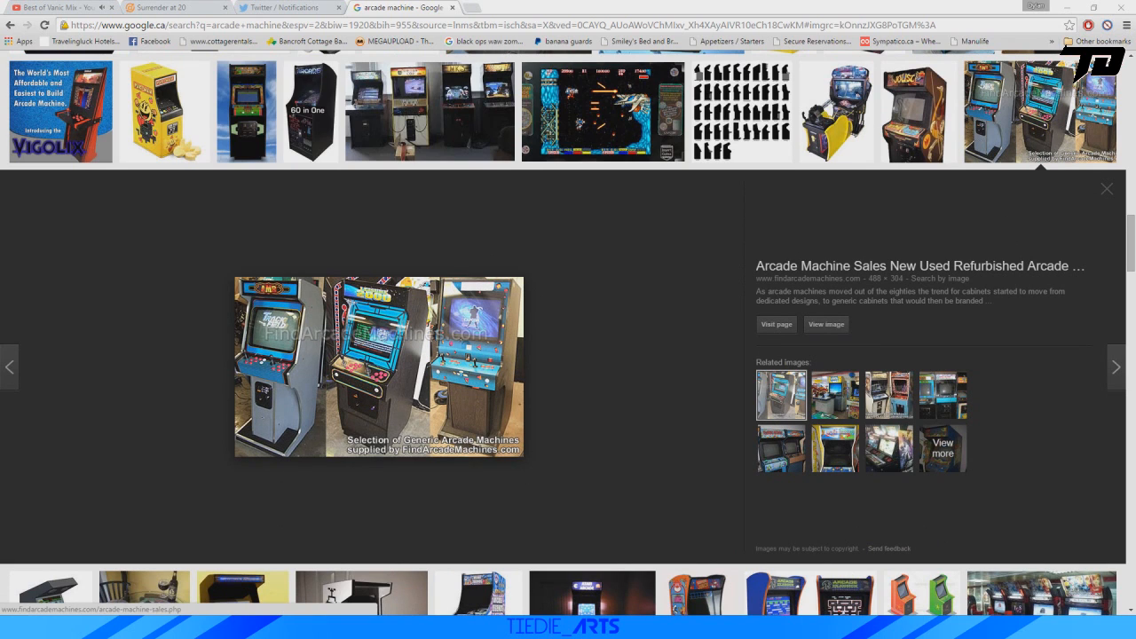
Switch to the reference render in Photos and examine the cabinet's controls and lower front panel up close.
{"action": "left_click", "coordinate": [497, 627]}
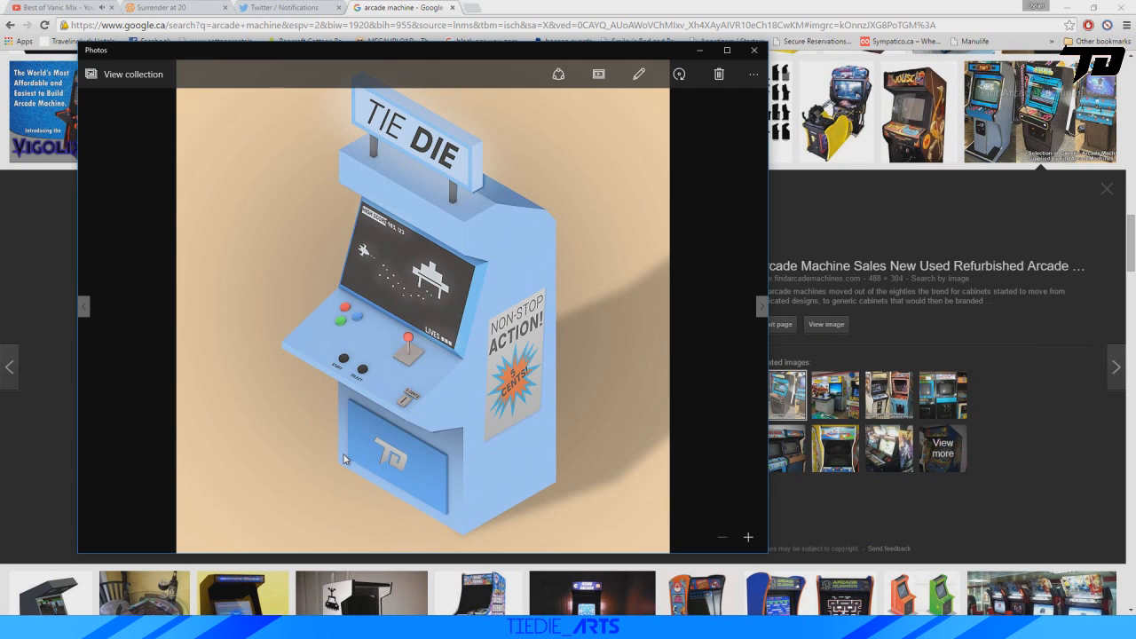
{"action": "left_click", "coordinate": [746, 537]}
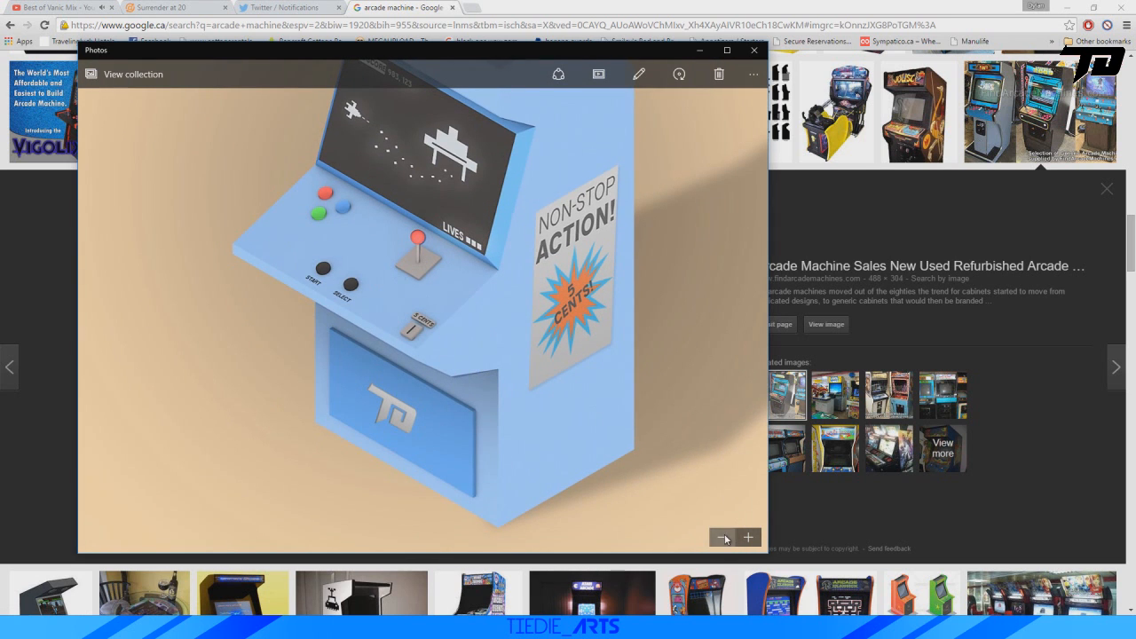
{"action": "left_click", "coordinate": [725, 538]}
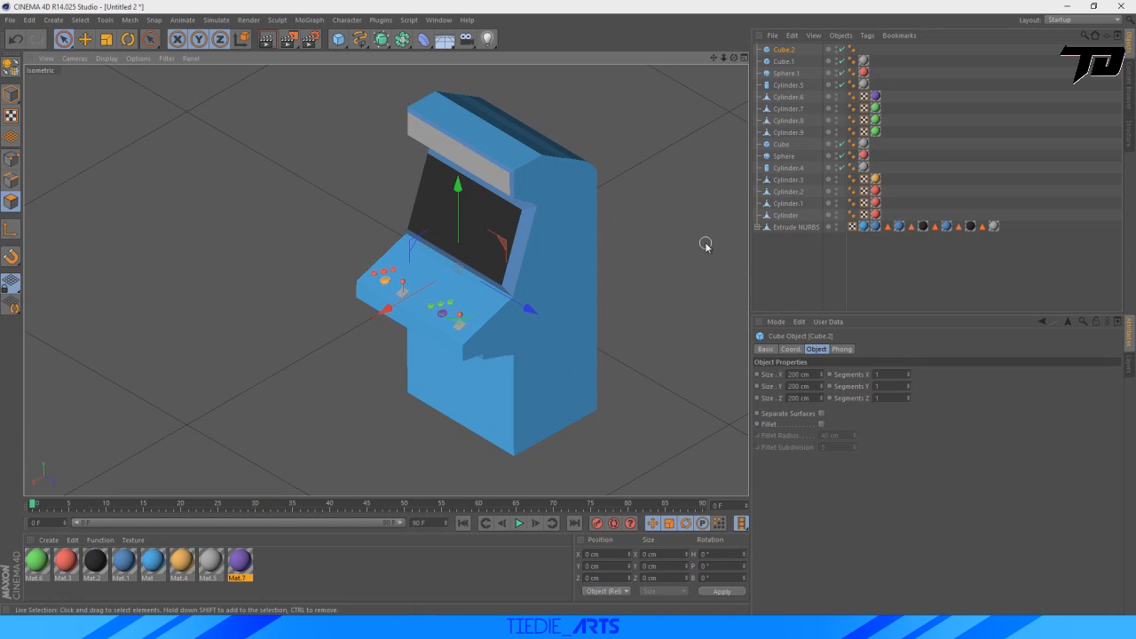
Add another cube primitive and move it along X and Z in front of the cabinet's base.
{"action": "left_click_drag", "start_coordinate": [338, 42], "coordinate": [443, 53]}
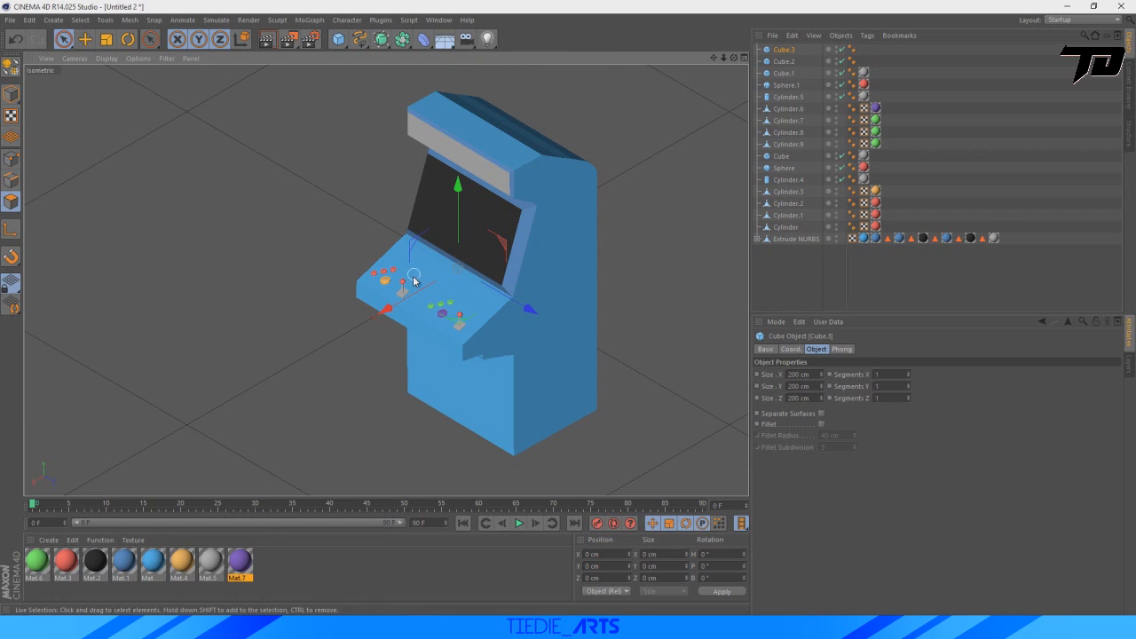
{"action": "left_click", "coordinate": [85, 42]}
{"action": "left_click_drag", "start_coordinate": [387, 309], "coordinate": [257, 385]}
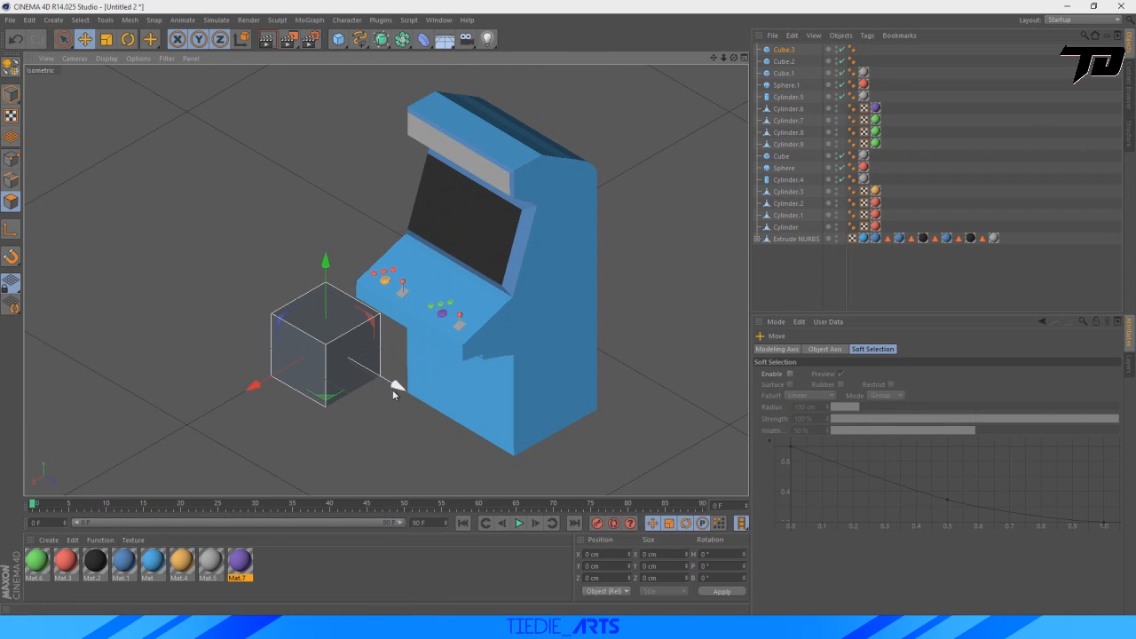
{"action": "left_click_drag", "start_coordinate": [394, 394], "coordinate": [532, 473]}
Using the four-view layout, position the new cube at the cabinet's lower front, about X 549, Y 252, Z 596 cm.
{"action": "left_click", "coordinate": [746, 58]}
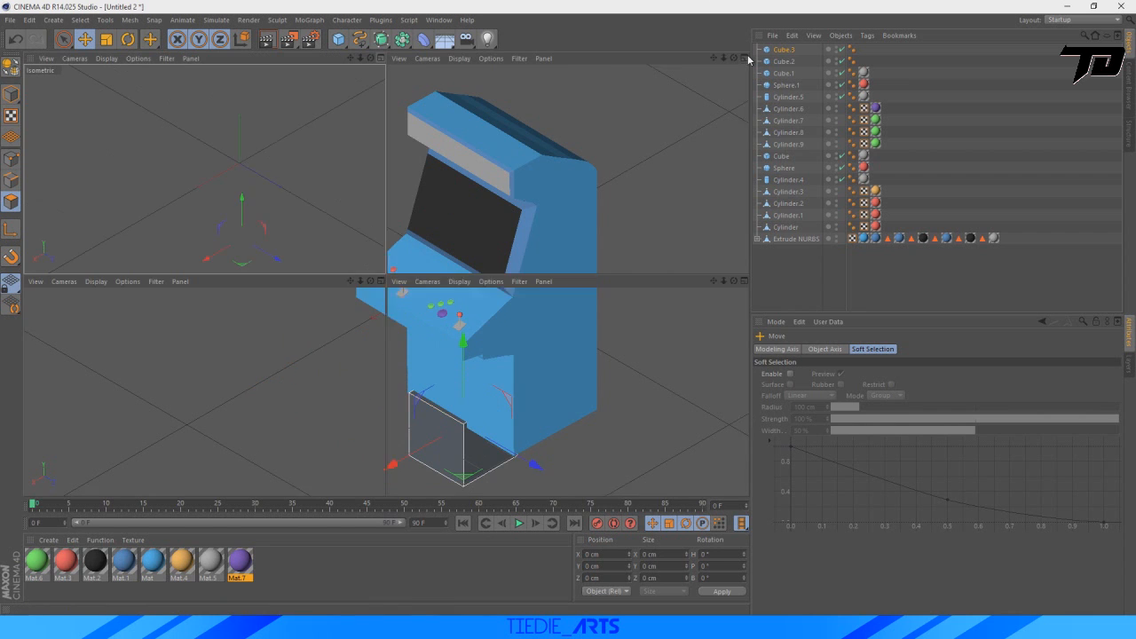
{"action": "scroll", "coordinate": [240, 413], "scroll_direction": "down", "scroll_amount": 5}
{"action": "scroll", "coordinate": [515, 420], "scroll_direction": "down", "scroll_amount": 6}
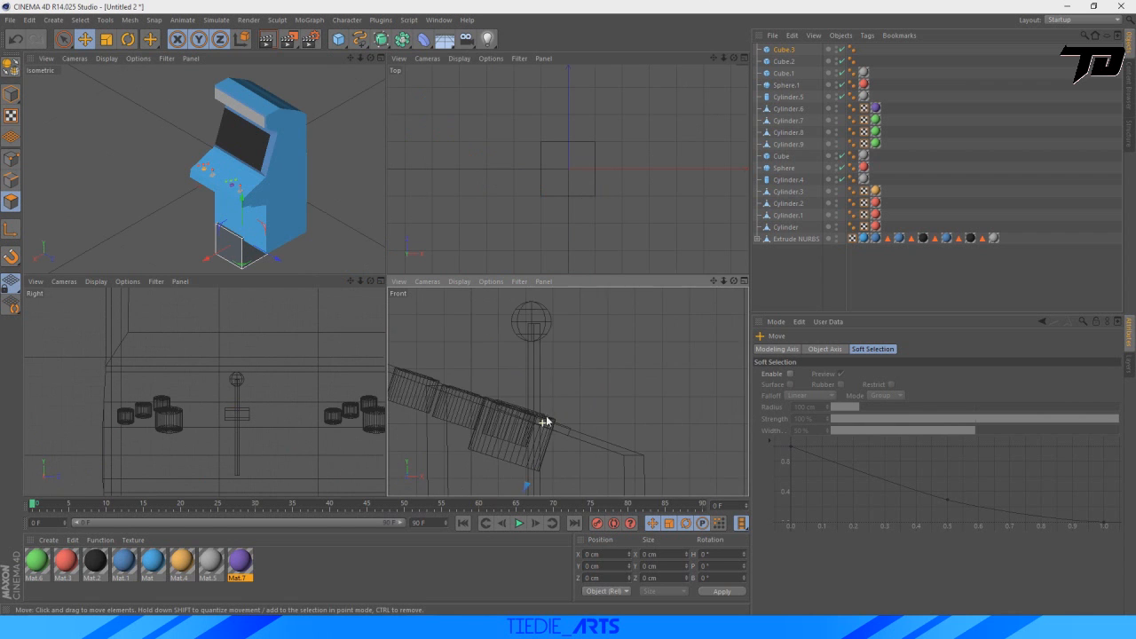
{"action": "scroll", "coordinate": [547, 422], "scroll_direction": "down", "scroll_amount": 6}
{"action": "left_click_drag", "start_coordinate": [714, 282], "coordinate": [699, 155]}
{"action": "scroll", "coordinate": [508, 480], "scroll_direction": "up", "scroll_amount": 5}
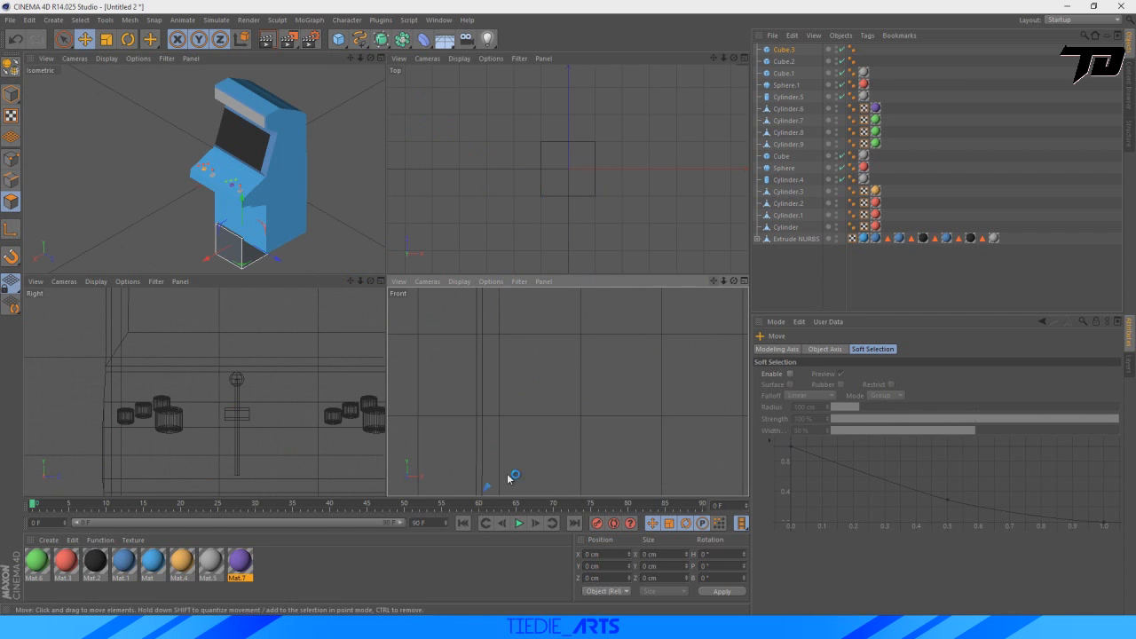
{"action": "scroll", "coordinate": [509, 479], "scroll_direction": "down", "scroll_amount": 5}
{"action": "left_click_drag", "start_coordinate": [520, 419], "coordinate": [518, 386]}
{"action": "left_click_drag", "start_coordinate": [553, 431], "coordinate": [563, 432]}
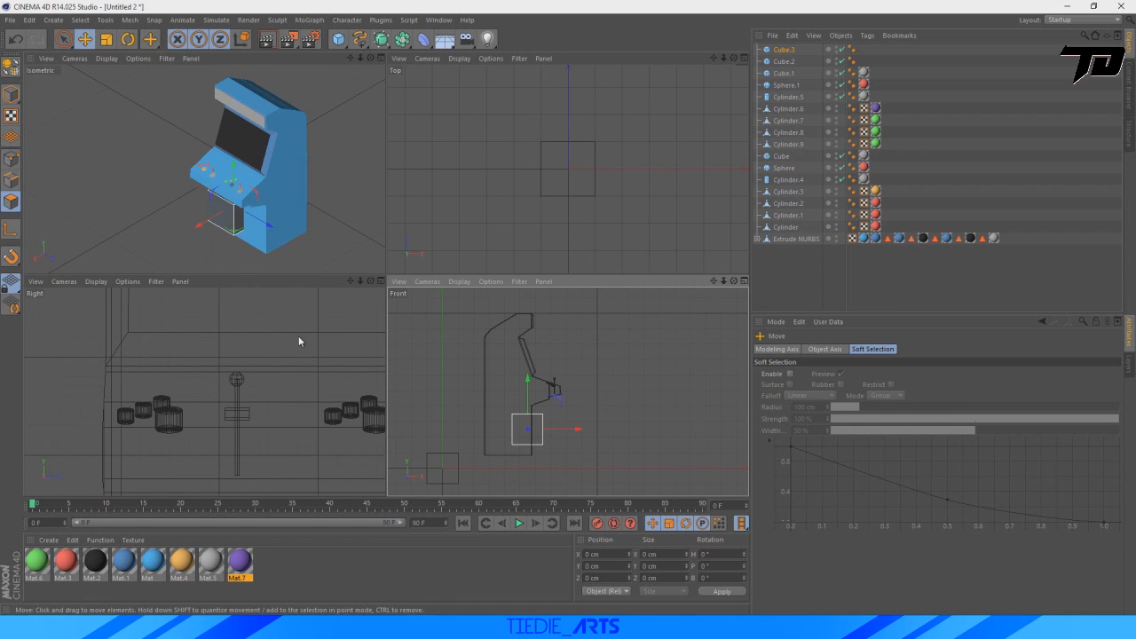
{"action": "left_click_drag", "start_coordinate": [272, 225], "coordinate": [282, 234]}
{"action": "scroll", "coordinate": [533, 417], "scroll_direction": "up", "scroll_amount": 4}
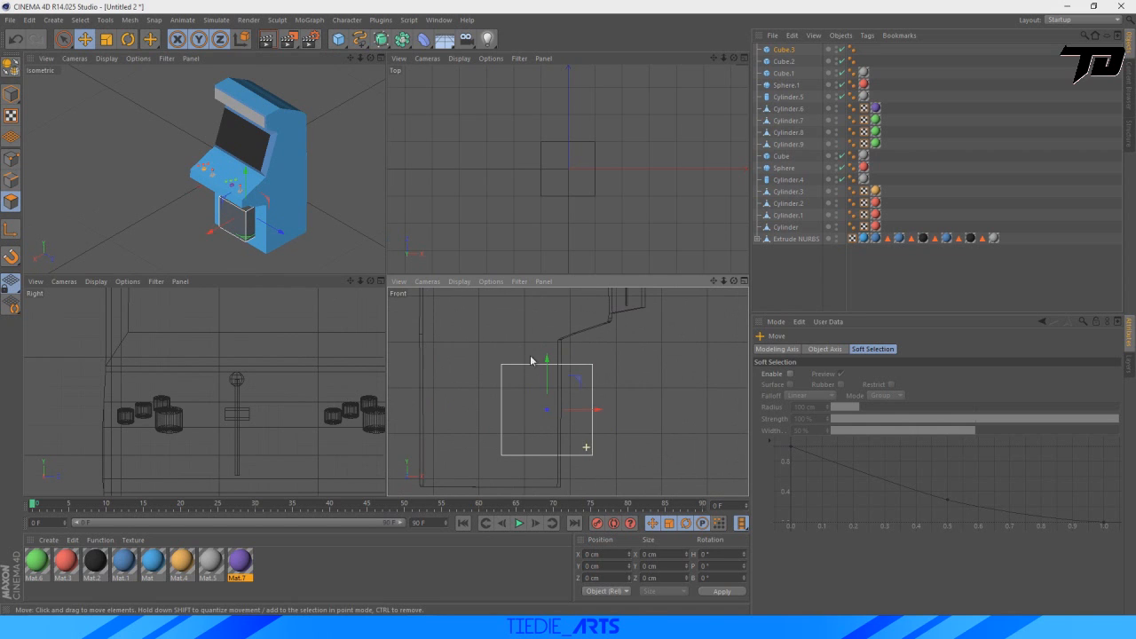
Thin the cube to about 22 cm along X and move it about 28.5 cm forward onto the cabinet's lower front face.
{"action": "left_click", "coordinate": [106, 40]}
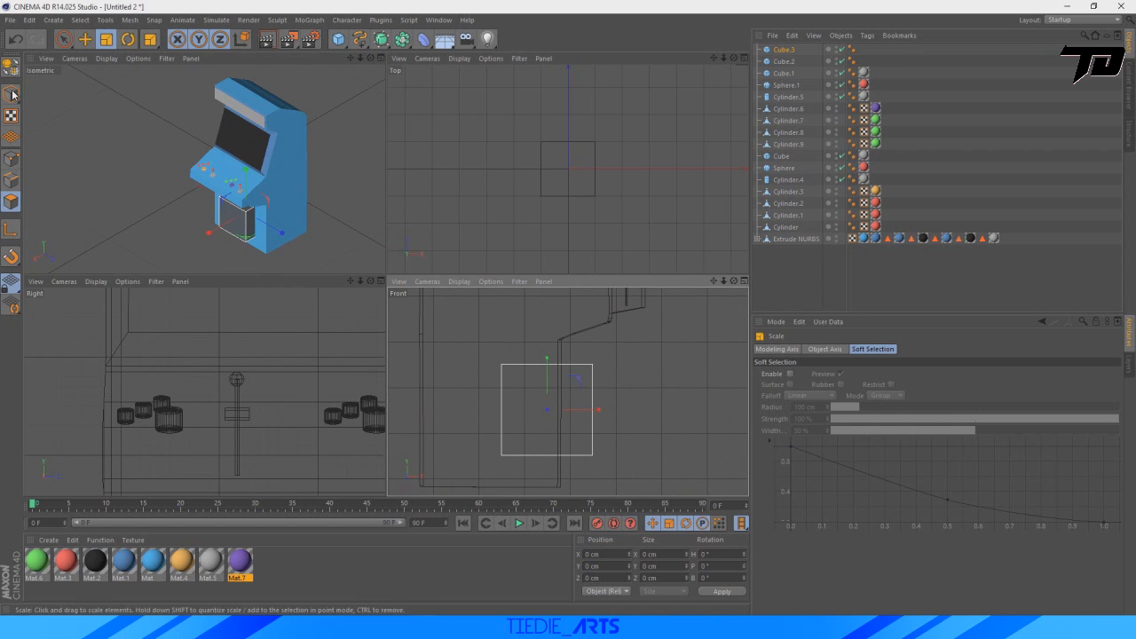
{"action": "left_click_drag", "start_coordinate": [597, 409], "coordinate": [553, 409]}
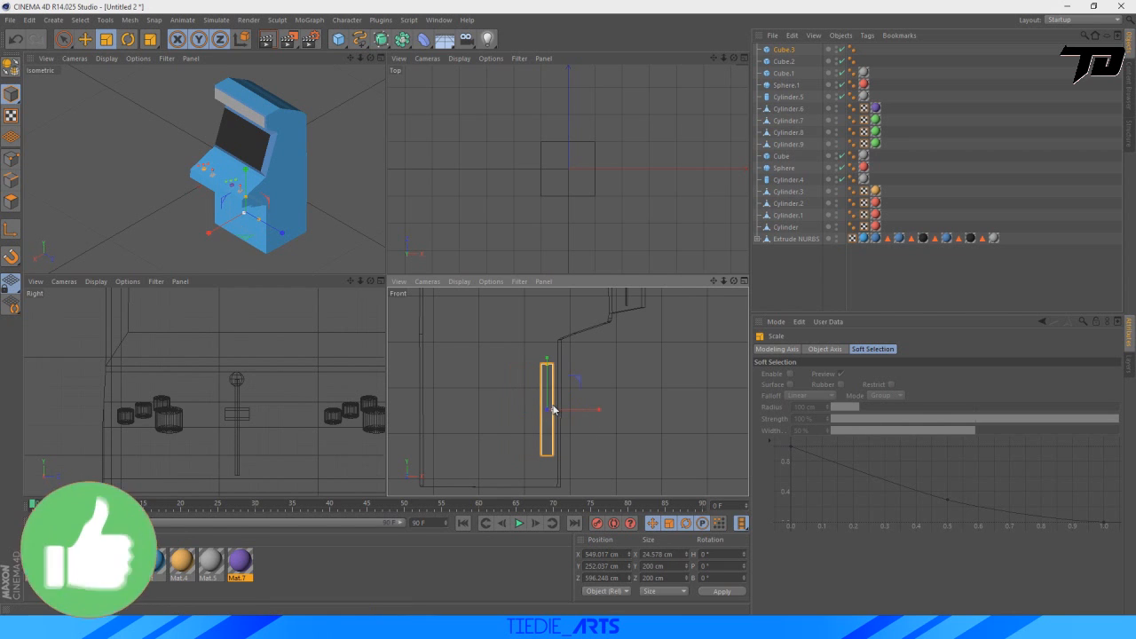
{"action": "key", "text": "e"}
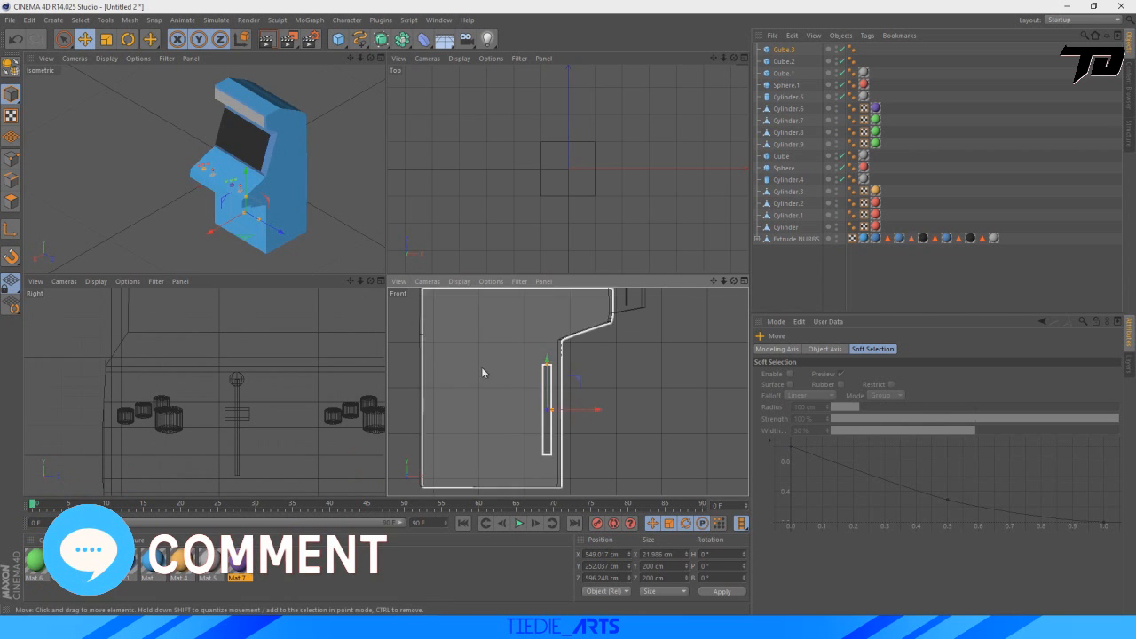
{"action": "left_click_drag", "start_coordinate": [592, 414], "coordinate": [598, 411]}
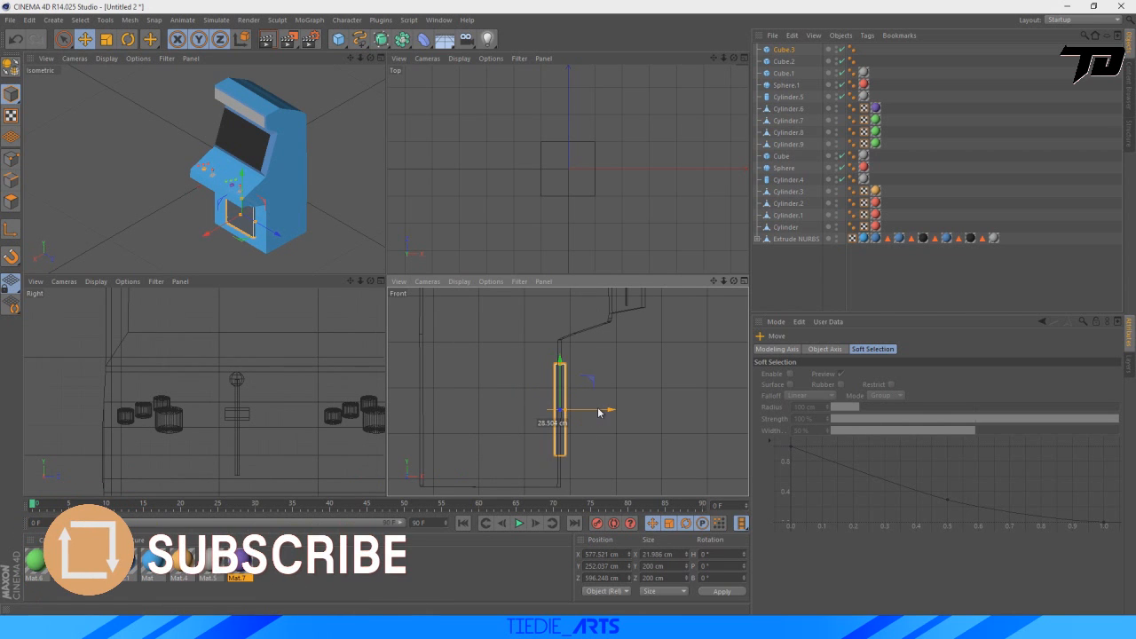
Resize the thin cube to about 333 cm along Z and 159 cm along Y, and lower it on the cabinet's front.
{"action": "scroll", "coordinate": [180, 430], "scroll_direction": "down", "scroll_amount": 5}
{"action": "middle_click_drag", "start_coordinate": [181, 429], "coordinate": [326, 308], "text": "alt"}
{"action": "left_click_drag", "start_coordinate": [353, 279], "coordinate": [232, 260]}
{"action": "left_click_drag", "start_coordinate": [302, 399], "coordinate": [327, 403]}
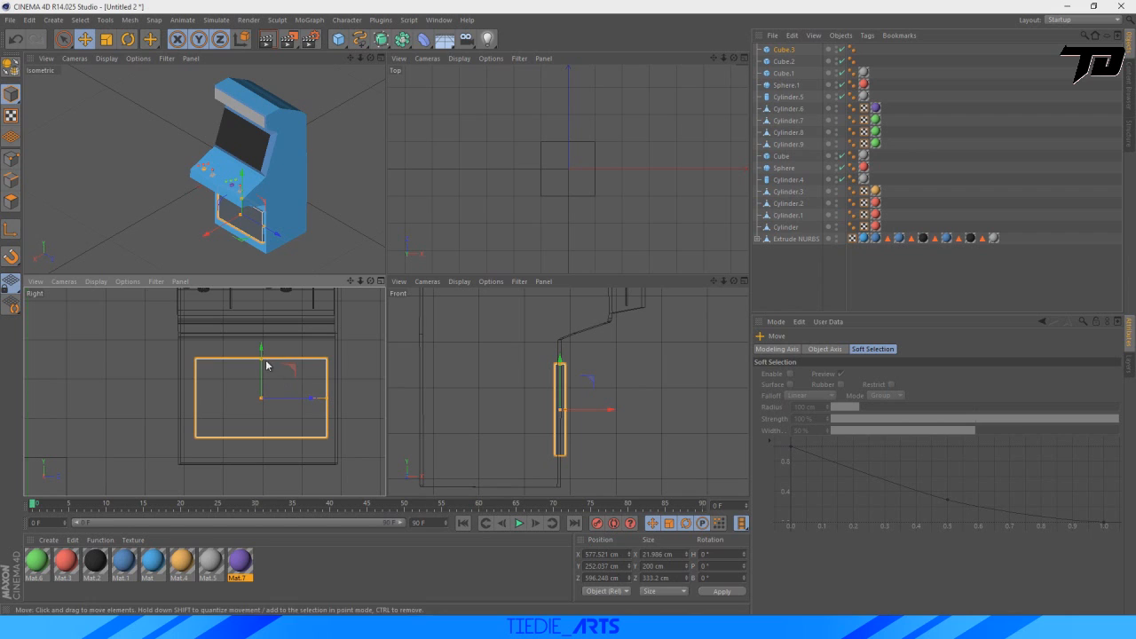
{"action": "left_click_drag", "start_coordinate": [266, 365], "coordinate": [264, 379]}
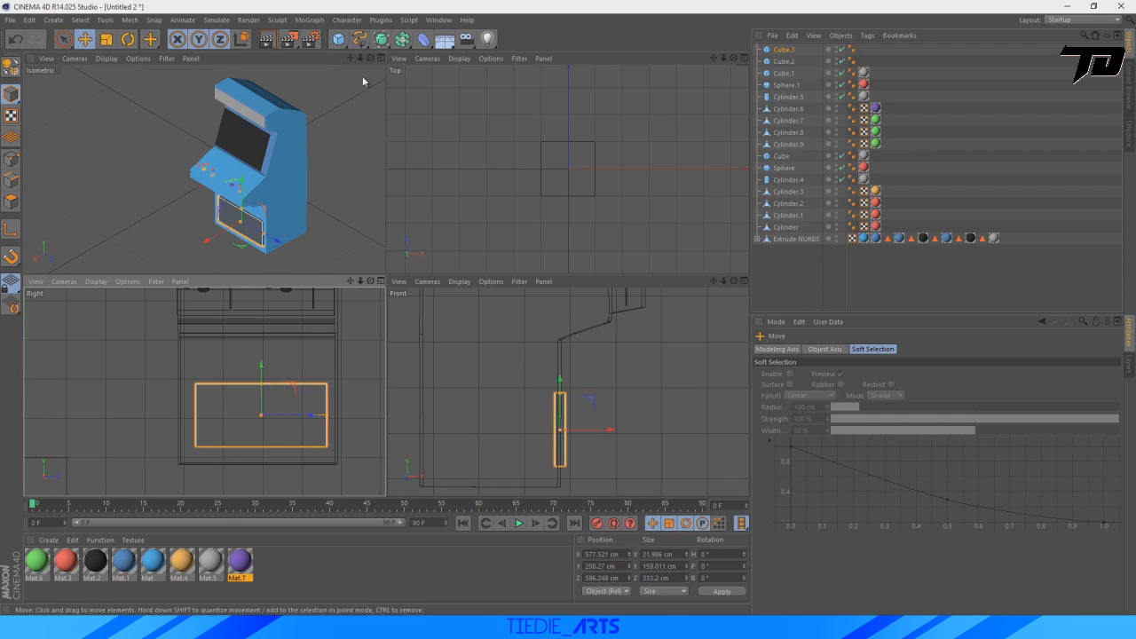
Maximize the isometric view and apply the dark blue Mat.1 material to the cabinet's lower front panel.
{"action": "left_click", "coordinate": [592, 424]}
{"action": "left_click", "coordinate": [592, 427]}
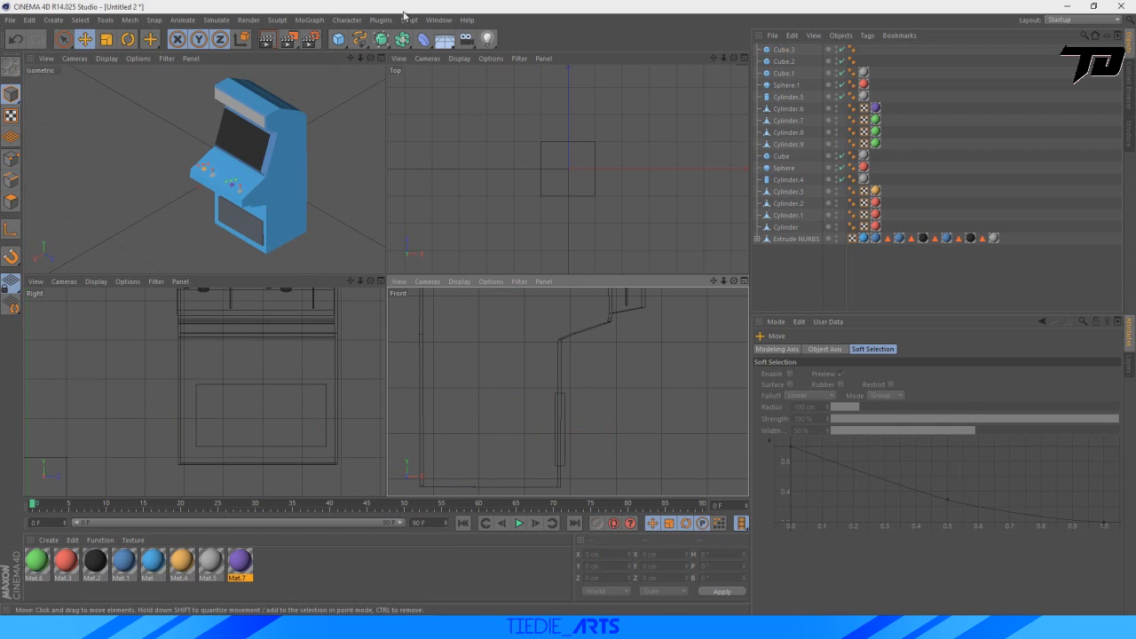
{"action": "left_click", "coordinate": [380, 58]}
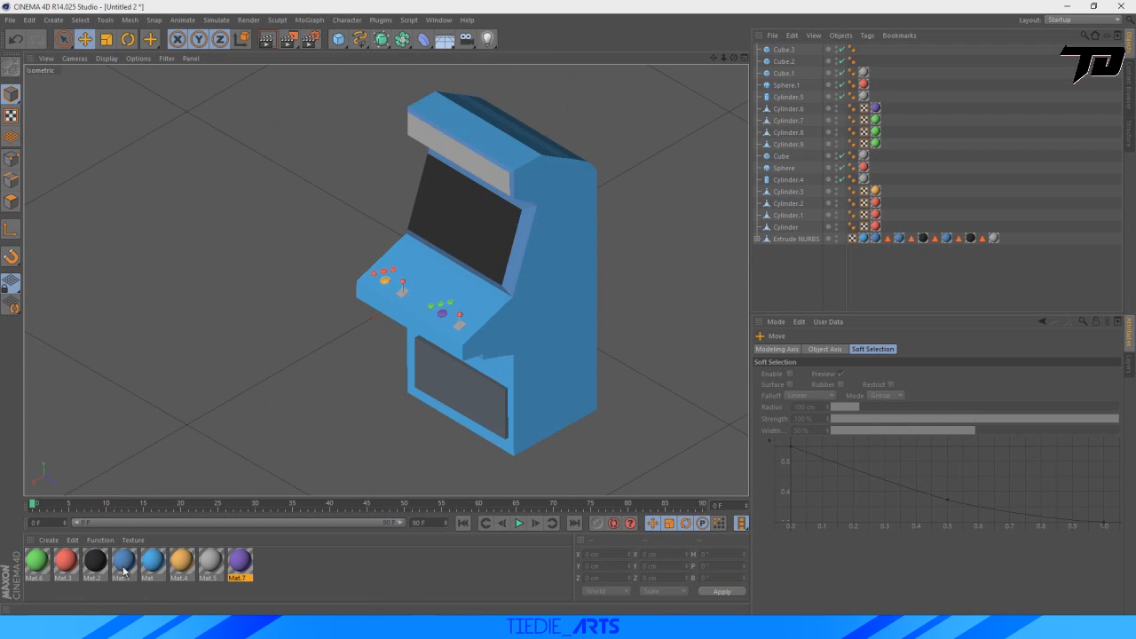
{"action": "left_click_drag", "start_coordinate": [131, 561], "coordinate": [462, 407]}
{"action": "left_click", "coordinate": [229, 423]}
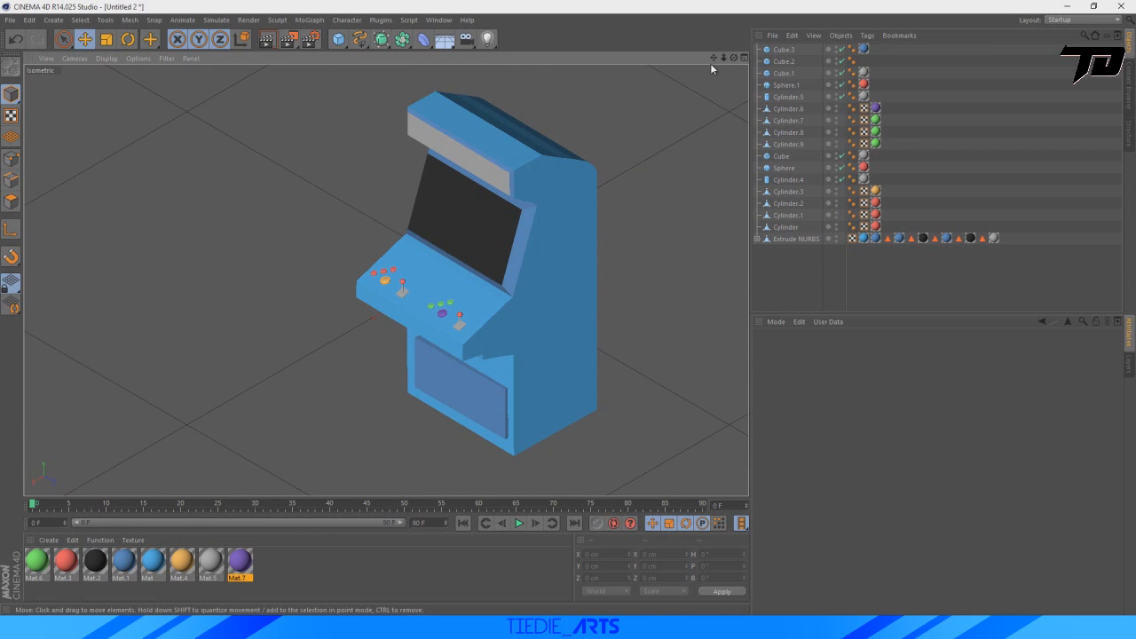
Nudge the blue lower front panel along X to about 575.4 cm.
{"action": "left_click_drag", "start_coordinate": [714, 59], "coordinate": [654, 2]}
{"action": "left_click", "coordinate": [423, 324]}
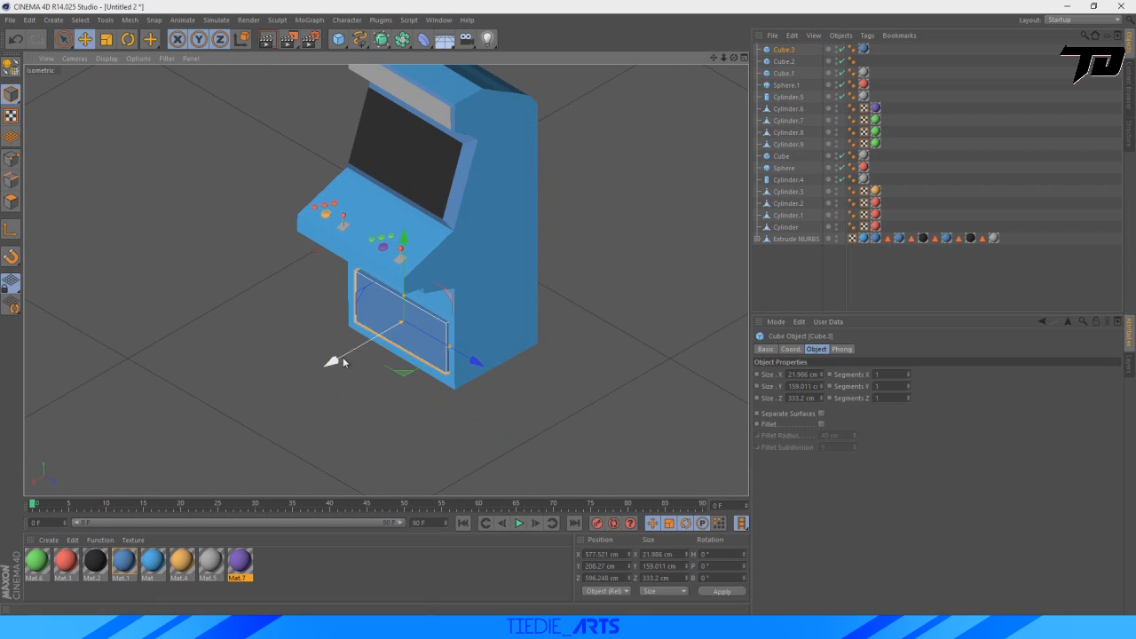
{"action": "left_click_drag", "start_coordinate": [342, 363], "coordinate": [338, 361]}
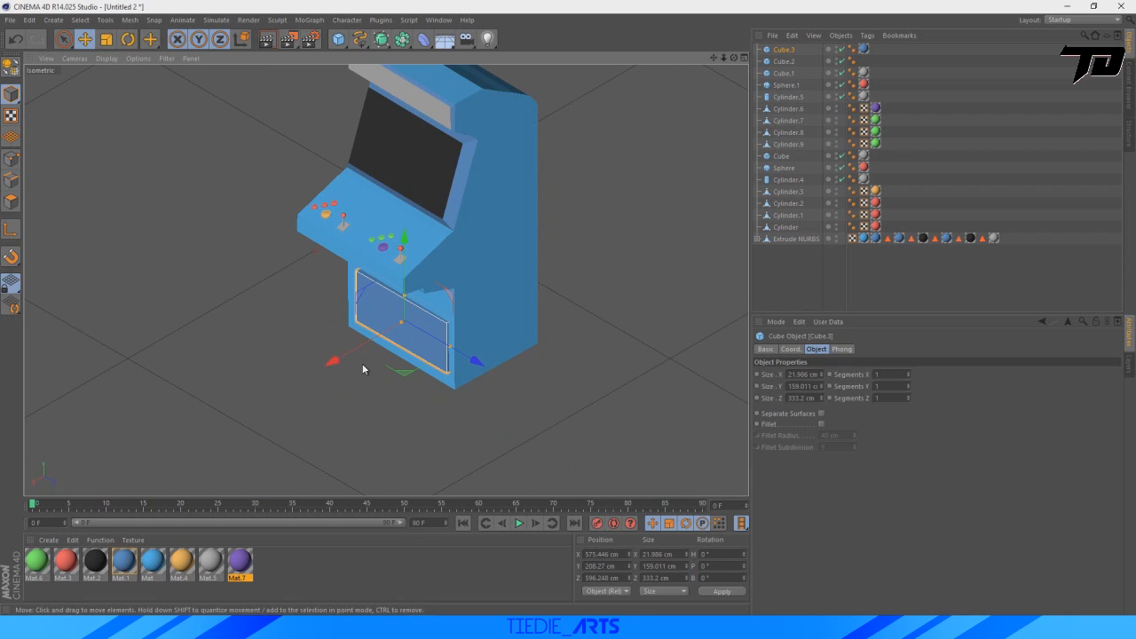
{"action": "left_click", "coordinate": [278, 393]}
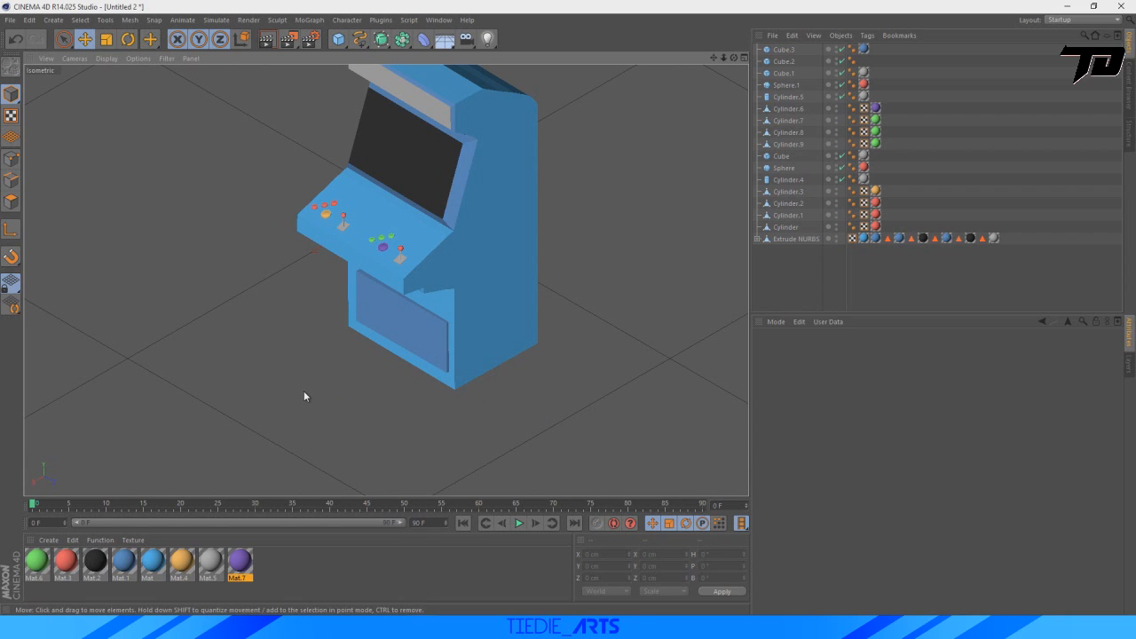
Duplicate the lower front panel, pull the copy forward, and scale it to about 7.75 × 106.5 × 116.8 cm.
{"action": "left_click", "coordinate": [783, 49]}
{"action": "left_click_drag", "start_coordinate": [786, 49], "coordinate": [785, 52], "text": "ctrl"}
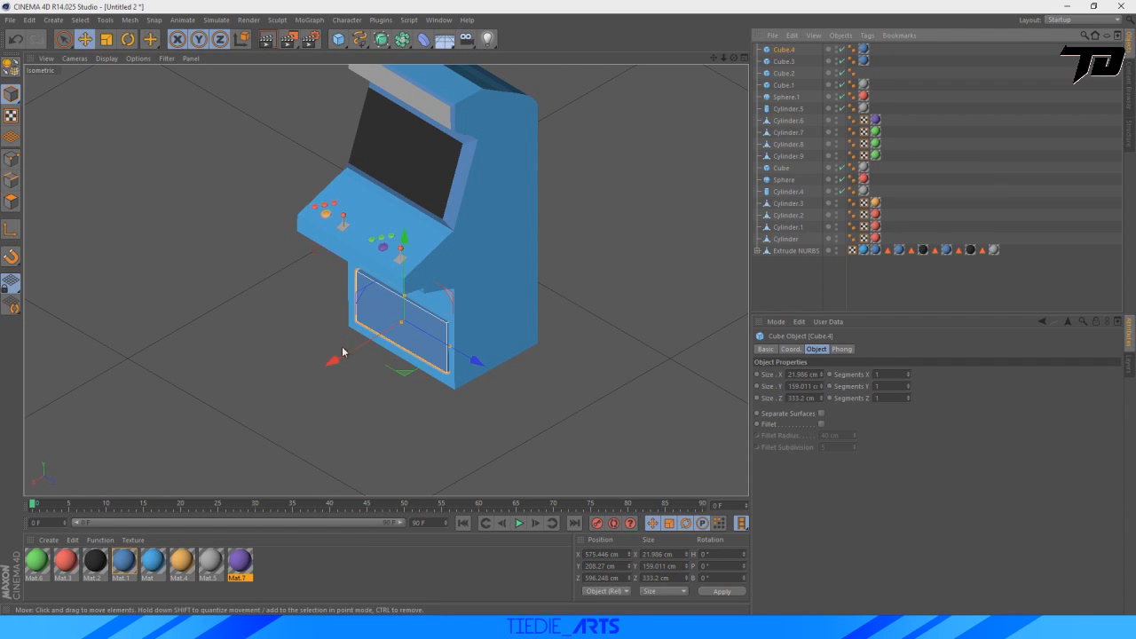
{"action": "mouse_move", "coordinate": [331, 360]}
{"action": "left_mouse_down"}
{"action": "mouse_move", "coordinate": [335, 371]}
{"action": "mouse_move", "coordinate": [314, 370]}
{"action": "left_mouse_up"}
{"action": "left_click", "coordinate": [105, 39]}
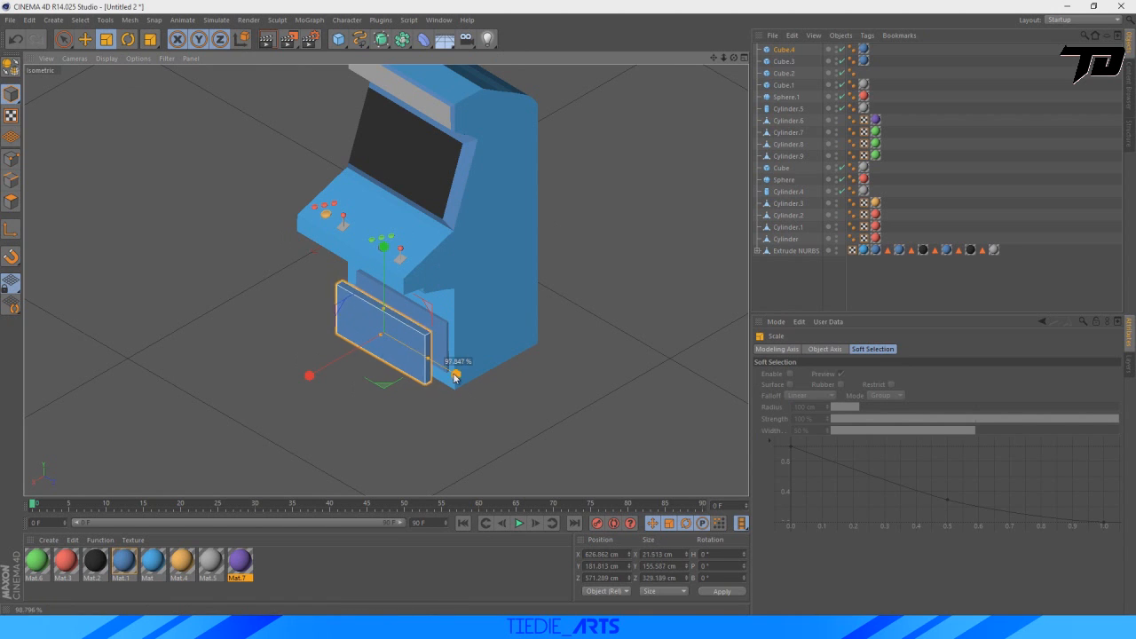
{"action": "left_click_drag", "start_coordinate": [423, 349], "coordinate": [401, 351]}
{"action": "left_click_drag", "start_coordinate": [382, 312], "coordinate": [384, 334]}
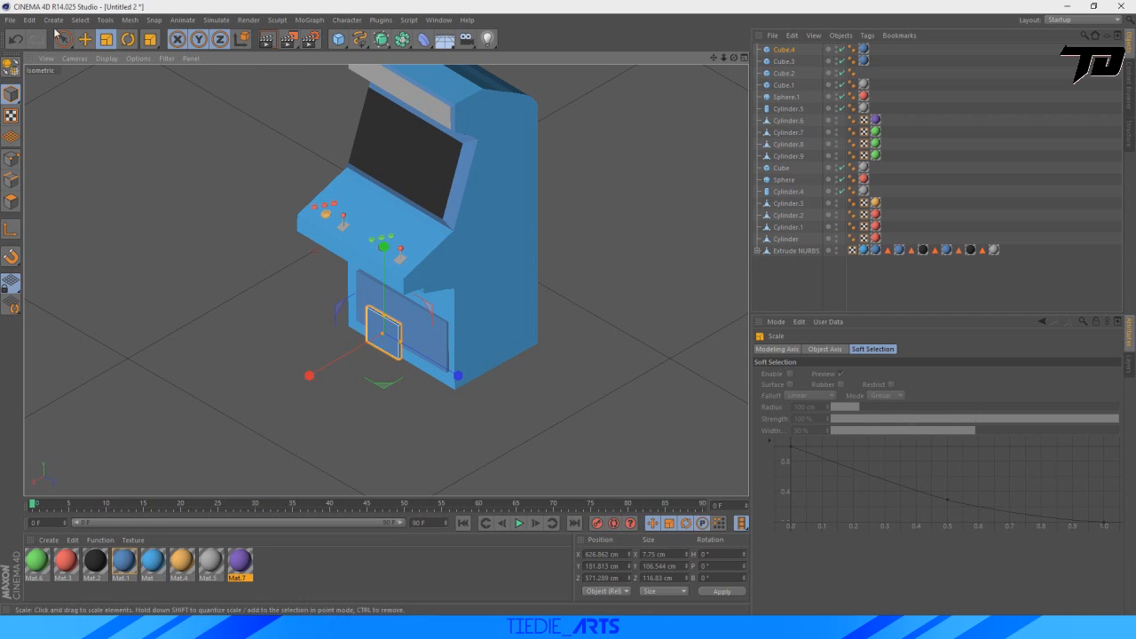
Place the small panel on the blue panel at about X 590, Y 214, Z 520 cm and apply the grey Mat.5 material.
{"action": "left_click", "coordinate": [85, 39]}
{"action": "left_click_drag", "start_coordinate": [311, 375], "coordinate": [326, 385]}
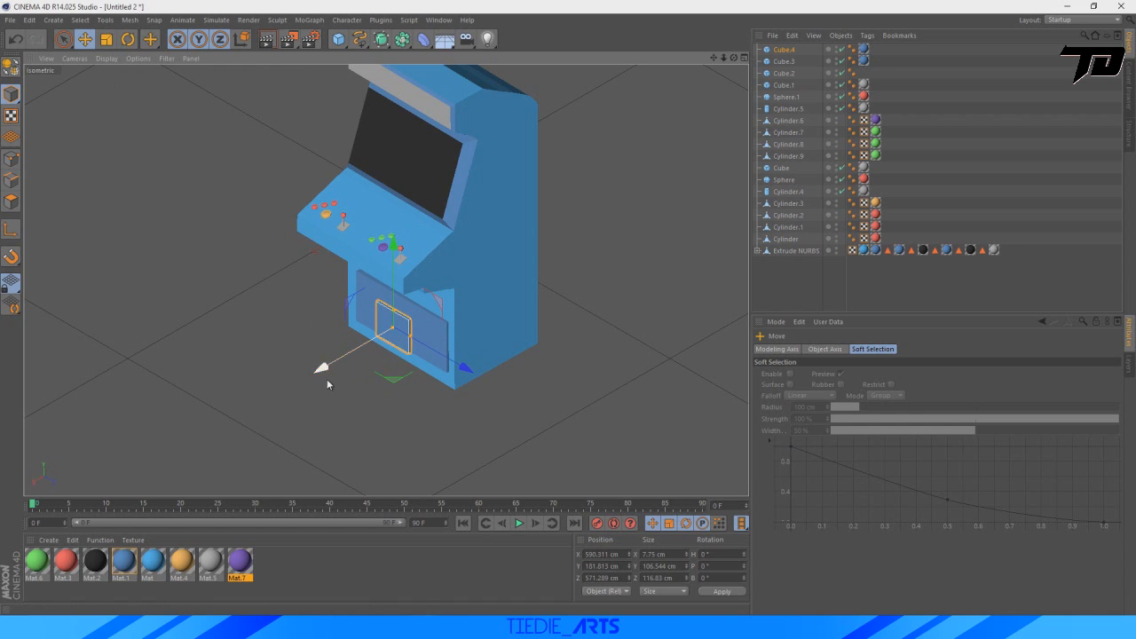
{"action": "left_click_drag", "start_coordinate": [391, 286], "coordinate": [395, 287]}
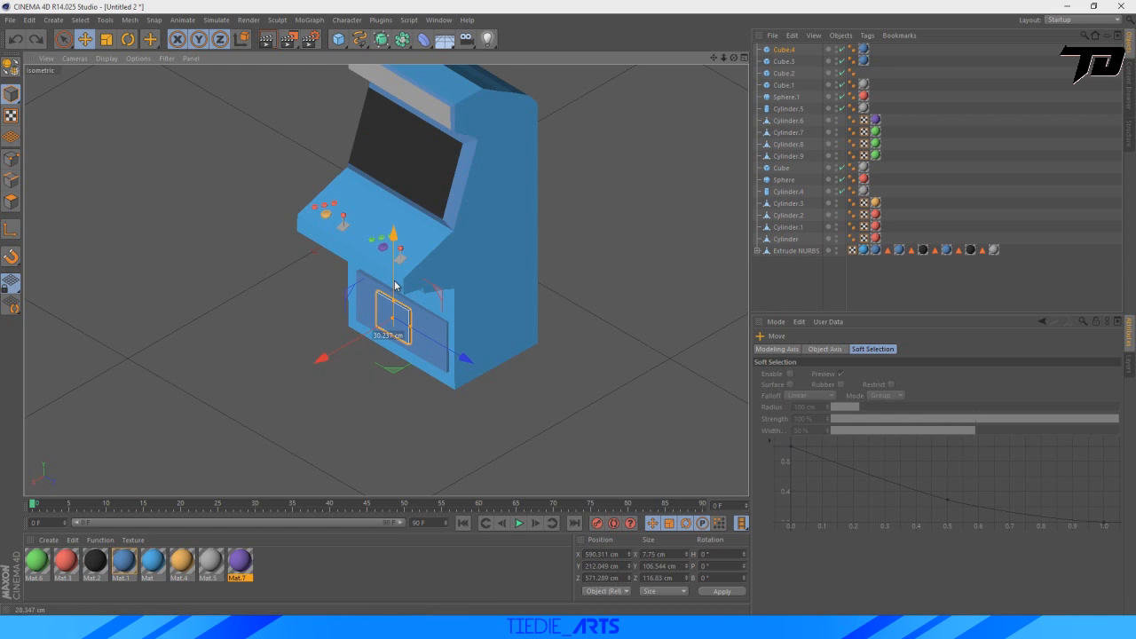
{"action": "left_click_drag", "start_coordinate": [459, 355], "coordinate": [432, 349]}
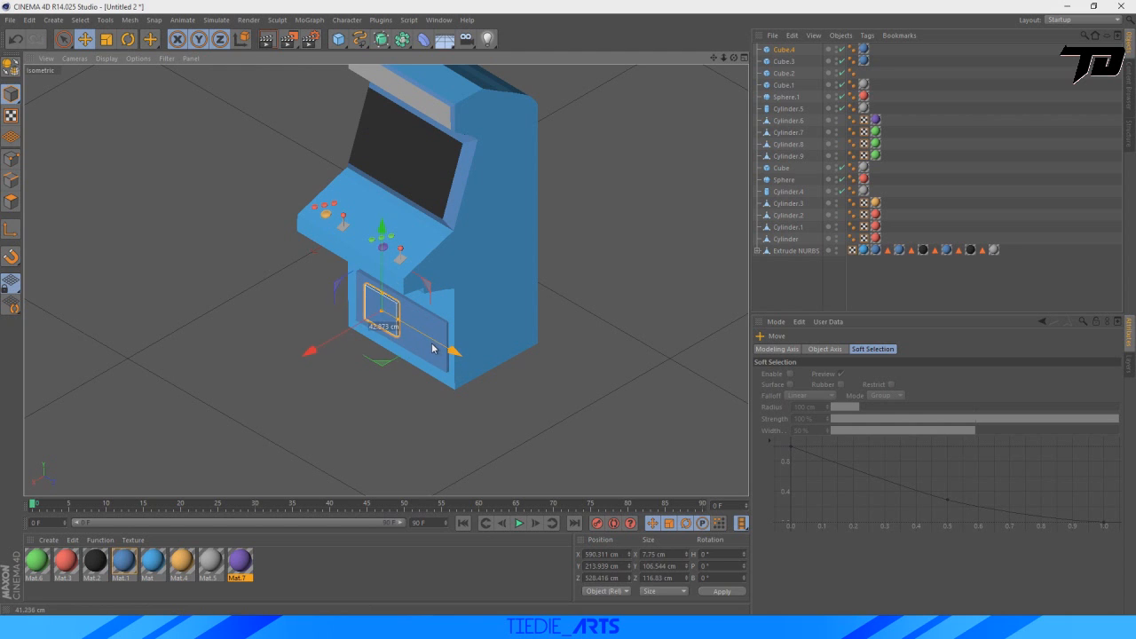
{"action": "left_click_drag", "start_coordinate": [214, 568], "coordinate": [449, 354]}
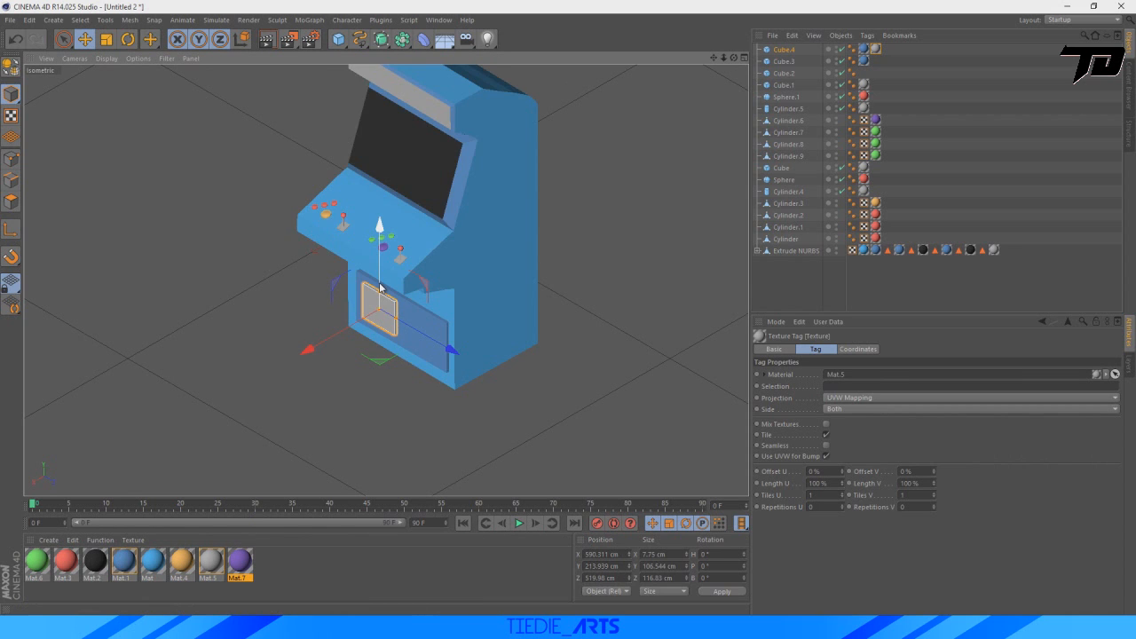
Duplicate the small grey panel and move the copy about 154 cm along Z on the blue panel.
{"action": "key", "text": "ctrl+c"}
{"action": "key", "text": "ctrl+v"}
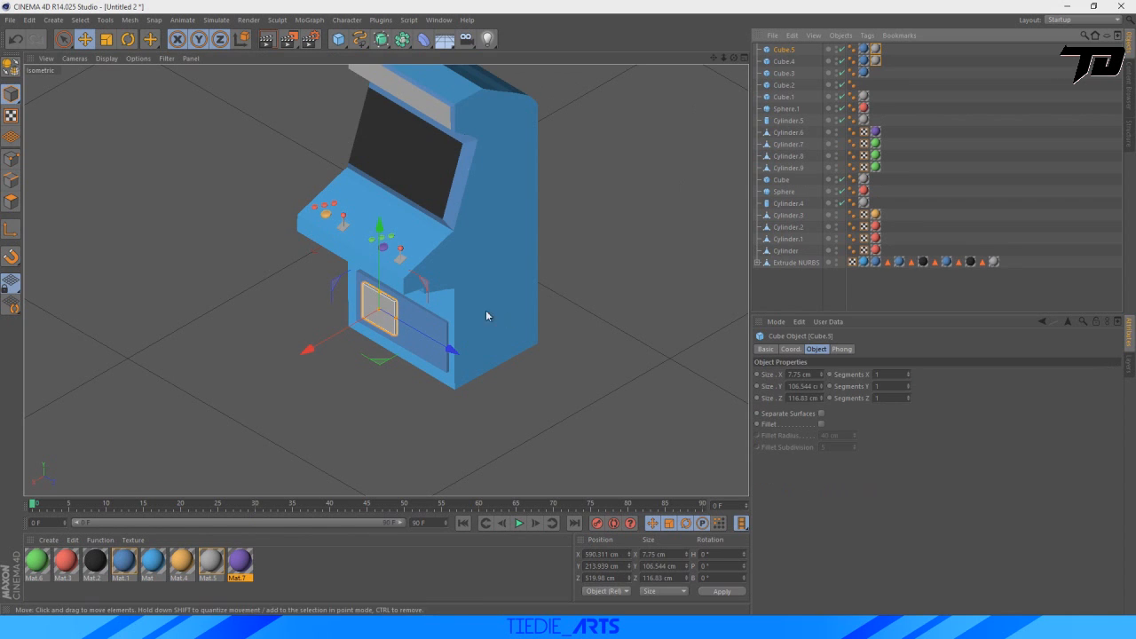
{"action": "left_click_drag", "start_coordinate": [451, 351], "coordinate": [494, 375]}
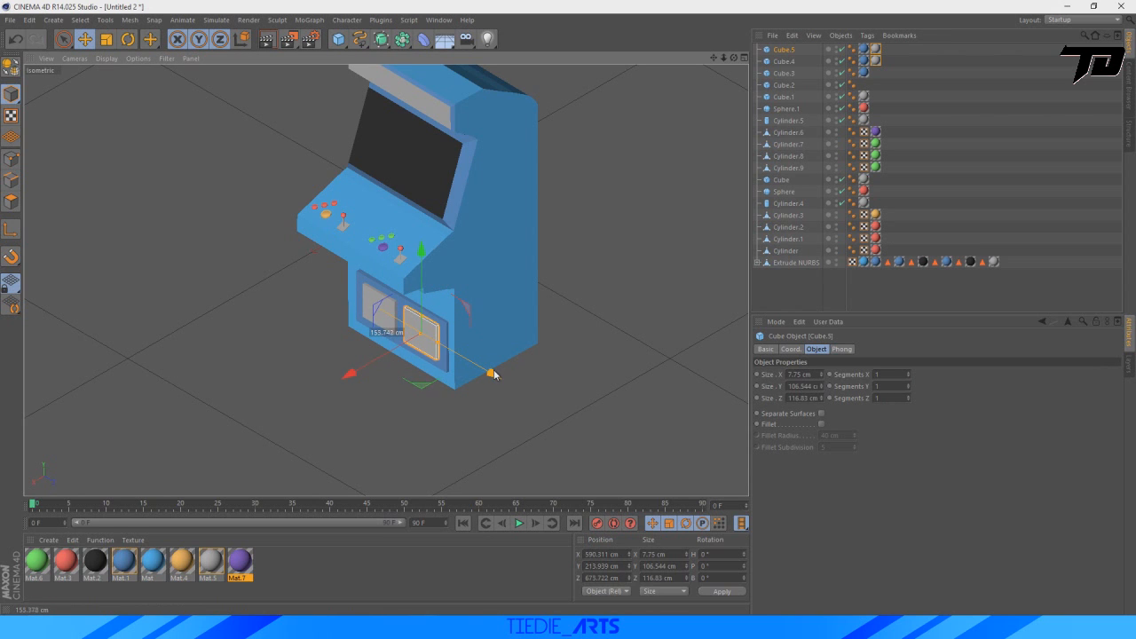
{"action": "left_click", "coordinate": [230, 325]}
Select both small grey panels and shift them together along Z to about 608.7 cm, centring them on the blue panel.
{"action": "scroll", "coordinate": [364, 262], "scroll_direction": "down", "scroll_amount": 6}
{"action": "scroll", "coordinate": [376, 257], "scroll_direction": "up", "scroll_amount": 7}
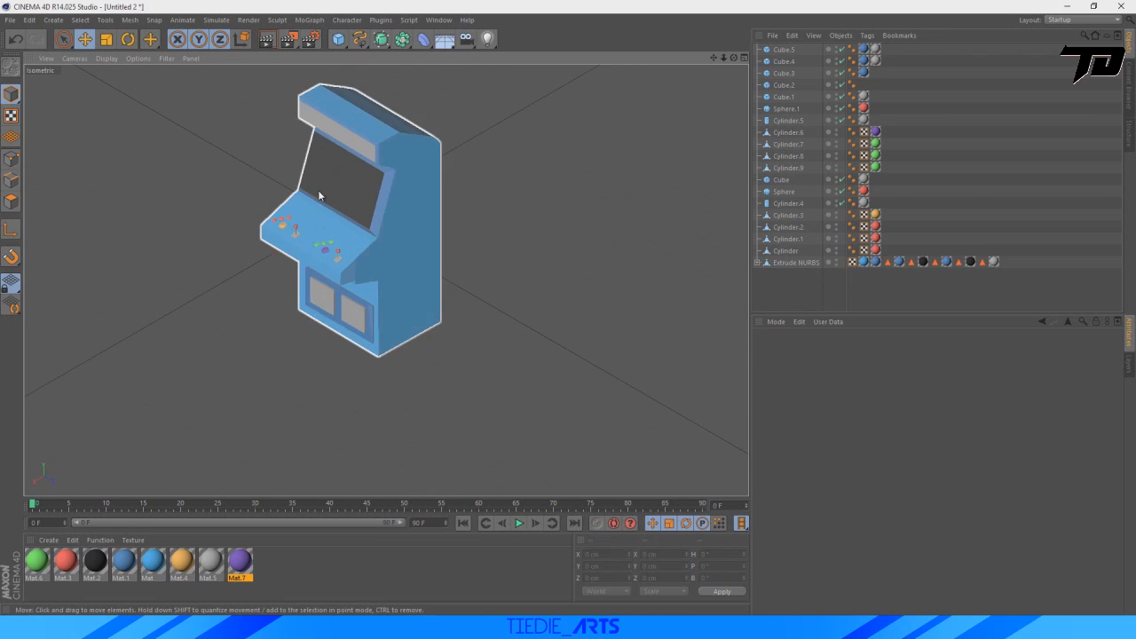
{"action": "scroll", "coordinate": [505, 89], "scroll_direction": "down", "scroll_amount": 2}
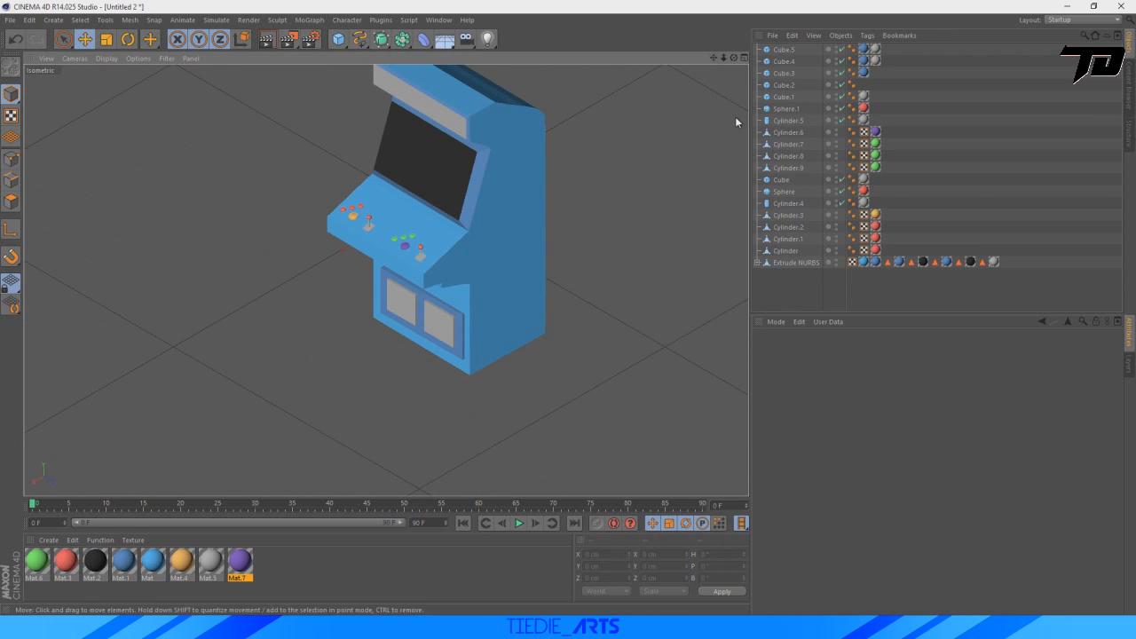
{"action": "left_click_drag", "start_coordinate": [714, 56], "coordinate": [727, 145]}
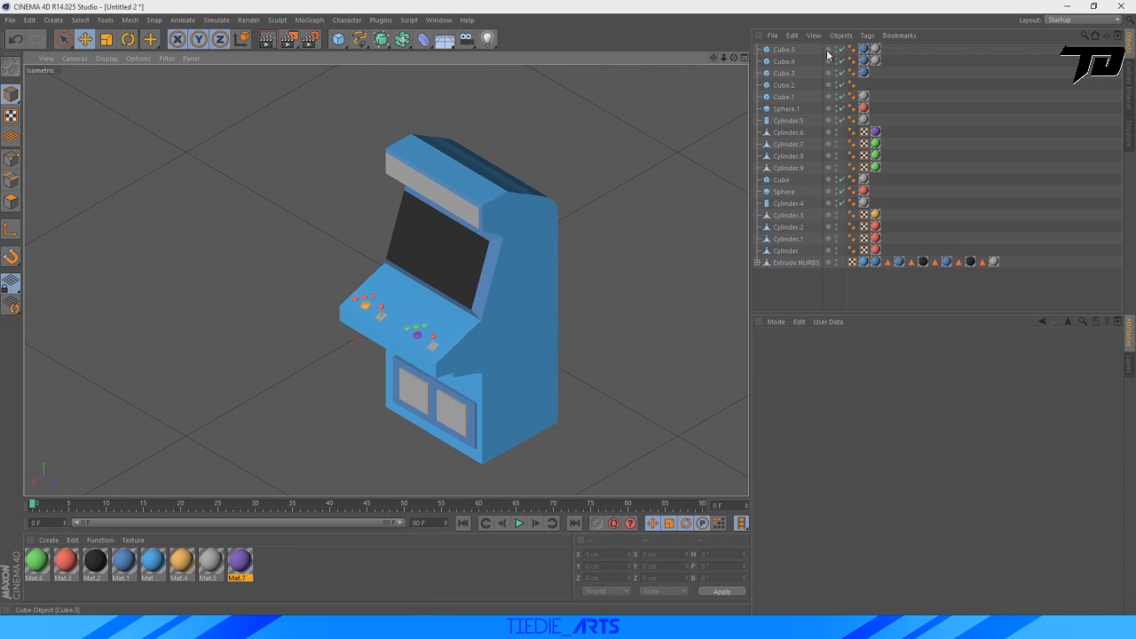
{"action": "left_click", "coordinate": [786, 50]}
{"action": "left_click", "coordinate": [785, 61], "text": "ctrl"}
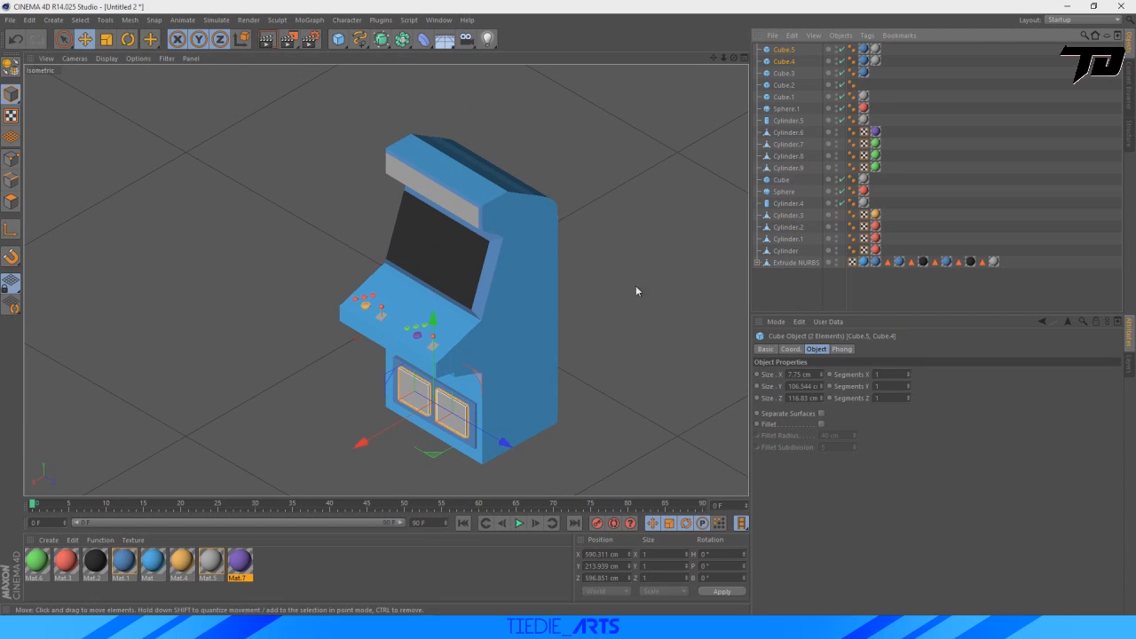
{"action": "left_click", "coordinate": [278, 320]}
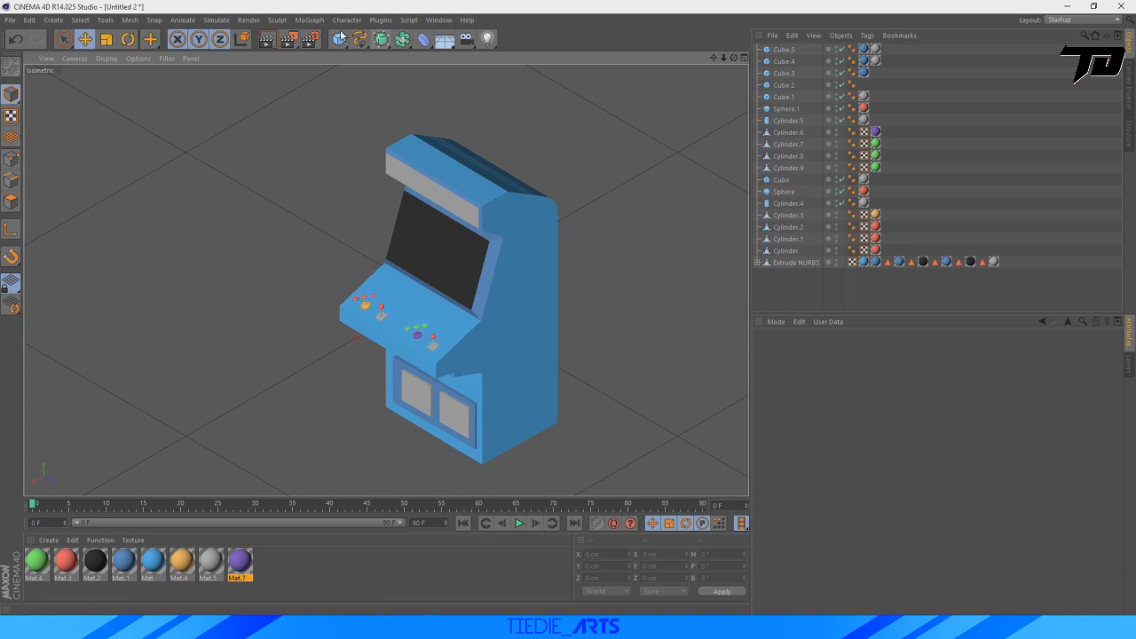
Set the render output size to 1000 × 1000 pixels.
{"action": "left_click", "coordinate": [315, 41]}
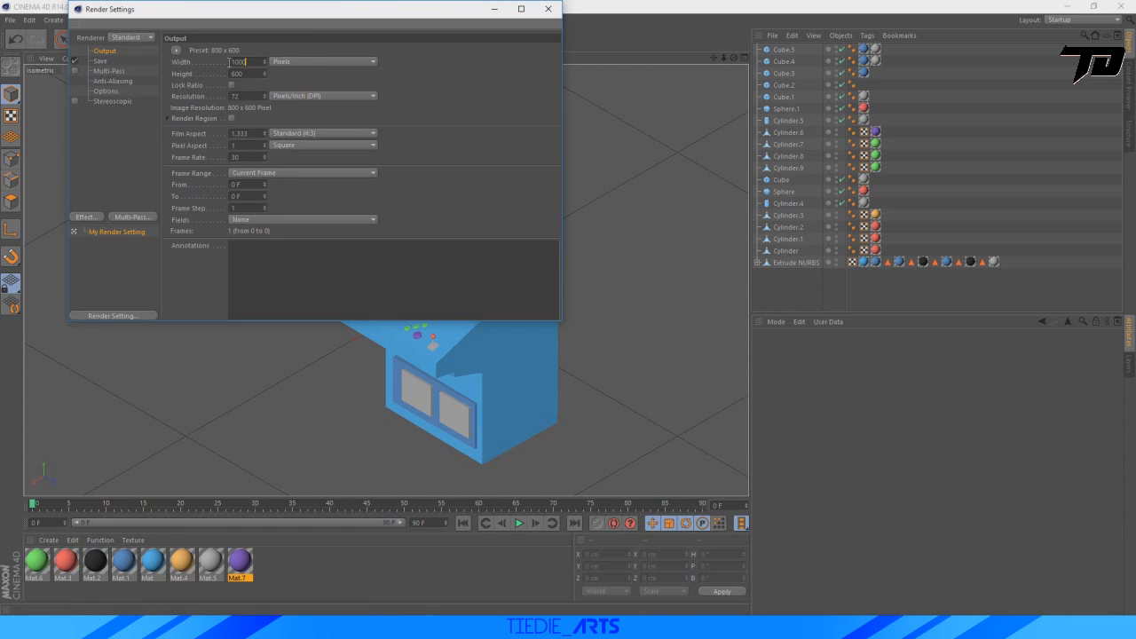
{"action": "left_click", "coordinate": [255, 73]}
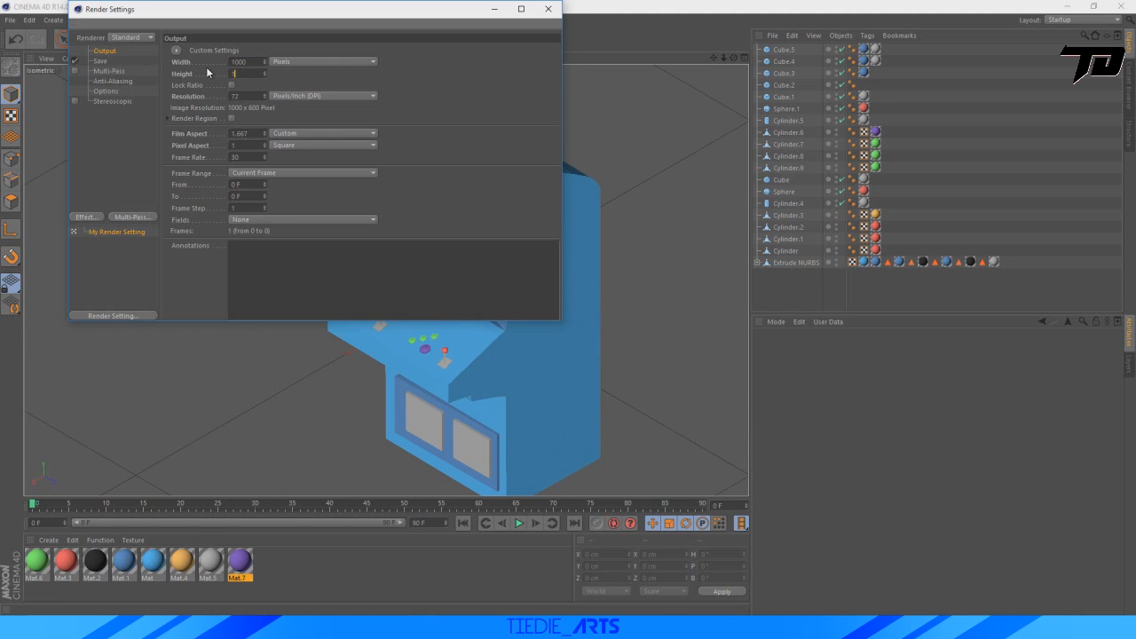
{"action": "type", "text": "1000"}
{"action": "key", "text": "Return"}
Configure the render to save to the Desktop as "save" in PNG format with the alpha channel enabled.
{"action": "left_click", "coordinate": [100, 62]}
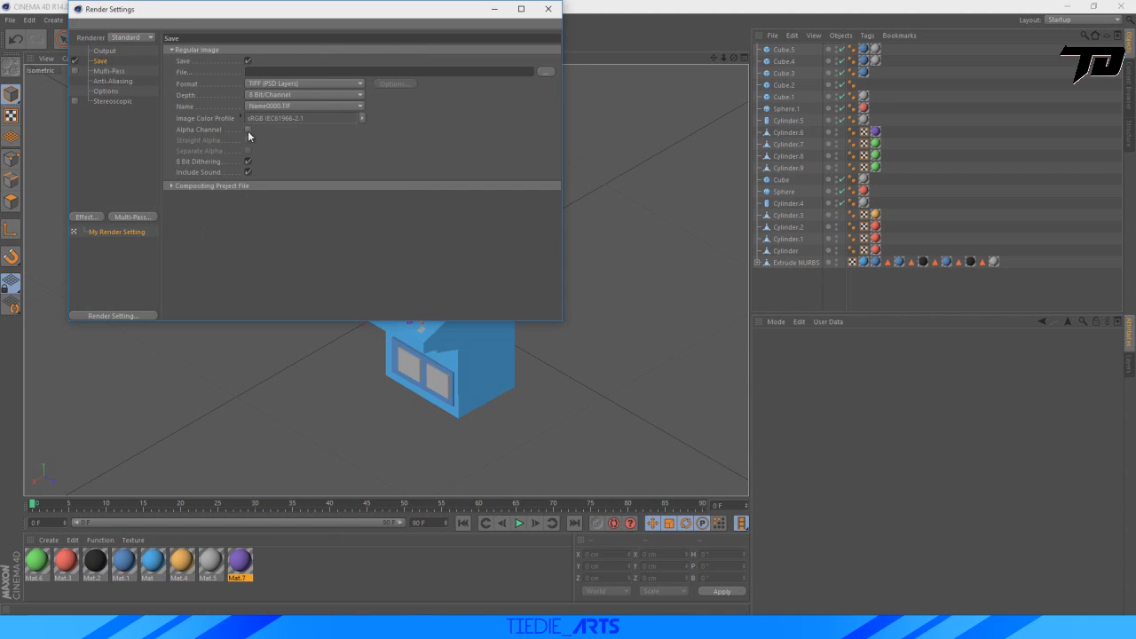
{"action": "left_click", "coordinate": [249, 130]}
{"action": "left_click", "coordinate": [546, 72]}
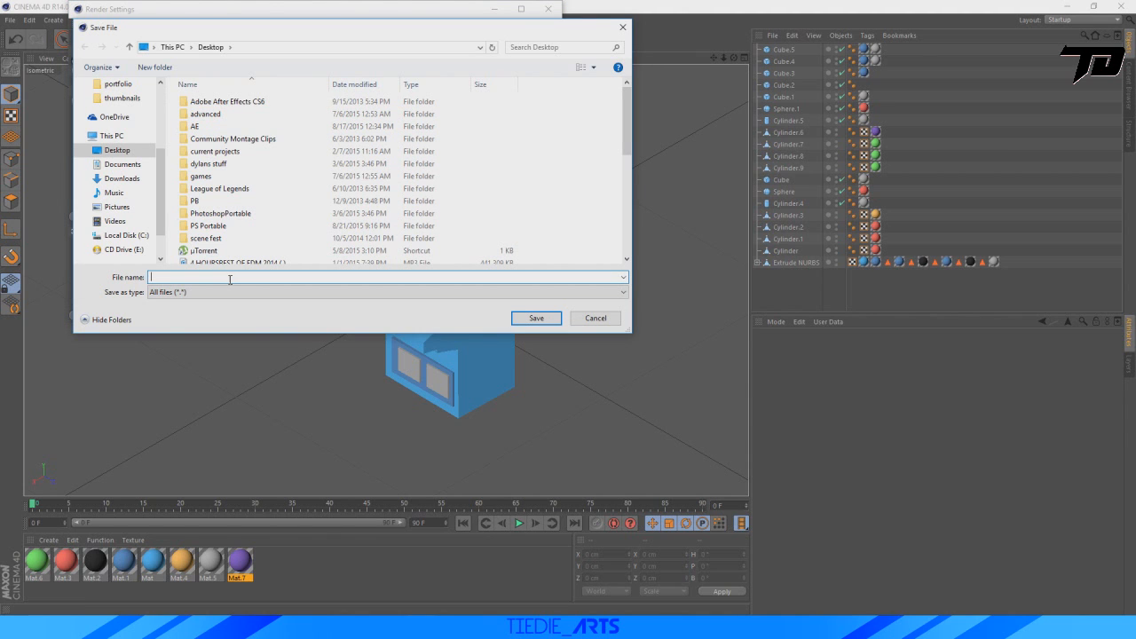
{"action": "left_click", "coordinate": [536, 318]}
{"action": "left_click", "coordinate": [318, 83]}
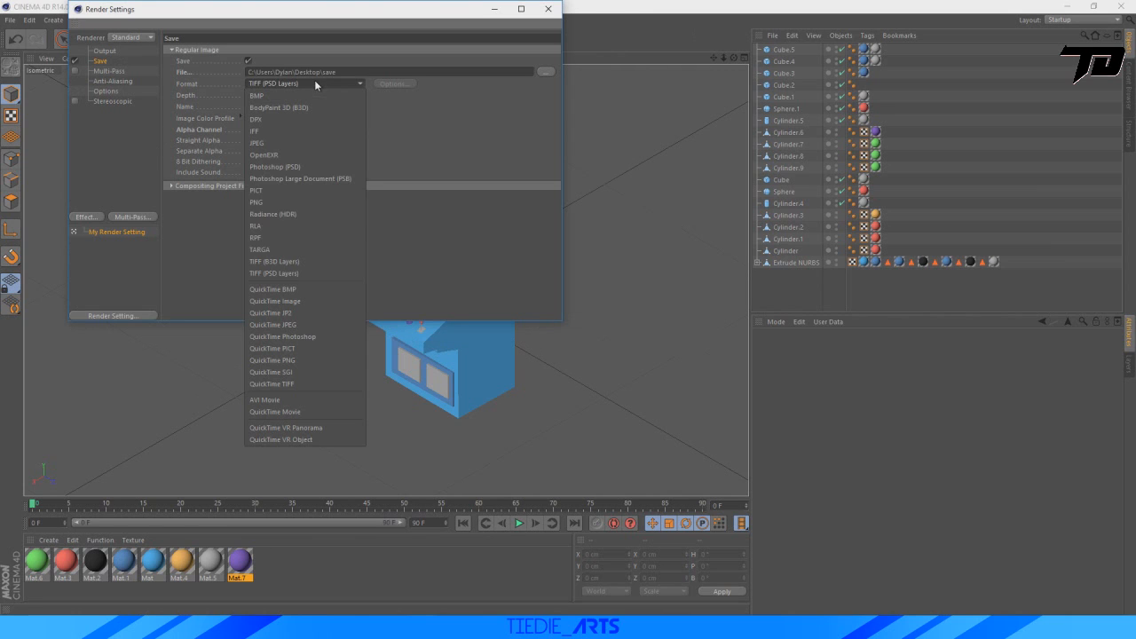
{"action": "left_click", "coordinate": [277, 202]}
Add the Ambient Occlusion and Global Illumination effects to the render settings and close them.
{"action": "left_click", "coordinate": [118, 71]}
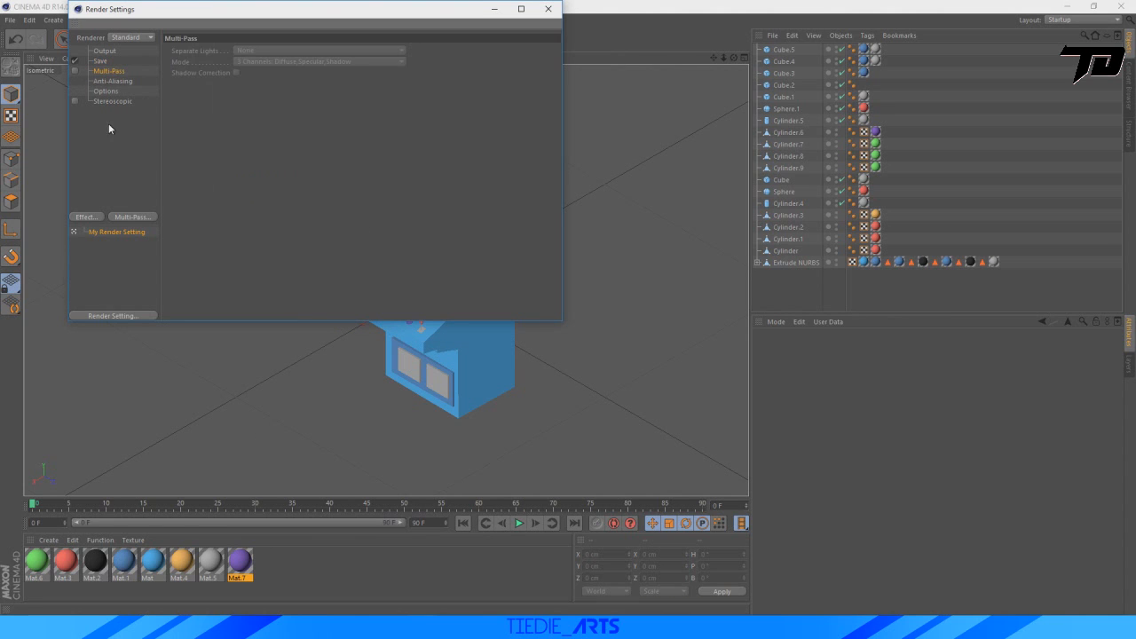
{"action": "left_click", "coordinate": [85, 217]}
{"action": "left_click", "coordinate": [155, 291]}
{"action": "left_click", "coordinate": [86, 218]}
{"action": "left_click", "coordinate": [157, 361]}
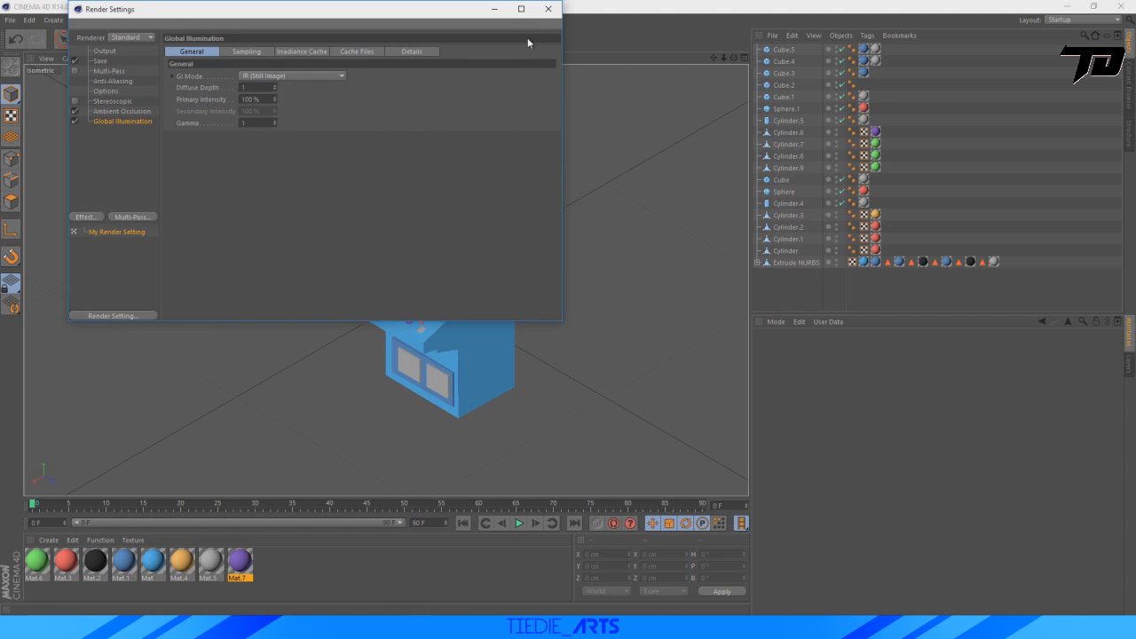
{"action": "left_click", "coordinate": [547, 9]}
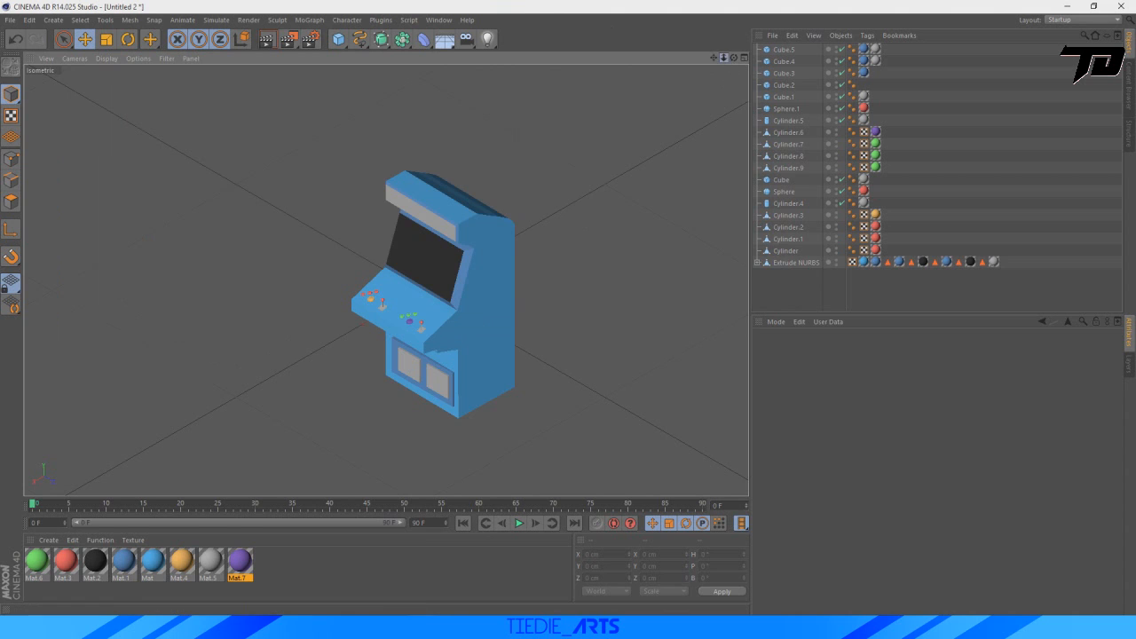
Try lighting the arcade machine with a Physical Sky and delete it.
{"action": "left_click_drag", "start_coordinate": [723, 58], "coordinate": [670, 49]}
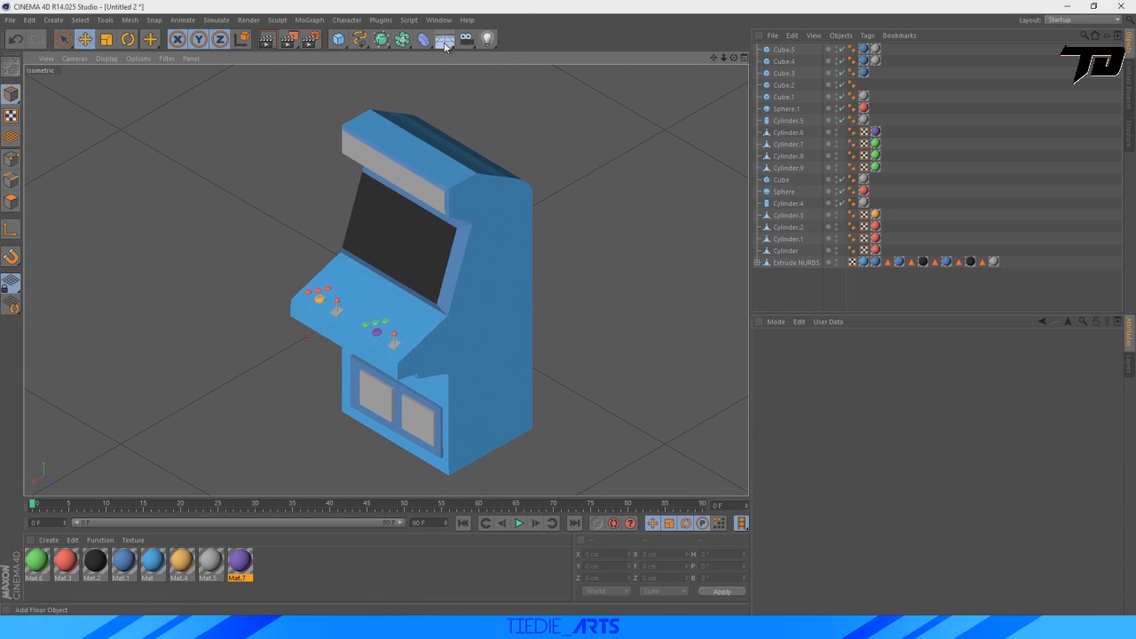
{"action": "left_click", "coordinate": [446, 41]}
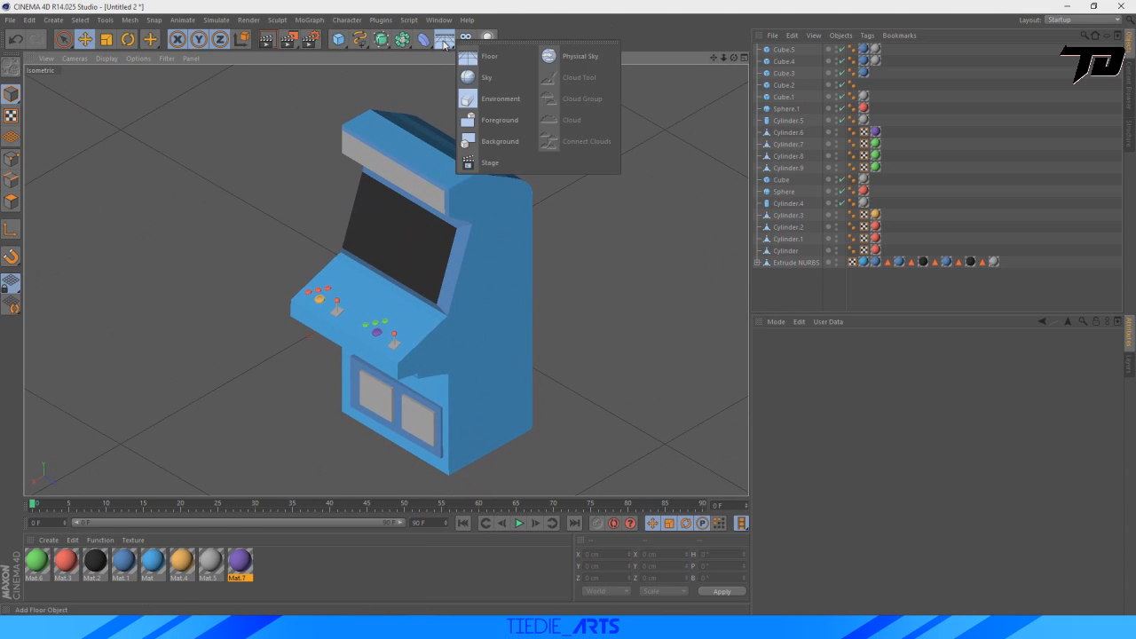
{"action": "left_click", "coordinate": [564, 56]}
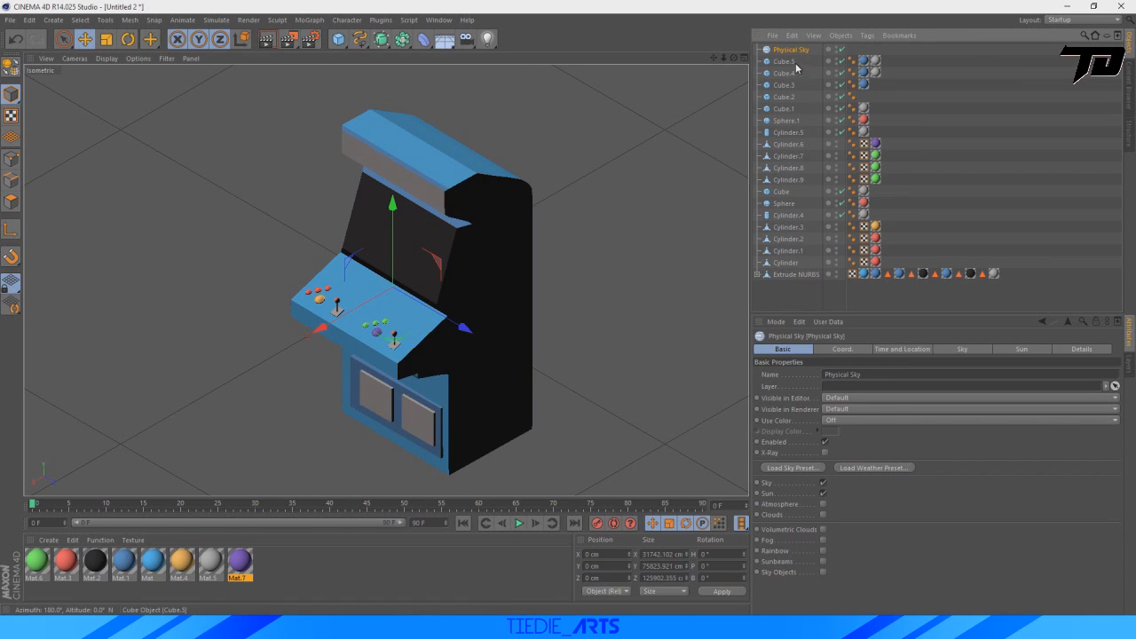
{"action": "key", "text": "Delete"}
Add an omni light, move it in front of the cabinet to about X 1307 cm, and raise it along Y.
{"action": "left_click", "coordinate": [487, 39]}
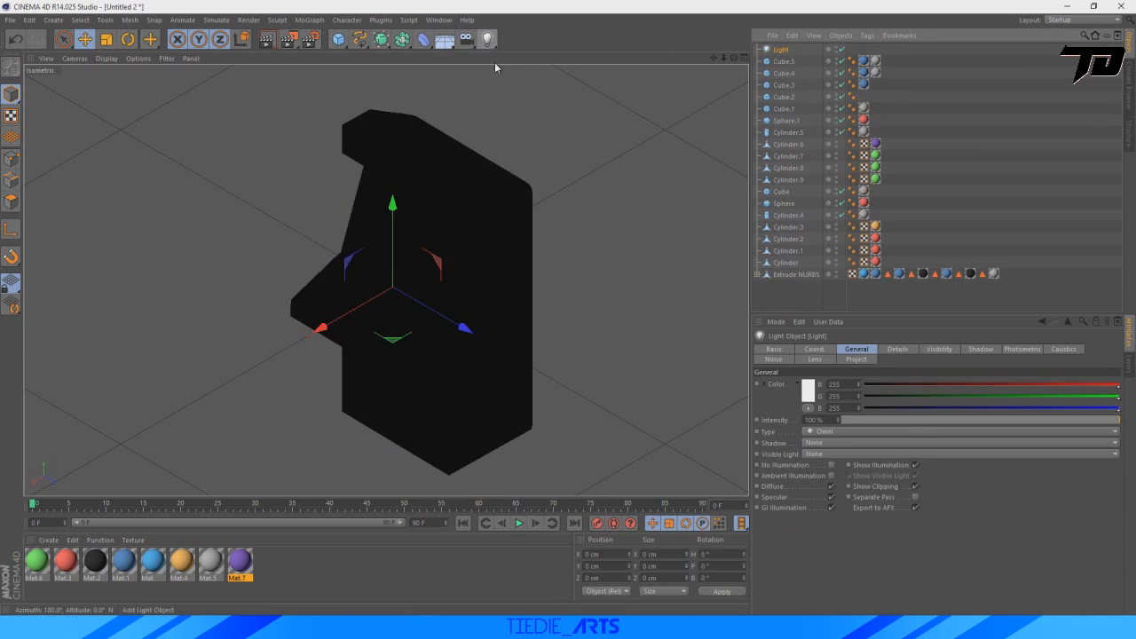
{"action": "scroll", "coordinate": [521, 152], "scroll_direction": "down", "scroll_amount": 5}
{"action": "left_click_drag", "start_coordinate": [403, 254], "coordinate": [270, 332]}
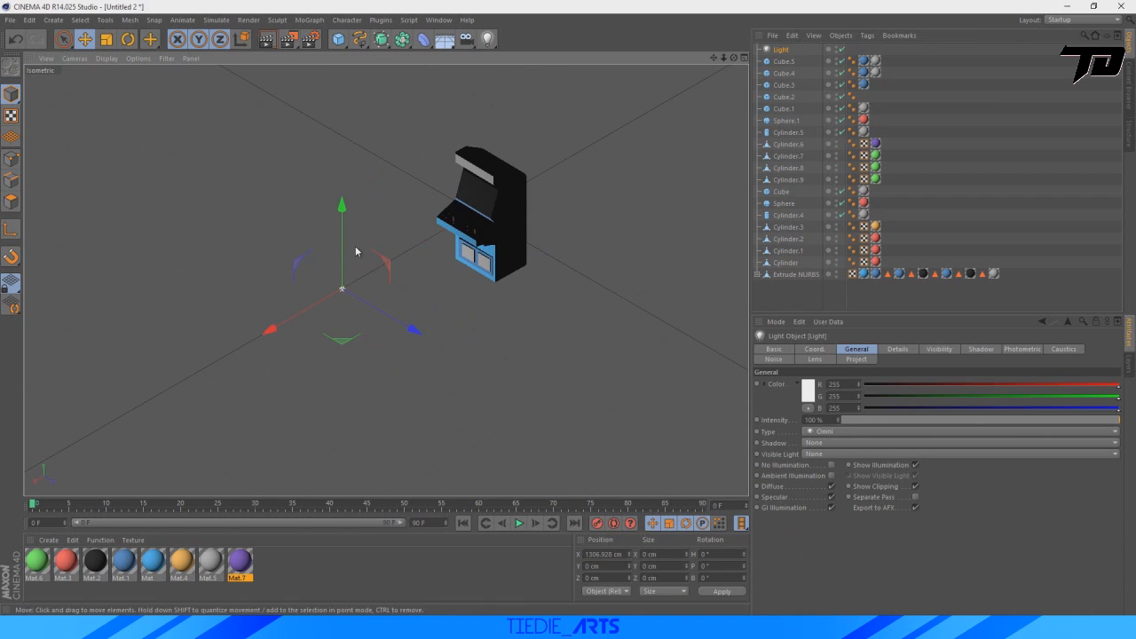
{"action": "left_click_drag", "start_coordinate": [341, 211], "coordinate": [341, 67]}
Add a second omni light and place it beside the cabinet at about X 650, Y 577, Z 1552 cm.
{"action": "left_click", "coordinate": [486, 39]}
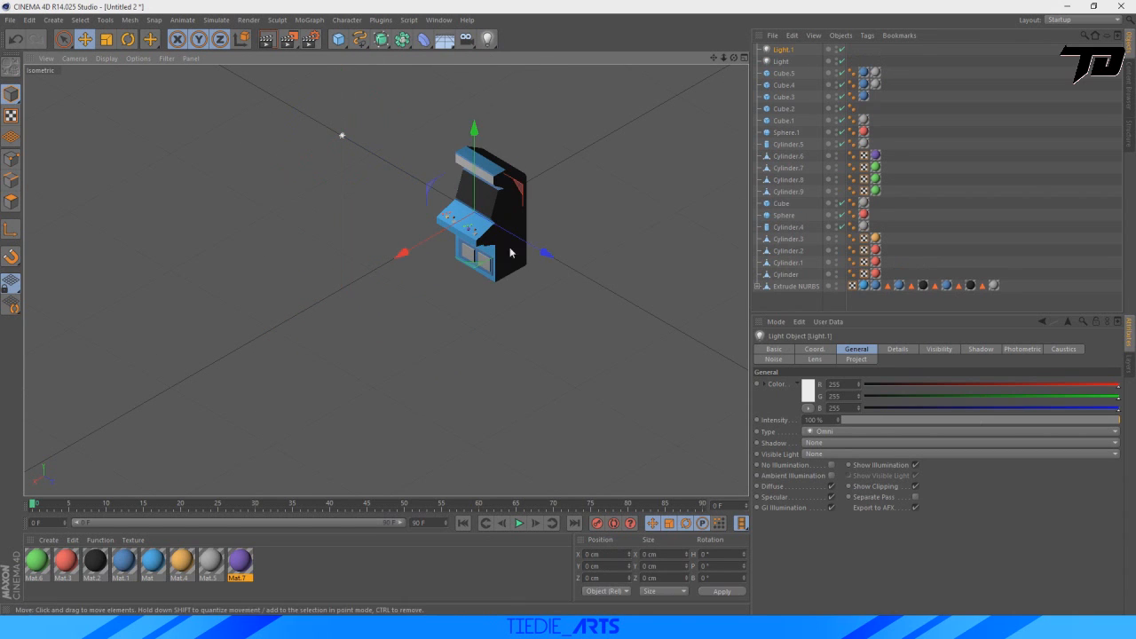
{"action": "left_click_drag", "start_coordinate": [506, 254], "coordinate": [645, 315]}
{"action": "left_click_drag", "start_coordinate": [593, 202], "coordinate": [596, 105]}
{"action": "left_click_drag", "start_coordinate": [532, 222], "coordinate": [432, 283]}
{"action": "left_click_drag", "start_coordinate": [576, 285], "coordinate": [641, 321]}
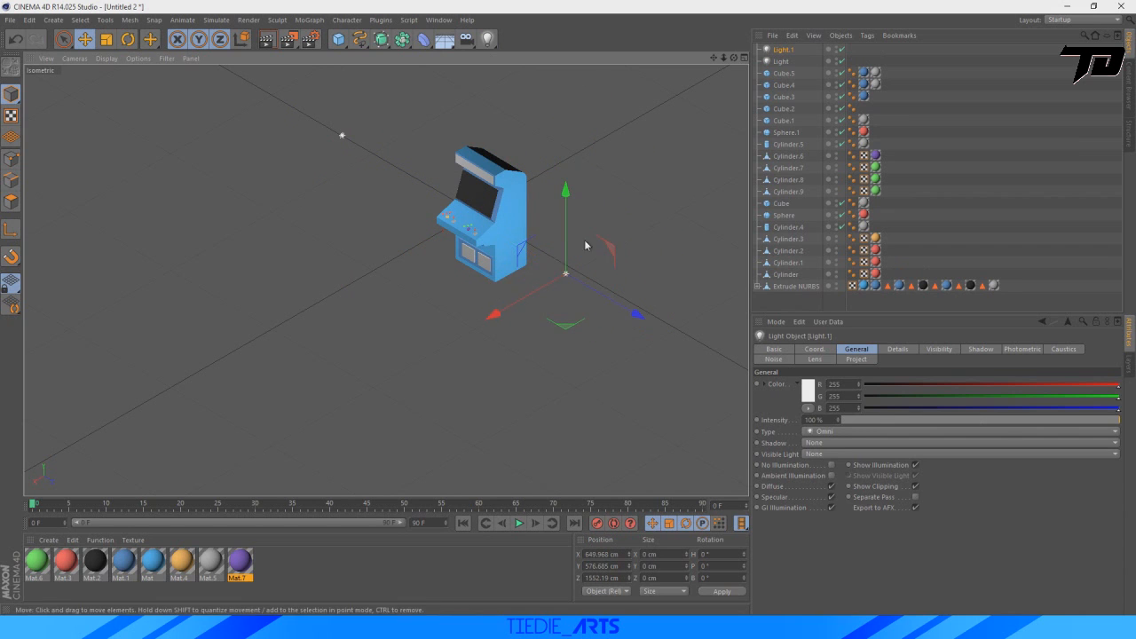
Raise the second omni light to about Y 1209 cm and place a third at about X -1146, Y 364, Z -547 cm.
{"action": "left_click_drag", "start_coordinate": [574, 207], "coordinate": [575, 137]}
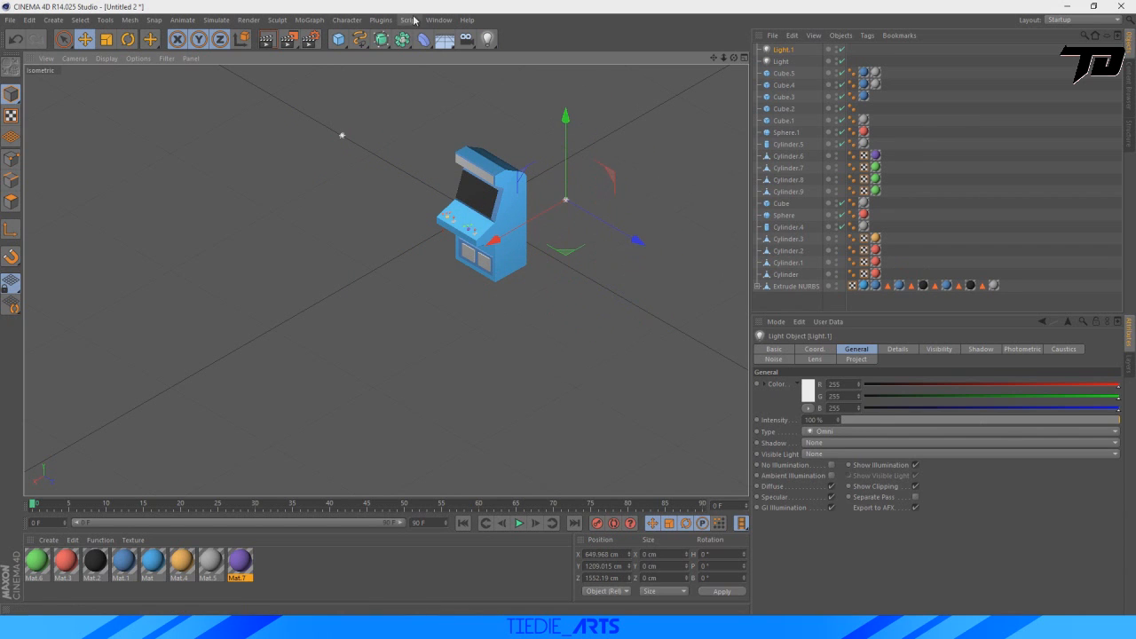
{"action": "left_click", "coordinate": [488, 39]}
{"action": "left_click_drag", "start_coordinate": [400, 252], "coordinate": [519, 187]}
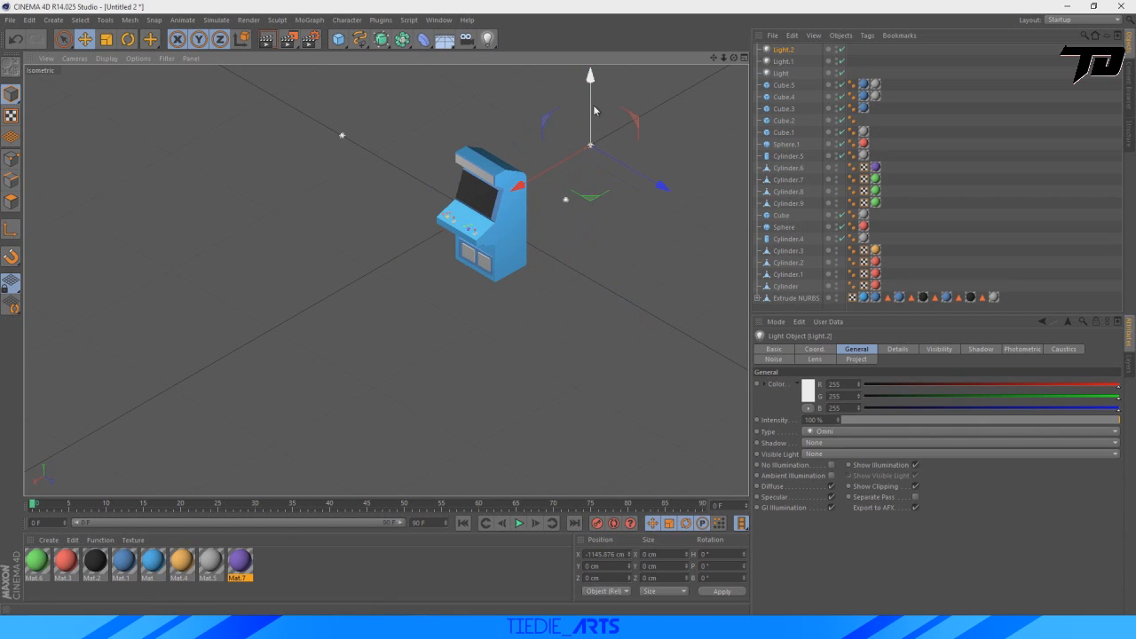
{"action": "left_click_drag", "start_coordinate": [594, 108], "coordinate": [595, 66]}
{"action": "left_click_drag", "start_coordinate": [663, 144], "coordinate": [608, 113]}
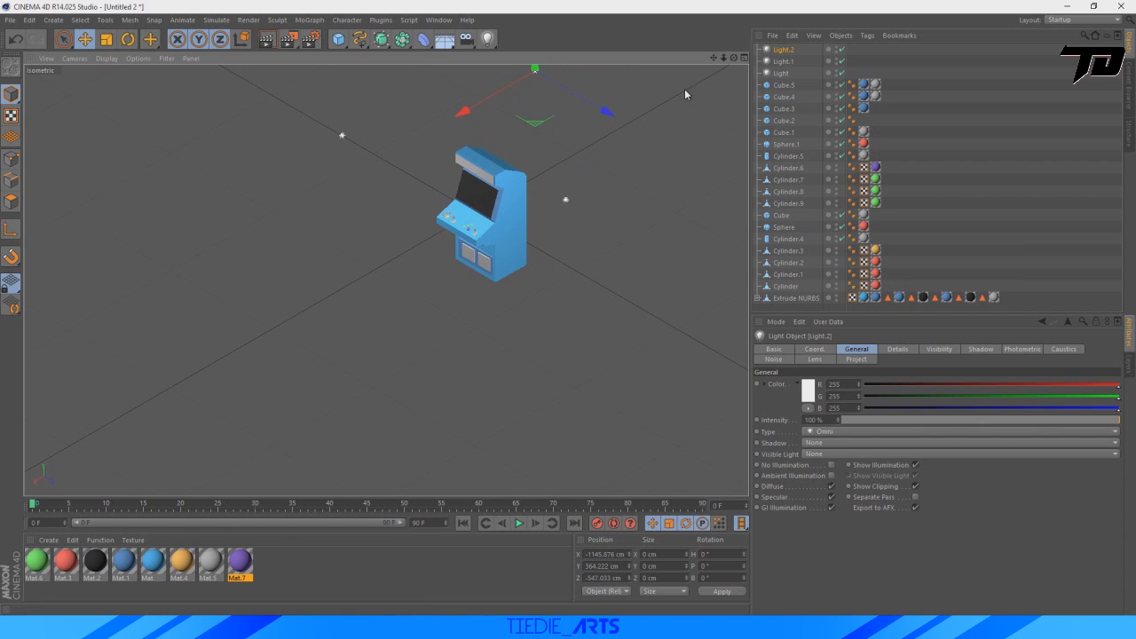
Delete all three omni lights from the scene.
{"action": "left_click", "coordinate": [788, 76]}
{"action": "key", "text": "Delete"}
{"action": "left_click", "coordinate": [784, 50]}
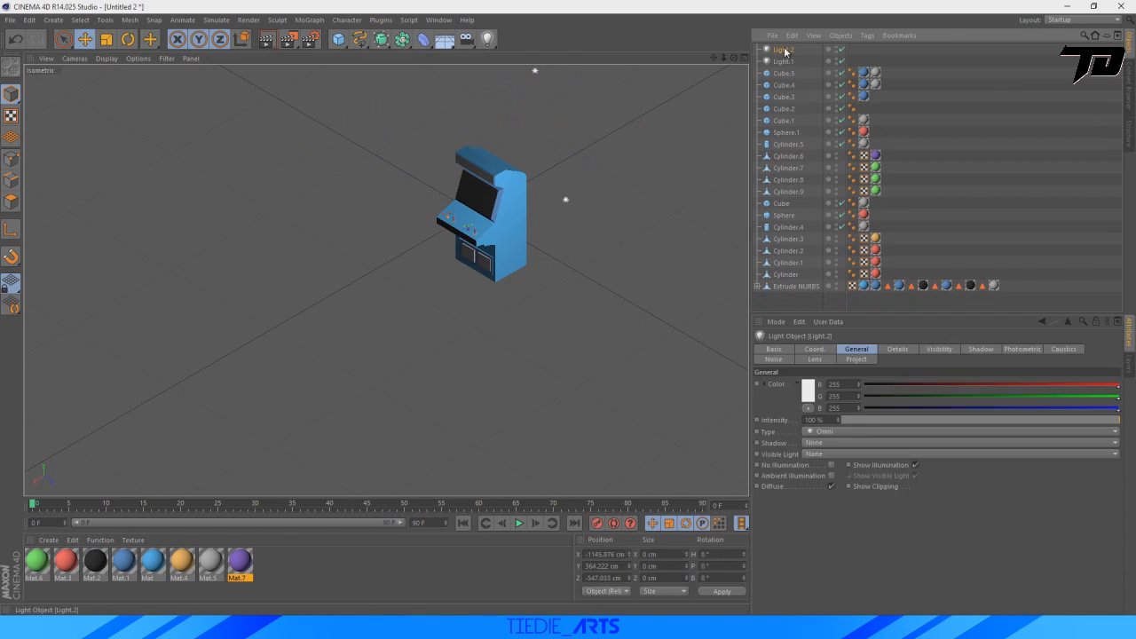
{"action": "key", "text": "Delete"}
{"action": "left_click", "coordinate": [786, 51]}
{"action": "key", "text": "Delete"}
Load the OverheadSoftbox.c4d preset from the GreyscalegorillaHDRILightKitPro1.5 library into the scene.
{"action": "left_click_drag", "start_coordinate": [724, 59], "coordinate": [631, 134]}
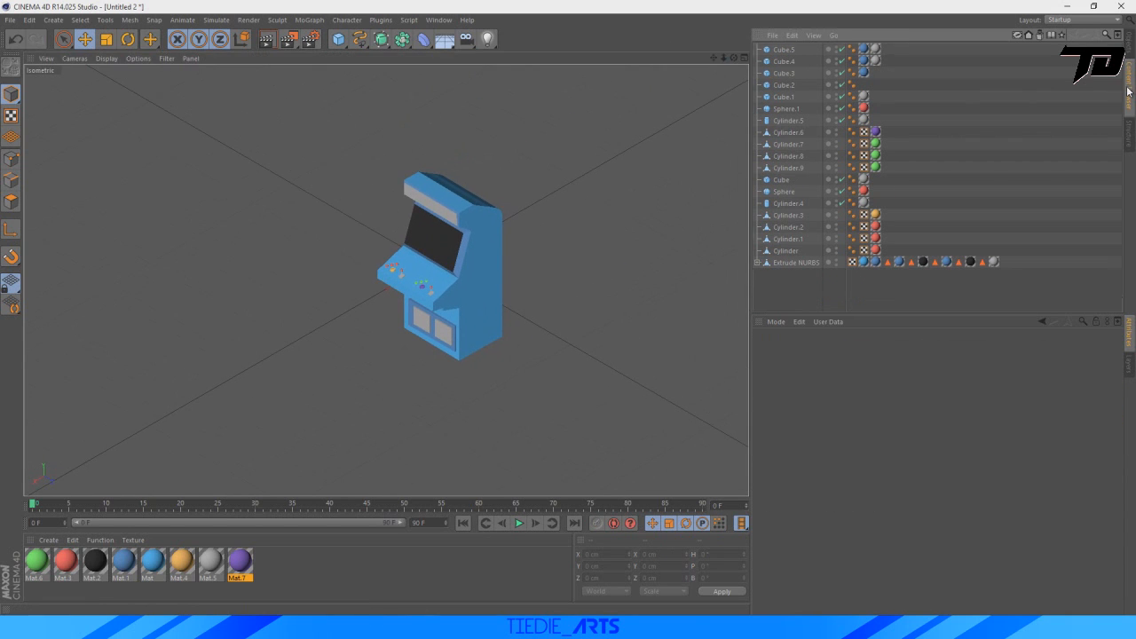
{"action": "left_click", "coordinate": [1129, 92]}
{"action": "double_click", "coordinate": [775, 152]}
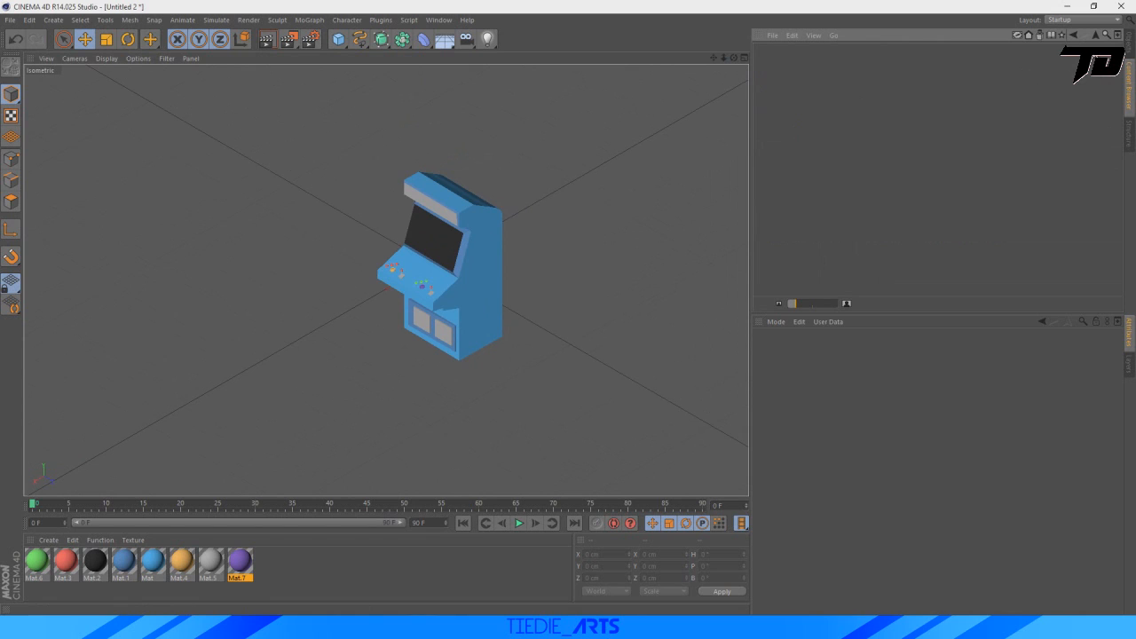
{"action": "left_click", "coordinate": [1070, 36]}
{"action": "double_click", "coordinate": [852, 130]}
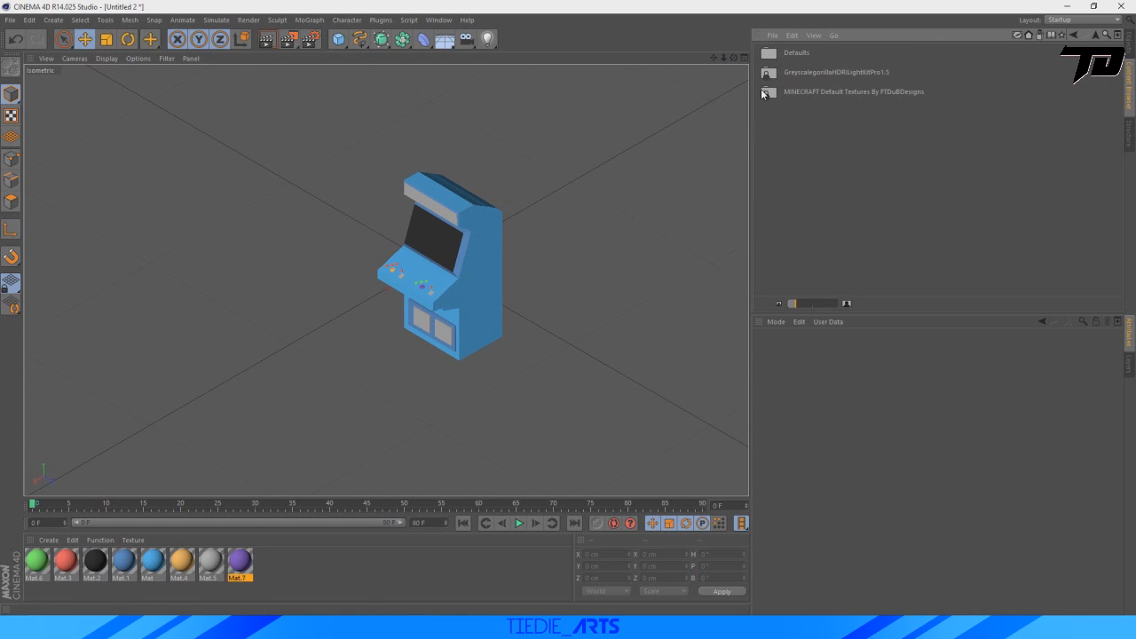
{"action": "double_click", "coordinate": [830, 68]}
{"action": "scroll", "coordinate": [846, 173], "scroll_direction": "down", "scroll_amount": 2}
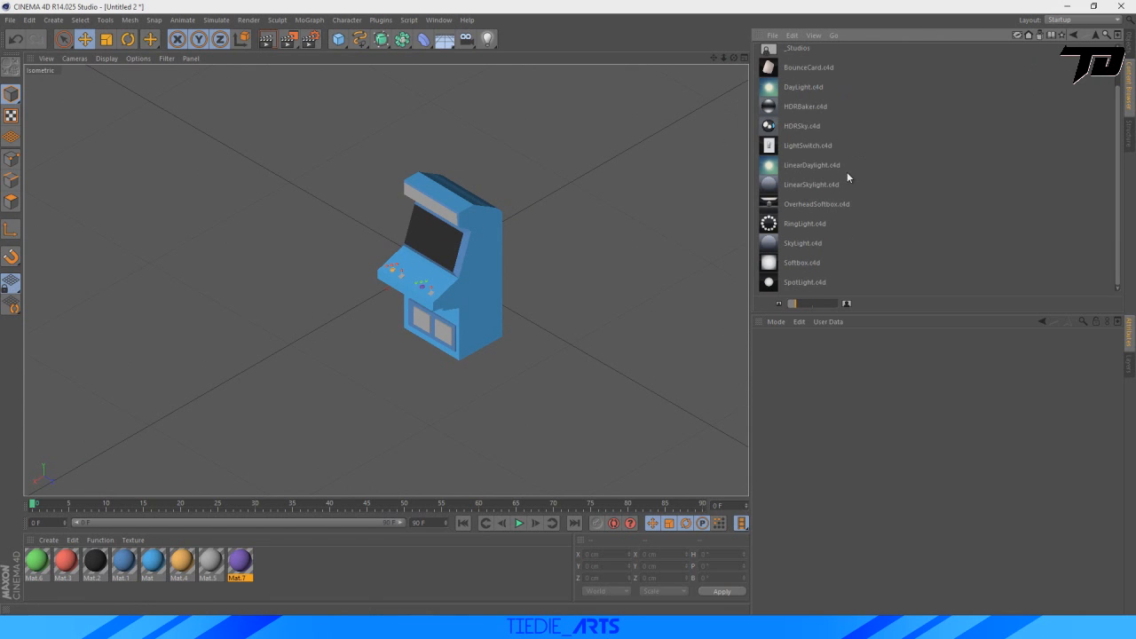
{"action": "scroll", "coordinate": [805, 224], "scroll_direction": "up", "scroll_amount": 2}
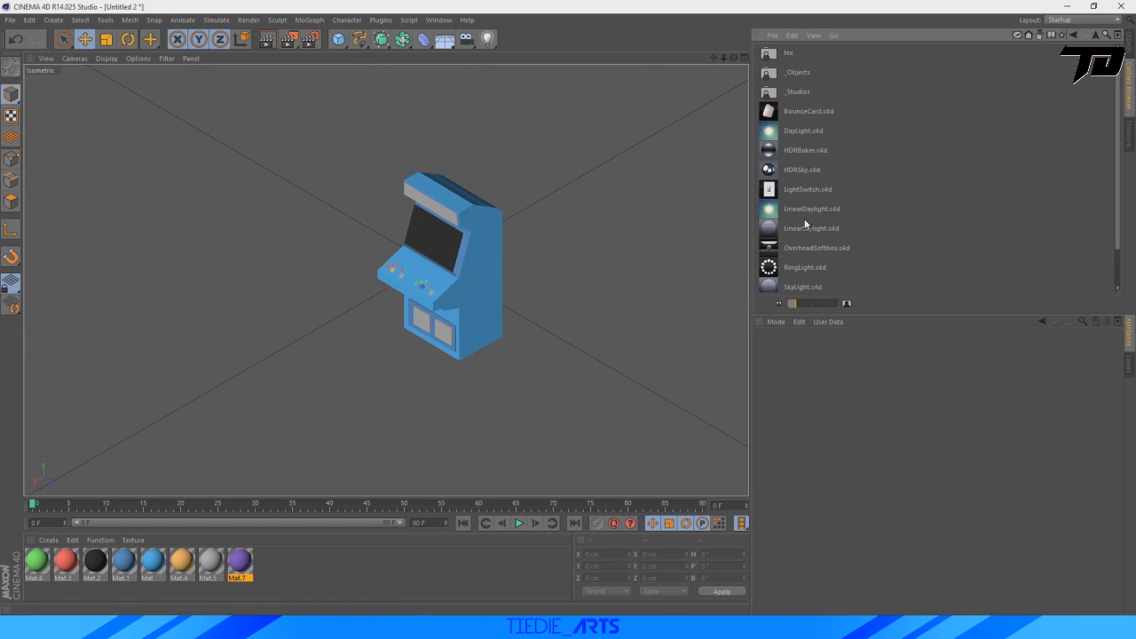
{"action": "double_click", "coordinate": [805, 72]}
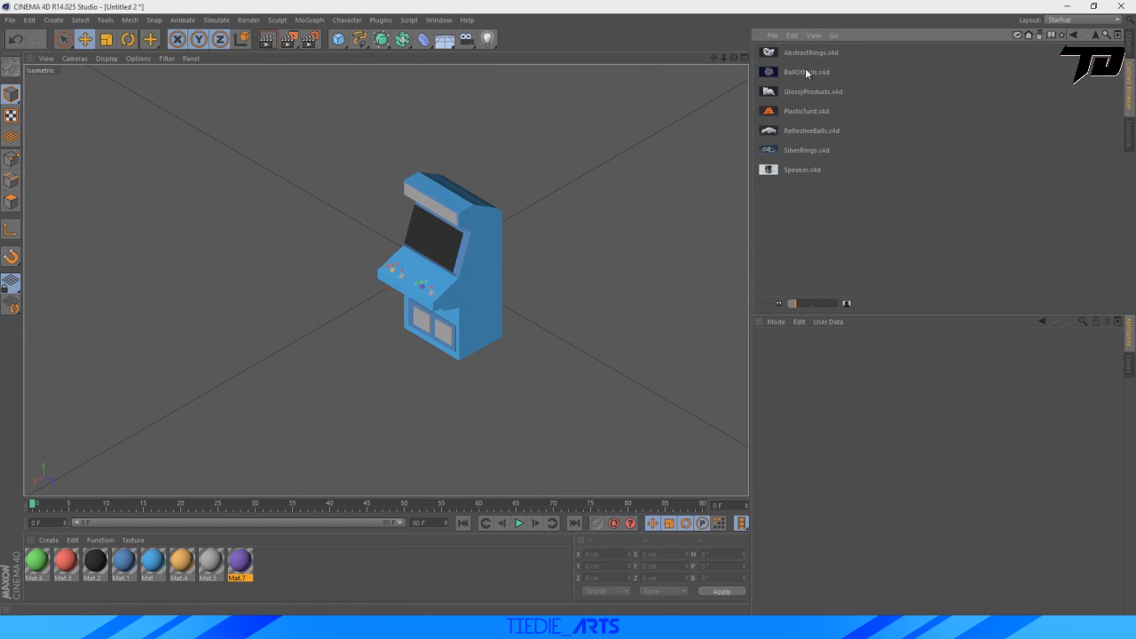
{"action": "left_click", "coordinate": [1075, 37]}
{"action": "scroll", "coordinate": [914, 204], "scroll_direction": "down", "scroll_amount": 2}
{"action": "double_click", "coordinate": [817, 204]}
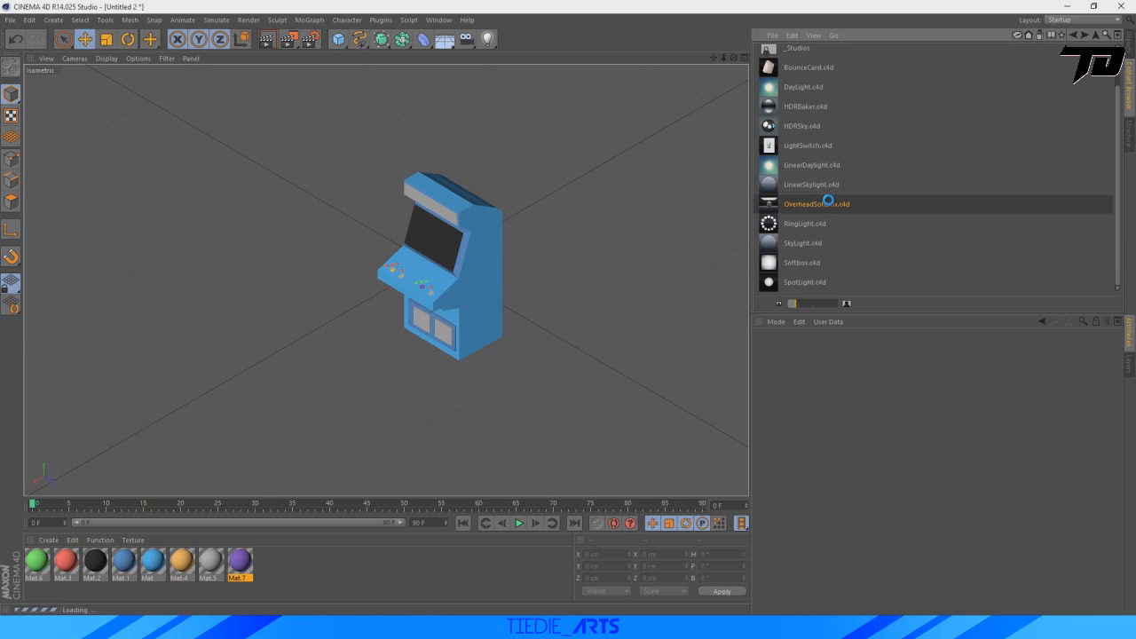
Raise the overhead softbox high above the arcade machine and shift it horizontally along X and Z.
{"action": "scroll", "coordinate": [553, 278], "scroll_direction": "down", "scroll_amount": 1}
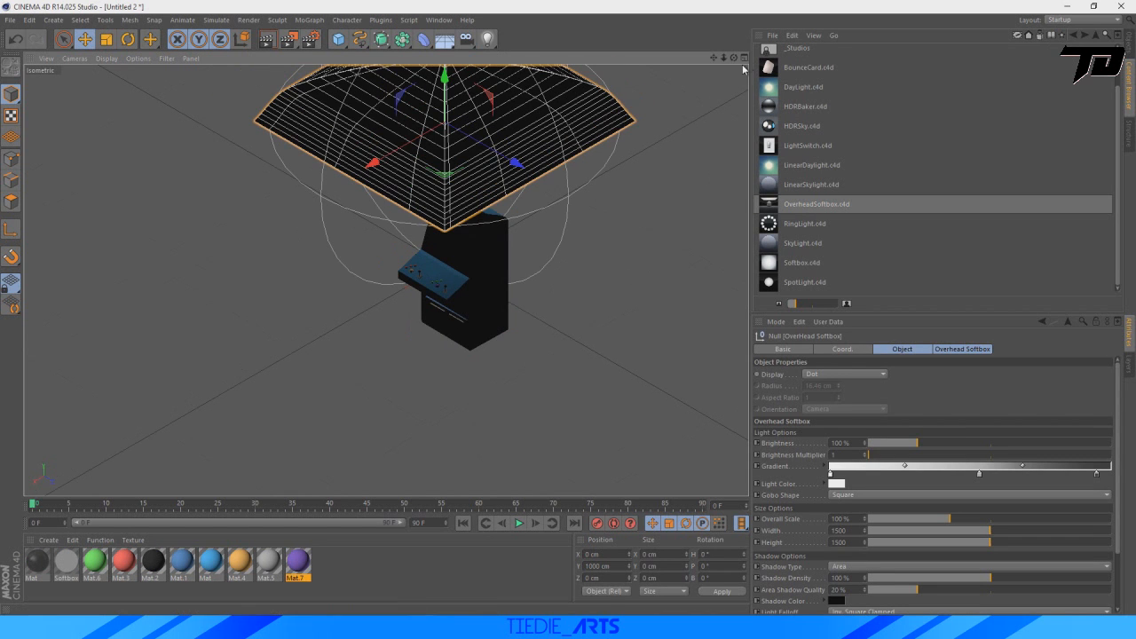
{"action": "left_click_drag", "start_coordinate": [714, 59], "coordinate": [696, 192]}
{"action": "left_click_drag", "start_coordinate": [426, 175], "coordinate": [431, 14]}
{"action": "key", "text": "F5"}
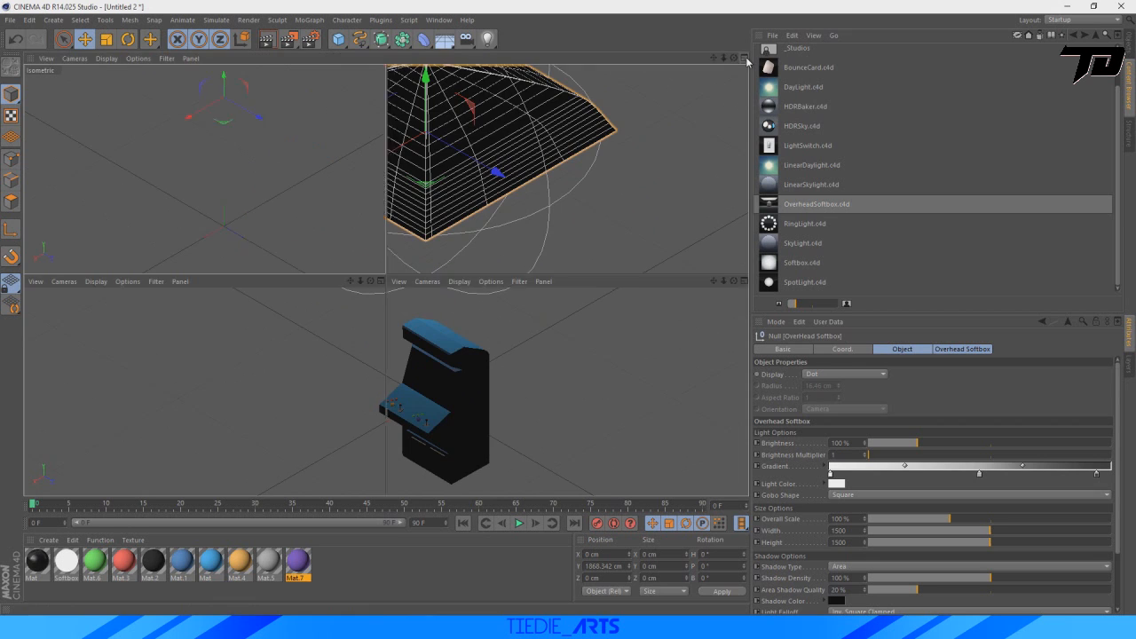
{"action": "scroll", "coordinate": [630, 188], "scroll_direction": "down", "scroll_amount": 3}
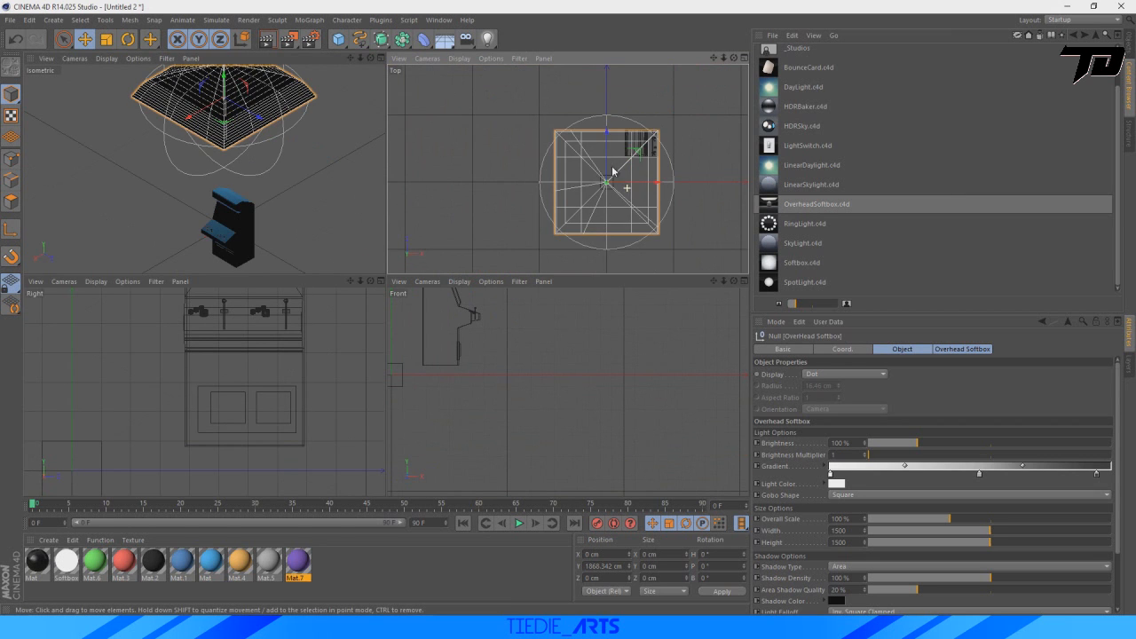
{"action": "left_click_drag", "start_coordinate": [632, 188], "coordinate": [716, 131]}
{"action": "left_click_drag", "start_coordinate": [218, 115], "coordinate": [218, 3]}
Add an omni light and raise it to about Y 1785 cm.
{"action": "left_click", "coordinate": [486, 39]}
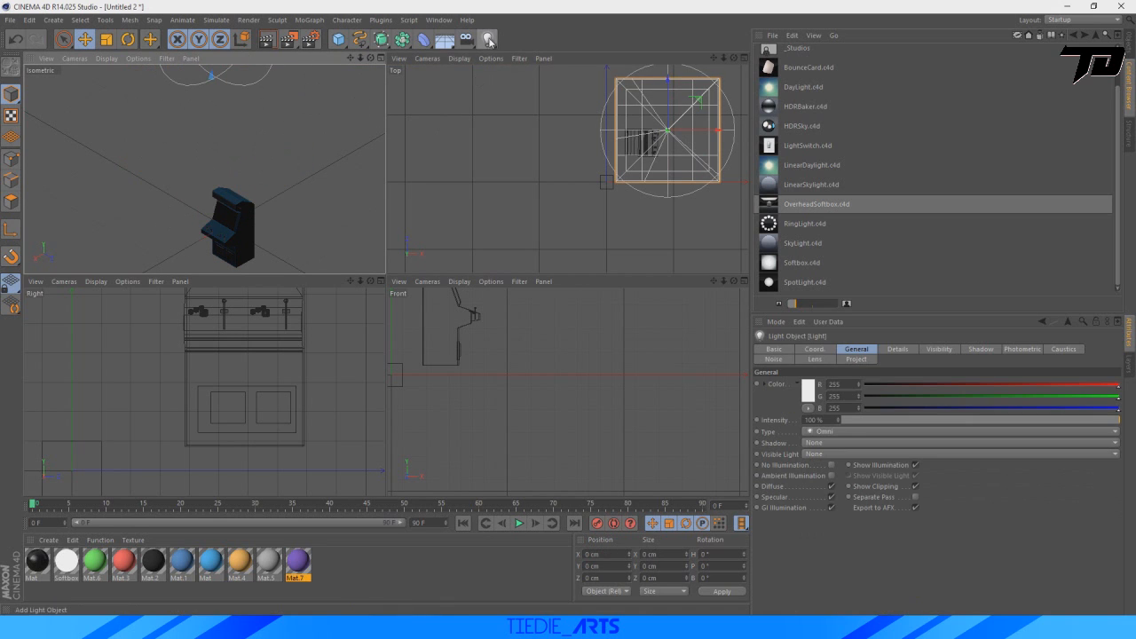
{"action": "left_click_drag", "start_coordinate": [223, 182], "coordinate": [223, 102]}
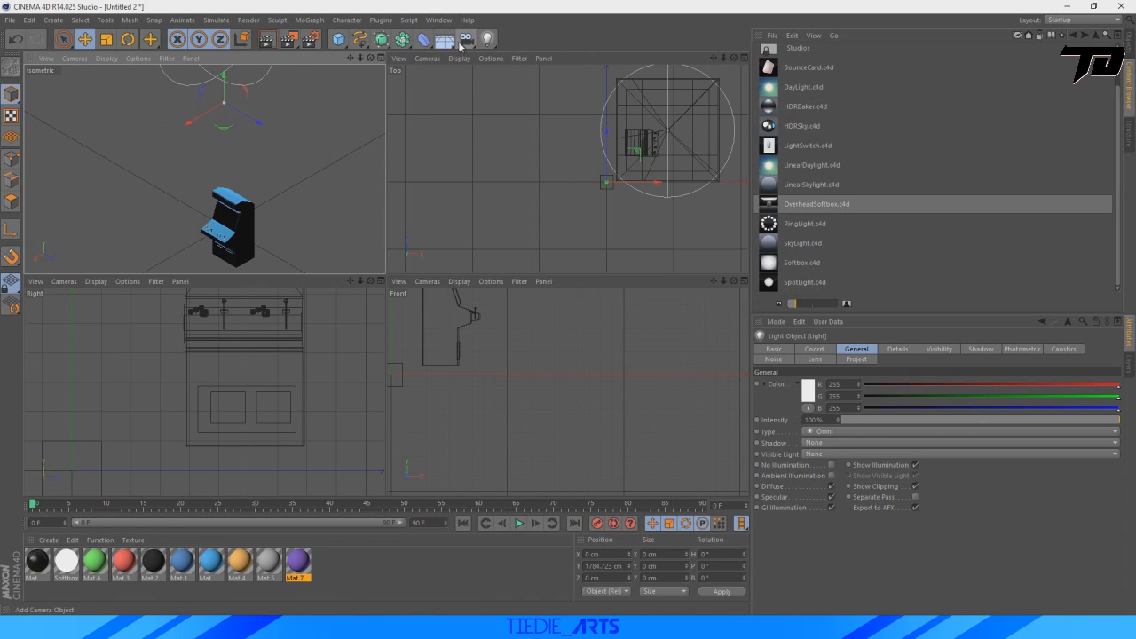
Add a Physical Sky to the arcade machine scene.
{"action": "left_click", "coordinate": [445, 39]}
{"action": "left_click", "coordinate": [563, 56]}
{"action": "left_click", "coordinate": [381, 58]}
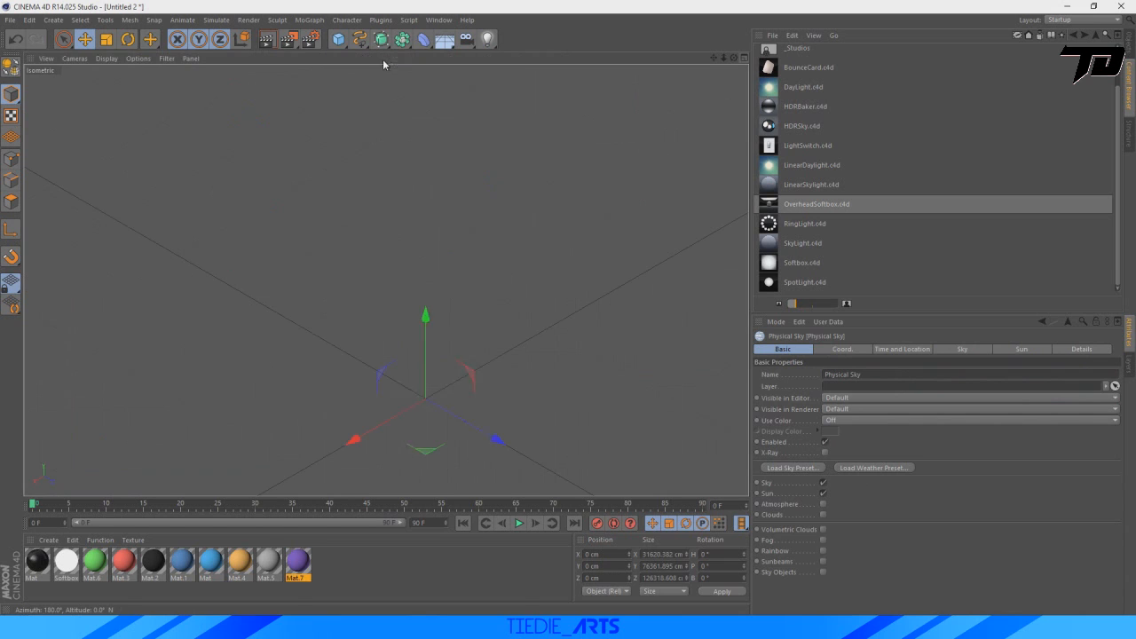
{"action": "left_click_drag", "start_coordinate": [716, 60], "coordinate": [698, 0]}
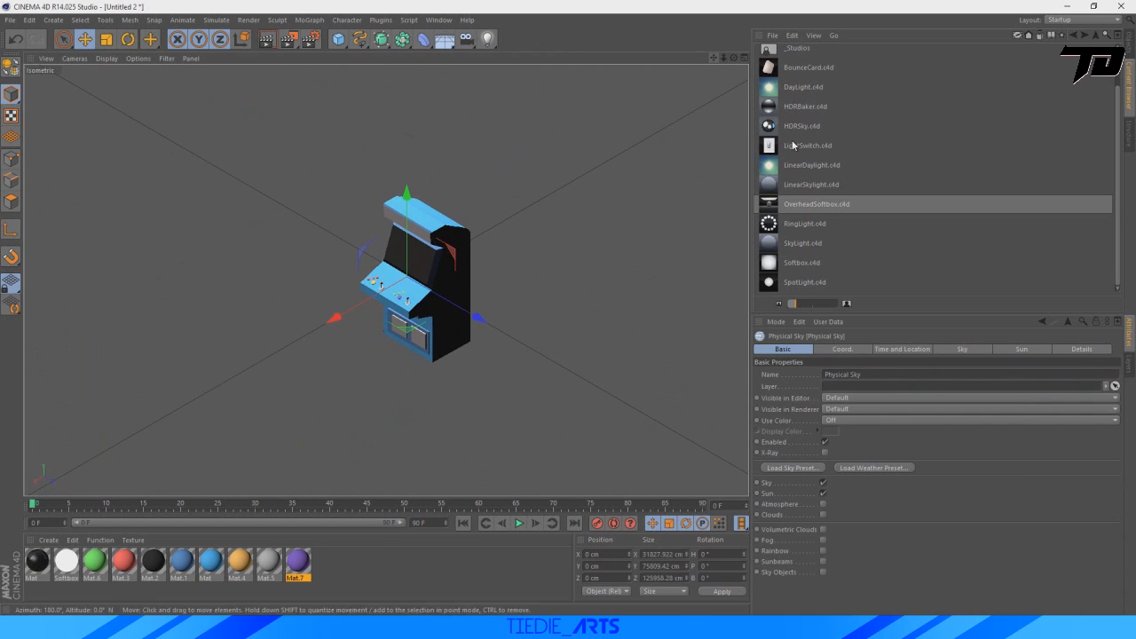
Advance the Physical Sky's time of day to 22:00:00.
{"action": "left_click", "coordinate": [1128, 48]}
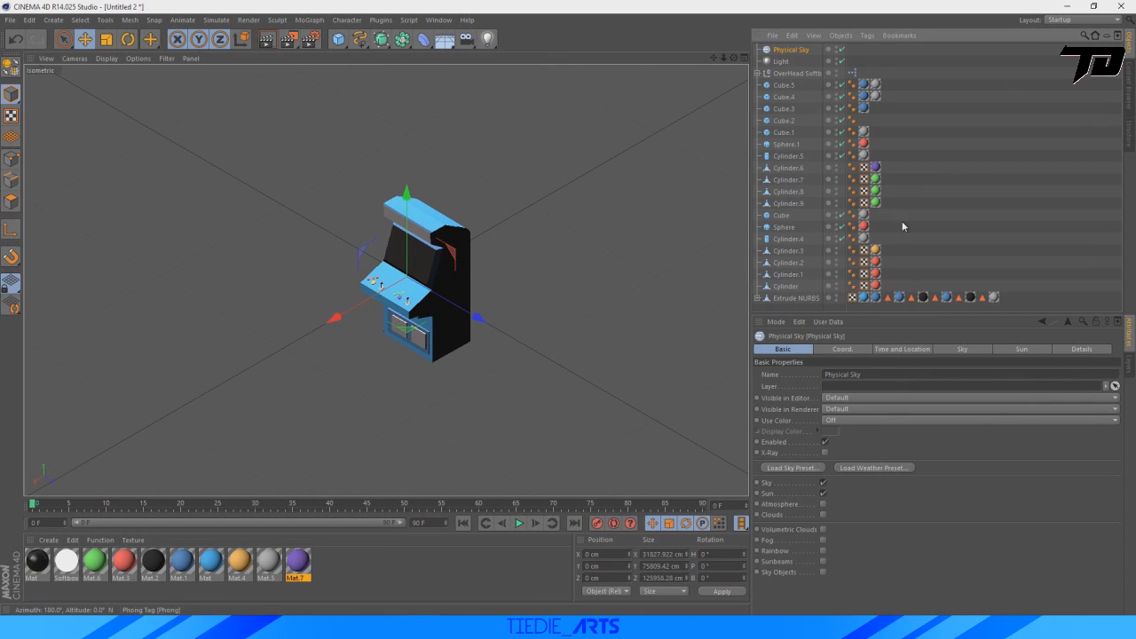
{"action": "left_click", "coordinate": [902, 349]}
{"action": "double_click", "coordinate": [957, 375]}
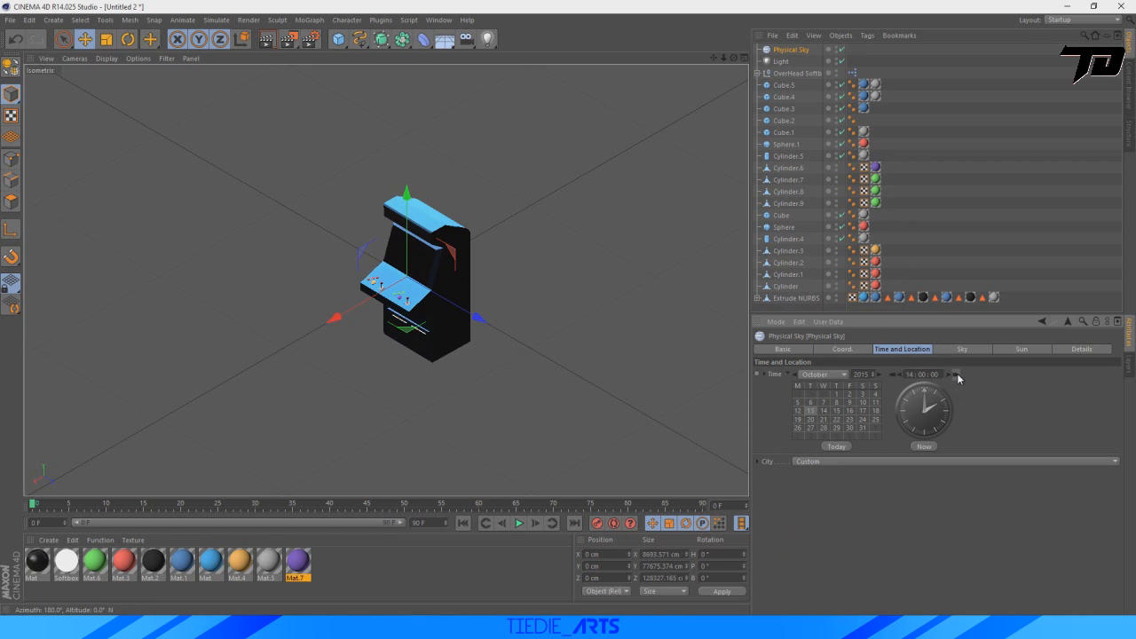
{"action": "triple_click", "coordinate": [957, 374]}
{"action": "triple_click", "coordinate": [957, 374]}
{"action": "left_click", "coordinate": [956, 375]}
{"action": "left_click", "coordinate": [957, 375]}
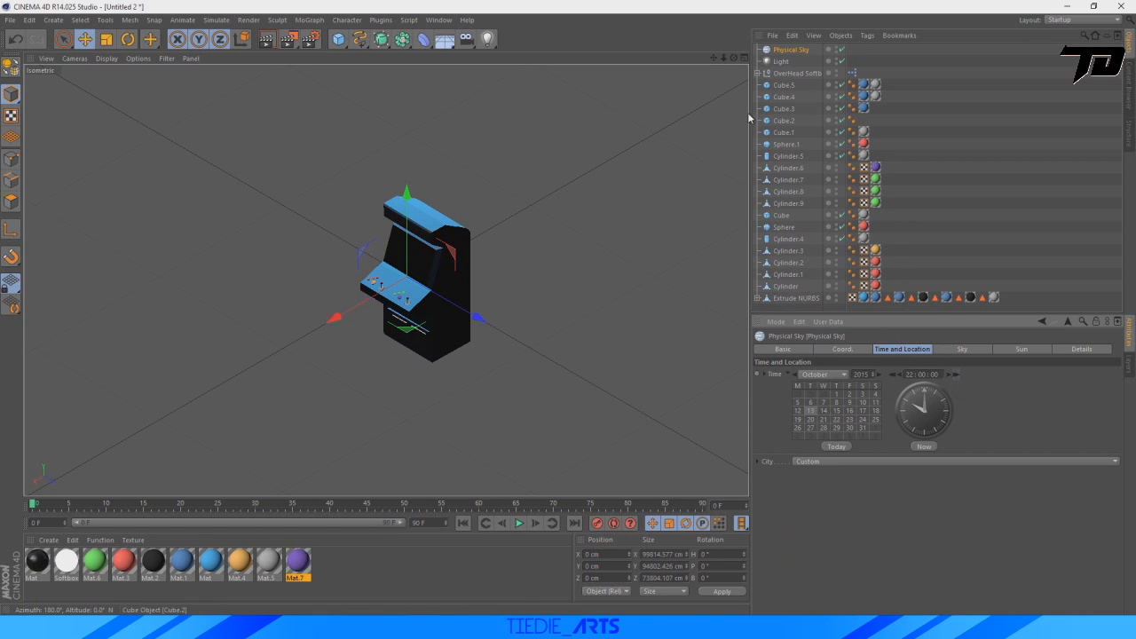
Delete the omni light and the overhead softbox, keeping the Physical Sky.
{"action": "left_click", "coordinate": [781, 62]}
{"action": "key", "text": "Delete"}
Move the Physical Sky down to about Y -41 cm and set its time of day to 11:00:00.
{"action": "left_click", "coordinate": [784, 54]}
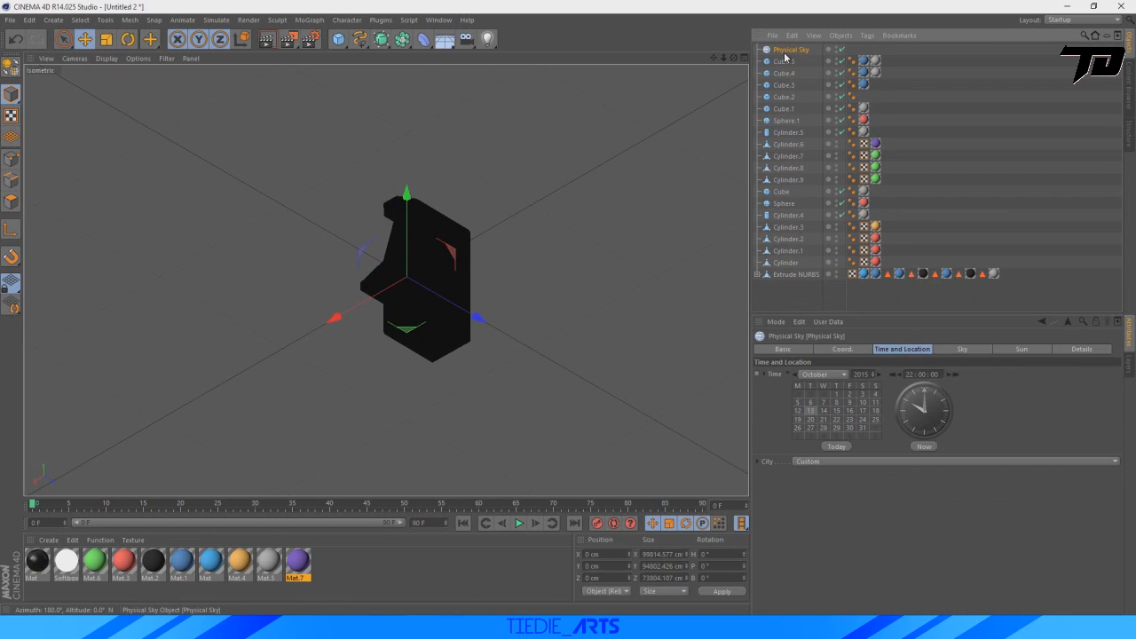
{"action": "mouse_move", "coordinate": [407, 204]}
{"action": "left_mouse_down"}
{"action": "mouse_move", "coordinate": [414, 300]}
{"action": "mouse_move", "coordinate": [412, 222]}
{"action": "left_mouse_up"}
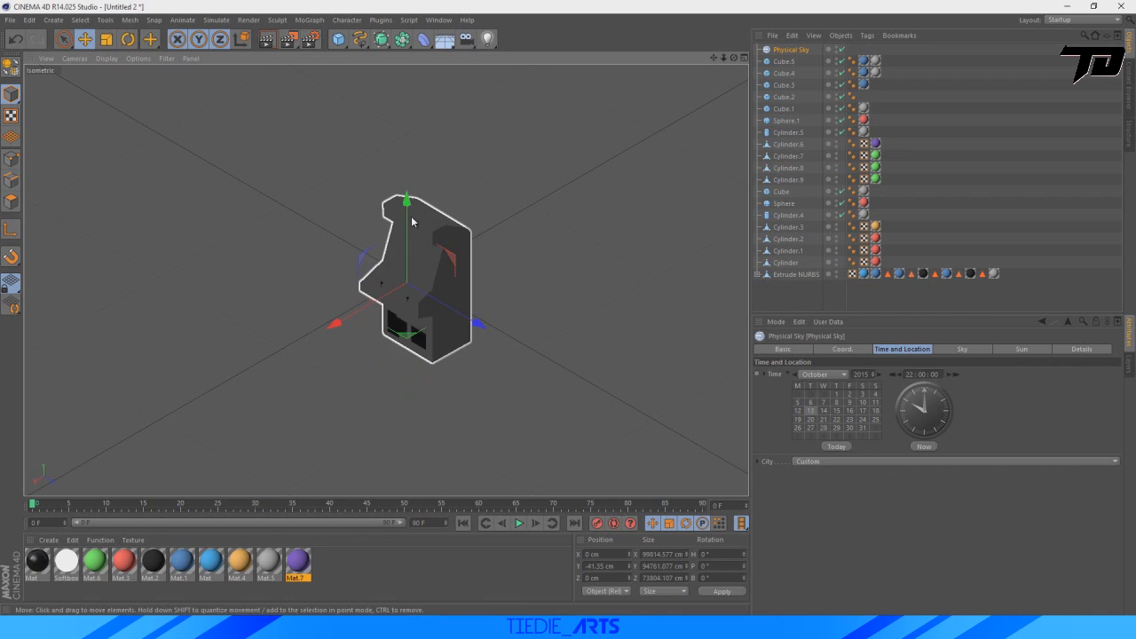
{"action": "left_click", "coordinate": [957, 376]}
{"action": "left_click", "coordinate": [956, 376]}
{"action": "left_click", "coordinate": [956, 375]}
{"action": "left_click", "coordinate": [956, 376]}
{"action": "left_click", "coordinate": [956, 375]}
{"action": "left_click", "coordinate": [956, 376]}
{"action": "left_click", "coordinate": [956, 375]}
{"action": "left_click", "coordinate": [956, 375]}
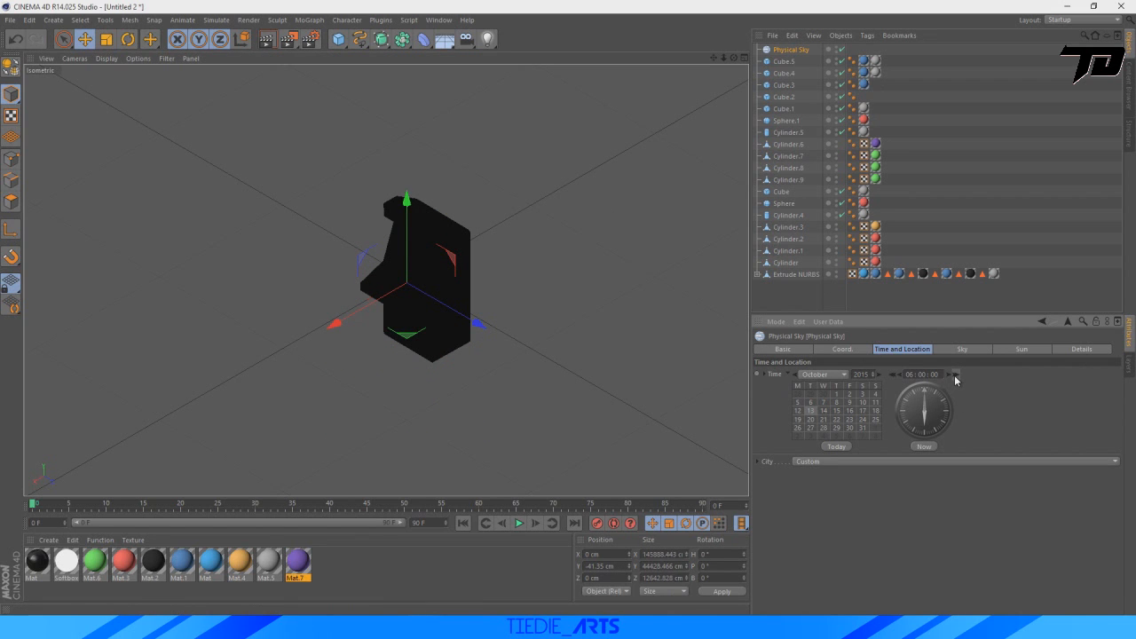
{"action": "left_click", "coordinate": [956, 376]}
{"action": "left_click", "coordinate": [956, 375]}
{"action": "left_click", "coordinate": [956, 376]}
{"action": "left_click", "coordinate": [956, 375]}
{"action": "left_click", "coordinate": [957, 376]}
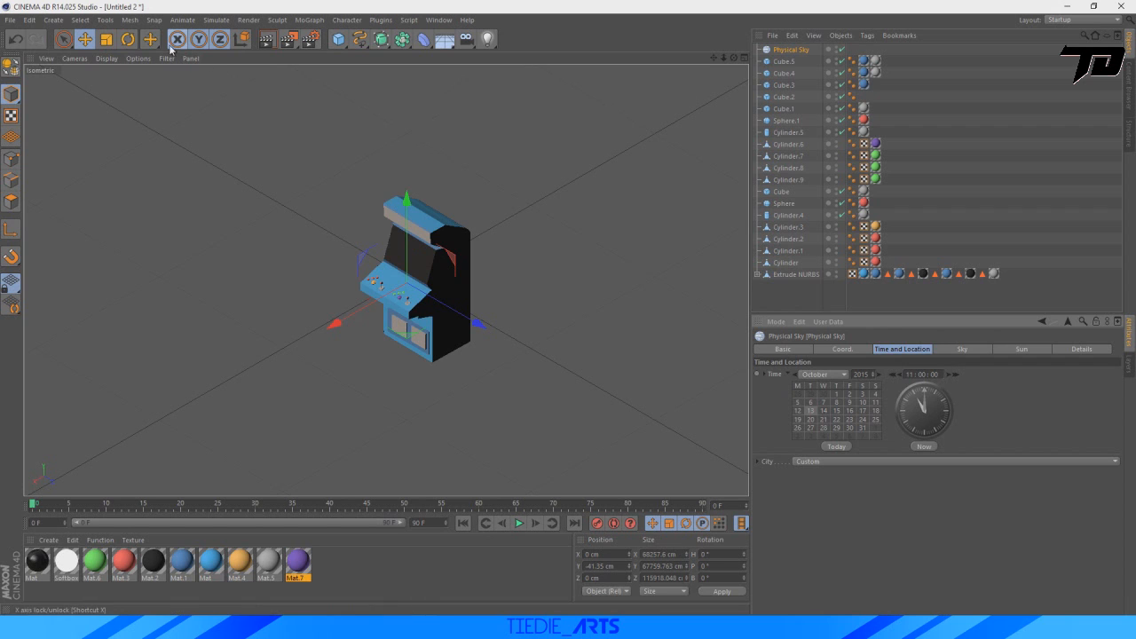
Rotate the Physical Sky's heading to about 90° so the sun lights the cabinet's front and side.
{"action": "key", "text": "r"}
{"action": "left_click_drag", "start_coordinate": [426, 321], "coordinate": [575, 261]}
Preview the arcade machine's render in the viewport and render the final image to the Picture Viewer.
{"action": "scroll", "coordinate": [388, 226], "scroll_direction": "up", "scroll_amount": 5}
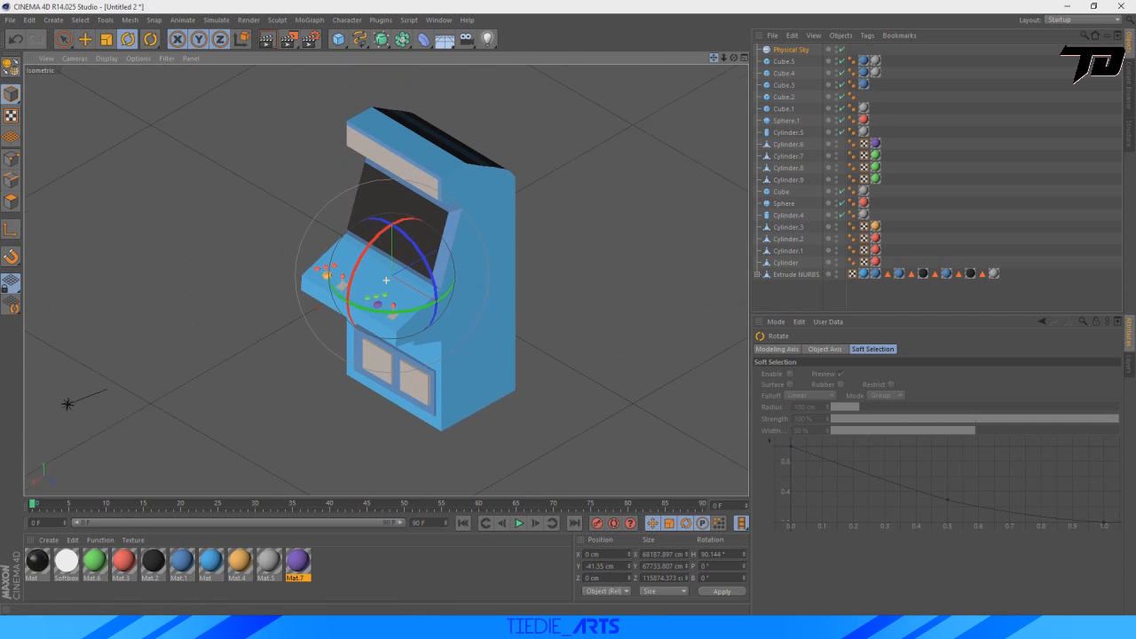
{"action": "mouse_move", "coordinate": [714, 57]}
{"action": "left_mouse_down"}
{"action": "mouse_move", "coordinate": [736, 80]}
{"action": "mouse_move", "coordinate": [711, 39]}
{"action": "left_mouse_up"}
{"action": "scroll", "coordinate": [583, 180], "scroll_direction": "up", "scroll_amount": 1}
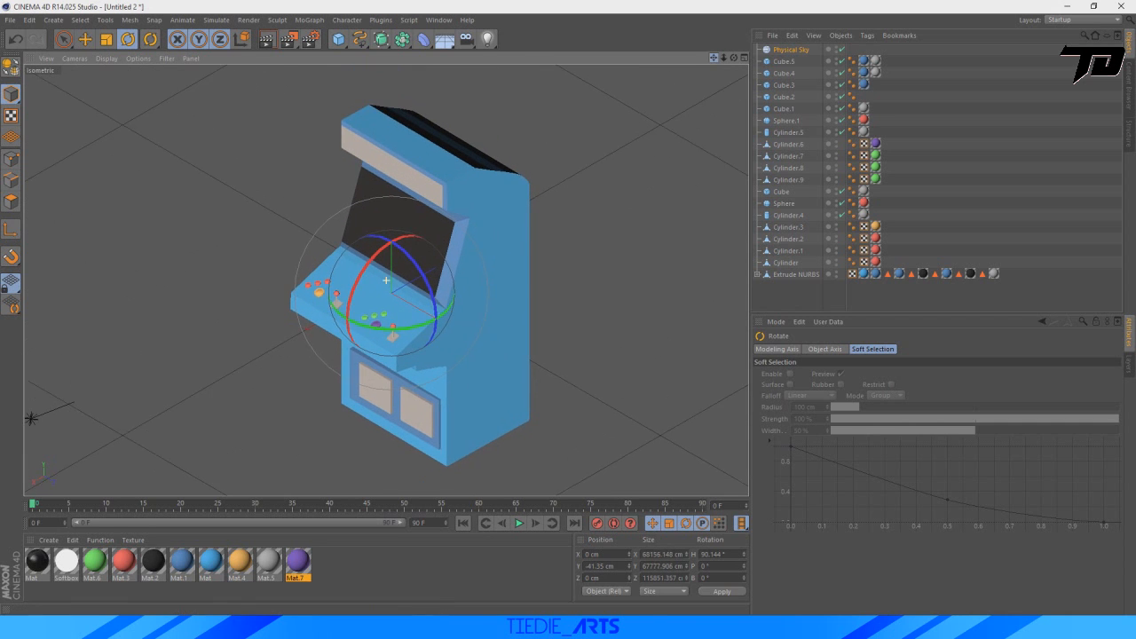
{"action": "left_click", "coordinate": [265, 40]}
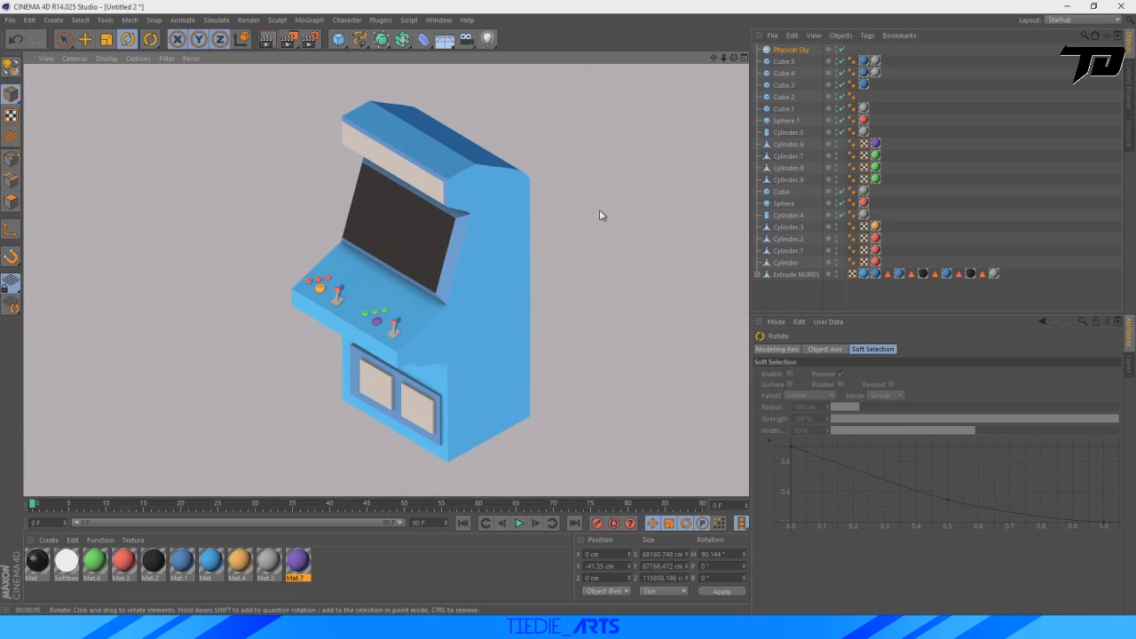
{"action": "left_click", "coordinate": [612, 168]}
{"action": "left_click", "coordinate": [288, 39]}
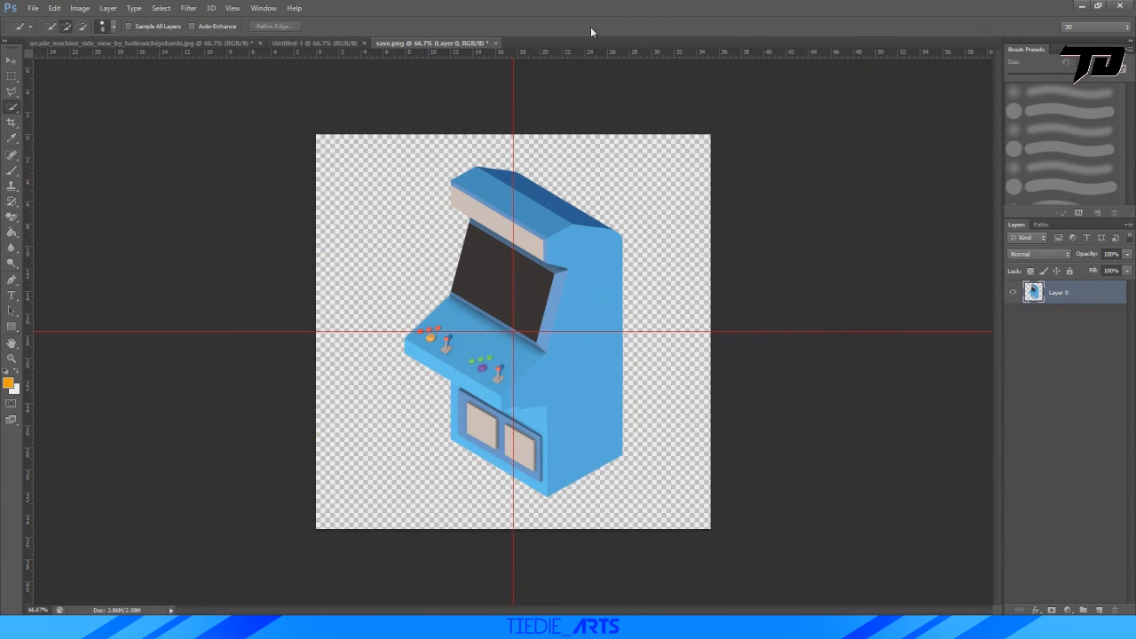
In Photoshop, create a new 1000 × 1000 pixel RGB document at 72 pixels/inch with a white background.
{"action": "scroll", "coordinate": [553, 341], "scroll_direction": "up", "scroll_amount": 8, "text": "alt"}
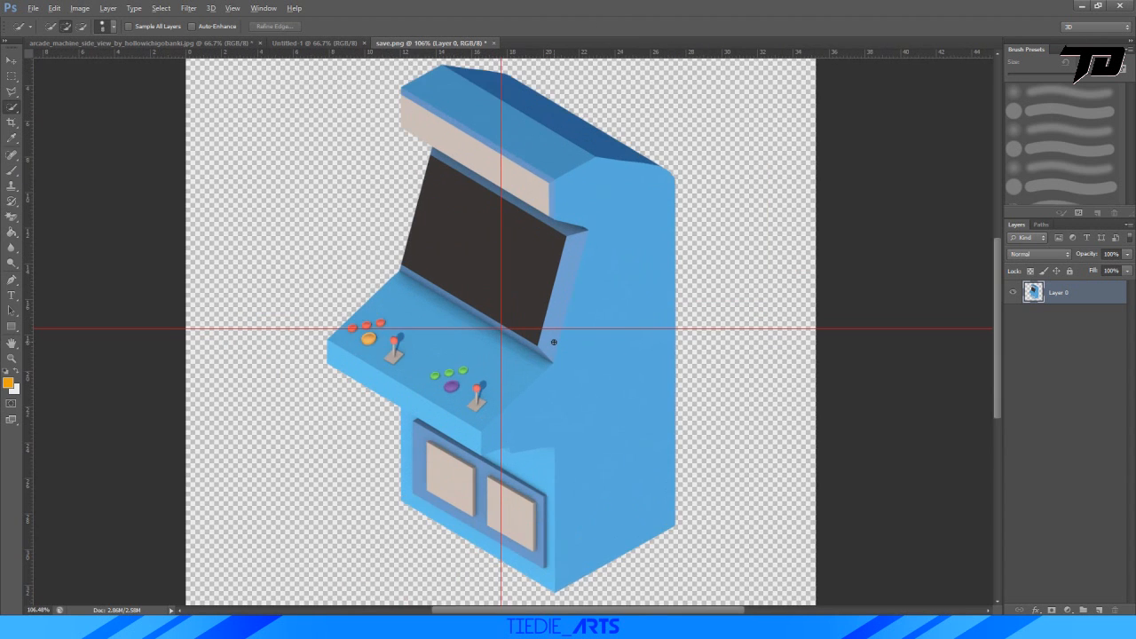
{"action": "scroll", "coordinate": [554, 343], "scroll_direction": "down", "scroll_amount": 5, "text": "alt"}
{"action": "scroll", "coordinate": [479, 326], "scroll_direction": "up", "scroll_amount": 3, "text": "alt"}
{"action": "scroll", "coordinate": [475, 326], "scroll_direction": "down", "scroll_amount": 2, "text": "alt"}
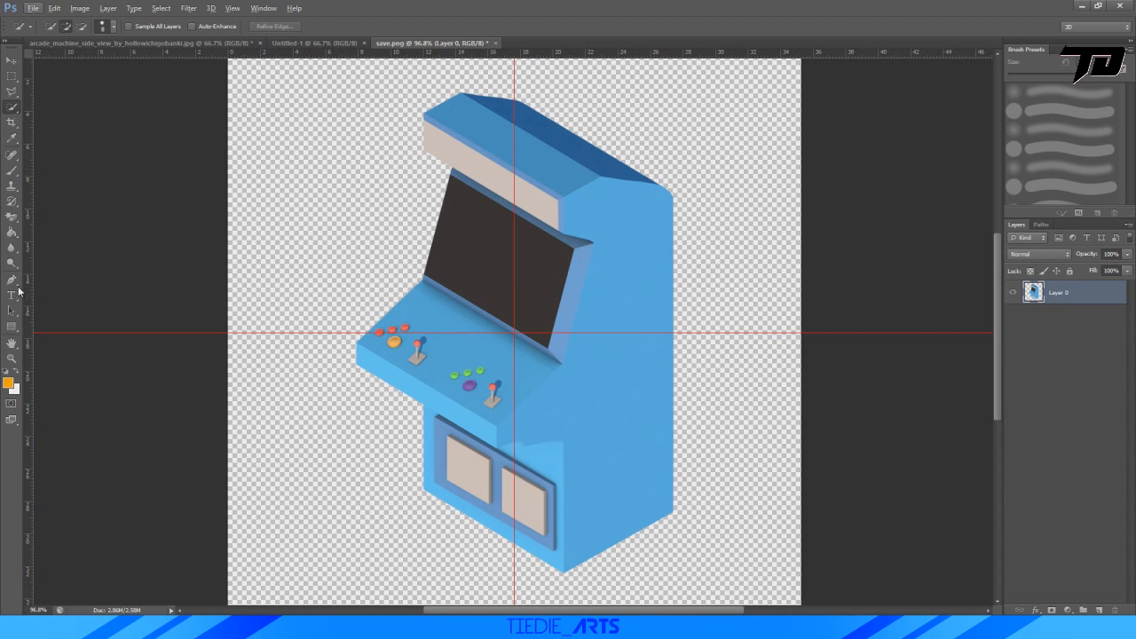
{"action": "left_click", "coordinate": [32, 8]}
{"action": "left_click", "coordinate": [40, 18]}
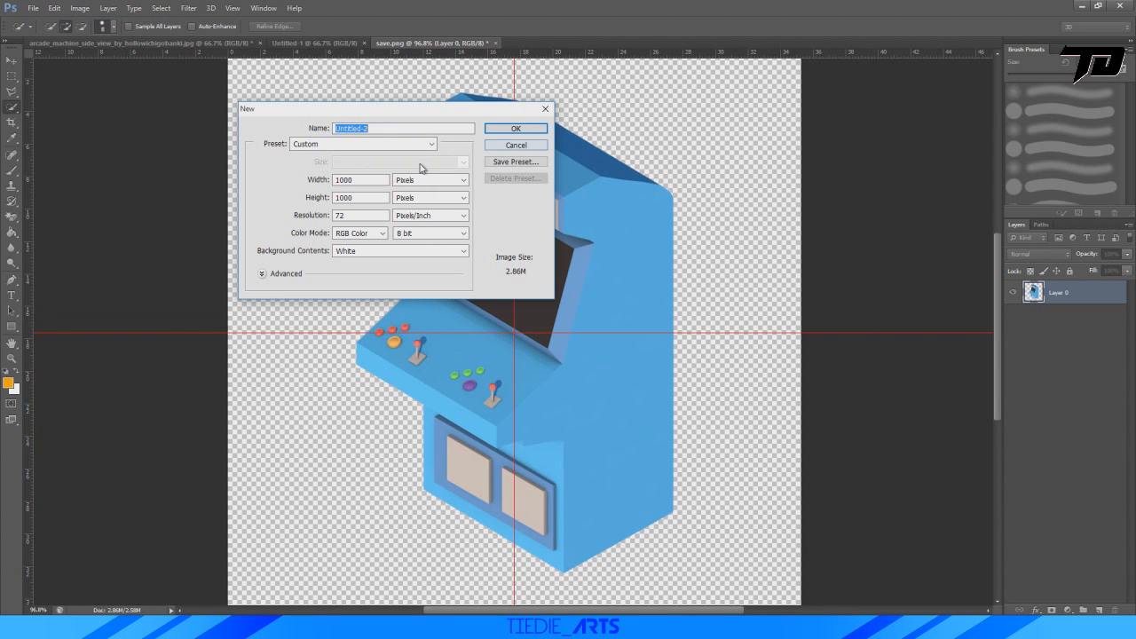
{"action": "left_click", "coordinate": [515, 129]}
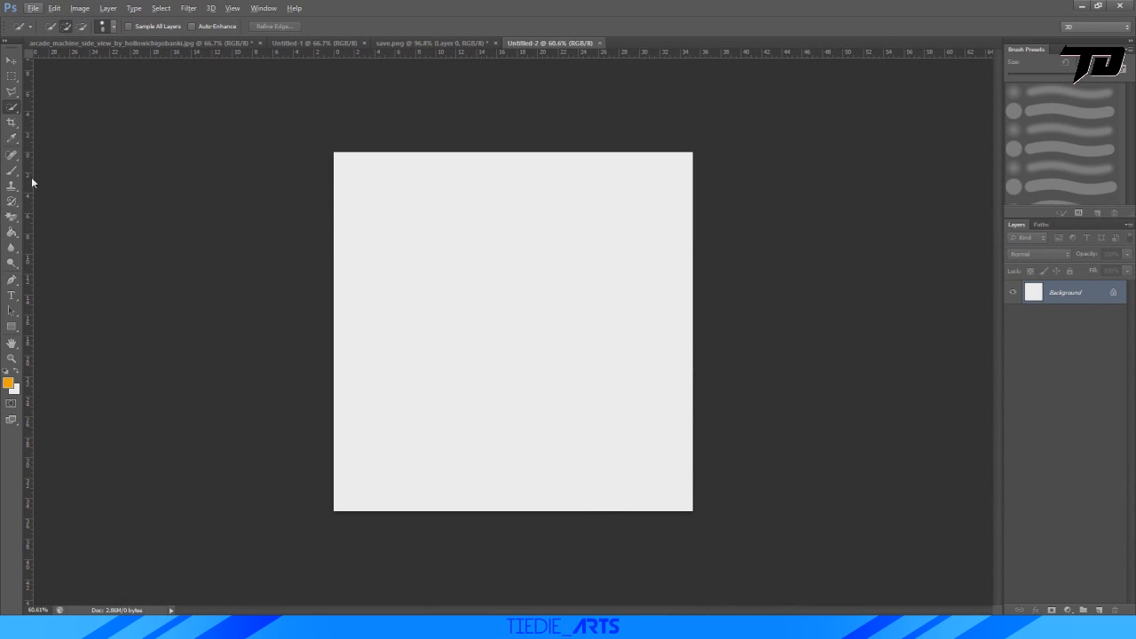
Place the new document before save.png and add horizontal and vertical guides through its centre.
{"action": "left_click_drag", "start_coordinate": [486, 49], "coordinate": [456, 331]}
{"action": "left_click", "coordinate": [417, 43]}
{"action": "left_click_drag", "start_coordinate": [29, 336], "coordinate": [514, 342]}
Set up the Type tool with a black foreground colour and the American Captain font.
{"action": "left_click", "coordinate": [13, 296]}
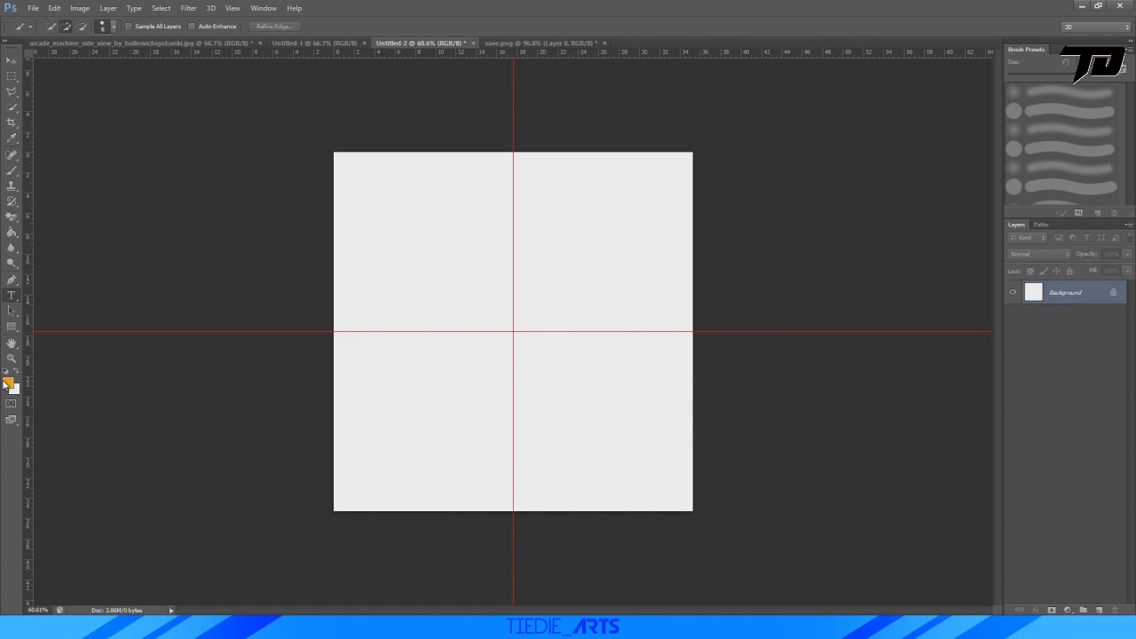
{"action": "left_click", "coordinate": [11, 382]}
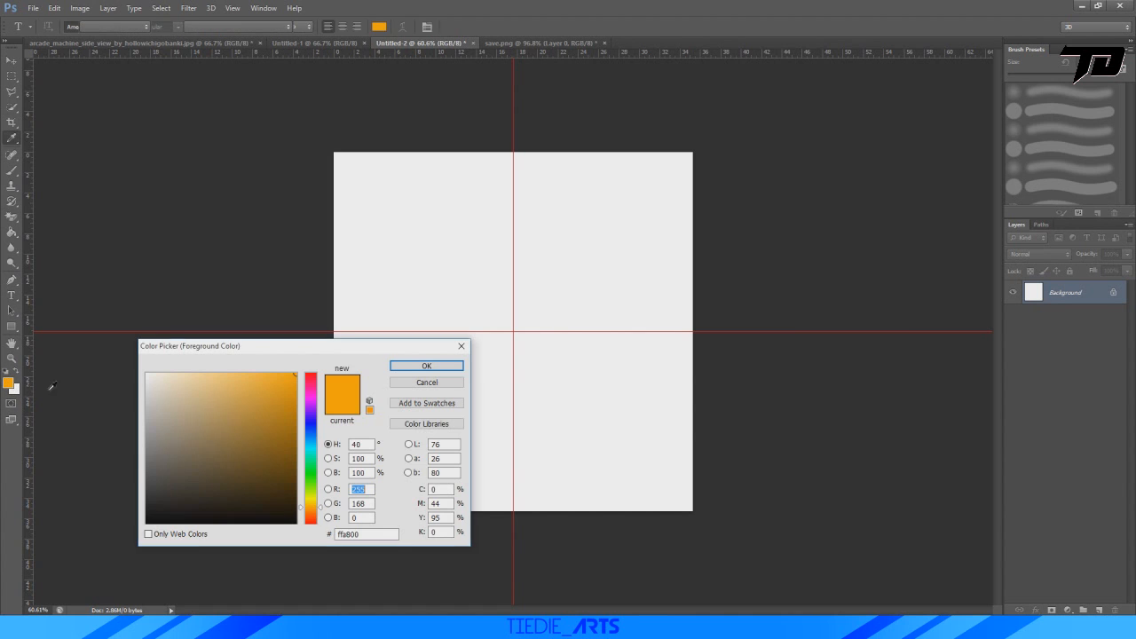
{"action": "left_click", "coordinate": [146, 522]}
{"action": "left_click", "coordinate": [426, 366]}
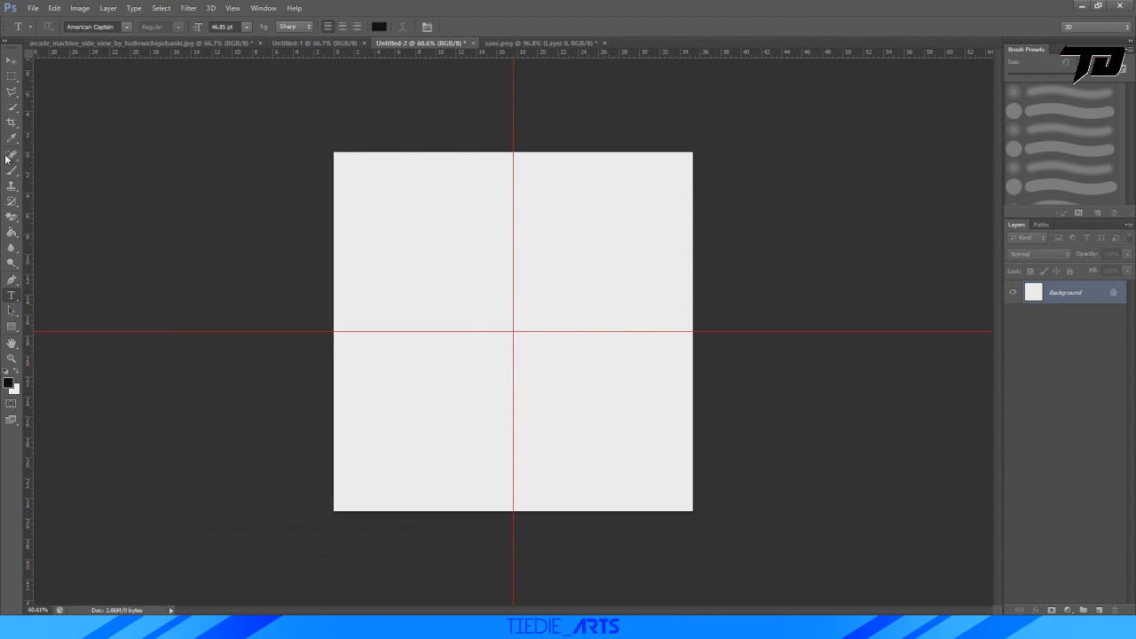
{"action": "left_click", "coordinate": [127, 28]}
{"action": "mouse_move", "coordinate": [252, 92]}
{"action": "left_mouse_down"}
{"action": "mouse_move", "coordinate": [252, 77]}
{"action": "mouse_move", "coordinate": [253, 251]}
{"action": "mouse_move", "coordinate": [253, 91]}
{"action": "left_mouse_up"}
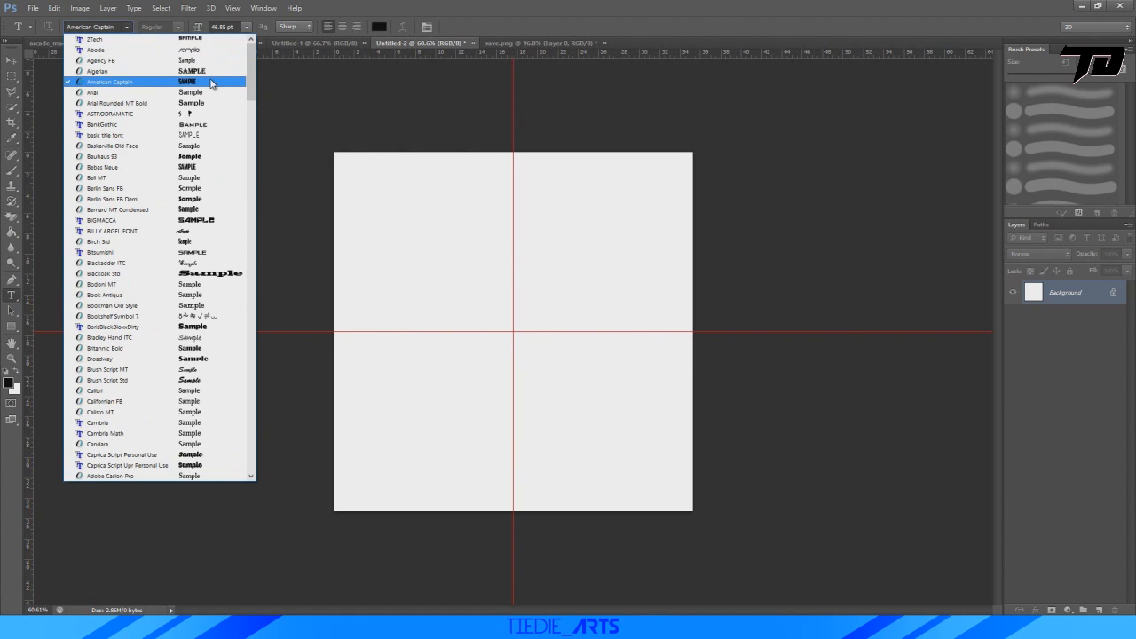
{"action": "left_click", "coordinate": [211, 83]}
Add a text layer reading "5 cents" in the upper-left quarter of the canvas.
{"action": "left_click", "coordinate": [437, 290]}
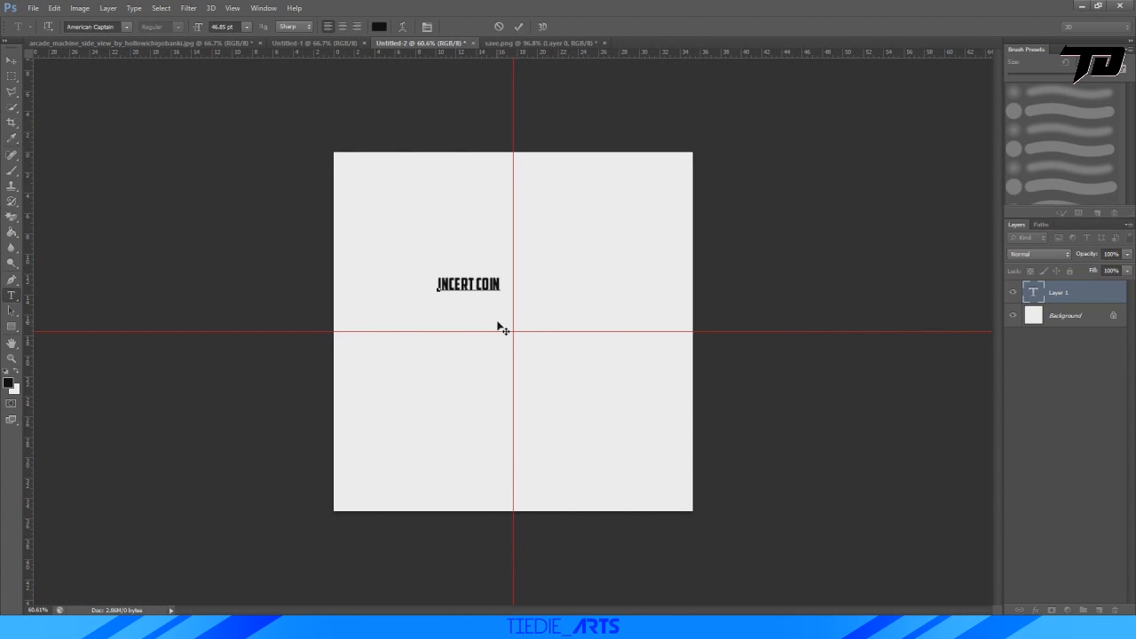
{"action": "left_click_drag", "start_coordinate": [479, 282], "coordinate": [367, 284]}
{"action": "key", "text": "BackSpace"}
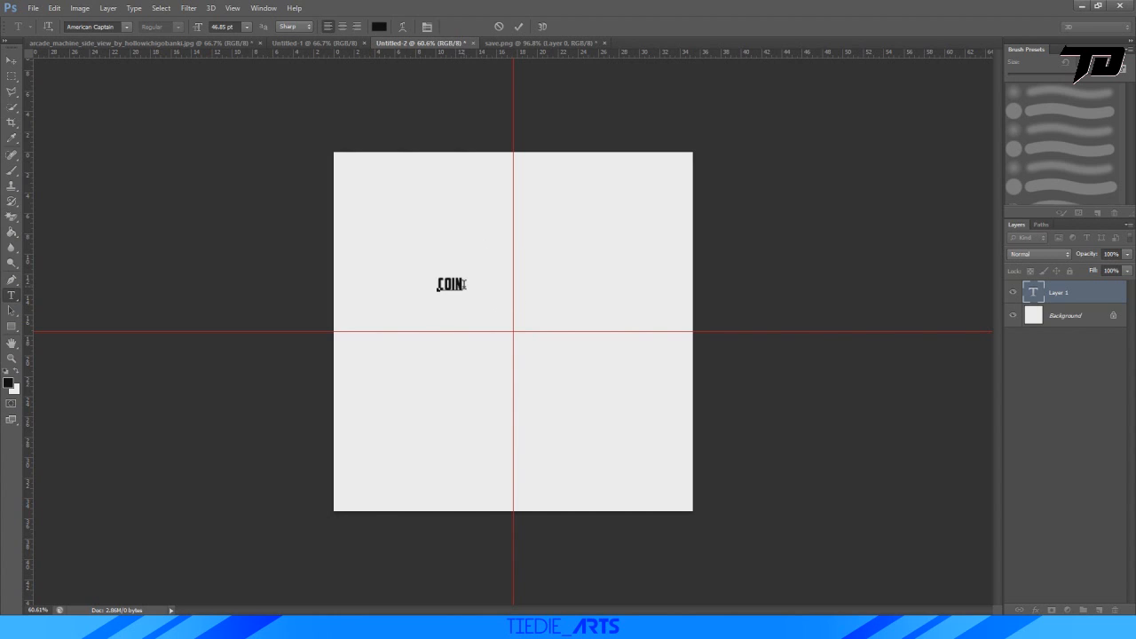
{"action": "left_click_drag", "start_coordinate": [463, 284], "coordinate": [412, 284]}
{"action": "type", "text": "5 CERNTS"}
{"action": "left_click", "coordinate": [519, 27]}
Enlarge the "5 cents" text to about 321 pt and place it below the horizontal guide, roughly centred on the vertical guide.
{"action": "key", "text": "ctrl+t"}
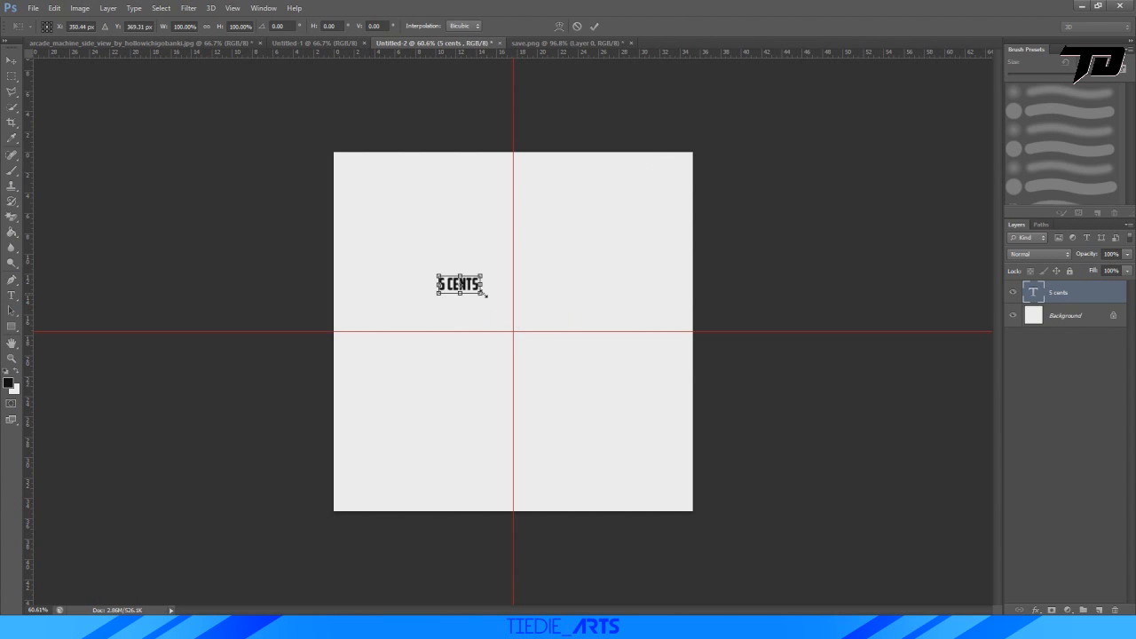
{"action": "left_click_drag", "start_coordinate": [485, 294], "coordinate": [665, 456]}
{"action": "left_click_drag", "start_coordinate": [639, 348], "coordinate": [579, 406]}
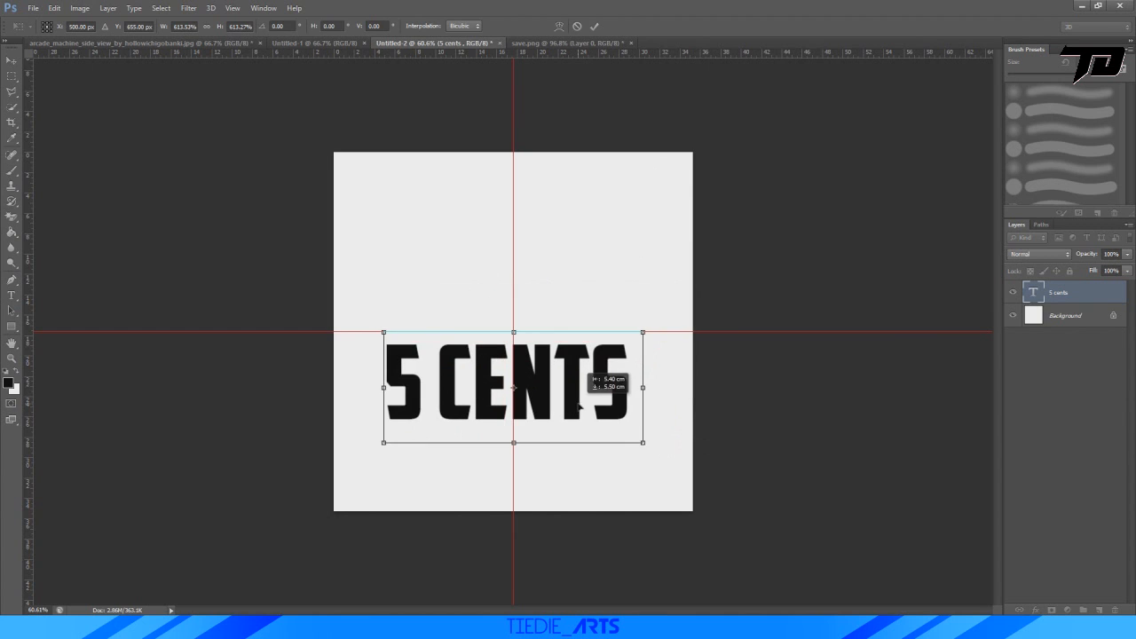
{"action": "left_click_drag", "start_coordinate": [646, 326], "coordinate": [678, 311]}
{"action": "left_click_drag", "start_coordinate": [602, 378], "coordinate": [588, 391]}
{"action": "left_click", "coordinate": [596, 28]}
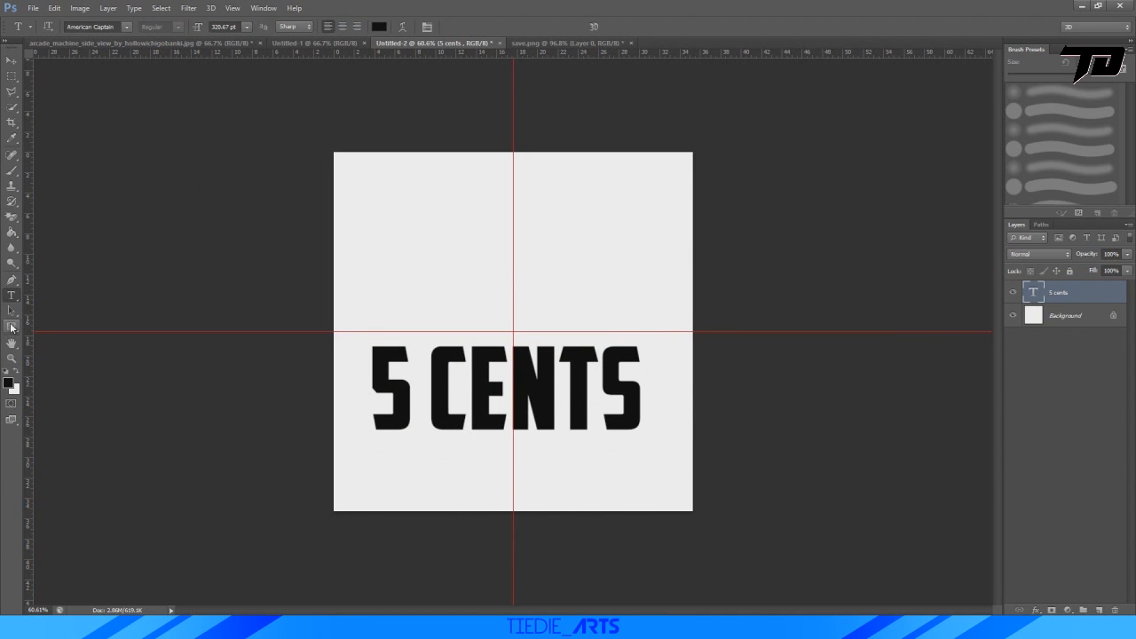
Set the Rectangle tool to draw shapes with a solid black fill and no stroke.
{"action": "left_click", "coordinate": [12, 327]}
{"action": "left_click", "coordinate": [152, 27]}
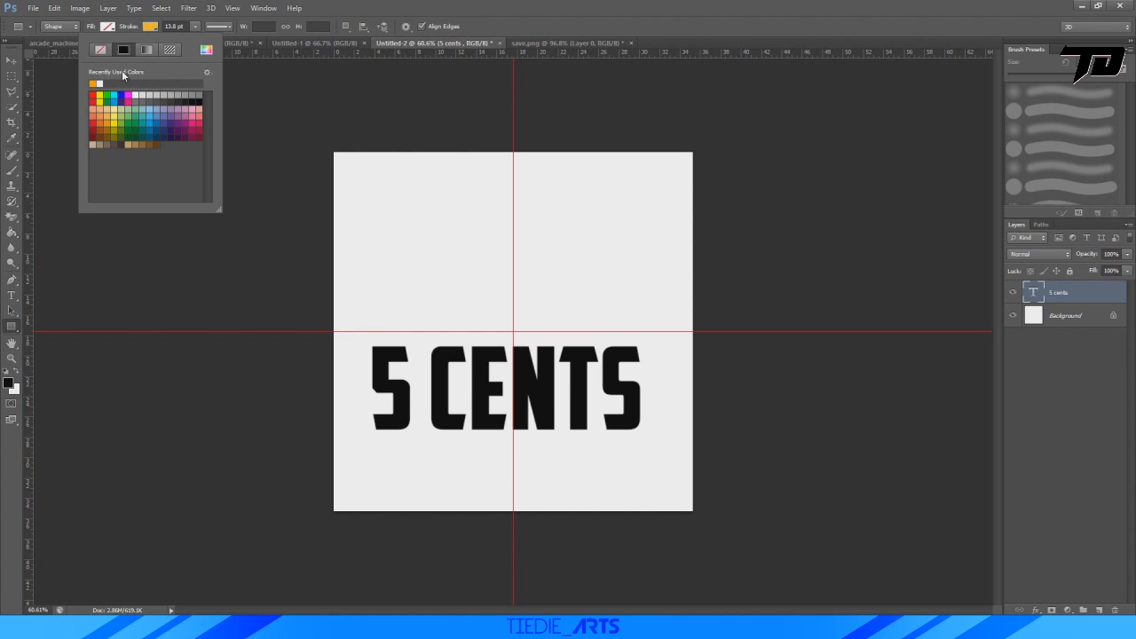
{"action": "left_click", "coordinate": [107, 26]}
{"action": "left_click", "coordinate": [107, 26]}
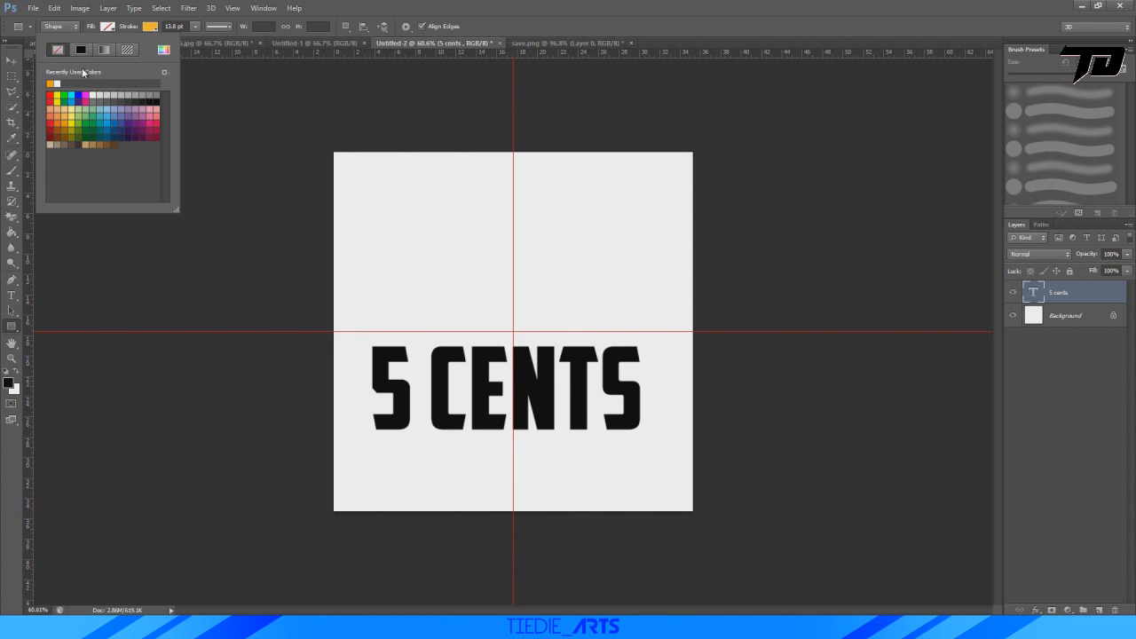
{"action": "left_click", "coordinate": [82, 51]}
{"action": "left_click", "coordinate": [151, 26]}
{"action": "left_click", "coordinate": [101, 51]}
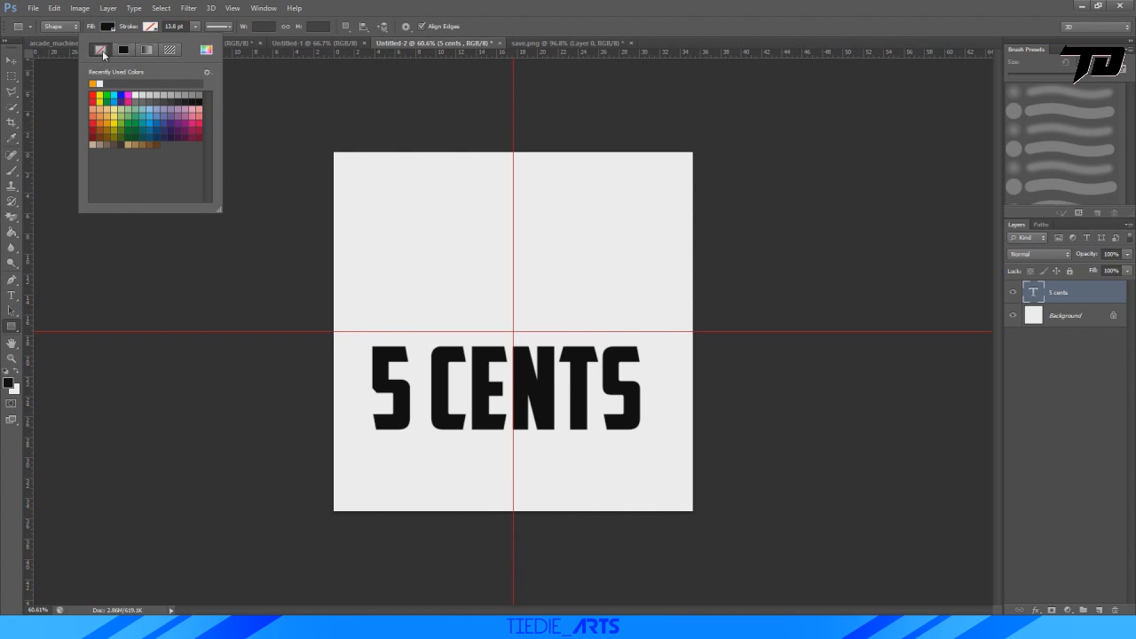
{"action": "left_click", "coordinate": [562, 30]}
Draw a black upright bar about 85 × 410 px and centre it on the vertical guide above the text.
{"action": "left_click_drag", "start_coordinate": [483, 185], "coordinate": [513, 331]}
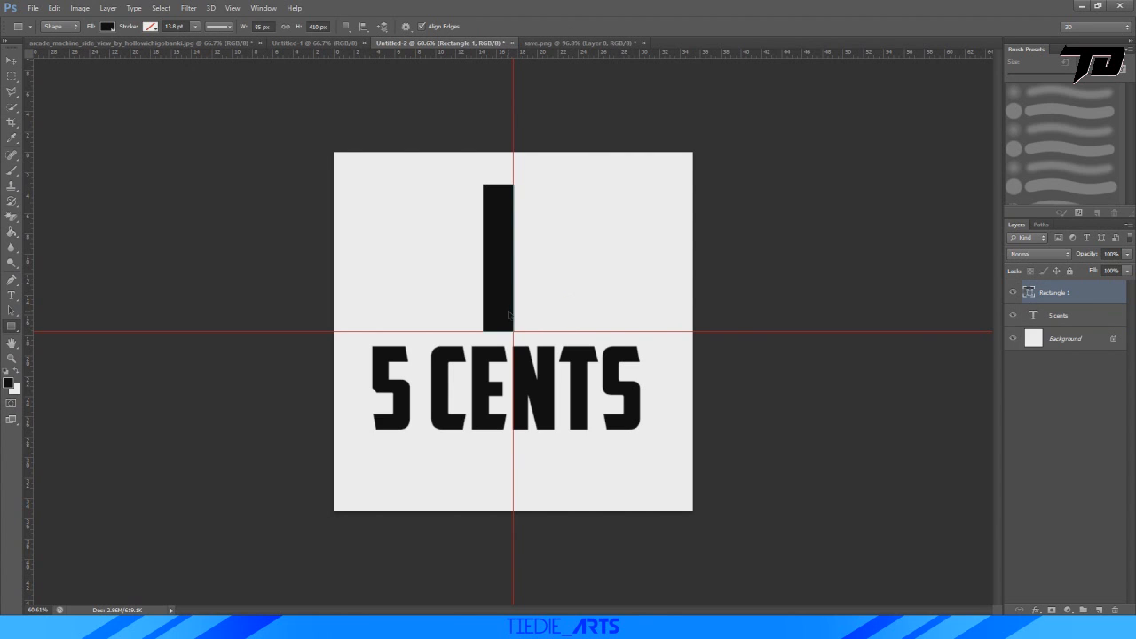
{"action": "key", "text": "ctrl+t"}
{"action": "left_click_drag", "start_coordinate": [505, 234], "coordinate": [513, 231]}
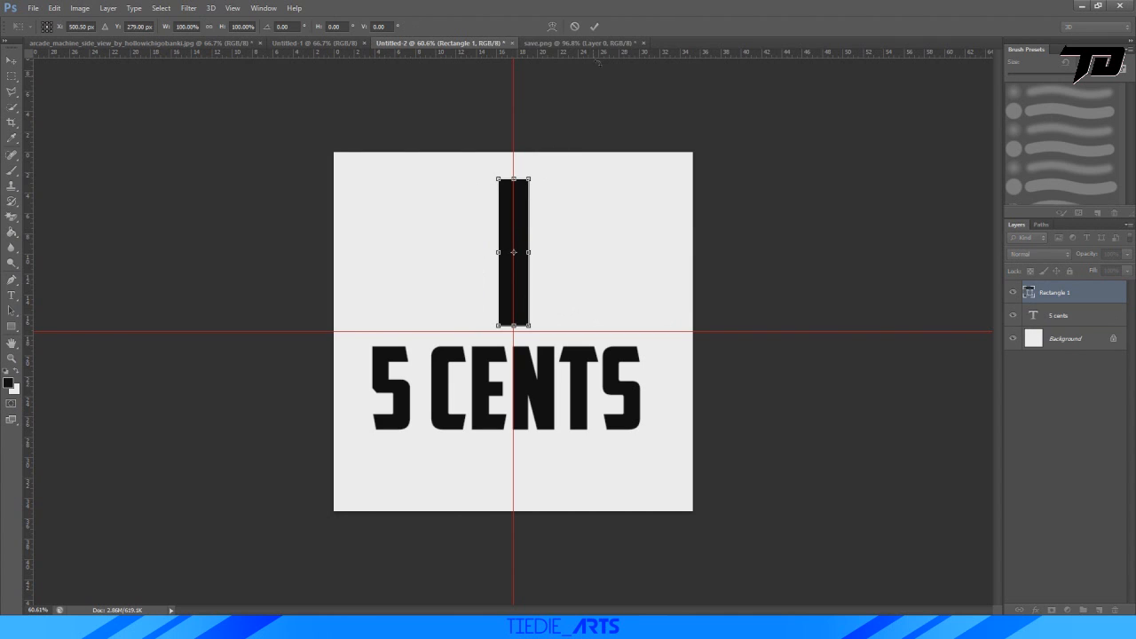
{"action": "left_click", "coordinate": [594, 26]}
Shrink the "5 cents" text to about two-thirds of its size, keeping it just below the bar.
{"action": "left_click", "coordinate": [1062, 316]}
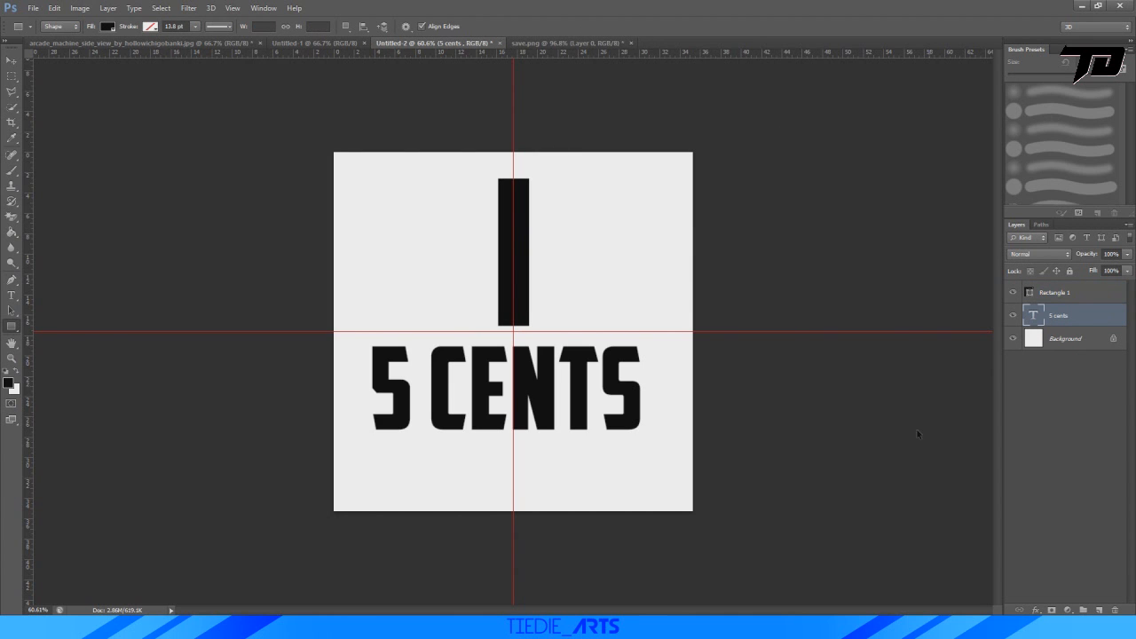
{"action": "key", "text": "ctrl+t"}
{"action": "left_click_drag", "start_coordinate": [656, 455], "coordinate": [588, 387]}
{"action": "left_click", "coordinate": [595, 26]}
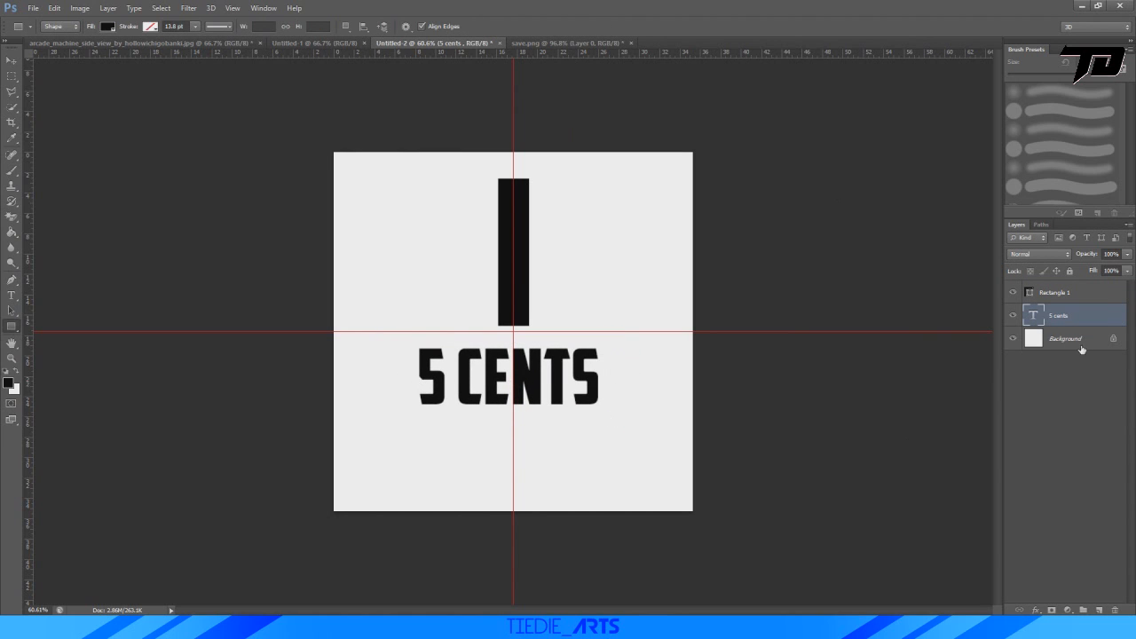
Merge the bar and "5 cents" layers into one and copy the merged graphic into save.png.
{"action": "left_click", "coordinate": [1065, 296], "text": "shift"}
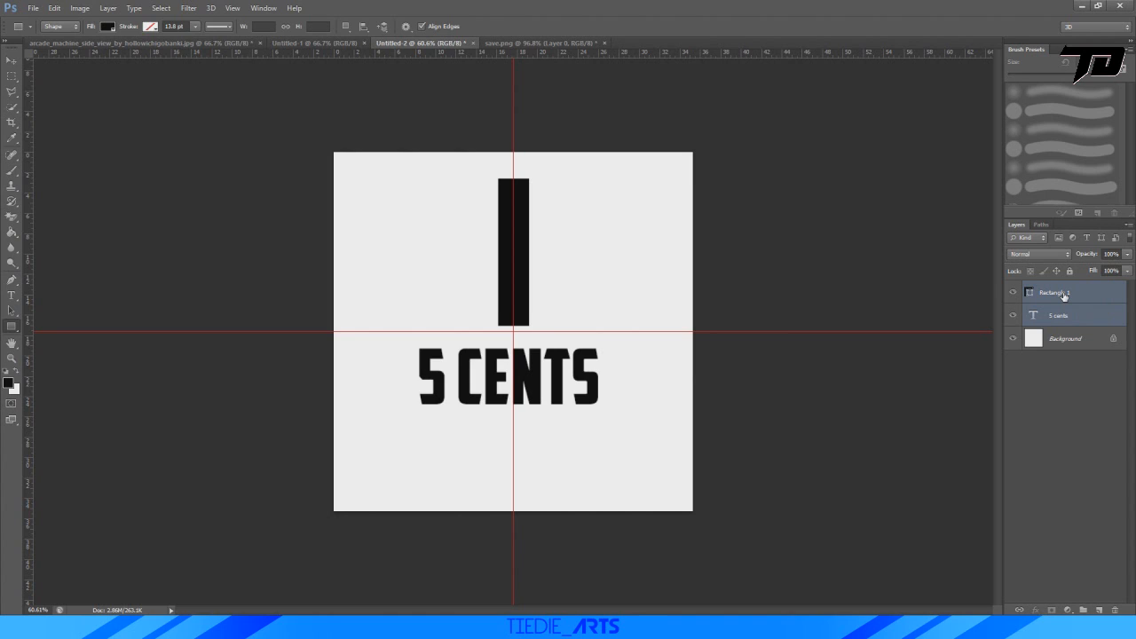
{"action": "key", "text": "ctrl+e"}
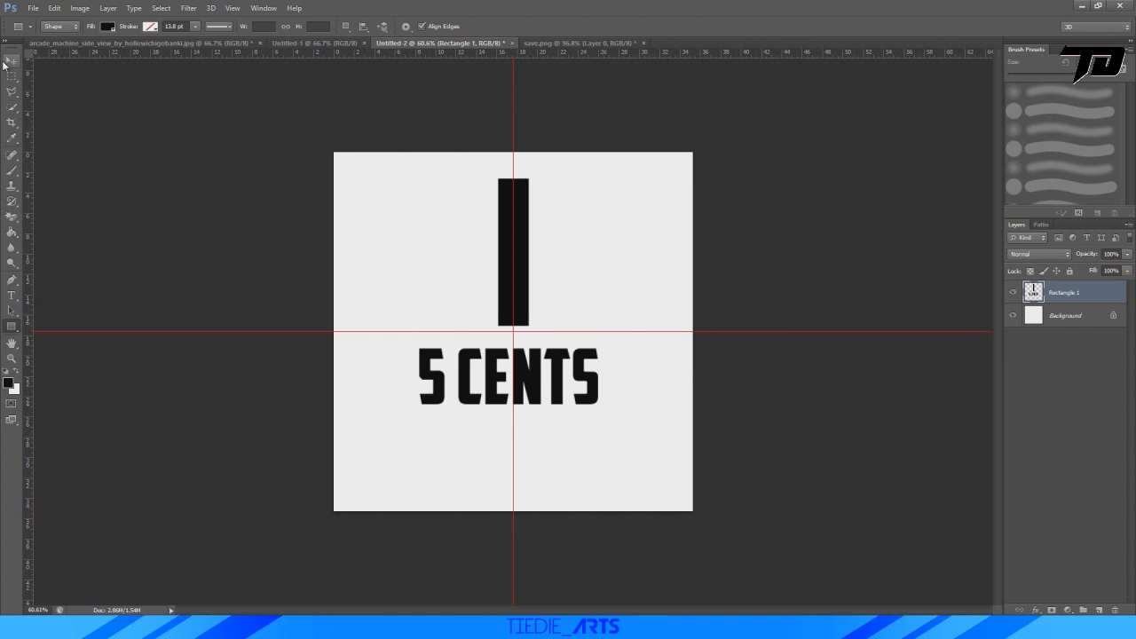
{"action": "left_click", "coordinate": [11, 60]}
{"action": "left_click_drag", "start_coordinate": [511, 234], "coordinate": [584, 318]}
Scale the coin-slot graphic down to about 7% and position it on the left beige panel of the arcade machine.
{"action": "key", "text": "ctrl+minus"}
{"action": "key", "text": "ctrl+t"}
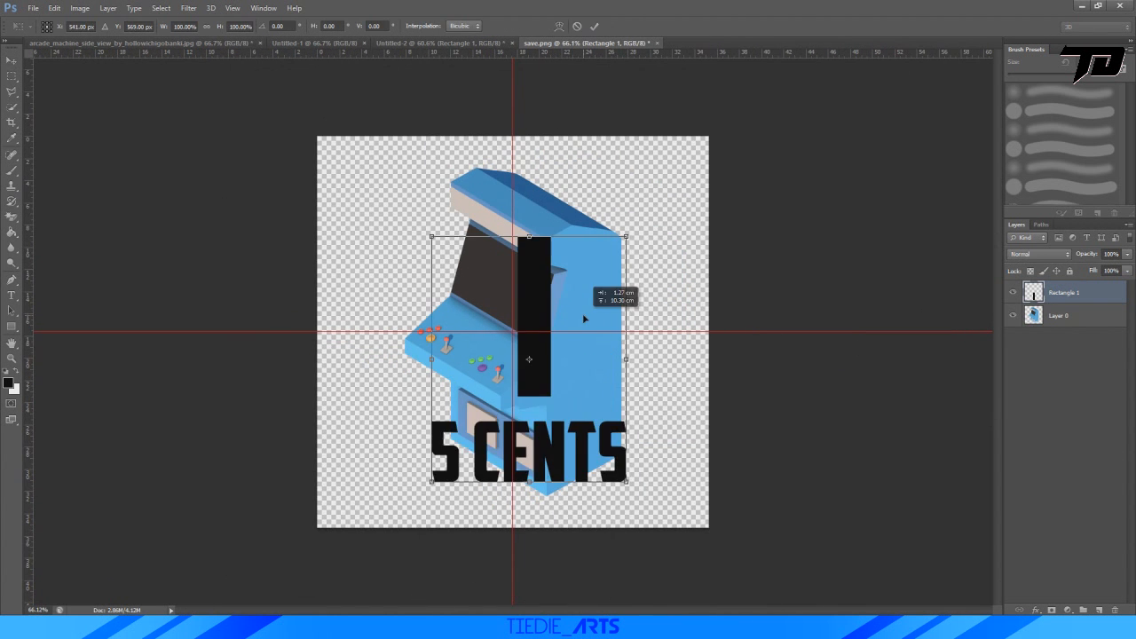
{"action": "left_click_drag", "start_coordinate": [626, 237], "coordinate": [460, 447]}
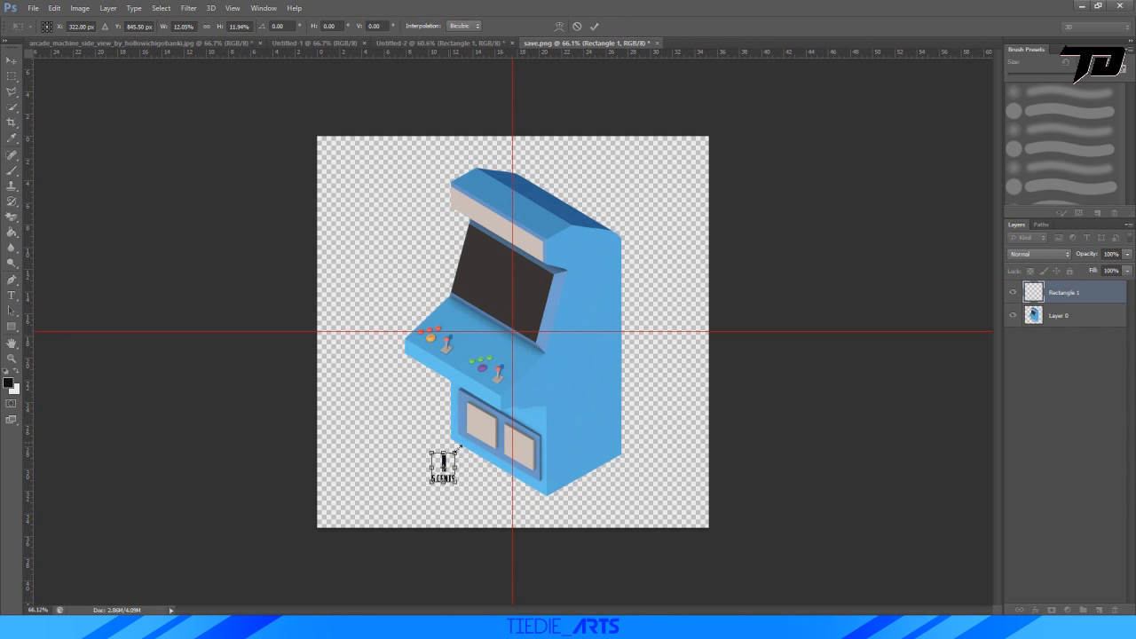
{"action": "scroll", "coordinate": [460, 447], "scroll_direction": "up", "scroll_amount": 6, "text": "alt"}
{"action": "left_click_drag", "start_coordinate": [355, 533], "coordinate": [494, 415]}
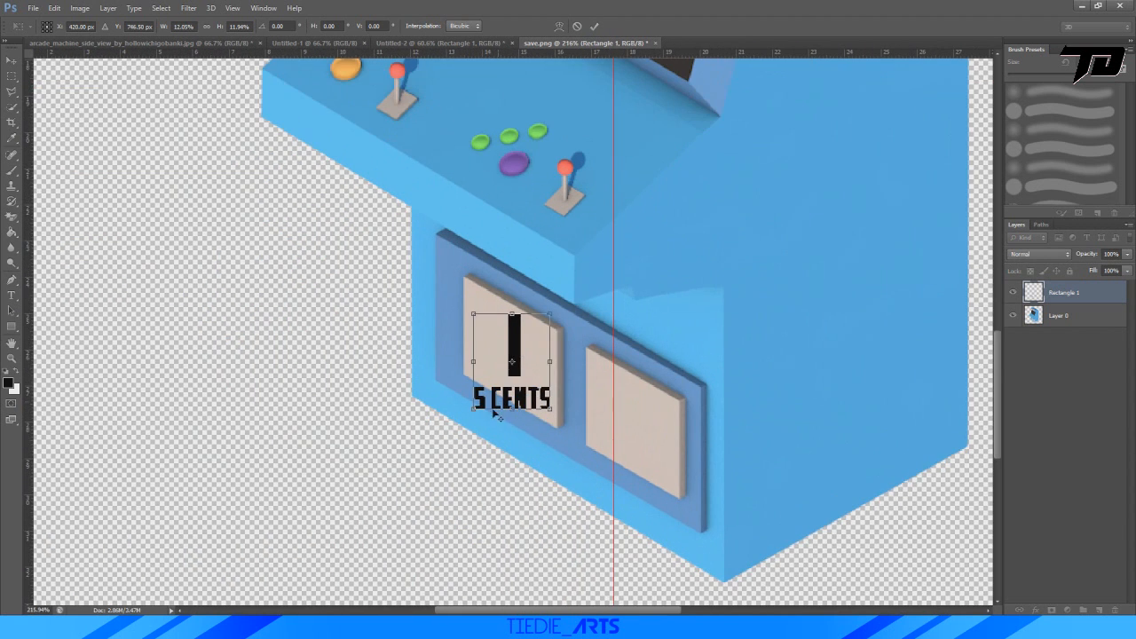
{"action": "scroll", "coordinate": [494, 415], "scroll_direction": "up", "scroll_amount": 2, "text": "alt"}
{"action": "left_click_drag", "start_coordinate": [591, 257], "coordinate": [539, 321]}
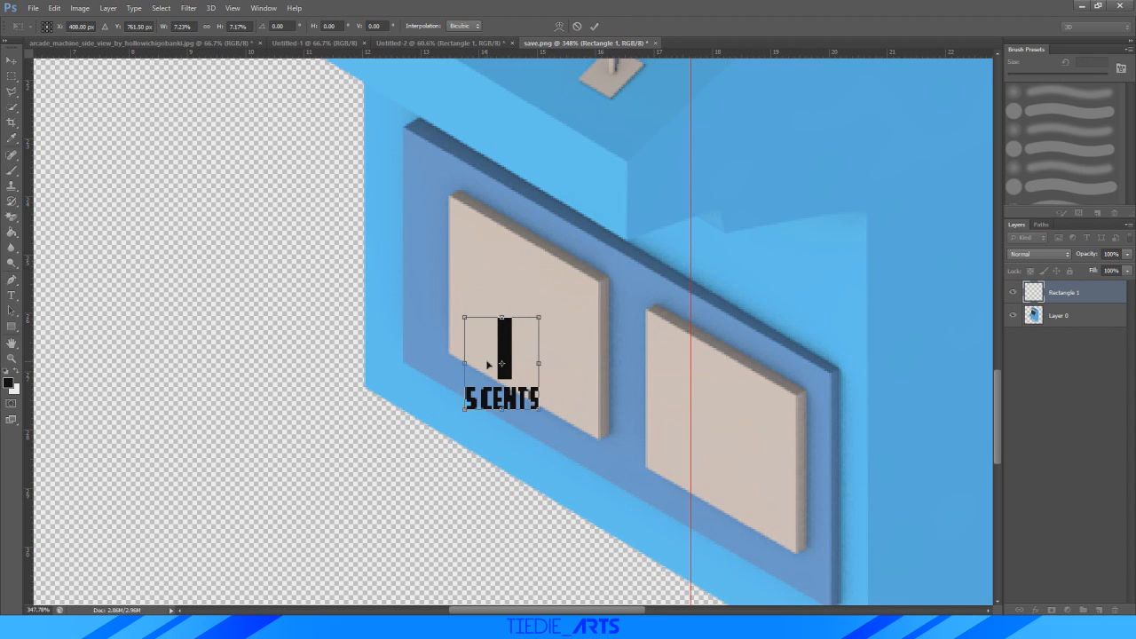
{"action": "left_click_drag", "start_coordinate": [486, 362], "coordinate": [501, 314]}
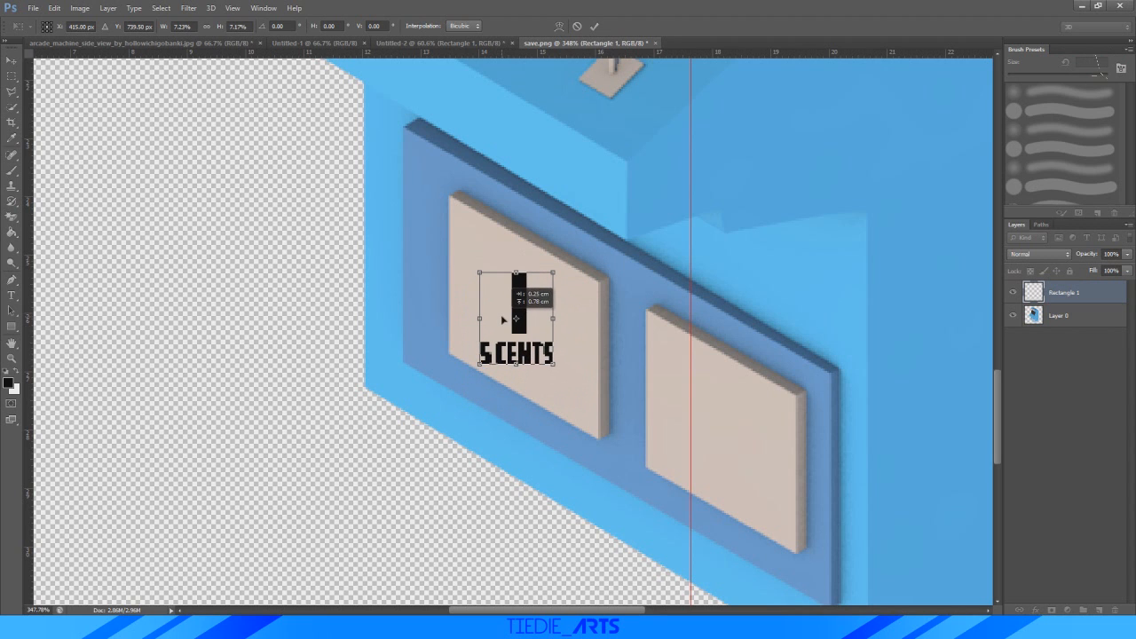
{"action": "left_click", "coordinate": [595, 26]}
Shrink the coin-slot graphic to about 79% and rotate it about 31.4° so its base follows the left panel's lower edge.
{"action": "scroll", "coordinate": [596, 246], "scroll_direction": "down", "scroll_amount": 2, "text": "alt"}
{"action": "scroll", "coordinate": [458, 391], "scroll_direction": "up", "scroll_amount": 3, "text": "alt"}
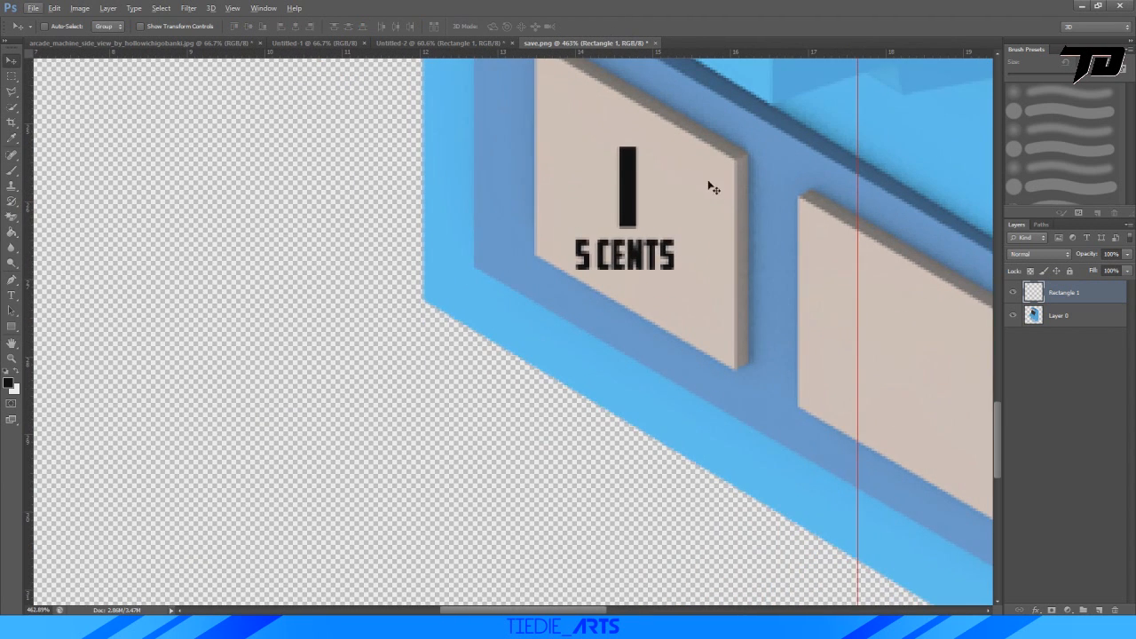
{"action": "key", "text": "ctrl+t"}
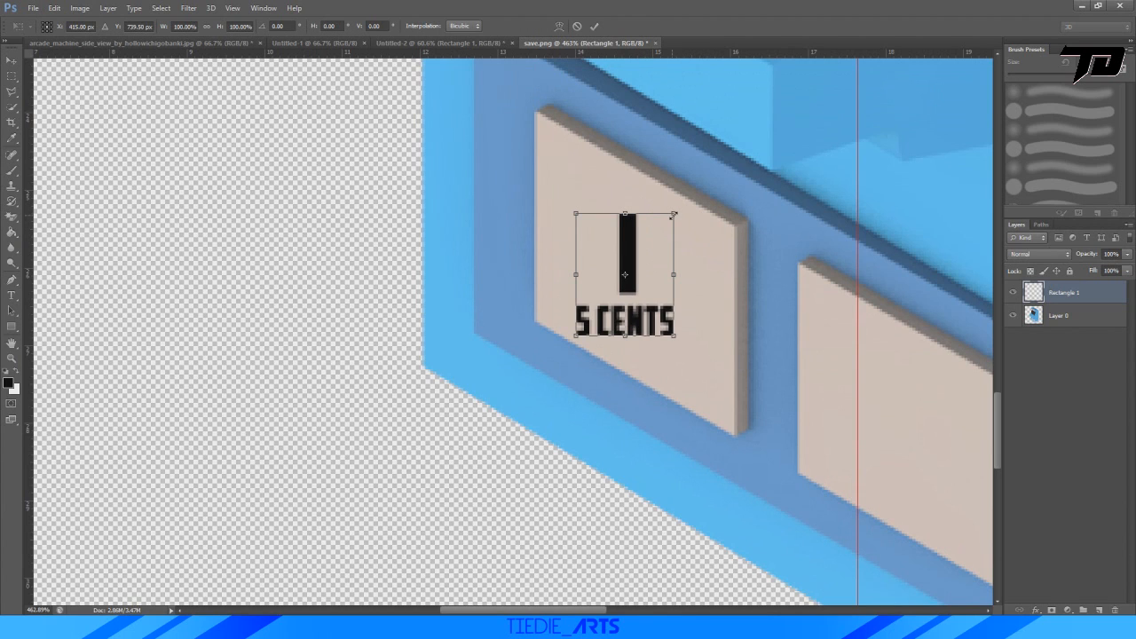
{"action": "left_click_drag", "start_coordinate": [674, 215], "coordinate": [643, 262]}
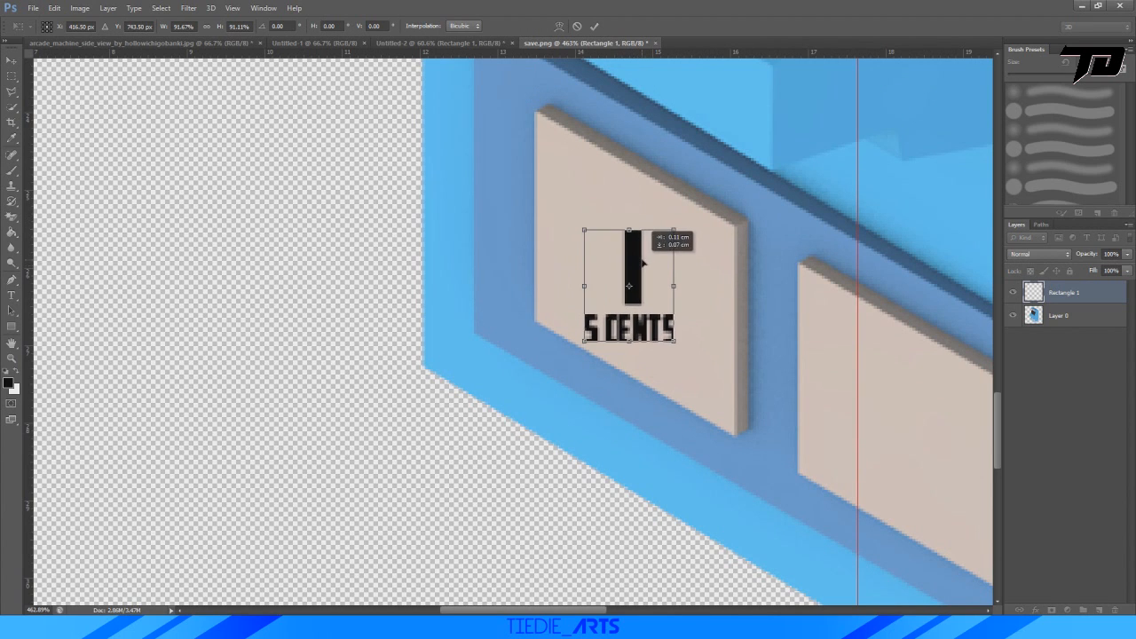
{"action": "left_click_drag", "start_coordinate": [644, 221], "coordinate": [677, 242]}
{"action": "left_click_drag", "start_coordinate": [650, 284], "coordinate": [662, 309]}
{"action": "left_click_drag", "start_coordinate": [691, 253], "coordinate": [684, 249]}
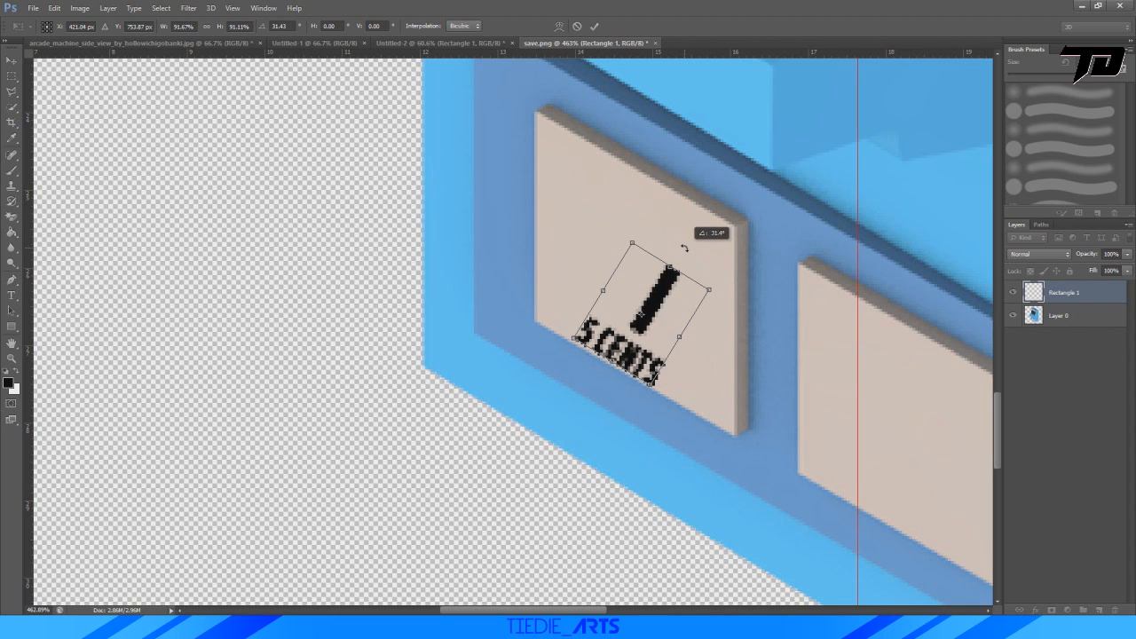
{"action": "scroll", "coordinate": [637, 378], "scroll_direction": "up", "scroll_amount": 6, "text": "alt"}
{"action": "left_click_drag", "start_coordinate": [652, 208], "coordinate": [658, 217]}
{"action": "scroll", "coordinate": [560, 318], "scroll_direction": "down", "scroll_amount": 5, "text": "alt"}
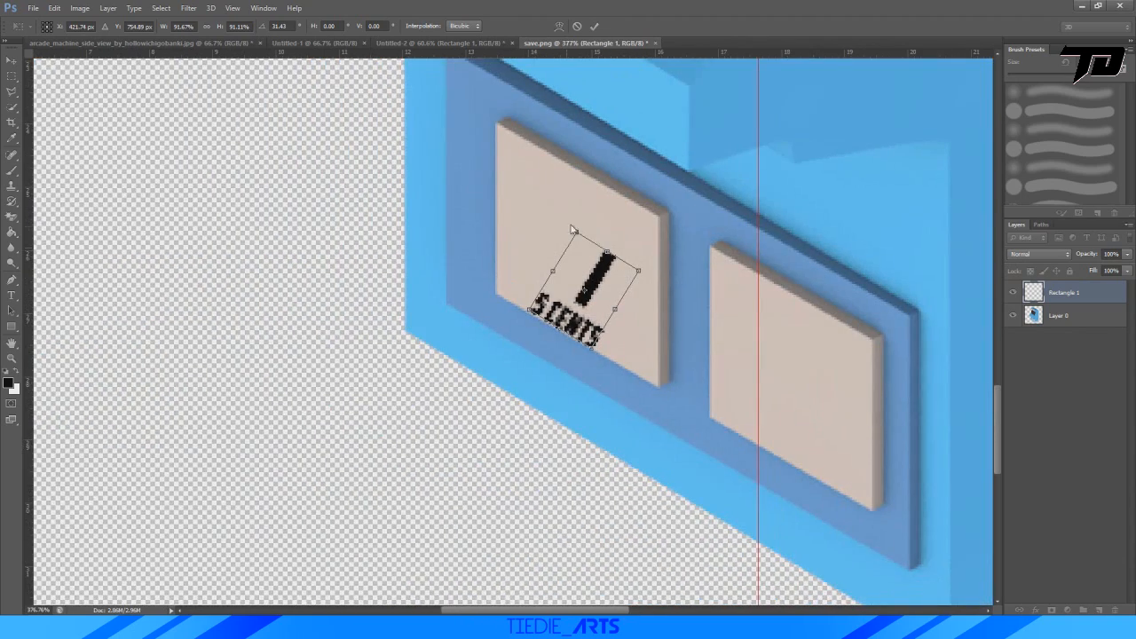
{"action": "left_click_drag", "start_coordinate": [638, 270], "coordinate": [624, 276], "text": "shift"}
{"action": "scroll", "coordinate": [591, 306], "scroll_direction": "up", "scroll_amount": 3, "text": "alt"}
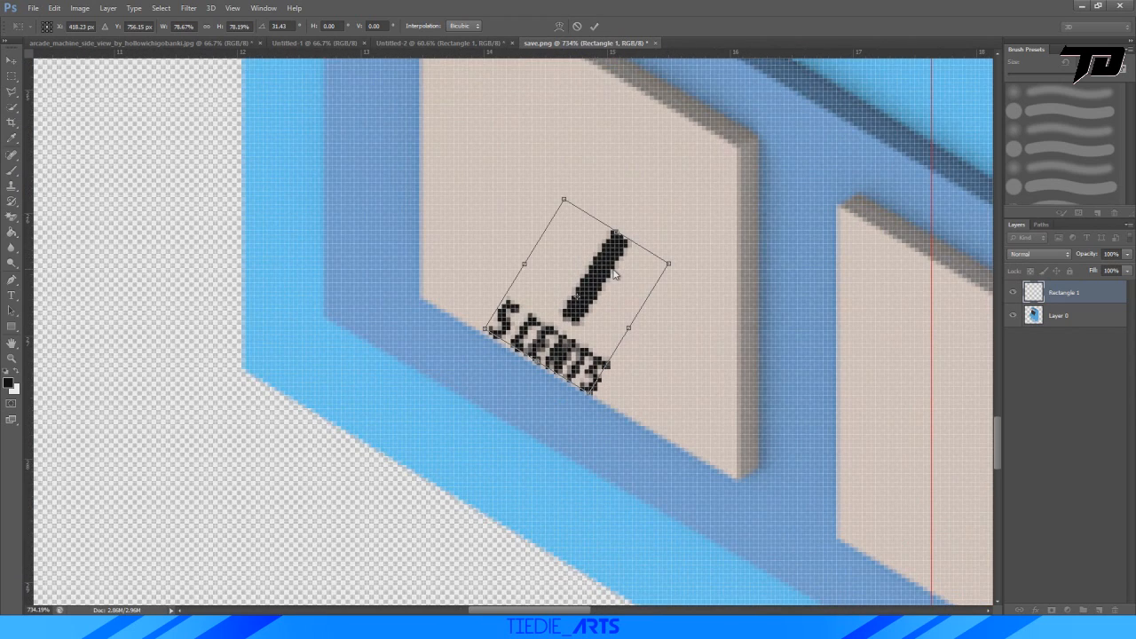
Skew the coin-slot graphic horizontally by about 31.4° so its bar stands vertical in the panel's perspective.
{"action": "right_click", "coordinate": [614, 293]}
{"action": "left_click", "coordinate": [645, 342]}
{"action": "left_click_drag", "start_coordinate": [614, 233], "coordinate": [525, 206]}
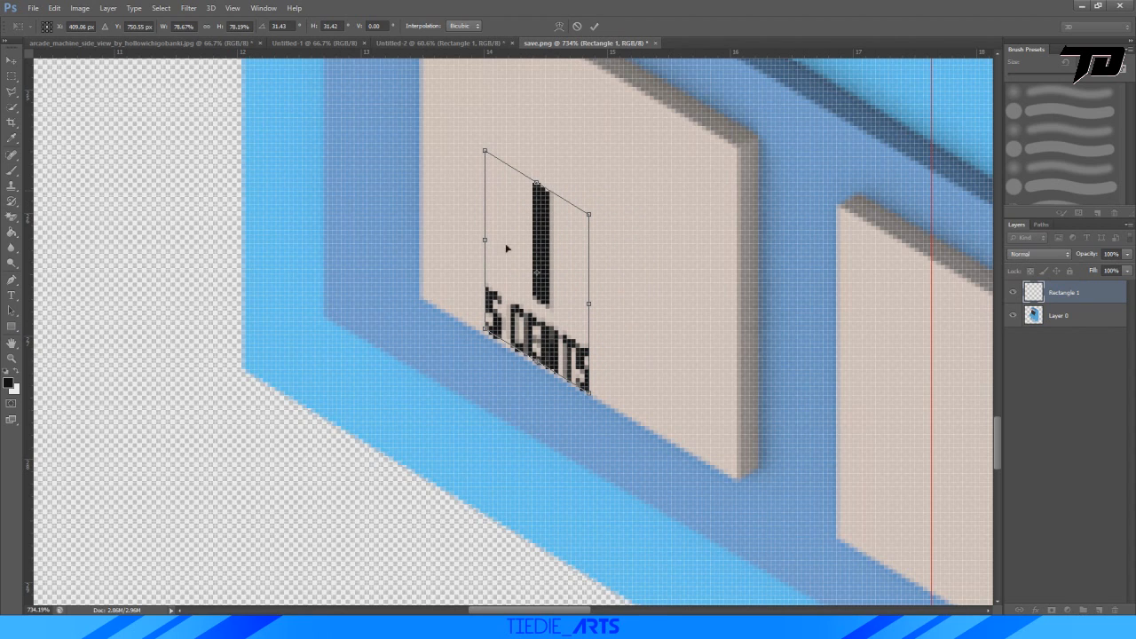
{"action": "left_click", "coordinate": [592, 24]}
Move the skewed coin-slot graphic to the middle of the left beige panel.
{"action": "key", "text": "ctrl+t"}
{"action": "left_click_drag", "start_coordinate": [555, 281], "coordinate": [579, 221]}
{"action": "scroll", "coordinate": [585, 245], "scroll_direction": "down", "scroll_amount": 4, "text": "alt"}
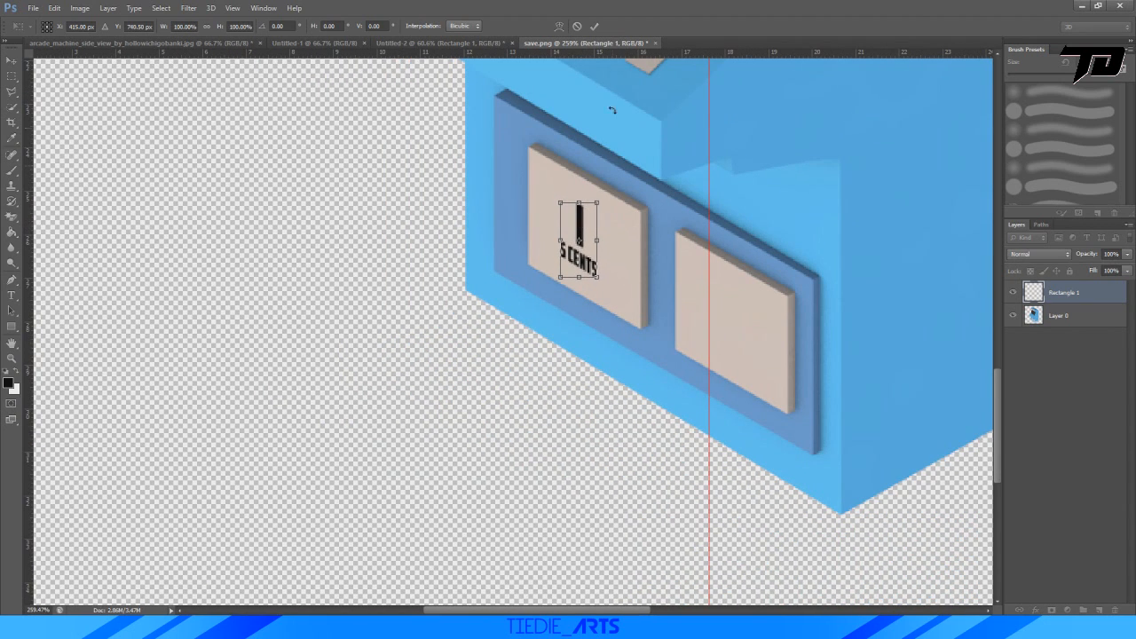
{"action": "left_click", "coordinate": [595, 25]}
Duplicate the coin-slot graphic's layer and place the copy in the middle of the right beige panel.
{"action": "scroll", "coordinate": [586, 266], "scroll_direction": "down", "scroll_amount": 4, "text": "alt"}
{"action": "scroll", "coordinate": [647, 295], "scroll_direction": "up", "scroll_amount": 5, "text": "alt"}
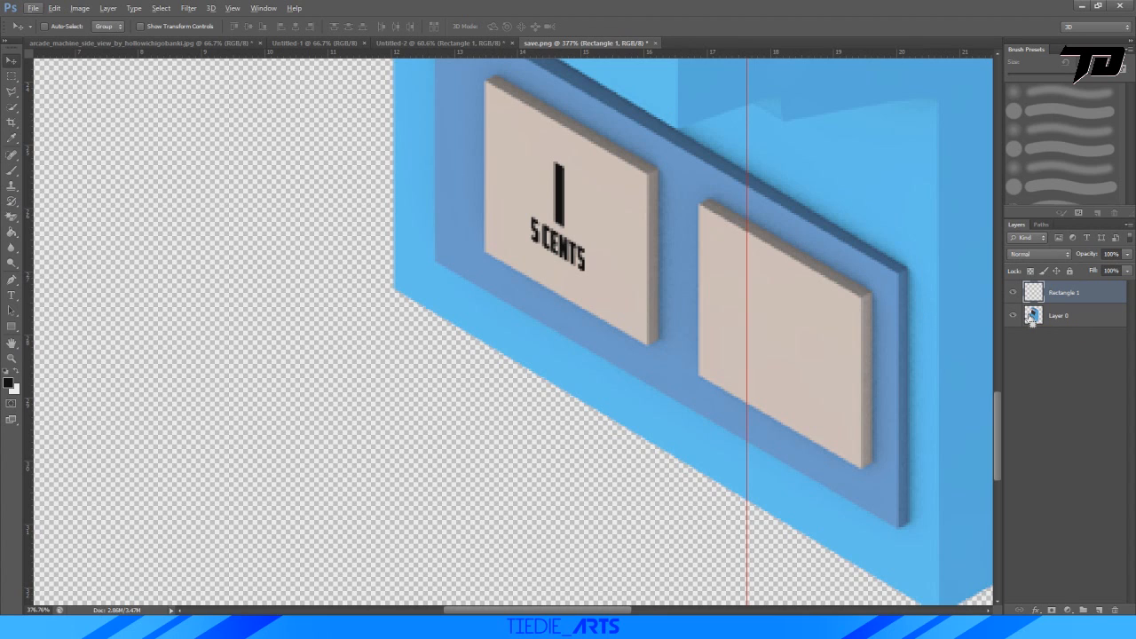
{"action": "key", "text": "ctrl+j"}
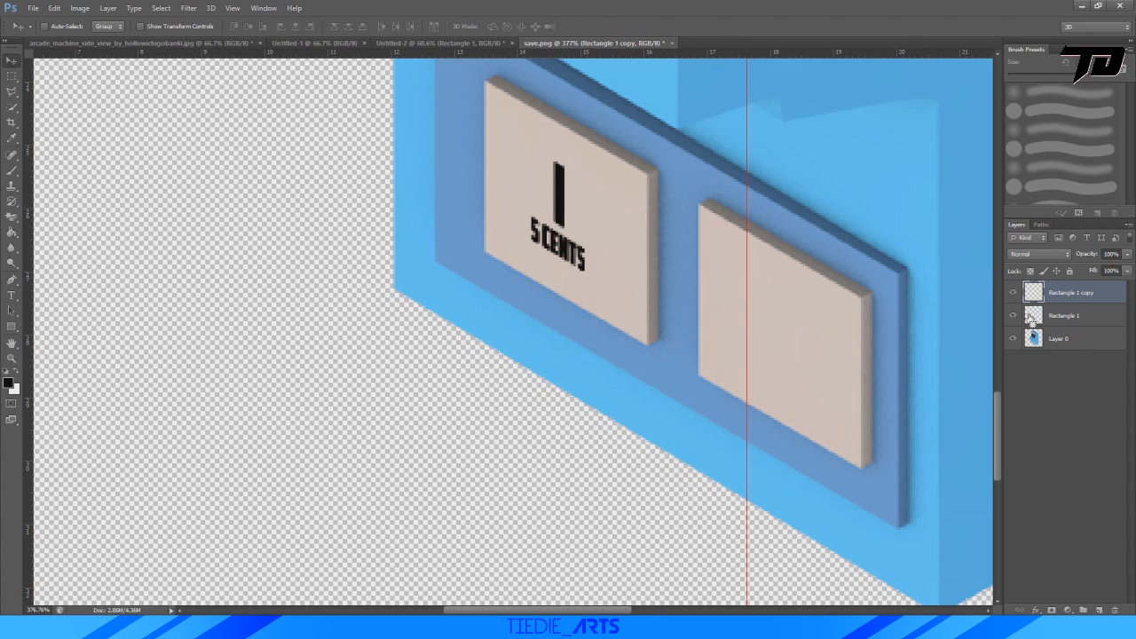
{"action": "key", "text": "ctrl+t"}
{"action": "left_click_drag", "start_coordinate": [561, 191], "coordinate": [781, 315]}
{"action": "left_click", "coordinate": [594, 26]}
{"action": "scroll", "coordinate": [609, 319], "scroll_direction": "down", "scroll_amount": 10, "text": "alt"}
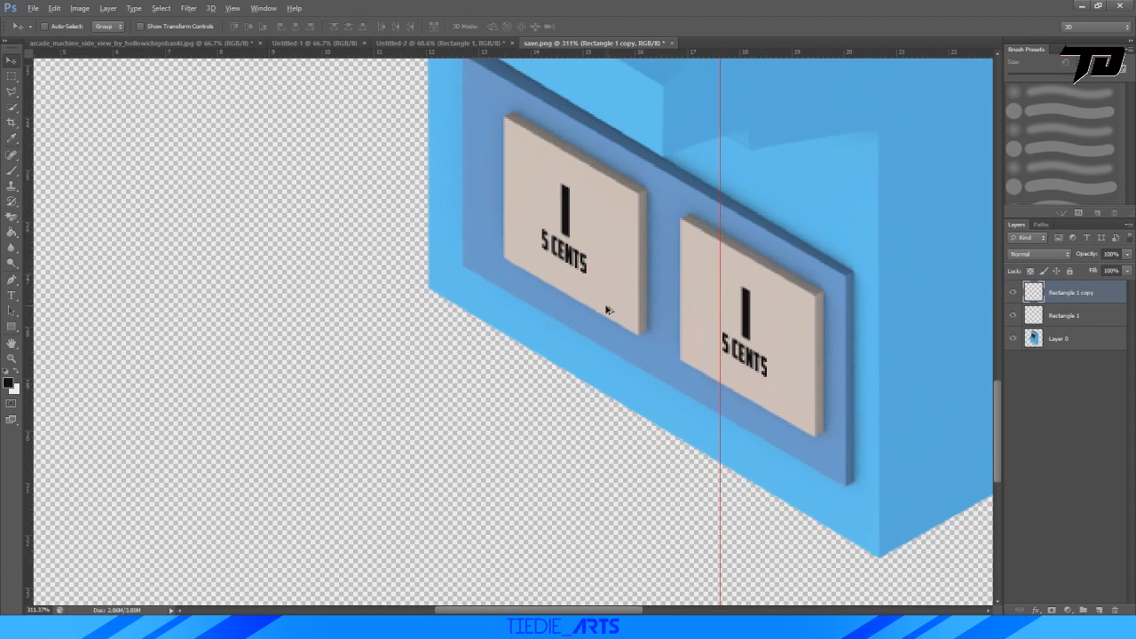
{"action": "scroll", "coordinate": [609, 340], "scroll_direction": "down", "scroll_amount": 2, "text": "alt"}
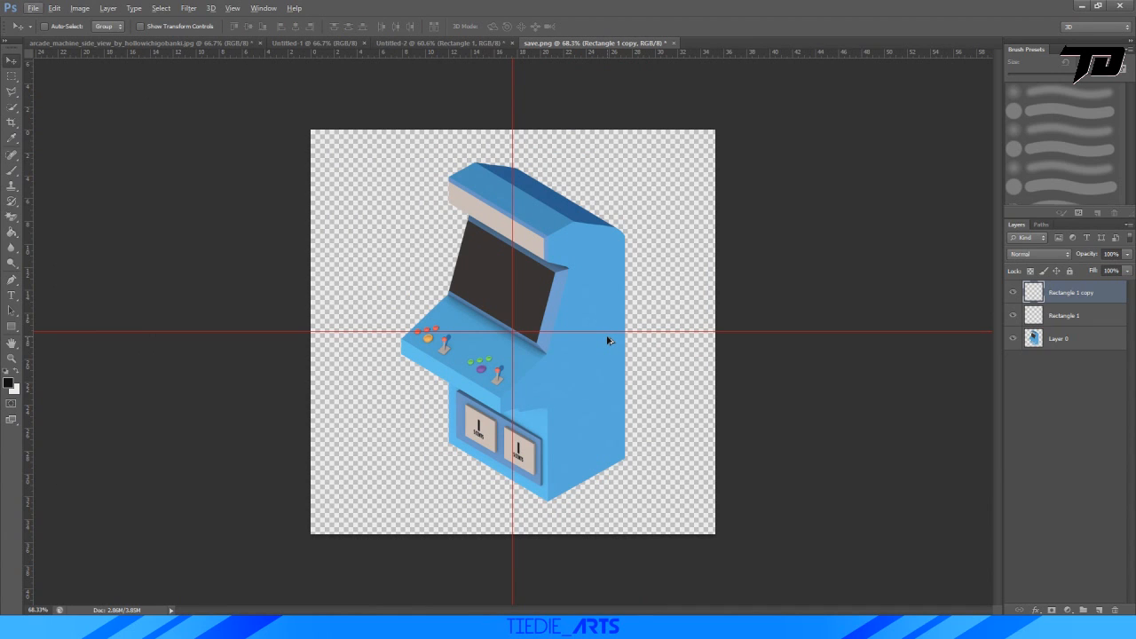
{"action": "left_click", "coordinate": [1074, 340]}
{"action": "right_click", "coordinate": [579, 264]}
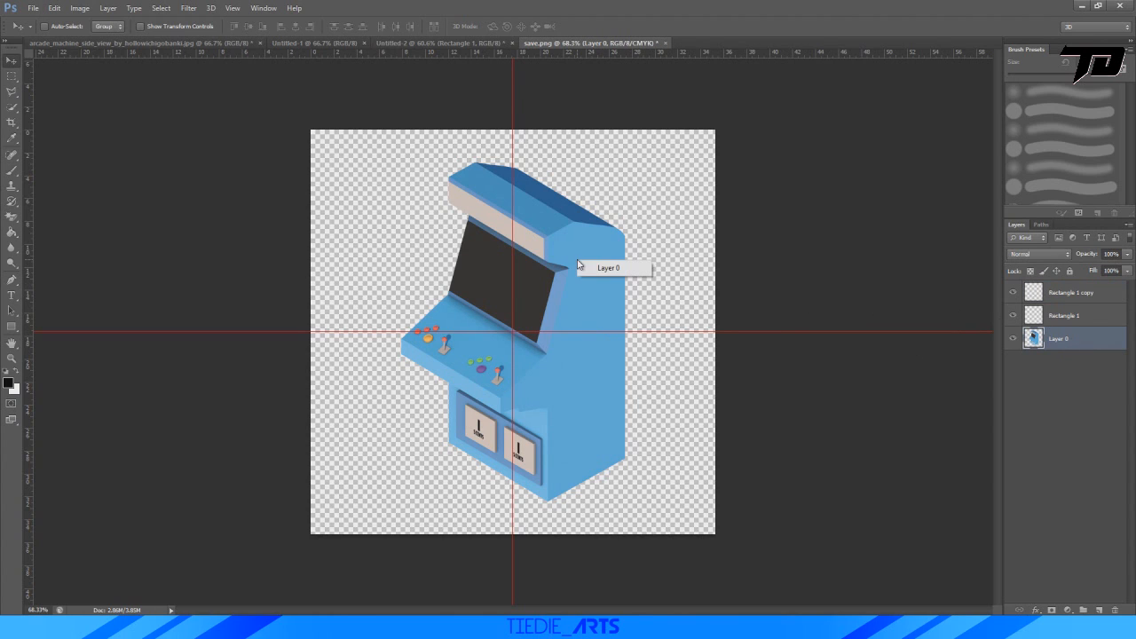
{"action": "key", "text": "Escape"}
{"action": "key", "text": "ctrl+t"}
{"action": "right_click", "coordinate": [575, 286]}
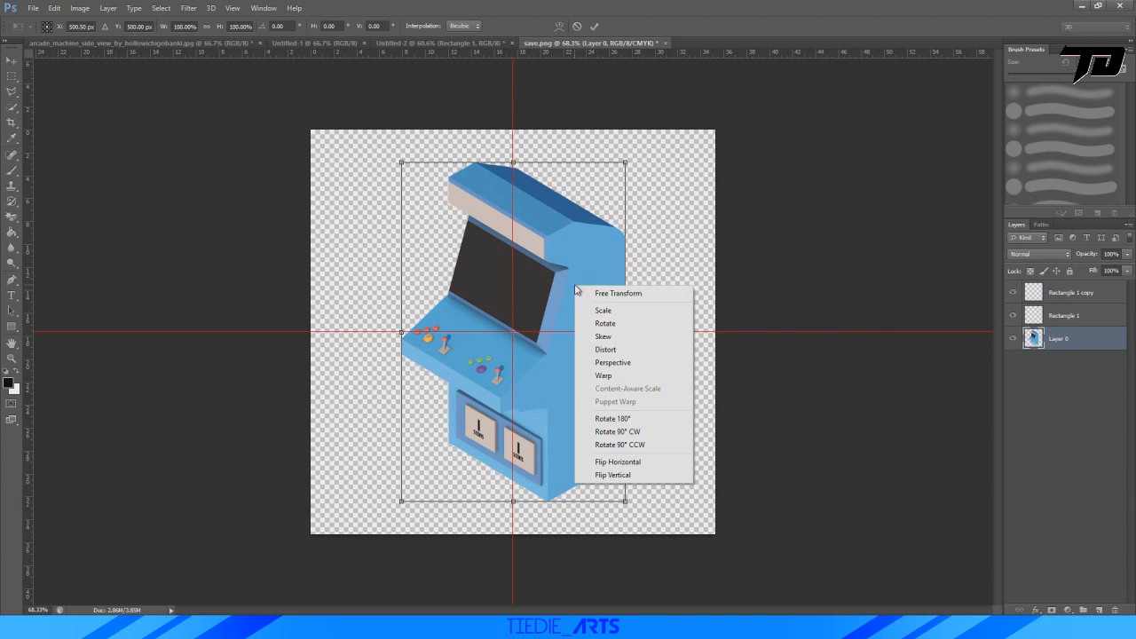
{"action": "left_click", "coordinate": [636, 346]}
{"action": "mouse_move", "coordinate": [513, 165]}
{"action": "left_mouse_down"}
{"action": "mouse_move", "coordinate": [812, 200]}
{"action": "mouse_move", "coordinate": [279, 188]}
{"action": "mouse_move", "coordinate": [564, 191]}
{"action": "mouse_move", "coordinate": [757, 209]}
{"action": "mouse_move", "coordinate": [518, 171]}
{"action": "mouse_move", "coordinate": [509, 185]}
{"action": "left_mouse_up"}
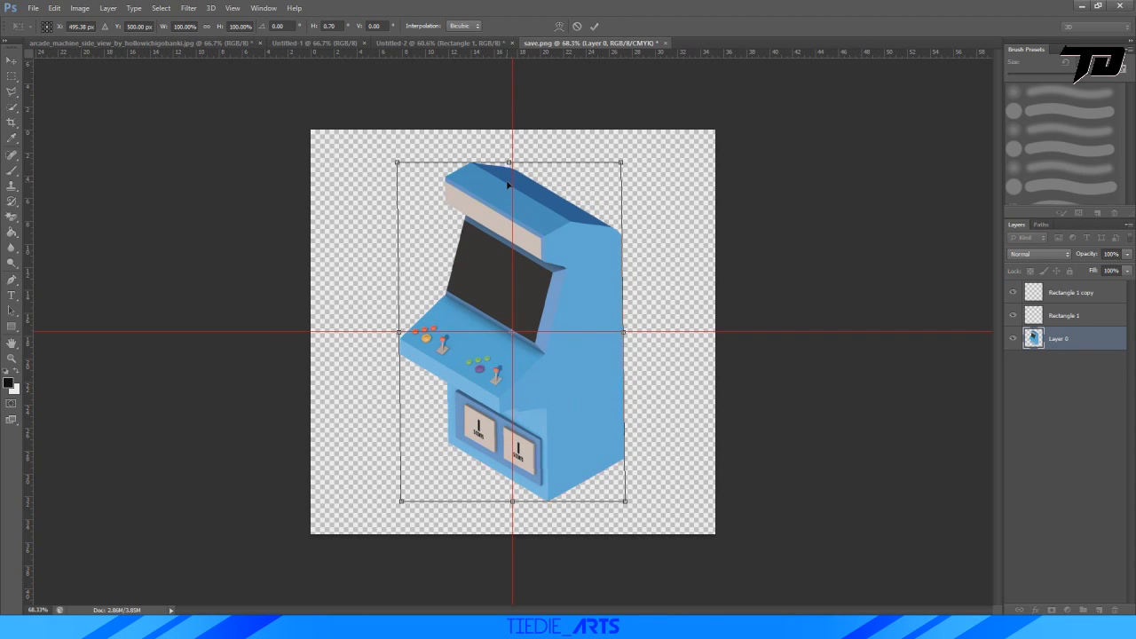
{"action": "key", "text": "ctrl+z"}
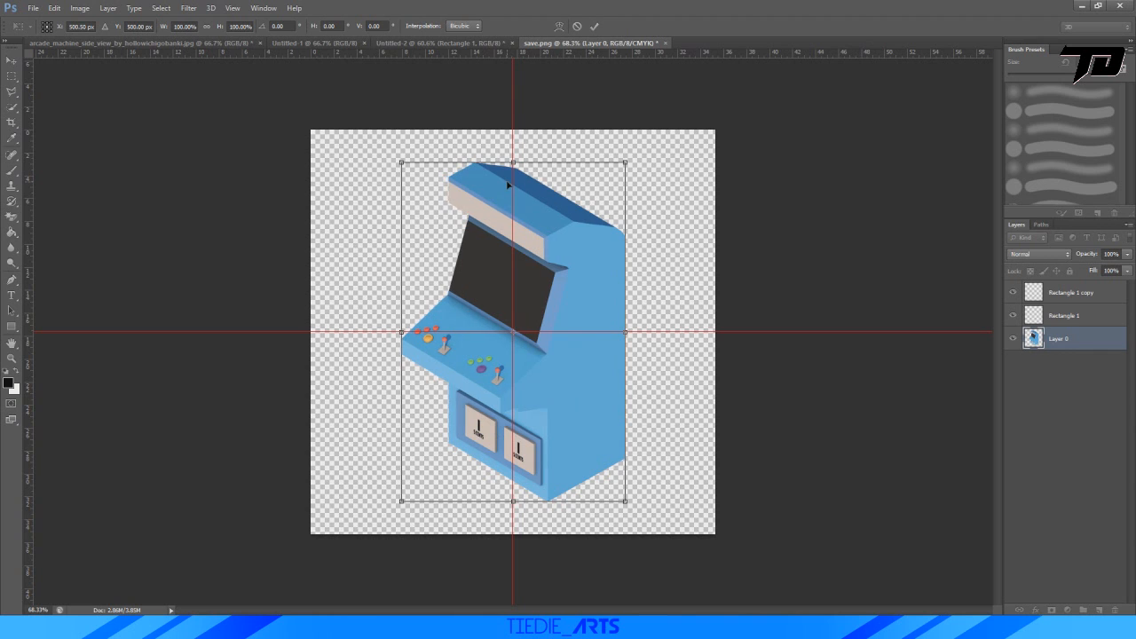
{"action": "left_click", "coordinate": [576, 26]}
Merge the two coin-slot graphic layers into one.
{"action": "scroll", "coordinate": [505, 436], "scroll_direction": "up", "scroll_amount": 12, "text": "alt"}
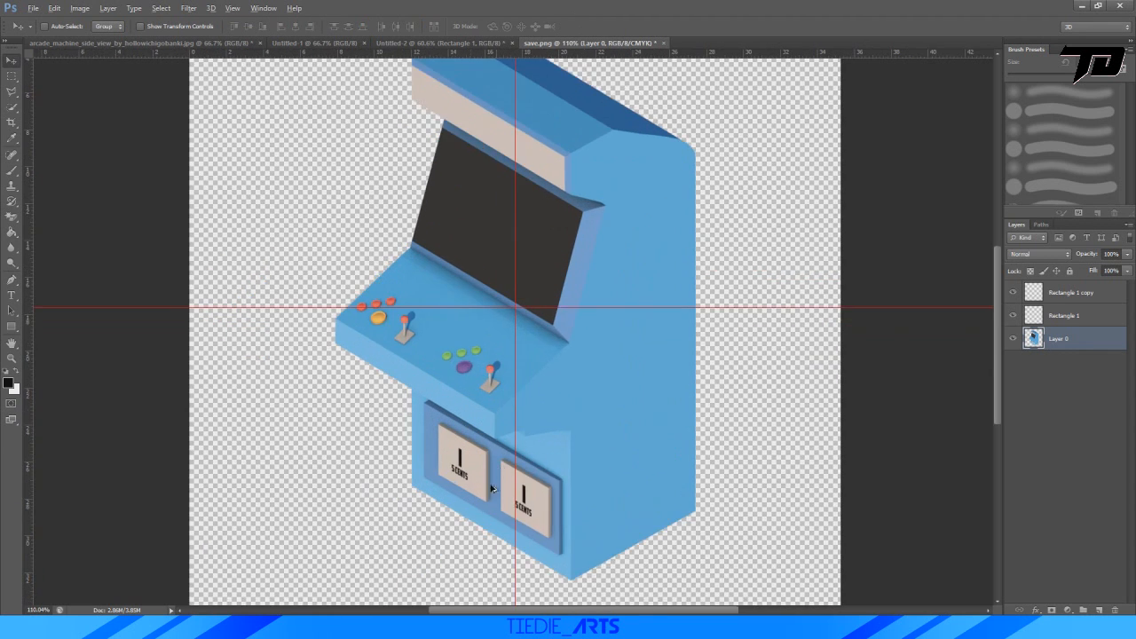
{"action": "left_click", "coordinate": [1066, 315]}
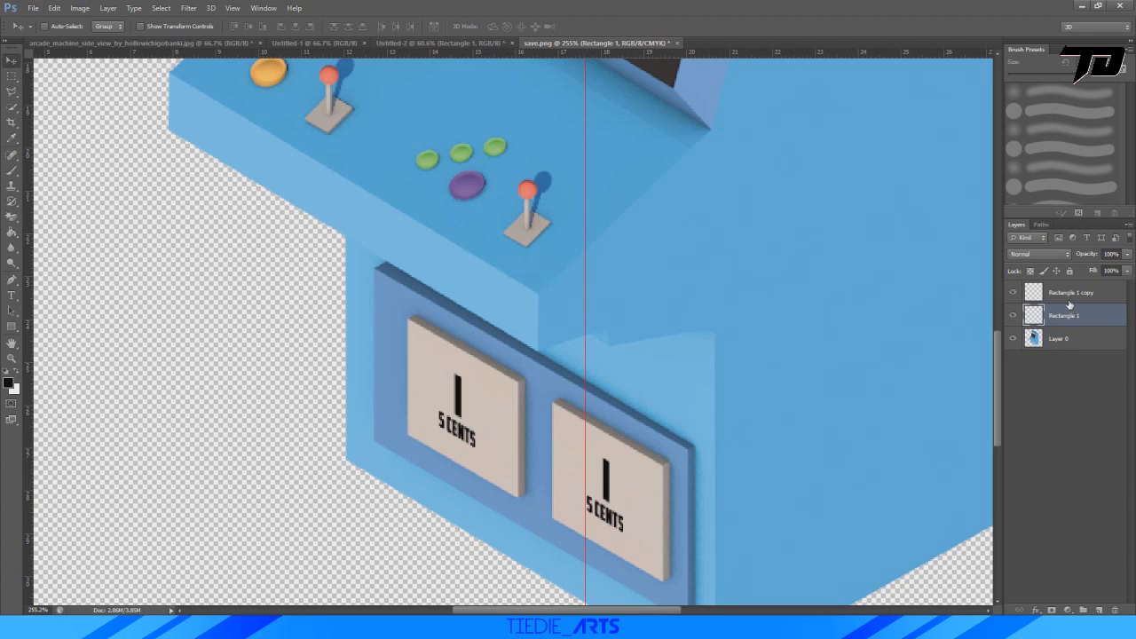
{"action": "left_click", "coordinate": [1070, 304], "text": "shift"}
{"action": "key", "text": "ctrl+e"}
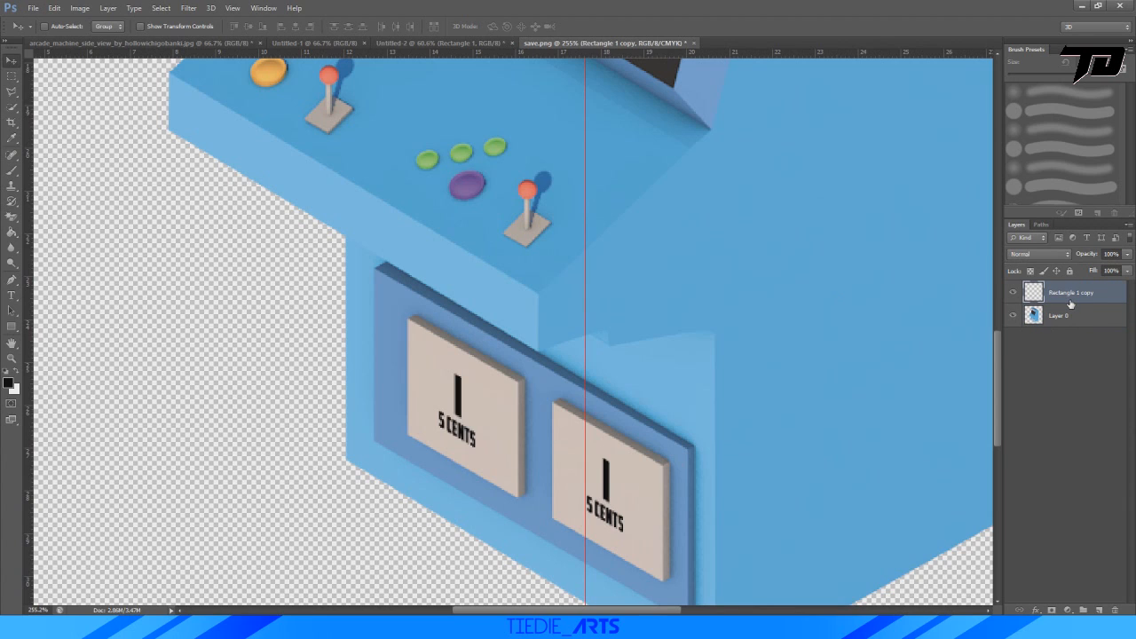
Lower the merged coin-slot layer's opacity to about 77%.
{"action": "left_click", "coordinate": [1127, 254]}
{"action": "left_click_drag", "start_coordinate": [1124, 270], "coordinate": [1120, 272]}
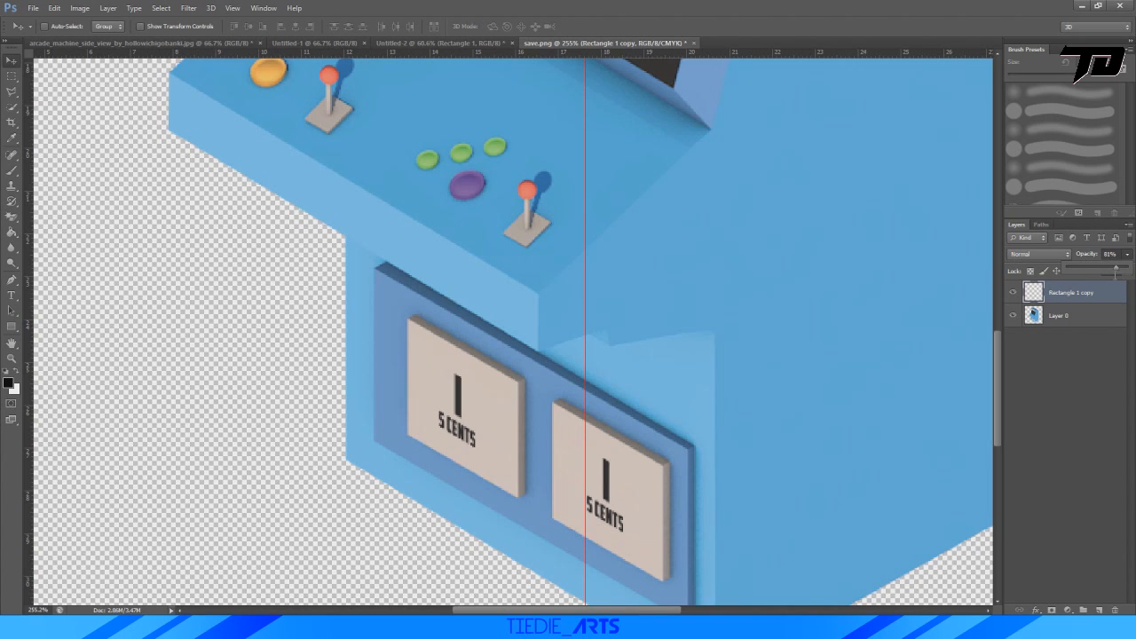
{"action": "left_click", "coordinate": [1120, 268]}
{"action": "left_click", "coordinate": [1093, 293]}
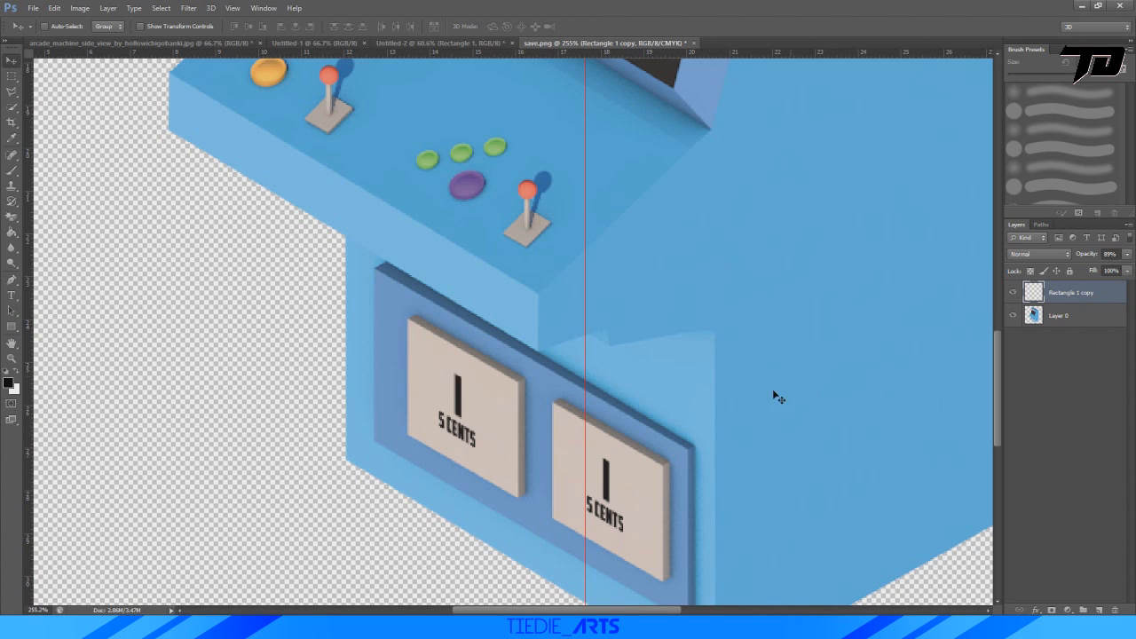
{"action": "left_click", "coordinate": [1127, 255]}
{"action": "left_click", "coordinate": [1116, 270]}
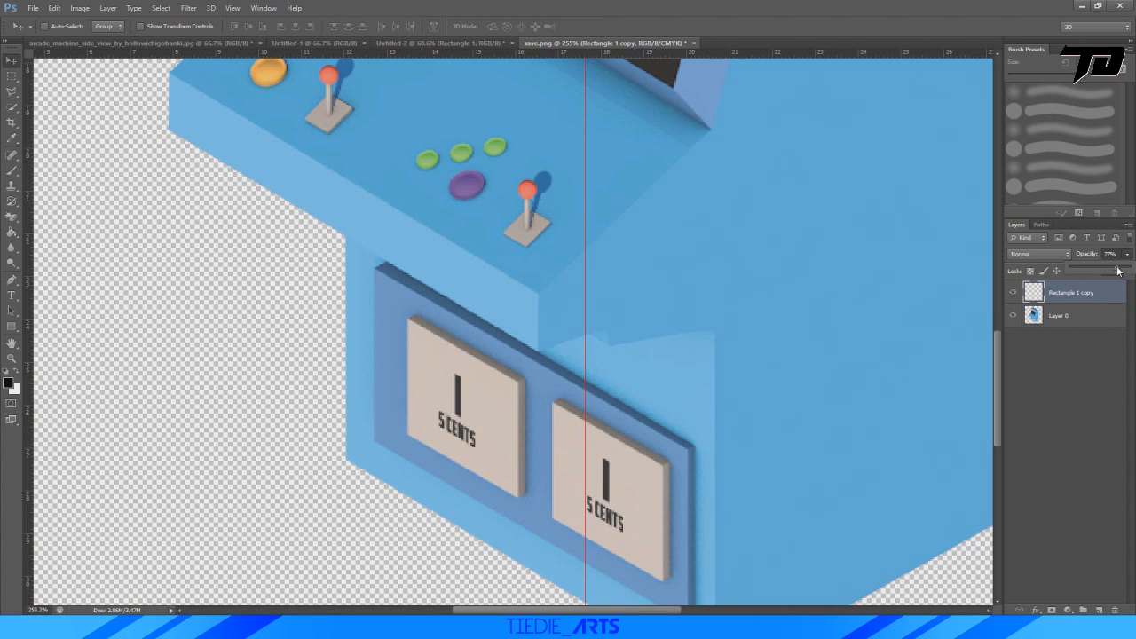
{"action": "left_click", "coordinate": [1104, 335]}
{"action": "key", "text": "ctrl+0"}
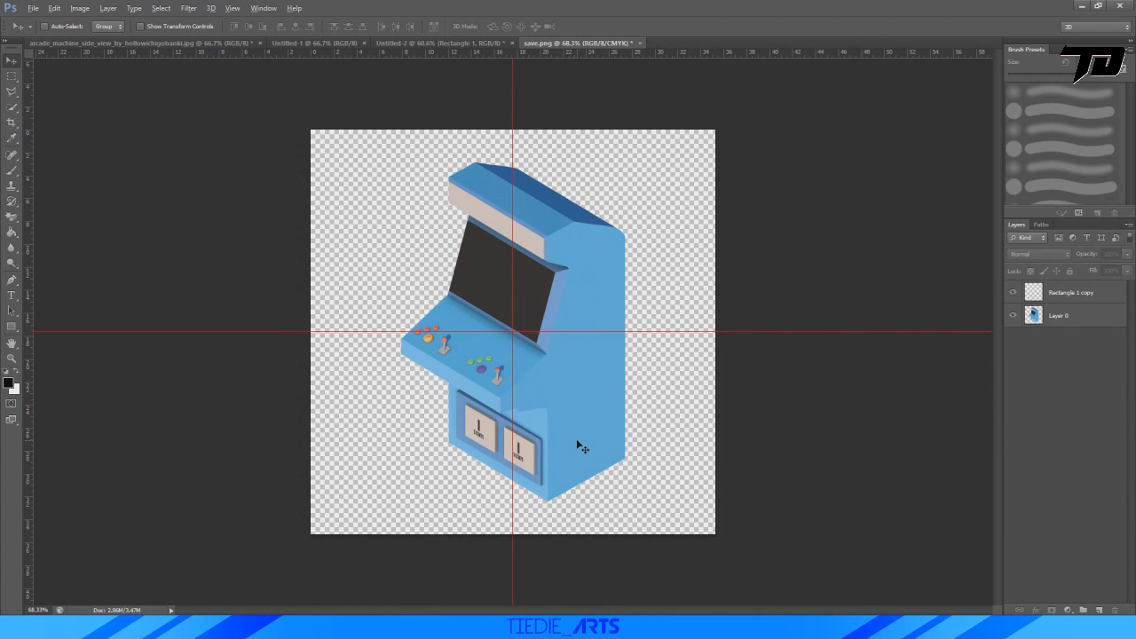
{"action": "key", "text": "alt"}
Delete the "5 CENTS" graphic layer from the Untitled-2 document and set the foreground colour to beige #decaa5.
{"action": "left_click", "coordinate": [441, 43]}
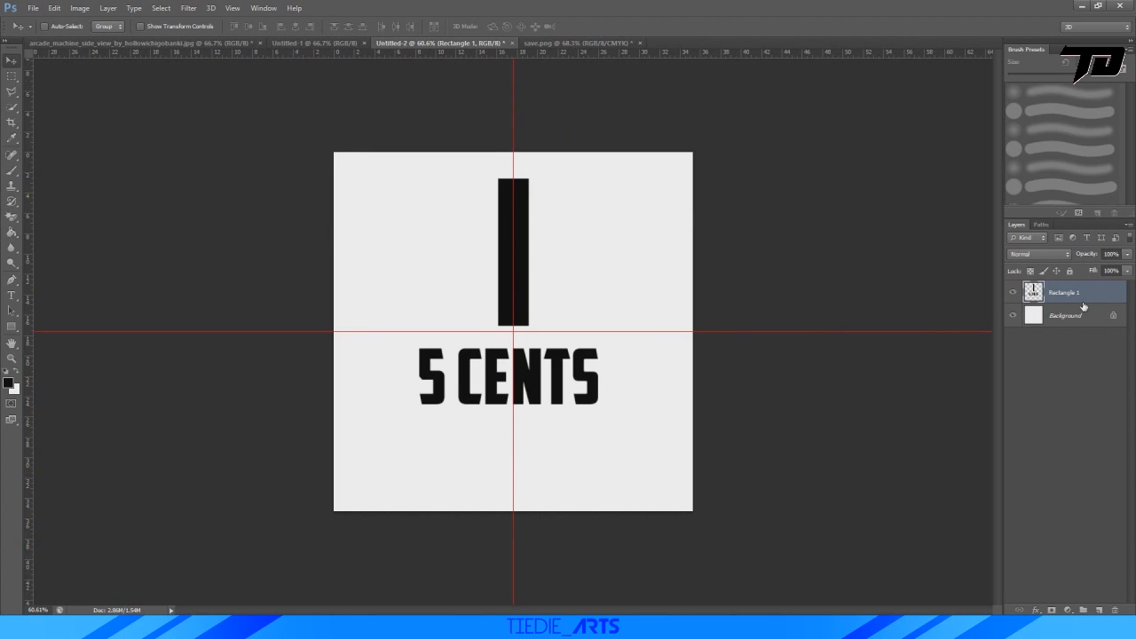
{"action": "key", "text": "Delete"}
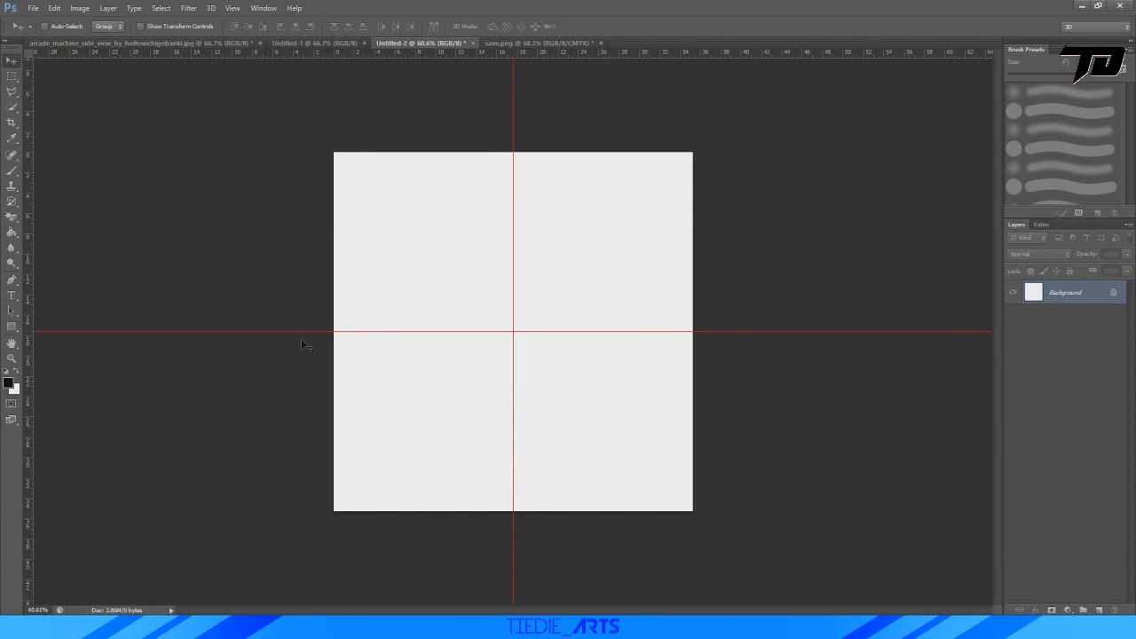
{"action": "left_click", "coordinate": [11, 327]}
{"action": "right_click", "coordinate": [11, 326]}
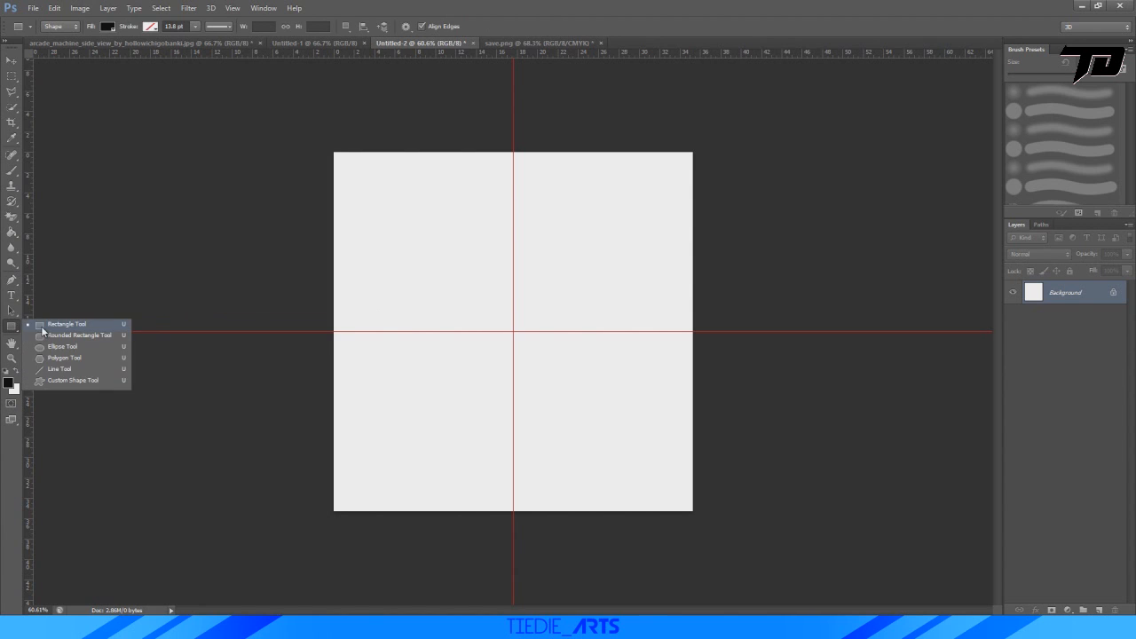
{"action": "left_click", "coordinate": [43, 328]}
{"action": "left_click", "coordinate": [6, 384]}
{"action": "left_click", "coordinate": [189, 369]}
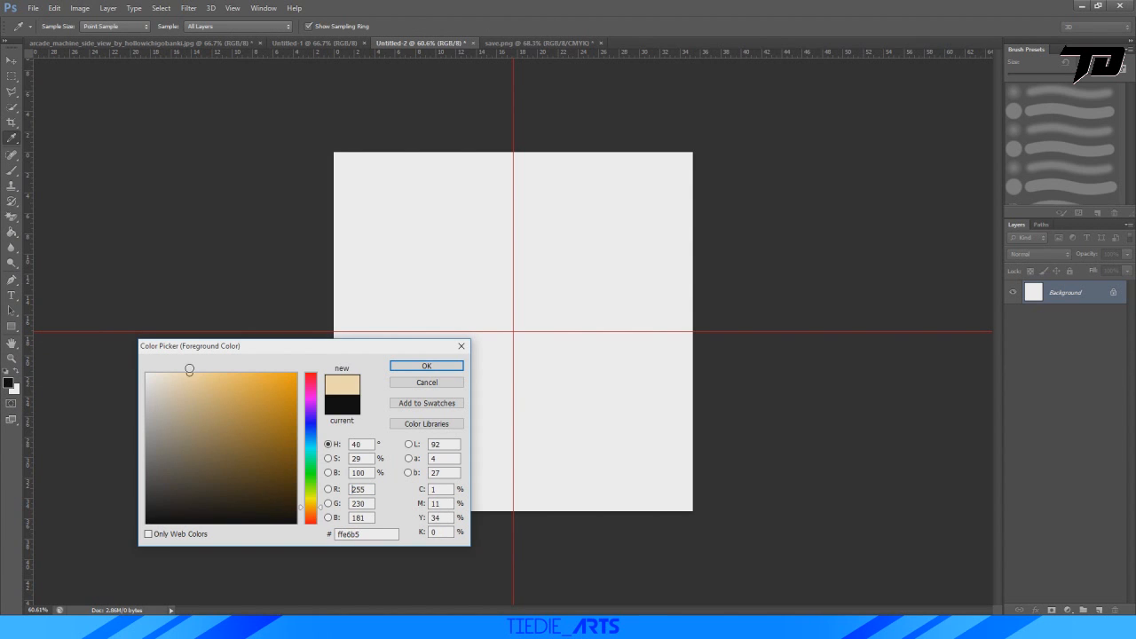
{"action": "left_click_drag", "start_coordinate": [191, 369], "coordinate": [185, 393]}
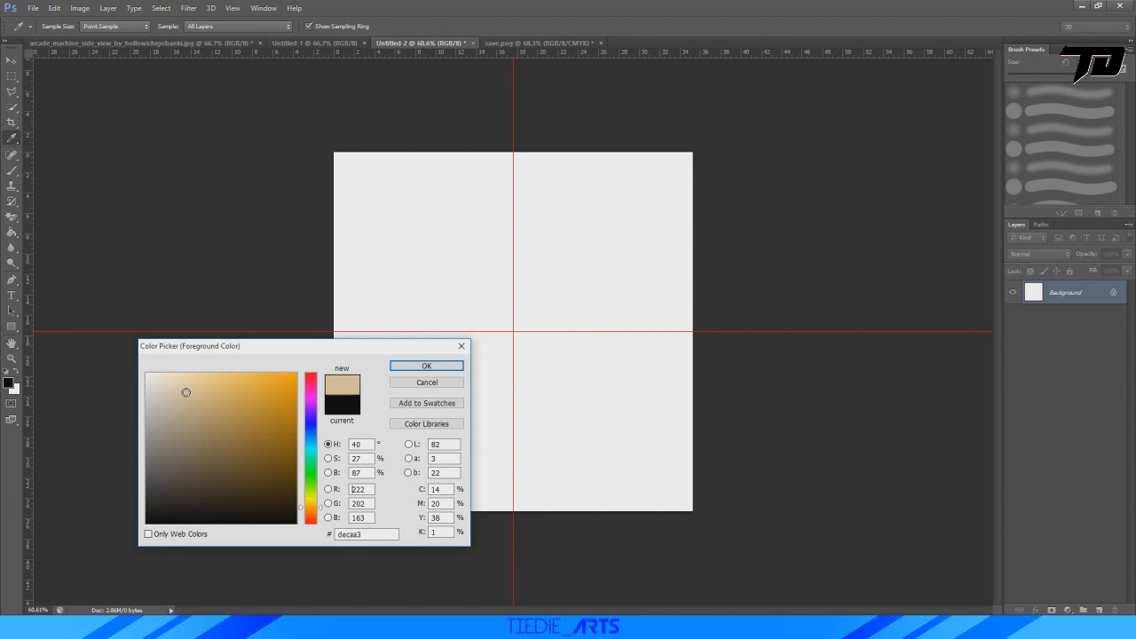
{"action": "left_click", "coordinate": [424, 366]}
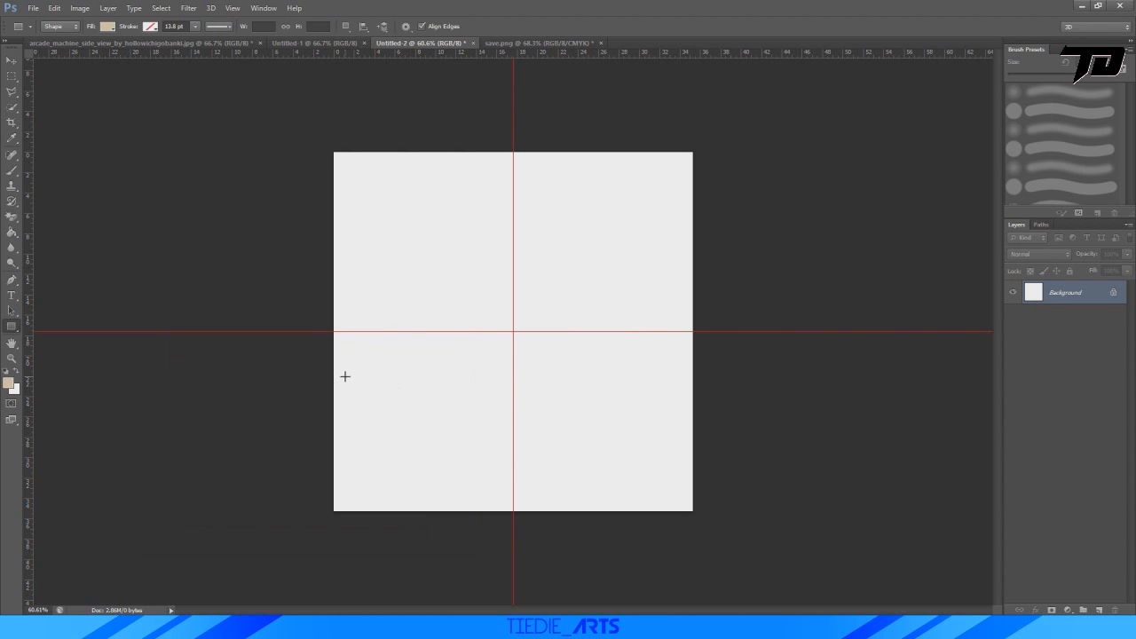
Draw a beige rectangle about 940 by 285 px across the canvas and centre it on the guides.
{"action": "left_click_drag", "start_coordinate": [346, 377], "coordinate": [682, 275]}
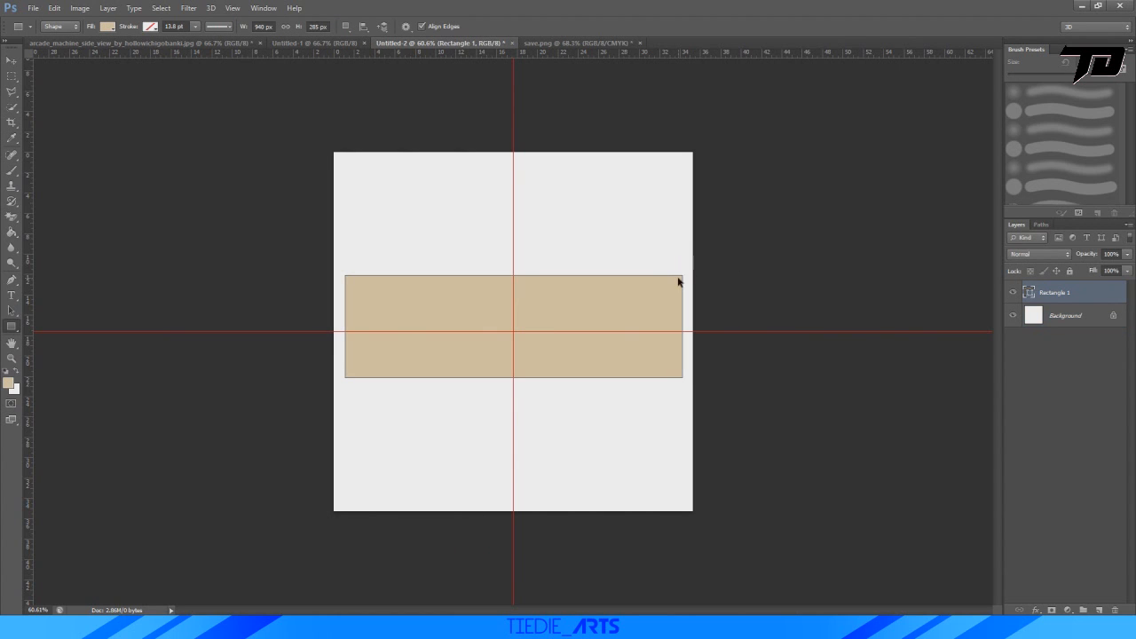
{"action": "key", "text": "ctrl+t"}
{"action": "left_click_drag", "start_coordinate": [584, 306], "coordinate": [586, 313]}
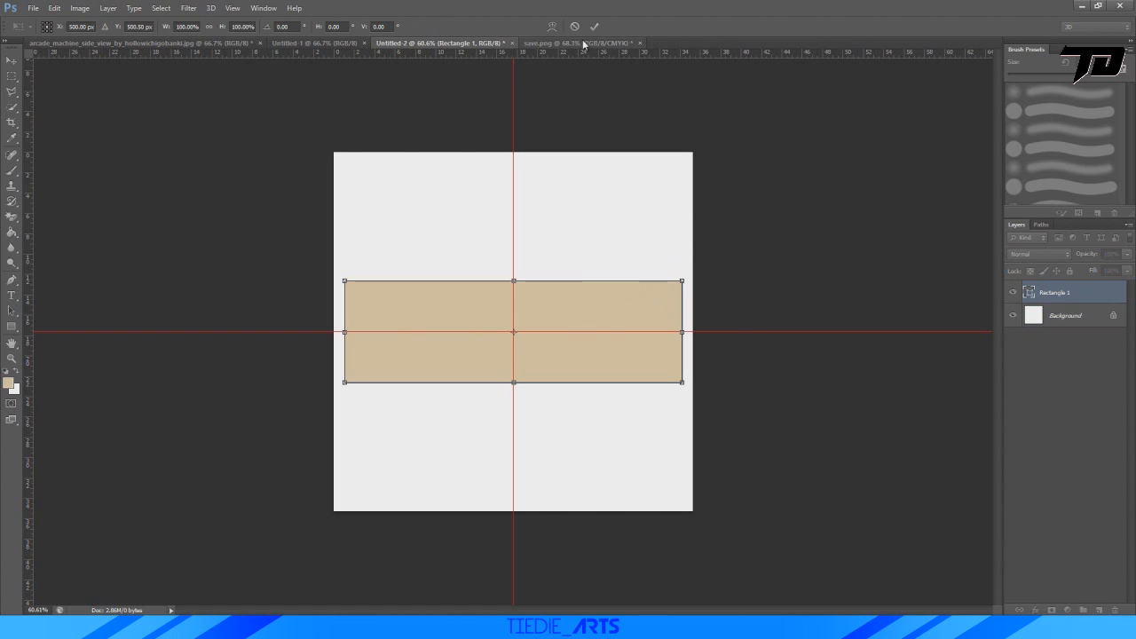
{"action": "left_click", "coordinate": [595, 26]}
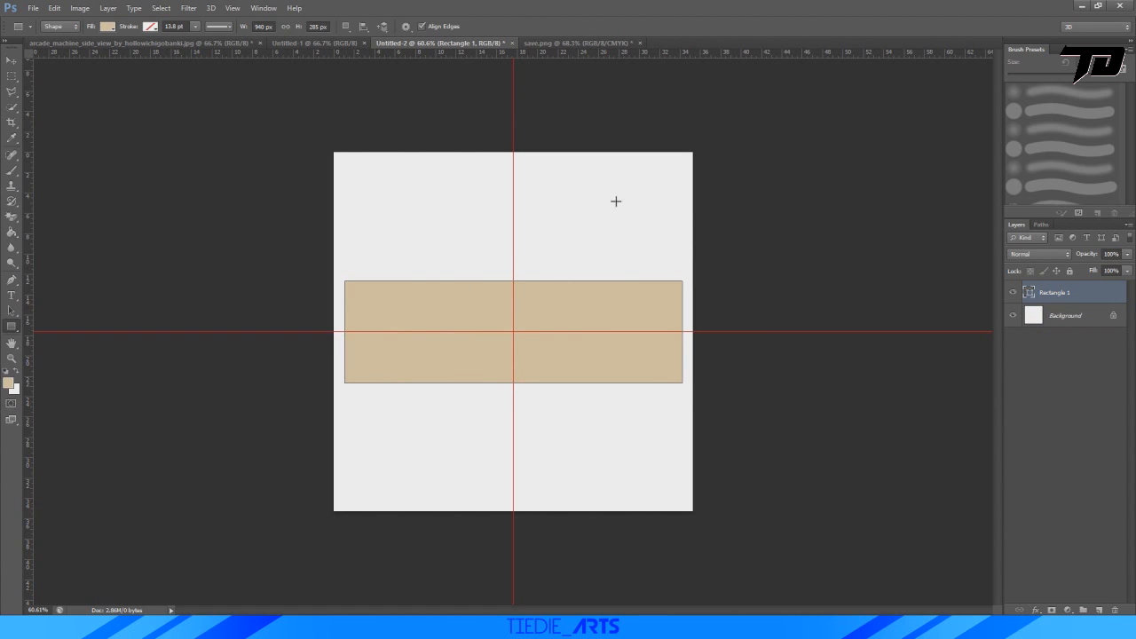
Reduce the beige rectangle's height to about 205 px by raising its lower edge.
{"action": "key", "text": "ctrl+t"}
{"action": "left_click_drag", "start_coordinate": [514, 383], "coordinate": [514, 353]}
{"action": "left_click", "coordinate": [595, 26]}
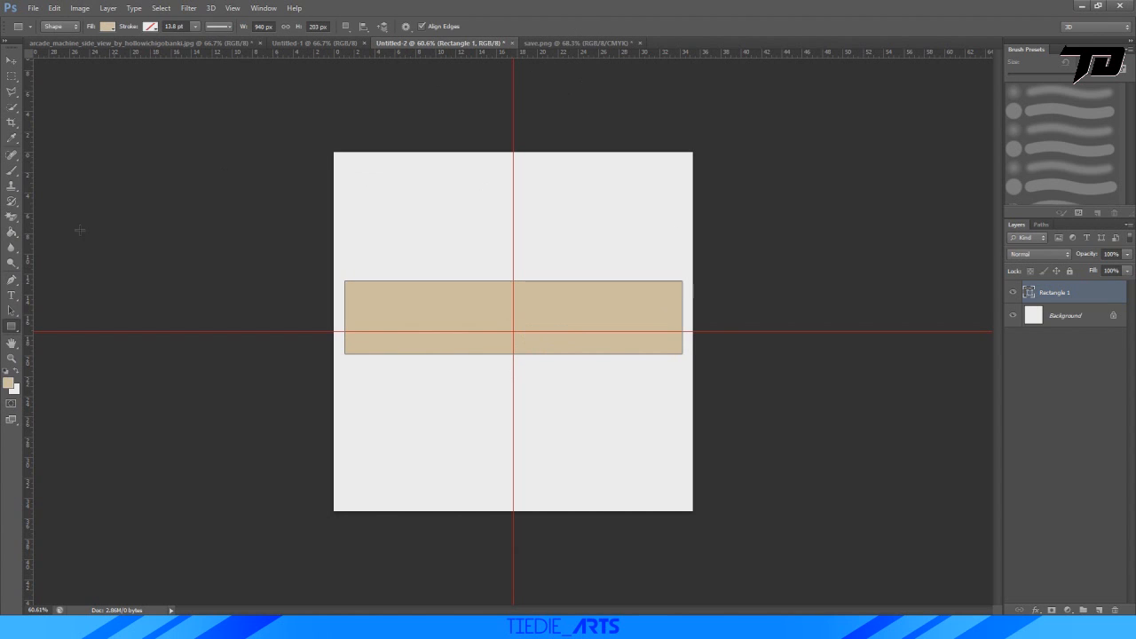
{"action": "left_click", "coordinate": [12, 294]}
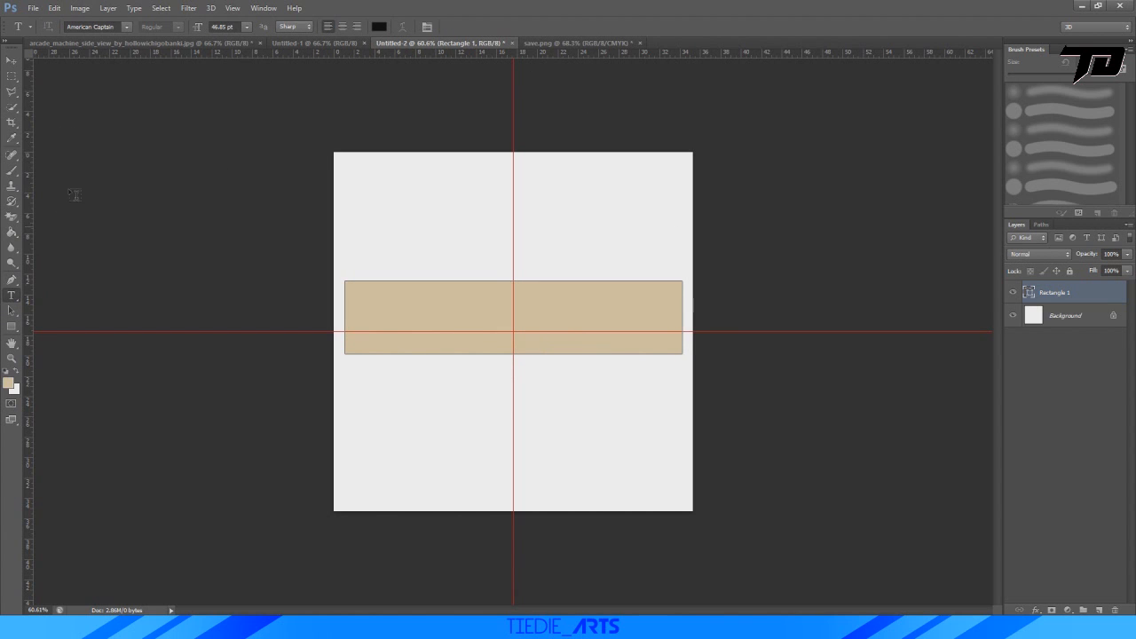
{"action": "left_click", "coordinate": [8, 383]}
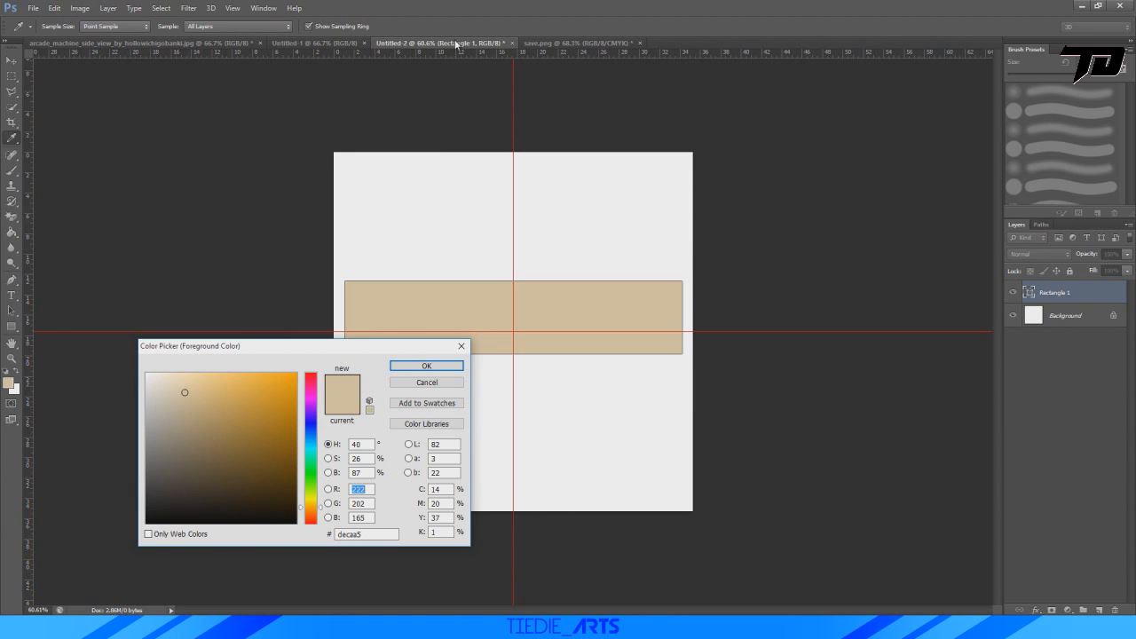
{"action": "left_click", "coordinate": [461, 345]}
{"action": "left_click", "coordinate": [548, 44]}
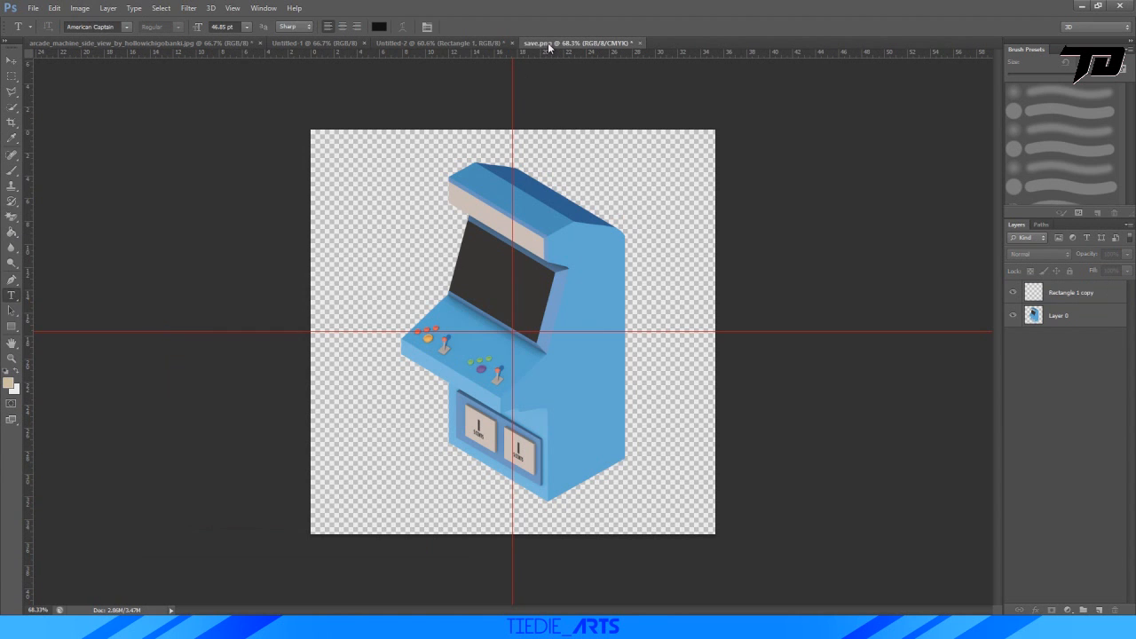
{"action": "left_click", "coordinate": [439, 43]}
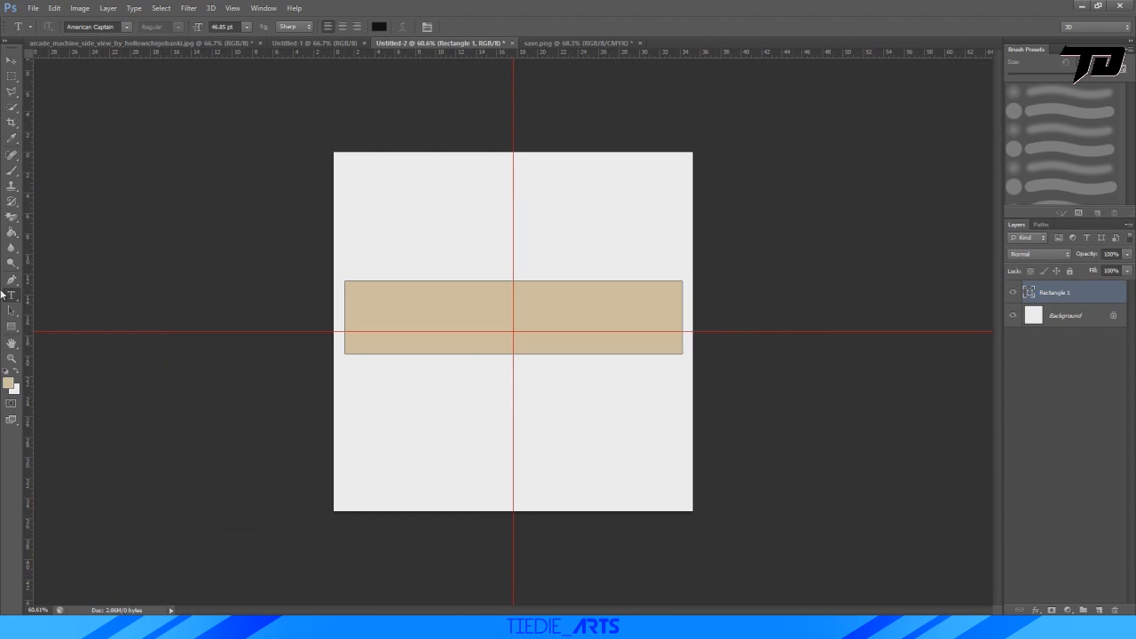
Set the foreground colour to coral red and add the text "PLAYER ONE" in American Captain above the beige rectangle.
{"action": "left_click", "coordinate": [10, 382]}
{"action": "left_click_drag", "start_coordinate": [312, 404], "coordinate": [252, 370]}
{"action": "left_click", "coordinate": [426, 365]}
{"action": "key", "text": "t"}
{"action": "left_click", "coordinate": [401, 197]}
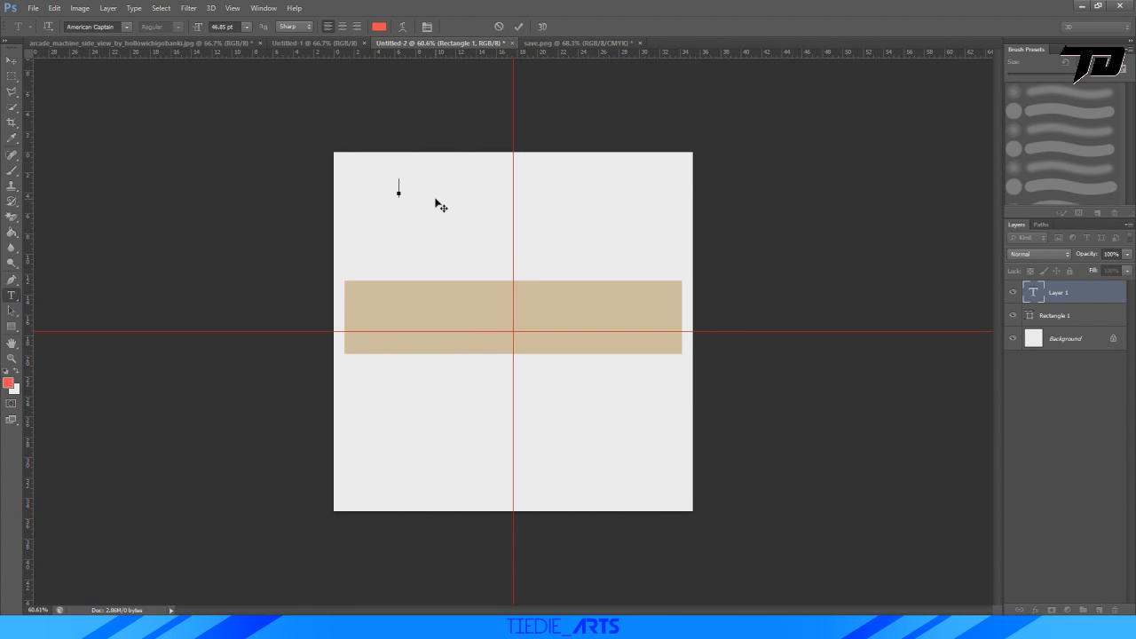
{"action": "type", "text": "PLAYER 0"}
{"action": "type", "text": "NE"}
{"action": "left_click", "coordinate": [518, 25]}
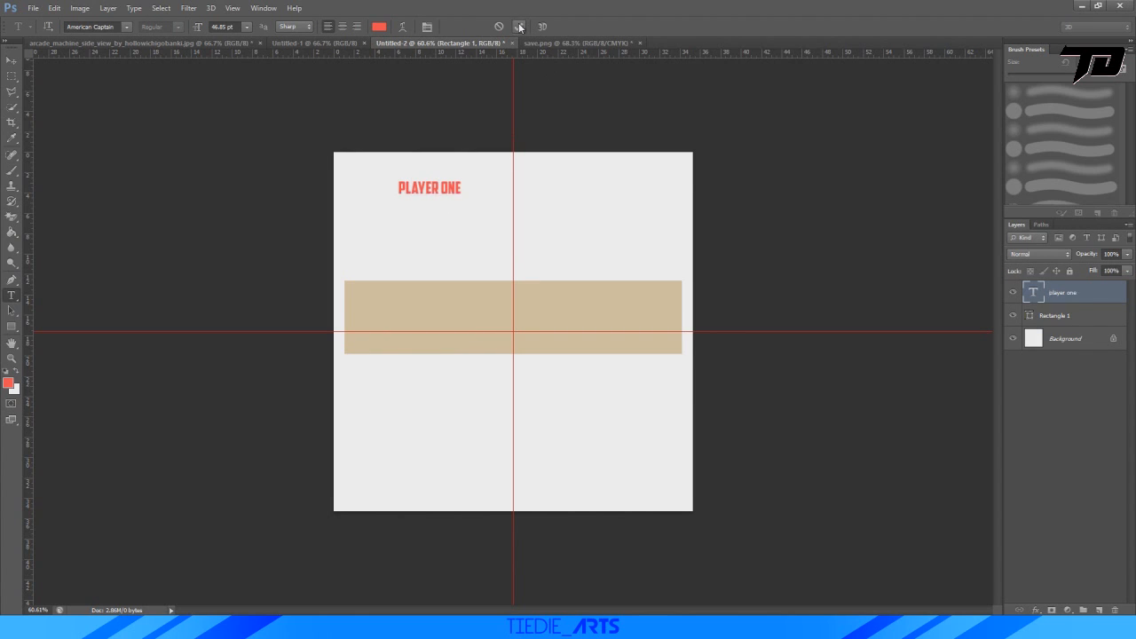
Enlarge the "PLAYER ONE" text to about 447% and place it over the middle of the beige rectangle.
{"action": "key", "text": "ctrl+t"}
{"action": "left_click_drag", "start_coordinate": [463, 197], "coordinate": [639, 299]}
{"action": "left_click_drag", "start_coordinate": [604, 212], "coordinate": [584, 318]}
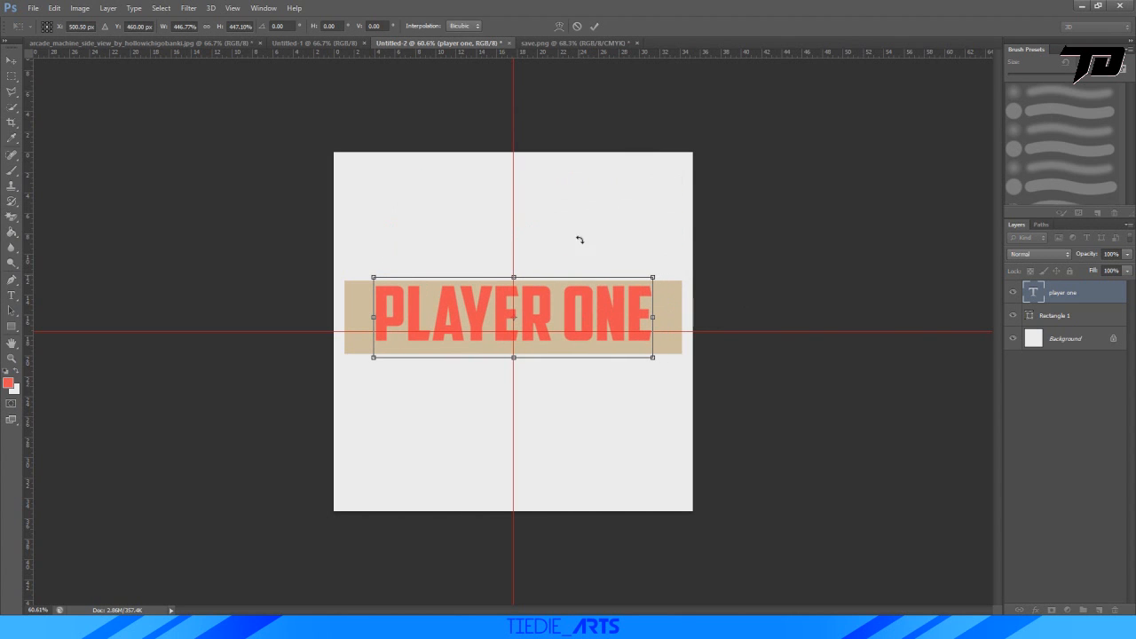
{"action": "left_click", "coordinate": [594, 25]}
Move the beige rectangle and the "PLAYER ONE" text down so both are centred on the horizontal guide.
{"action": "left_click", "coordinate": [1088, 317]}
{"action": "key", "text": "ctrl+t"}
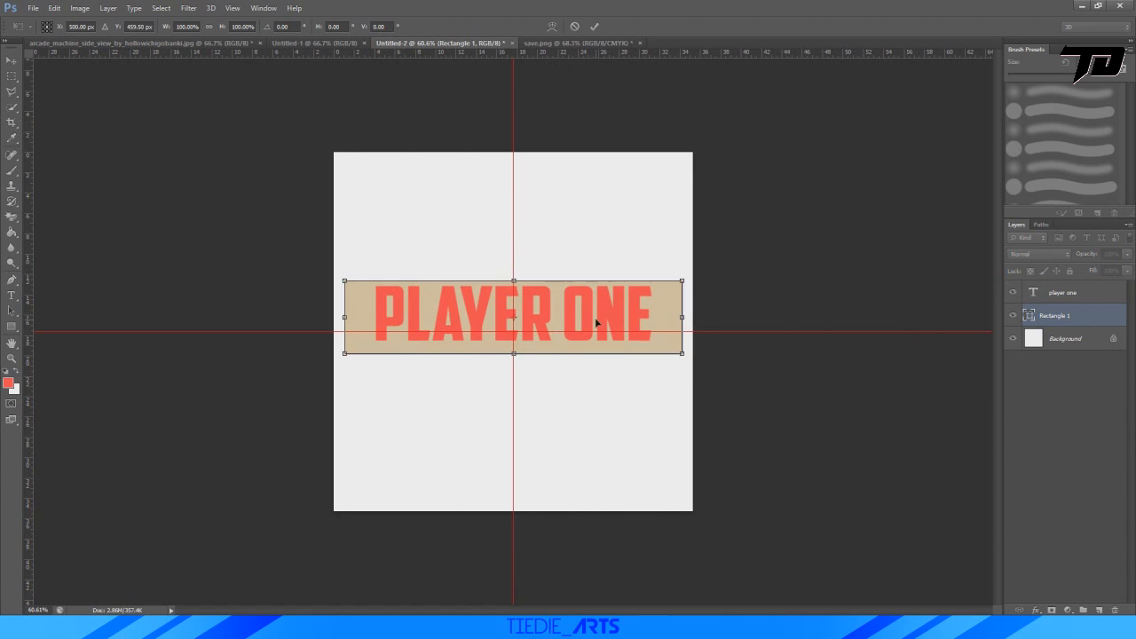
{"action": "left_click_drag", "start_coordinate": [598, 324], "coordinate": [599, 339]}
{"action": "left_click", "coordinate": [595, 27]}
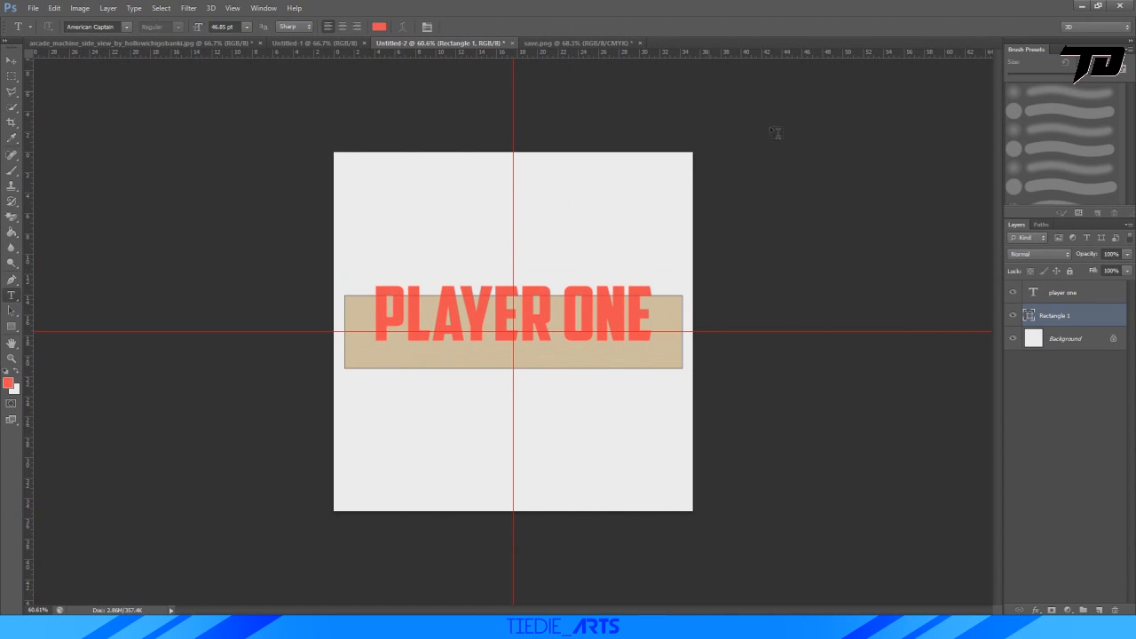
{"action": "left_click", "coordinate": [1087, 295]}
{"action": "key", "text": "ctrl+t"}
{"action": "left_click_drag", "start_coordinate": [612, 301], "coordinate": [613, 315]}
{"action": "left_click", "coordinate": [595, 27]}
Lower the "PLAYER ONE" text to Y 512 px so its letters sit centred in the rectangle, and merge both layers.
{"action": "scroll", "coordinate": [614, 231], "scroll_direction": "down", "scroll_amount": 1, "text": "alt"}
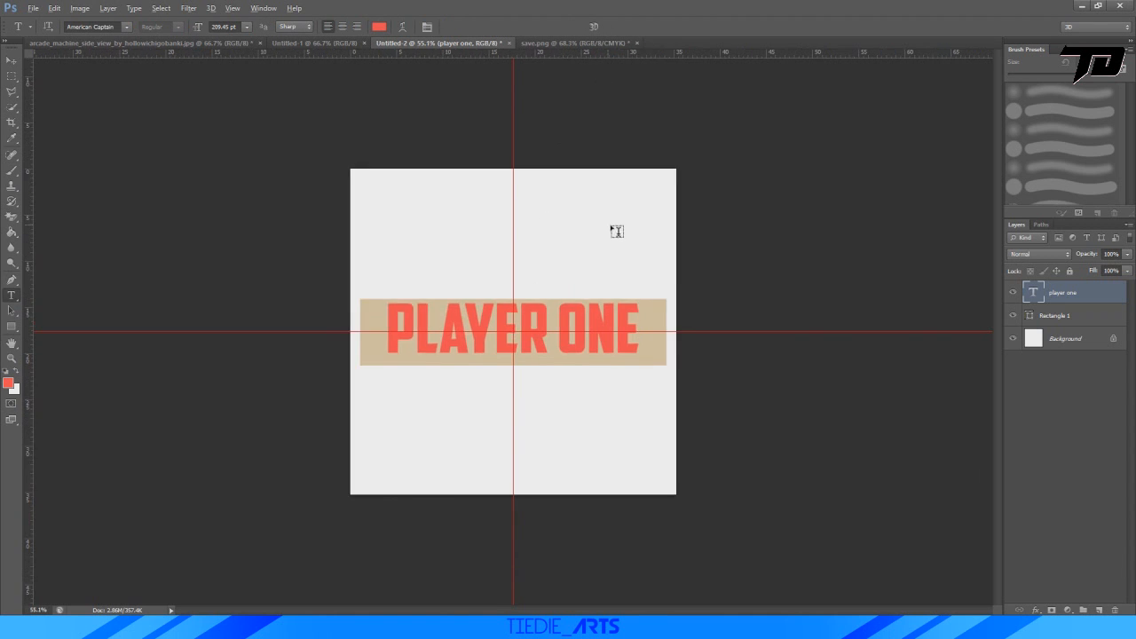
{"action": "scroll", "coordinate": [614, 231], "scroll_direction": "up", "scroll_amount": 1, "text": "alt"}
{"action": "key", "text": "ctrl+t"}
{"action": "scroll", "coordinate": [540, 401], "scroll_direction": "up", "scroll_amount": 3, "text": "alt"}
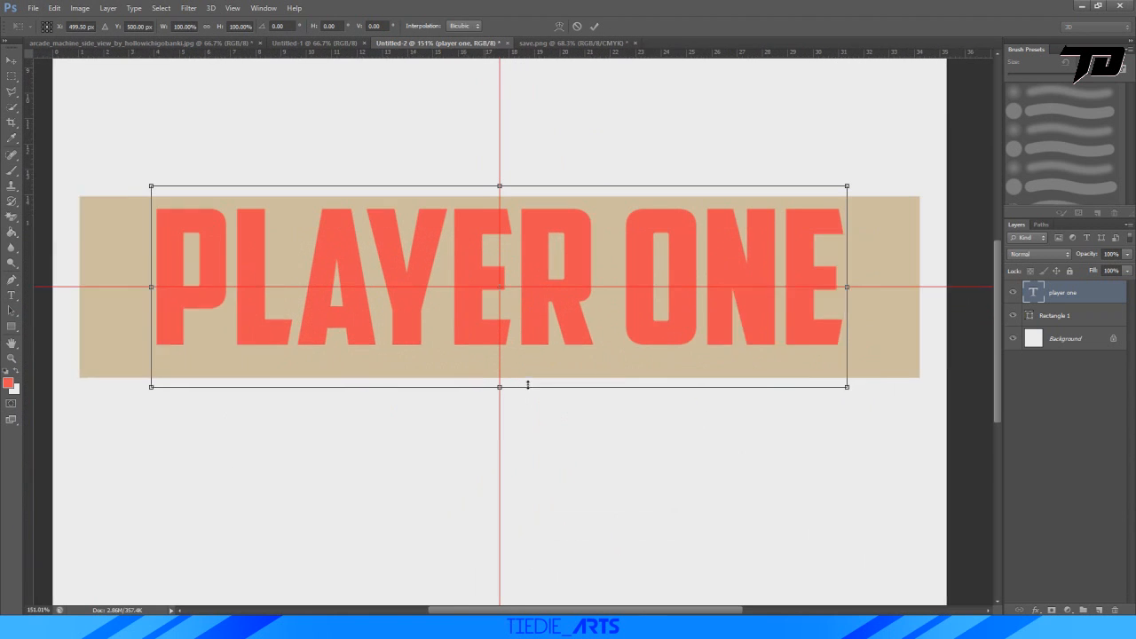
{"action": "left_click_drag", "start_coordinate": [557, 245], "coordinate": [554, 257]}
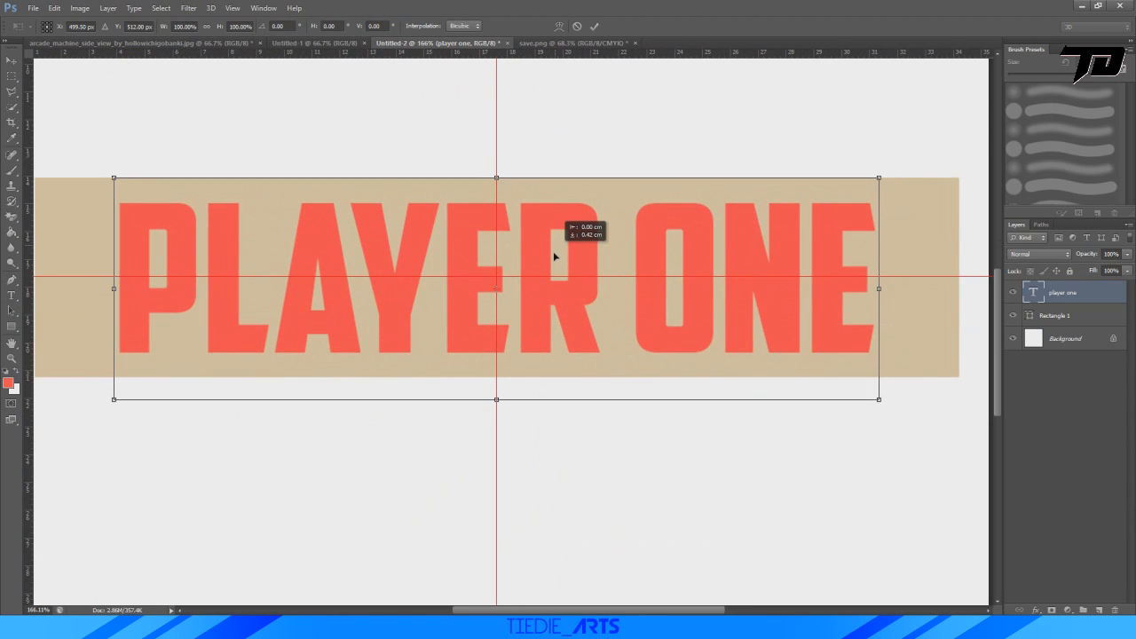
{"action": "left_click", "coordinate": [594, 28]}
{"action": "scroll", "coordinate": [598, 270], "scroll_direction": "down", "scroll_amount": 3, "text": "alt"}
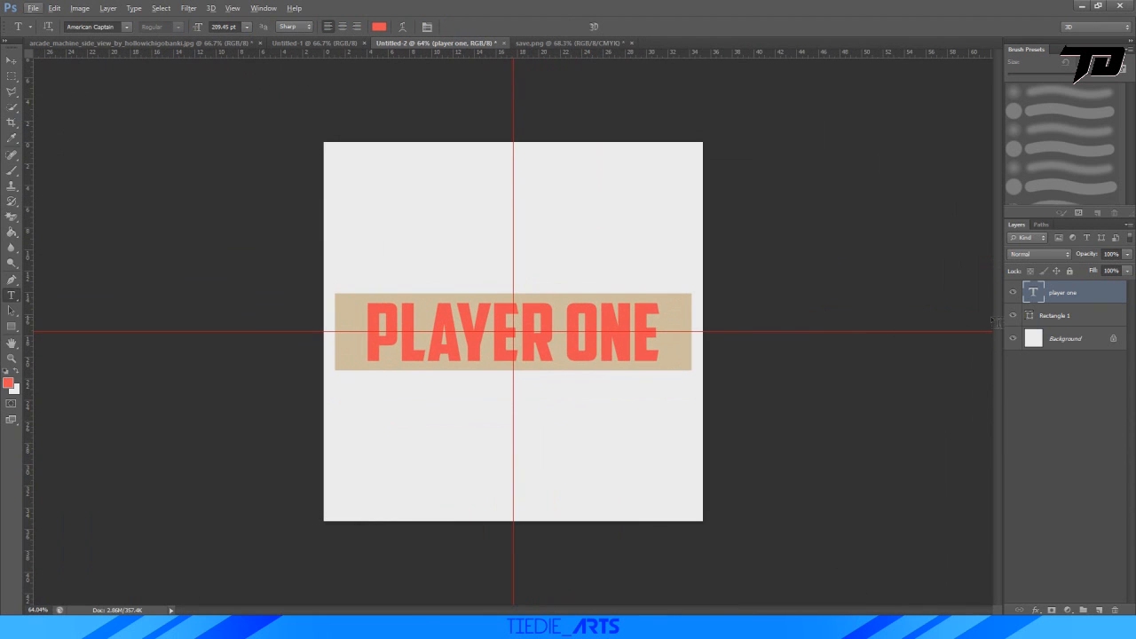
{"action": "left_click", "coordinate": [1059, 315], "text": "shift"}
{"action": "key", "text": "ctrl+e"}
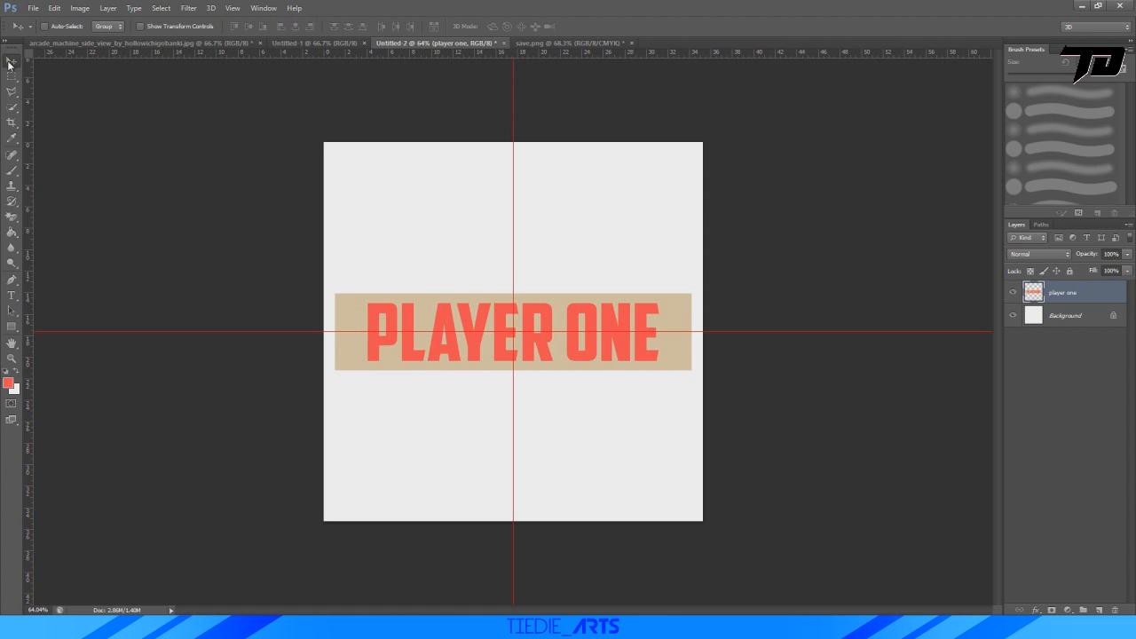
Copy the merged "player one" label into save.png, scale it to about 17% and place it on the control panel.
{"action": "key", "text": "v"}
{"action": "mouse_move", "coordinate": [484, 309]}
{"action": "left_mouse_down"}
{"action": "mouse_move", "coordinate": [616, 51]}
{"action": "mouse_move", "coordinate": [482, 341]}
{"action": "left_mouse_up"}
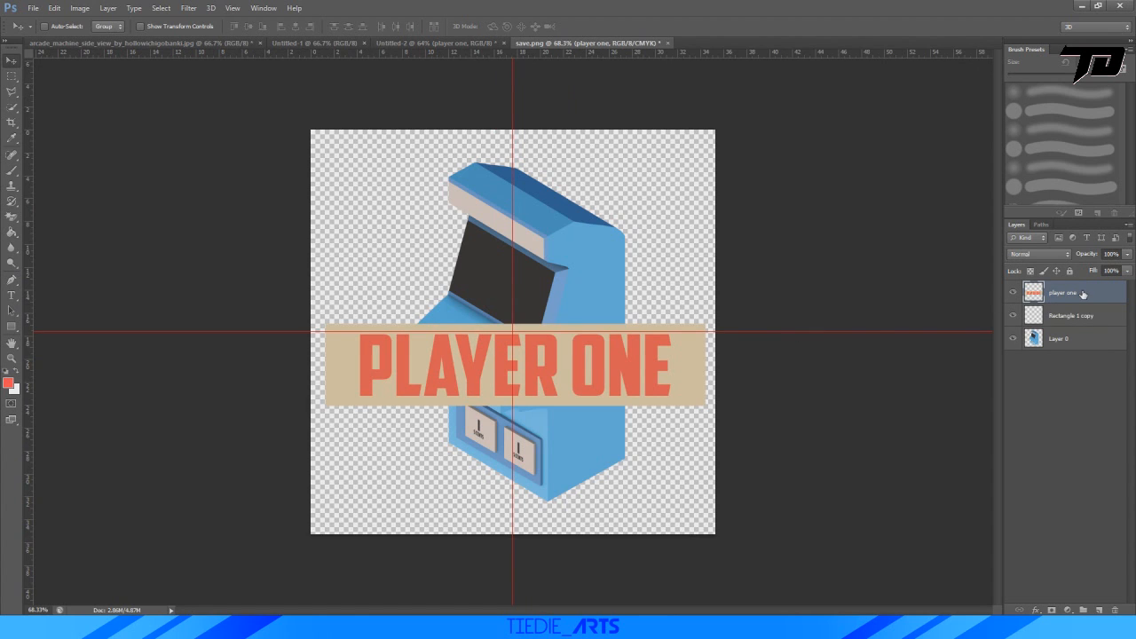
{"action": "key", "text": "ctrl+t"}
{"action": "left_click_drag", "start_coordinate": [705, 324], "coordinate": [475, 327], "text": "shift"}
{"action": "scroll", "coordinate": [475, 327], "scroll_direction": "up", "scroll_amount": 10, "text": "alt"}
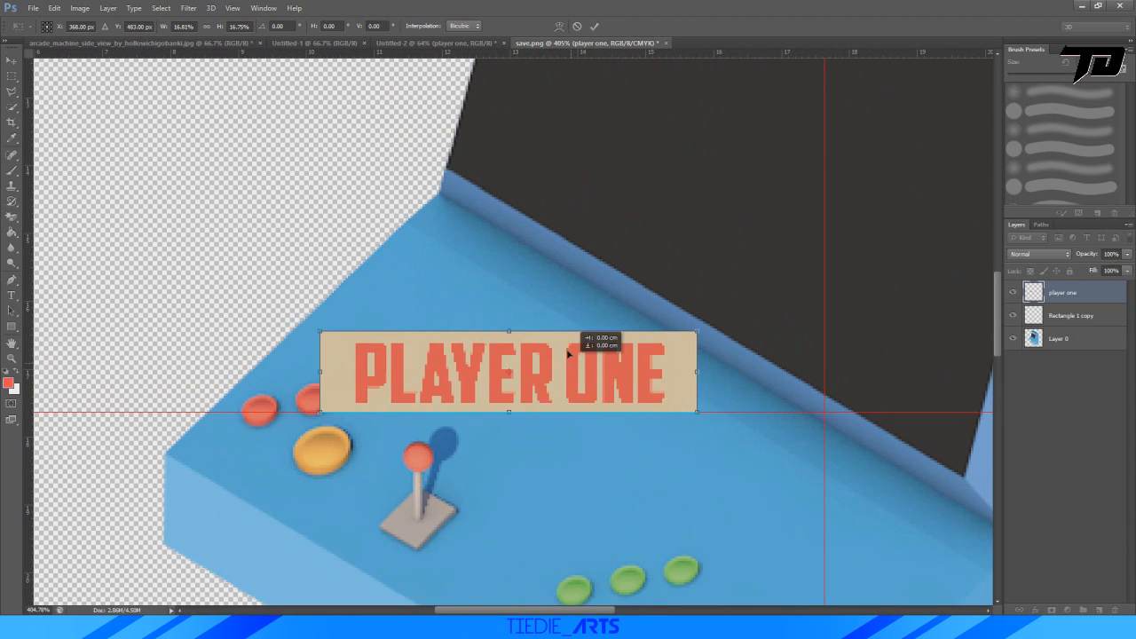
{"action": "left_click_drag", "start_coordinate": [568, 353], "coordinate": [562, 315]}
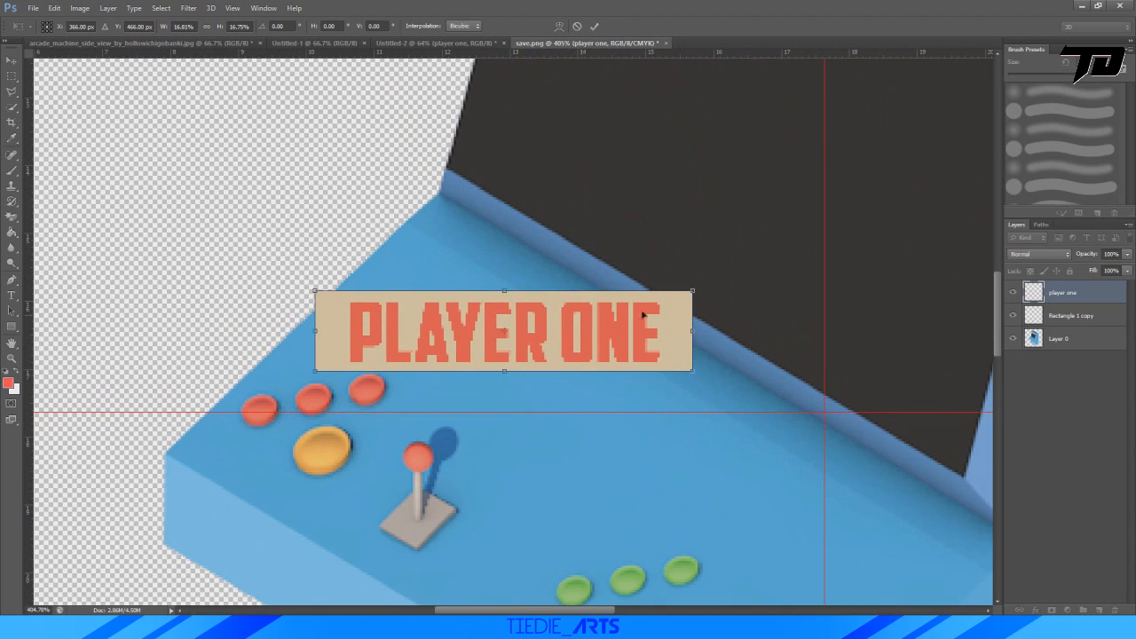
Scale the "PLAYER ONE" label to about 11.3%, rotate it about 29.4° and place it along the base of the arcade screen.
{"action": "left_click_drag", "start_coordinate": [696, 287], "coordinate": [573, 314], "text": "shift"}
{"action": "left_click_drag", "start_coordinate": [493, 334], "coordinate": [529, 304]}
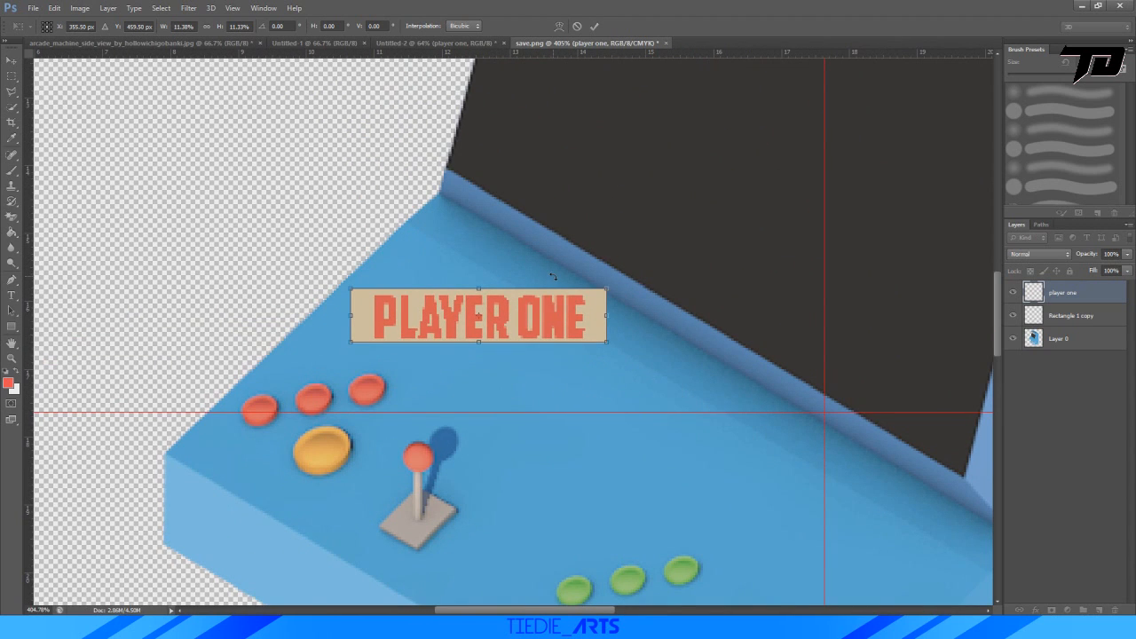
{"action": "left_click_drag", "start_coordinate": [578, 274], "coordinate": [600, 346]}
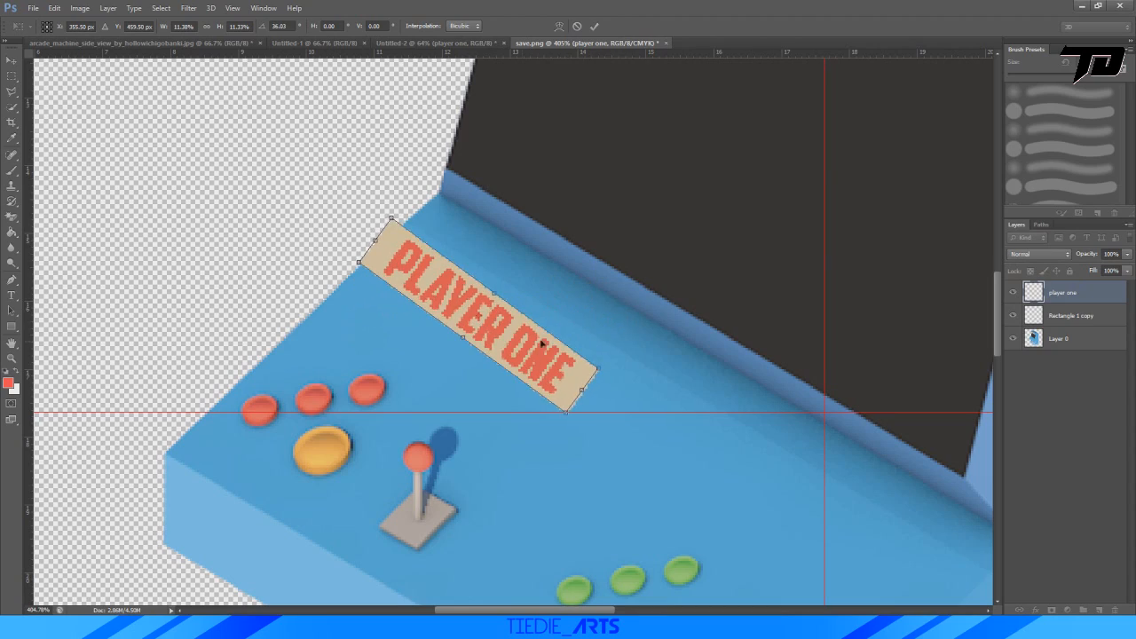
{"action": "left_click_drag", "start_coordinate": [516, 341], "coordinate": [576, 329]}
{"action": "left_click_drag", "start_coordinate": [635, 292], "coordinate": [632, 281]}
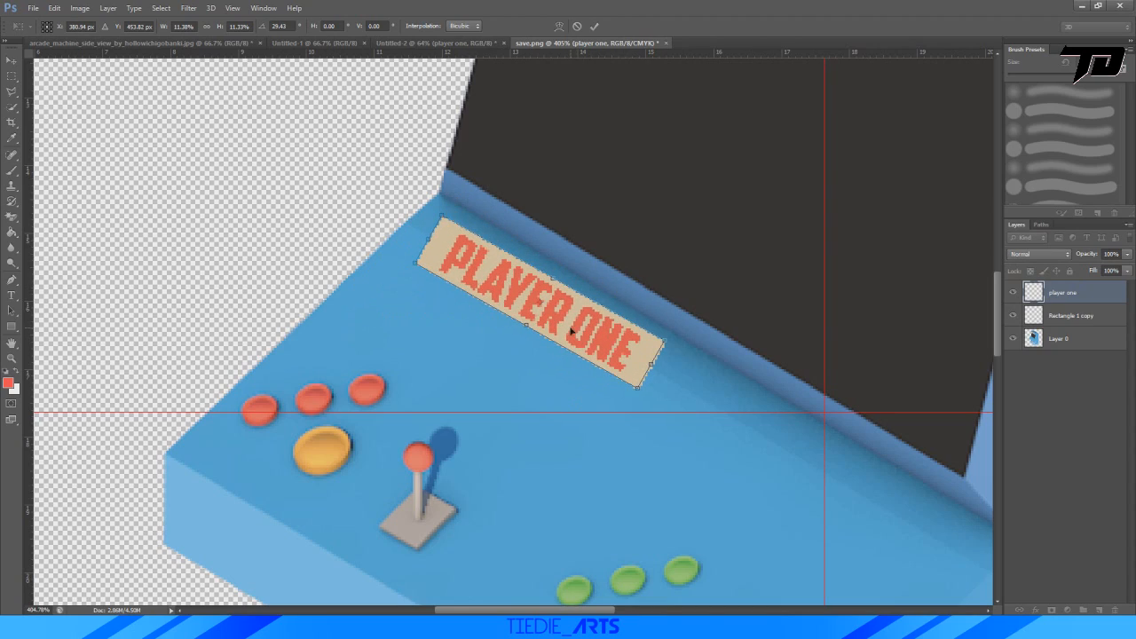
{"action": "left_click_drag", "start_coordinate": [570, 332], "coordinate": [511, 326]}
{"action": "scroll", "coordinate": [568, 242], "scroll_direction": "up", "scroll_amount": 8, "text": "alt"}
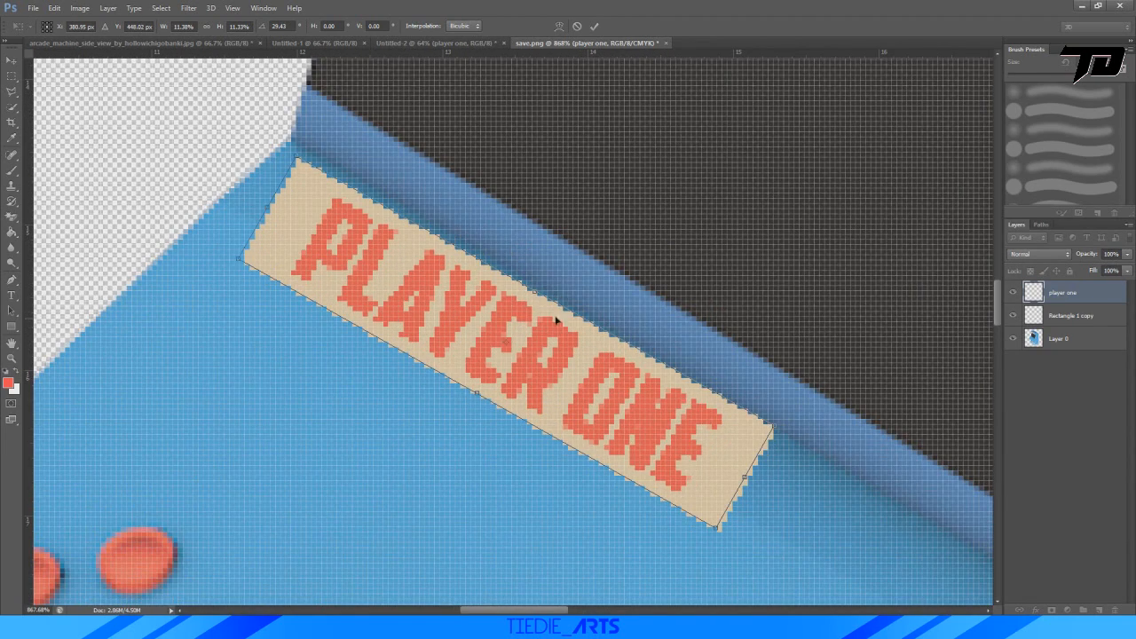
Move the "PLAYER ONE" label to the control panel's front edge and rotate it to about 31.7° to follow that edge.
{"action": "left_click_drag", "start_coordinate": [675, 296], "coordinate": [655, 340]}
{"action": "left_click_drag", "start_coordinate": [586, 395], "coordinate": [504, 448]}
{"action": "left_click_drag", "start_coordinate": [557, 362], "coordinate": [566, 397]}
{"action": "left_click_drag", "start_coordinate": [343, 305], "coordinate": [322, 335]}
{"action": "scroll", "coordinate": [329, 330], "scroll_direction": "down", "scroll_amount": 6, "text": "alt"}
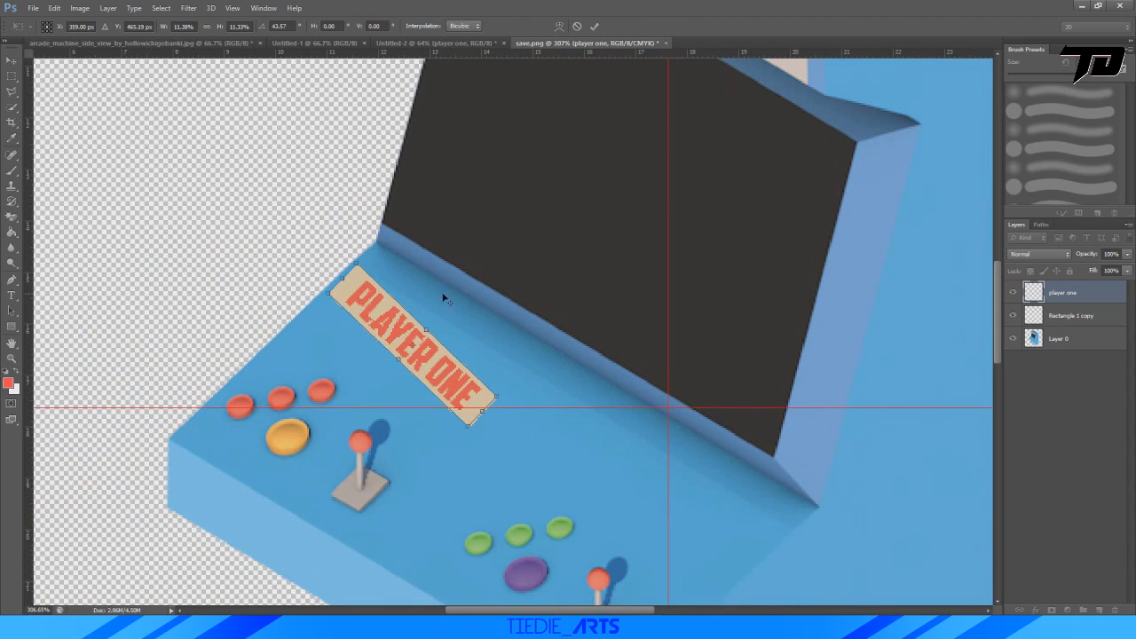
{"action": "left_click_drag", "start_coordinate": [492, 340], "coordinate": [488, 328]}
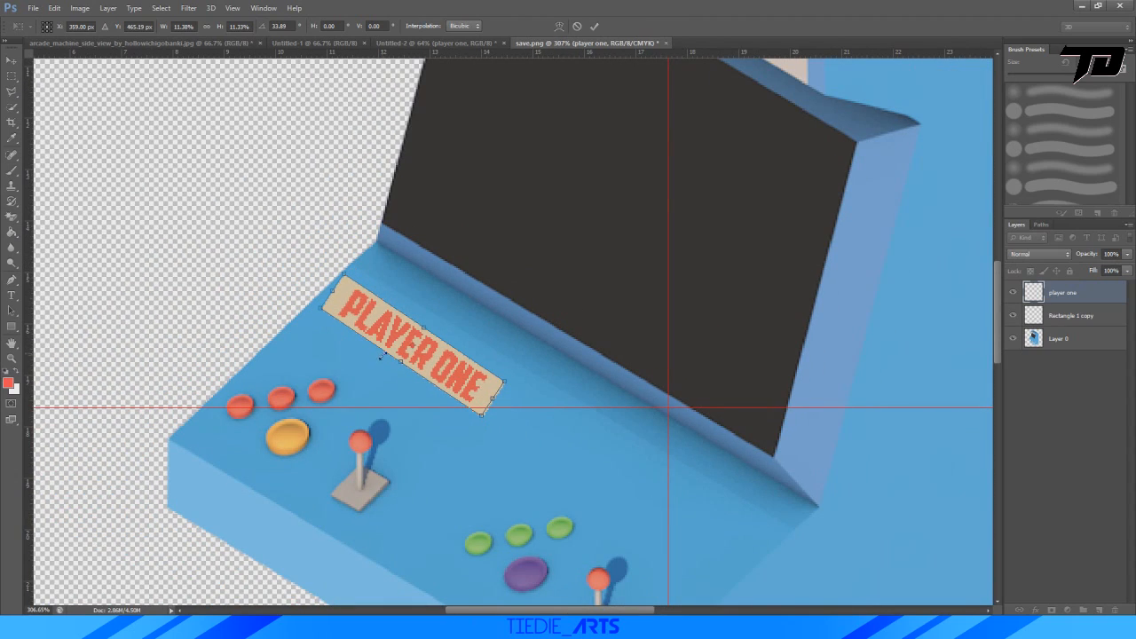
{"action": "left_click_drag", "start_coordinate": [401, 342], "coordinate": [270, 477]}
{"action": "scroll", "coordinate": [391, 498], "scroll_direction": "up", "scroll_amount": 4, "text": "alt"}
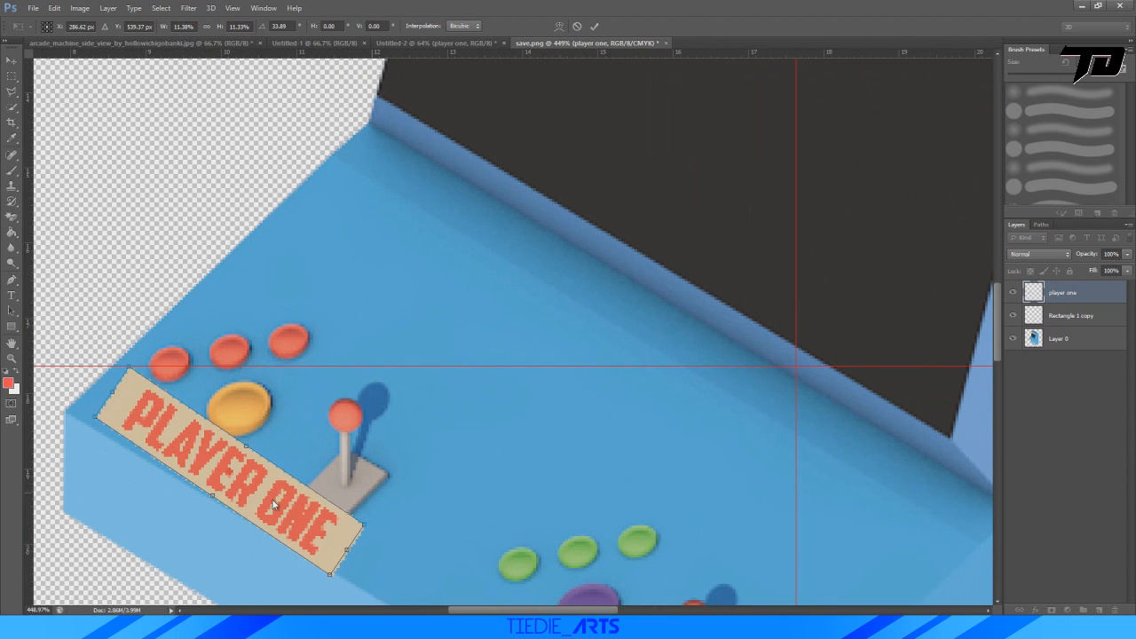
{"action": "left_click_drag", "start_coordinate": [357, 475], "coordinate": [358, 453]}
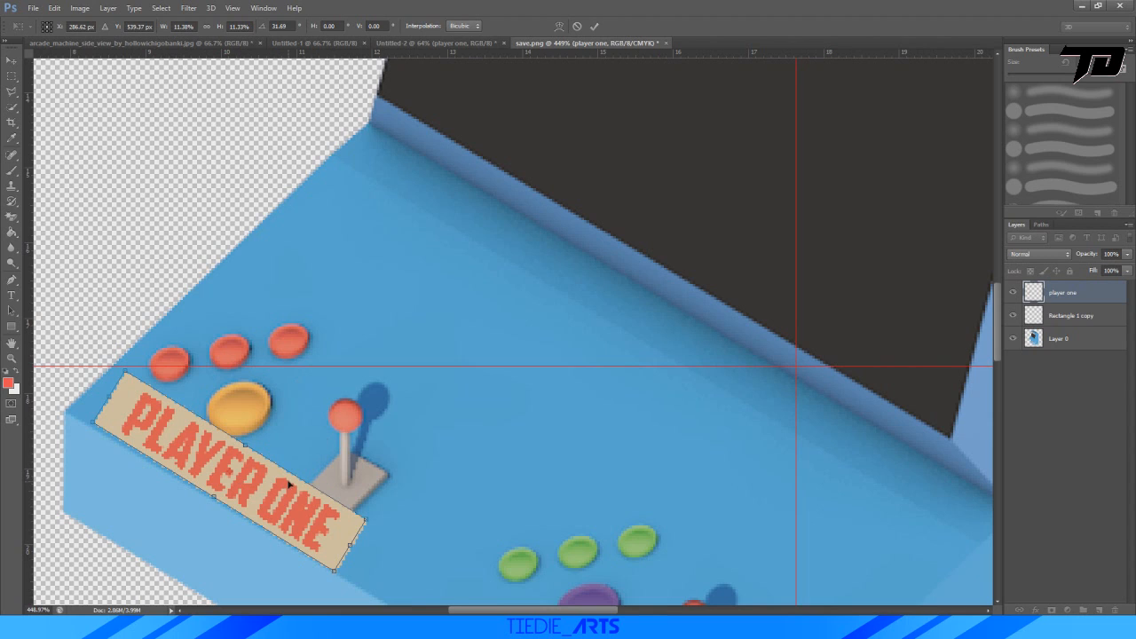
Skew the "PLAYER ONE" label horizontally by about -14.8° to match the control panel's perspective, and apply the transform.
{"action": "right_click", "coordinate": [253, 490]}
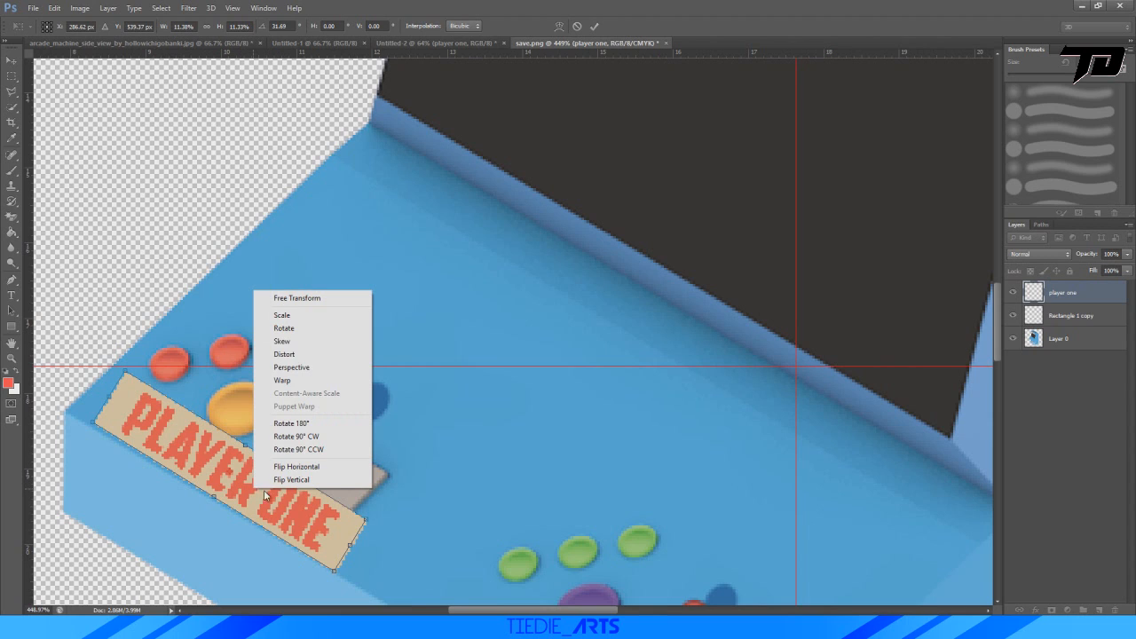
{"action": "left_click", "coordinate": [297, 343]}
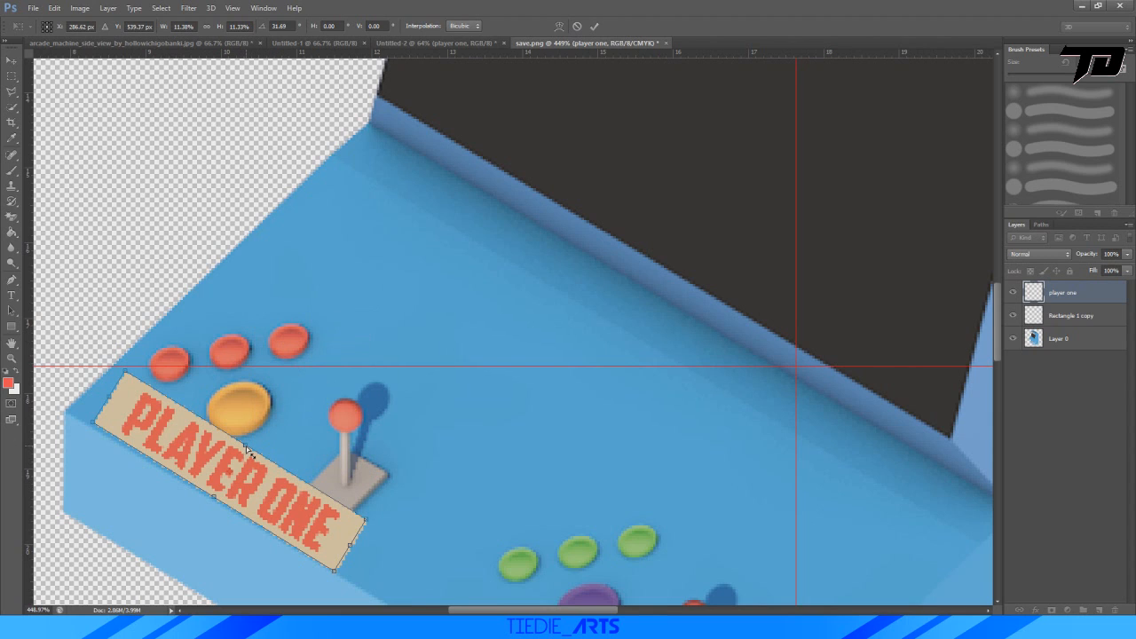
{"action": "left_click_drag", "start_coordinate": [248, 451], "coordinate": [259, 458]}
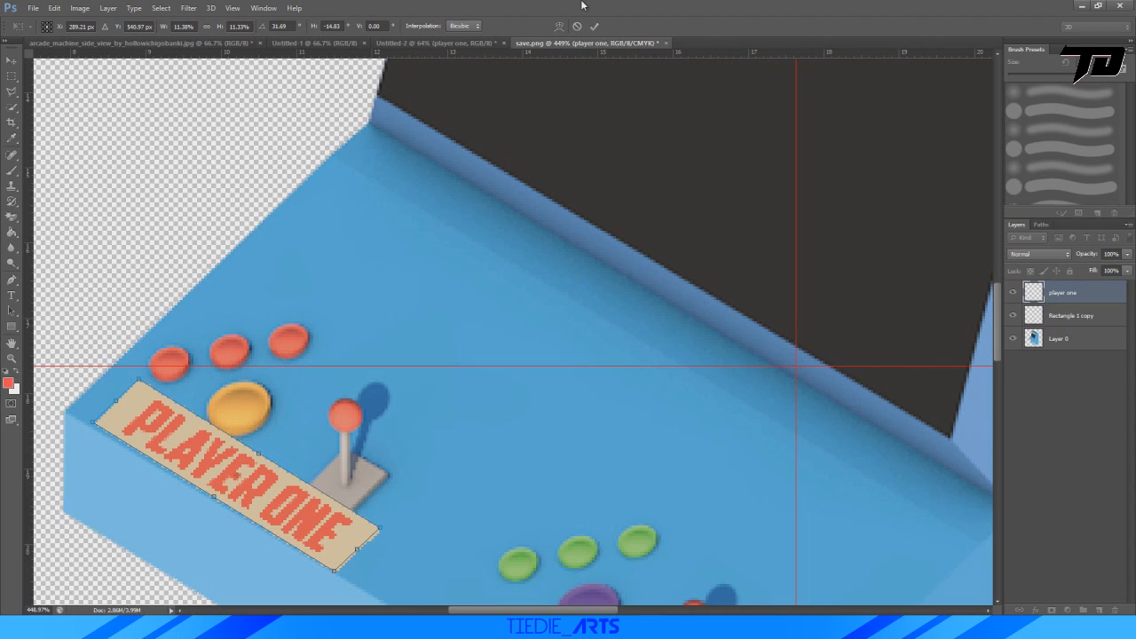
{"action": "left_click", "coordinate": [595, 27]}
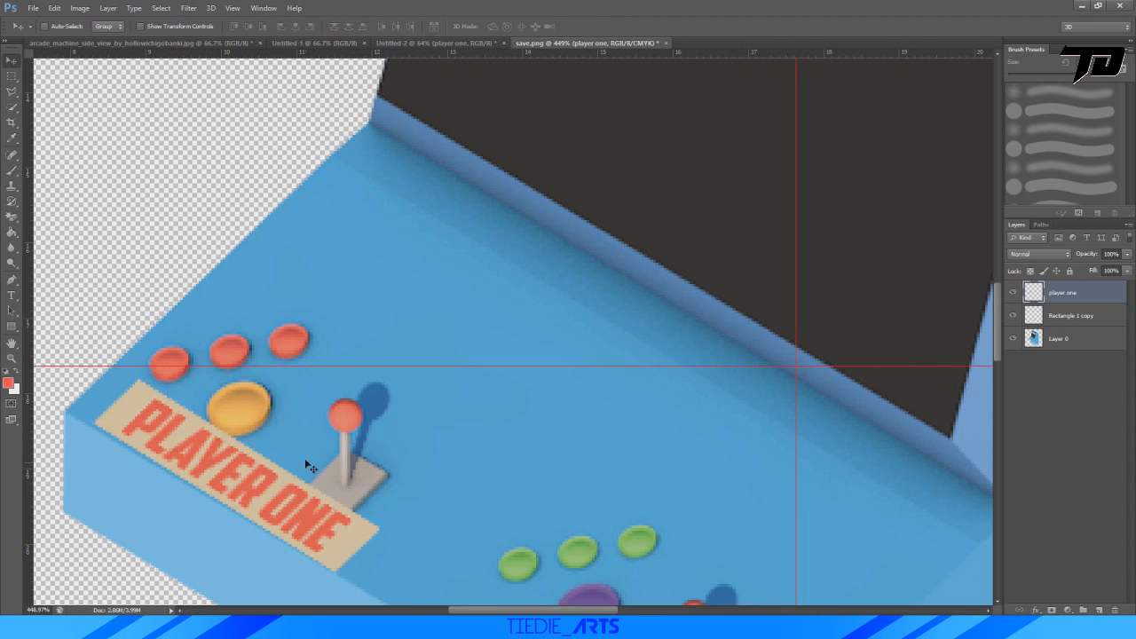
Move the skewed label from the front edge up to just below the screen and fine-tune its rotation.
{"action": "key", "text": "ctrl+t"}
{"action": "left_click_drag", "start_coordinate": [270, 503], "coordinate": [467, 293]}
{"action": "left_click_drag", "start_coordinate": [605, 325], "coordinate": [607, 322]}
{"action": "left_click", "coordinate": [597, 27]}
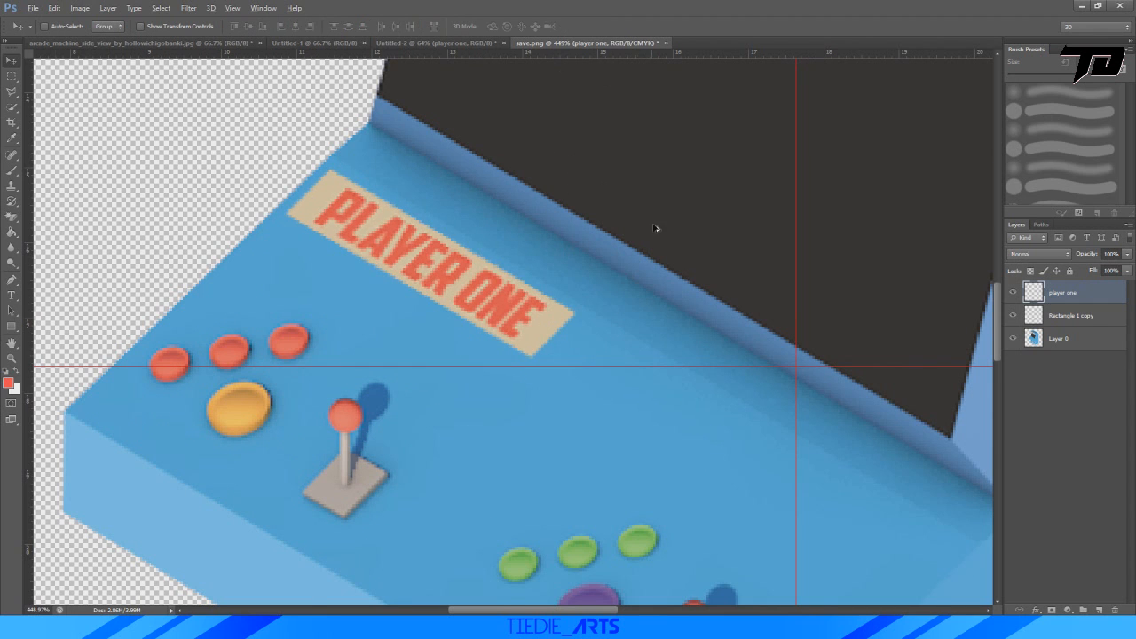
Nudge the "PLAYER ONE" label to X 360 px, Y 463.5 px on the control panel.
{"action": "scroll", "coordinate": [662, 258], "scroll_direction": "down", "scroll_amount": 3, "text": "alt"}
{"action": "scroll", "coordinate": [657, 271], "scroll_direction": "up", "scroll_amount": 3, "text": "alt"}
{"action": "key", "text": "ctrl+t"}
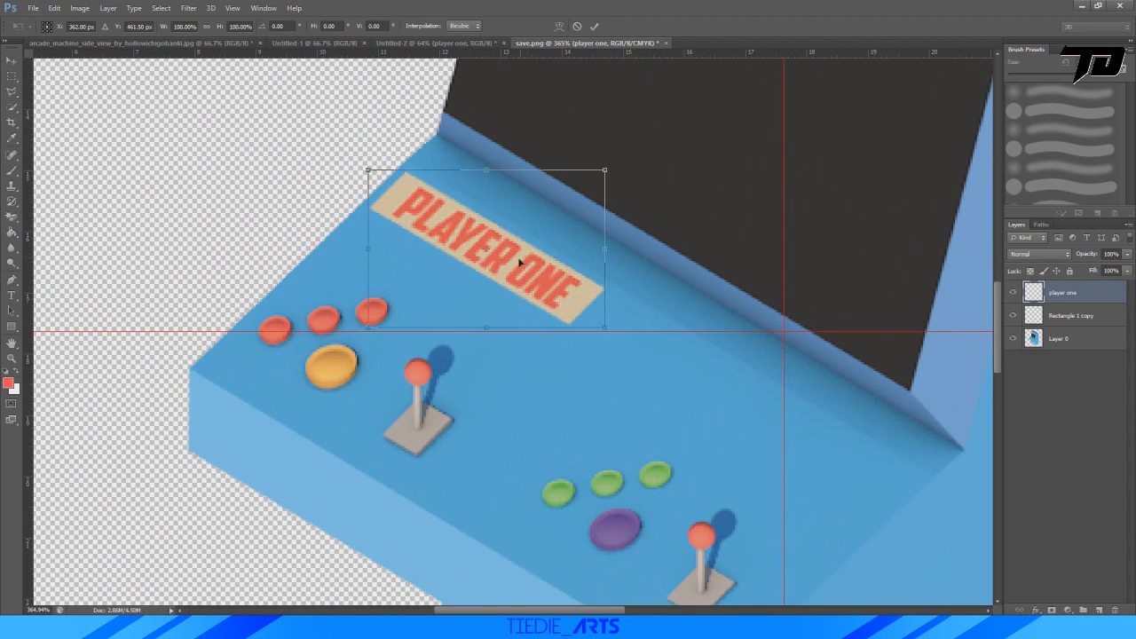
{"action": "left_click_drag", "start_coordinate": [521, 264], "coordinate": [518, 263]}
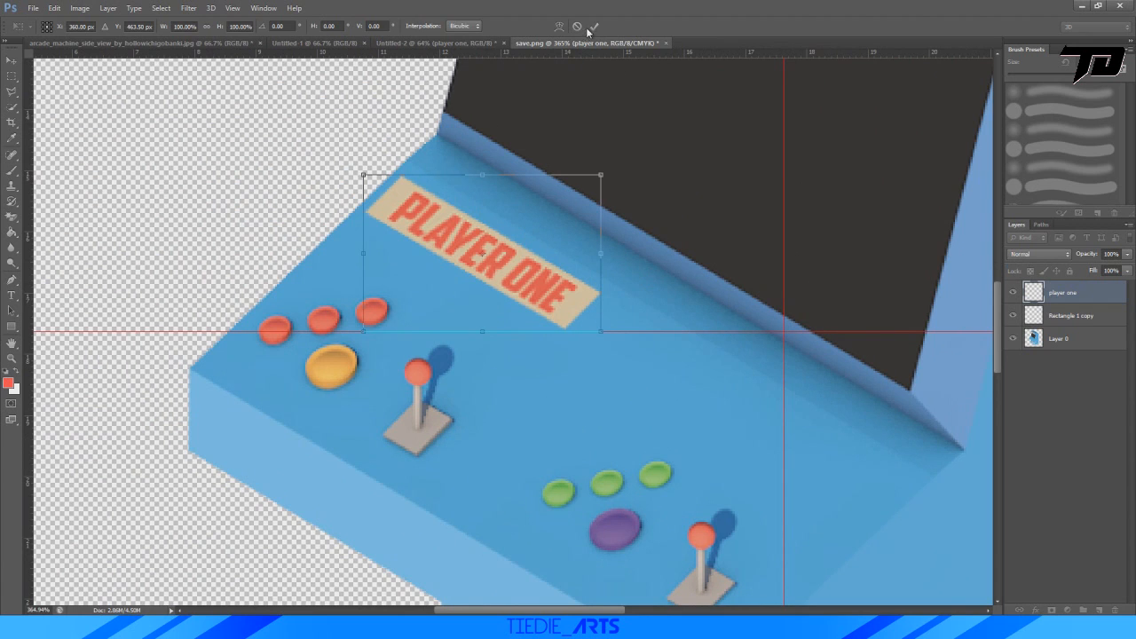
{"action": "left_click", "coordinate": [594, 27]}
{"action": "scroll", "coordinate": [677, 355], "scroll_direction": "down", "scroll_amount": 5, "text": "alt"}
{"action": "scroll", "coordinate": [609, 352], "scroll_direction": "up", "scroll_amount": 1, "text": "alt"}
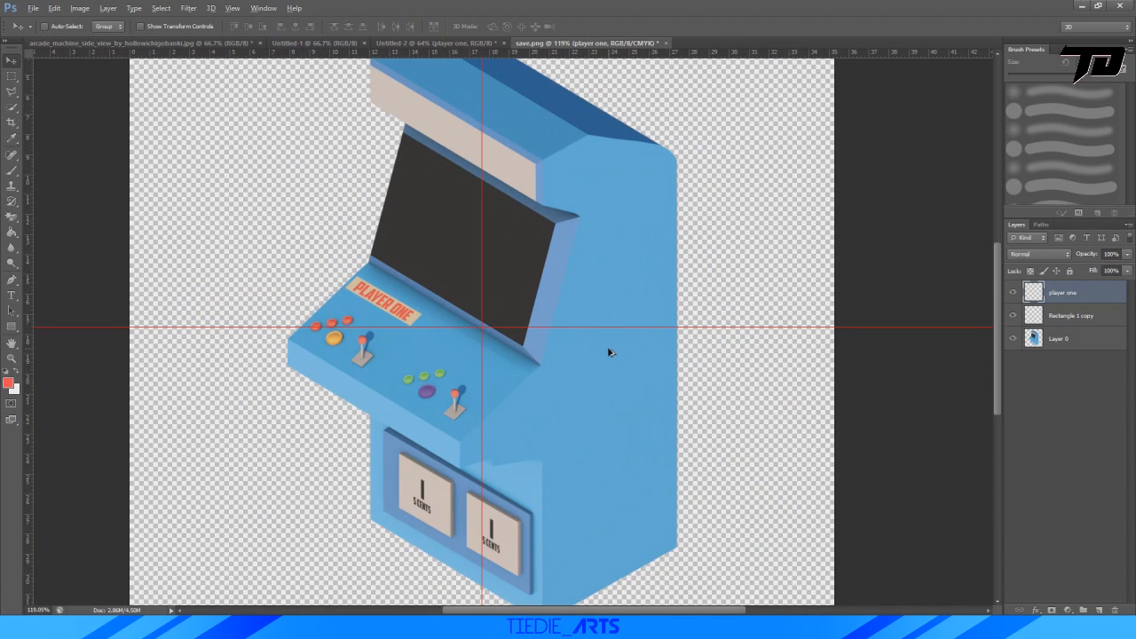
In Untitled-2, sample the beige, select the label layer's pixels and paint over the "PLAYER ONE" lettering, then deselect.
{"action": "left_click", "coordinate": [429, 43]}
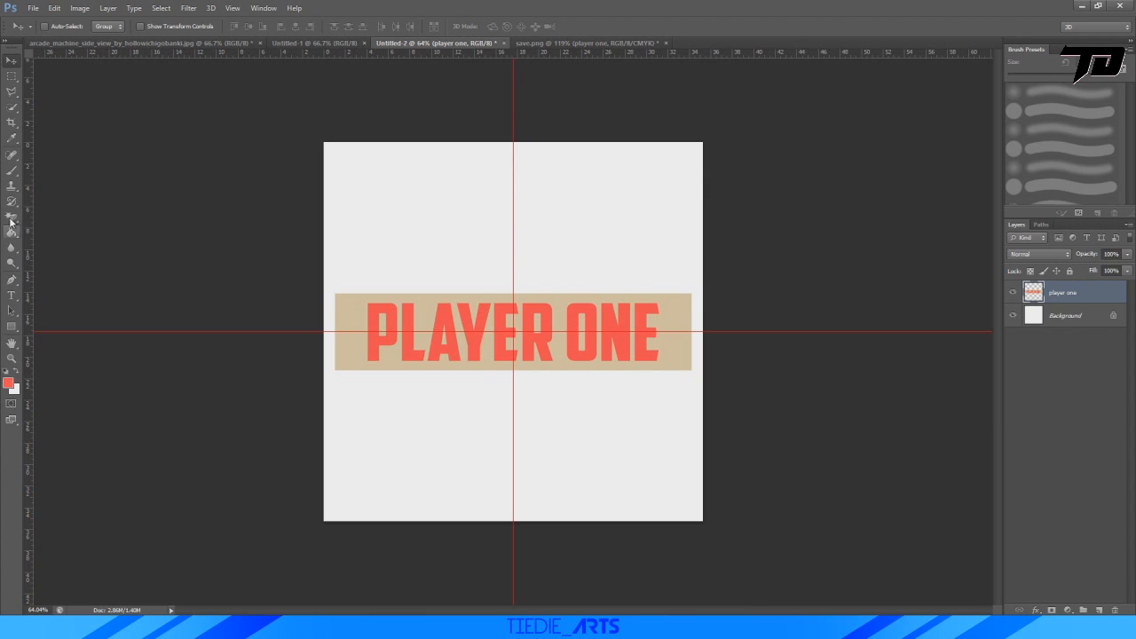
{"action": "left_click", "coordinate": [11, 76]}
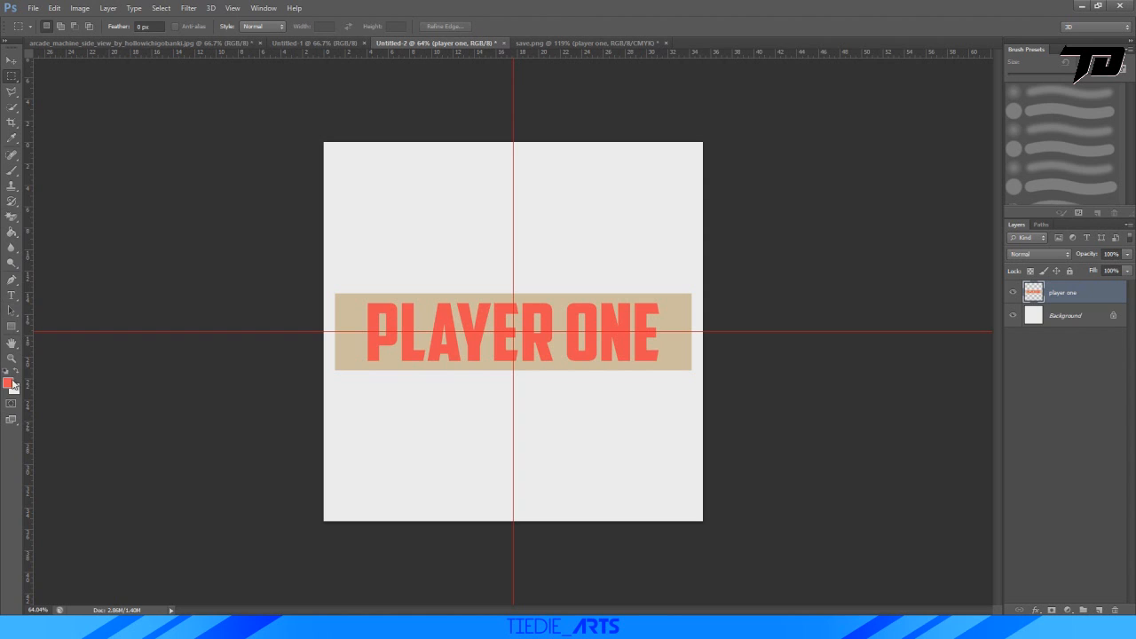
{"action": "left_click", "coordinate": [12, 138]}
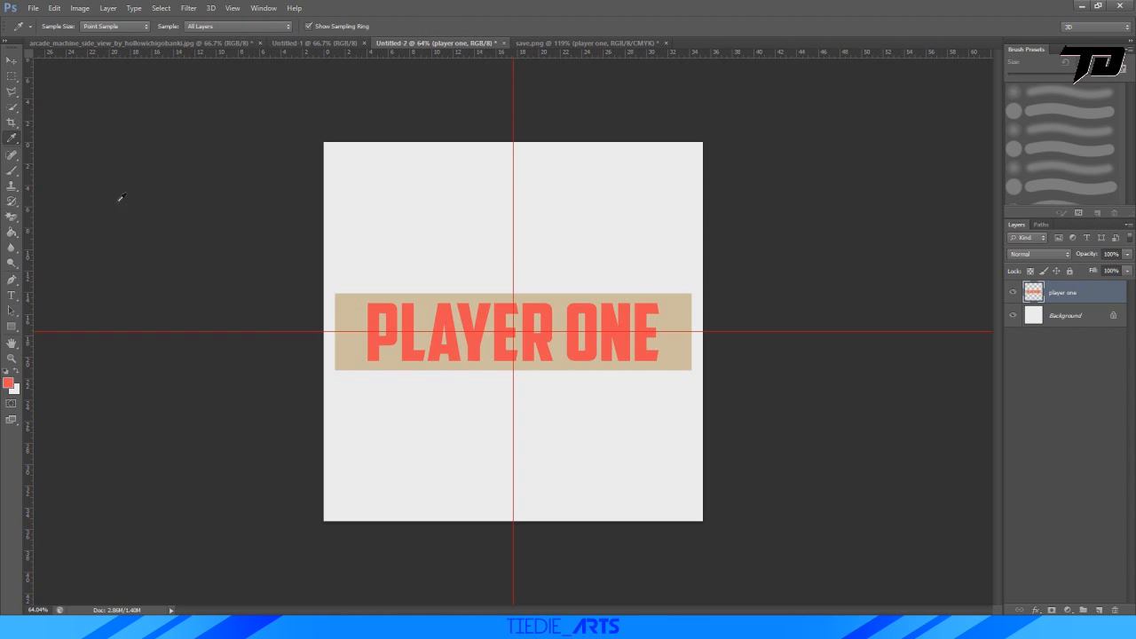
{"action": "left_click", "coordinate": [348, 302]}
{"action": "left_click", "coordinate": [1043, 291], "text": "ctrl"}
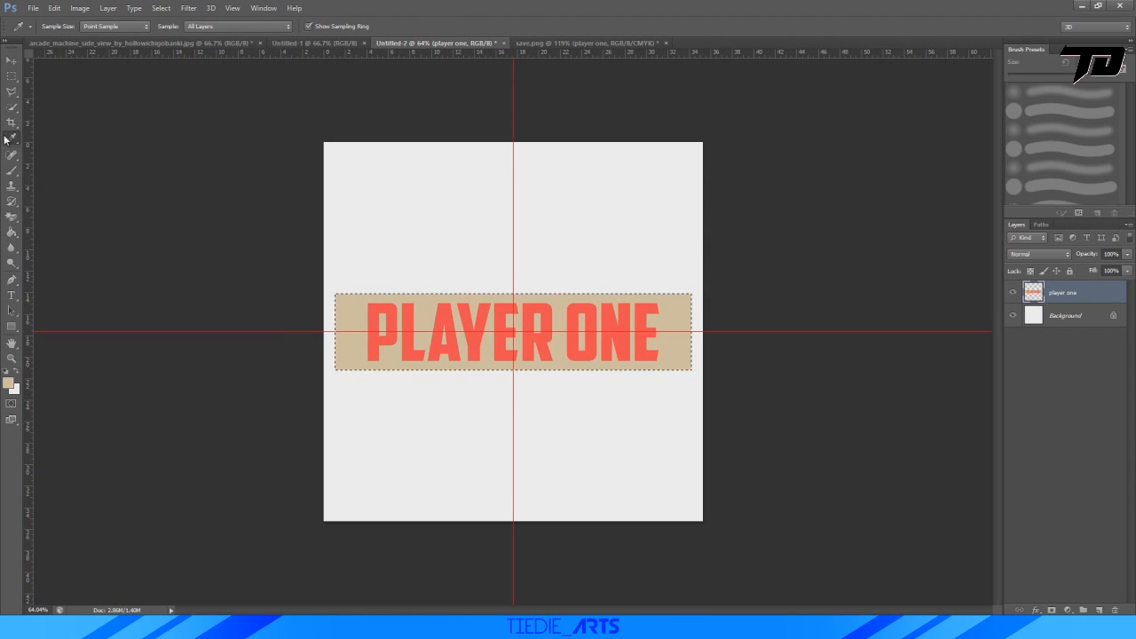
{"action": "key", "text": "b"}
{"action": "left_click_drag", "start_coordinate": [437, 329], "coordinate": [725, 294]}
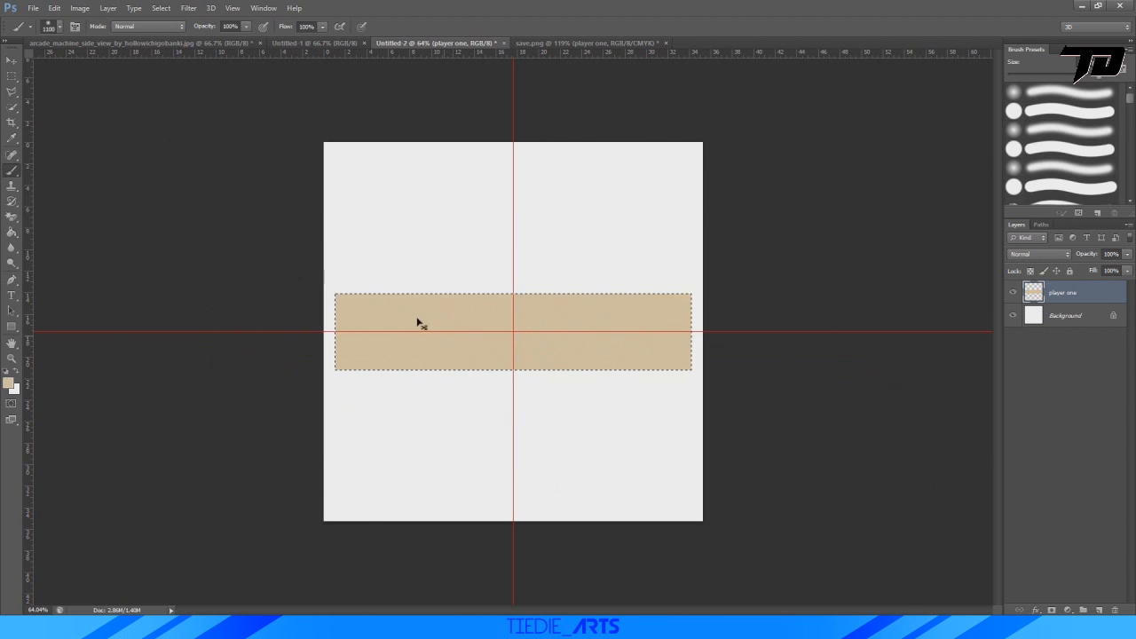
{"action": "key", "text": "ctrl+d"}
Keep American Captain as the text font and set the foreground colour to a bright green.
{"action": "left_click", "coordinate": [12, 295]}
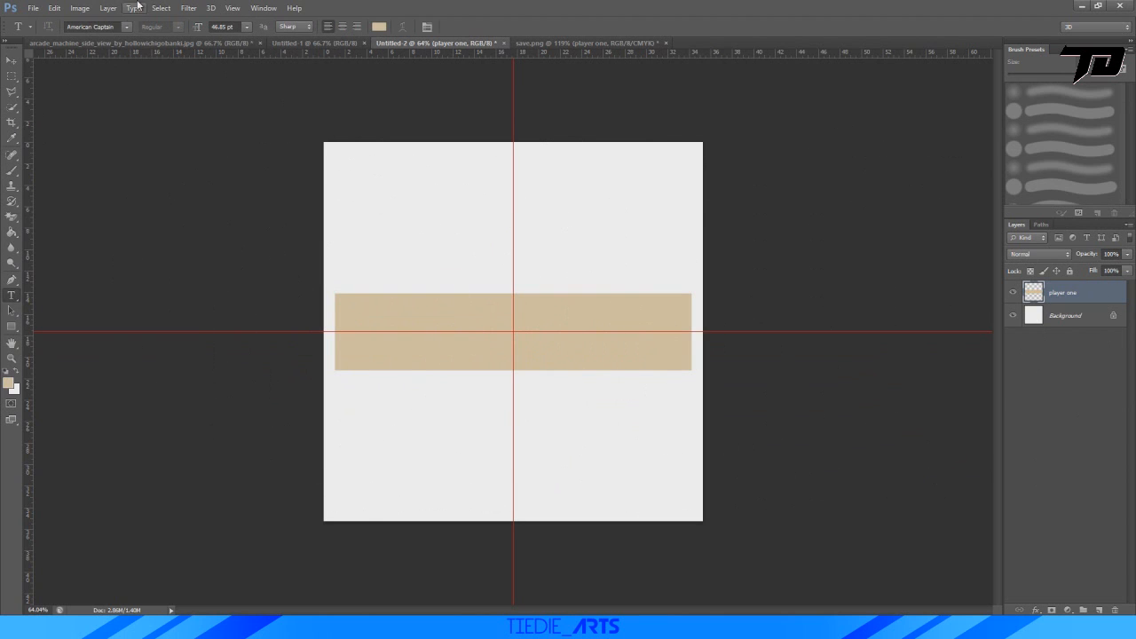
{"action": "left_click", "coordinate": [127, 28]}
{"action": "left_click", "coordinate": [207, 37]}
{"action": "left_click", "coordinate": [10, 380]}
{"action": "left_click_drag", "start_coordinate": [315, 488], "coordinate": [314, 466]}
{"action": "left_click_drag", "start_coordinate": [258, 424], "coordinate": [234, 346]}
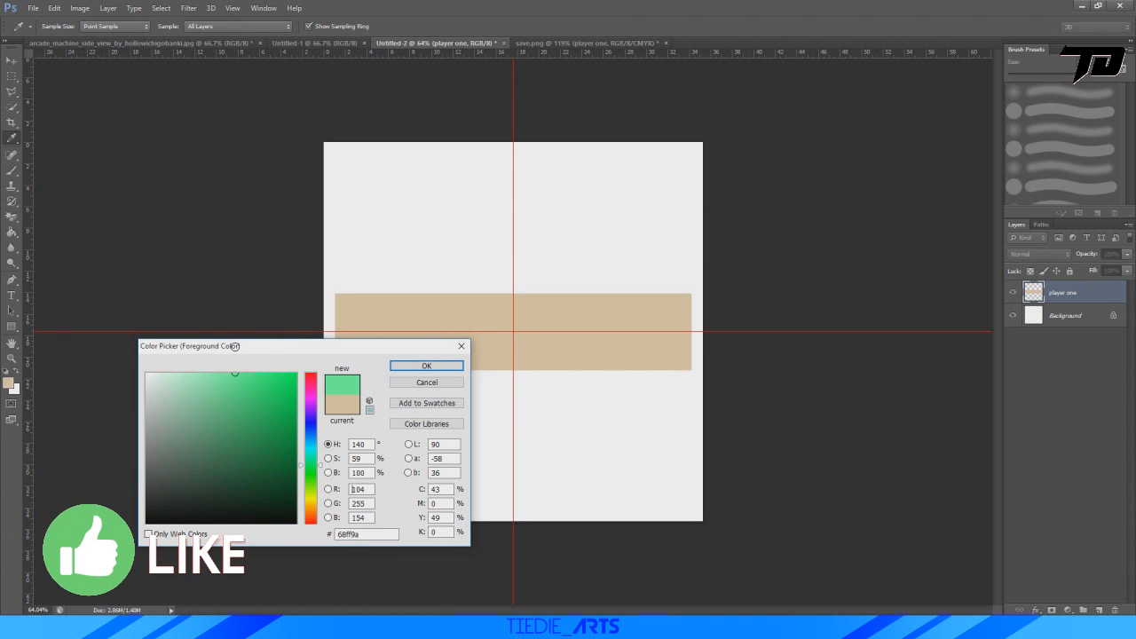
{"action": "left_click", "coordinate": [314, 464]}
{"action": "left_click_drag", "start_coordinate": [264, 386], "coordinate": [265, 371]}
{"action": "left_click_drag", "start_coordinate": [317, 460], "coordinate": [317, 467]}
{"action": "left_click_drag", "start_coordinate": [263, 397], "coordinate": [253, 367]}
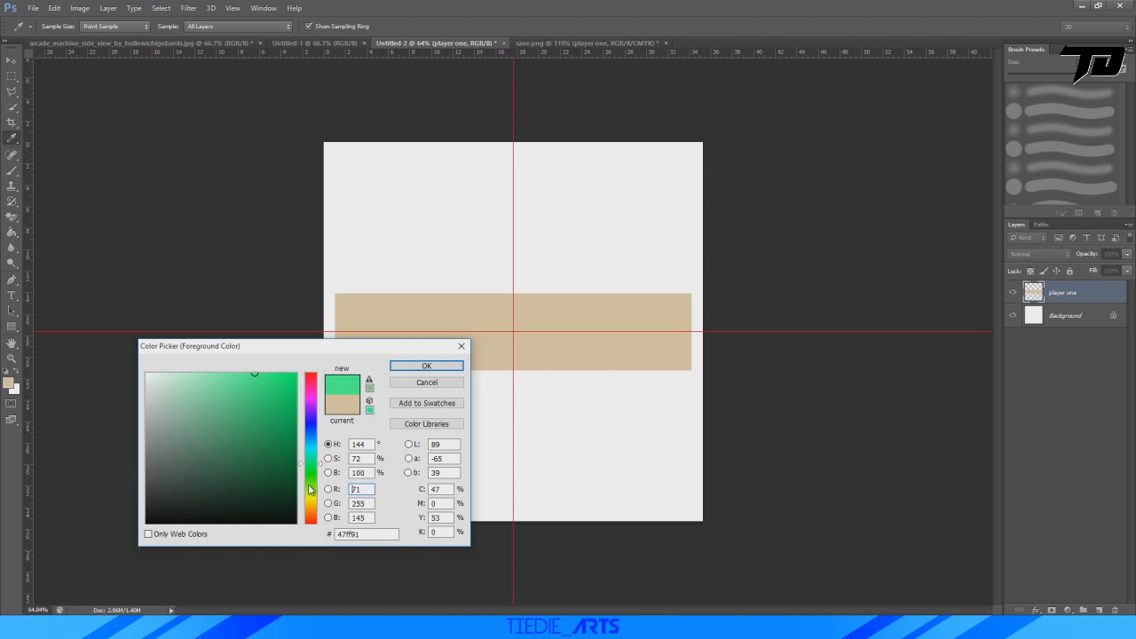
{"action": "left_click_drag", "start_coordinate": [314, 466], "coordinate": [317, 459]}
{"action": "left_click", "coordinate": [426, 366]}
Add the green text "PLAYER TWO" on the beige rectangle.
{"action": "key", "text": "t"}
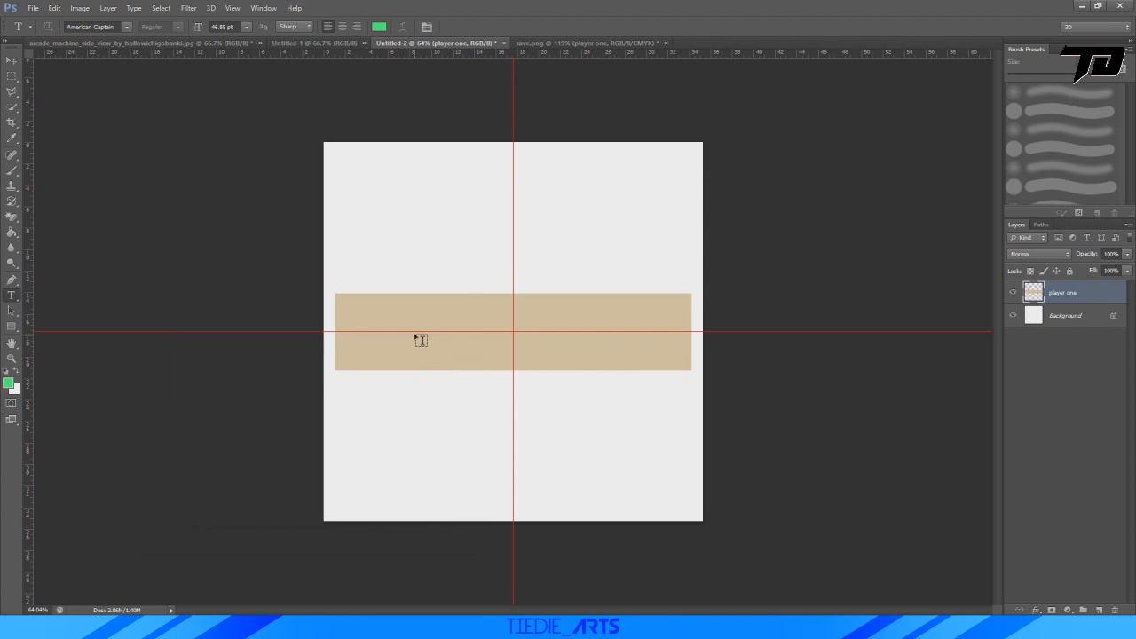
{"action": "left_click", "coordinate": [415, 342]}
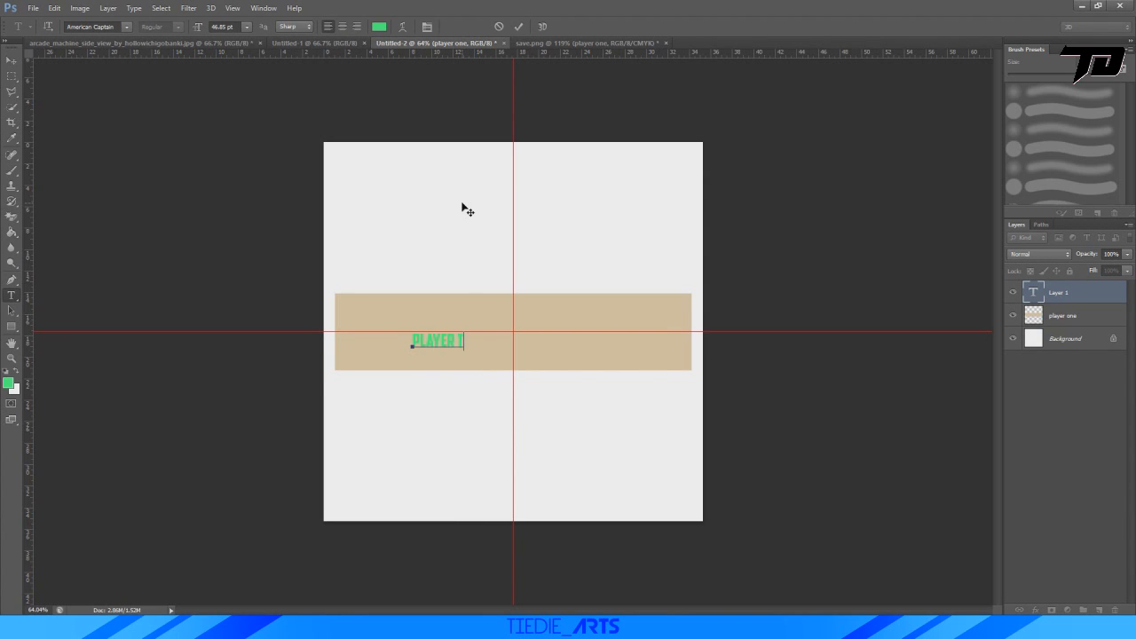
{"action": "left_click", "coordinate": [521, 27]}
Enlarge the "PLAYER TWO" text to about 451% and centre it on the guides at about X 500 px, Y 501 px.
{"action": "key", "text": "ctrl+t"}
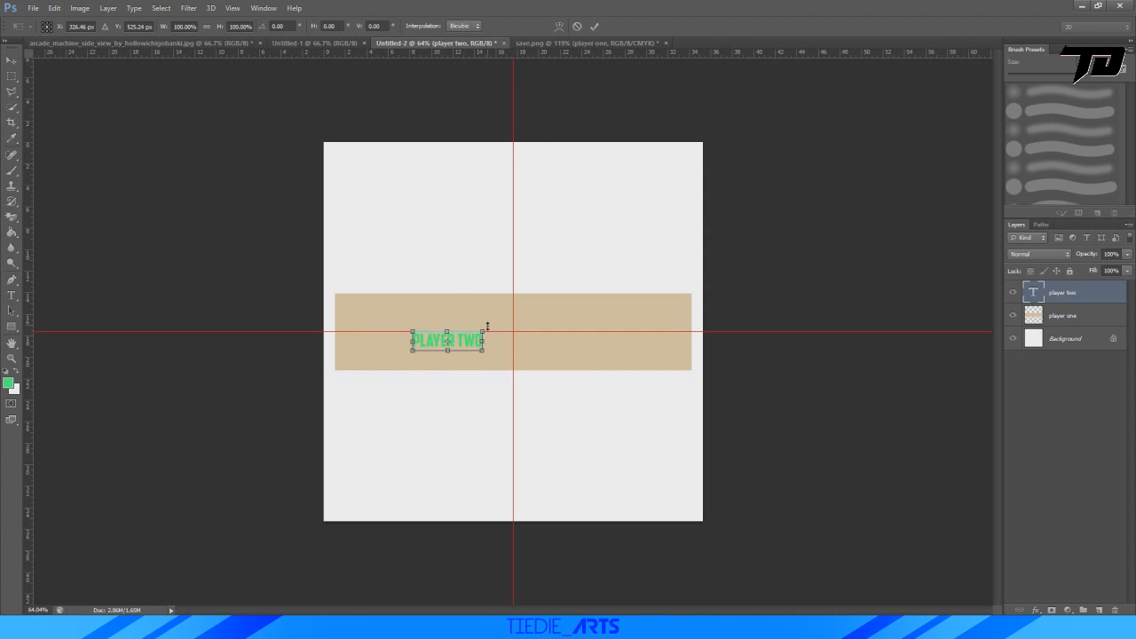
{"action": "left_click_drag", "start_coordinate": [487, 327], "coordinate": [673, 292]}
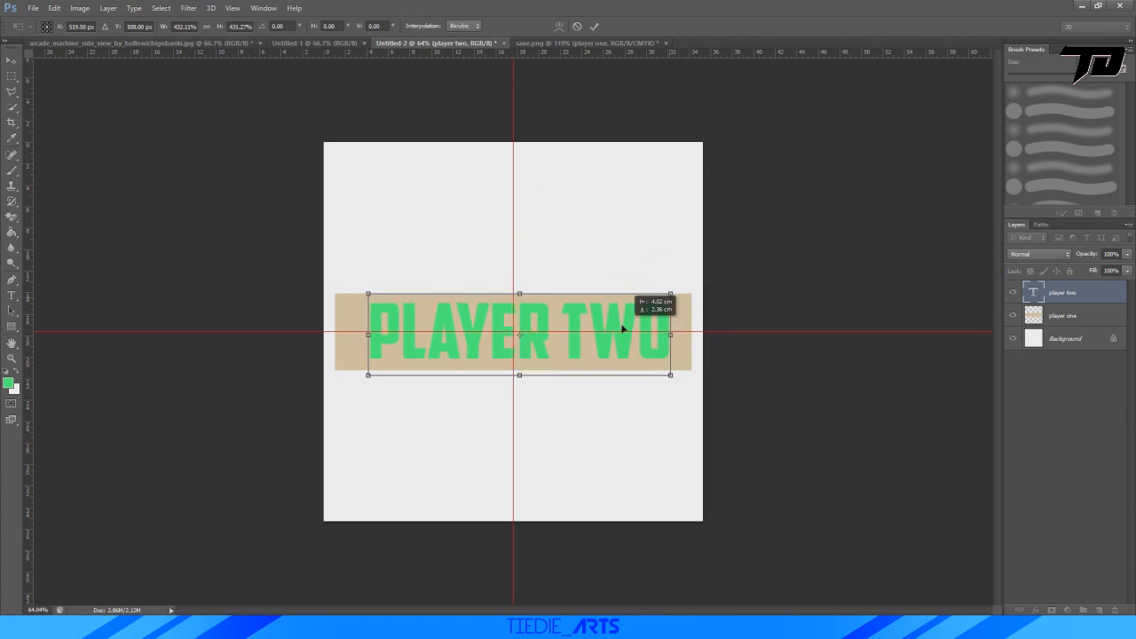
{"action": "left_click_drag", "start_coordinate": [624, 329], "coordinate": [618, 327]}
{"action": "left_click_drag", "start_coordinate": [667, 289], "coordinate": [680, 285]}
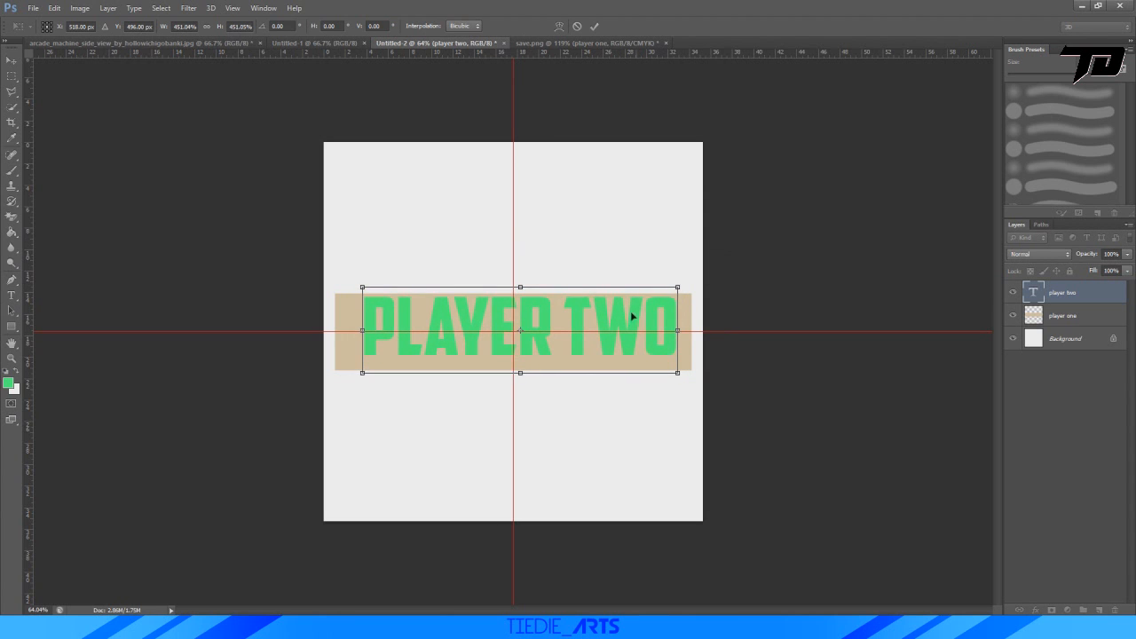
{"action": "left_click_drag", "start_coordinate": [630, 316], "coordinate": [623, 317]}
Lower the "PLAYER TWO" text to Y 513 px so its letters sit centred in the rectangle, and apply the transform.
{"action": "scroll", "coordinate": [495, 336], "scroll_direction": "up", "scroll_amount": 8, "text": "alt"}
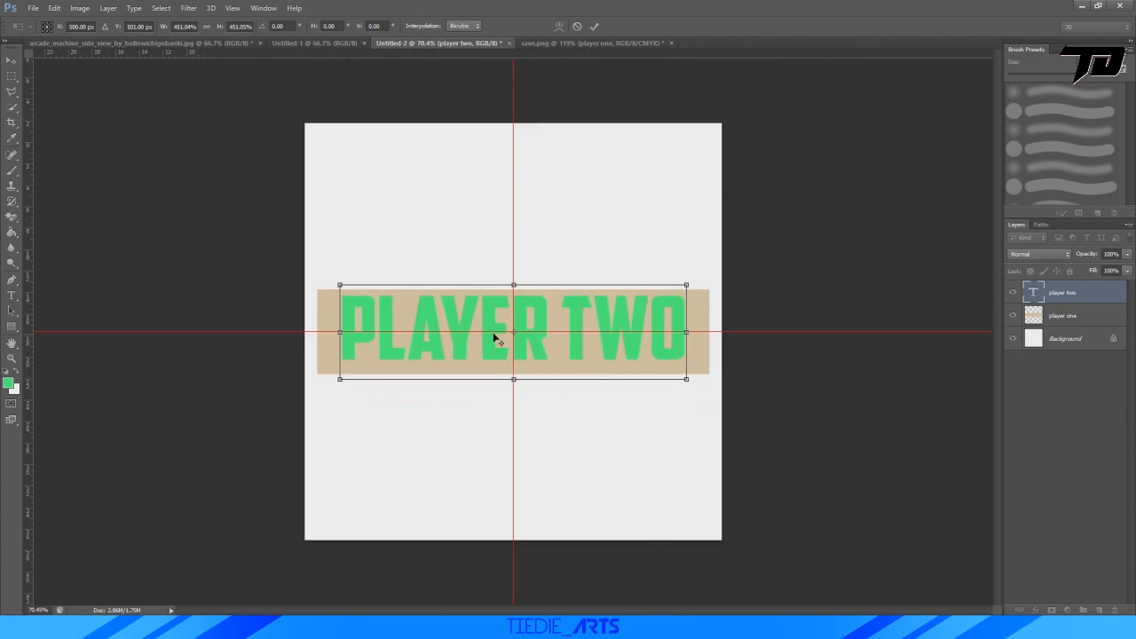
{"action": "left_click_drag", "start_coordinate": [555, 353], "coordinate": [554, 363]}
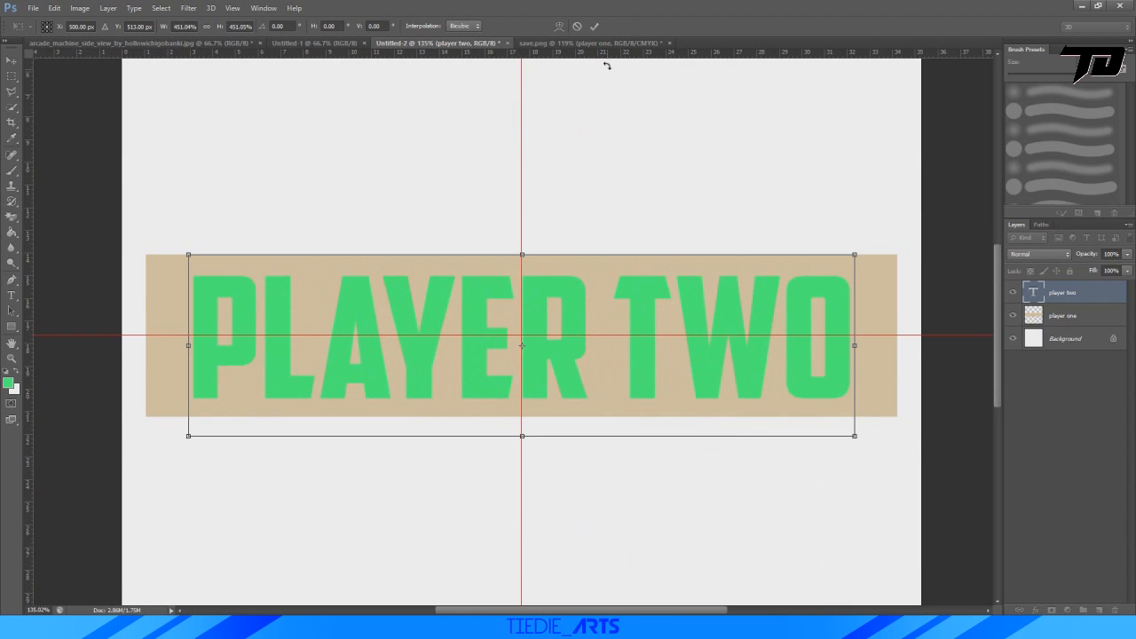
{"action": "left_click", "coordinate": [594, 25]}
Recolour the "PLAYER TWO" text to the softer green #58cb76 and merge it with the beige rectangle into one layer.
{"action": "left_click_drag", "start_coordinate": [819, 365], "coordinate": [62, 379]}
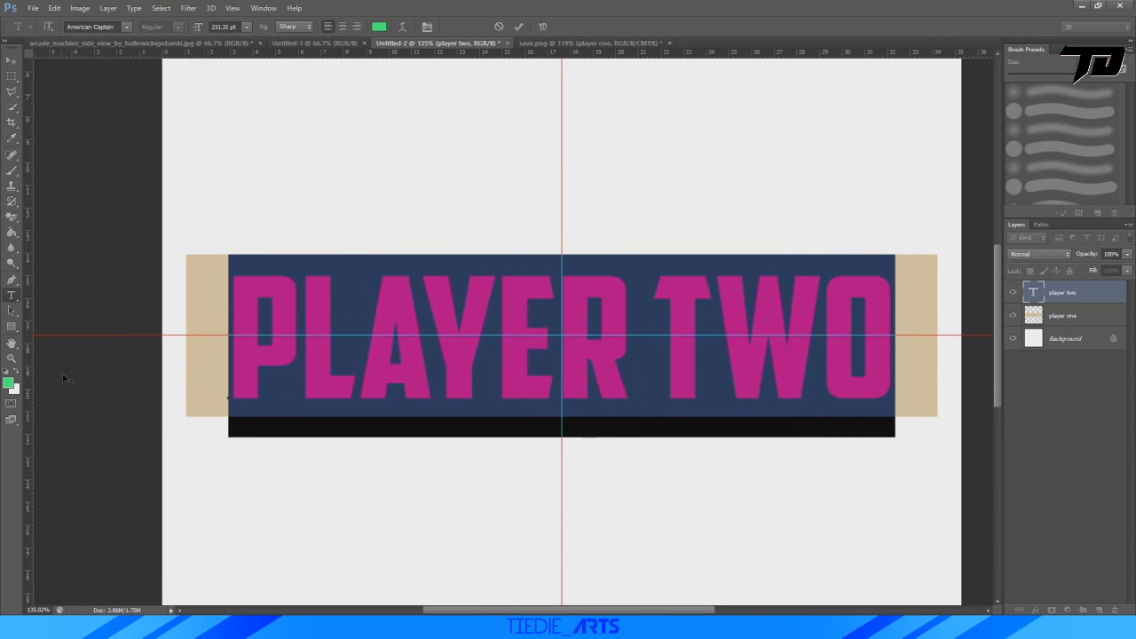
{"action": "left_click", "coordinate": [9, 384]}
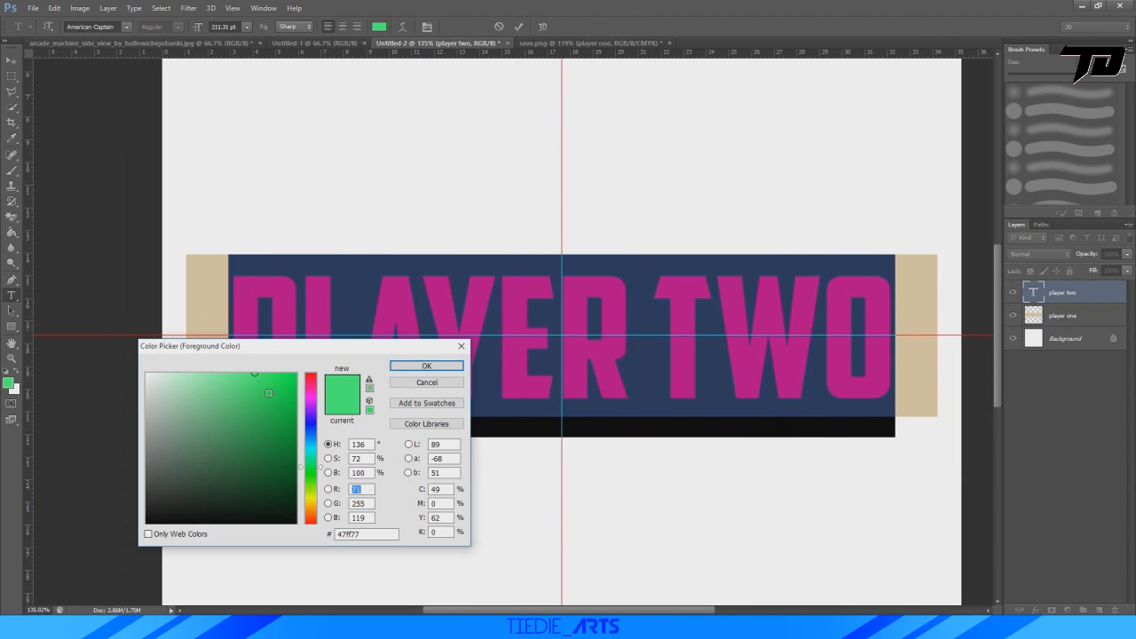
{"action": "left_click_drag", "start_coordinate": [268, 393], "coordinate": [231, 403]}
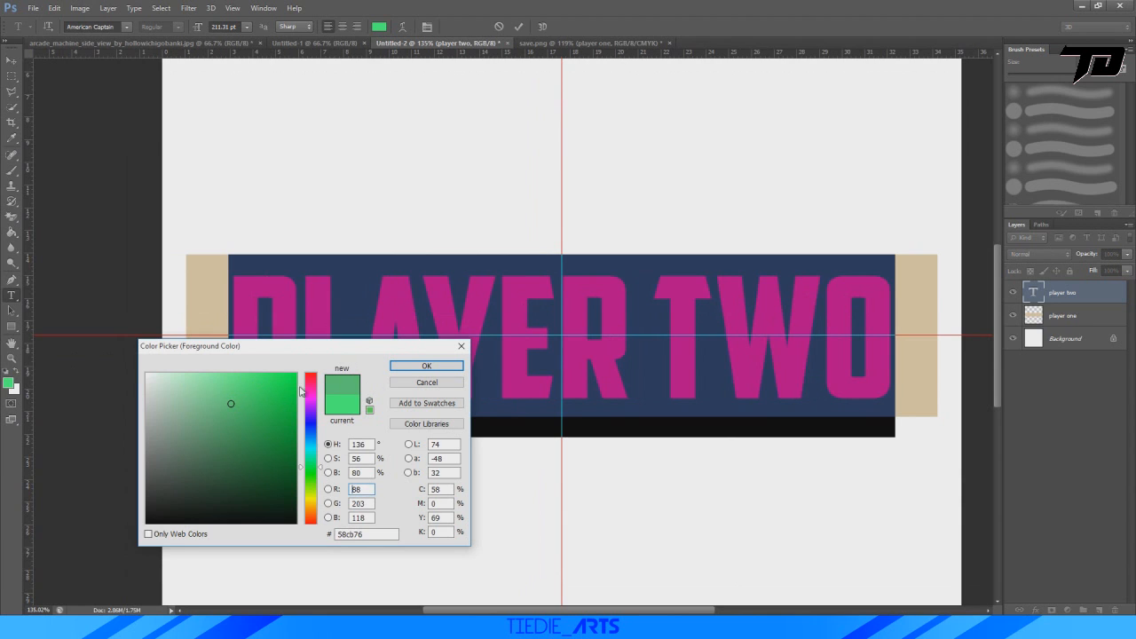
{"action": "left_click", "coordinate": [409, 371]}
{"action": "left_click", "coordinate": [520, 27]}
{"action": "key", "text": "ctrl+0"}
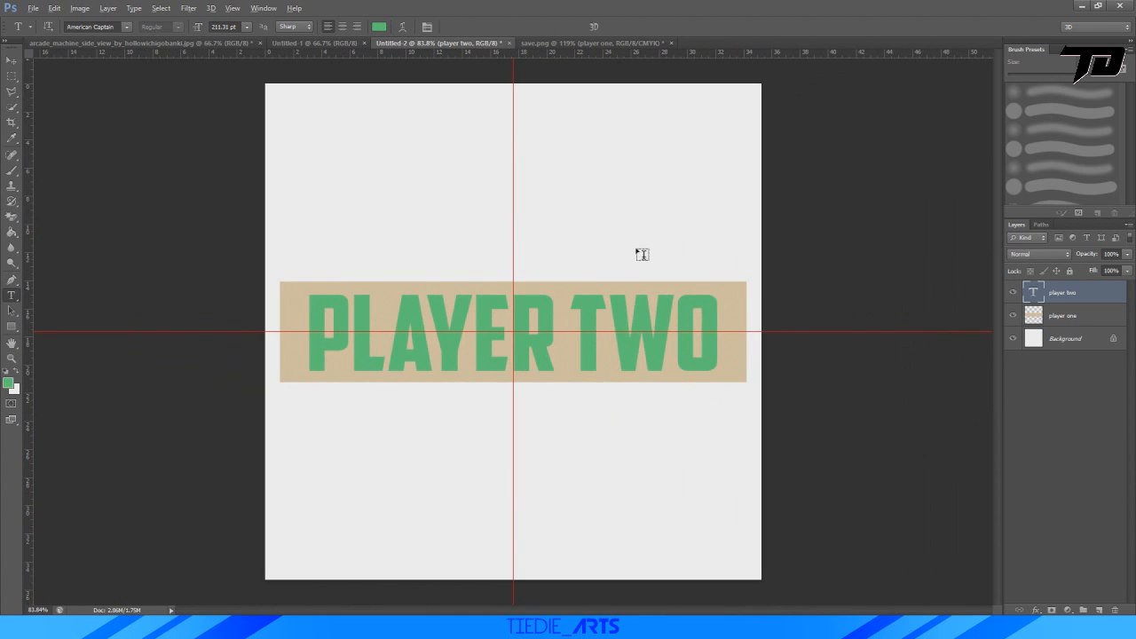
{"action": "key", "text": "ctrl+e"}
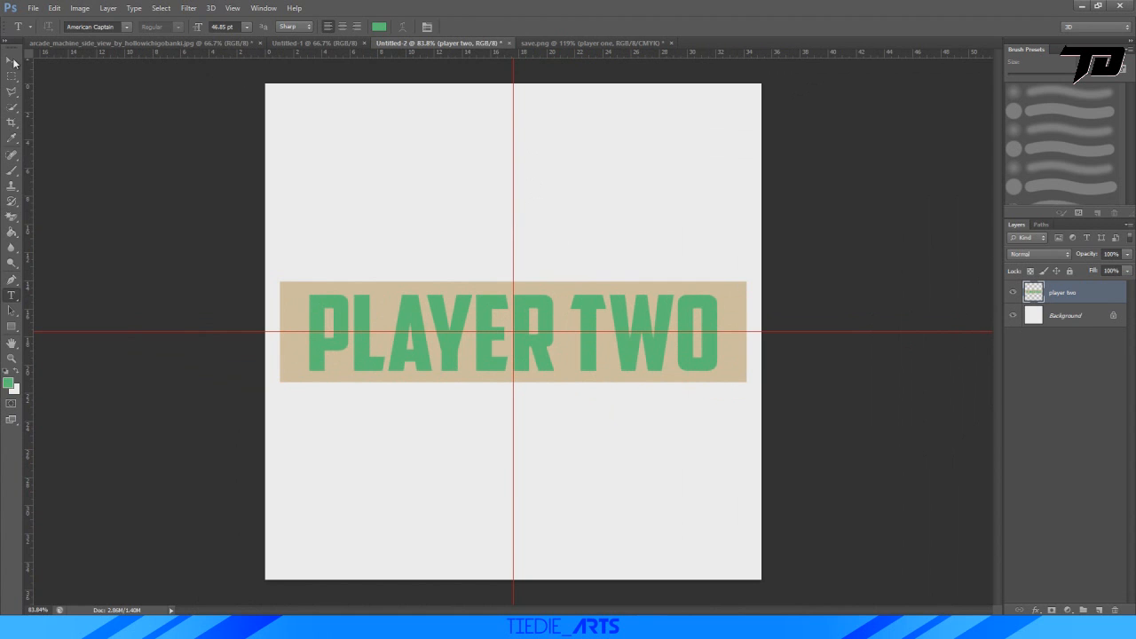
Copy the "PLAYER TWO" label into save.png, rotate it about 31.4° and scale it to about 11%.
{"action": "left_click", "coordinate": [13, 60]}
{"action": "left_click_drag", "start_coordinate": [414, 316], "coordinate": [461, 360]}
{"action": "key", "text": "ctrl+t"}
{"action": "left_click_drag", "start_coordinate": [745, 391], "coordinate": [565, 349]}
{"action": "left_click_drag", "start_coordinate": [763, 281], "coordinate": [501, 323], "text": "shift"}
{"action": "scroll", "coordinate": [390, 296], "scroll_direction": "up", "scroll_amount": 5, "text": "alt"}
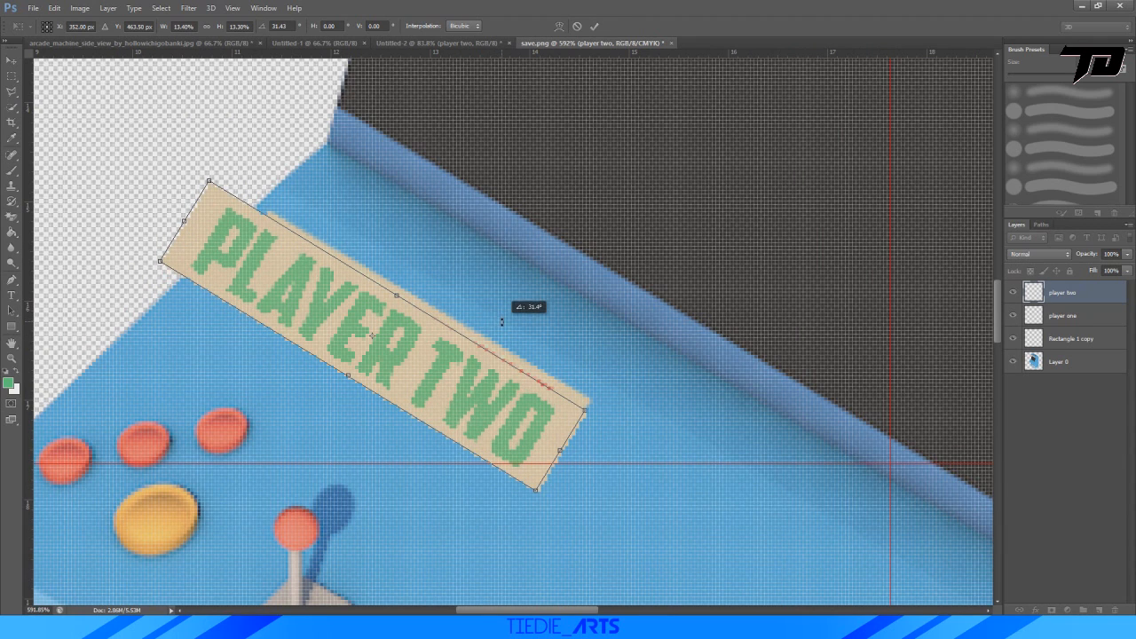
{"action": "left_click_drag", "start_coordinate": [208, 181], "coordinate": [244, 246], "text": "shift"}
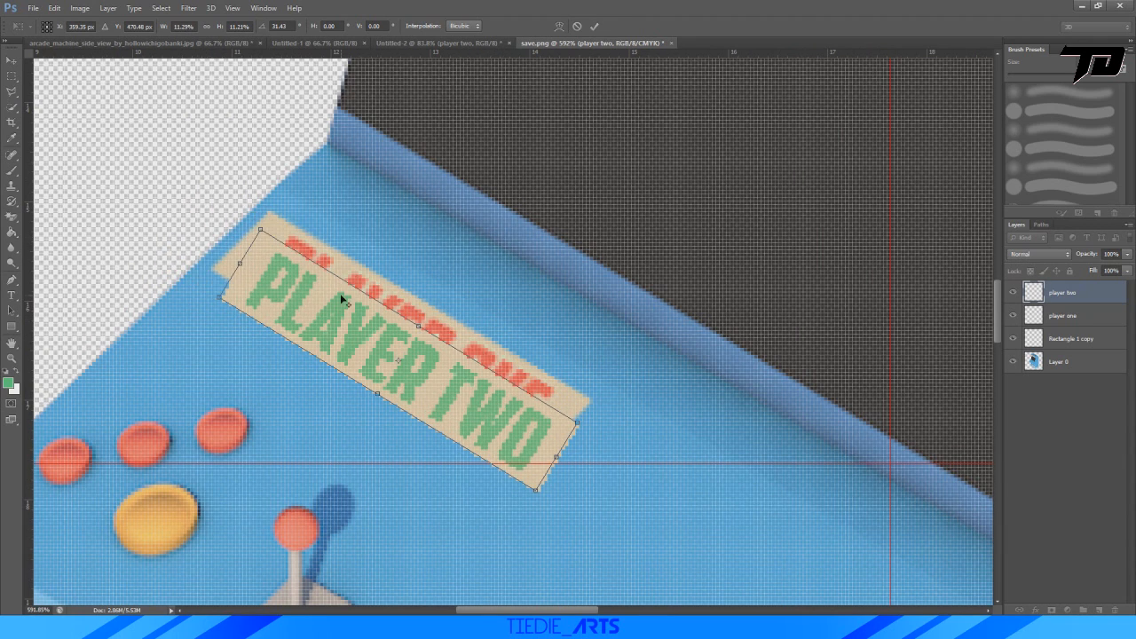
Move the "PLAYER TWO" label to the control panel's front edge, rotate it to about 33° and shrink it slightly to about 11%.
{"action": "scroll", "coordinate": [344, 301], "scroll_direction": "down", "scroll_amount": 3, "text": "alt"}
{"action": "left_click_drag", "start_coordinate": [402, 363], "coordinate": [229, 523]}
{"action": "scroll", "coordinate": [173, 479], "scroll_direction": "up", "scroll_amount": 3, "text": "alt"}
{"action": "left_click_drag", "start_coordinate": [994, 340], "coordinate": [996, 355]}
{"action": "left_click_drag", "start_coordinate": [469, 612], "coordinate": [453, 612]}
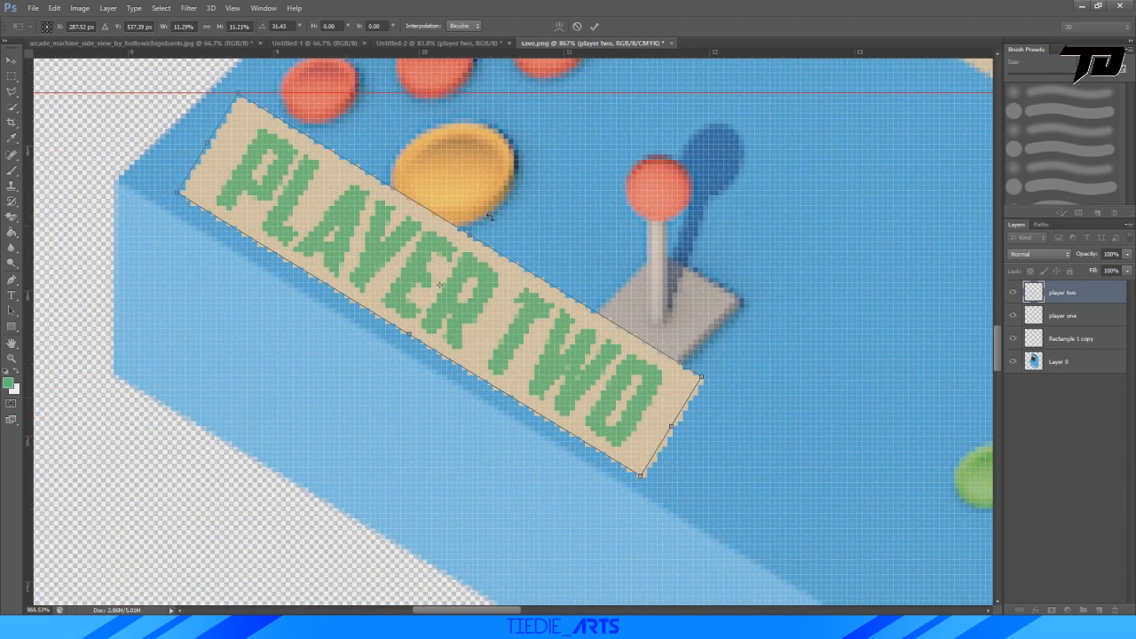
{"action": "left_click_drag", "start_coordinate": [592, 260], "coordinate": [599, 264]}
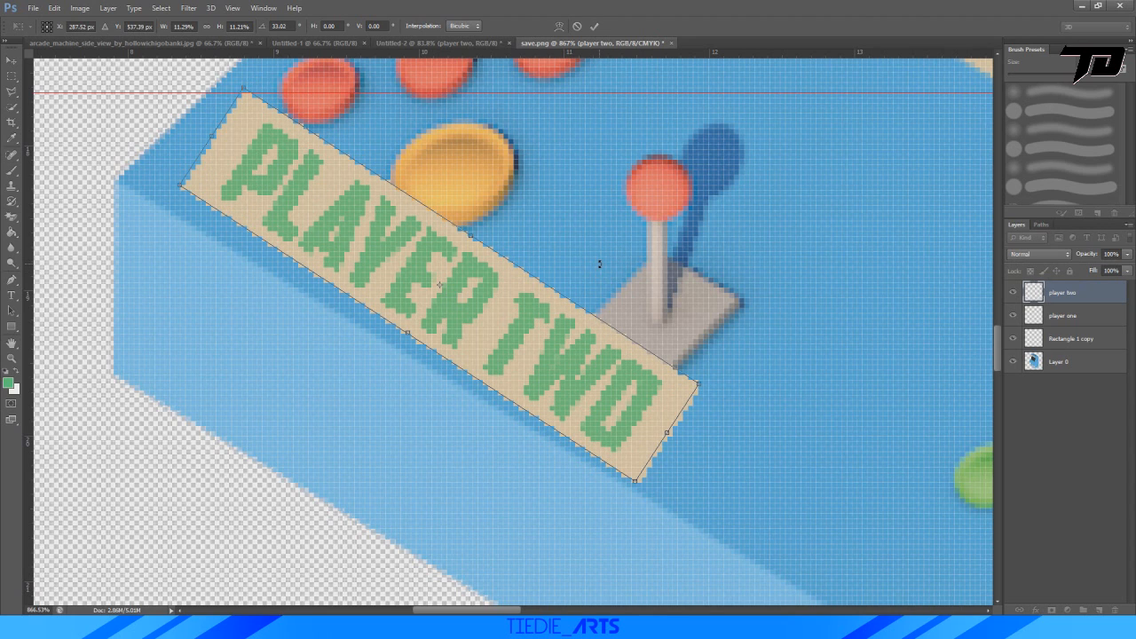
{"action": "left_click_drag", "start_coordinate": [695, 383], "coordinate": [685, 380]}
Reduce the "PLAYER TWO" label's height to about 10.6%, skew it to match the control panel's perspective and apply the transform.
{"action": "right_click", "coordinate": [390, 243]}
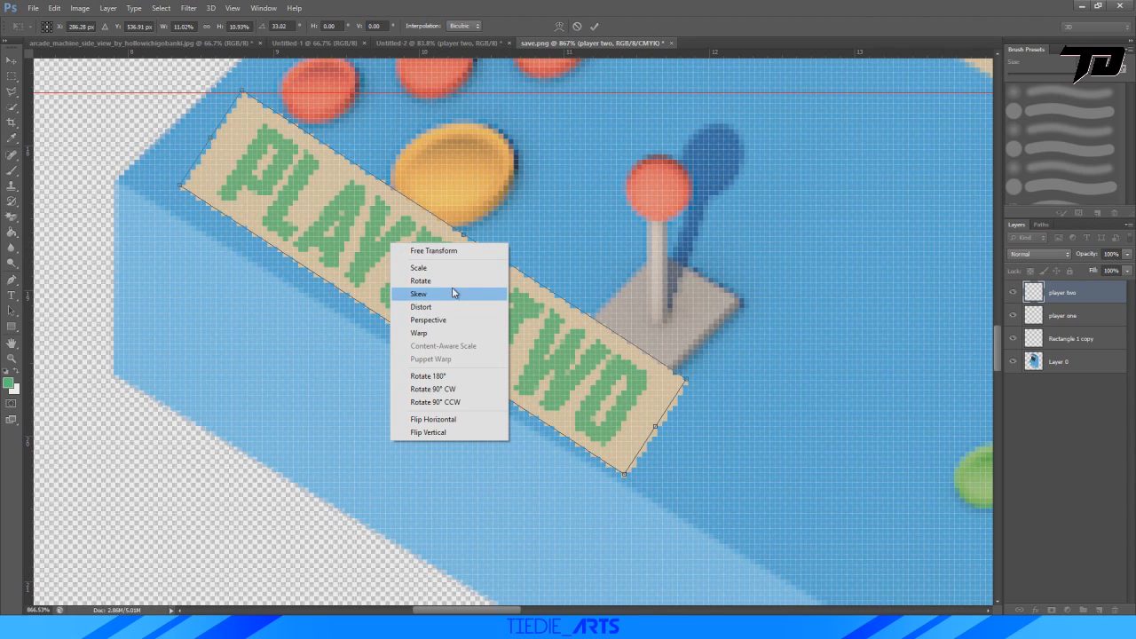
{"action": "left_click", "coordinate": [439, 271]}
{"action": "mouse_move", "coordinate": [463, 236]}
{"action": "left_mouse_down"}
{"action": "mouse_move", "coordinate": [476, 221]}
{"action": "mouse_move", "coordinate": [491, 231]}
{"action": "mouse_move", "coordinate": [465, 242]}
{"action": "left_mouse_up"}
{"action": "right_click", "coordinate": [444, 290]}
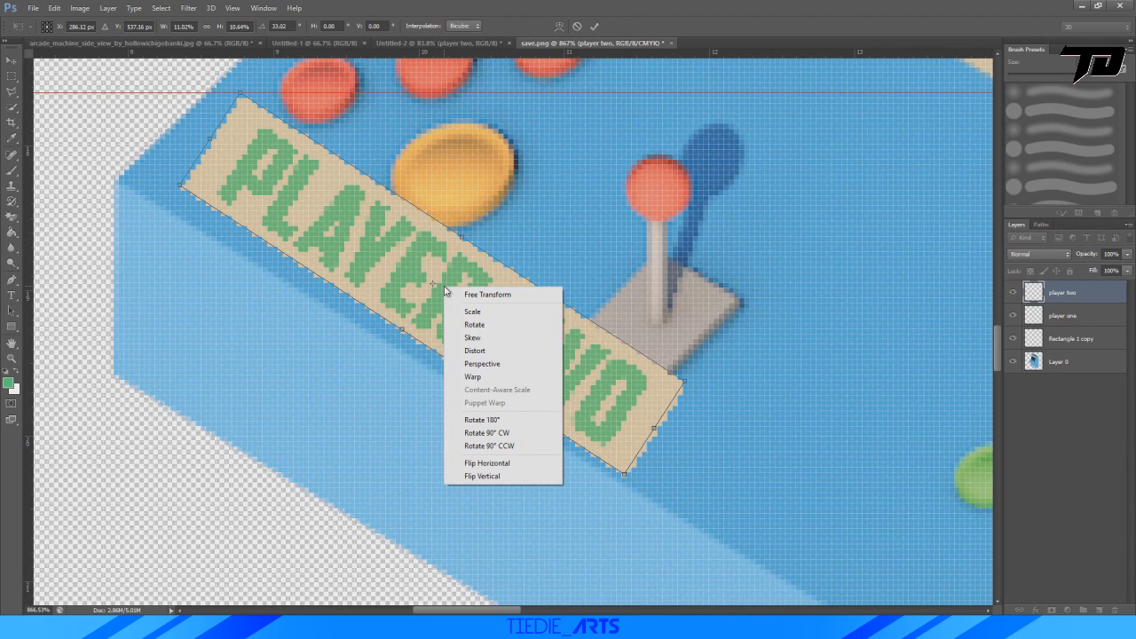
{"action": "left_click", "coordinate": [485, 338]}
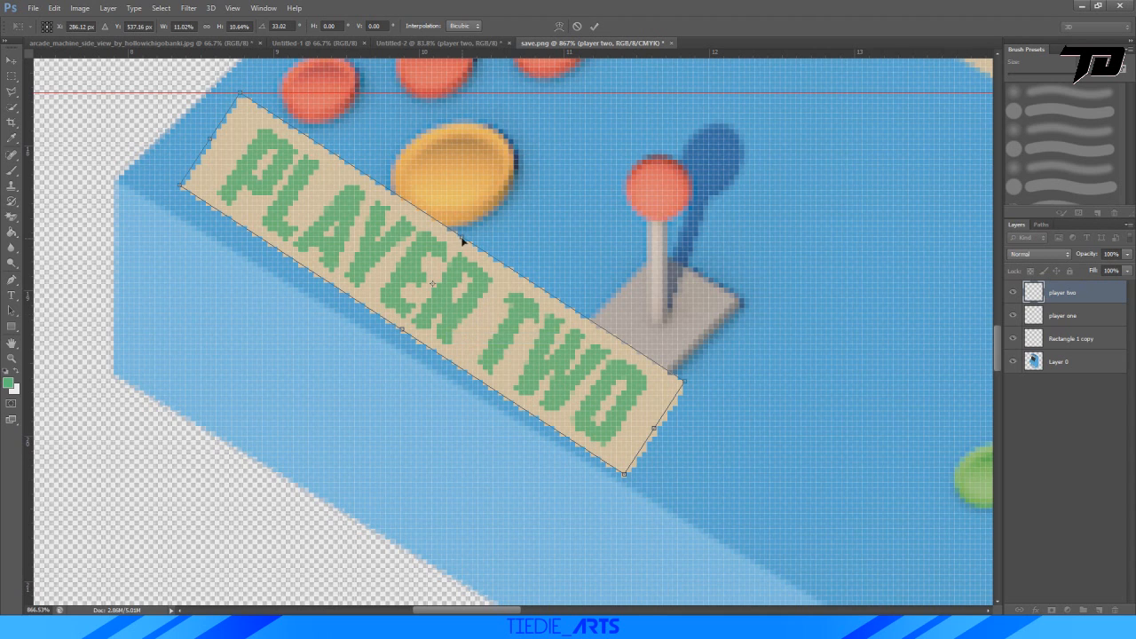
{"action": "mouse_move", "coordinate": [459, 239]}
{"action": "left_mouse_down"}
{"action": "mouse_move", "coordinate": [484, 250]}
{"action": "mouse_move", "coordinate": [480, 234]}
{"action": "left_mouse_up"}
{"action": "left_click", "coordinate": [593, 24]}
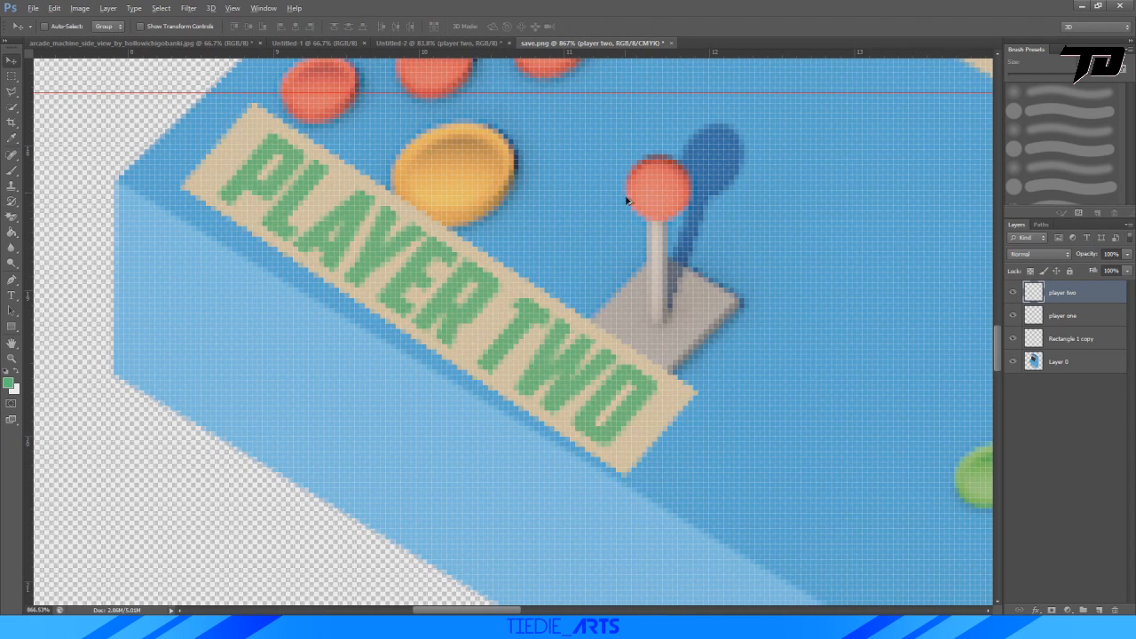
Move the "PLAYER TWO" label over the "PLAYER ONE" label and match its size and angle, rotating it about -0.4°.
{"action": "scroll", "coordinate": [630, 190], "scroll_direction": "down", "scroll_amount": 8, "text": "alt"}
{"action": "key", "text": "ctrl+t"}
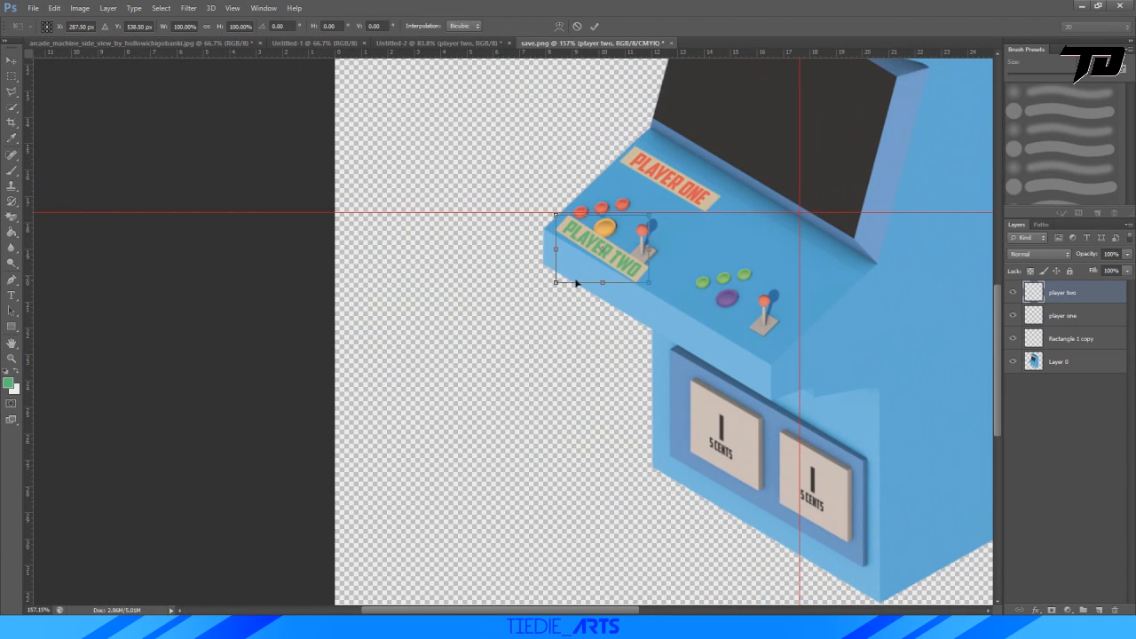
{"action": "left_click_drag", "start_coordinate": [619, 260], "coordinate": [700, 139]}
{"action": "scroll", "coordinate": [708, 162], "scroll_direction": "up", "scroll_amount": 4, "text": "alt"}
{"action": "scroll", "coordinate": [707, 166], "scroll_direction": "up", "scroll_amount": 2, "text": "alt"}
{"action": "left_click_drag", "start_coordinate": [730, 268], "coordinate": [728, 260]}
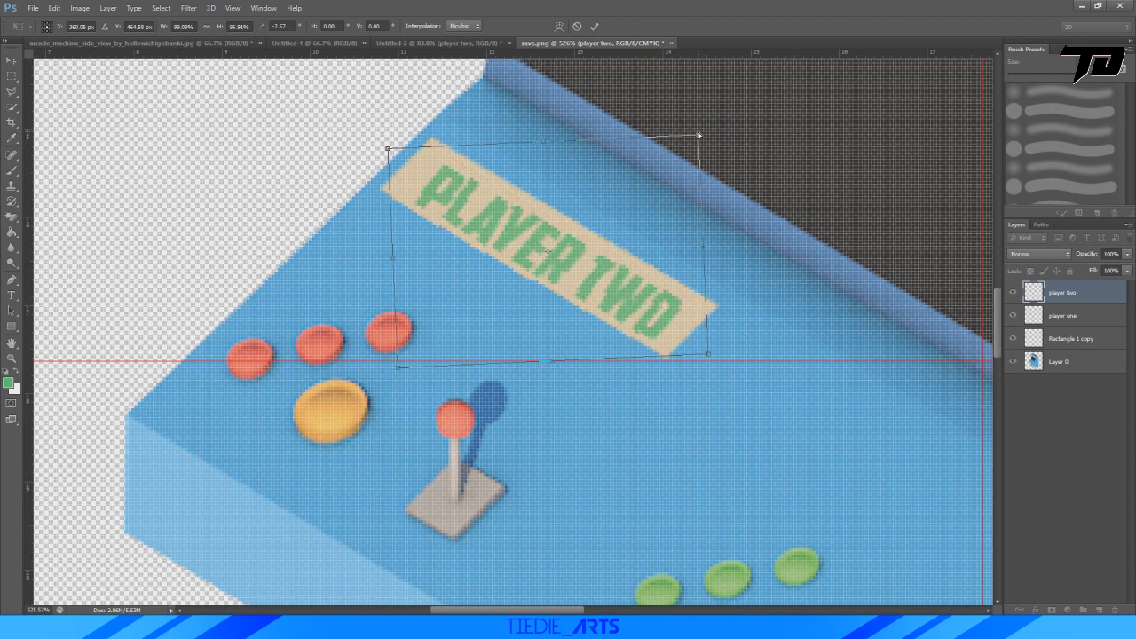
{"action": "mouse_move", "coordinate": [542, 226]}
{"action": "left_mouse_down"}
{"action": "mouse_move", "coordinate": [520, 198]}
{"action": "mouse_move", "coordinate": [531, 219]}
{"action": "left_mouse_up"}
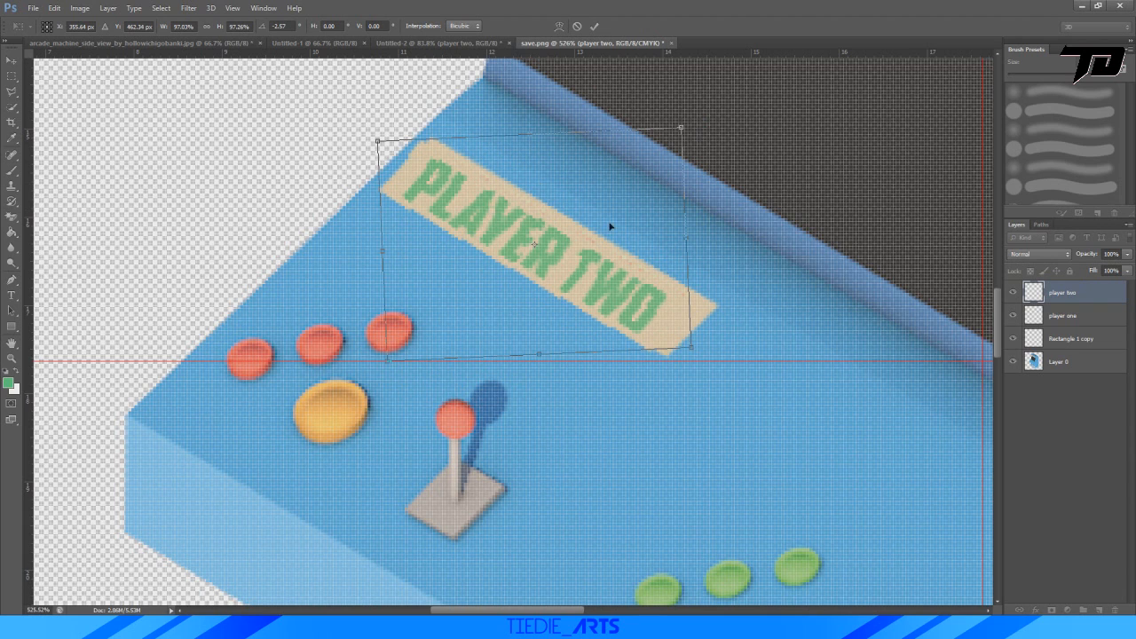
{"action": "left_click_drag", "start_coordinate": [713, 221], "coordinate": [714, 228]}
{"action": "mouse_move", "coordinate": [577, 283]}
{"action": "left_mouse_down"}
{"action": "mouse_move", "coordinate": [607, 269]}
{"action": "mouse_move", "coordinate": [598, 287]}
{"action": "left_mouse_up"}
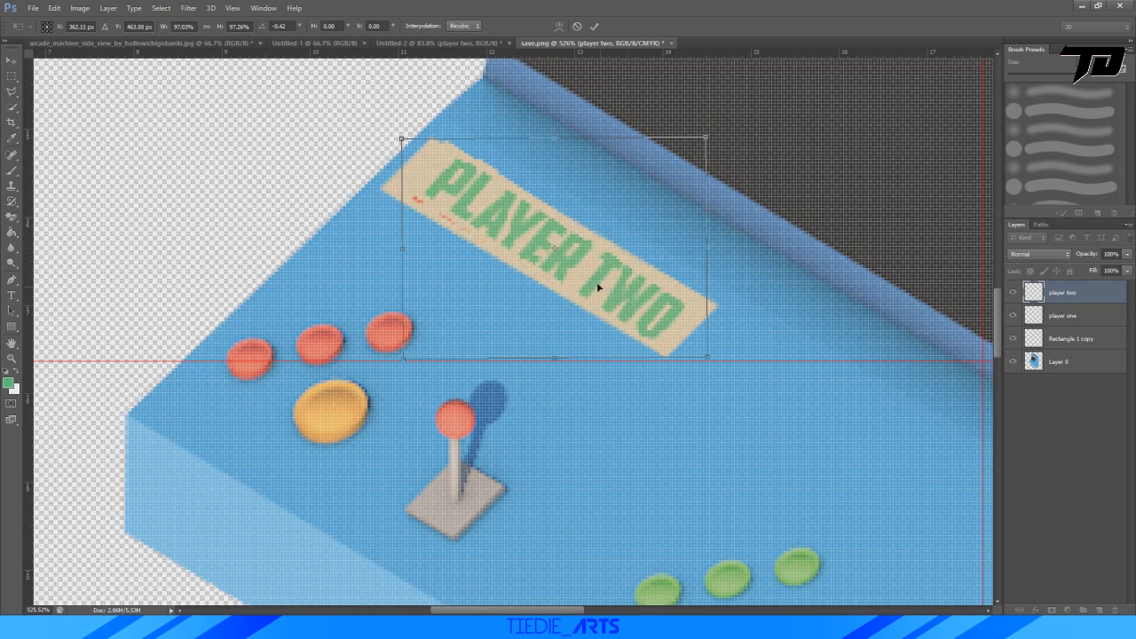
{"action": "left_click_drag", "start_coordinate": [705, 137], "coordinate": [720, 131], "text": "shift"}
Move the "PLAYER TWO" label above the green buttons and second joystick, and scale it to about 112%.
{"action": "left_click_drag", "start_coordinate": [658, 260], "coordinate": [825, 395]}
{"action": "scroll", "coordinate": [781, 331], "scroll_direction": "down", "scroll_amount": 3, "text": "alt"}
{"action": "scroll", "coordinate": [780, 332], "scroll_direction": "down", "scroll_amount": 3, "text": "alt"}
{"action": "left_click_drag", "start_coordinate": [780, 332], "coordinate": [812, 402]}
{"action": "scroll", "coordinate": [846, 390], "scroll_direction": "up", "scroll_amount": 4, "text": "alt"}
{"action": "left_click_drag", "start_coordinate": [655, 463], "coordinate": [636, 478]}
{"action": "left_click_drag", "start_coordinate": [821, 414], "coordinate": [833, 411]}
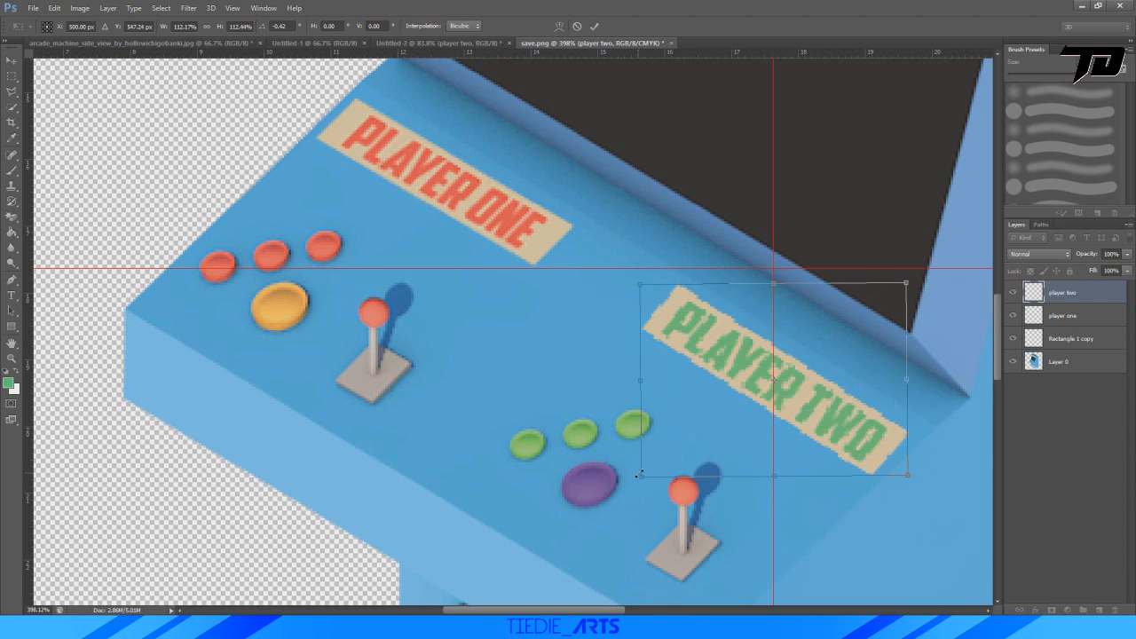
{"action": "left_click_drag", "start_coordinate": [641, 476], "coordinate": [640, 474]}
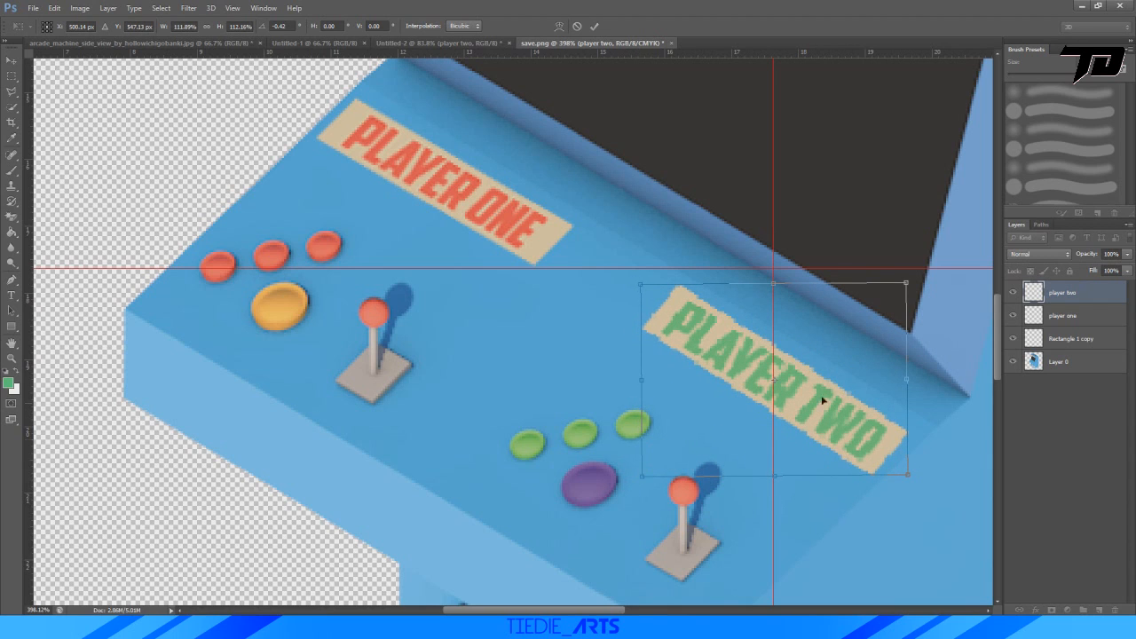
{"action": "left_click_drag", "start_coordinate": [848, 396], "coordinate": [855, 391]}
Skew the "PLAYER TWO" label to follow the panel edge below the screen and apply the transform.
{"action": "right_click", "coordinate": [815, 392]}
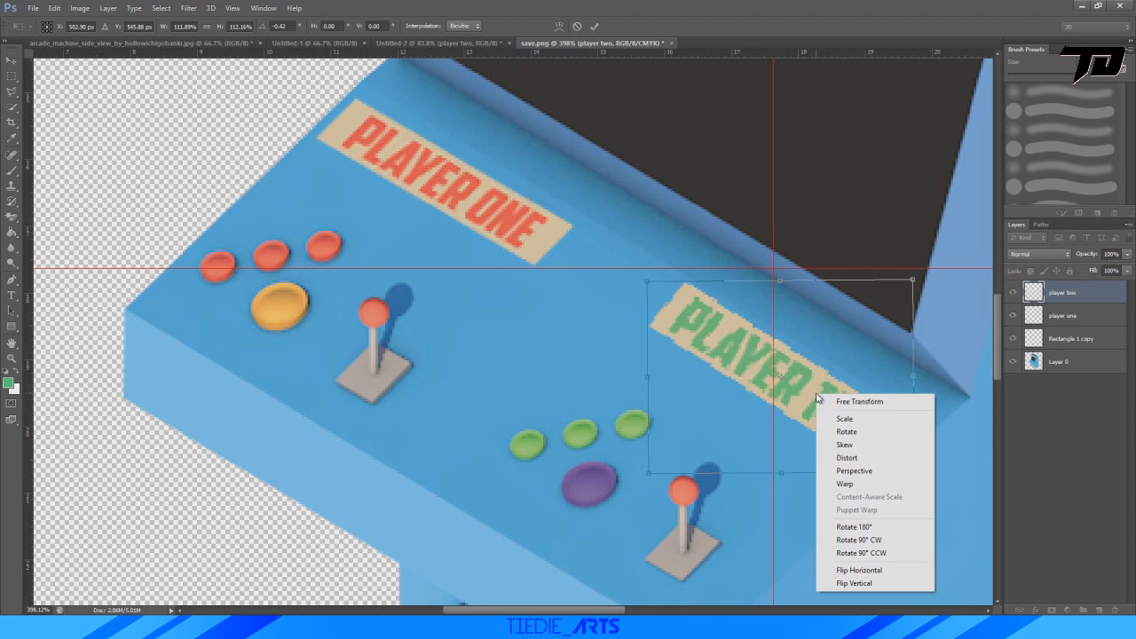
{"action": "left_click", "coordinate": [844, 444]}
{"action": "mouse_move", "coordinate": [783, 286]}
{"action": "left_mouse_down"}
{"action": "mouse_move", "coordinate": [802, 284]}
{"action": "mouse_move", "coordinate": [717, 280]}
{"action": "mouse_move", "coordinate": [837, 286]}
{"action": "mouse_move", "coordinate": [743, 283]}
{"action": "mouse_move", "coordinate": [765, 284]}
{"action": "left_mouse_up"}
{"action": "left_click", "coordinate": [593, 25]}
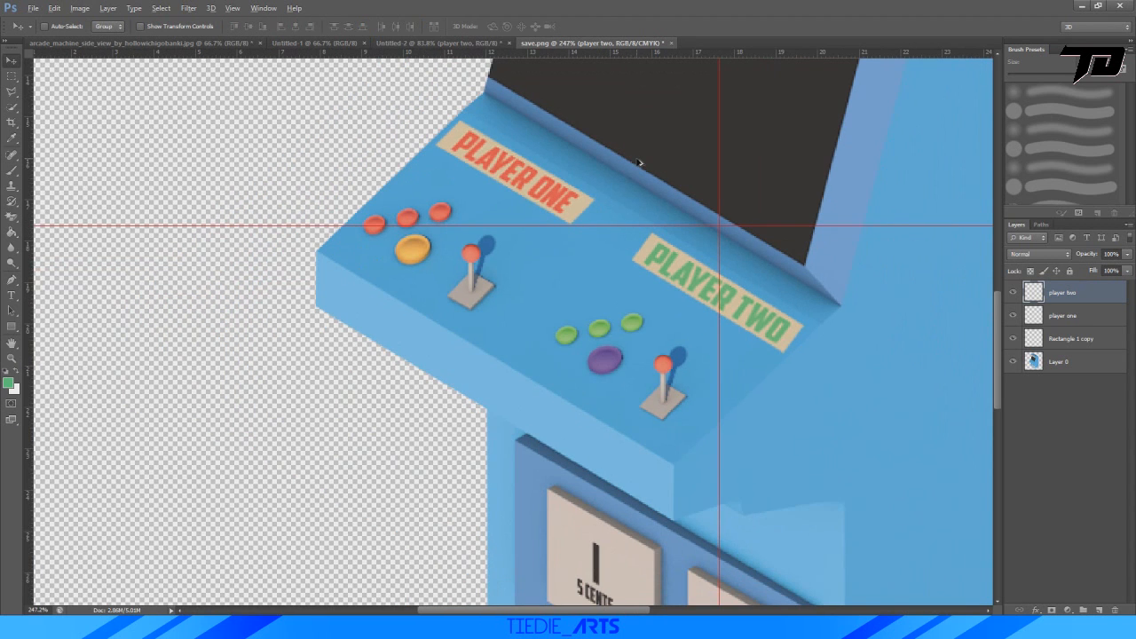
Delete the "player two" label layer from save.png.
{"action": "scroll", "coordinate": [641, 164], "scroll_direction": "down", "scroll_amount": 12, "text": "alt"}
{"action": "scroll", "coordinate": [335, 256], "scroll_direction": "up", "scroll_amount": 4, "text": "alt"}
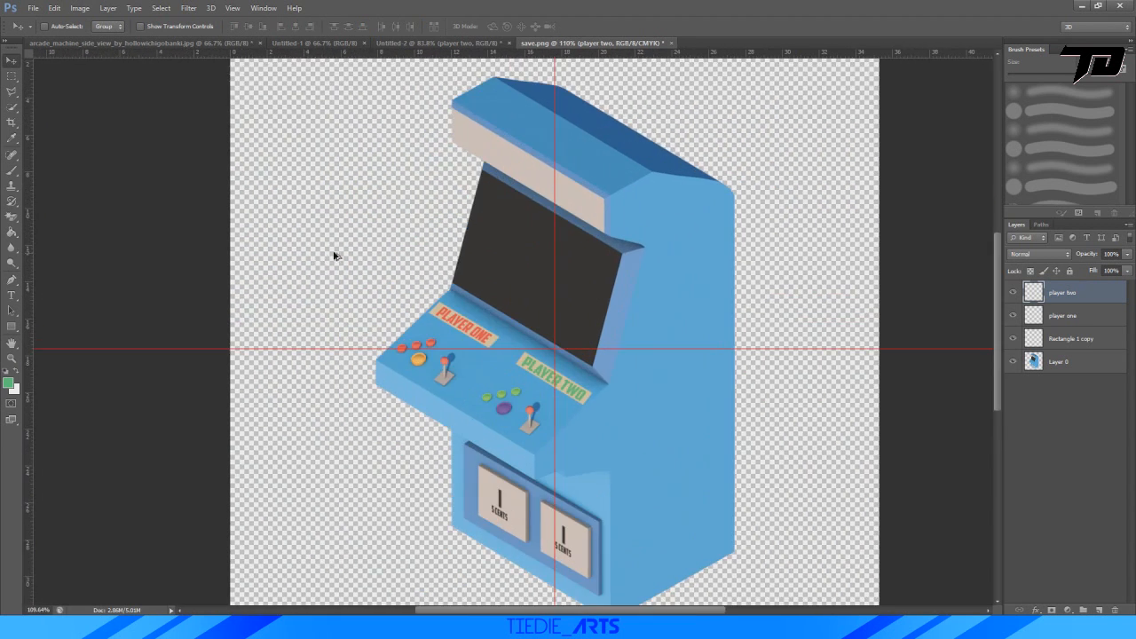
{"action": "scroll", "coordinate": [476, 321], "scroll_direction": "up", "scroll_amount": 4, "text": "alt"}
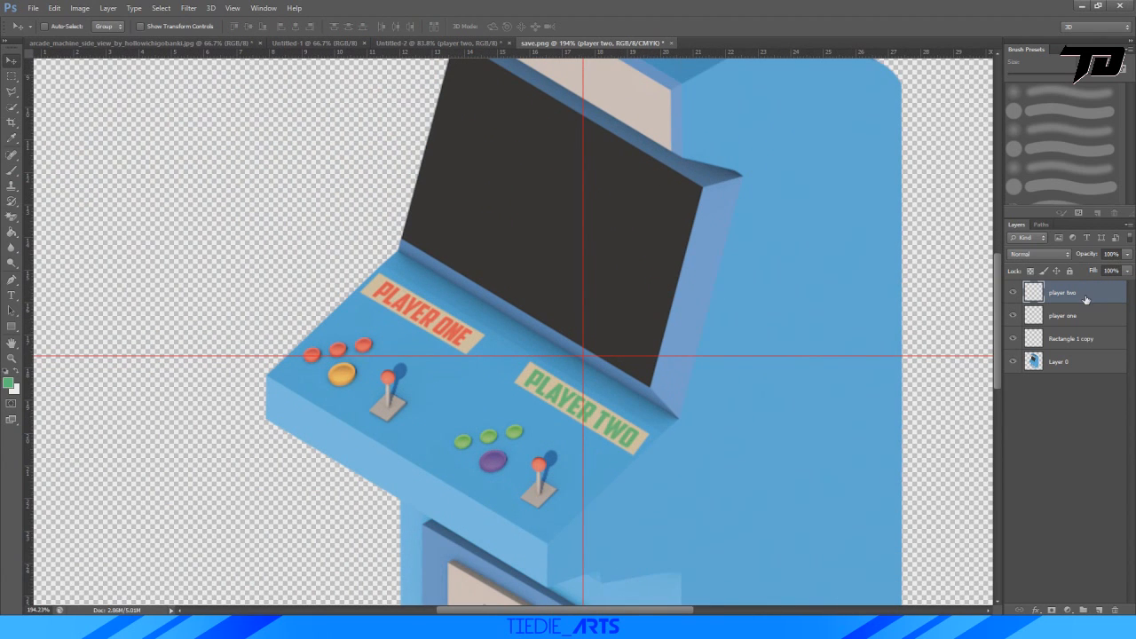
{"action": "key", "text": "Delete"}
Copy the flat "PLAYER TWO" label from Untitled-2 into save.png again and scale it to about 13.7%.
{"action": "left_click", "coordinate": [444, 42]}
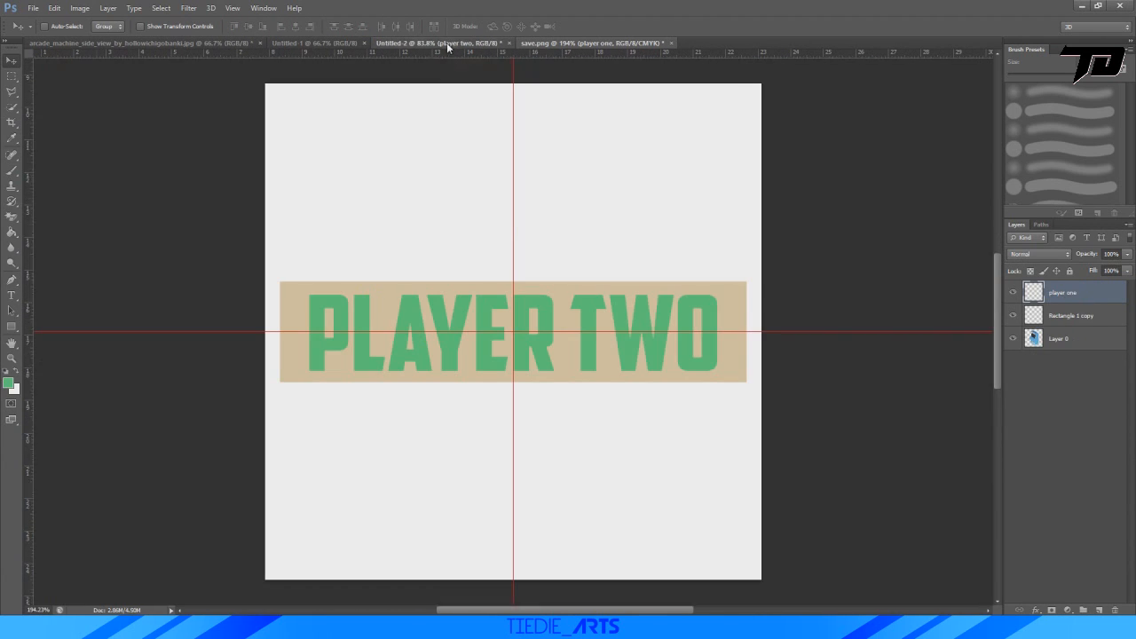
{"action": "left_click_drag", "start_coordinate": [364, 320], "coordinate": [461, 349]}
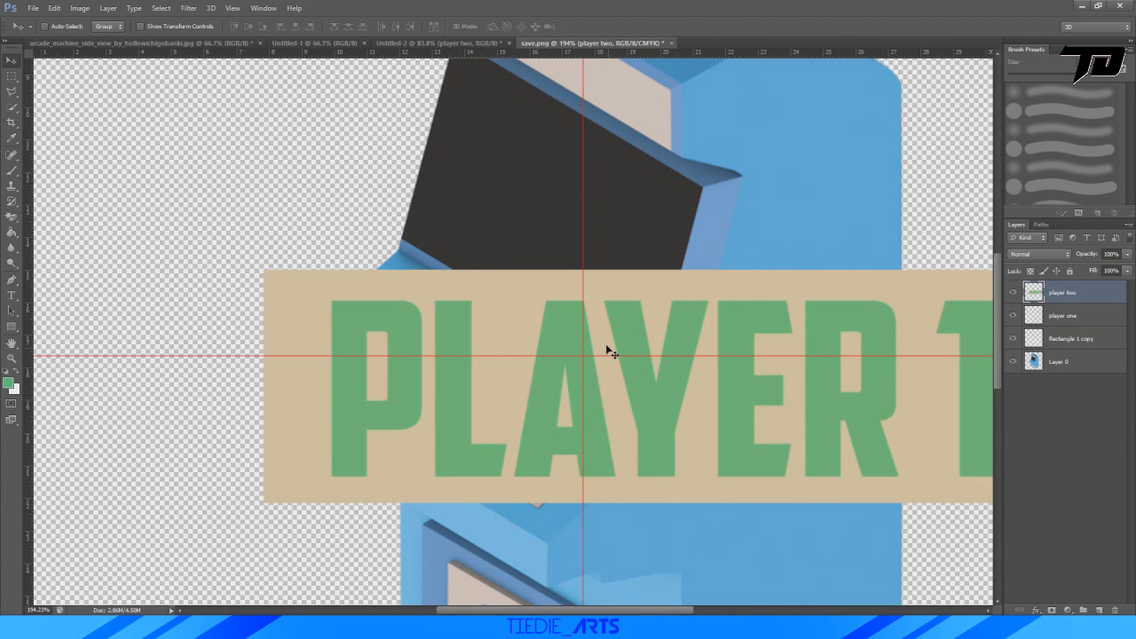
{"action": "key", "text": "ctrl+t"}
{"action": "scroll", "coordinate": [738, 299], "scroll_direction": "down", "scroll_amount": 5, "text": "alt"}
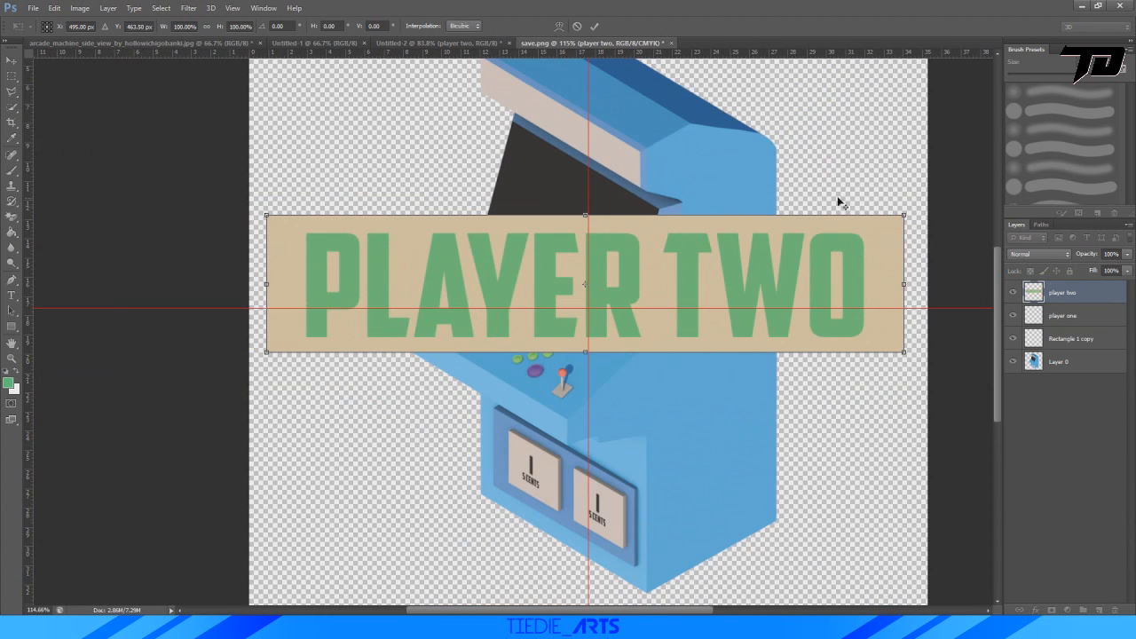
{"action": "left_click_drag", "start_coordinate": [903, 217], "coordinate": [491, 332], "text": "shift"}
{"action": "scroll", "coordinate": [483, 346], "scroll_direction": "up", "scroll_amount": 15, "text": "alt"}
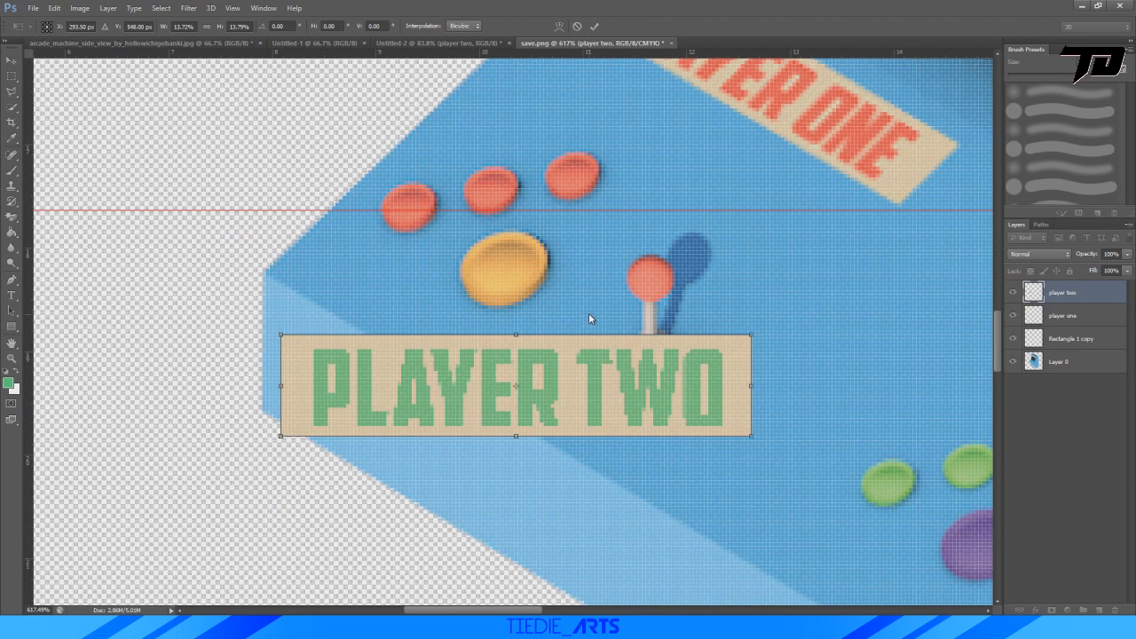
Rotate the "PLAYER TWO" label to about 30.9°, scale it to about 12.9% and align it with the control panel's front edge.
{"action": "left_click_drag", "start_coordinate": [589, 313], "coordinate": [621, 354]}
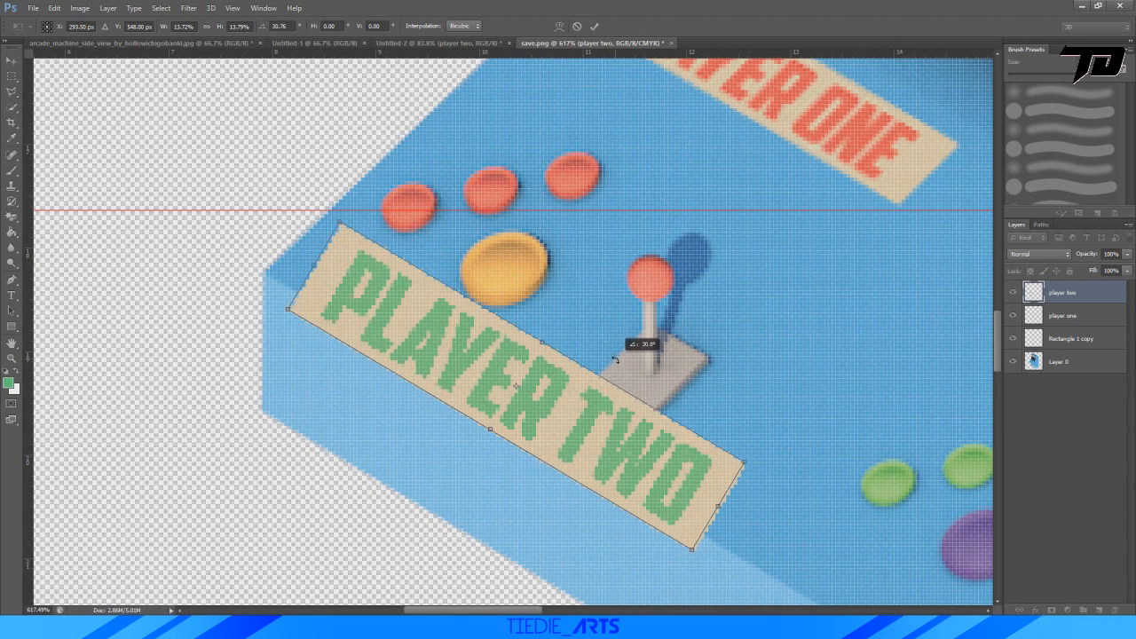
{"action": "mouse_move", "coordinate": [461, 344]}
{"action": "left_mouse_down"}
{"action": "mouse_move", "coordinate": [484, 333]}
{"action": "mouse_move", "coordinate": [479, 344]}
{"action": "left_mouse_up"}
{"action": "left_click_drag", "start_coordinate": [718, 352], "coordinate": [717, 345]}
{"action": "left_click_drag", "start_coordinate": [613, 398], "coordinate": [614, 387]}
{"action": "left_click_drag", "start_coordinate": [719, 355], "coordinate": [717, 350]}
{"action": "left_click_drag", "start_coordinate": [763, 440], "coordinate": [738, 438]}
{"action": "left_click_drag", "start_coordinate": [646, 415], "coordinate": [653, 430]}
Skew the "PLAYER TWO" label horizontally by about -15.8° to match the panel's perspective and apply the transform.
{"action": "right_click", "coordinate": [543, 359]}
{"action": "left_click", "coordinate": [587, 409]}
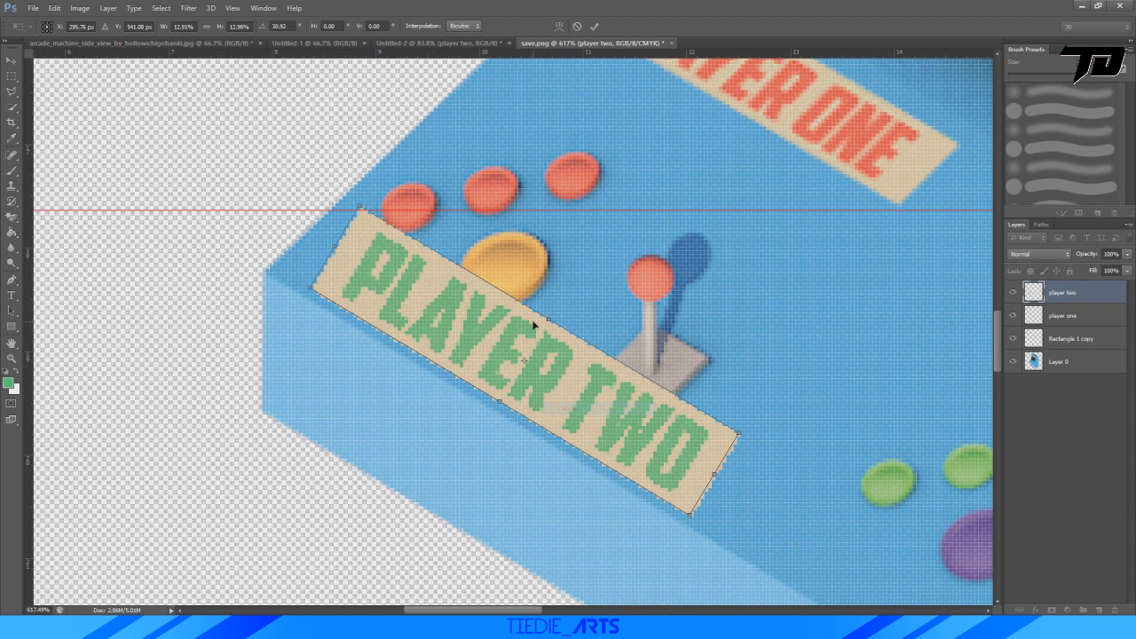
{"action": "left_click_drag", "start_coordinate": [551, 327], "coordinate": [569, 344]}
{"action": "scroll", "coordinate": [579, 253], "scroll_direction": "down", "scroll_amount": 3, "text": "alt"}
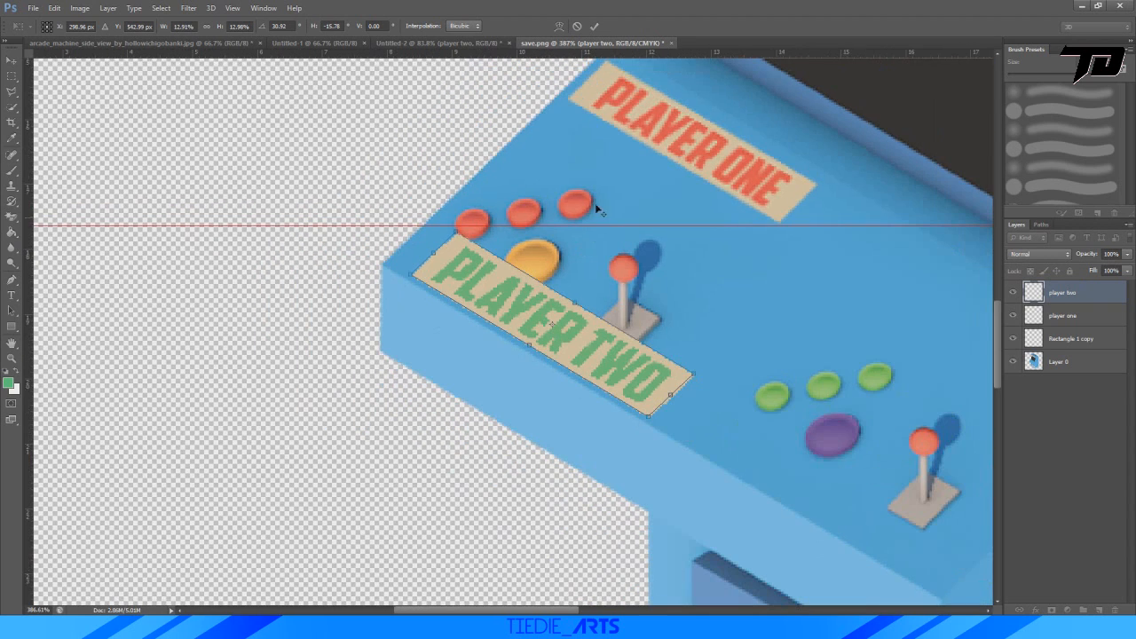
{"action": "left_click", "coordinate": [595, 26]}
Place the "PLAYER TWO" label over the "PLAYER ONE" label and scale it to about 89% to match its size.
{"action": "key", "text": "ctrl+t"}
{"action": "left_click_drag", "start_coordinate": [602, 346], "coordinate": [750, 166]}
{"action": "left_click_drag", "start_coordinate": [842, 245], "coordinate": [808, 222]}
Move the "PLAYER TWO" label above the second player's controls at about X 505 px, Y 548 px, and apply the transform.
{"action": "scroll", "coordinate": [769, 250], "scroll_direction": "down", "scroll_amount": 3, "text": "alt"}
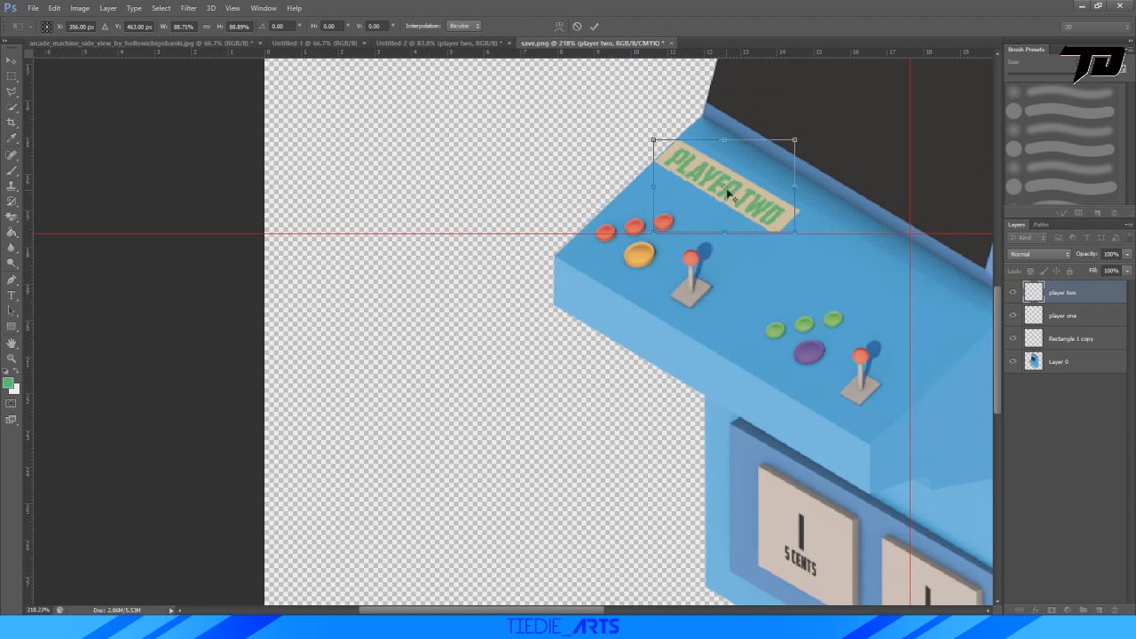
{"action": "left_click_drag", "start_coordinate": [726, 189], "coordinate": [885, 285]}
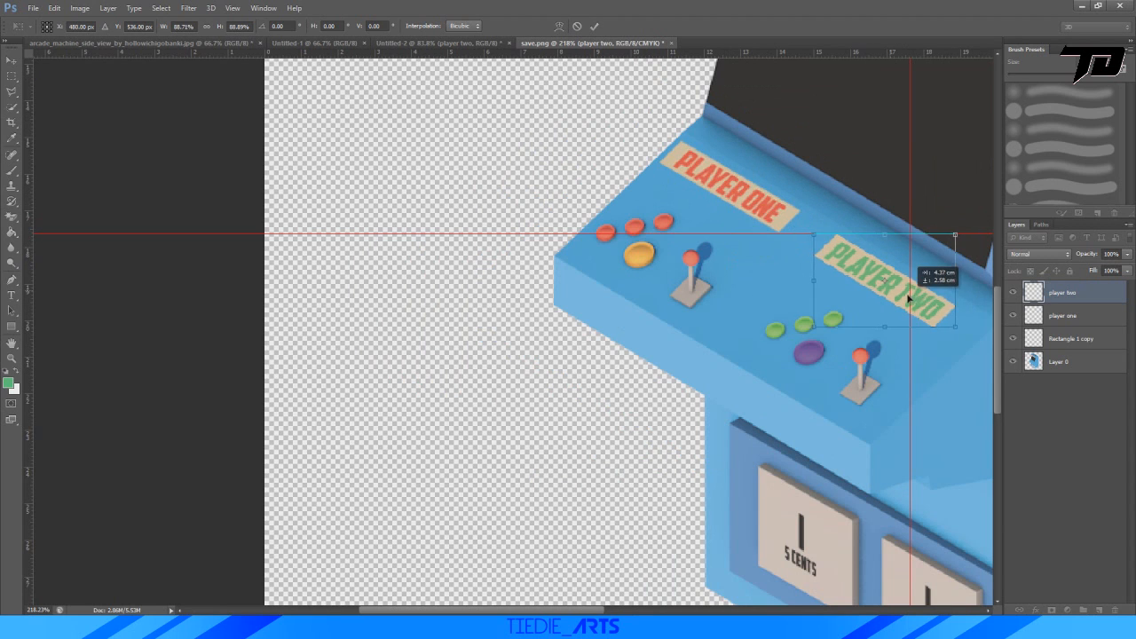
{"action": "scroll", "coordinate": [748, 290], "scroll_direction": "down", "scroll_amount": 1, "text": "alt"}
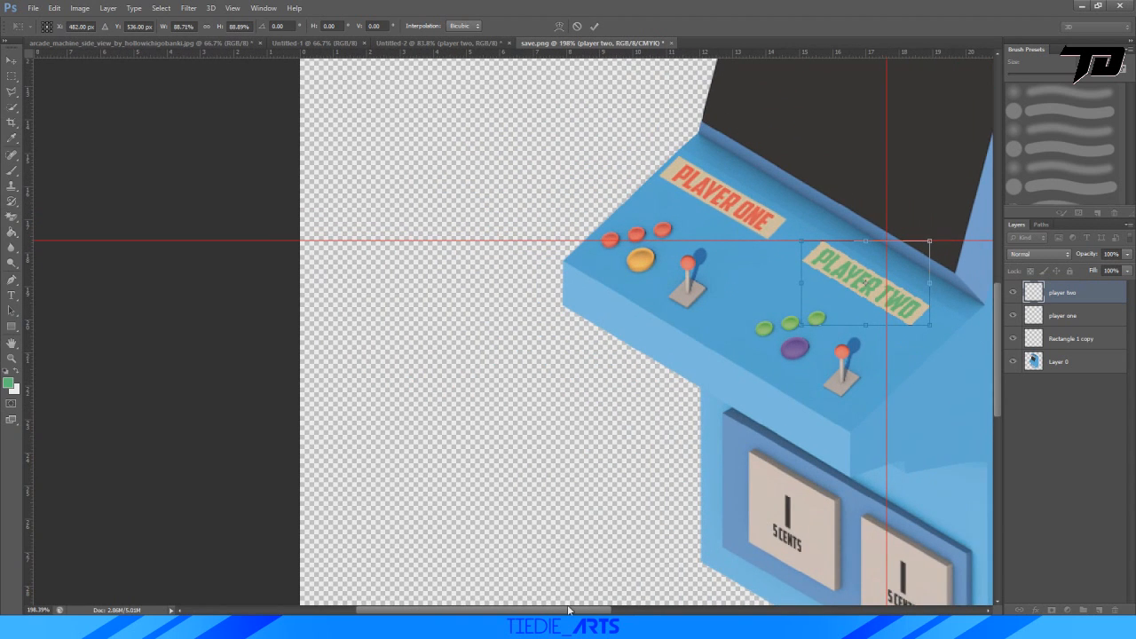
{"action": "left_click_drag", "start_coordinate": [569, 610], "coordinate": [633, 611]}
{"action": "scroll", "coordinate": [711, 264], "scroll_direction": "up", "scroll_amount": 8, "text": "alt"}
{"action": "left_click_drag", "start_coordinate": [637, 356], "coordinate": [693, 387]}
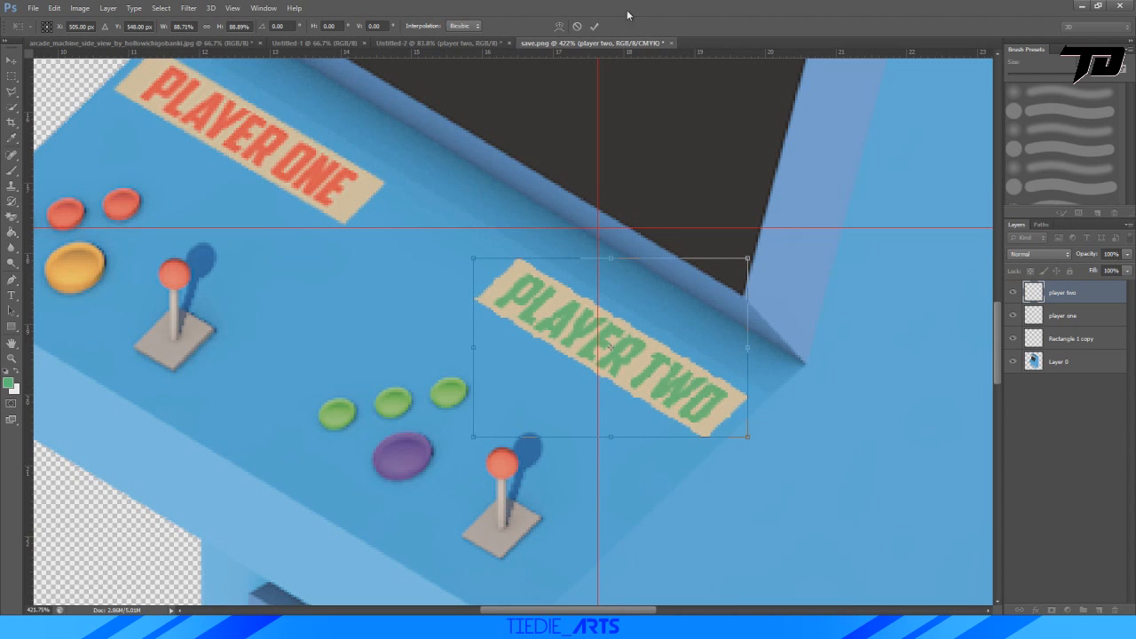
{"action": "left_click", "coordinate": [594, 26]}
{"action": "scroll", "coordinate": [610, 242], "scroll_direction": "down", "scroll_amount": 10, "text": "alt"}
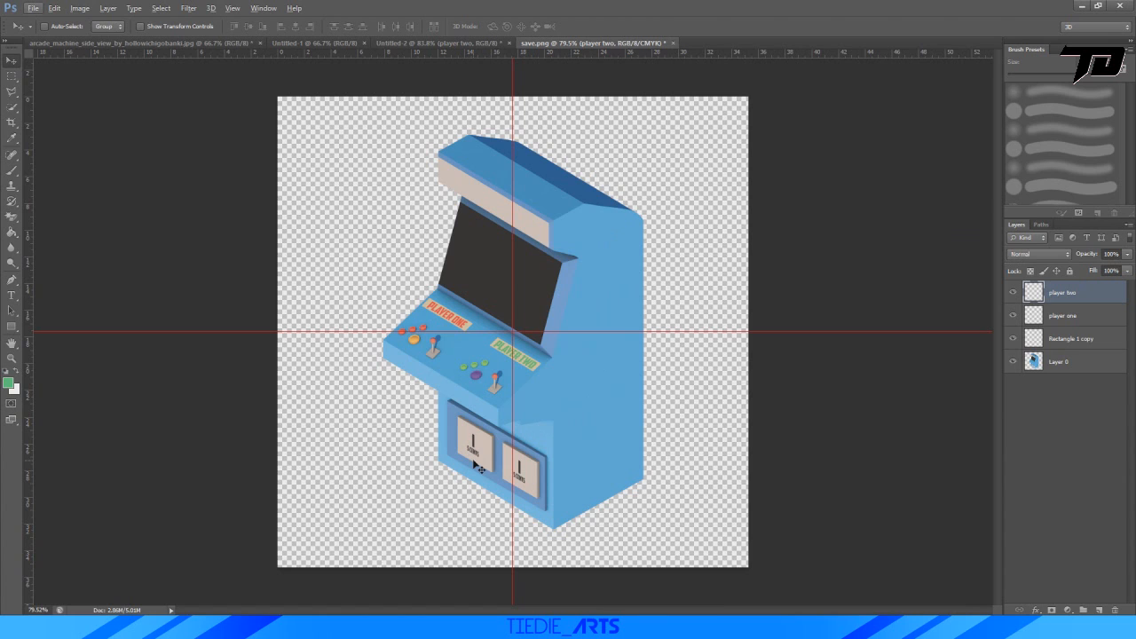
Compare the labelled arcade machine with the finished reference render in Photos, checking its sign and overall details.
{"action": "scroll", "coordinate": [462, 189], "scroll_direction": "up", "scroll_amount": 4, "text": "alt"}
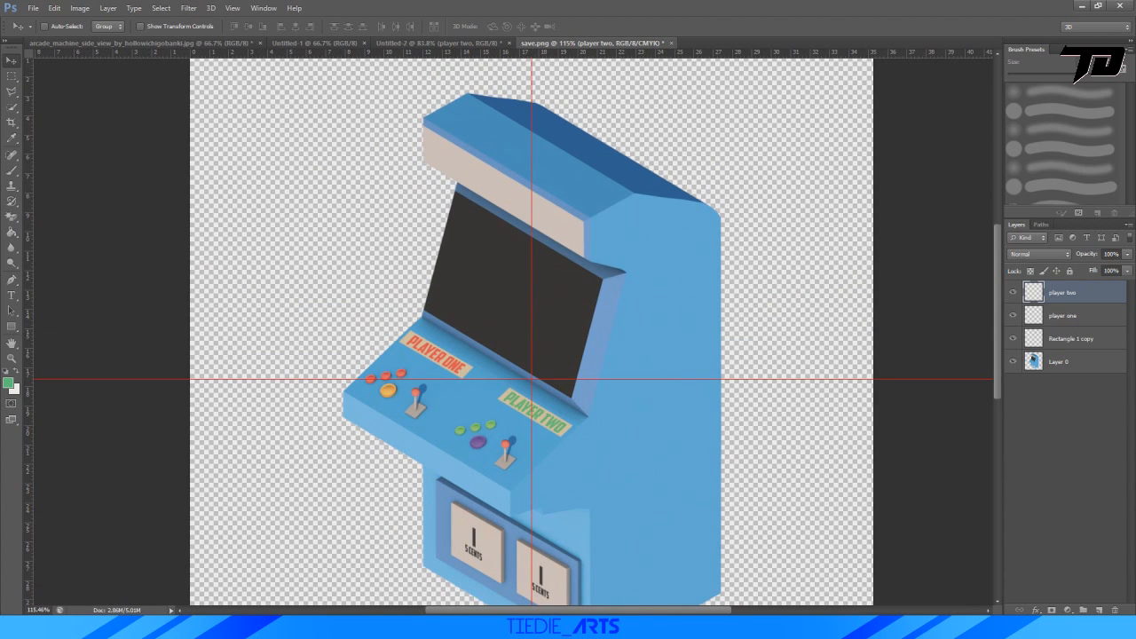
{"action": "key", "text": "alt+Tab"}
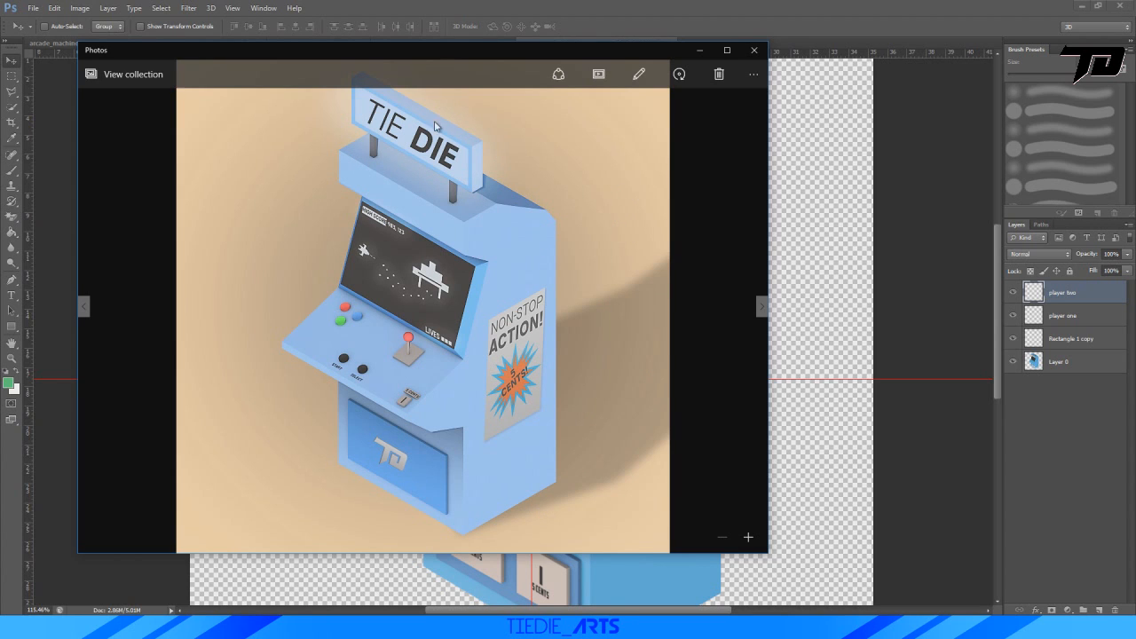
{"action": "left_click", "coordinate": [700, 50]}
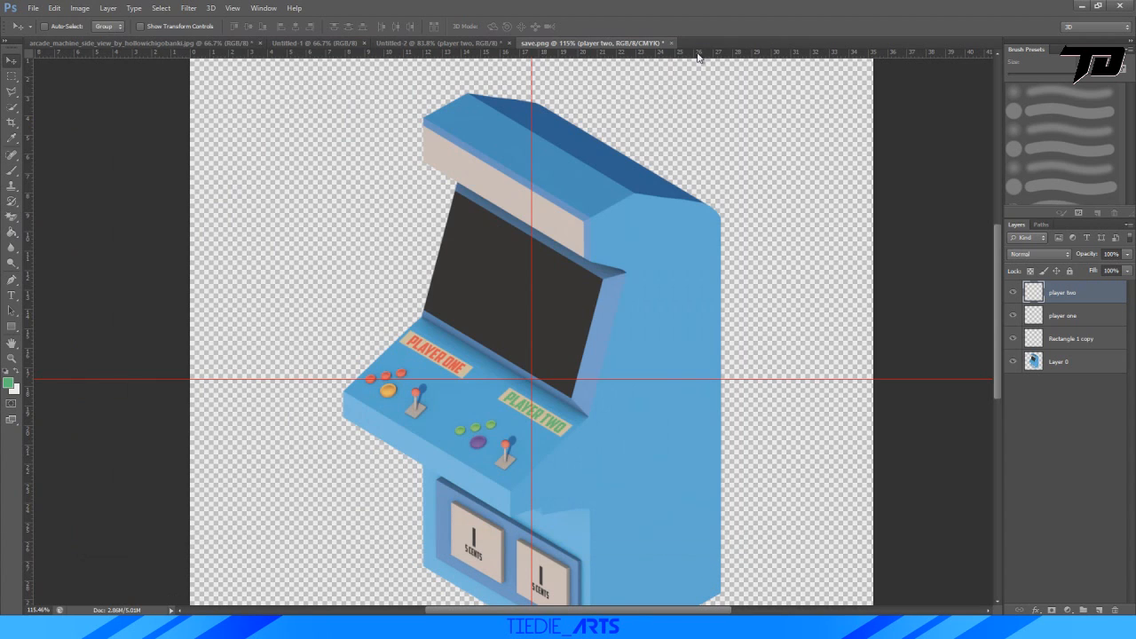
{"action": "scroll", "coordinate": [492, 240], "scroll_direction": "down", "scroll_amount": 1, "text": "alt"}
{"action": "scroll", "coordinate": [492, 241], "scroll_direction": "up", "scroll_amount": 4, "text": "alt"}
{"action": "scroll", "coordinate": [492, 240], "scroll_direction": "down", "scroll_amount": 4, "text": "alt"}
{"action": "scroll", "coordinate": [492, 240], "scroll_direction": "up", "scroll_amount": 4, "text": "alt"}
{"action": "scroll", "coordinate": [492, 241], "scroll_direction": "down", "scroll_amount": 5, "text": "alt"}
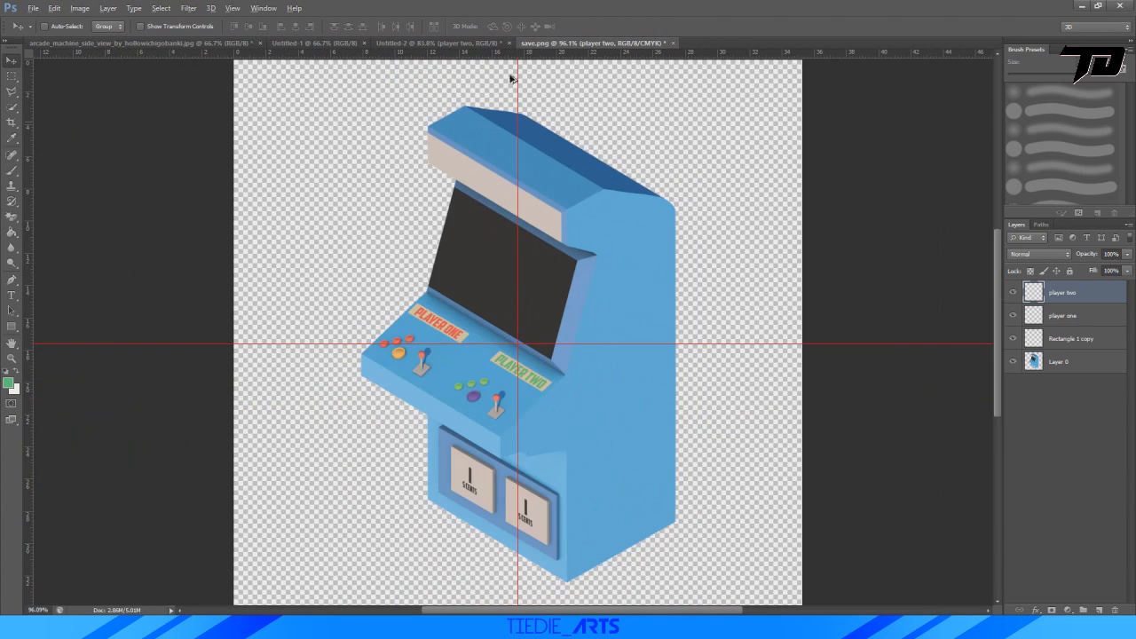
Delete the "player two" layer from the Untitled-2 document and set the foreground colour to dark grey (#484848).
{"action": "left_click", "coordinate": [439, 42]}
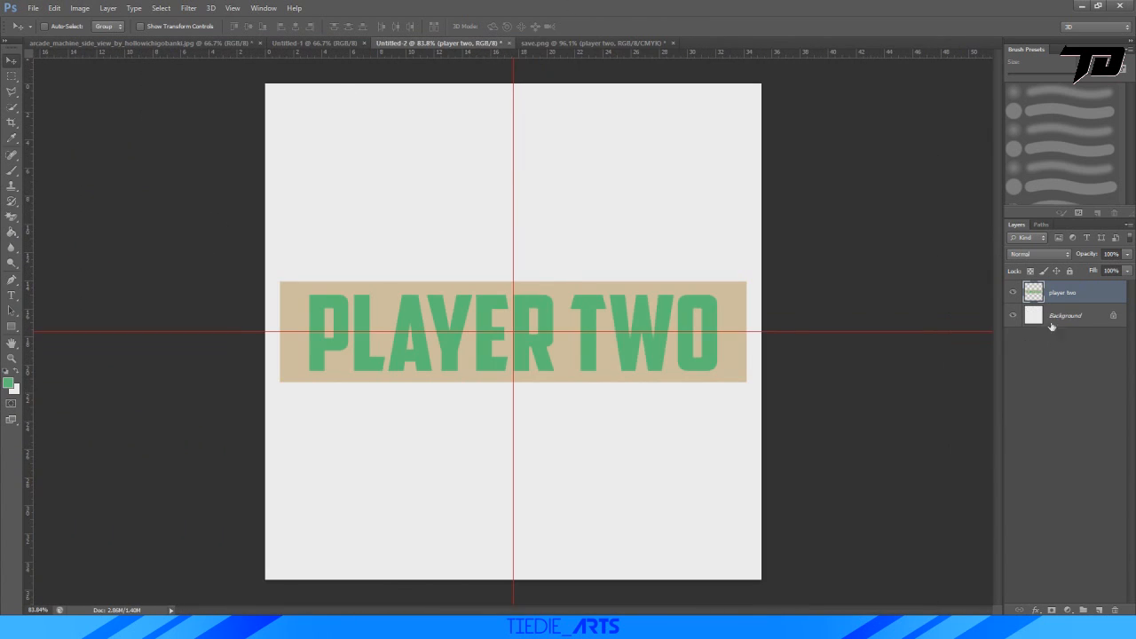
{"action": "key", "text": "Delete"}
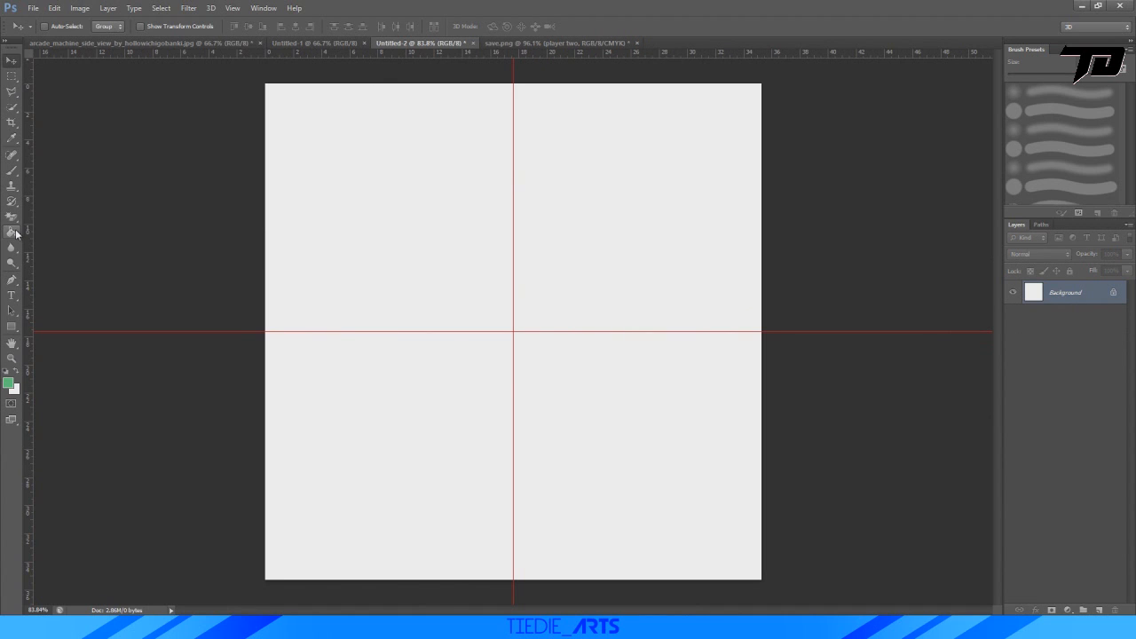
{"action": "left_click", "coordinate": [8, 383]}
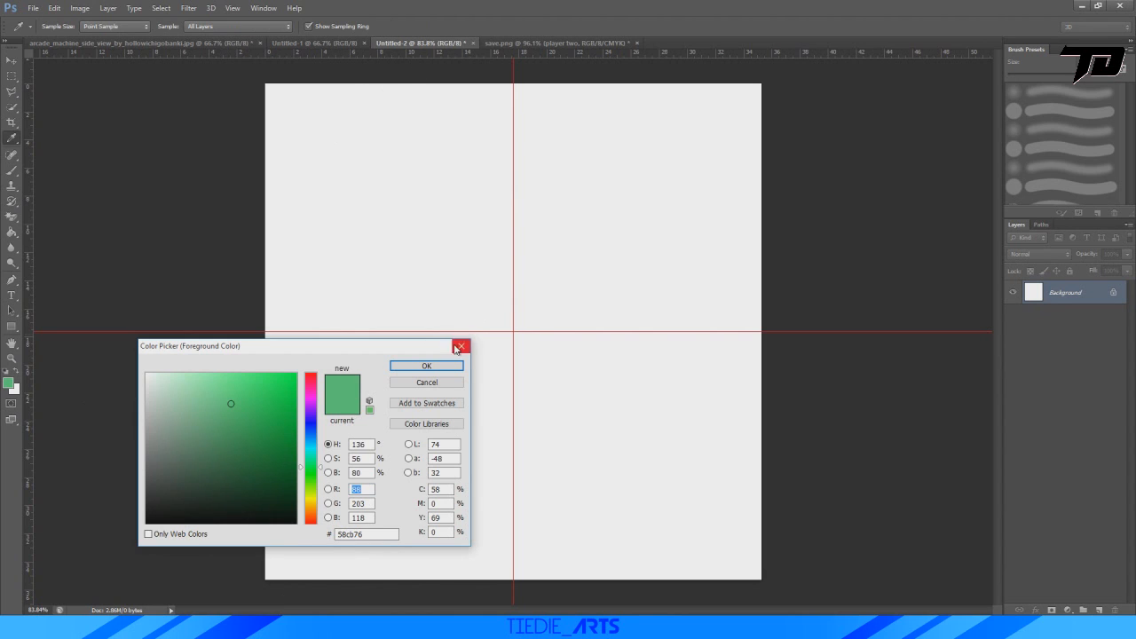
{"action": "mouse_move", "coordinate": [194, 450]}
{"action": "left_mouse_down"}
{"action": "mouse_move", "coordinate": [130, 516]}
{"action": "mouse_move", "coordinate": [124, 481]}
{"action": "left_mouse_up"}
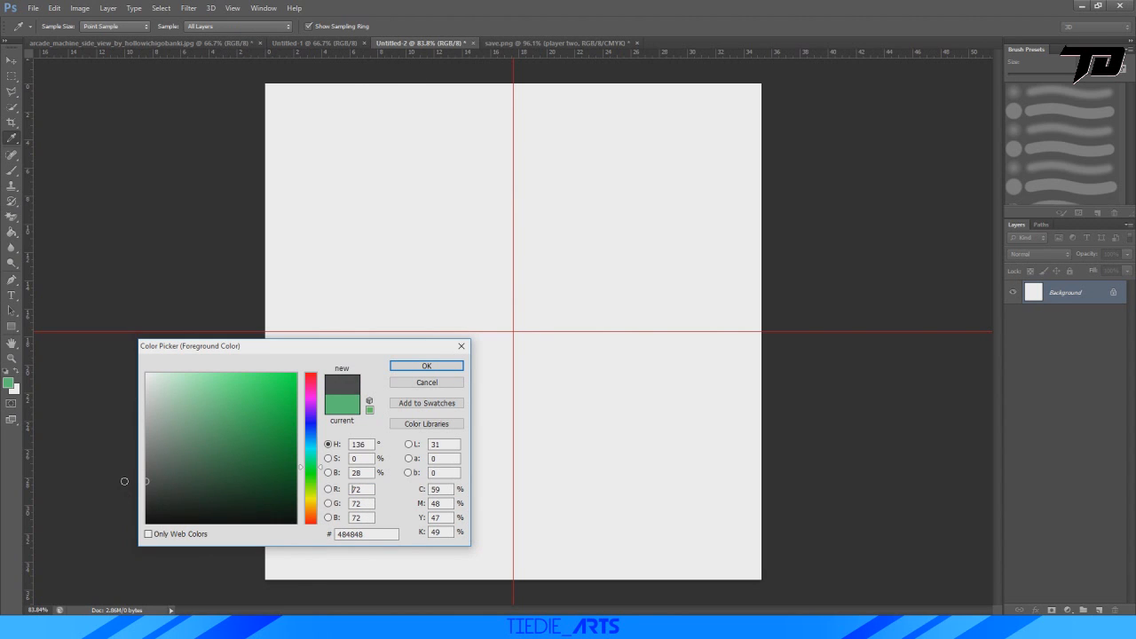
{"action": "left_click", "coordinate": [415, 370]}
Add the text "TIEDIE GAMES" in the American Captain font on the blank canvas.
{"action": "key", "text": "t"}
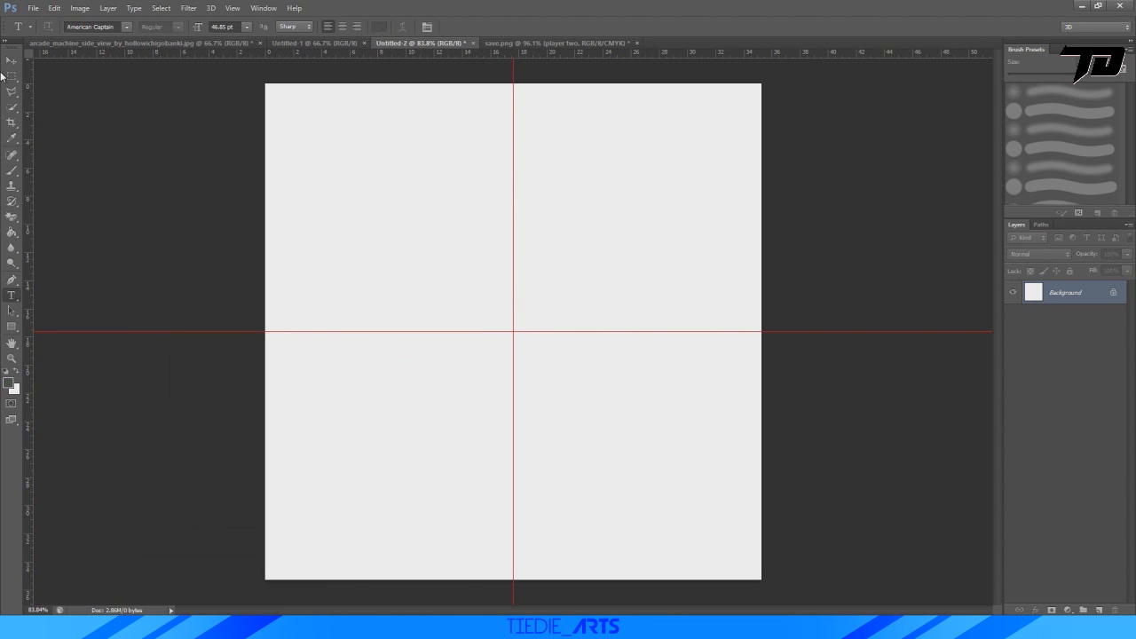
{"action": "left_click", "coordinate": [127, 28]}
{"action": "left_click", "coordinate": [370, 300]}
{"action": "left_click", "coordinate": [322, 330]}
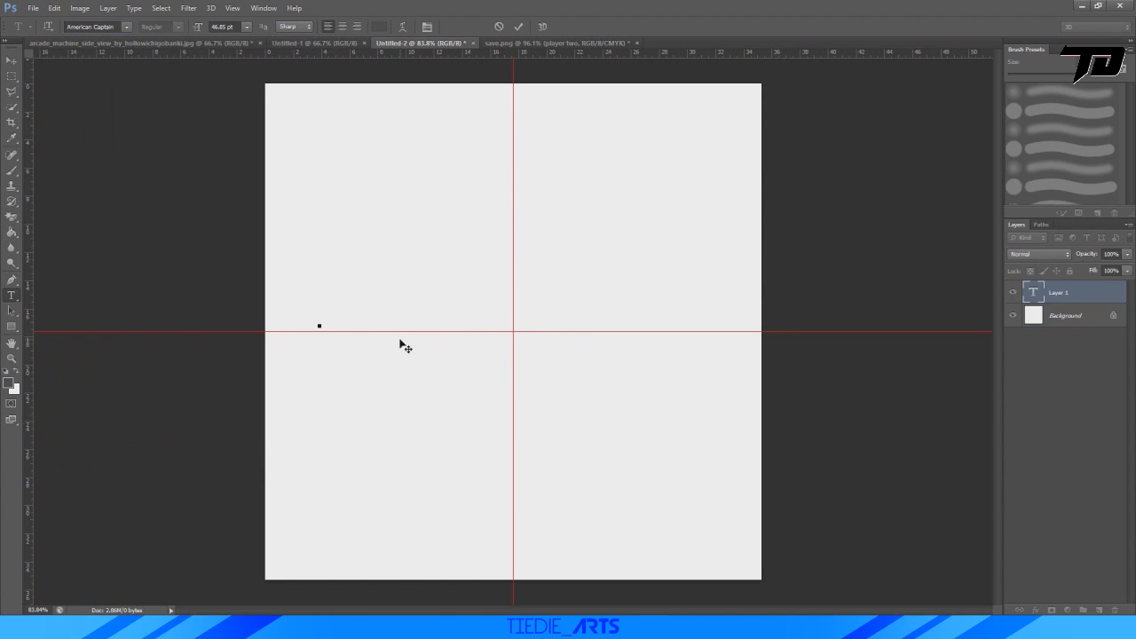
{"action": "type", "text": "TIEDIE"}
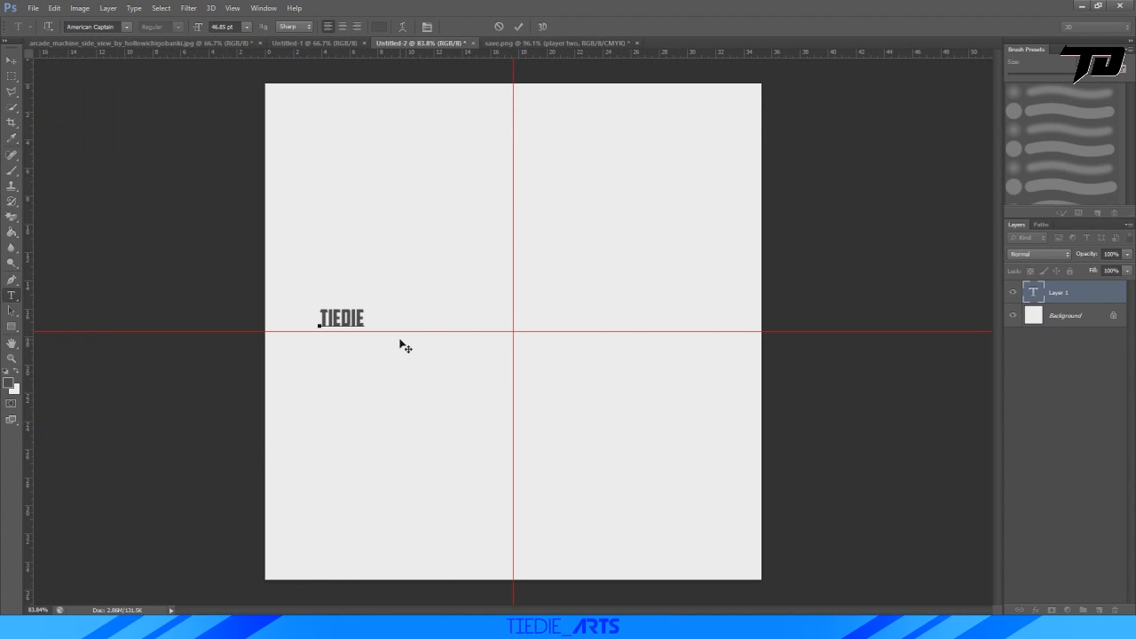
{"action": "type", "text": " AR"}
{"action": "key", "text": "BackSpace"}
{"action": "key", "text": "BackSpace"}
{"action": "key", "text": "BackSpace"}
{"action": "key", "text": "BackSpace"}
{"action": "key", "text": "BackSpace"}
{"action": "key", "text": "BackSpace"}
{"action": "type", "text": "GAMES"}
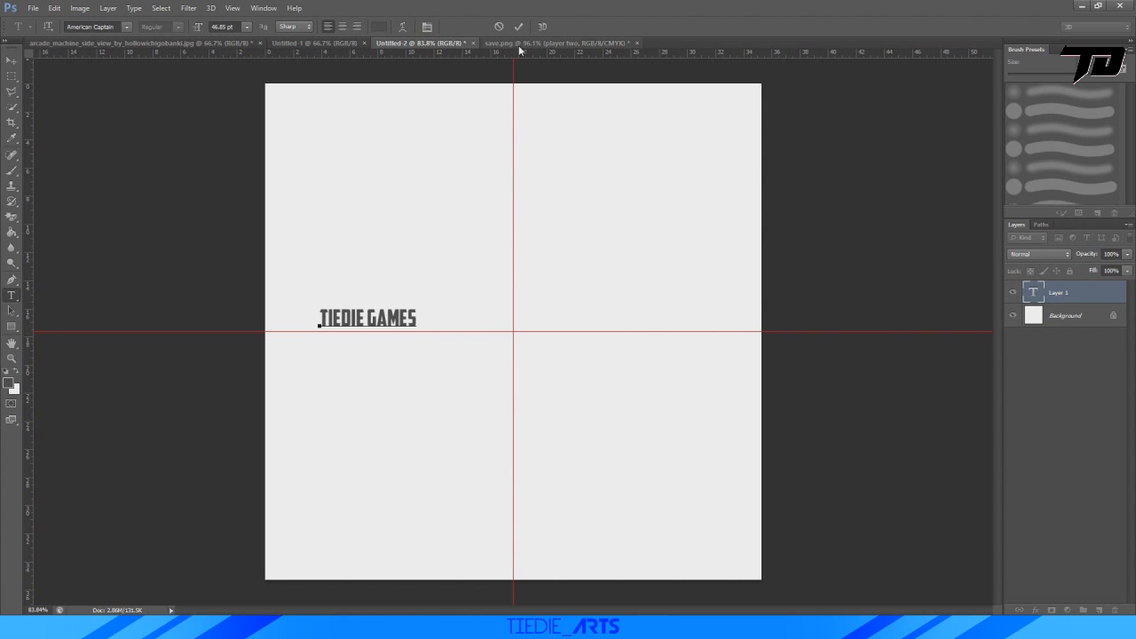
{"action": "left_click", "coordinate": [518, 28]}
Scale the "TIEDIE GAMES" text to about 378%, move it near the canvas centre and apply the transform.
{"action": "key", "text": "ctrl+t"}
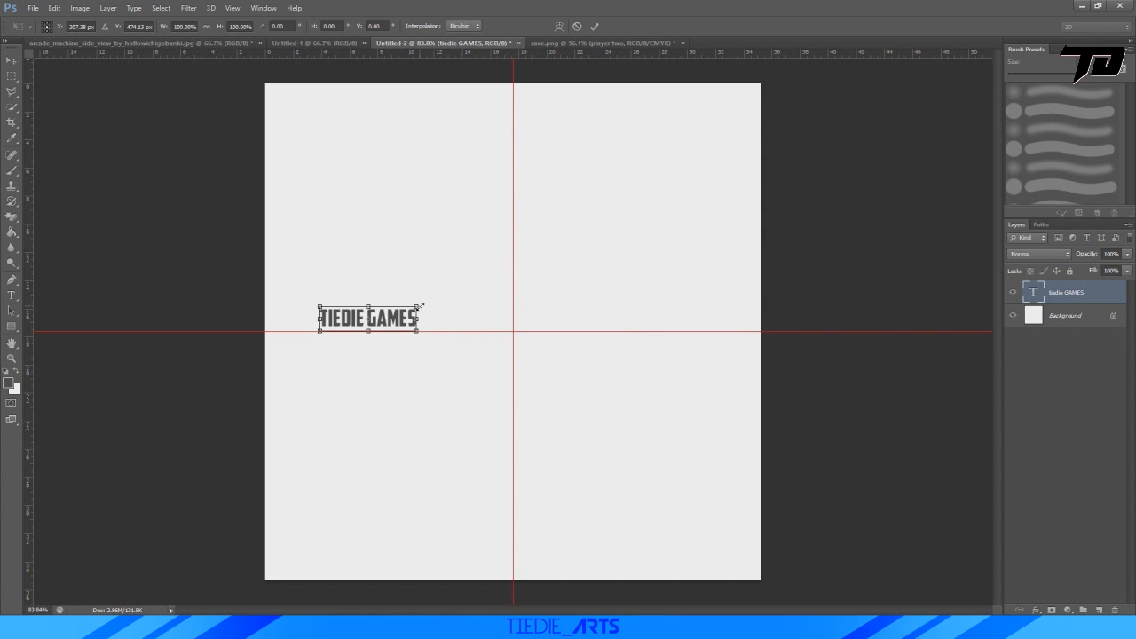
{"action": "left_click_drag", "start_coordinate": [421, 305], "coordinate": [680, 241]}
{"action": "left_click_drag", "start_coordinate": [655, 297], "coordinate": [638, 354]}
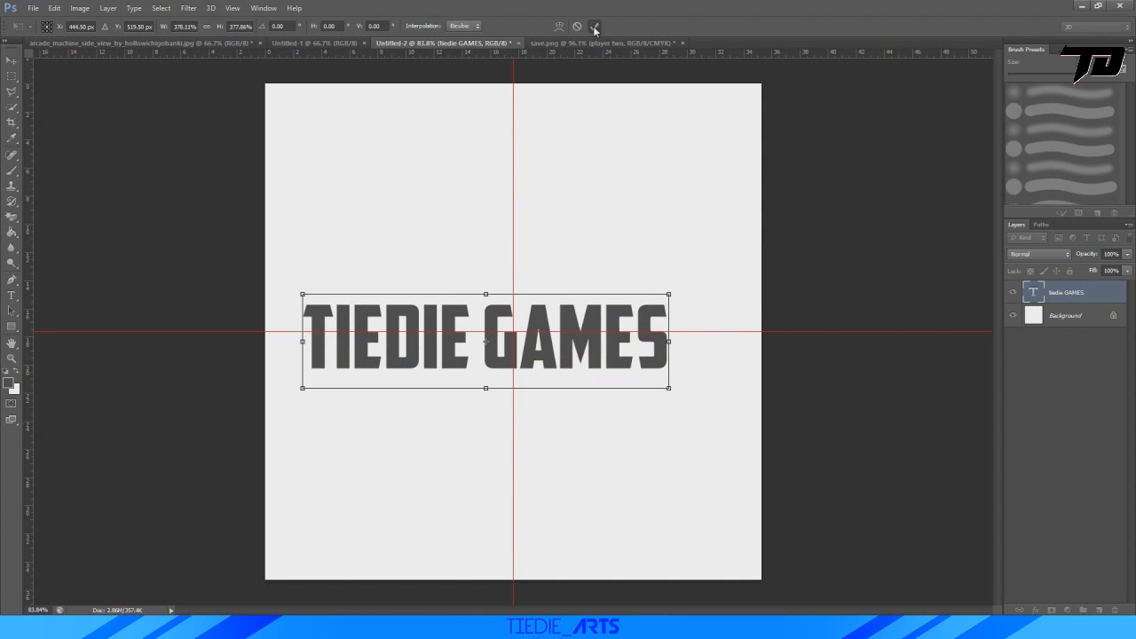
{"action": "left_click", "coordinate": [595, 27]}
Bring the "TIEDIE GAMES" text into save.png over the machine's marquee, scale it to about 45% and rotate it about 39.7°.
{"action": "left_click", "coordinate": [12, 60]}
{"action": "left_click_drag", "start_coordinate": [385, 316], "coordinate": [509, 183]}
{"action": "key", "text": "ctrl+t"}
{"action": "left_click_drag", "start_coordinate": [613, 188], "coordinate": [519, 156]}
{"action": "left_click_drag", "start_coordinate": [743, 134], "coordinate": [552, 187]}
{"action": "left_click_drag", "start_coordinate": [601, 154], "coordinate": [591, 227]}
{"action": "scroll", "coordinate": [392, 251], "scroll_direction": "up", "scroll_amount": 5, "text": "alt"}
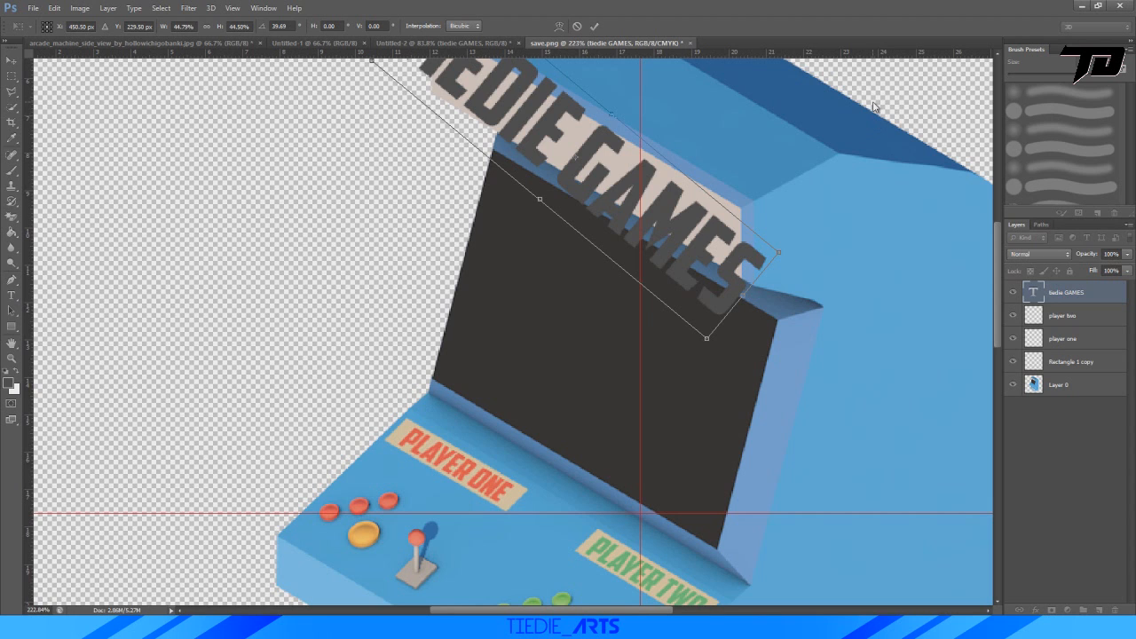
Scale the "TIEDIE GAMES" text to about 30.6% and rotate it to about 32.5° along the marquee.
{"action": "left_click_drag", "start_coordinate": [890, 98], "coordinate": [916, 23]}
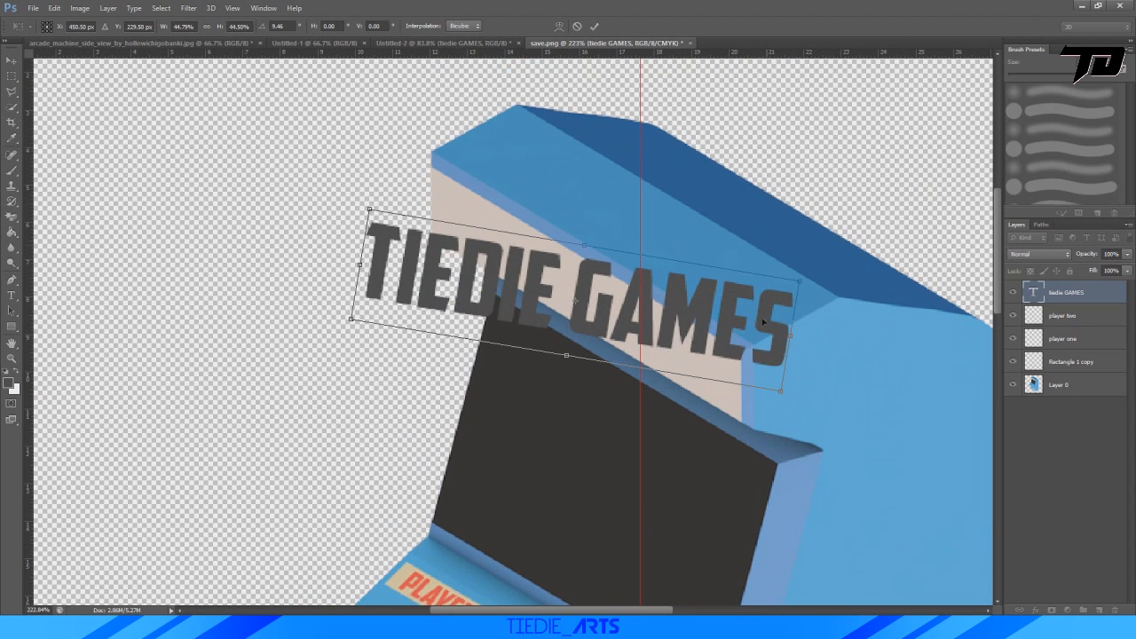
{"action": "left_click_drag", "start_coordinate": [801, 283], "coordinate": [656, 325]}
{"action": "left_click_drag", "start_coordinate": [553, 333], "coordinate": [628, 325]}
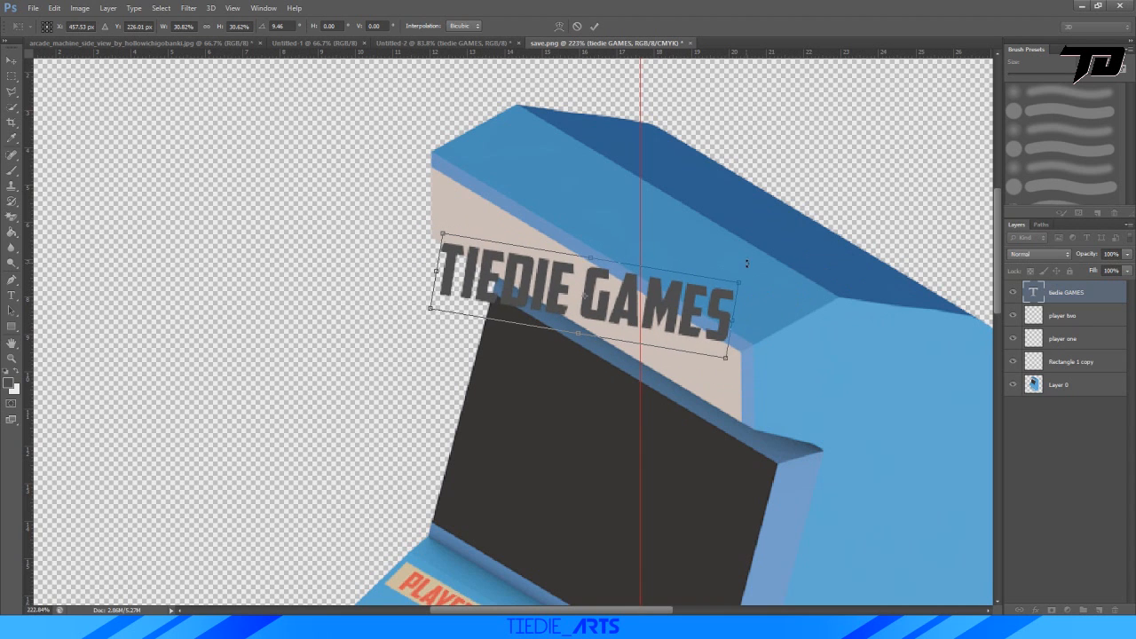
{"action": "left_click_drag", "start_coordinate": [747, 263], "coordinate": [753, 331]}
{"action": "scroll", "coordinate": [553, 312], "scroll_direction": "up", "scroll_amount": 4, "text": "alt"}
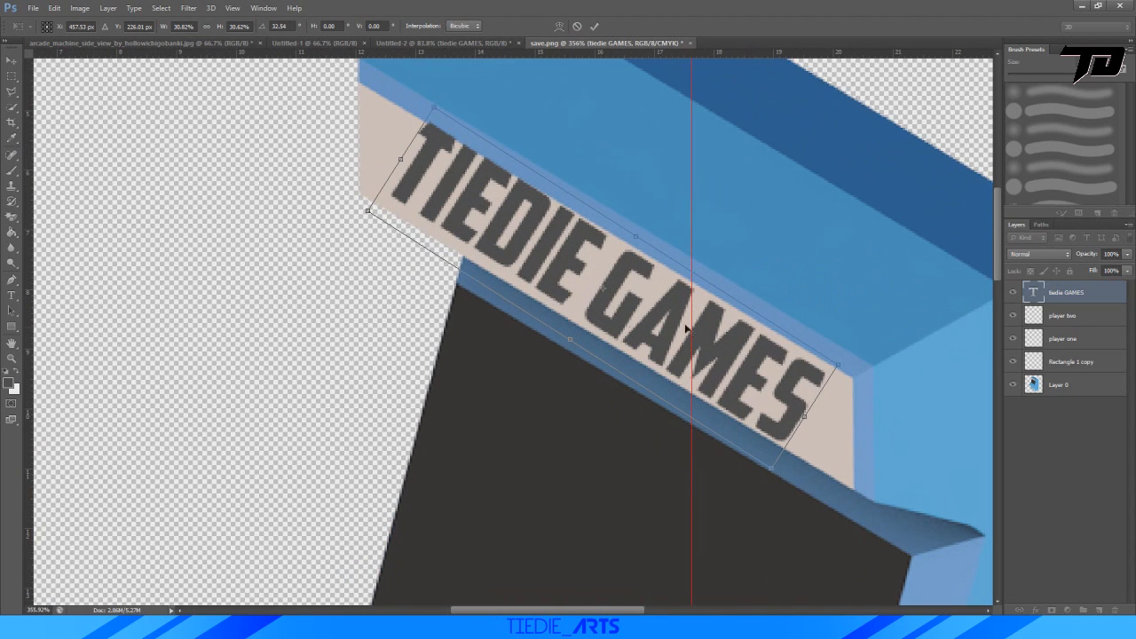
Reduce the "TIEDIE GAMES" text to about 23.5%, rotate it to about 31.4° and place it within the beige marquee panel.
{"action": "mouse_move", "coordinate": [821, 310]}
{"action": "left_mouse_down"}
{"action": "mouse_move", "coordinate": [837, 292]}
{"action": "mouse_move", "coordinate": [802, 317]}
{"action": "left_mouse_up"}
{"action": "mouse_move", "coordinate": [636, 321]}
{"action": "left_mouse_down"}
{"action": "mouse_move", "coordinate": [642, 306]}
{"action": "mouse_move", "coordinate": [634, 325]}
{"action": "left_mouse_up"}
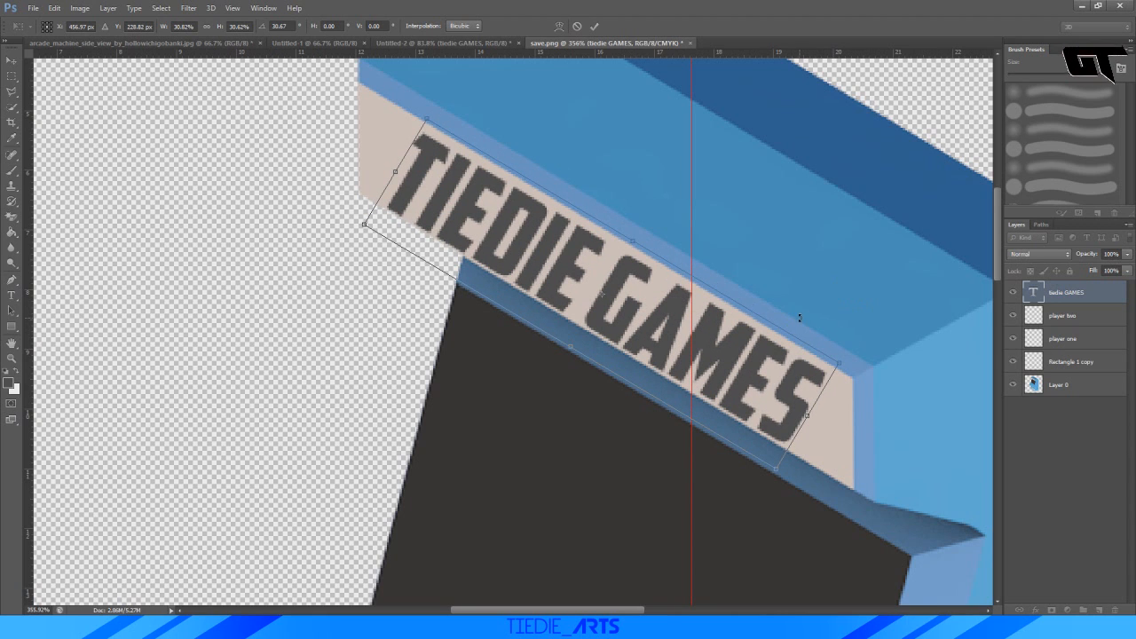
{"action": "left_click_drag", "start_coordinate": [838, 367], "coordinate": [714, 380], "text": "shift"}
{"action": "left_click_drag", "start_coordinate": [641, 342], "coordinate": [673, 355]}
{"action": "left_click_drag", "start_coordinate": [763, 323], "coordinate": [763, 326]}
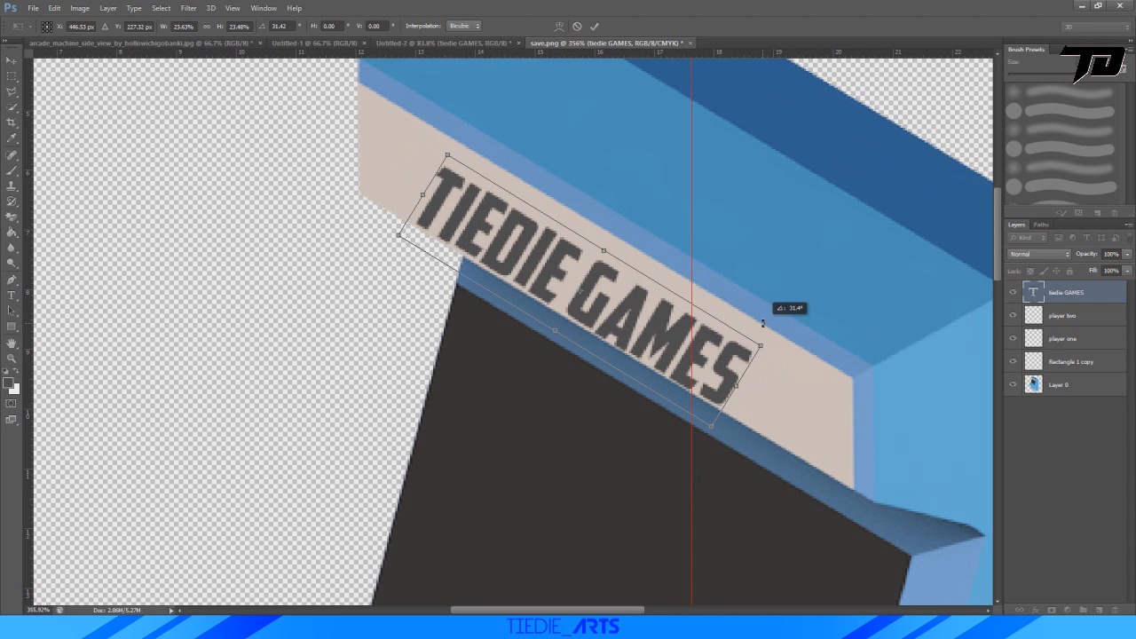
Skew the "TIEDIE GAMES" text horizontally by about 30.7° so its letters stand vertical, and apply the transform.
{"action": "right_click", "coordinate": [598, 281]}
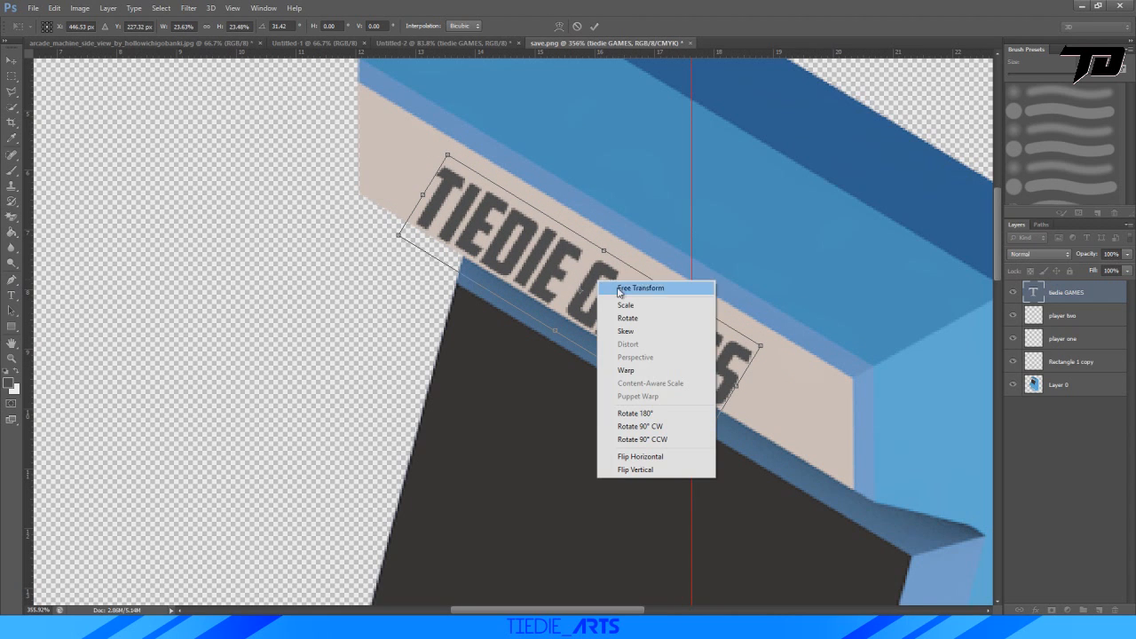
{"action": "left_click", "coordinate": [628, 330]}
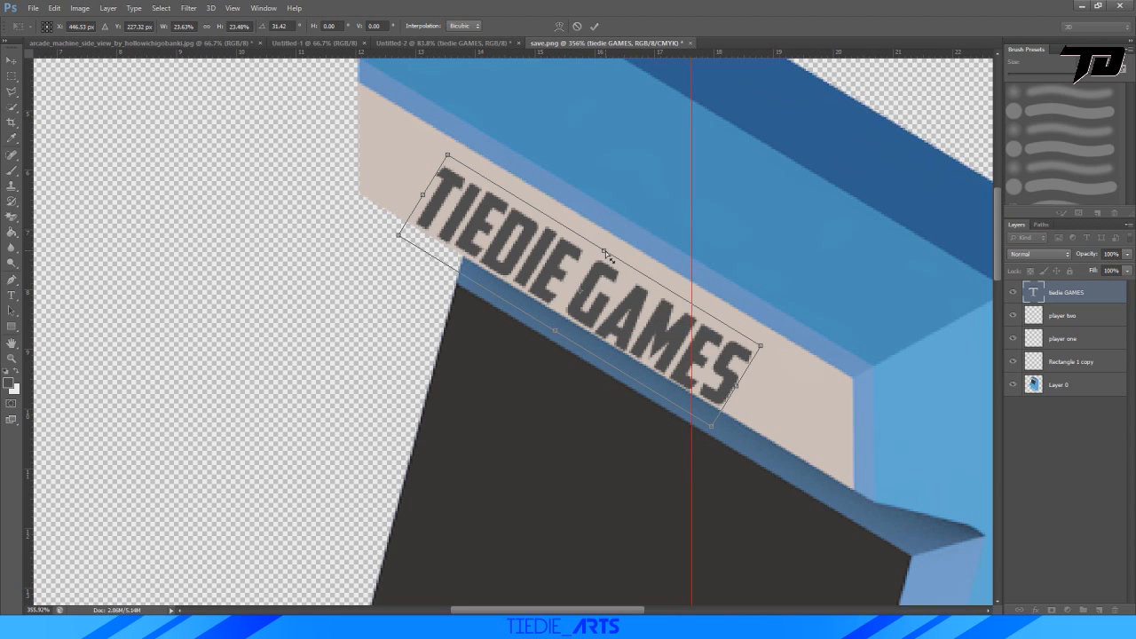
{"action": "left_click_drag", "start_coordinate": [606, 255], "coordinate": [560, 224]}
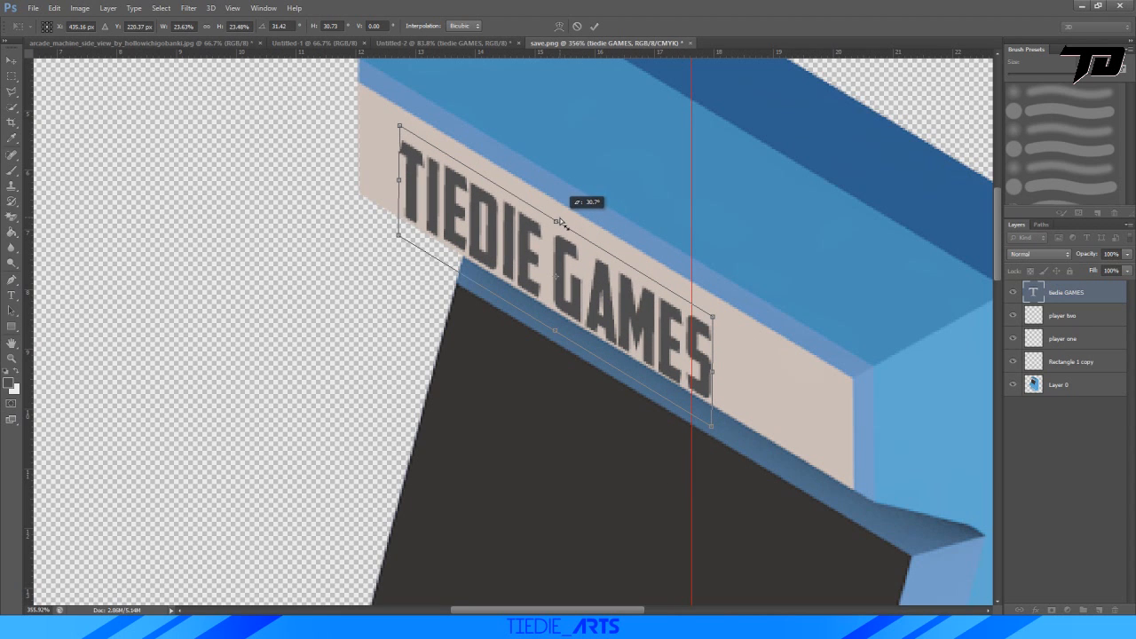
{"action": "left_click", "coordinate": [593, 27]}
Centre the skewed "TIEDIE GAMES" text on the beige marquee panel and apply the move.
{"action": "key", "text": "ctrl+t"}
{"action": "left_click_drag", "start_coordinate": [638, 304], "coordinate": [657, 307]}
{"action": "left_click", "coordinate": [593, 26]}
{"action": "key", "text": "ctrl+0"}
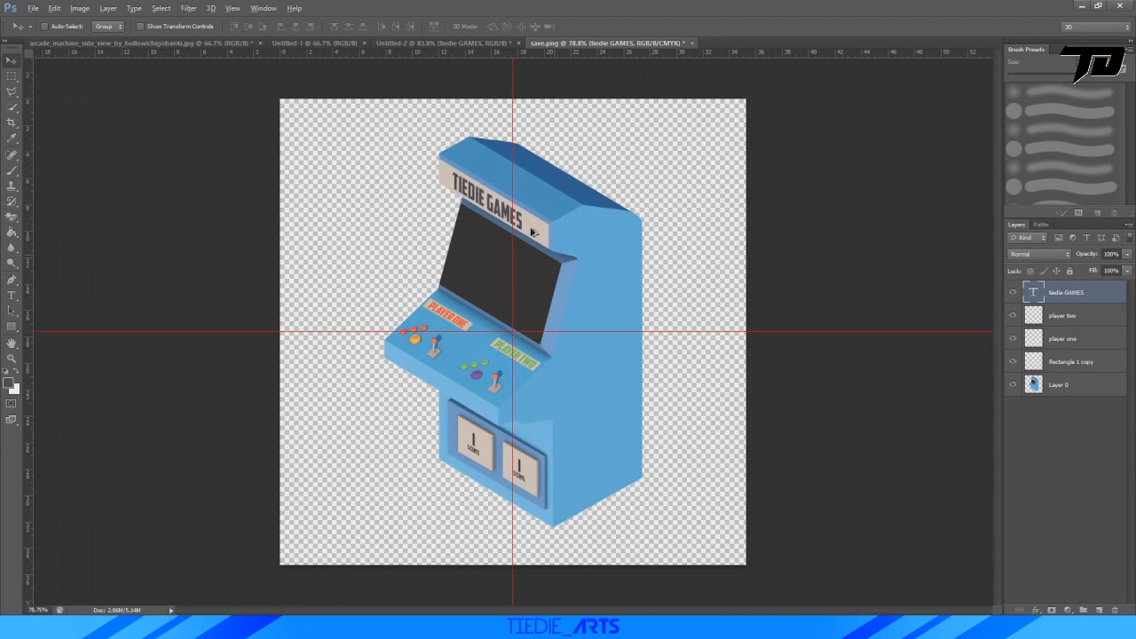
{"action": "scroll", "coordinate": [491, 184], "scroll_direction": "up", "scroll_amount": 5, "text": "alt"}
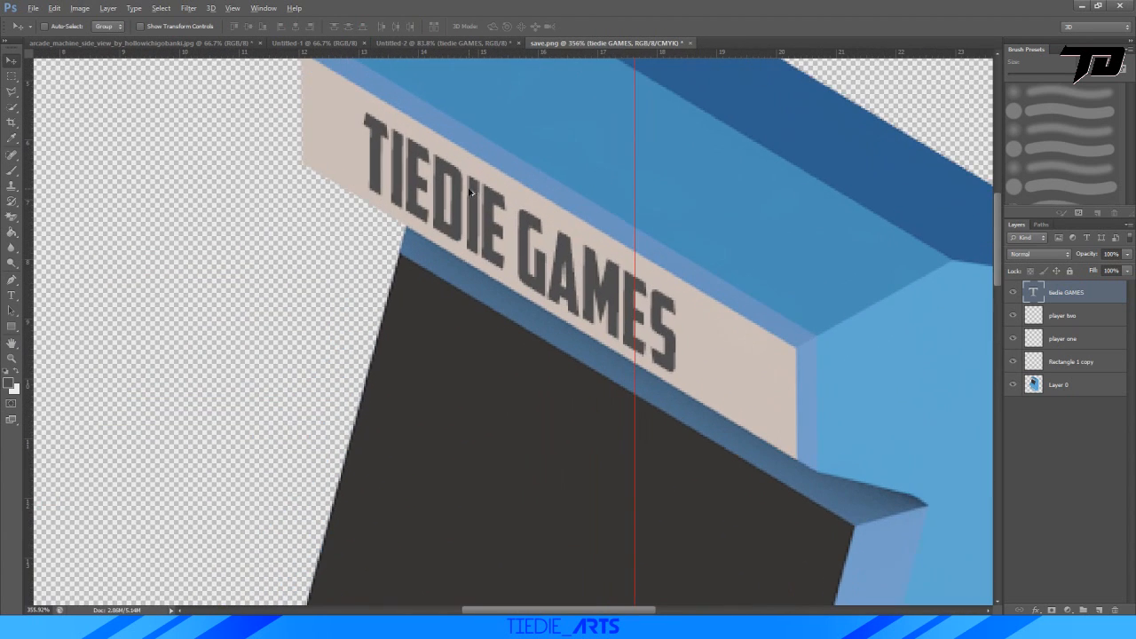
{"action": "key", "text": "ctrl+t"}
{"action": "left_click_drag", "start_coordinate": [584, 272], "coordinate": [589, 277]}
{"action": "left_click", "coordinate": [594, 26]}
{"action": "scroll", "coordinate": [666, 117], "scroll_direction": "down", "scroll_amount": 5, "text": "alt"}
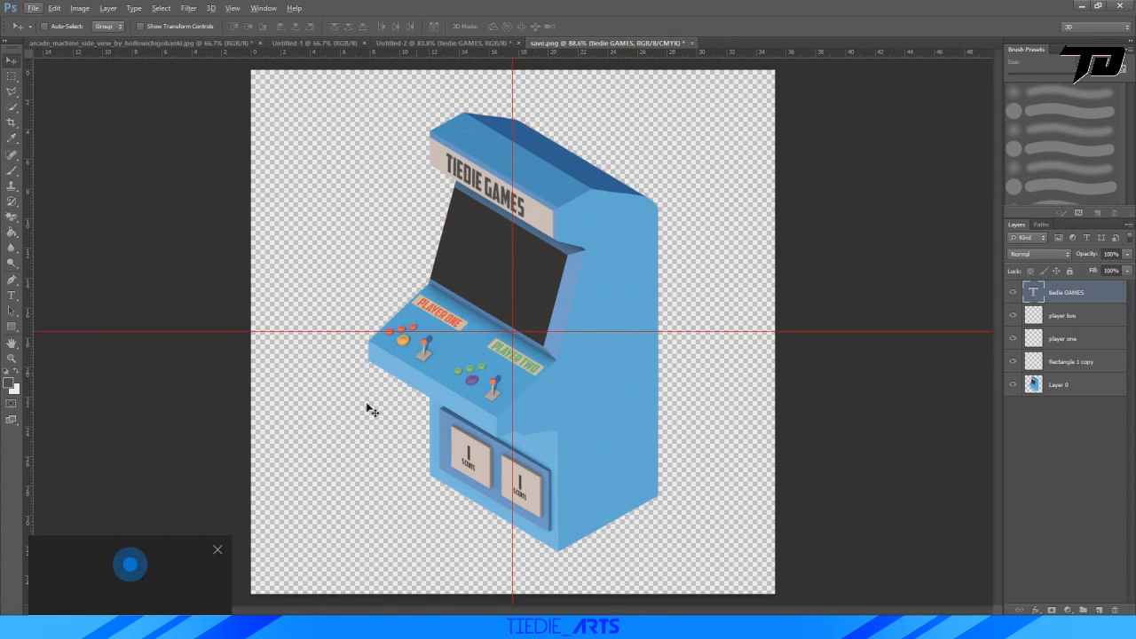
On Layer 0, begin a Polygonal Lasso selection around the jagged light patch on the cabinet's side beside the coin panel.
{"action": "left_click", "coordinate": [214, 550]}
{"action": "scroll", "coordinate": [543, 457], "scroll_direction": "up", "scroll_amount": 6, "text": "alt"}
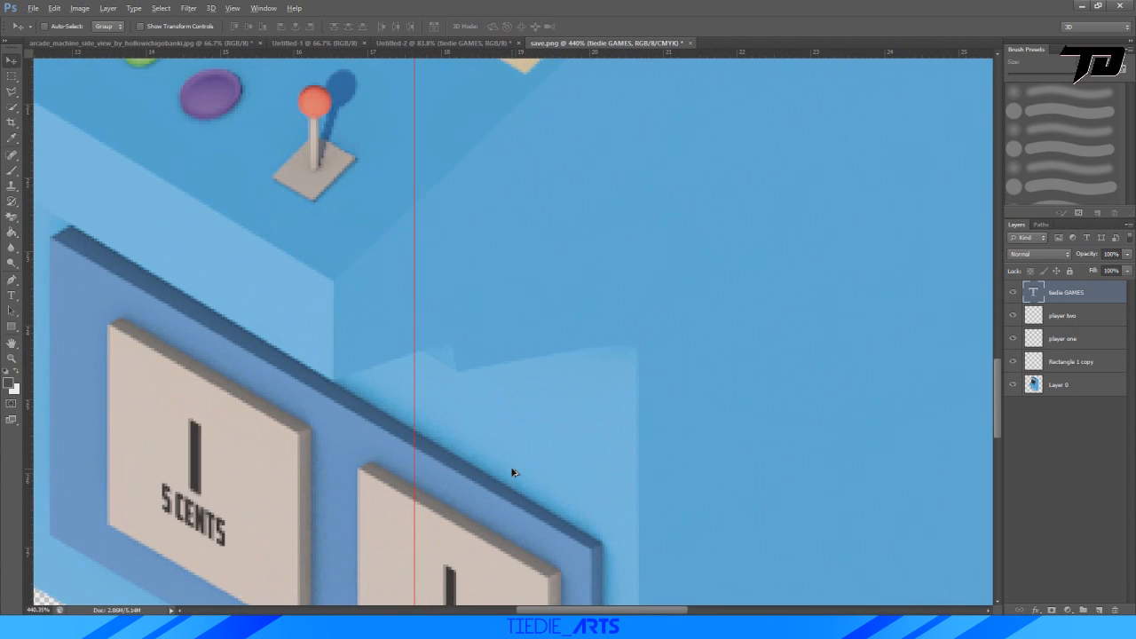
{"action": "key", "text": "alt"}
{"action": "left_click", "coordinate": [1046, 386]}
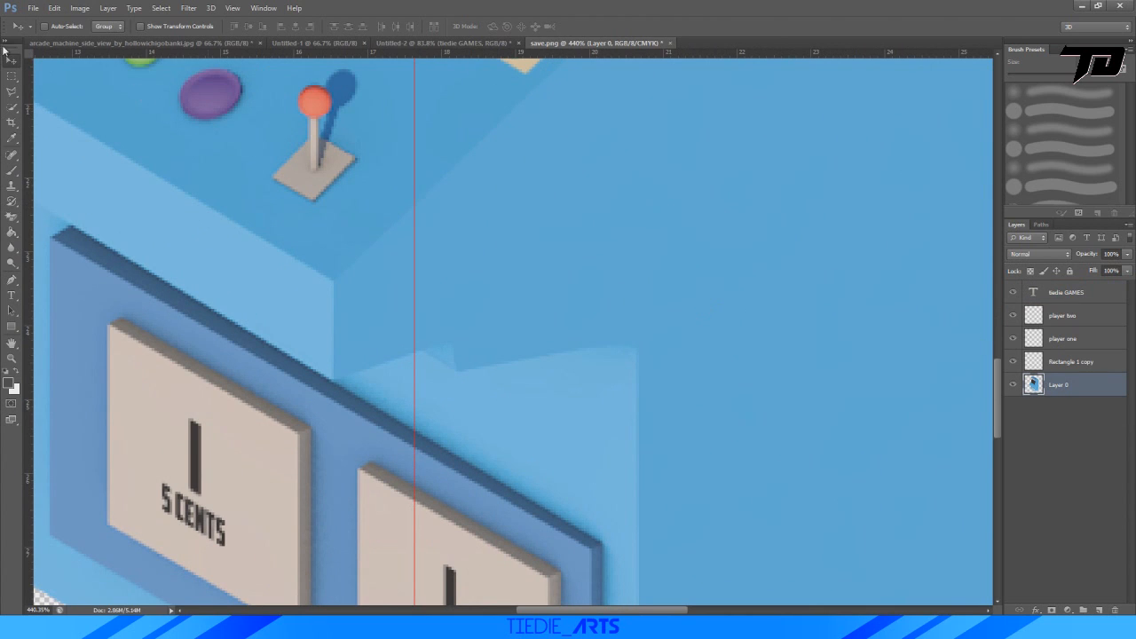
{"action": "left_click", "coordinate": [13, 94]}
{"action": "left_click", "coordinate": [53, 105]}
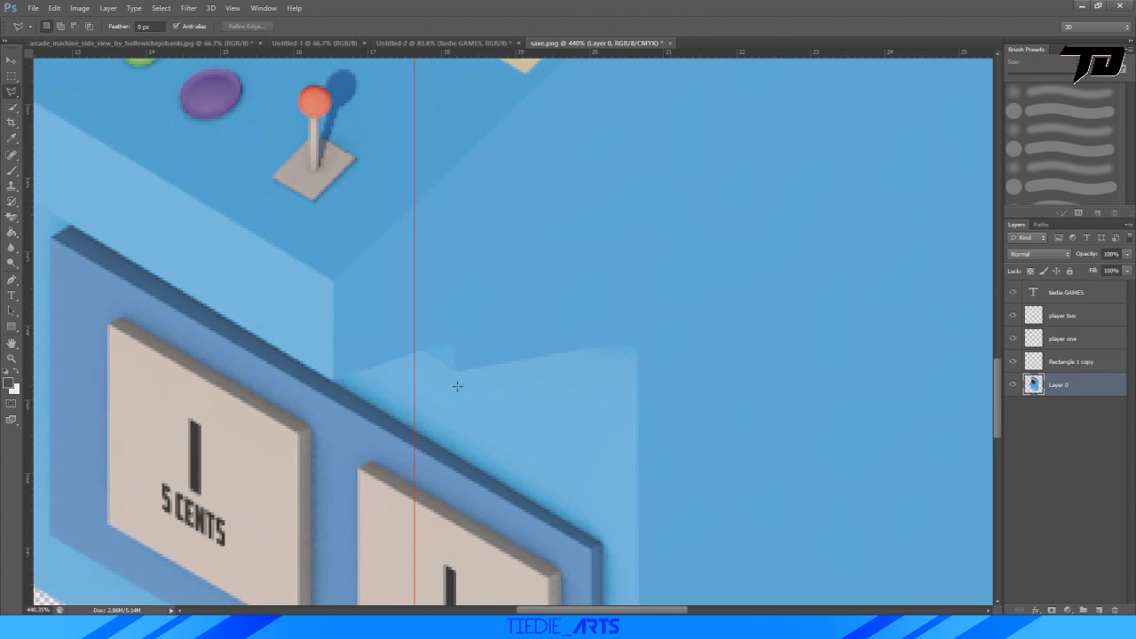
{"action": "scroll", "coordinate": [456, 385], "scroll_direction": "up", "scroll_amount": 4, "text": "alt"}
{"action": "scroll", "coordinate": [412, 344], "scroll_direction": "down", "scroll_amount": 4, "text": "alt"}
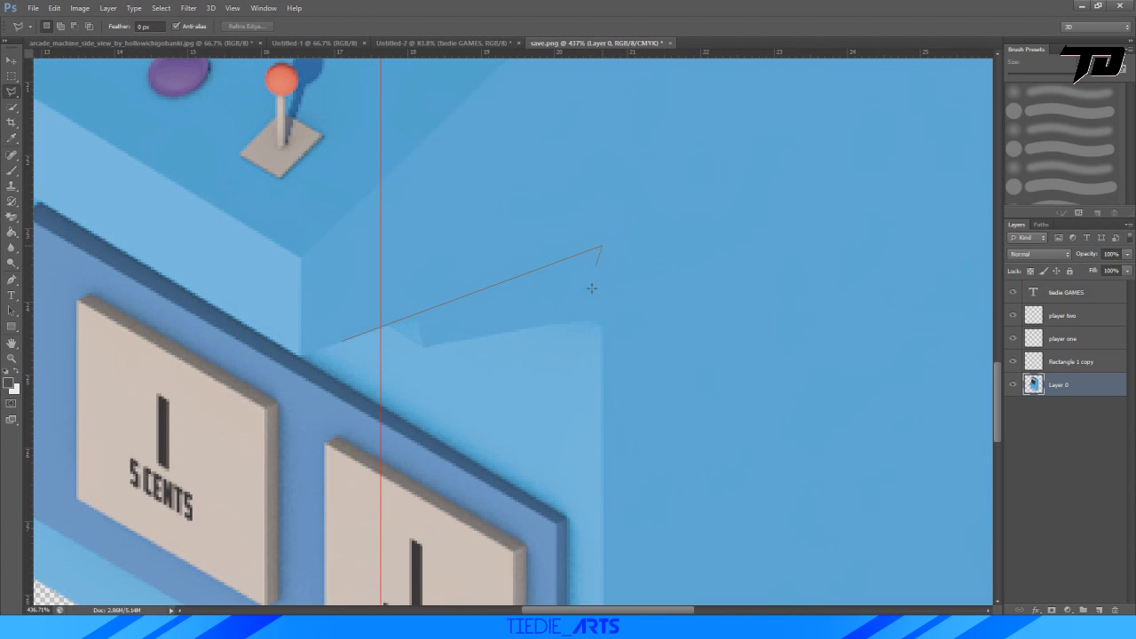
Close the Polygonal Lasso selection around the jagged patch and paint it with light blue sampled from the face below, then deselect.
{"action": "left_click", "coordinate": [602, 427]}
{"action": "left_click", "coordinate": [425, 391]}
{"action": "left_click", "coordinate": [342, 342]}
{"action": "key", "text": "i"}
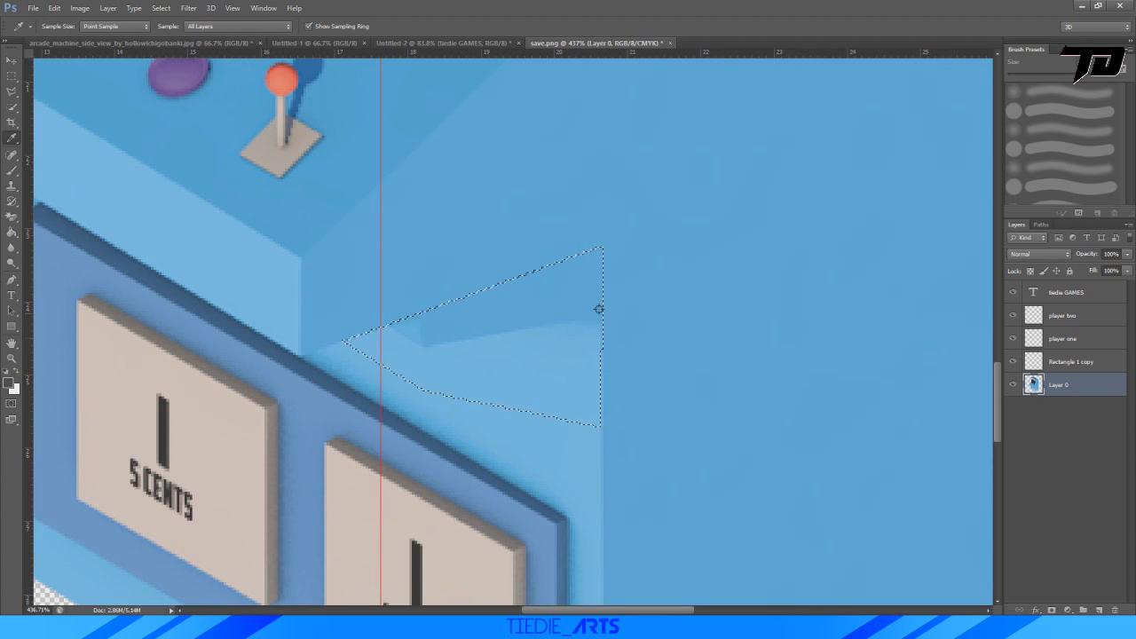
{"action": "left_click", "coordinate": [559, 450]}
{"action": "key", "text": "b"}
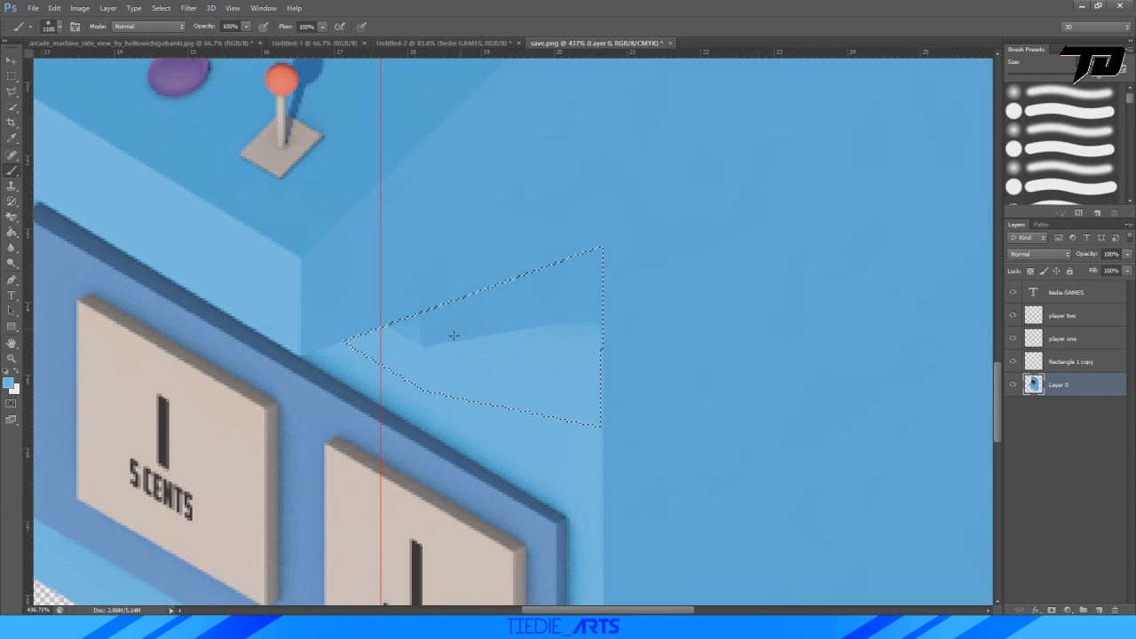
{"action": "left_click", "coordinate": [453, 336]}
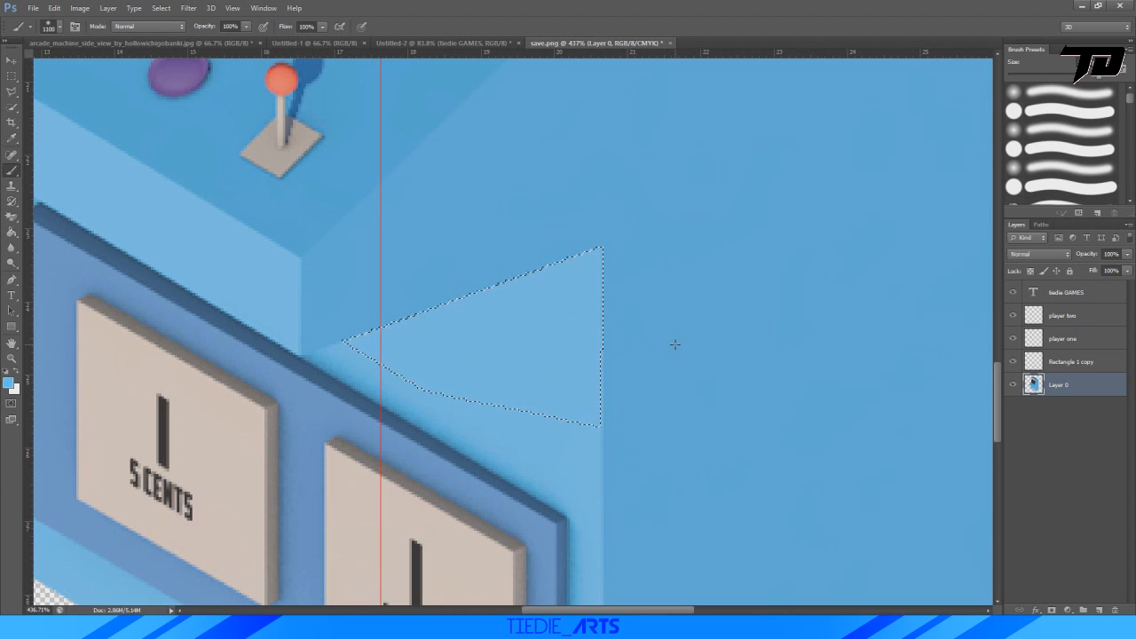
{"action": "key", "text": "ctrl+d"}
{"action": "scroll", "coordinate": [675, 345], "scroll_direction": "down", "scroll_amount": 5, "text": "alt"}
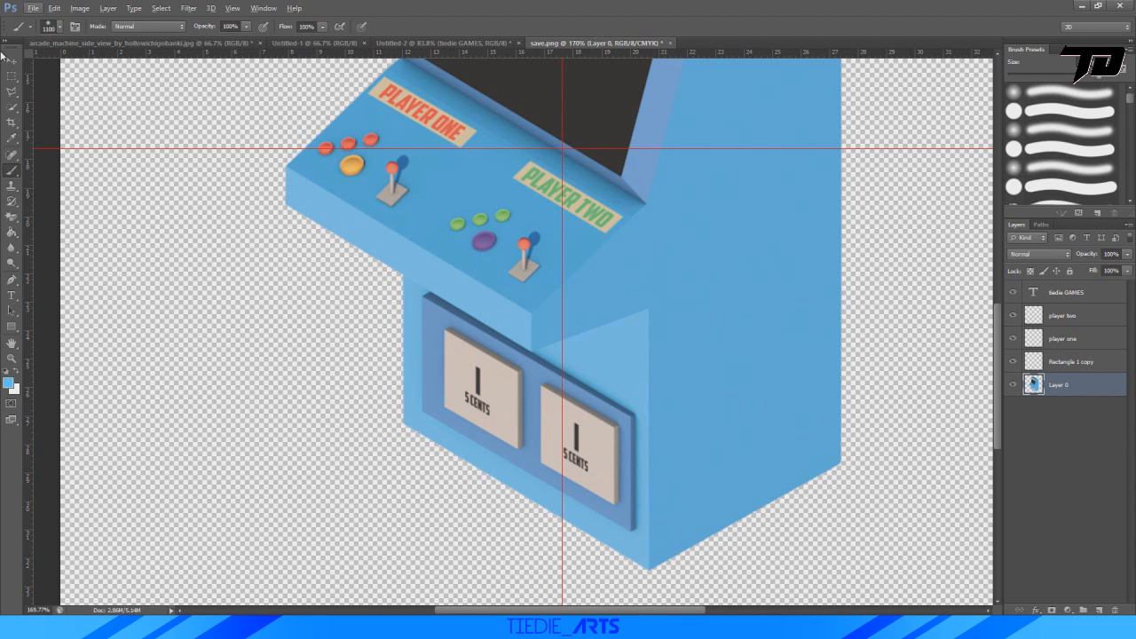
{"action": "left_click", "coordinate": [8, 94]}
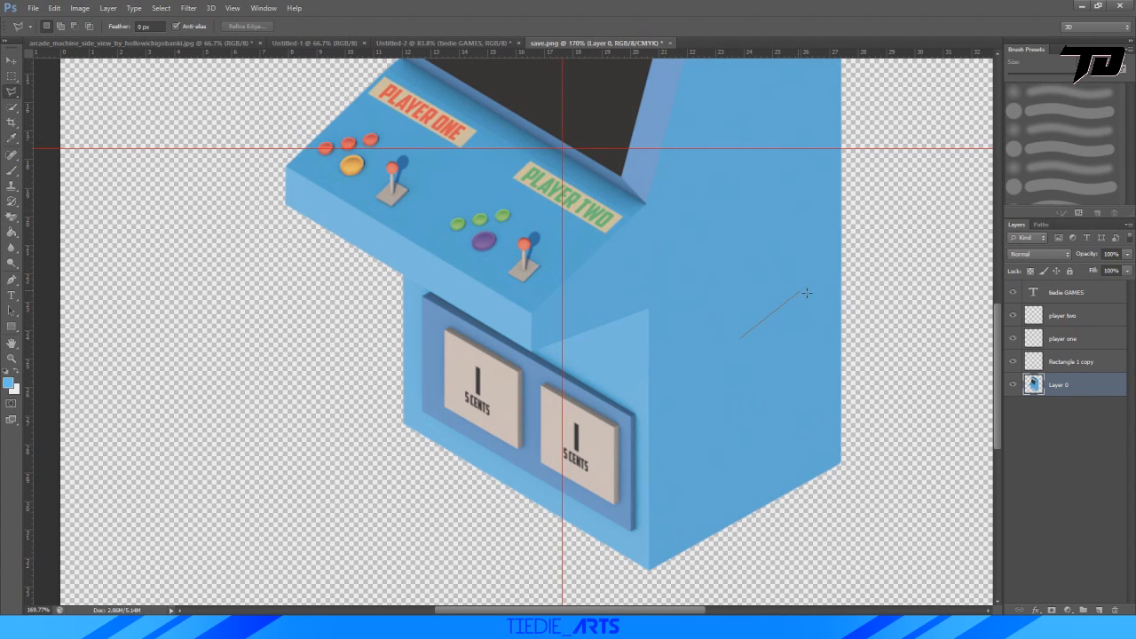
{"action": "scroll", "coordinate": [678, 357], "scroll_direction": "up", "scroll_amount": 5, "text": "alt"}
{"action": "scroll", "coordinate": [606, 381], "scroll_direction": "down", "scroll_amount": 4, "text": "alt"}
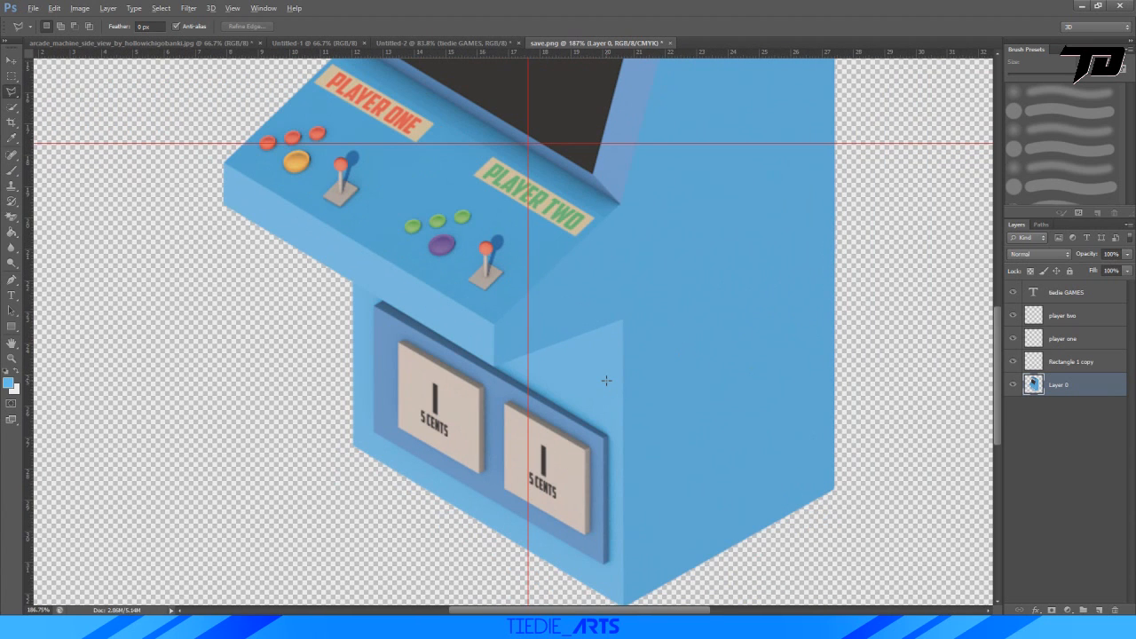
{"action": "scroll", "coordinate": [607, 381], "scroll_direction": "down", "scroll_amount": 3, "text": "alt"}
{"action": "scroll", "coordinate": [552, 303], "scroll_direction": "up", "scroll_amount": 2, "text": "alt"}
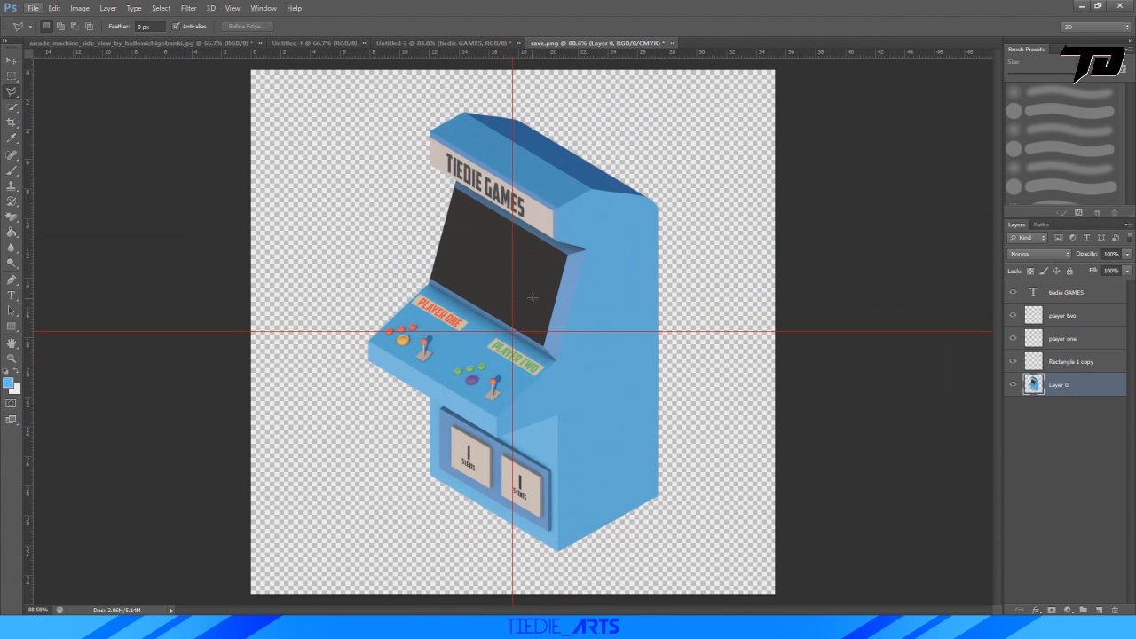
{"action": "scroll", "coordinate": [537, 296], "scroll_direction": "up", "scroll_amount": 1, "text": "alt"}
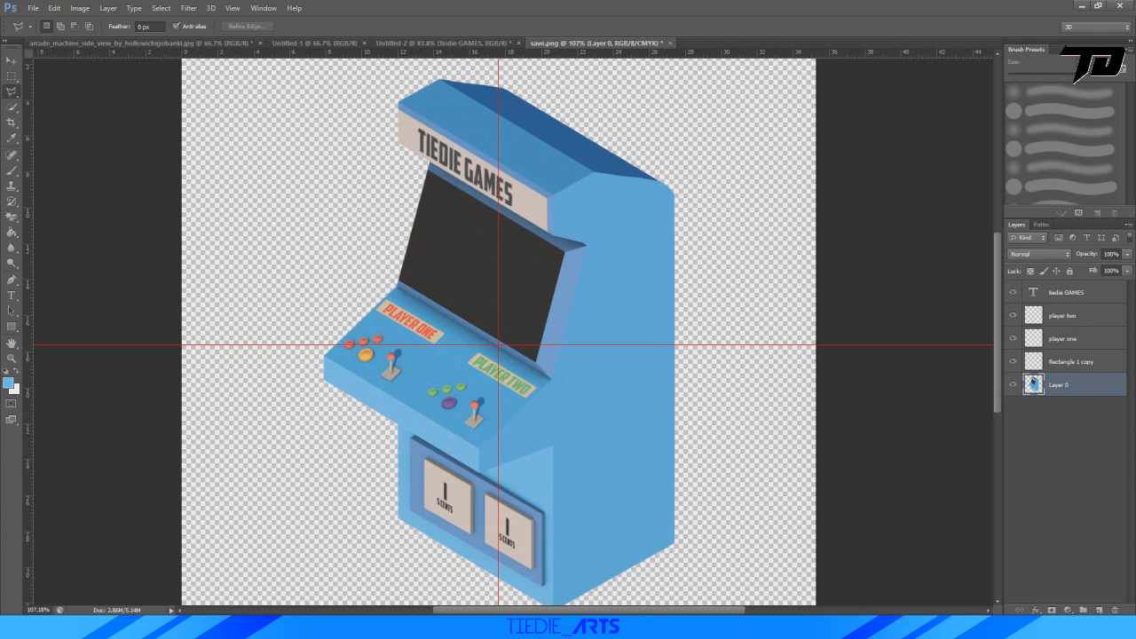
Check the "TIE DIE" arcade machine reference image in Photos, and close it to return to save.png in Photoshop.
{"action": "key", "text": "alt+Tab"}
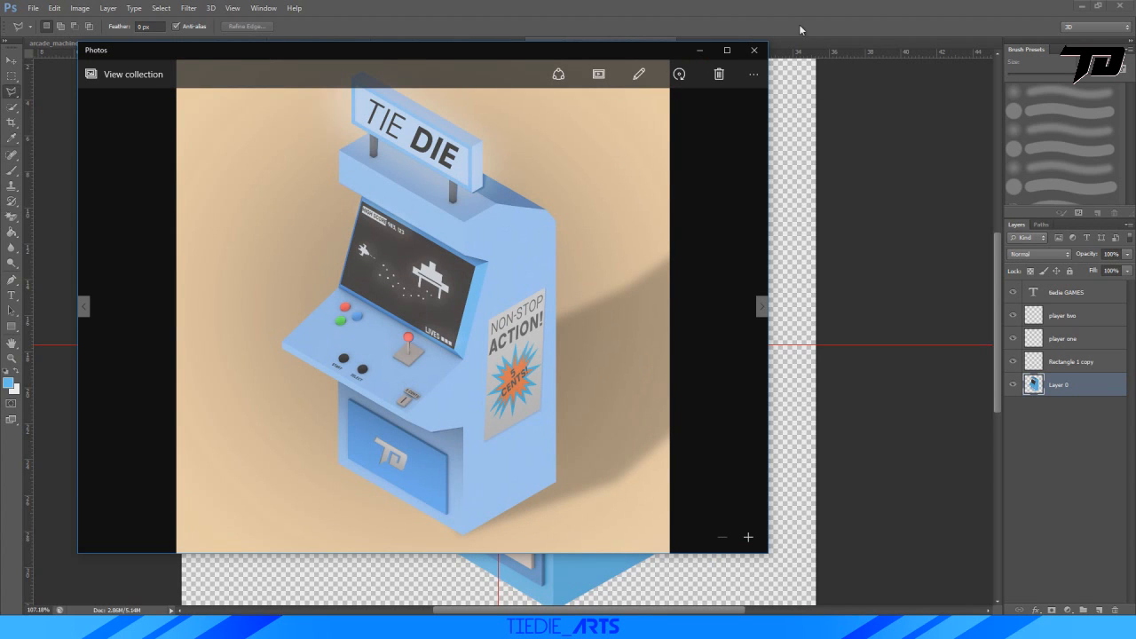
{"action": "left_click", "coordinate": [749, 537]}
{"action": "left_click", "coordinate": [761, 57]}
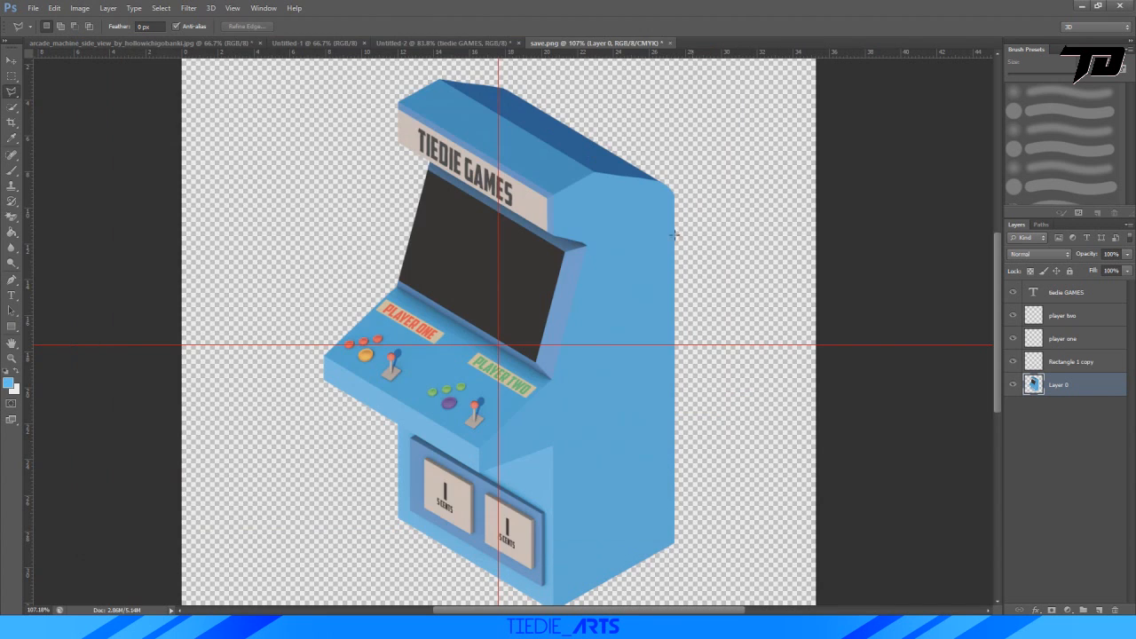
{"action": "scroll", "coordinate": [613, 264], "scroll_direction": "down", "scroll_amount": 2, "text": "alt"}
{"action": "scroll", "coordinate": [611, 266], "scroll_direction": "up", "scroll_amount": 1, "text": "alt"}
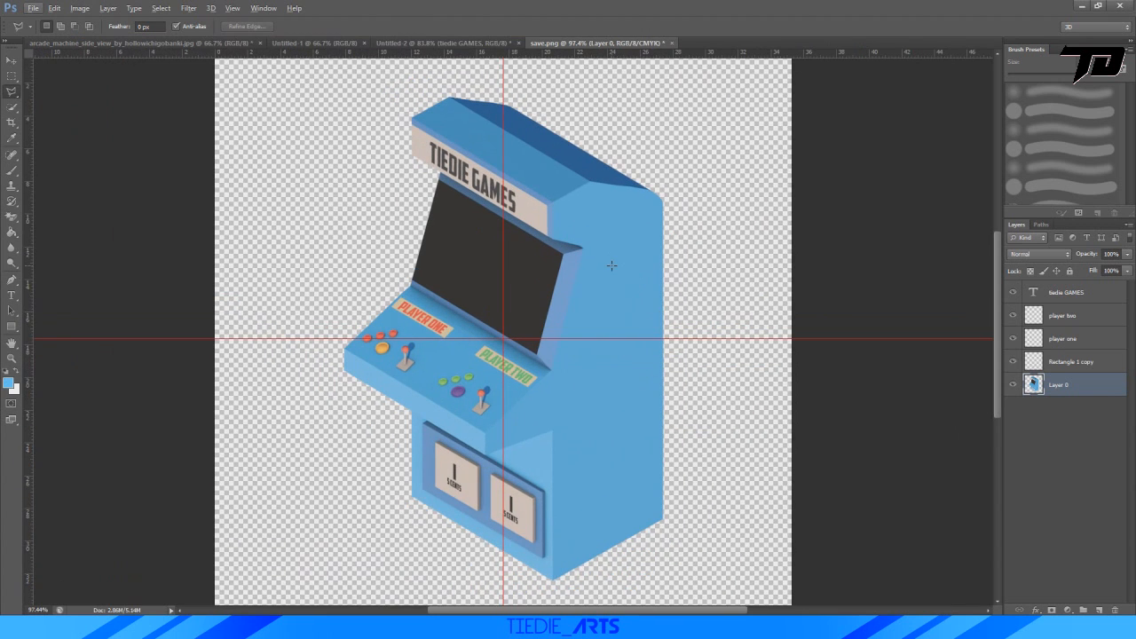
Open the logo-black.png file from the "intros and bg's" folder.
{"action": "left_click", "coordinate": [33, 8]}
{"action": "left_click", "coordinate": [55, 32]}
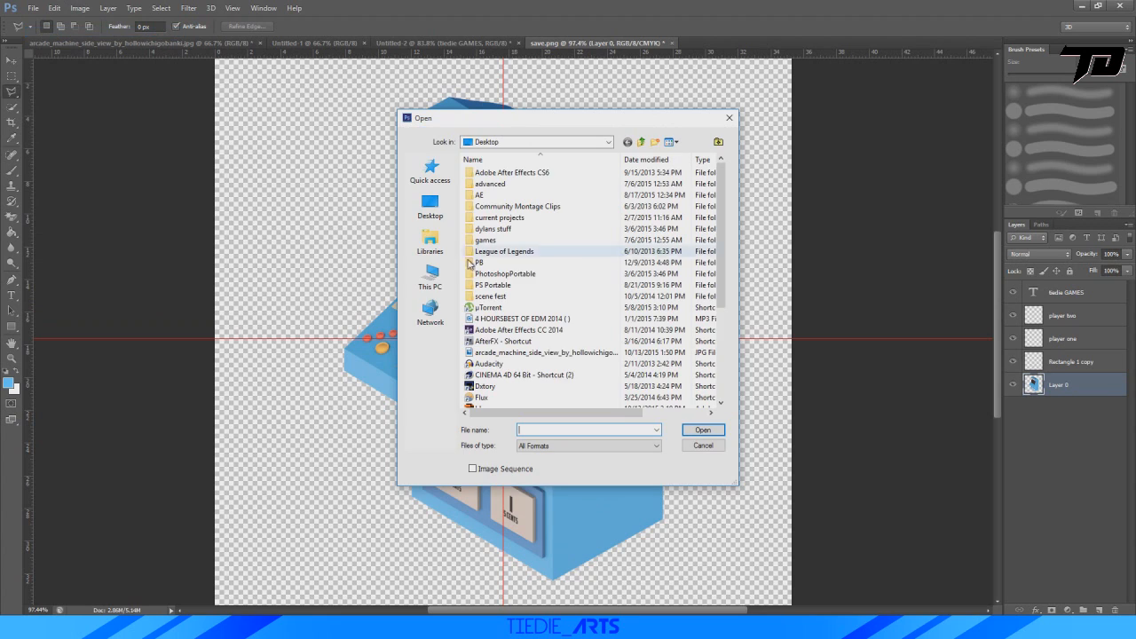
{"action": "double_click", "coordinate": [497, 229]}
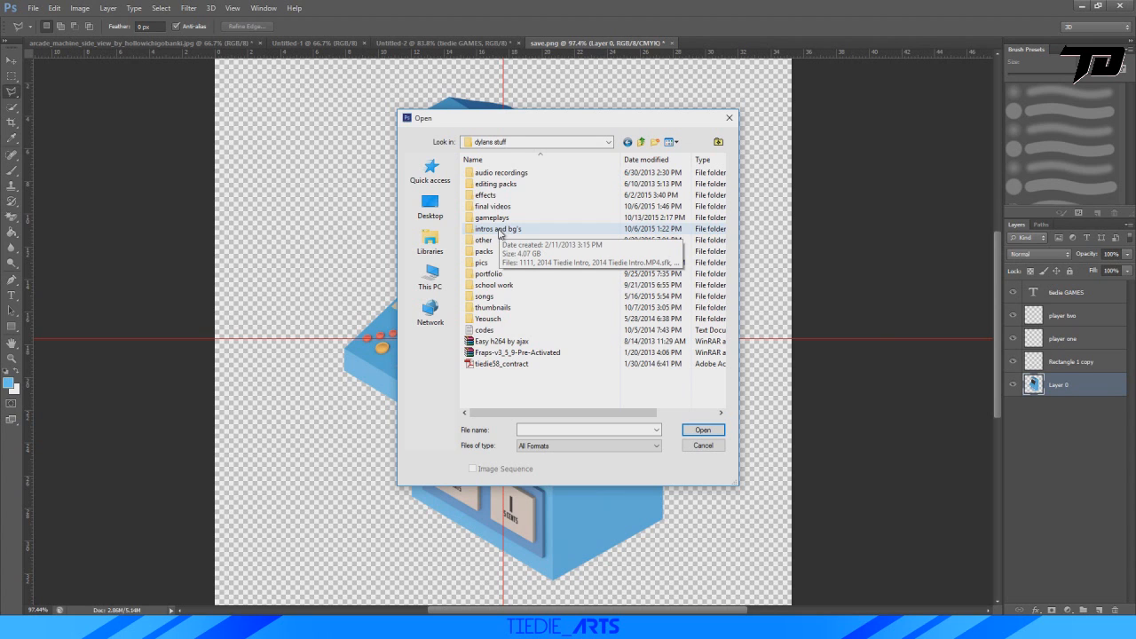
{"action": "double_click", "coordinate": [499, 230]}
{"action": "scroll", "coordinate": [552, 319], "scroll_direction": "down", "scroll_amount": 10}
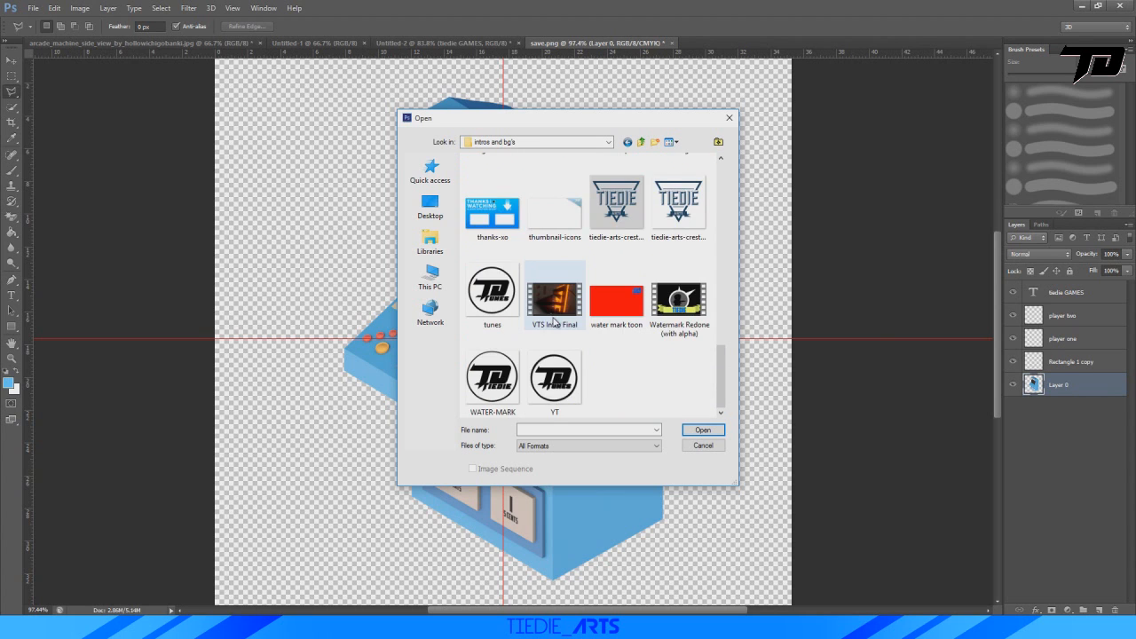
{"action": "scroll", "coordinate": [555, 322], "scroll_direction": "up", "scroll_amount": 5}
{"action": "double_click", "coordinate": [497, 378]}
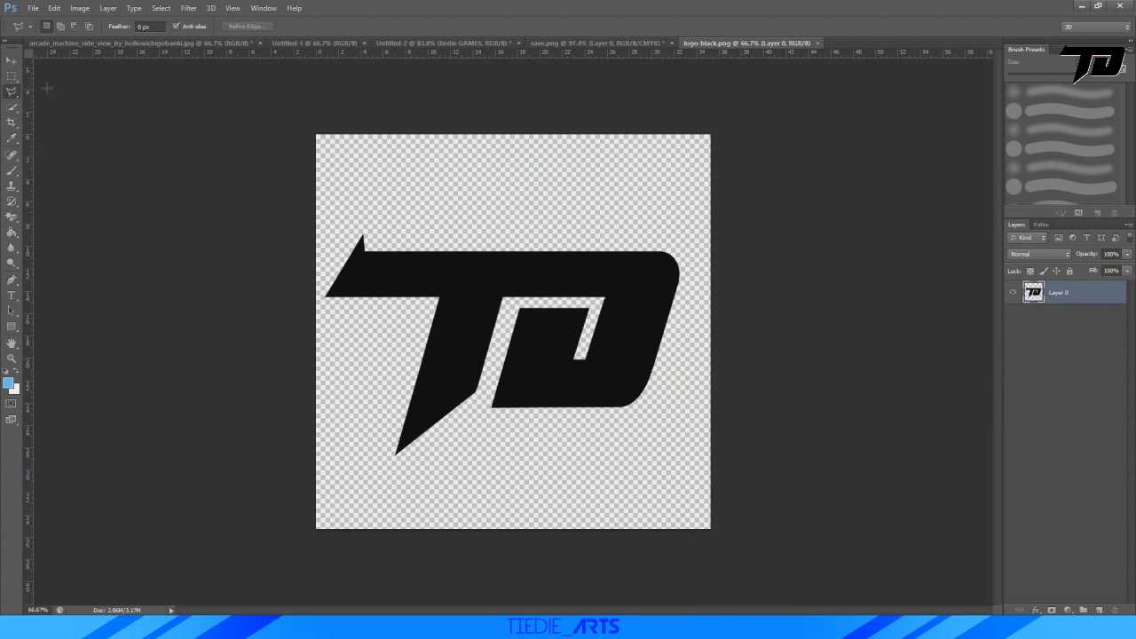
Raise the black TD logo's Lightness with Hue/Saturation to turn it near white.
{"action": "key", "text": "ctrl+u"}
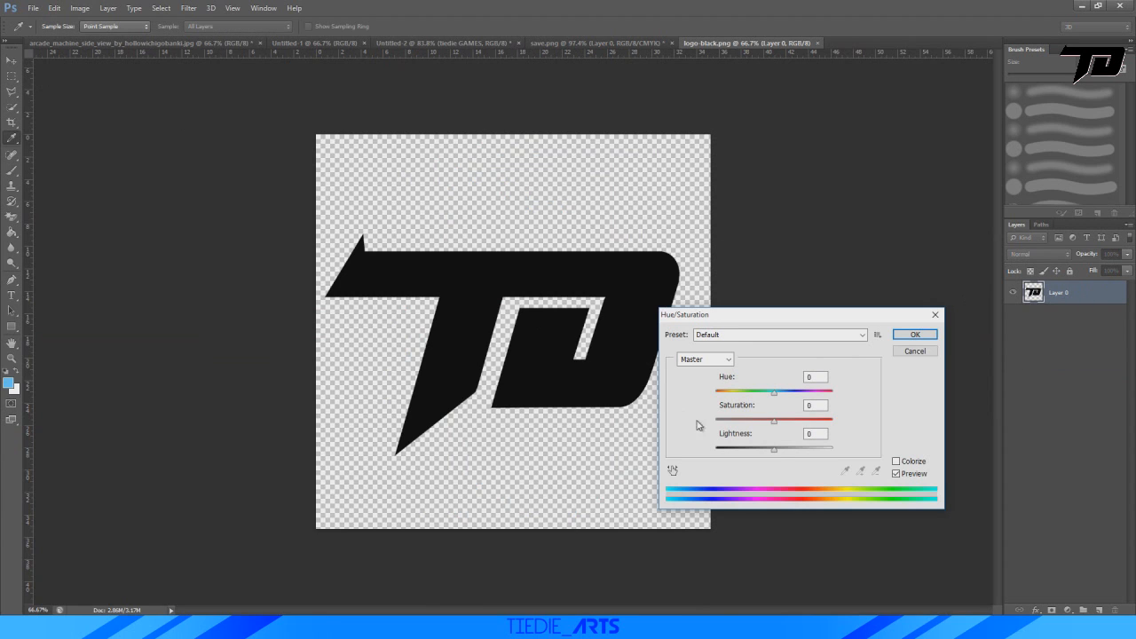
{"action": "left_click_drag", "start_coordinate": [776, 451], "coordinate": [1010, 446]}
{"action": "left_click", "coordinate": [915, 334]}
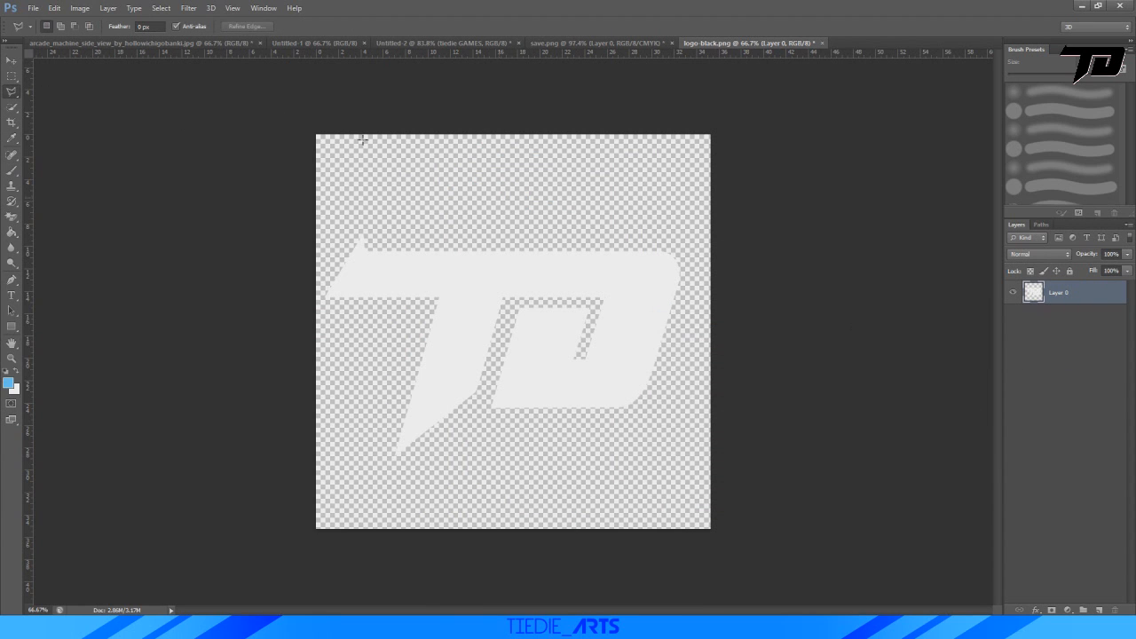
{"action": "left_click", "coordinate": [194, 9]}
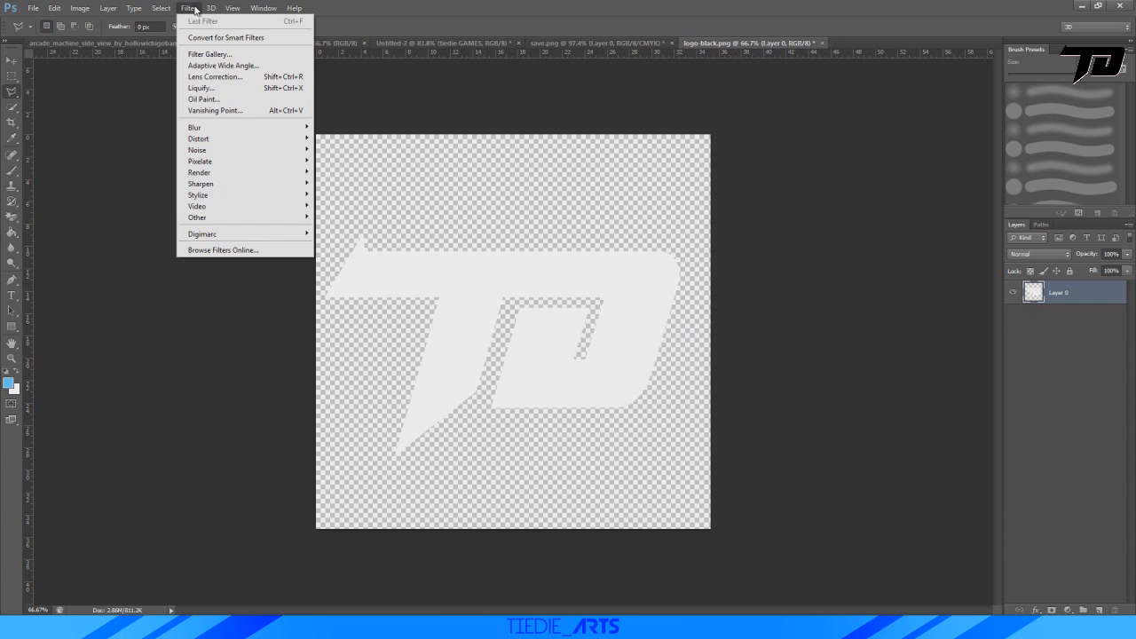
{"action": "mouse_move", "coordinate": [234, 161]}
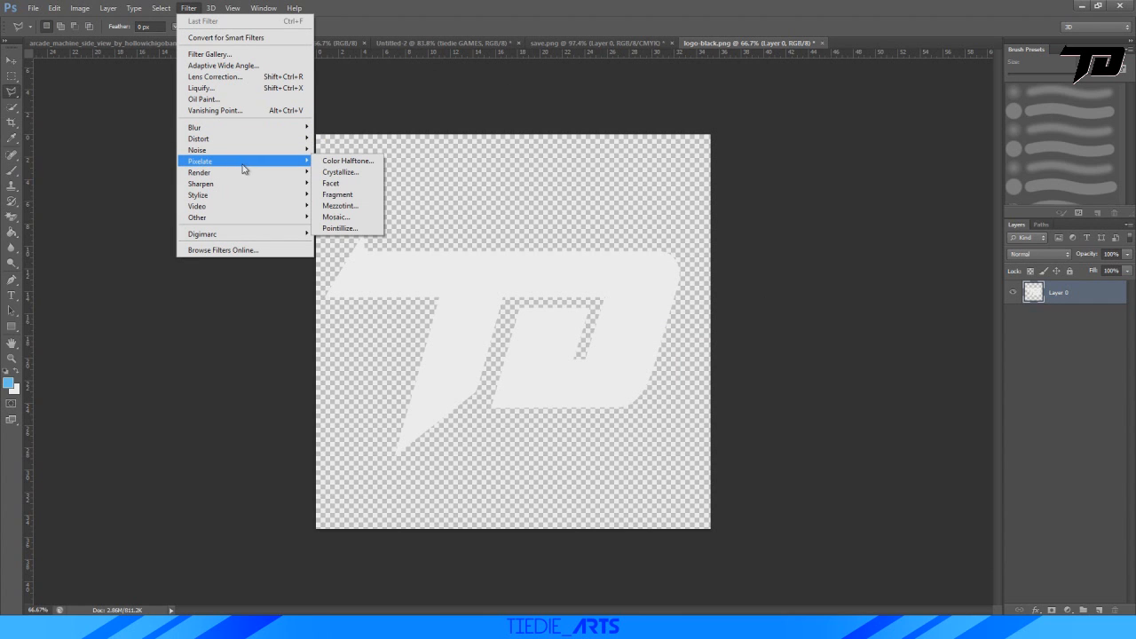
{"action": "left_click", "coordinate": [340, 172]}
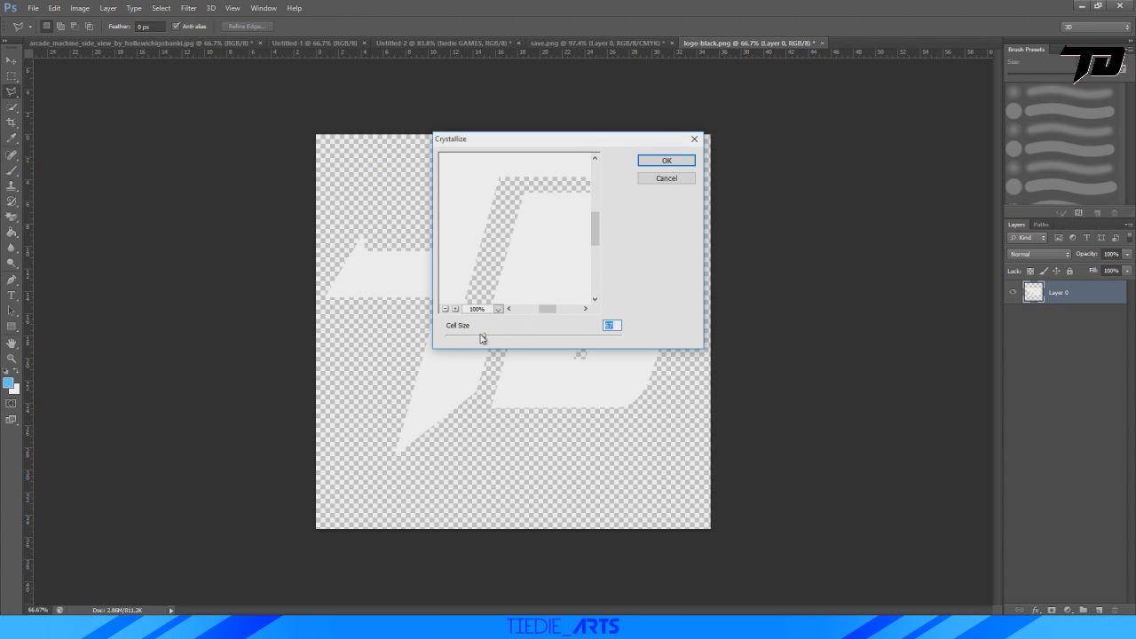
{"action": "left_click_drag", "start_coordinate": [484, 338], "coordinate": [560, 340]}
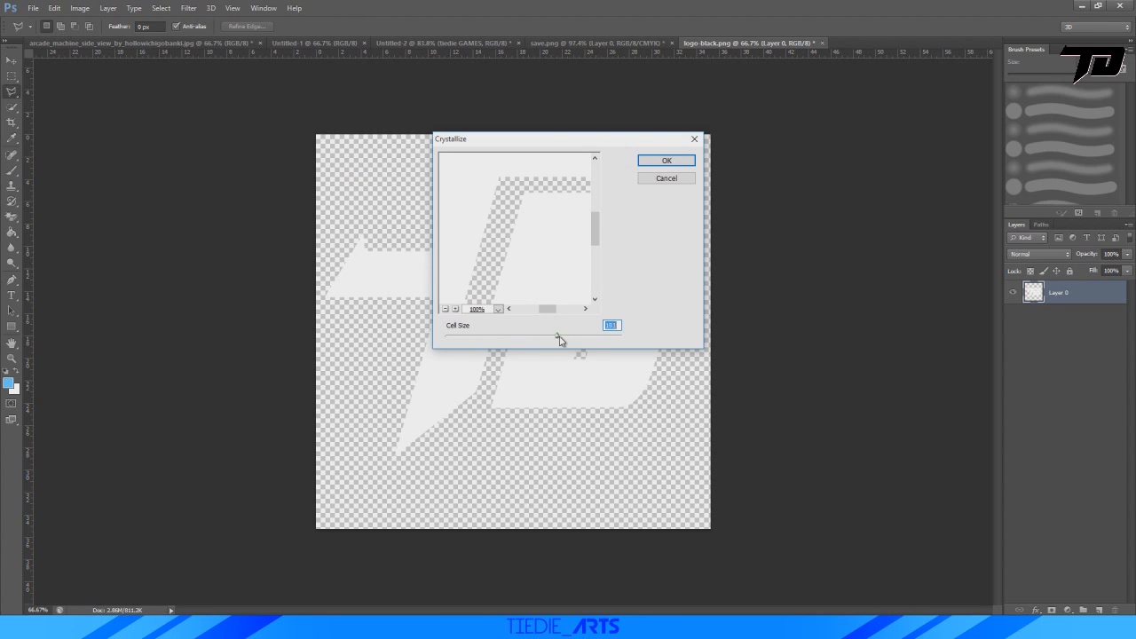
{"action": "left_click", "coordinate": [667, 181]}
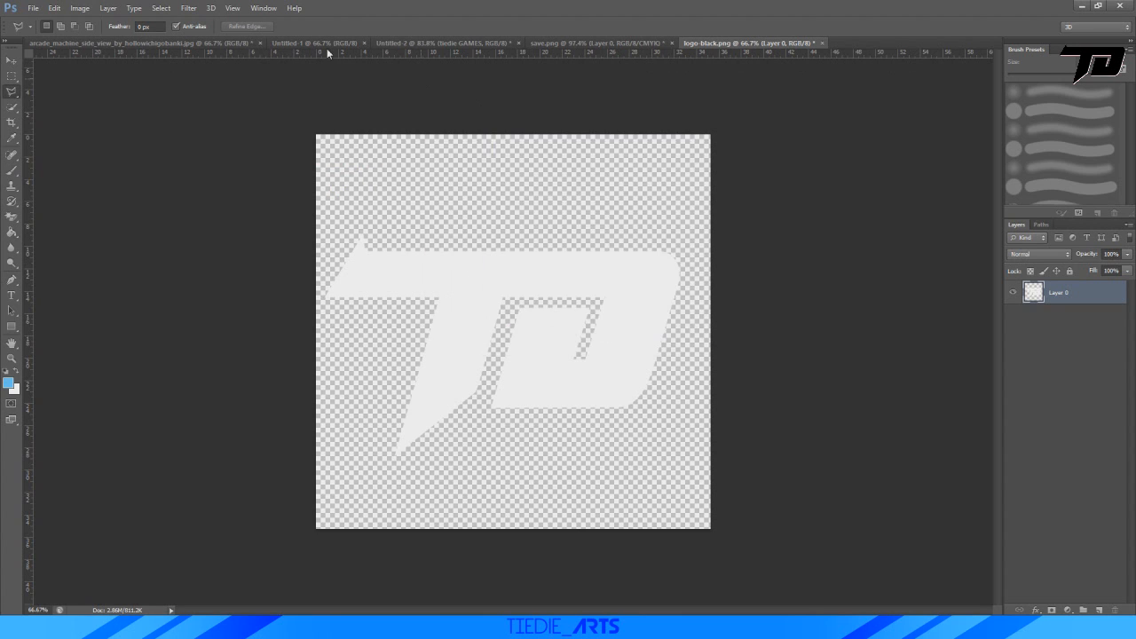
{"action": "left_click", "coordinate": [188, 8]}
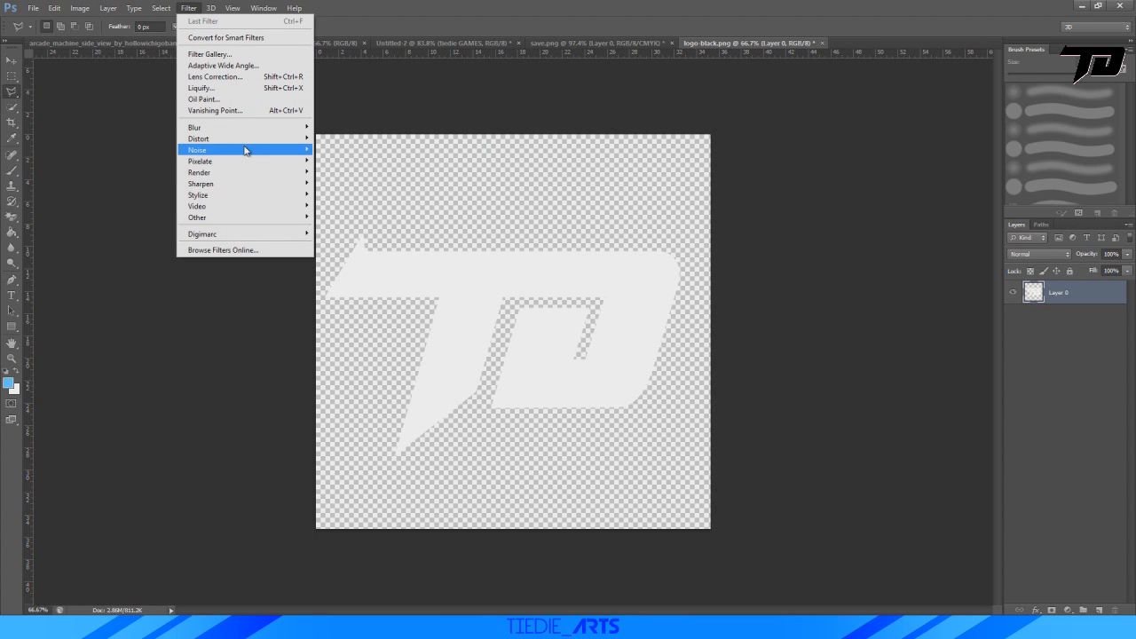
{"action": "mouse_move", "coordinate": [260, 163]}
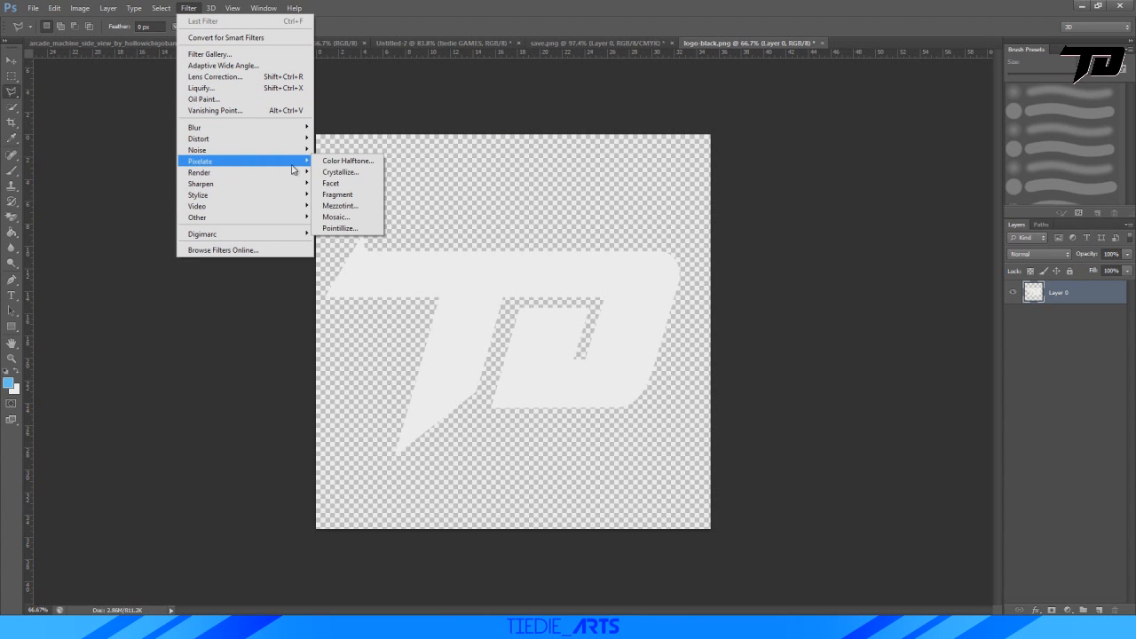
{"action": "left_click", "coordinate": [355, 206]}
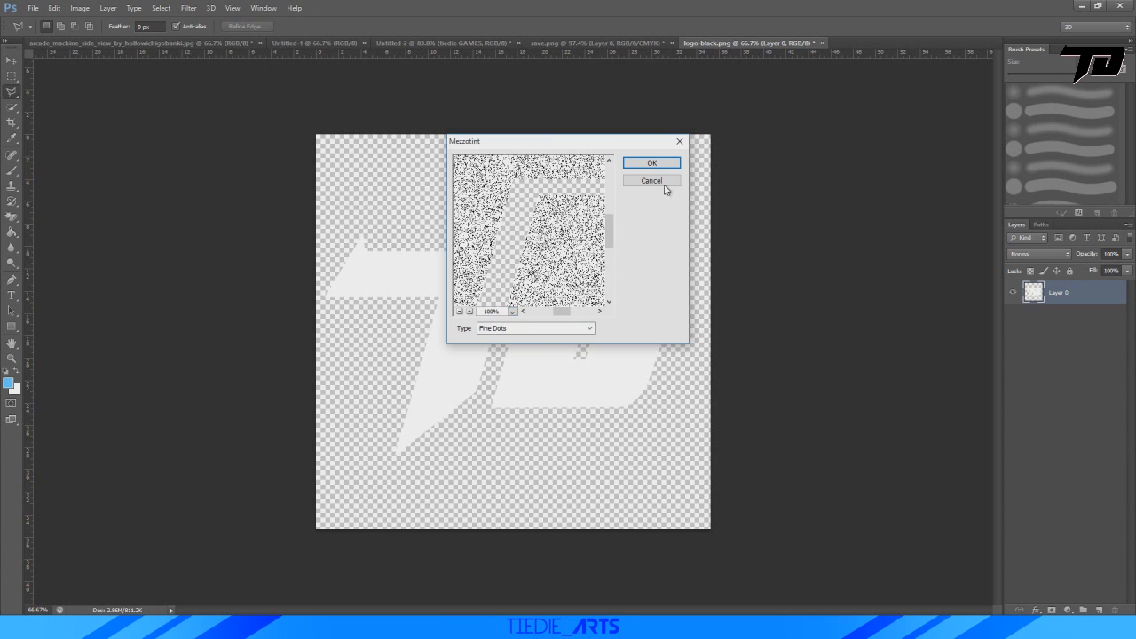
{"action": "left_click", "coordinate": [655, 182]}
{"action": "left_click", "coordinate": [189, 8]}
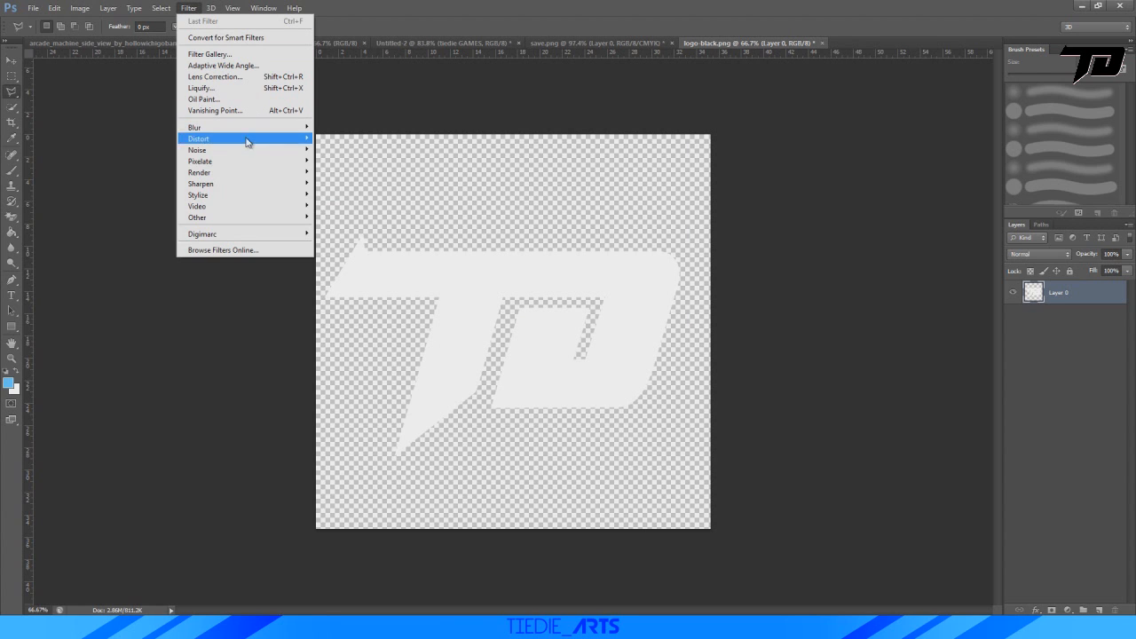
{"action": "mouse_move", "coordinate": [263, 163]}
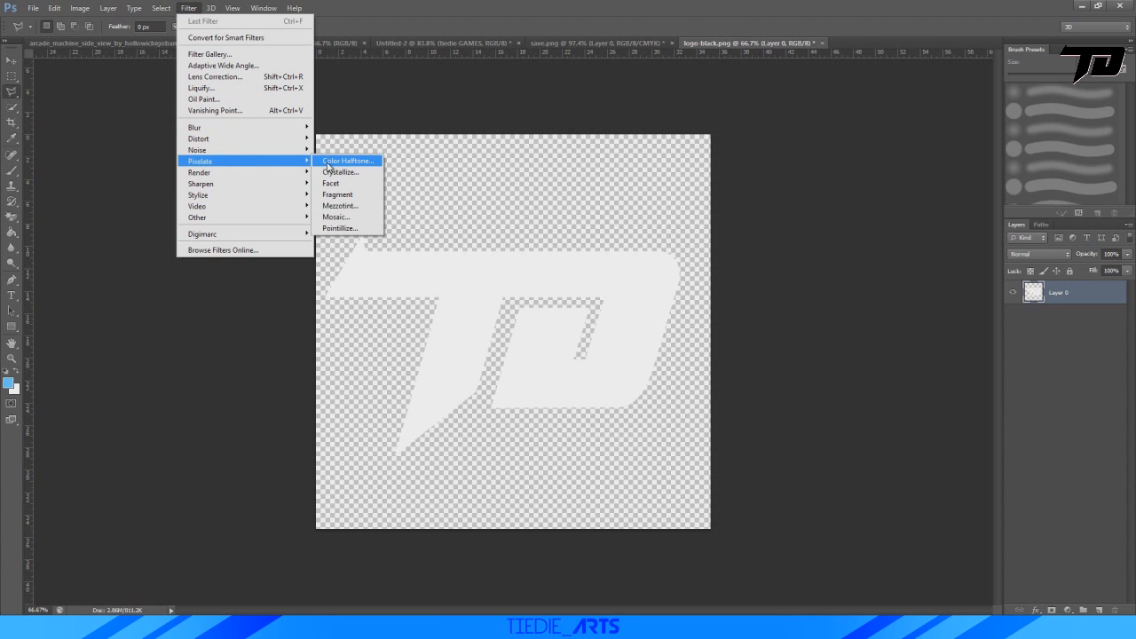
{"action": "left_click", "coordinate": [366, 194]}
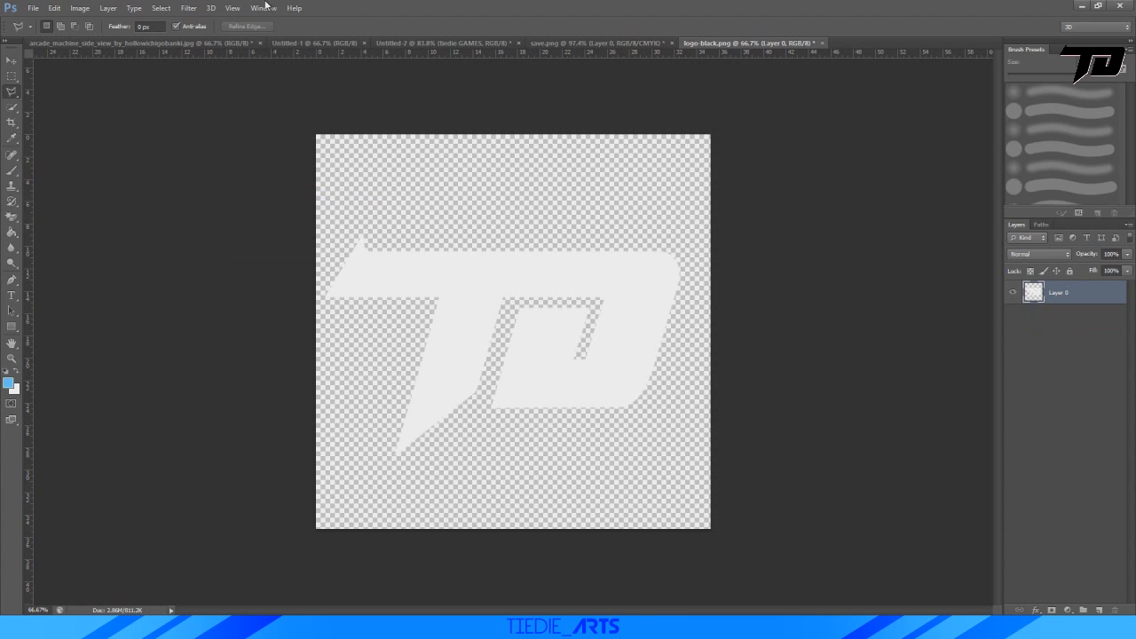
Copy the light TD logo into save.png above Layer 0 and scale it to about 19.1% over the dark arcade screen.
{"action": "left_click", "coordinate": [11, 60]}
{"action": "mouse_move", "coordinate": [578, 319]}
{"action": "left_mouse_down"}
{"action": "mouse_move", "coordinate": [568, 45]}
{"action": "mouse_move", "coordinate": [537, 268]}
{"action": "mouse_move", "coordinate": [559, 278]}
{"action": "left_mouse_up"}
{"action": "key", "text": "ctrl+t"}
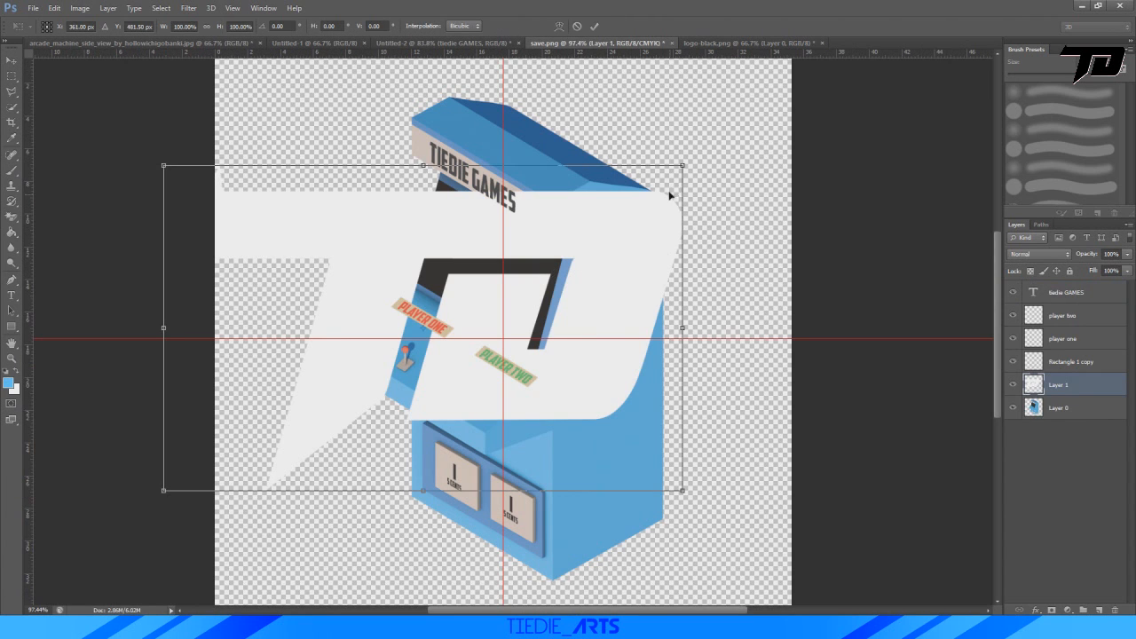
{"action": "left_click_drag", "start_coordinate": [684, 165], "coordinate": [325, 393], "text": "shift"}
{"action": "left_click_drag", "start_coordinate": [302, 429], "coordinate": [526, 264]}
{"action": "left_click_drag", "start_coordinate": [567, 221], "coordinate": [537, 232], "text": "shift"}
{"action": "scroll", "coordinate": [480, 264], "scroll_direction": "up", "scroll_amount": 10, "text": "alt"}
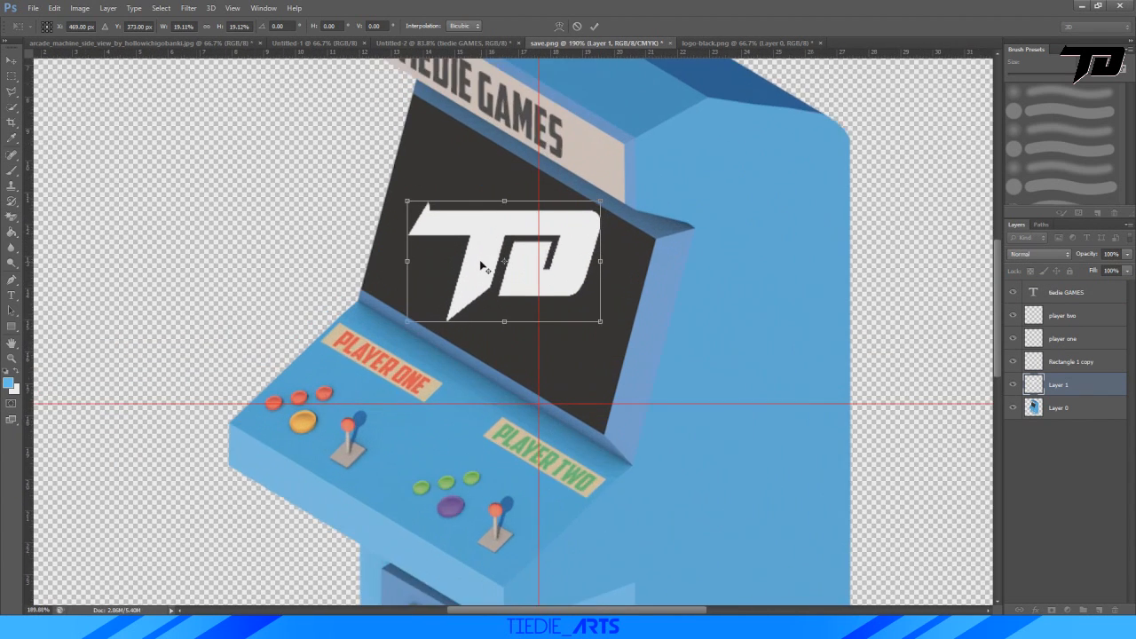
{"action": "left_click_drag", "start_coordinate": [516, 154], "coordinate": [549, 166]}
Rotate the TD logo about 31.5° to follow the screen's slanted edge and position it in the screen's lower part.
{"action": "scroll", "coordinate": [537, 207], "scroll_direction": "up", "scroll_amount": 5, "text": "alt"}
{"action": "left_click_drag", "start_coordinate": [552, 267], "coordinate": [612, 203]}
{"action": "left_click_drag", "start_coordinate": [728, 144], "coordinate": [748, 147]}
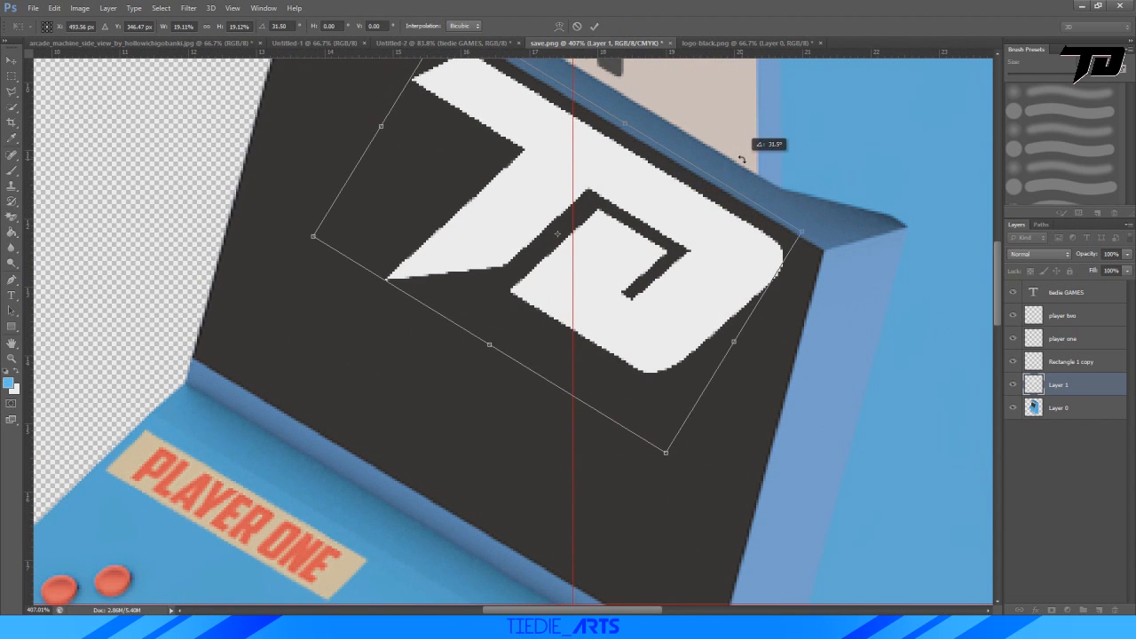
{"action": "scroll", "coordinate": [695, 209], "scroll_direction": "down", "scroll_amount": 5, "text": "alt"}
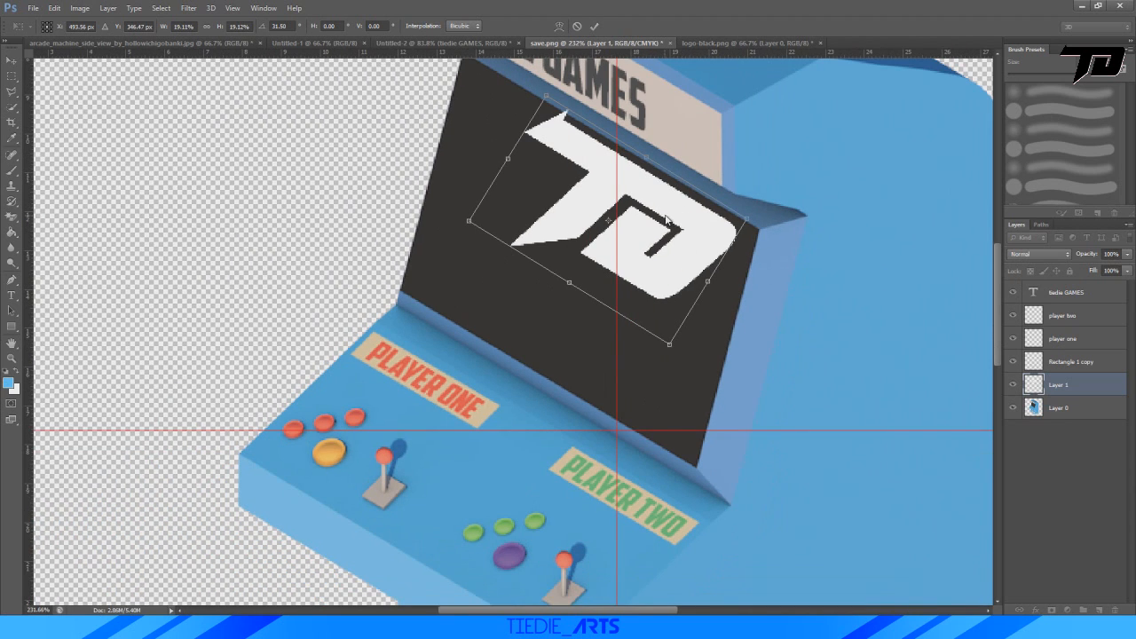
{"action": "left_click_drag", "start_coordinate": [666, 218], "coordinate": [602, 287]}
Skew the TD logo by sliding its upper edge along the slant to match the screen's perspective, and apply the transform.
{"action": "right_click", "coordinate": [572, 281]}
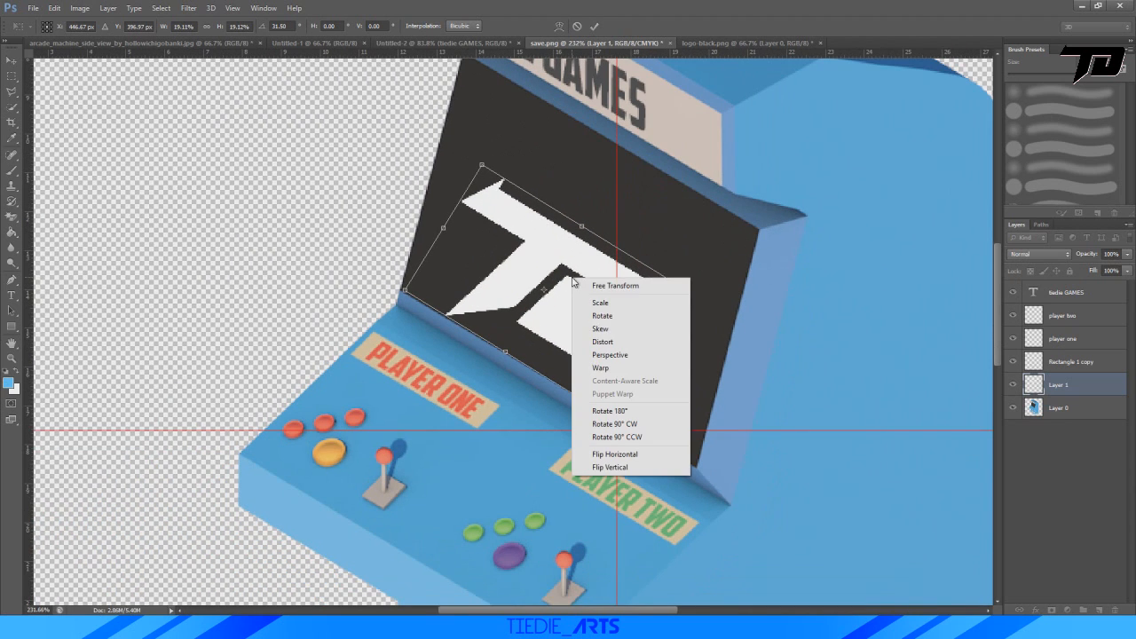
{"action": "left_click", "coordinate": [601, 328]}
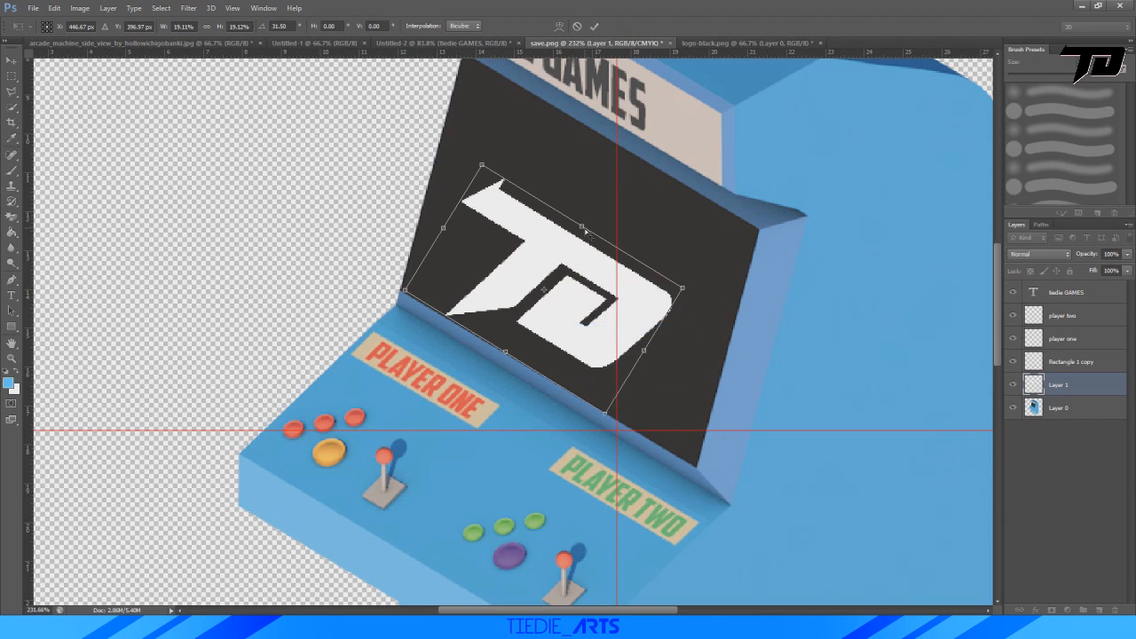
{"action": "left_click_drag", "start_coordinate": [586, 232], "coordinate": [520, 201]}
{"action": "left_click", "coordinate": [594, 26]}
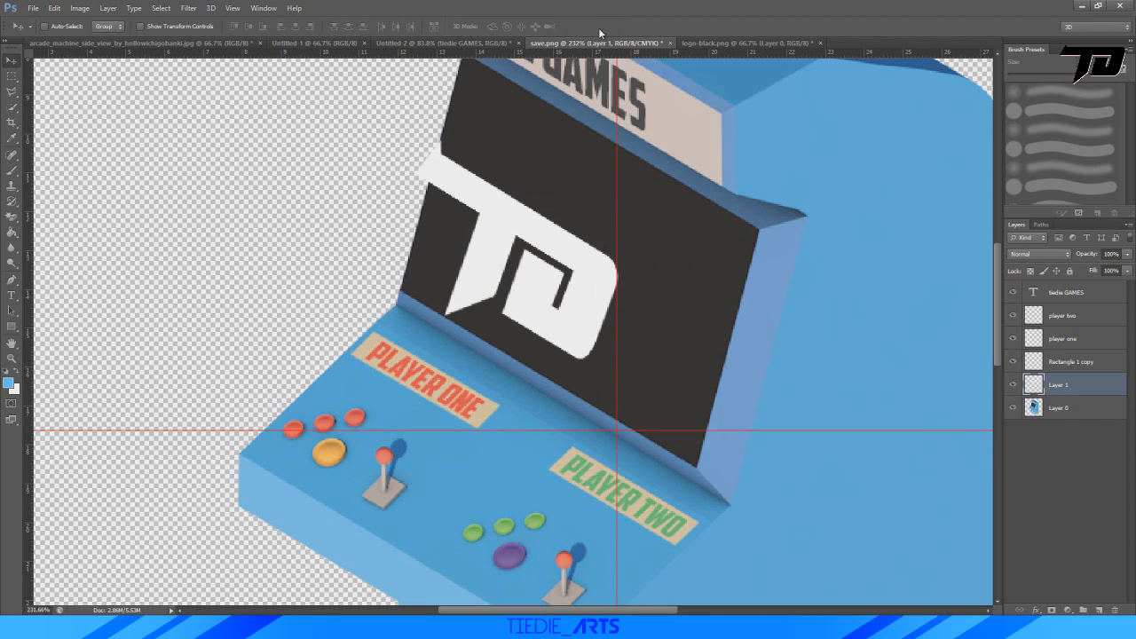
Move the TD logo up and over so it sits centred on the dark arcade screen, and apply the transform.
{"action": "key", "text": "ctrl+t"}
{"action": "left_click_drag", "start_coordinate": [541, 227], "coordinate": [581, 239]}
{"action": "scroll", "coordinate": [584, 275], "scroll_direction": "down", "scroll_amount": 3, "text": "alt"}
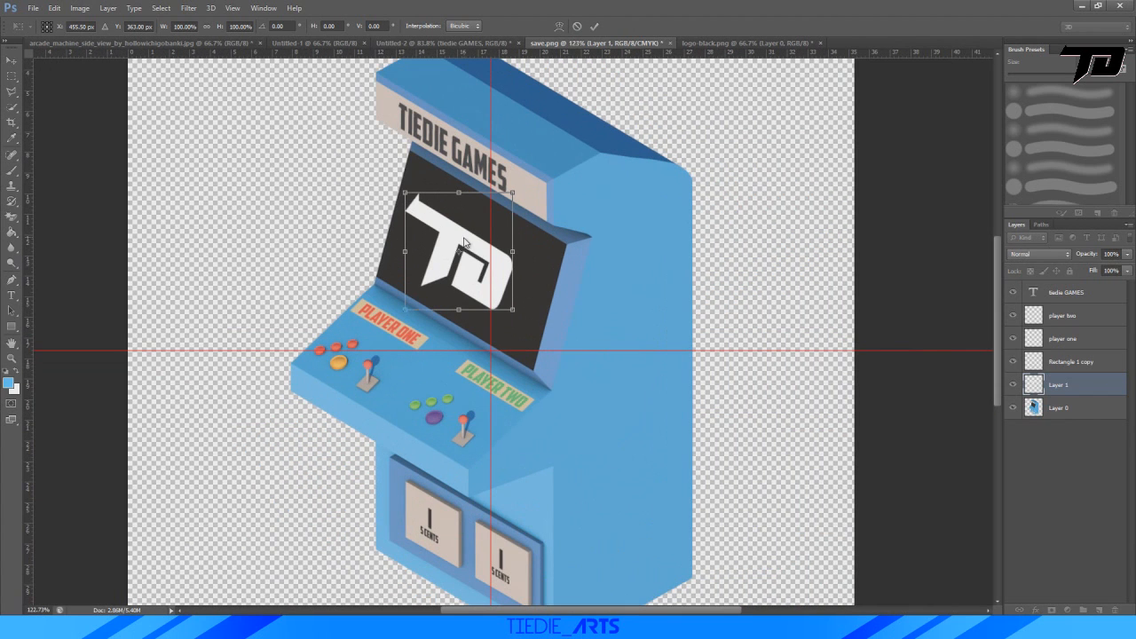
{"action": "left_click_drag", "start_coordinate": [461, 238], "coordinate": [465, 251]}
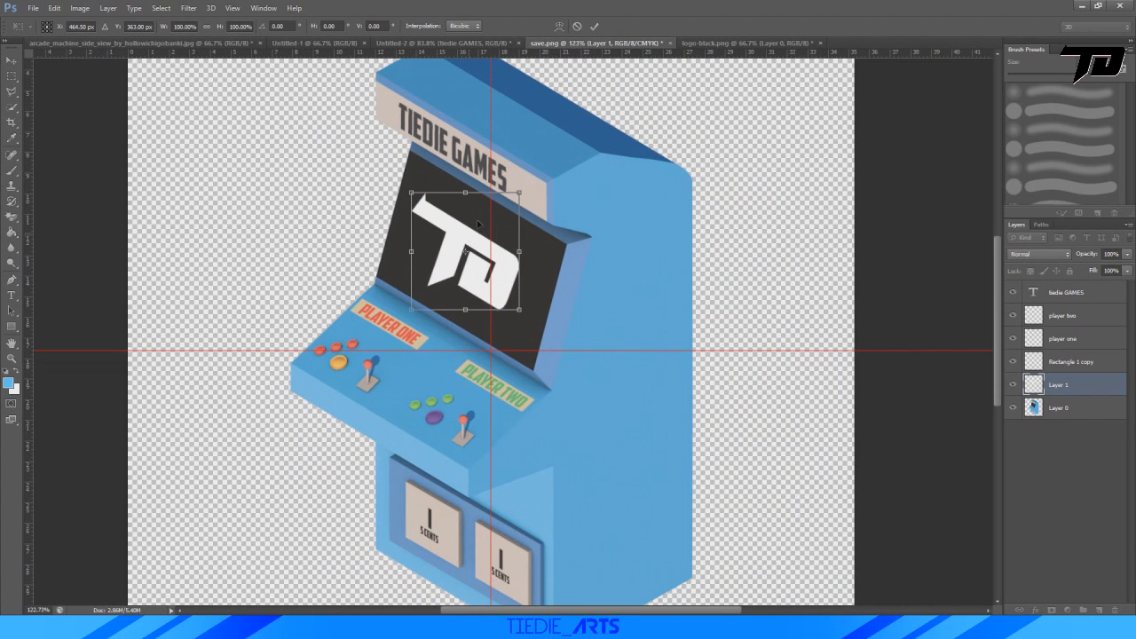
{"action": "left_click", "coordinate": [596, 26]}
{"action": "scroll", "coordinate": [612, 183], "scroll_direction": "down", "scroll_amount": 4, "text": "alt"}
{"action": "scroll", "coordinate": [612, 183], "scroll_direction": "up", "scroll_amount": 4, "text": "alt"}
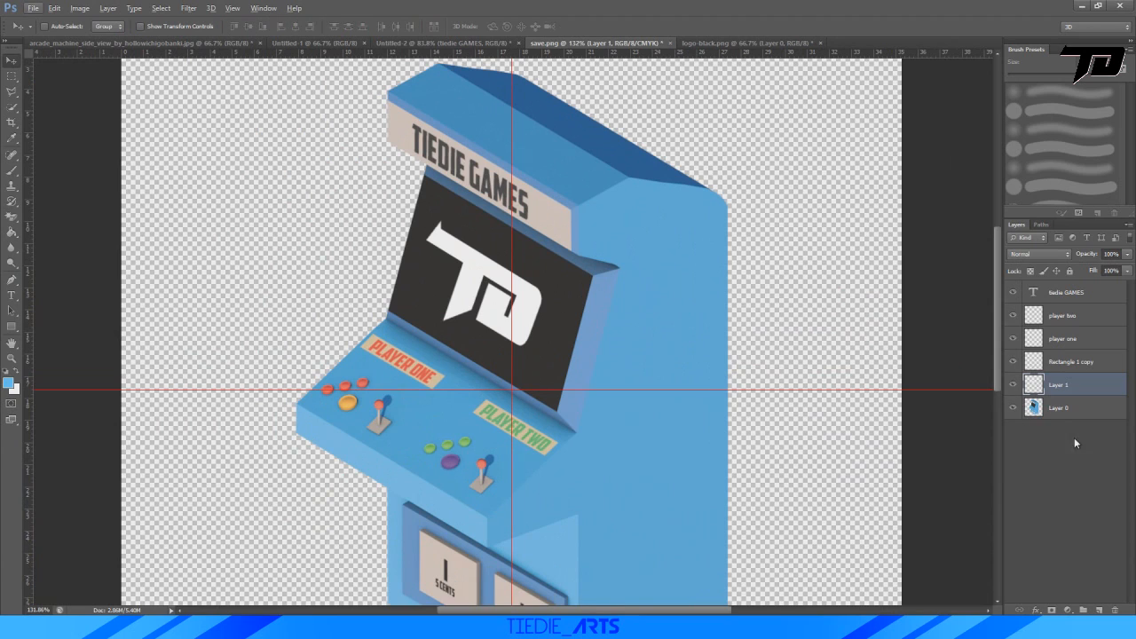
Bring the TD logo layer to the front of the layer stack and add a new empty layer above it.
{"action": "key", "text": "ctrl+bracketright"}
{"action": "key", "text": "ctrl+bracketright"}
{"action": "key", "text": "ctrl+bracketright"}
{"action": "key", "text": "ctrl+bracketright"}
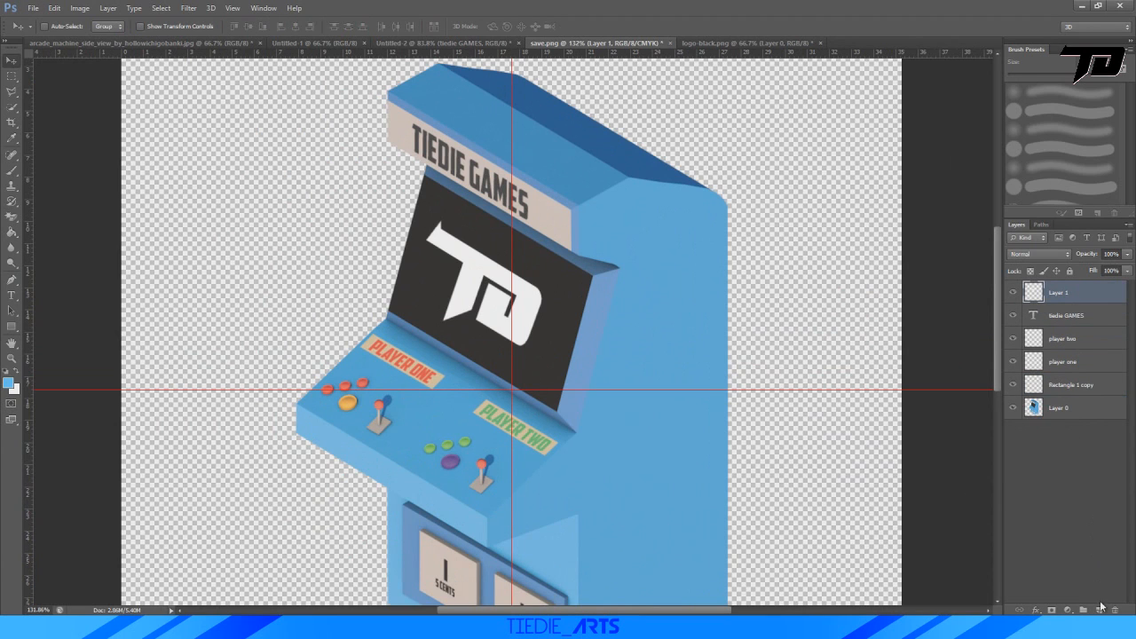
{"action": "left_click", "coordinate": [1100, 608]}
Choose the Brush tool and set the foreground colour to white.
{"action": "left_click", "coordinate": [12, 170]}
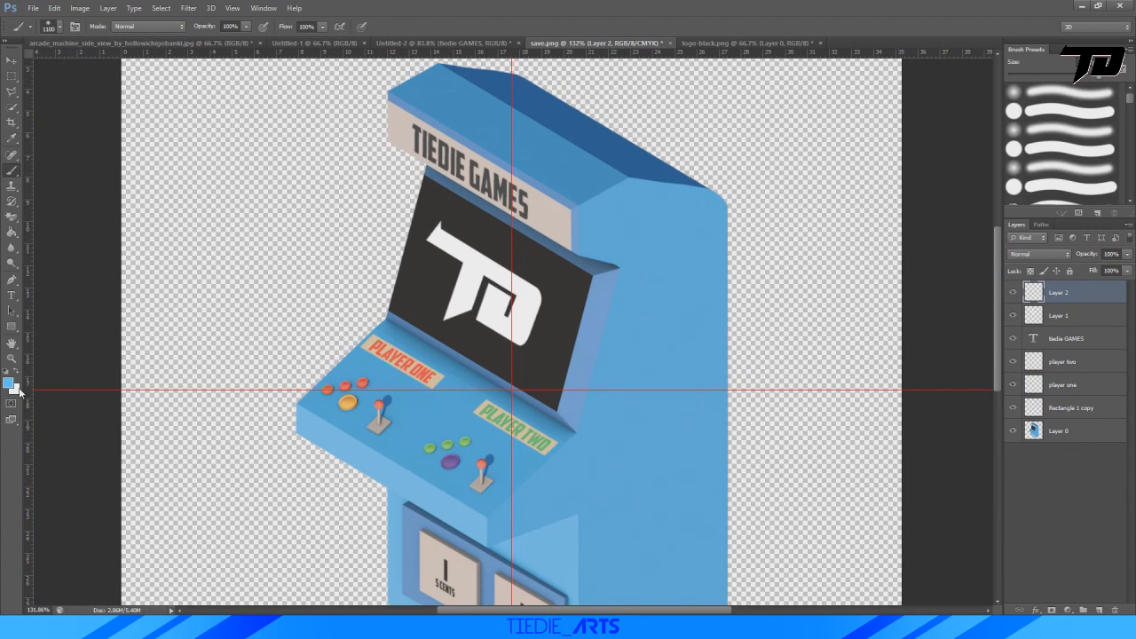
{"action": "left_click", "coordinate": [9, 383]}
{"action": "left_click_drag", "start_coordinate": [158, 386], "coordinate": [115, 318]}
{"action": "left_click", "coordinate": [428, 366]}
Try a dab with a very large hard round brush over the arcade screen and undo it.
{"action": "right_click", "coordinate": [472, 282]}
{"action": "left_click", "coordinate": [513, 364]}
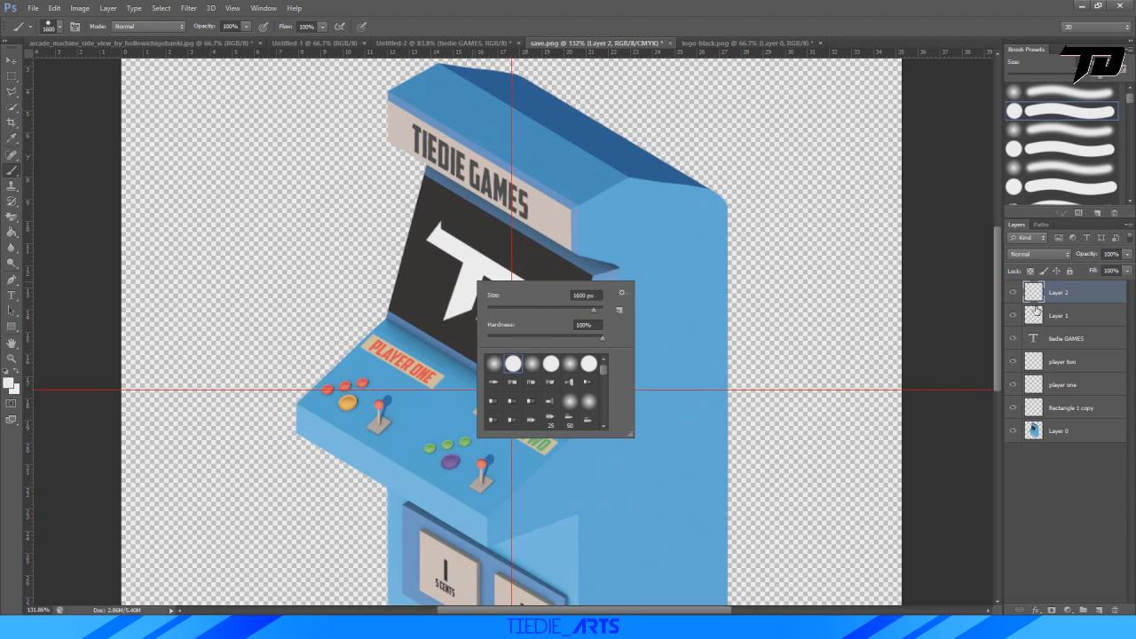
{"action": "left_click", "coordinate": [904, 310]}
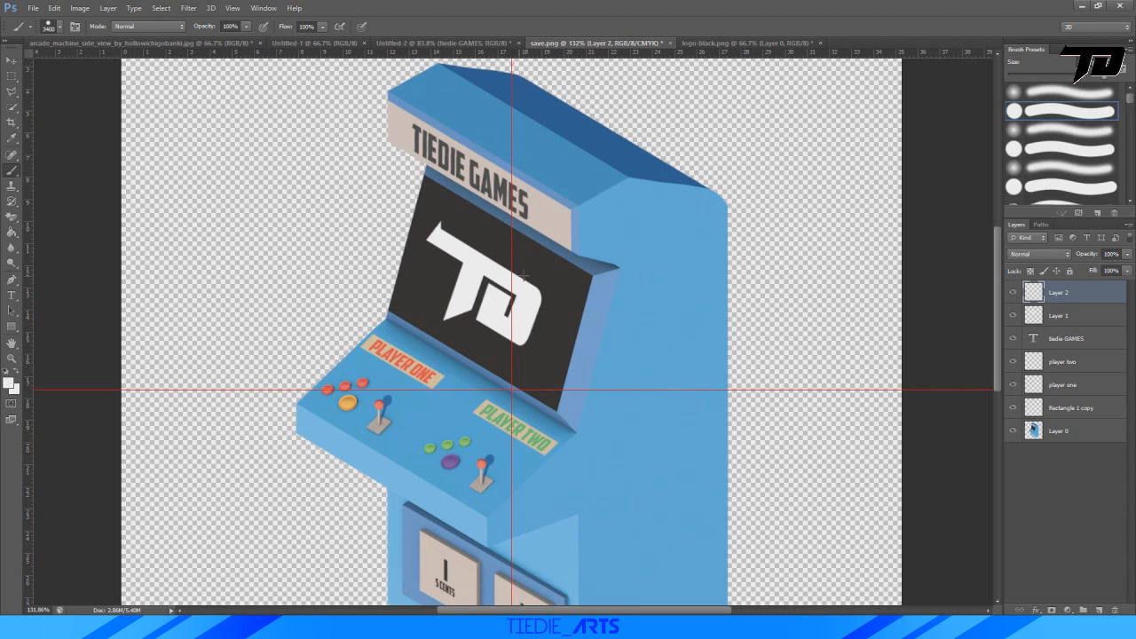
{"action": "left_click", "coordinate": [523, 277]}
{"action": "key", "text": "ctrl+z"}
Shrink the brush, set its hardness to 0%, and paint a soft white glow over the TD logo on Layer 2.
{"action": "right_click", "coordinate": [462, 265]}
{"action": "left_click_drag", "start_coordinate": [593, 320], "coordinate": [454, 334]}
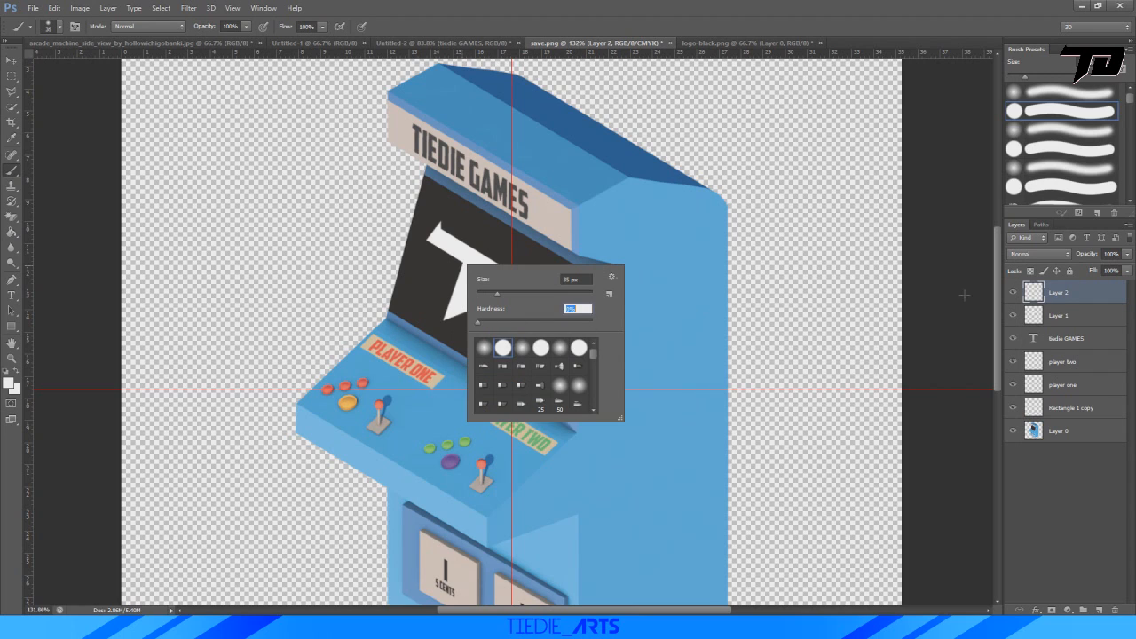
{"action": "left_click", "coordinate": [1014, 293]}
{"action": "mouse_move", "coordinate": [437, 234]}
{"action": "left_mouse_down"}
{"action": "mouse_move", "coordinate": [486, 257]}
{"action": "mouse_move", "coordinate": [548, 324]}
{"action": "mouse_move", "coordinate": [486, 347]}
{"action": "mouse_move", "coordinate": [487, 297]}
{"action": "mouse_move", "coordinate": [463, 317]}
{"action": "mouse_move", "coordinate": [430, 246]}
{"action": "left_mouse_up"}
Set the glow layer's blending mode to Overlay and its opacity to 49%.
{"action": "left_click", "coordinate": [1025, 255]}
{"action": "left_click", "coordinate": [1015, 408]}
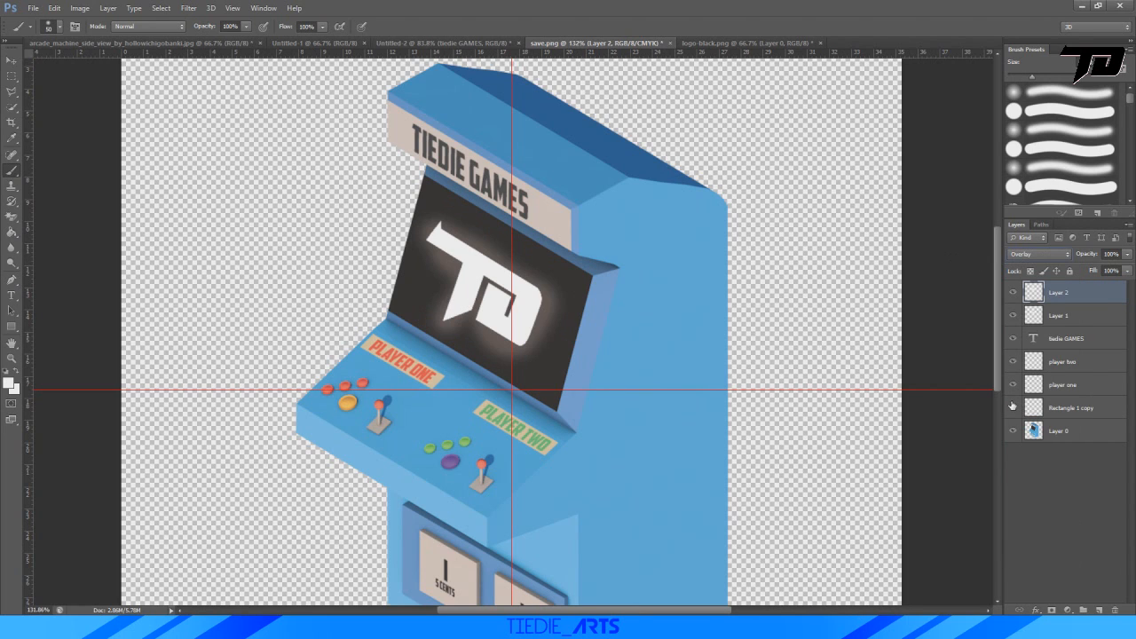
{"action": "left_click", "coordinate": [1127, 269]}
{"action": "left_click_drag", "start_coordinate": [1123, 270], "coordinate": [1104, 273]}
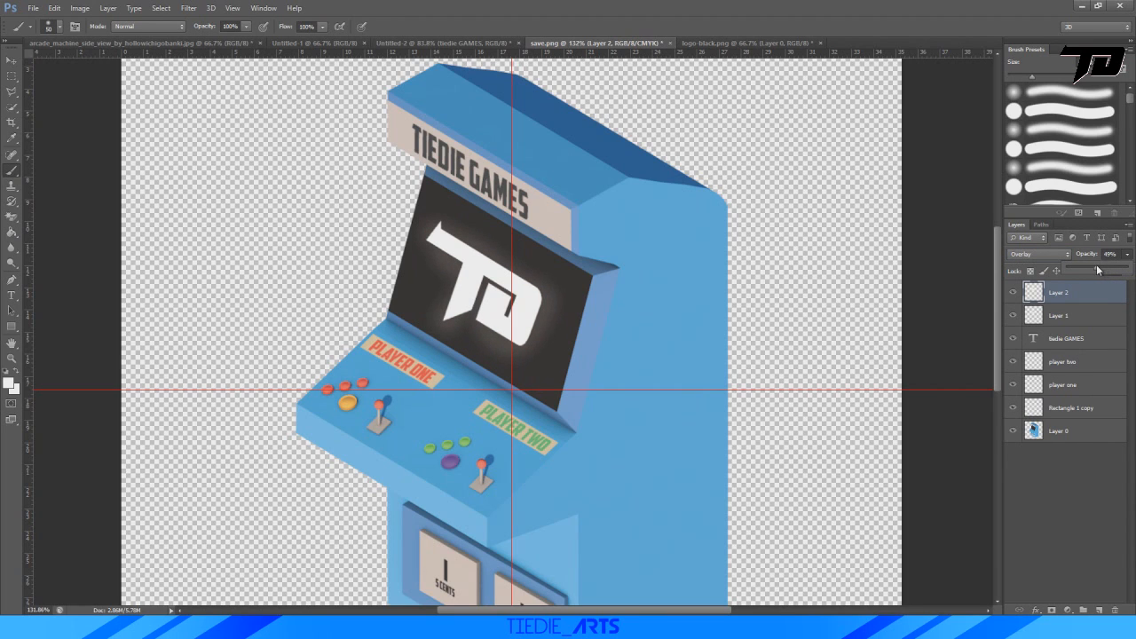
{"action": "left_click", "coordinate": [457, 290]}
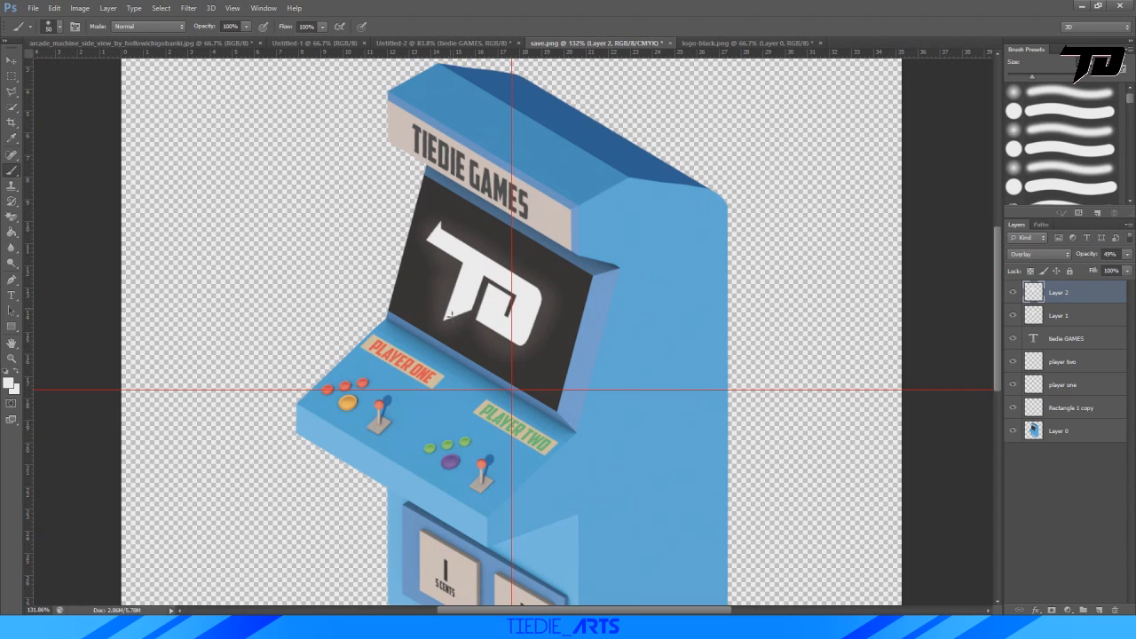
Paint more white glow around the TD logo on the screen and reduce the glow layer's opacity to 24%.
{"action": "mouse_move", "coordinate": [444, 260]}
{"action": "left_mouse_down"}
{"action": "mouse_move", "coordinate": [475, 252]}
{"action": "mouse_move", "coordinate": [533, 295]}
{"action": "mouse_move", "coordinate": [481, 315]}
{"action": "left_mouse_up"}
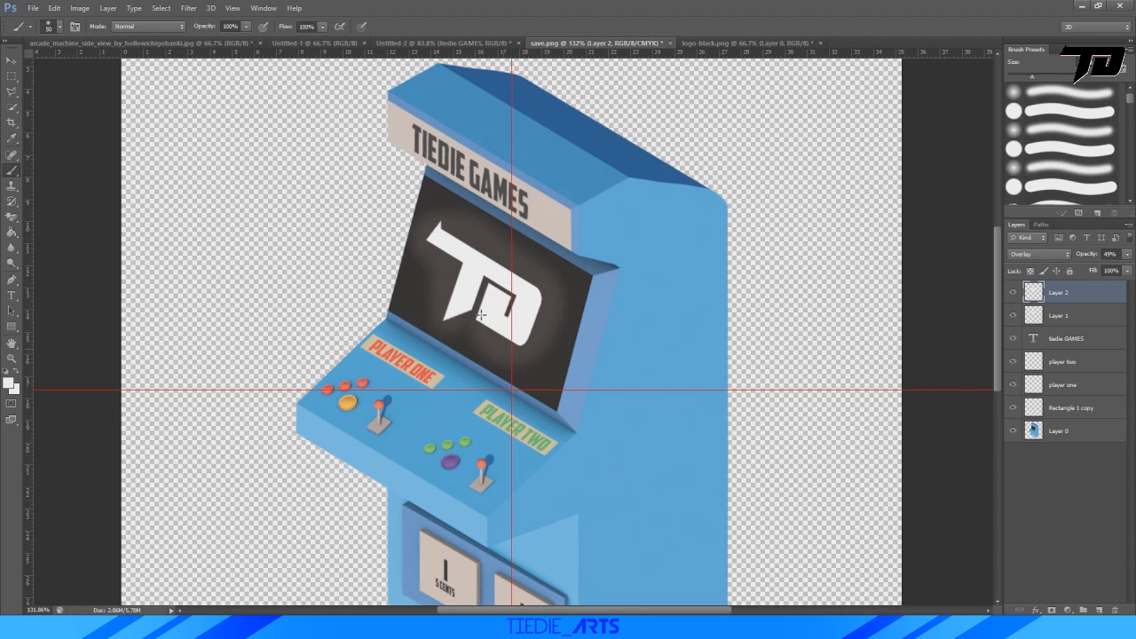
{"action": "scroll", "coordinate": [708, 379], "scroll_direction": "down", "scroll_amount": 4, "text": "alt"}
{"action": "scroll", "coordinate": [737, 370], "scroll_direction": "up", "scroll_amount": 2, "text": "alt"}
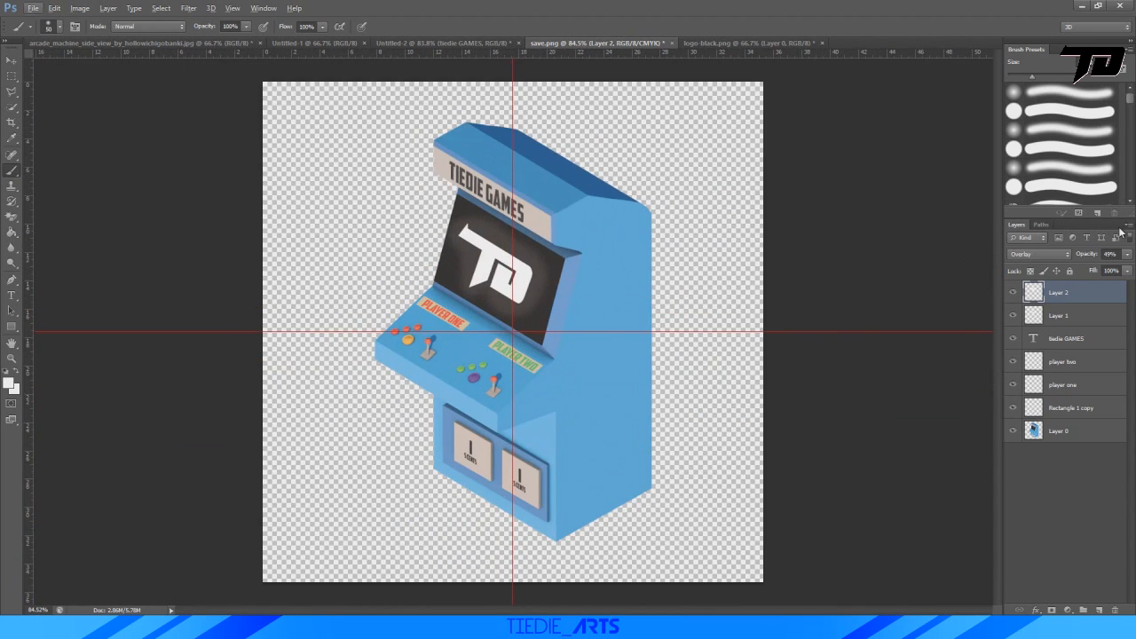
{"action": "left_click_drag", "start_coordinate": [1128, 254], "coordinate": [1084, 265]}
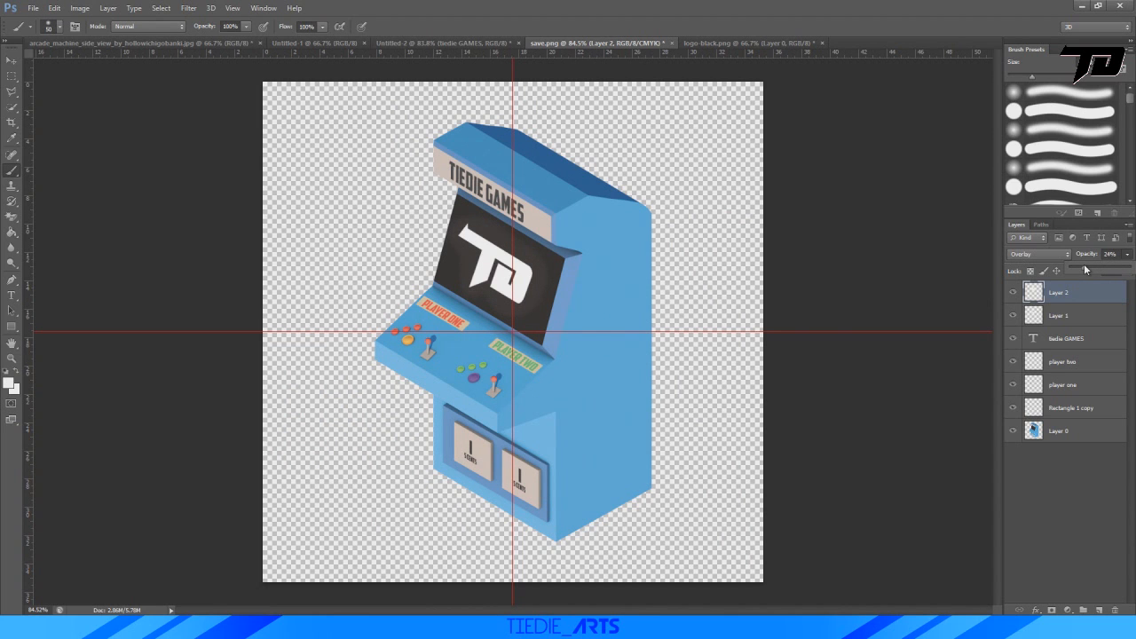
{"action": "left_click", "coordinate": [1055, 514]}
{"action": "scroll", "coordinate": [626, 337], "scroll_direction": "down", "scroll_amount": 2, "text": "alt"}
{"action": "scroll", "coordinate": [666, 463], "scroll_direction": "up", "scroll_amount": 2, "text": "alt"}
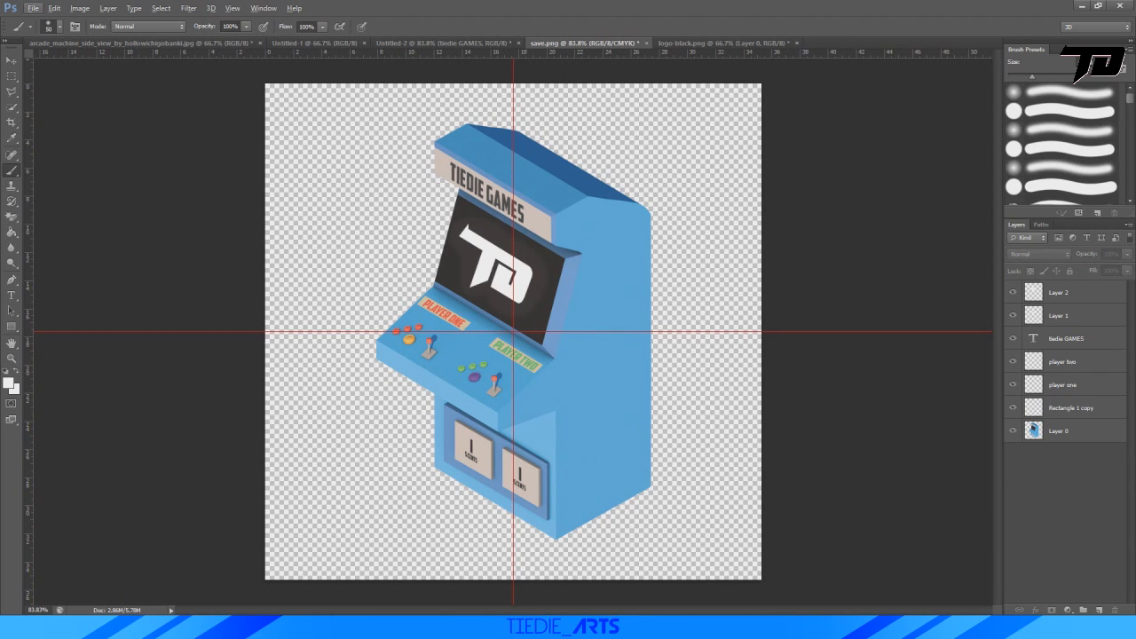
Select all layers from Layer 0 to Layer 2 and move the whole arcade machine about 1.2 cm to the left.
{"action": "left_click", "coordinate": [1052, 432]}
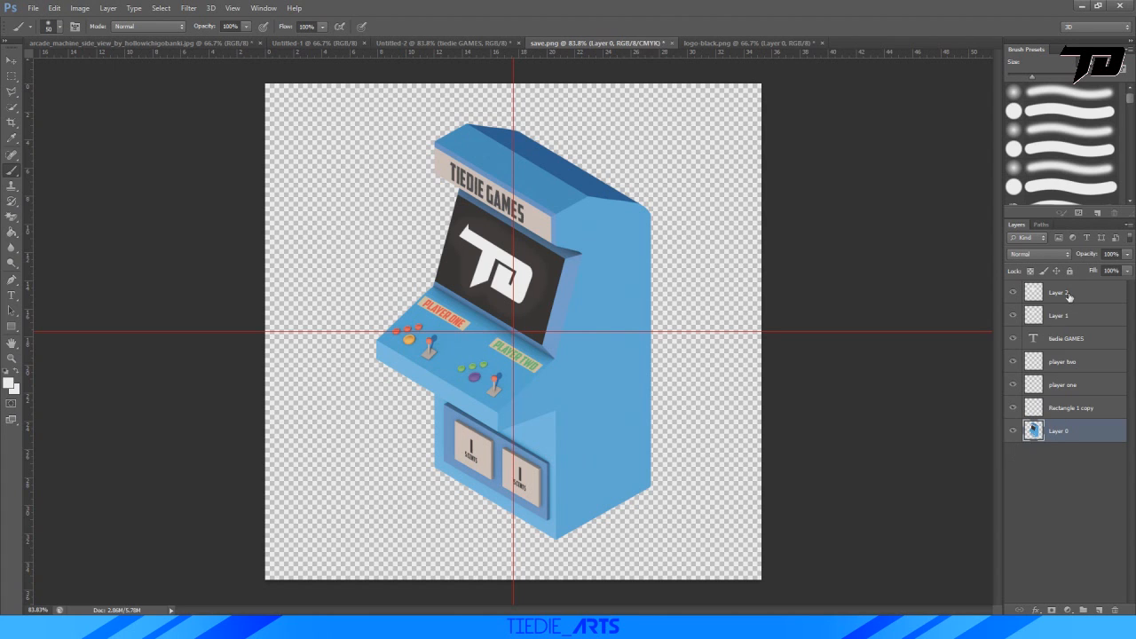
{"action": "left_click", "coordinate": [1069, 296], "text": "shift"}
{"action": "key", "text": "ctrl+t"}
{"action": "left_click_drag", "start_coordinate": [618, 232], "coordinate": [604, 235]}
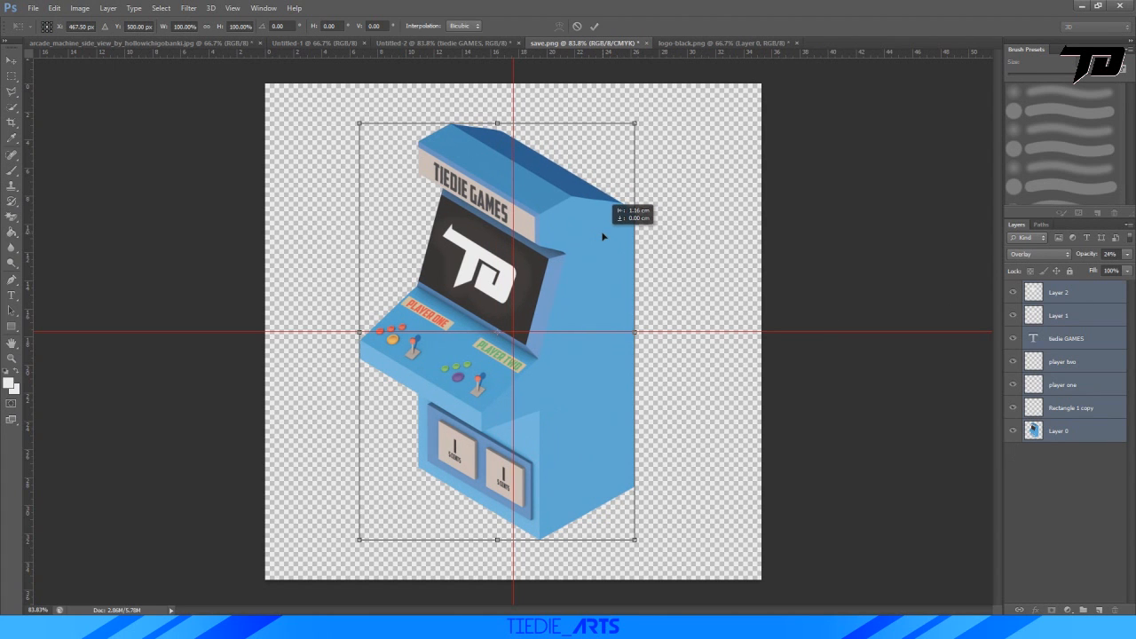
{"action": "left_click", "coordinate": [594, 25]}
{"action": "key", "text": "b"}
{"action": "left_click", "coordinate": [1072, 492]}
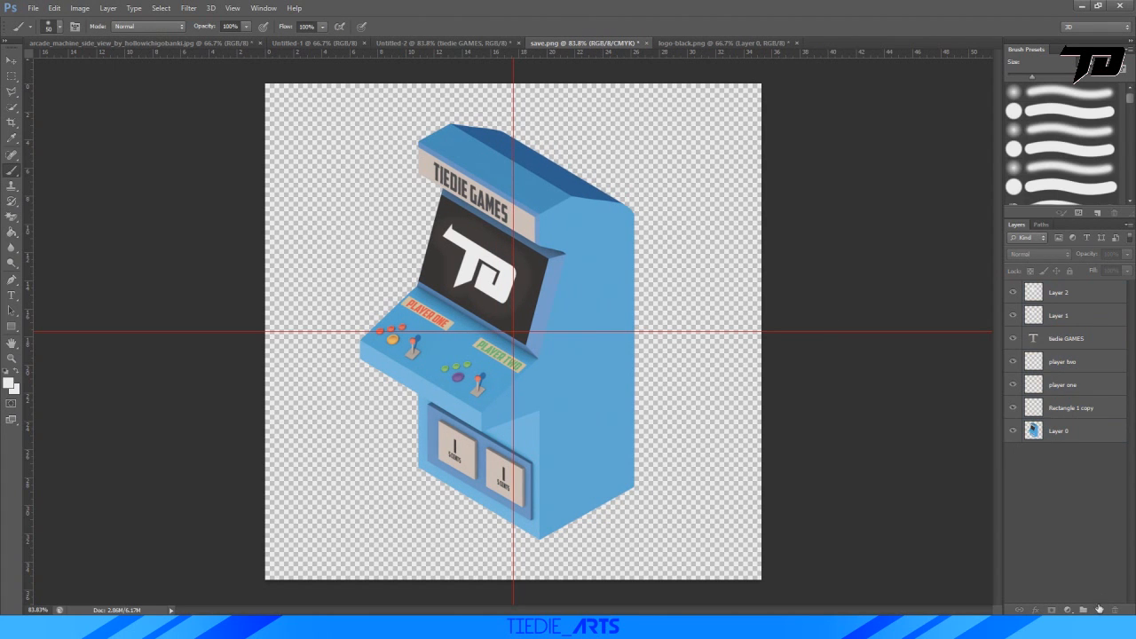
Add a new layer beneath Layer 0 for the background and set the foreground colour to light orange.
{"action": "left_click", "coordinate": [1099, 609]}
{"action": "left_click_drag", "start_coordinate": [1042, 286], "coordinate": [1086, 464]}
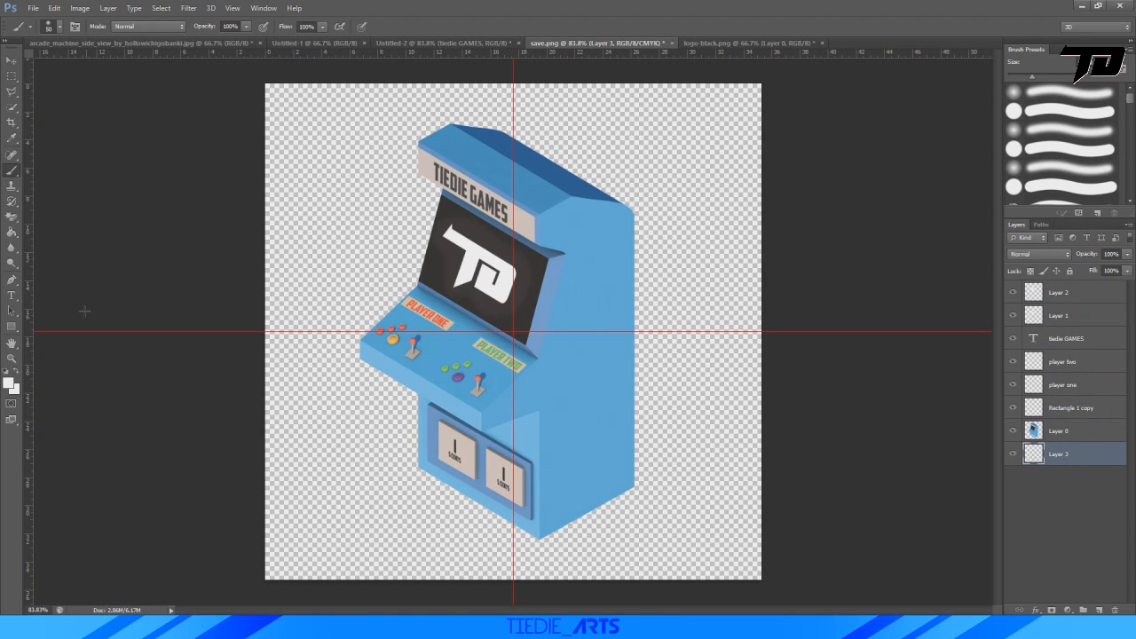
{"action": "left_click", "coordinate": [10, 383]}
{"action": "left_click", "coordinate": [311, 513]}
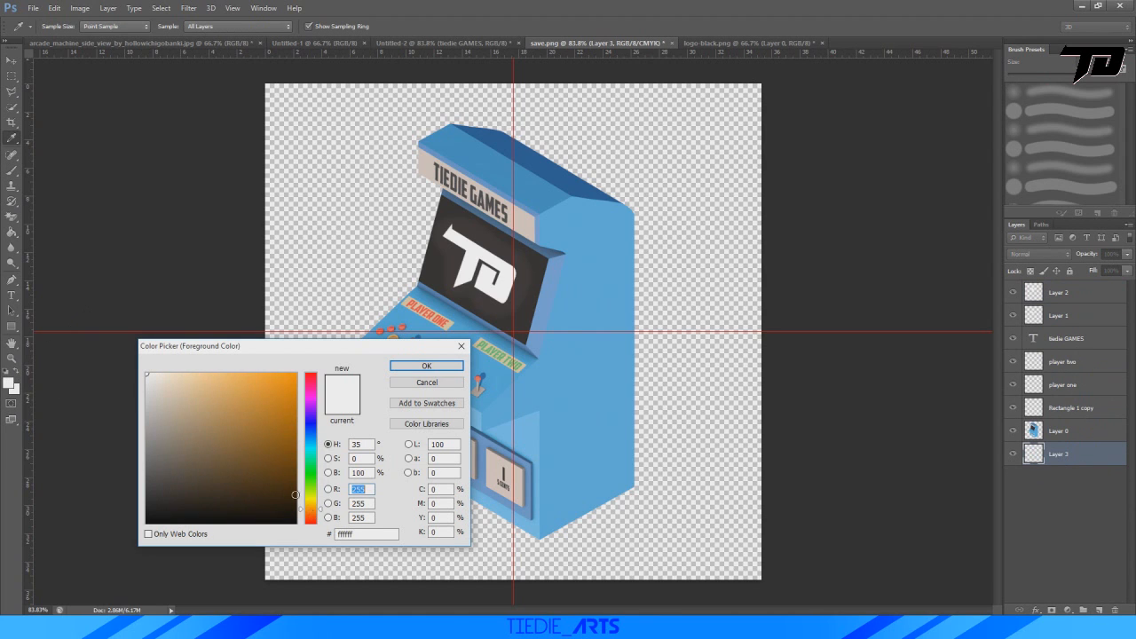
{"action": "left_click", "coordinate": [206, 375]}
{"action": "left_click", "coordinate": [426, 365]}
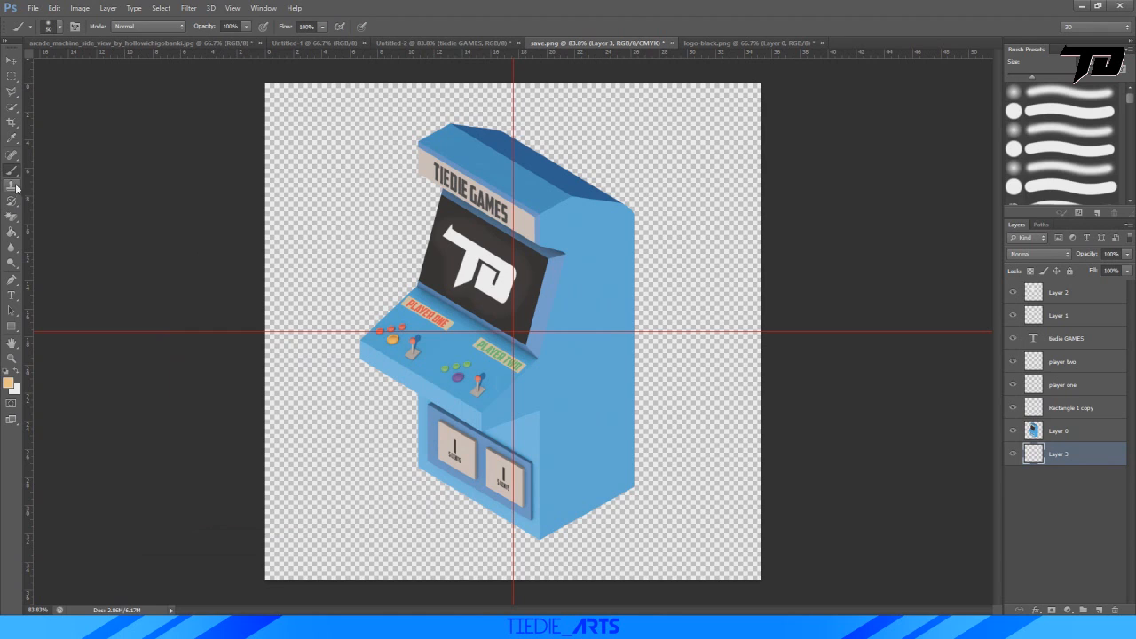
Enlarge the brush and paint the entire background layer light orange behind the arcade machine.
{"action": "left_click_drag", "start_coordinate": [483, 226], "coordinate": [541, 237]}
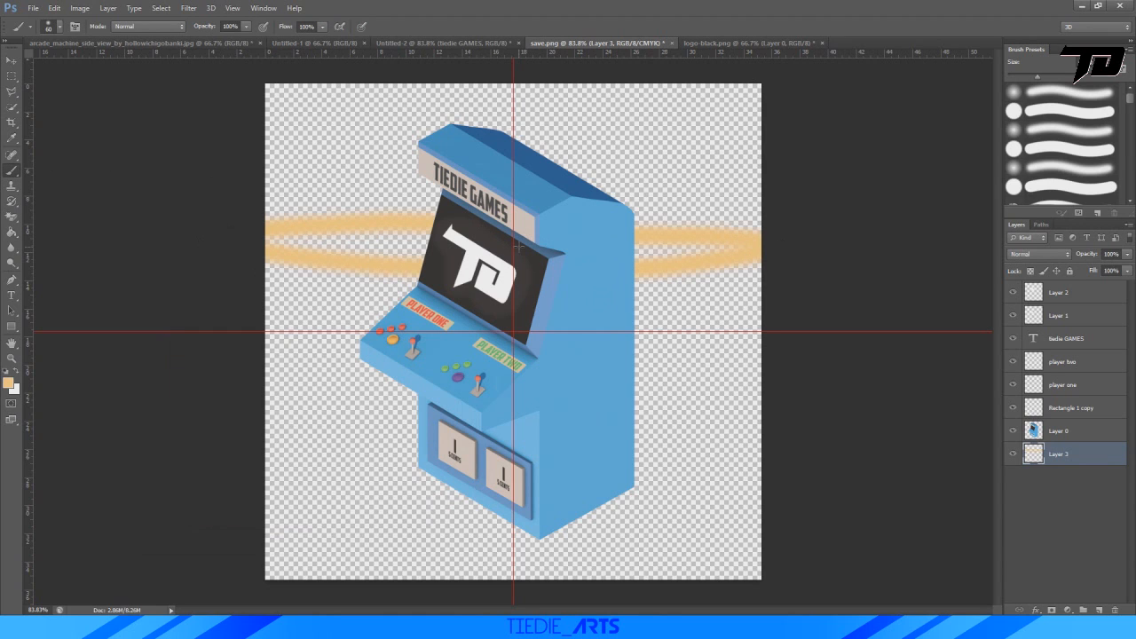
{"action": "key", "text": "bracketright"}
{"action": "key", "text": "bracketright"}
{"action": "key", "text": "bracketright"}
{"action": "mouse_move", "coordinate": [532, 159]}
{"action": "left_mouse_down"}
{"action": "mouse_move", "coordinate": [432, 91]}
{"action": "mouse_move", "coordinate": [84, 437]}
{"action": "mouse_move", "coordinate": [824, 528]}
{"action": "mouse_move", "coordinate": [697, 500]}
{"action": "left_mouse_up"}
Change the foreground colour to the stronger orange fcb652 and repaint the whole background with it.
{"action": "left_click", "coordinate": [9, 384]}
{"action": "left_click", "coordinate": [247, 375]}
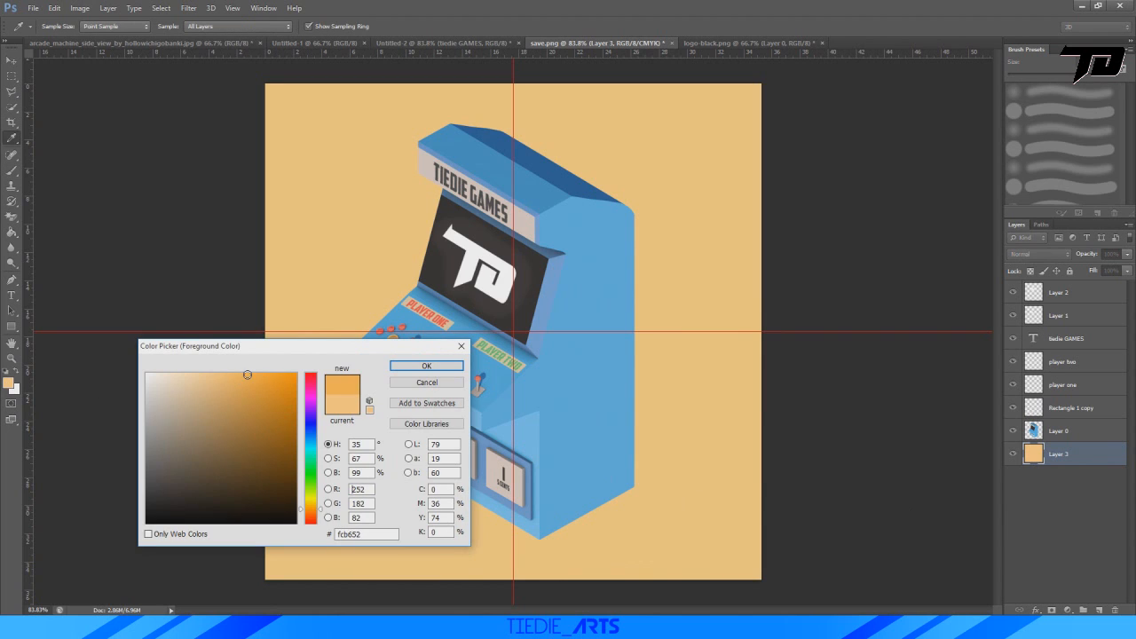
{"action": "left_click", "coordinate": [425, 366]}
{"action": "left_click_drag", "start_coordinate": [417, 293], "coordinate": [312, 146]}
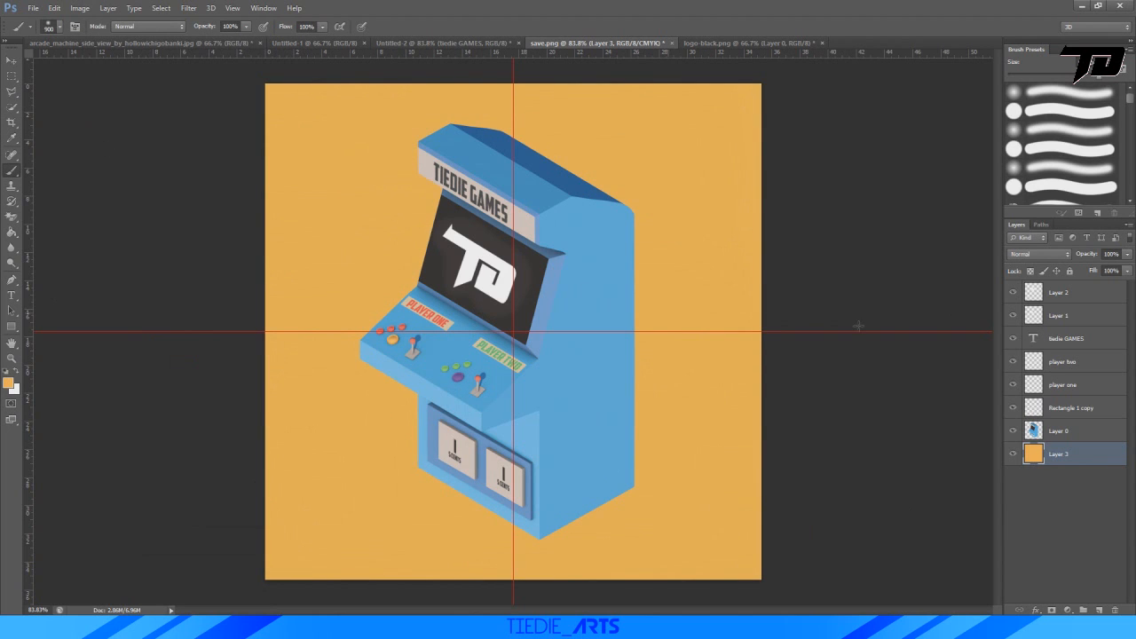
Shift the background layer from orange to a muted tan with Hue/Saturation.
{"action": "key", "text": "ctrl+u"}
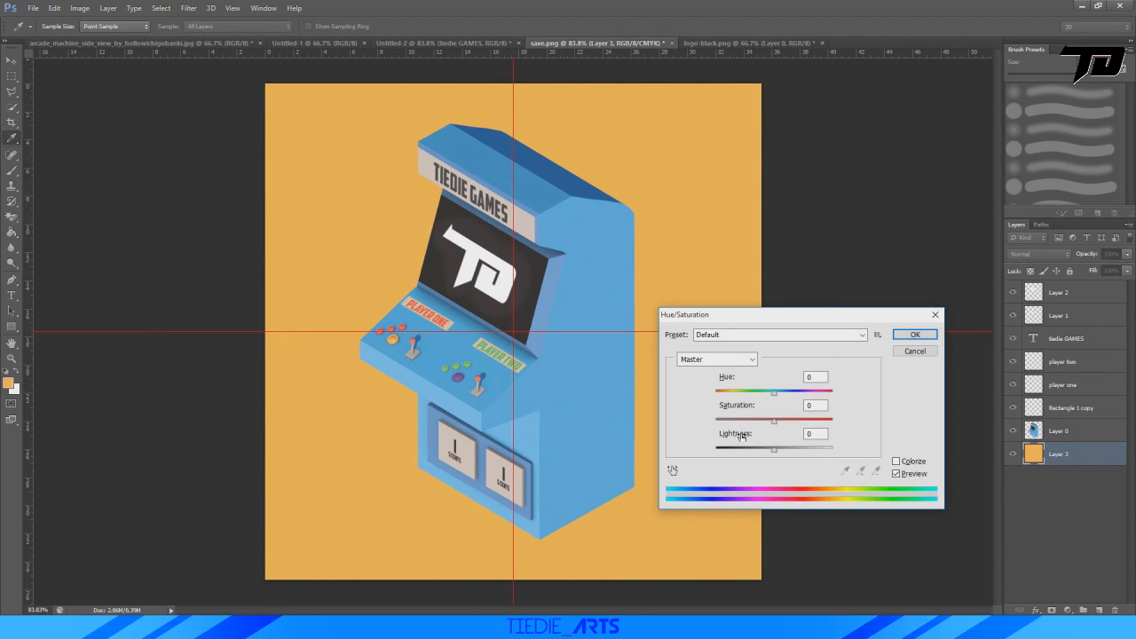
{"action": "left_click_drag", "start_coordinate": [776, 393], "coordinate": [778, 452]}
{"action": "left_click", "coordinate": [914, 335]}
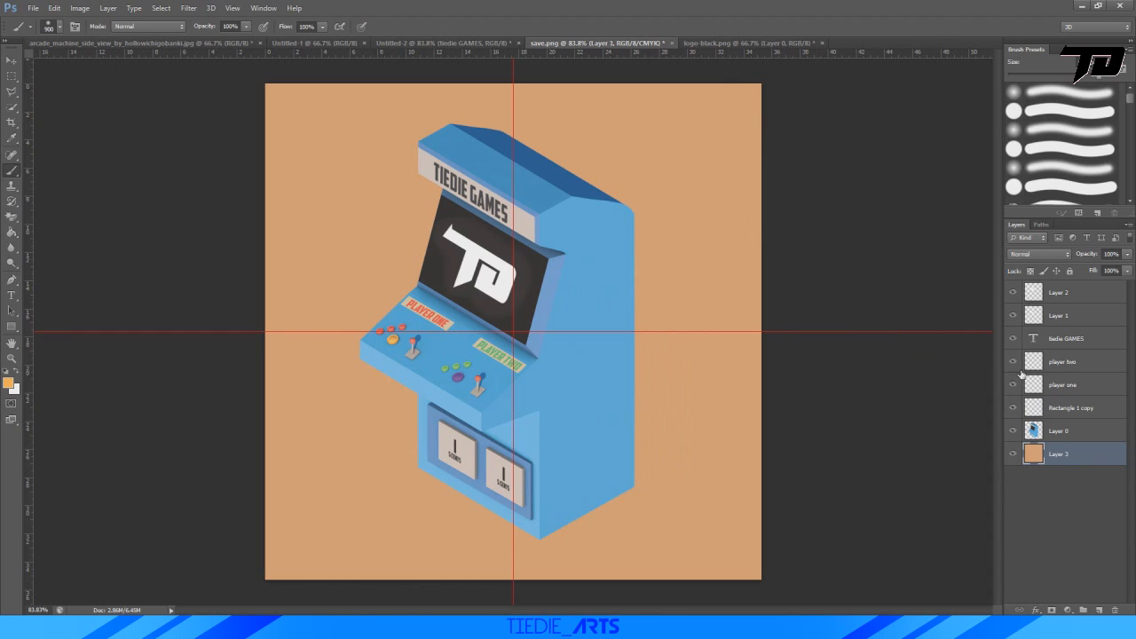
Duplicate the arcade machine's Layer 0 and turn the lower original black with Hue/Saturation at Lightness -100.
{"action": "left_click", "coordinate": [1065, 430]}
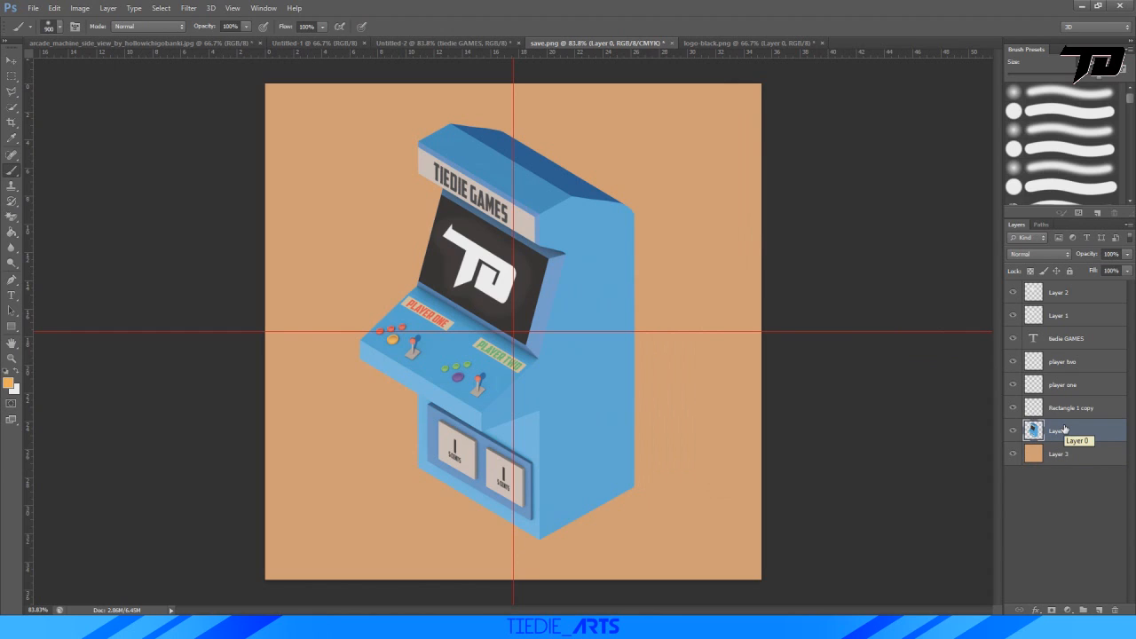
{"action": "key", "text": "ctrl+j"}
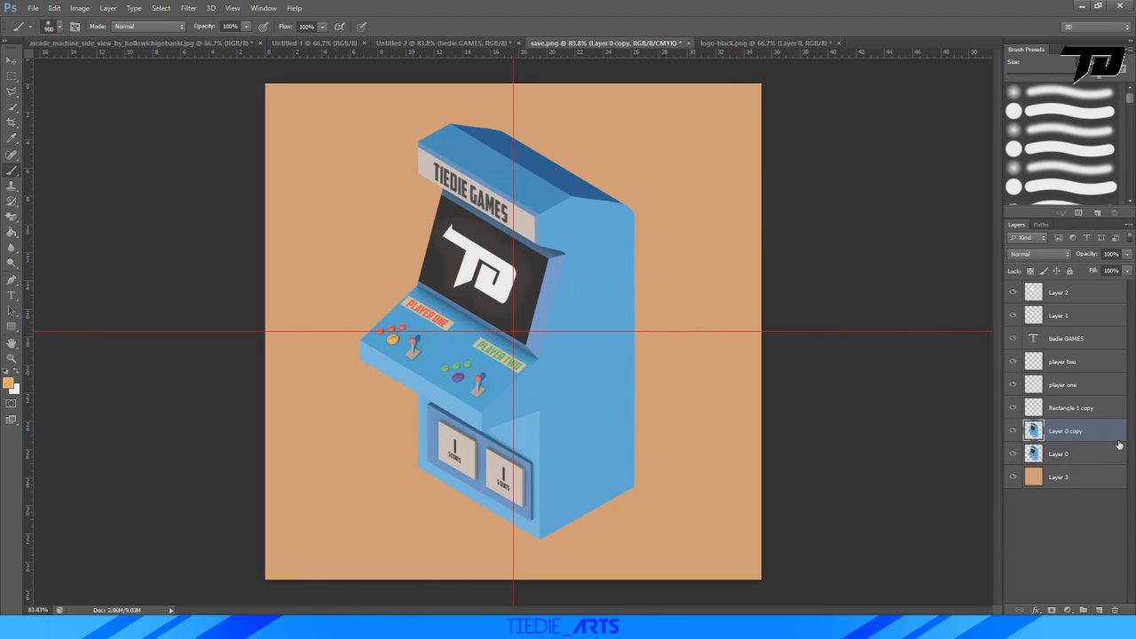
{"action": "left_click", "coordinate": [1081, 457]}
{"action": "key", "text": "ctrl+u"}
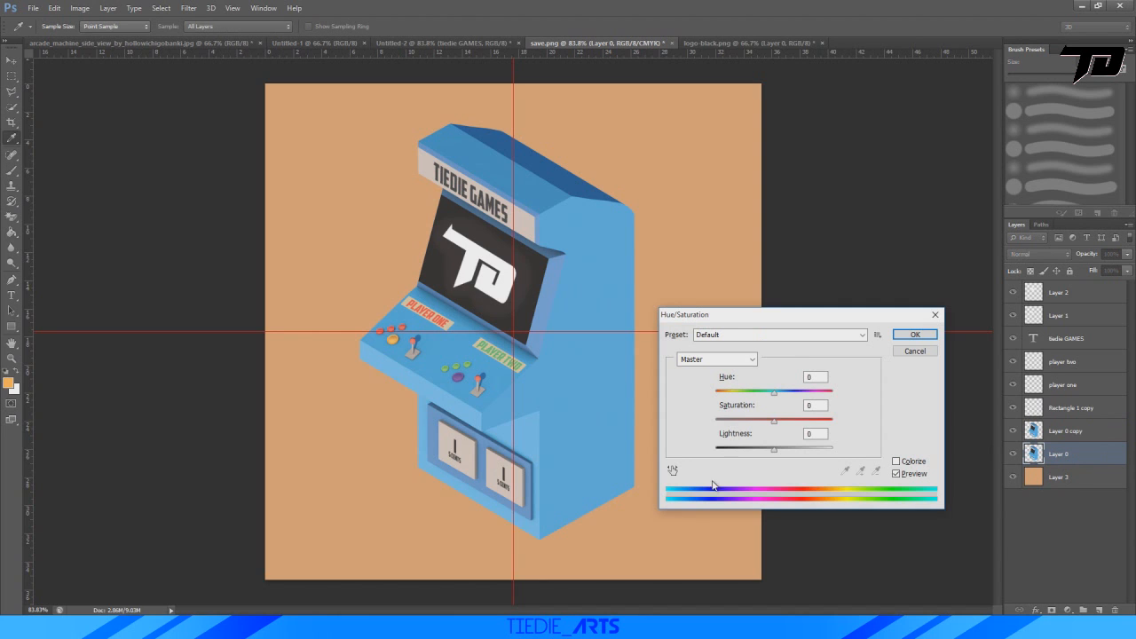
{"action": "left_click_drag", "start_coordinate": [777, 451], "coordinate": [717, 449]}
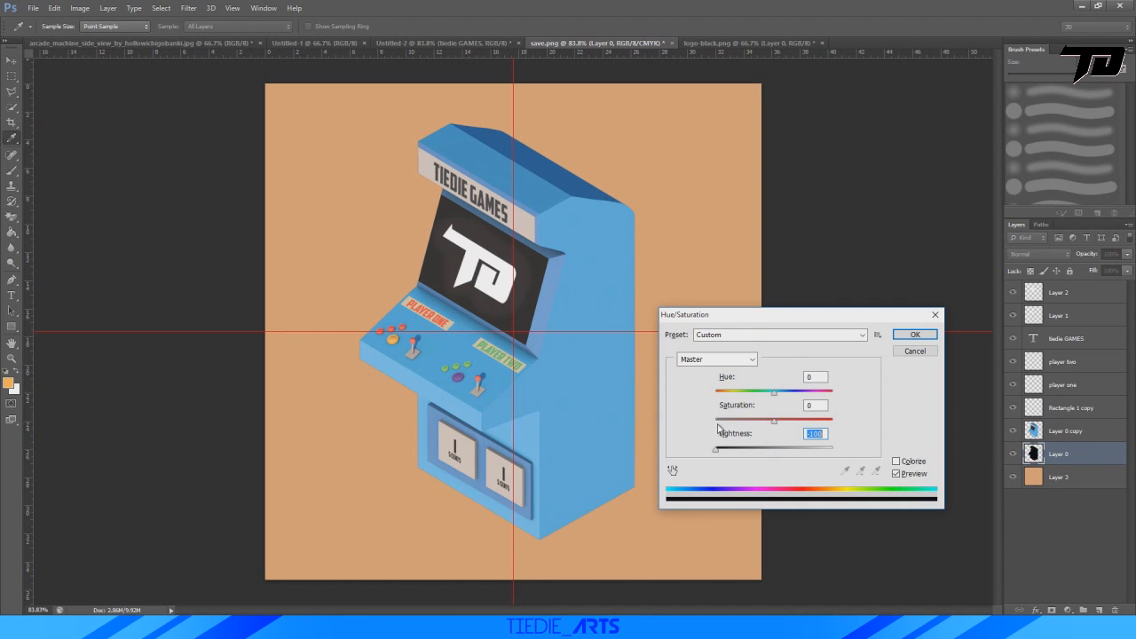
{"action": "left_click", "coordinate": [932, 338]}
{"action": "key", "text": "b"}
Move the black arcade silhouette about 180 px right and 36 px up behind the machine as its shadow.
{"action": "key", "text": "ctrl+t"}
{"action": "left_click_drag", "start_coordinate": [578, 418], "coordinate": [667, 418]}
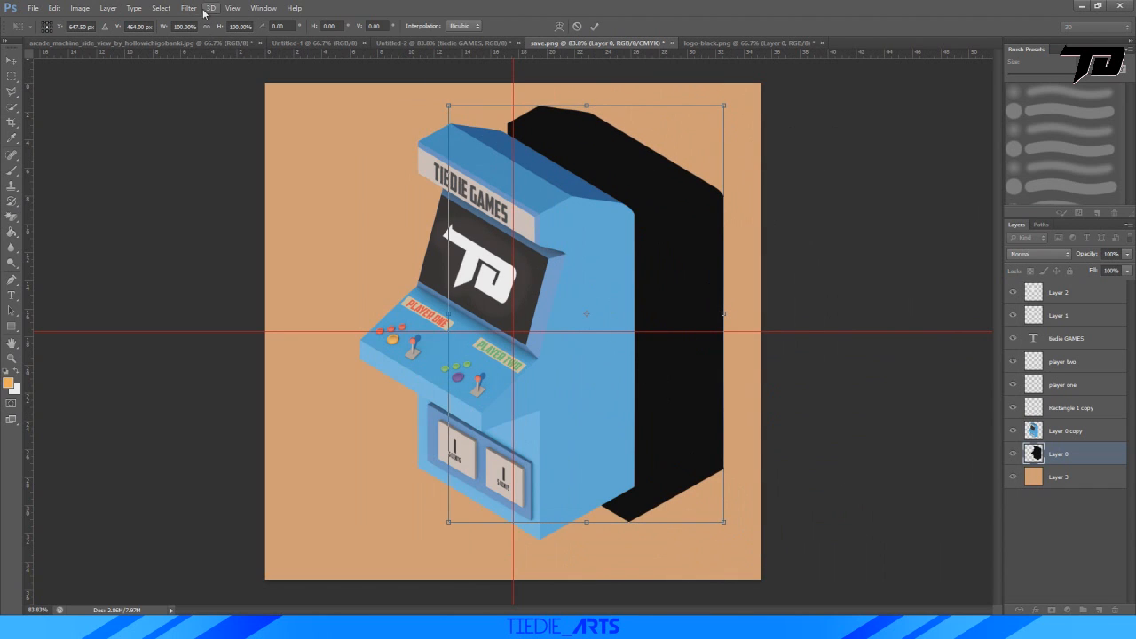
{"action": "left_click", "coordinate": [595, 26]}
Soften the edges of the black arcade silhouette on Layer 0 with a Gaussian Blur, adjusting the radius to a moderate blur.
{"action": "left_click", "coordinate": [188, 8]}
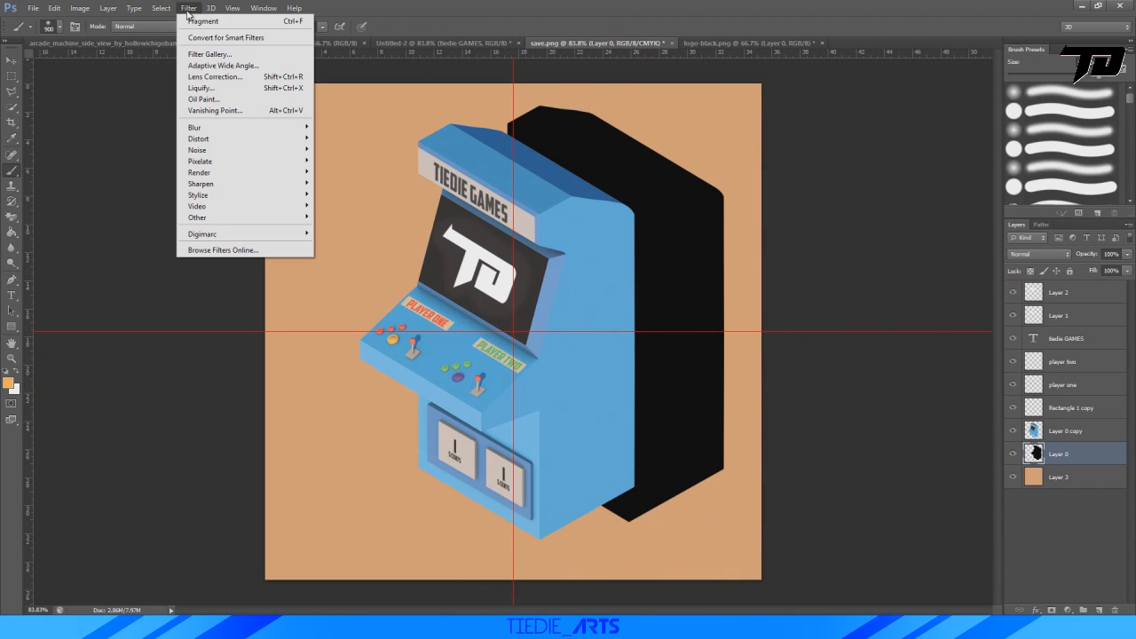
{"action": "mouse_move", "coordinate": [215, 132]}
{"action": "left_click", "coordinate": [345, 210]}
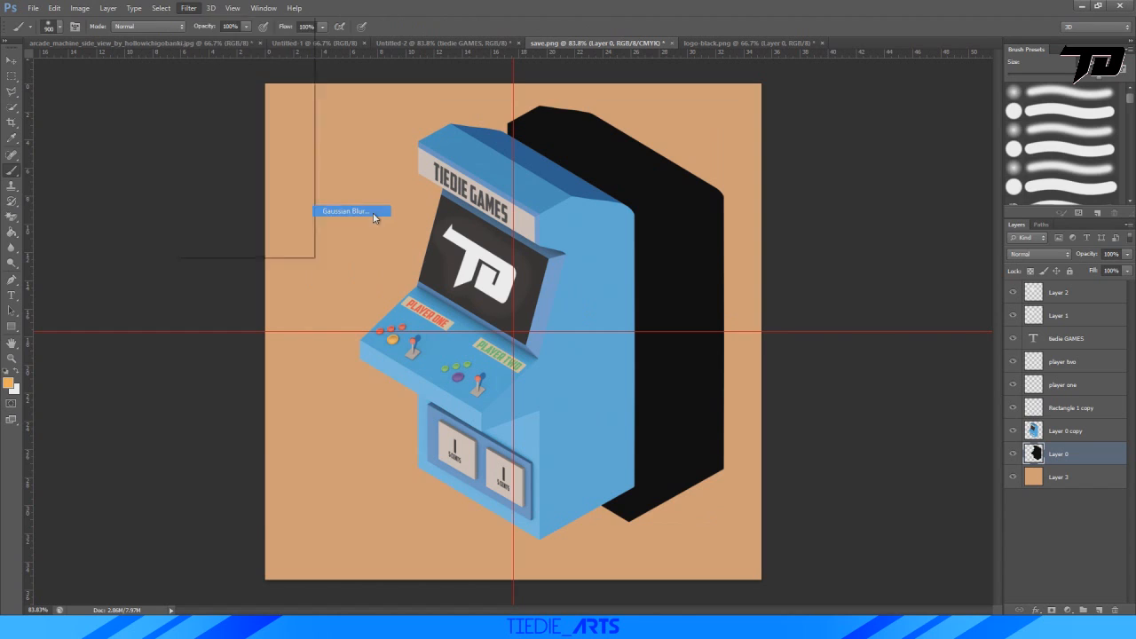
{"action": "left_click_drag", "start_coordinate": [197, 522], "coordinate": [204, 519]}
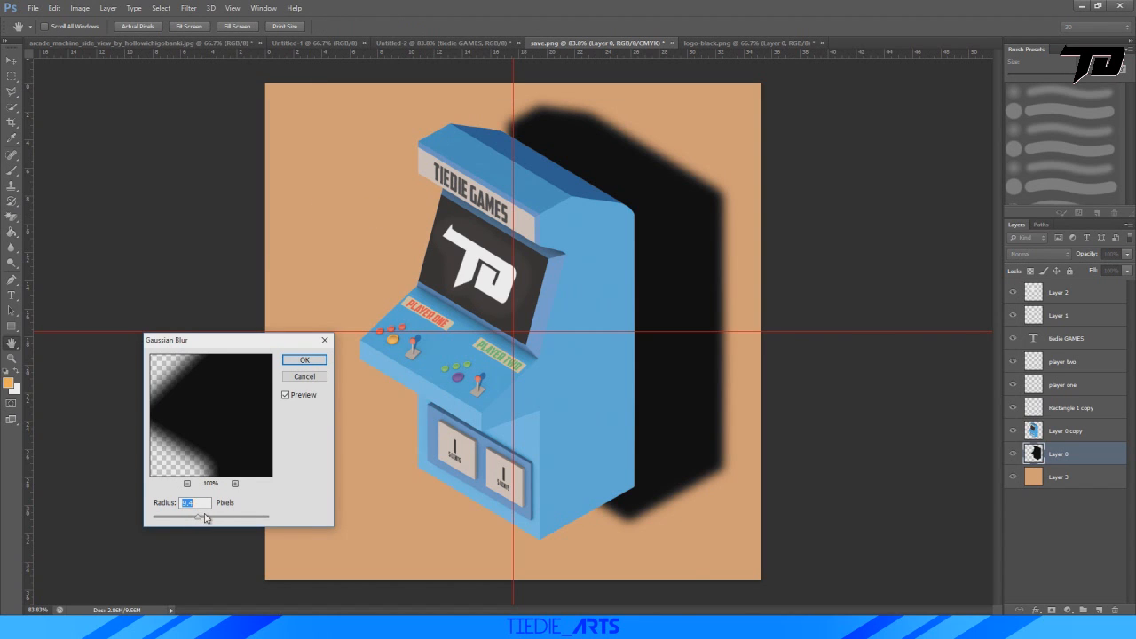
{"action": "left_click", "coordinate": [213, 517]}
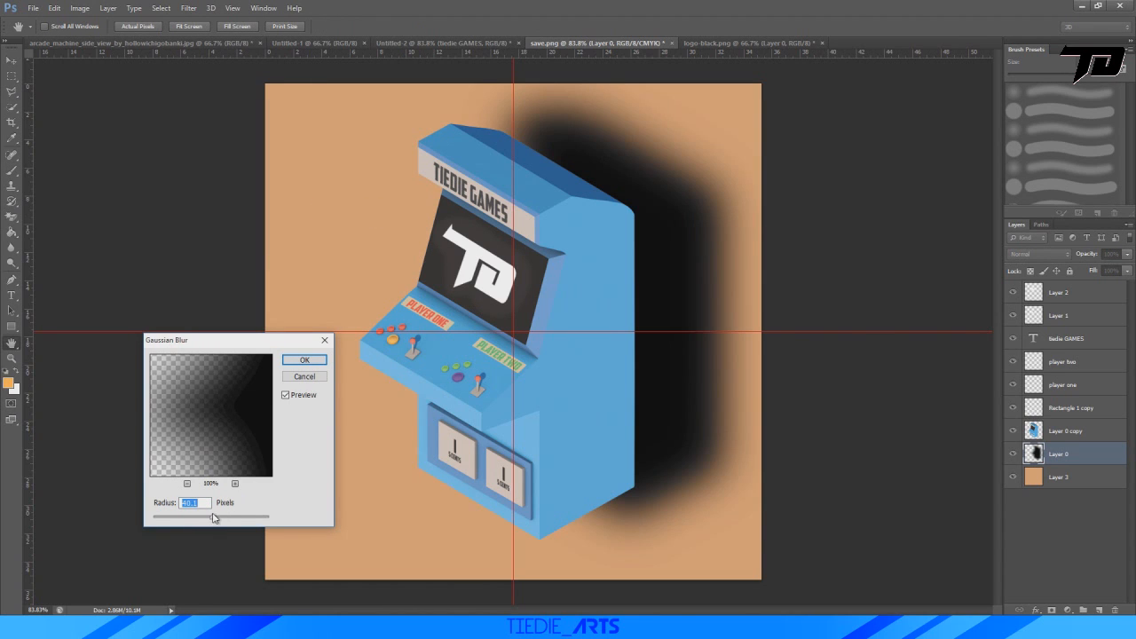
{"action": "left_click", "coordinate": [200, 519]}
{"action": "left_click_drag", "start_coordinate": [205, 523], "coordinate": [211, 520]}
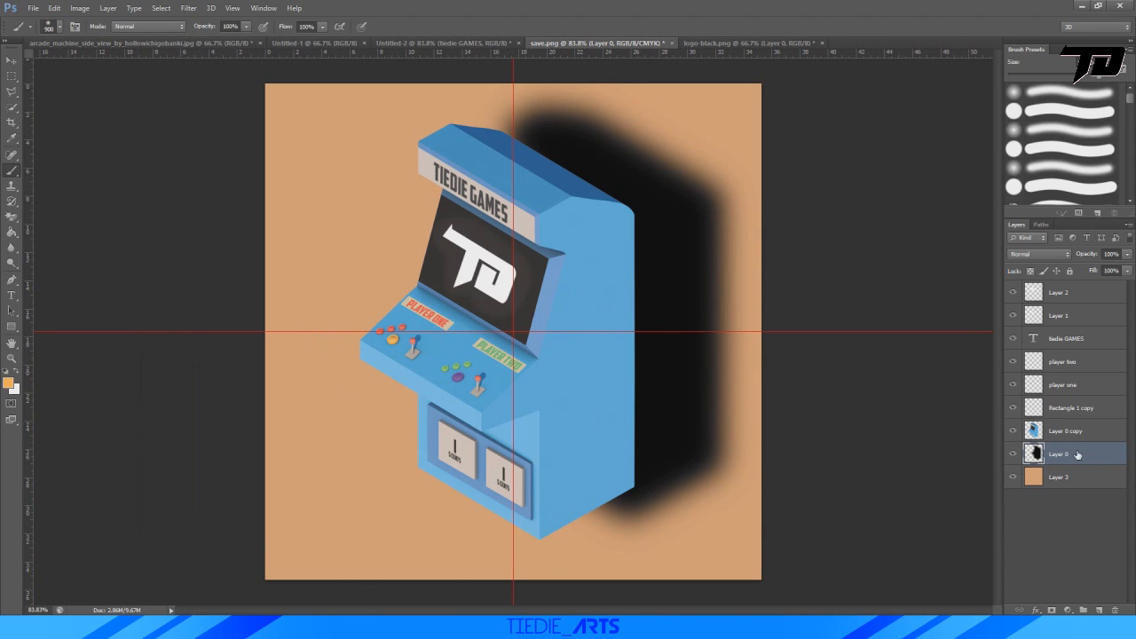
Move the blurred shadow directly behind the arcade machine, centred at about X 472.5 px, Y 512 px.
{"action": "key", "text": "ctrl+t"}
{"action": "left_click_drag", "start_coordinate": [666, 248], "coordinate": [589, 263]}
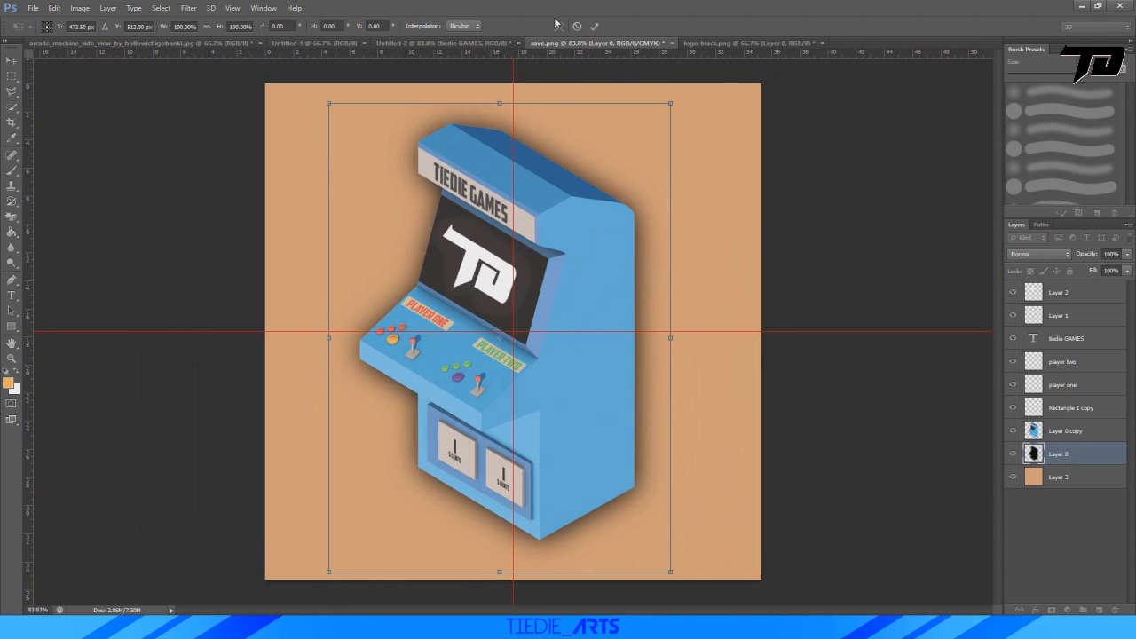
{"action": "left_click", "coordinate": [594, 25]}
{"action": "right_click", "coordinate": [555, 233]}
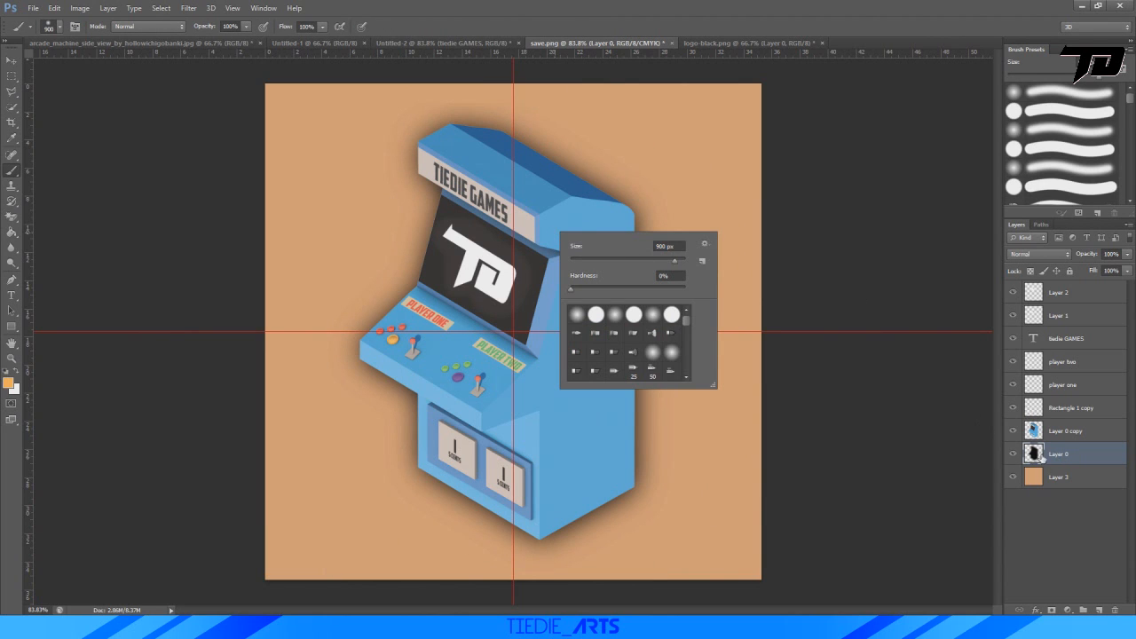
{"action": "key", "text": "Escape"}
Skew the shadow's upper edge far to the right, about -46° horizontally, and shift it slightly left so it falls from the machine's base.
{"action": "key", "text": "ctrl+t"}
{"action": "right_click", "coordinate": [569, 248]}
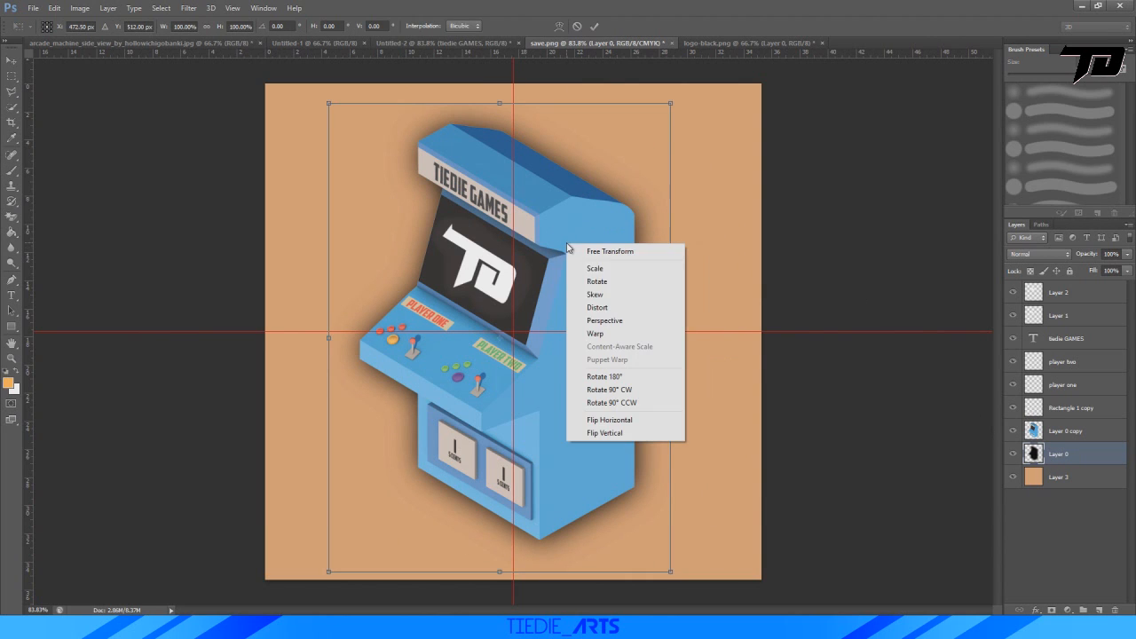
{"action": "left_click", "coordinate": [614, 293]}
{"action": "left_click_drag", "start_coordinate": [499, 103], "coordinate": [1030, 158]}
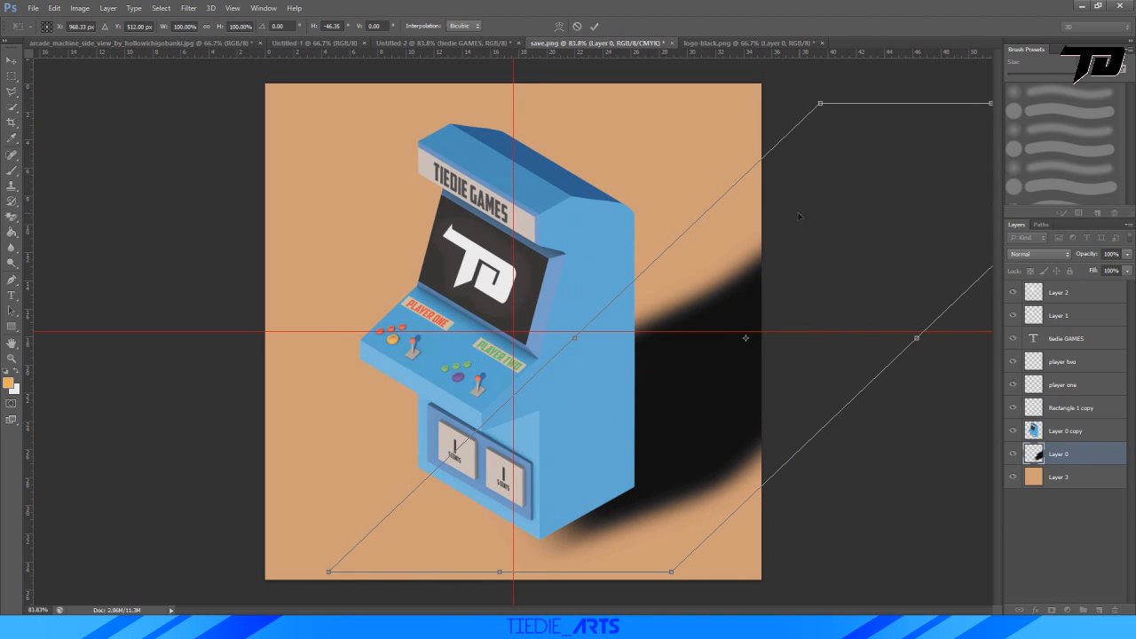
{"action": "left_click_drag", "start_coordinate": [714, 430], "coordinate": [681, 435]}
{"action": "left_click", "coordinate": [596, 26]}
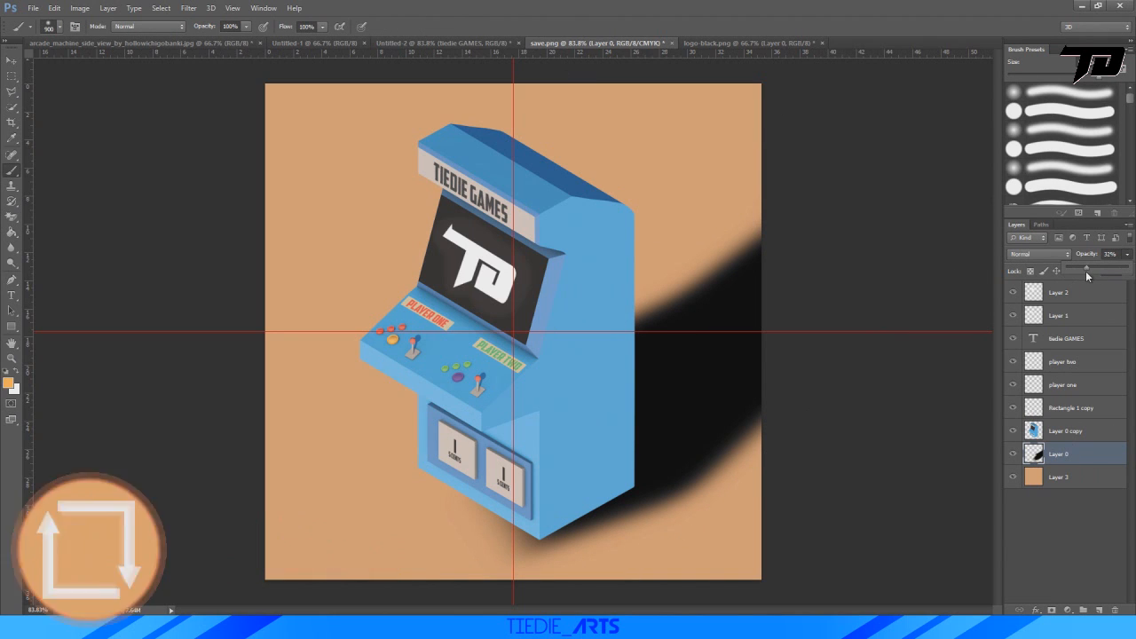
Lower the shadow layer's opacity to 33% and deselect the layer.
{"action": "left_click_drag", "start_coordinate": [1085, 271], "coordinate": [1087, 264]}
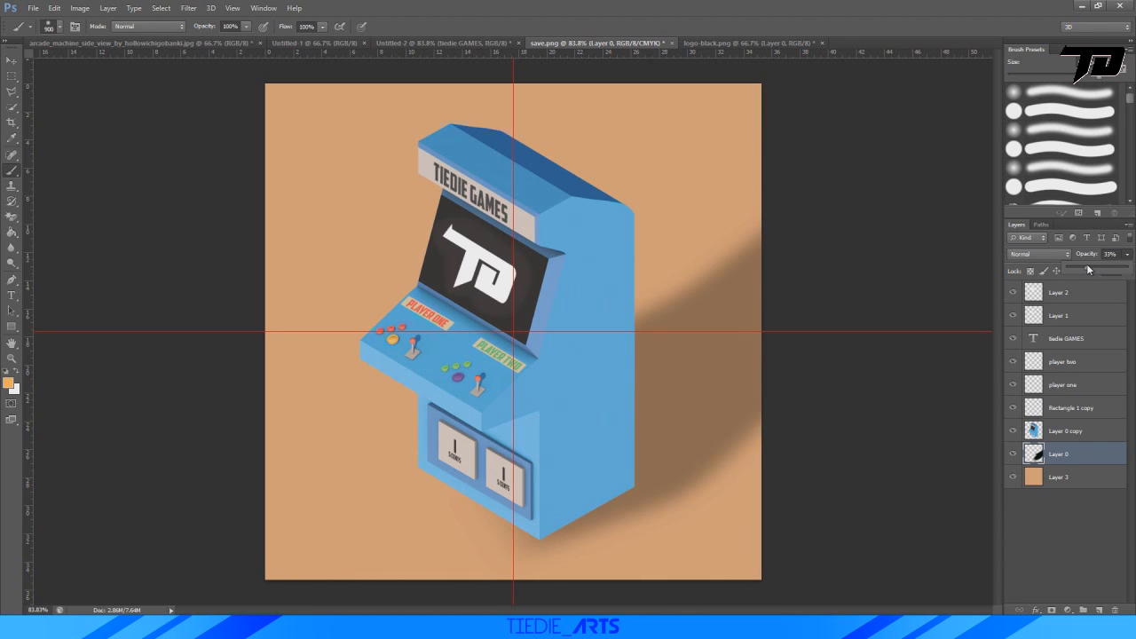
{"action": "left_click", "coordinate": [1047, 531]}
{"action": "scroll", "coordinate": [688, 366], "scroll_direction": "down", "scroll_amount": 5, "text": "alt"}
{"action": "scroll", "coordinate": [688, 367], "scroll_direction": "up", "scroll_amount": 2, "text": "alt"}
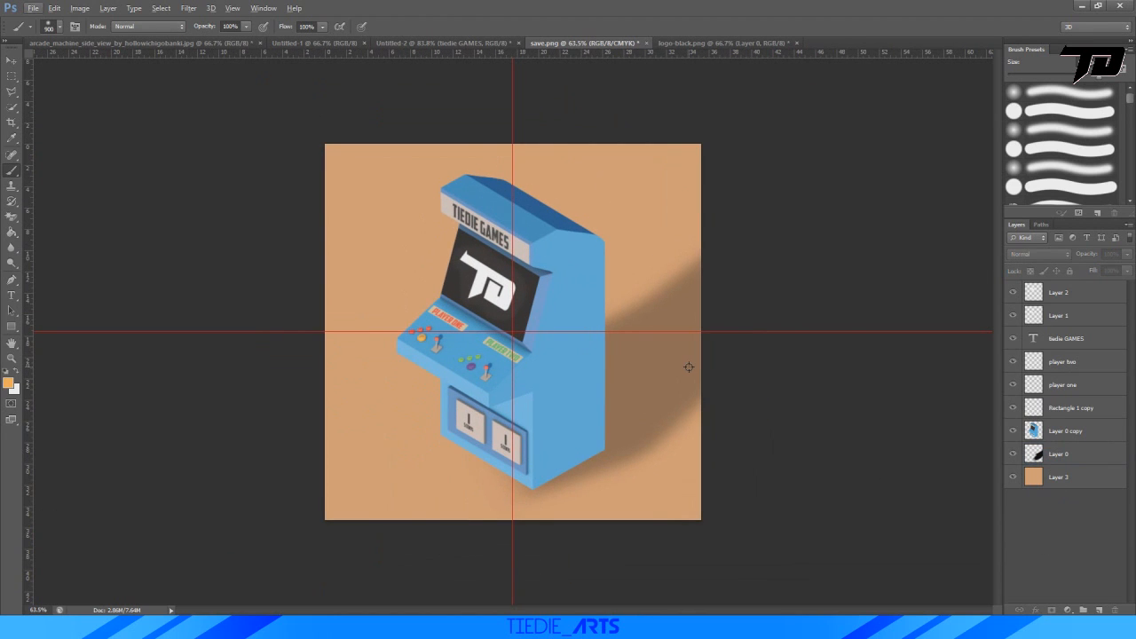